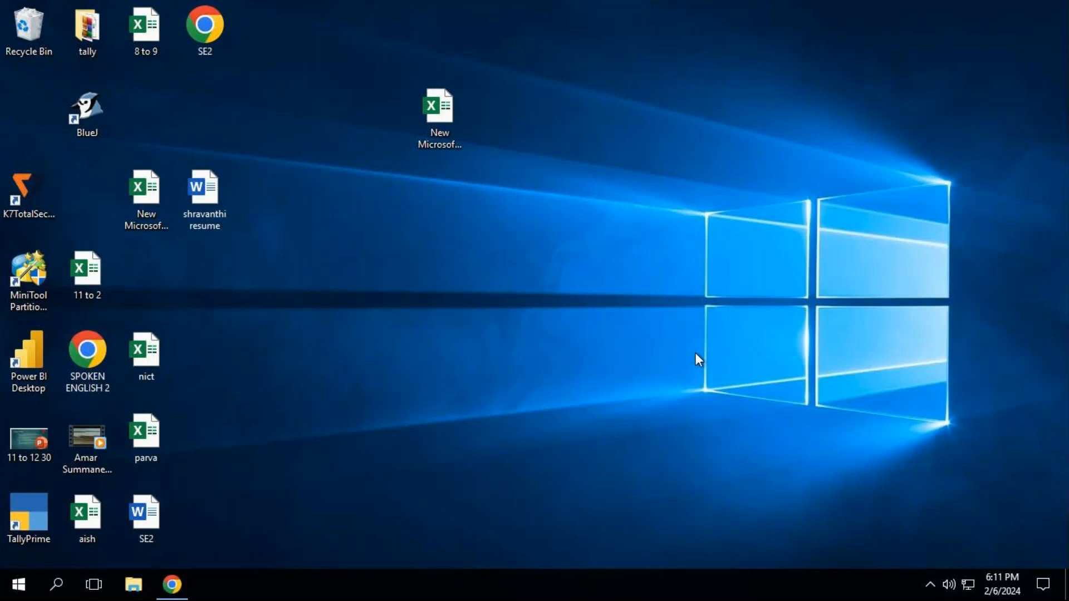
Check the date, minimize the remote desktop session, and bring the GoTo meeting window forward.
left_click(1000, 577)
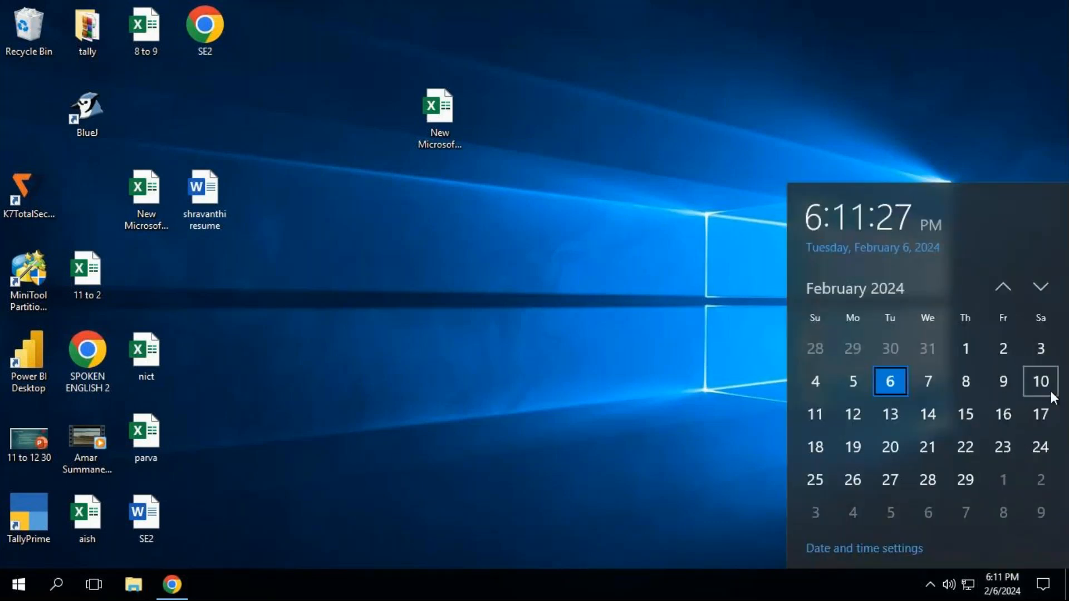
left_click(672, 317)
mouse_move(697, 1)
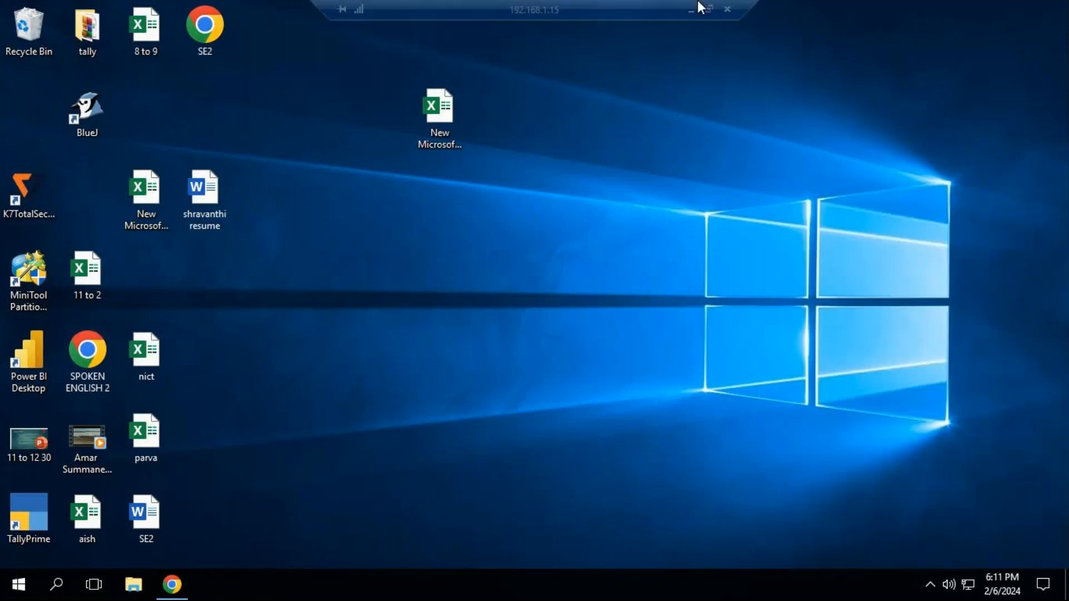
left_click(691, 11)
mouse_move(398, 585)
left_click(337, 521)
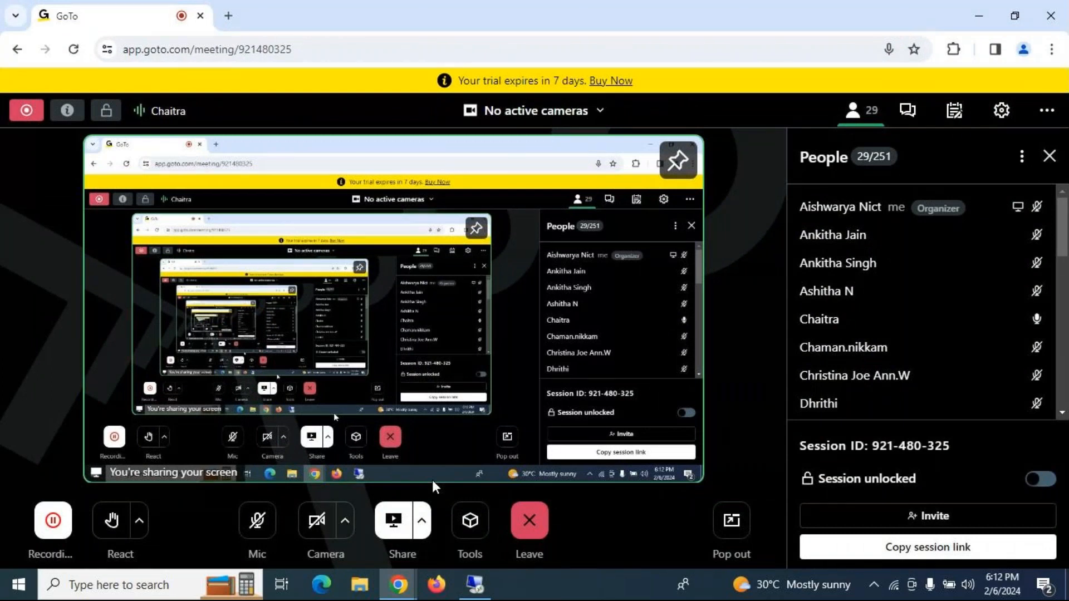
Unmute the microphone in the GoTo meeting.
left_click(473, 586)
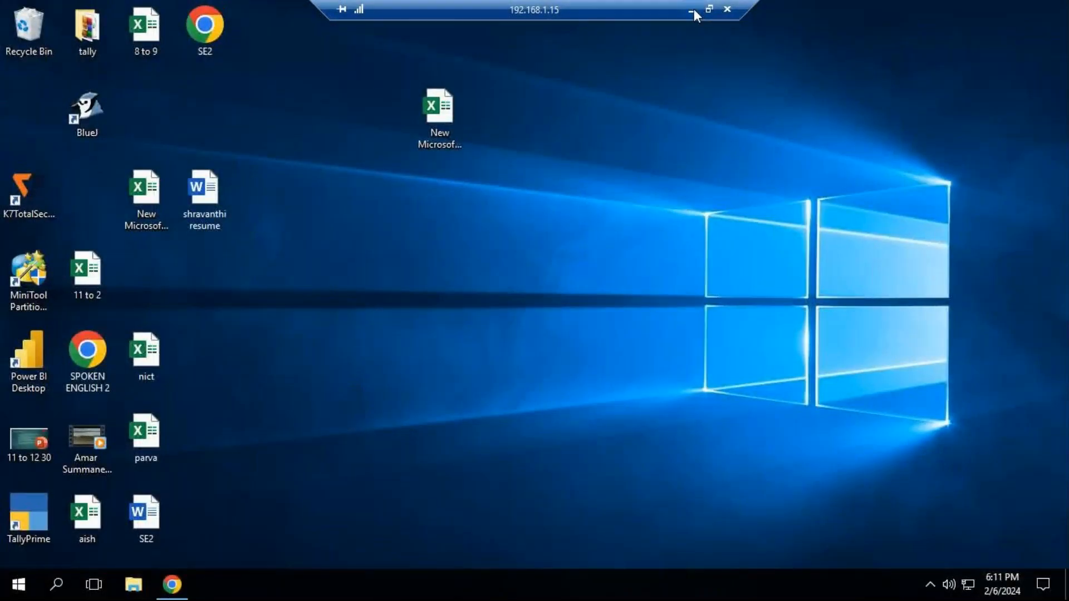
left_click(691, 10)
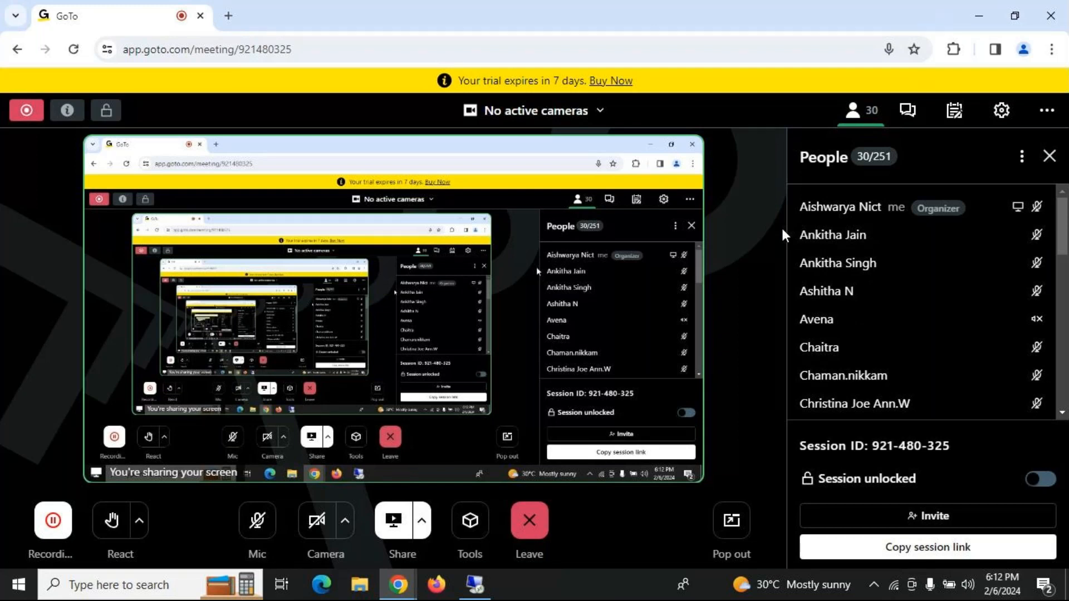
left_click(257, 523)
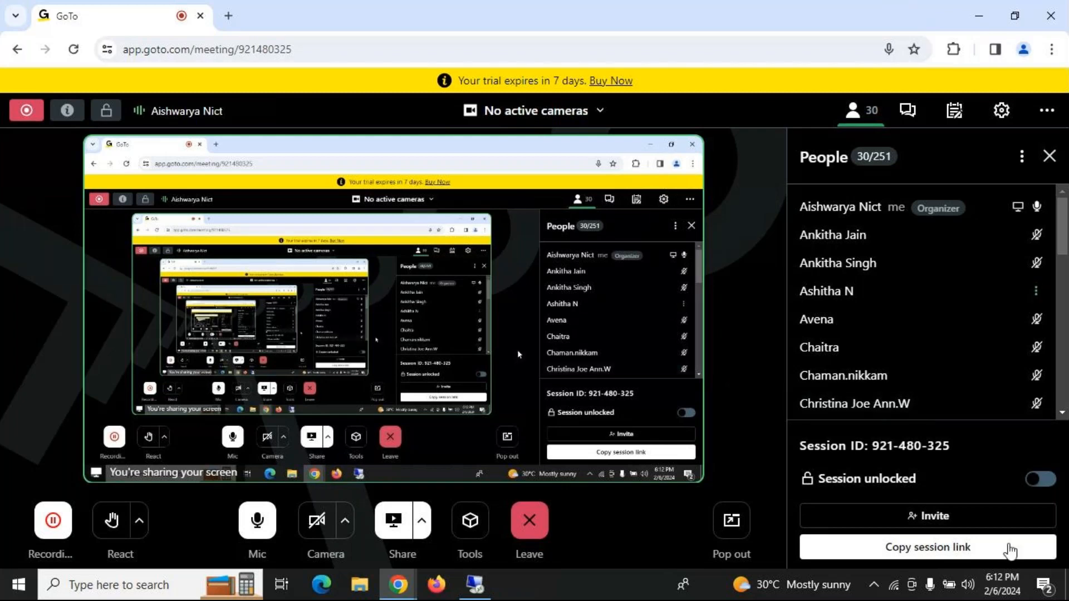
Check the clock, minimize Chrome and return to the full-screen remote desktop.
left_click(1002, 584)
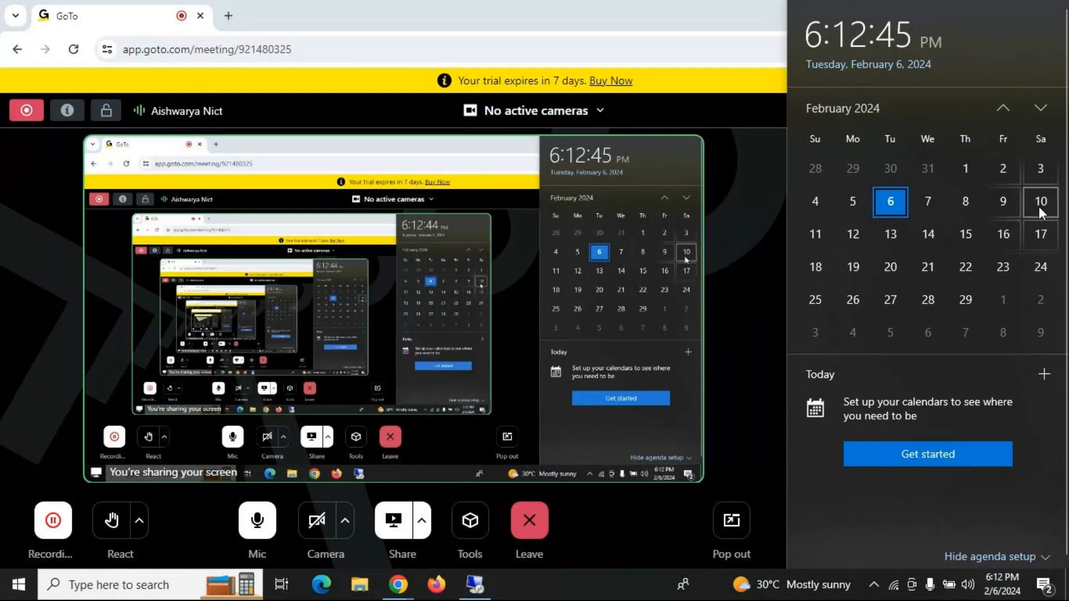
left_click(754, 292)
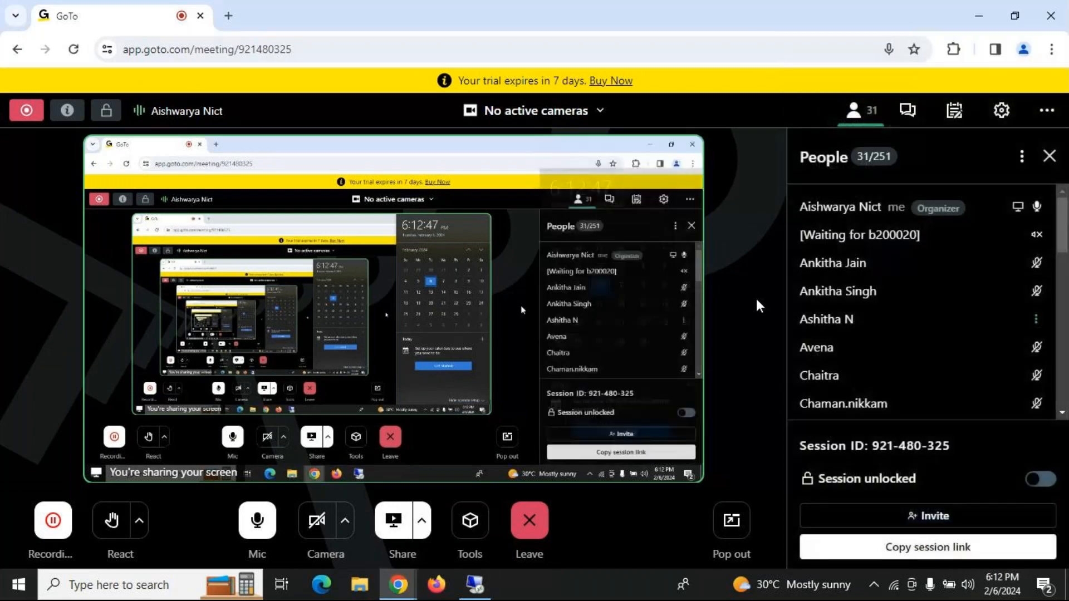
left_click(979, 16)
left_click(475, 585)
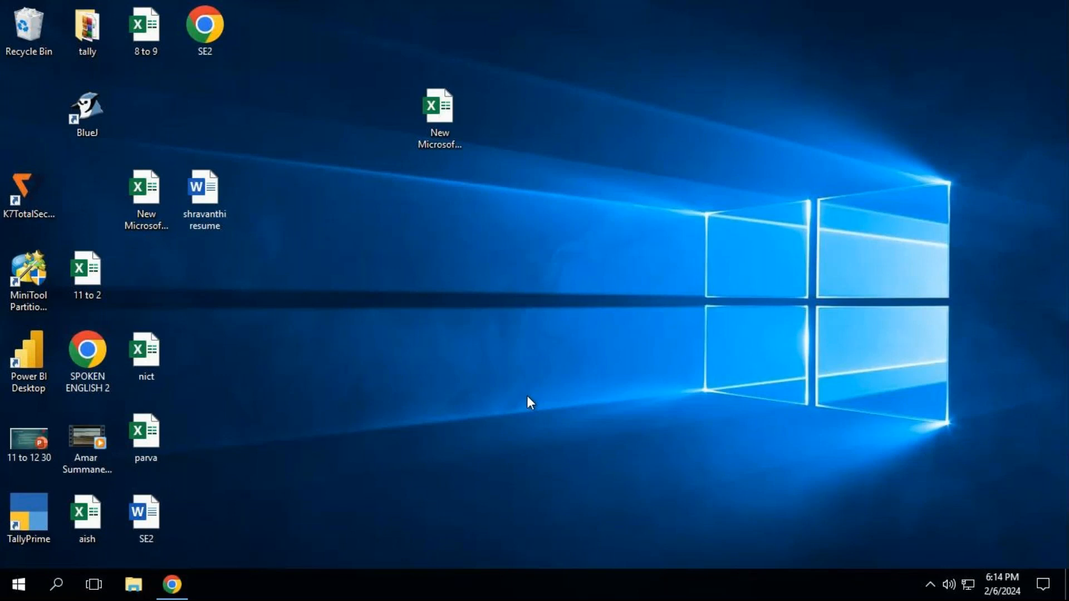
Open the pivot assignments2 workbook from notes > Adv excel > ASSIGNMENT in File Explorer.
key("super+e")
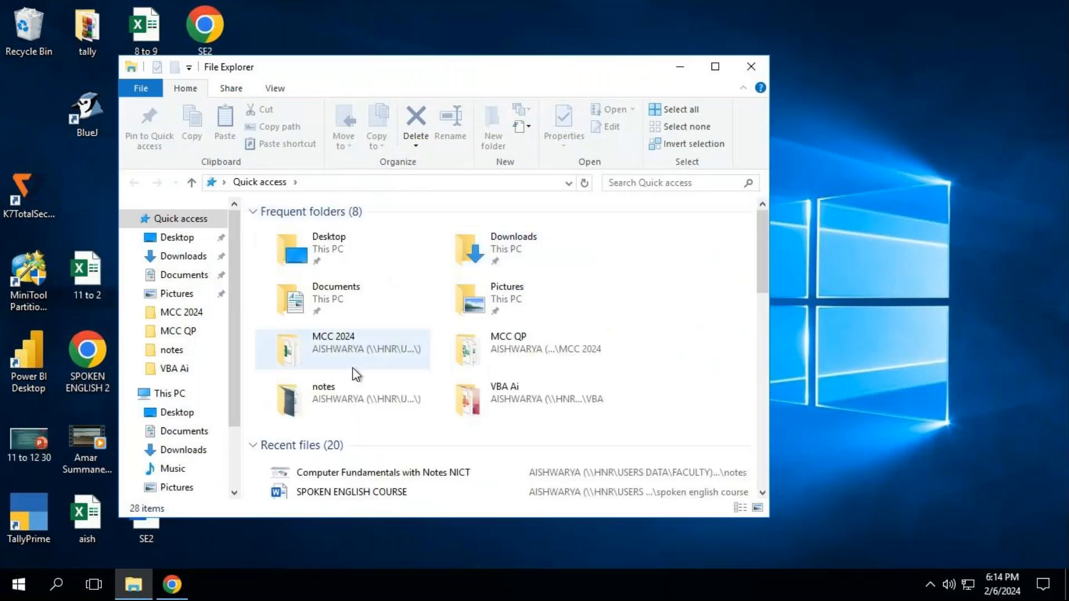
double_click(361, 398)
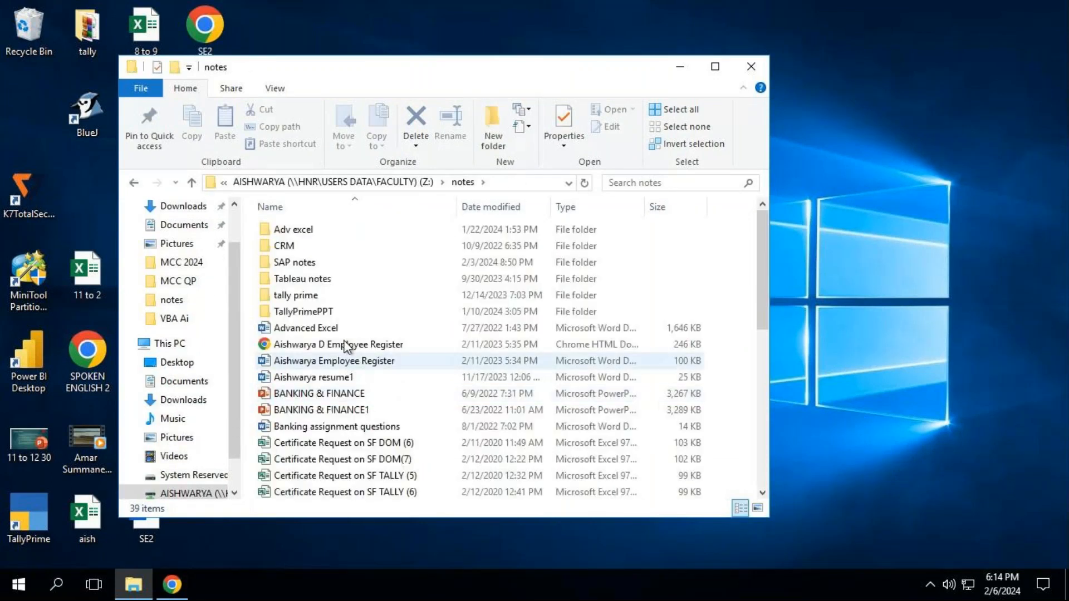
double_click(293, 229)
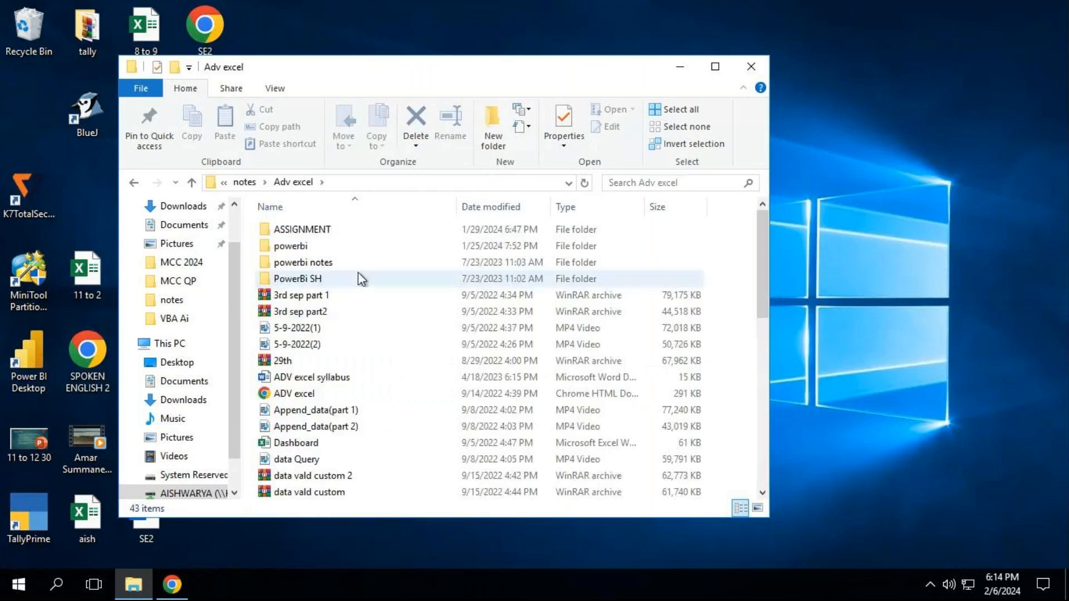
left_click(338, 237)
double_click(337, 233)
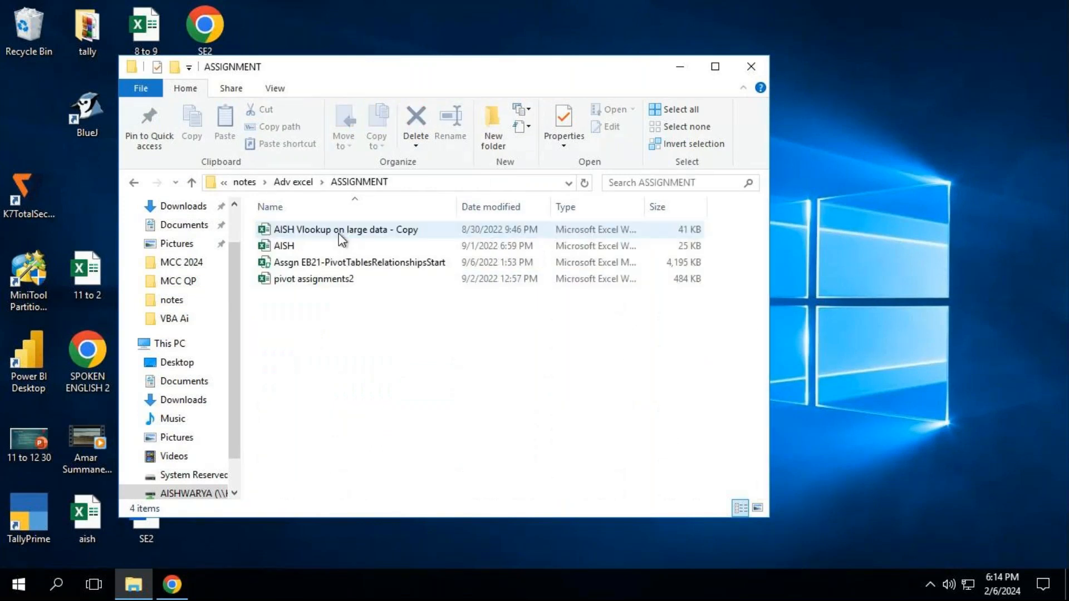
double_click(356, 279)
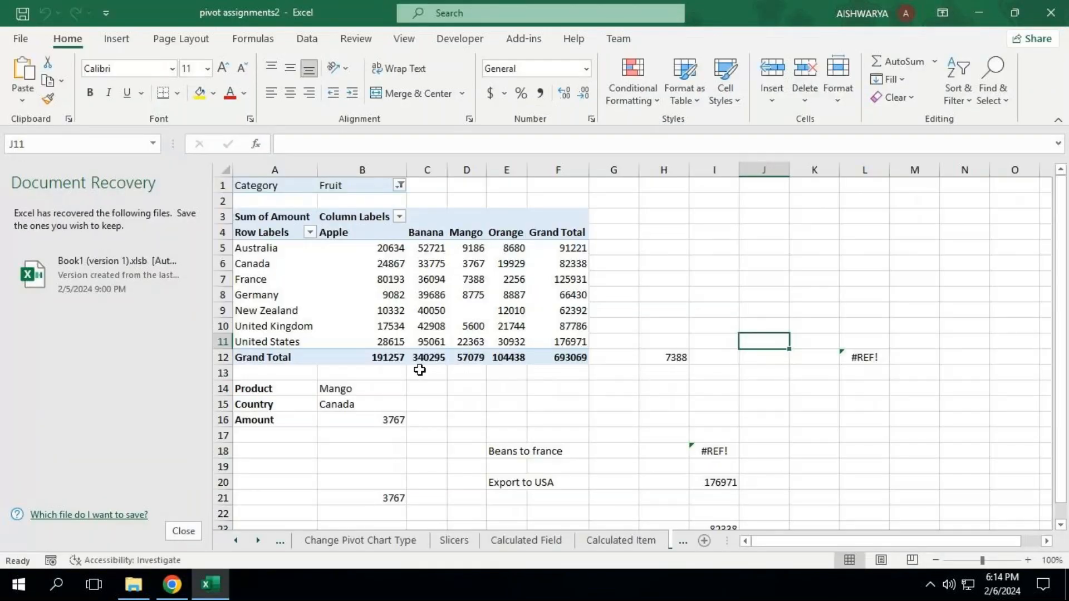
Discard the recovered files and scroll back through the sheet tabs to the Insert Pivot Table sheet.
left_click(183, 530)
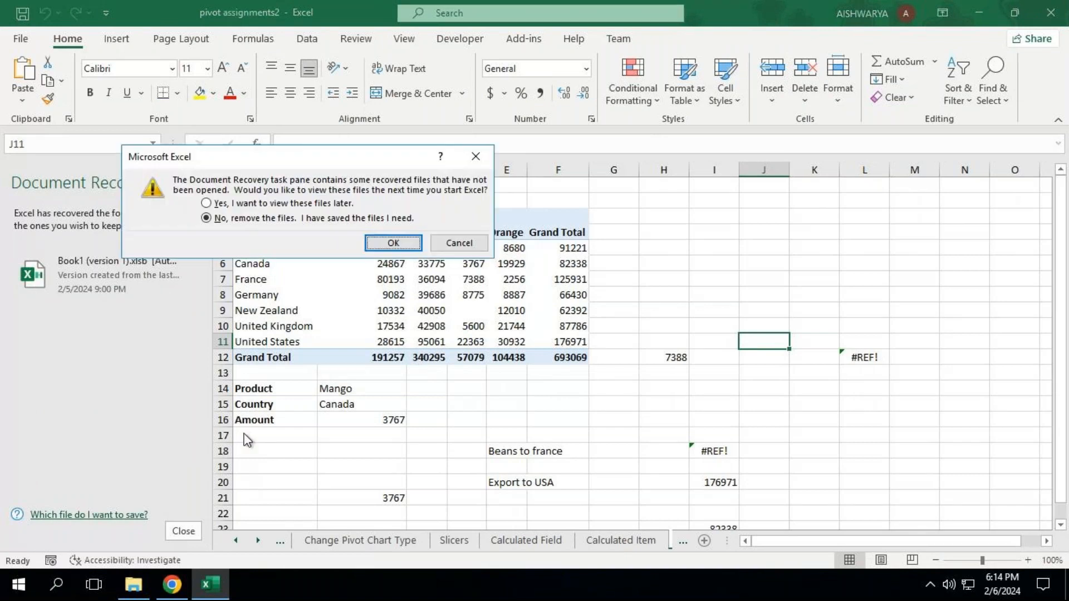
left_click(409, 249)
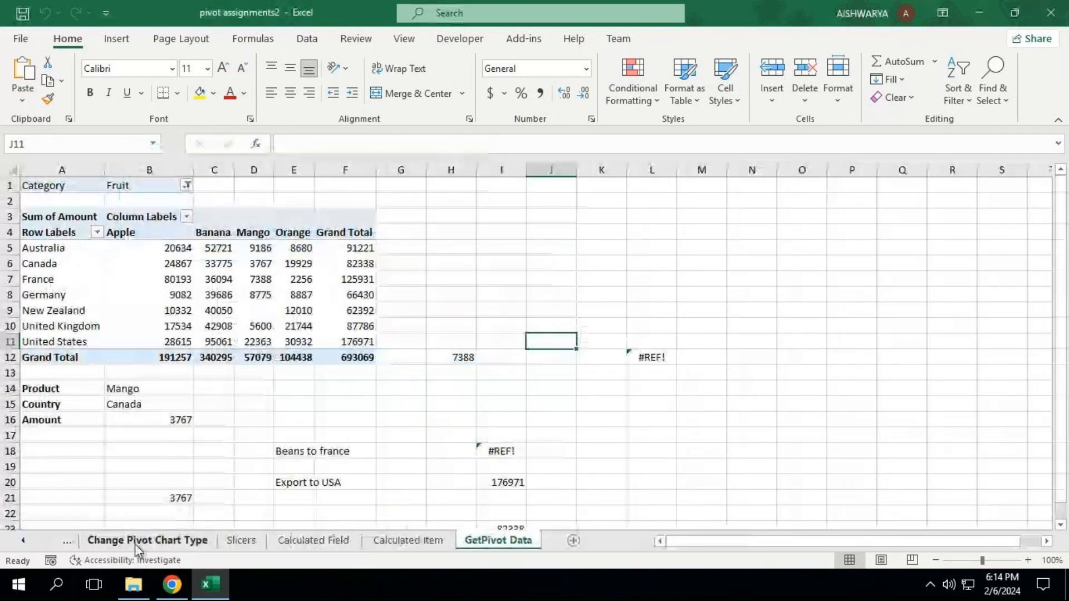
left_click(65, 541)
left_click(62, 541)
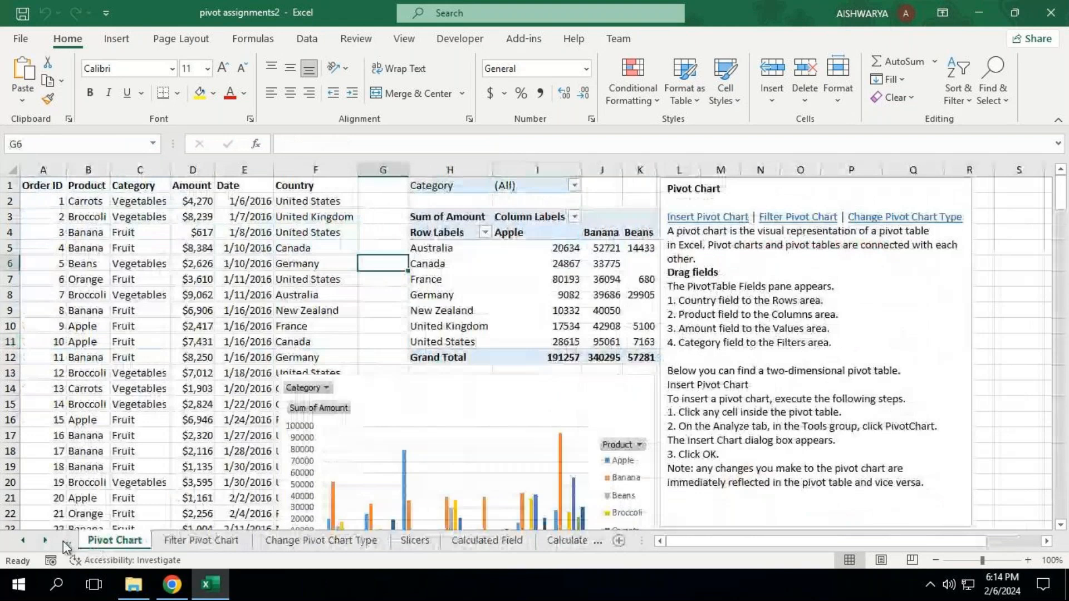
left_click(63, 541)
left_click(62, 540)
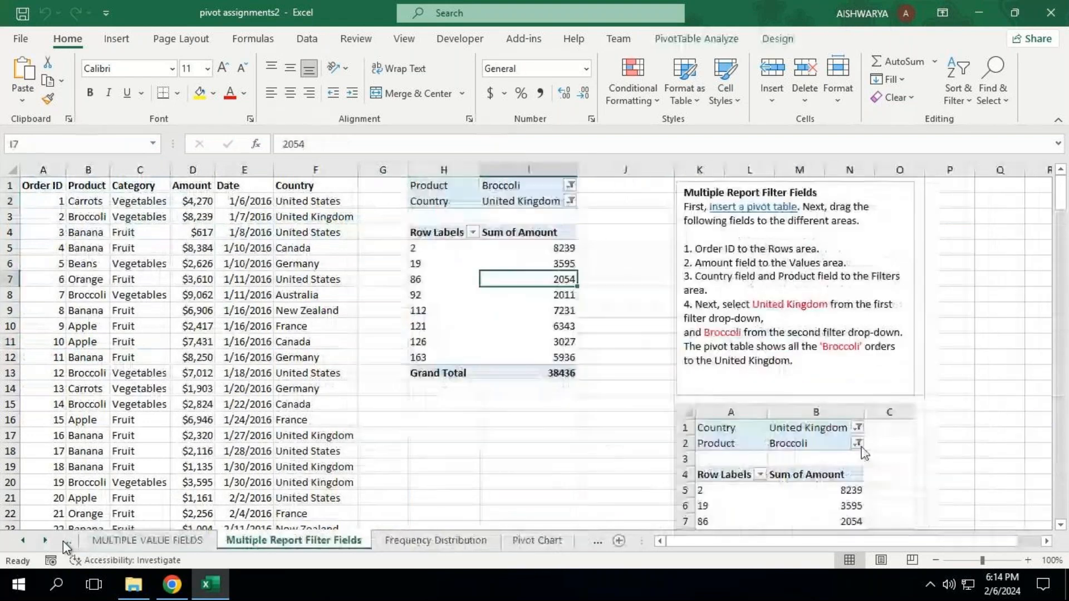
left_click(62, 540)
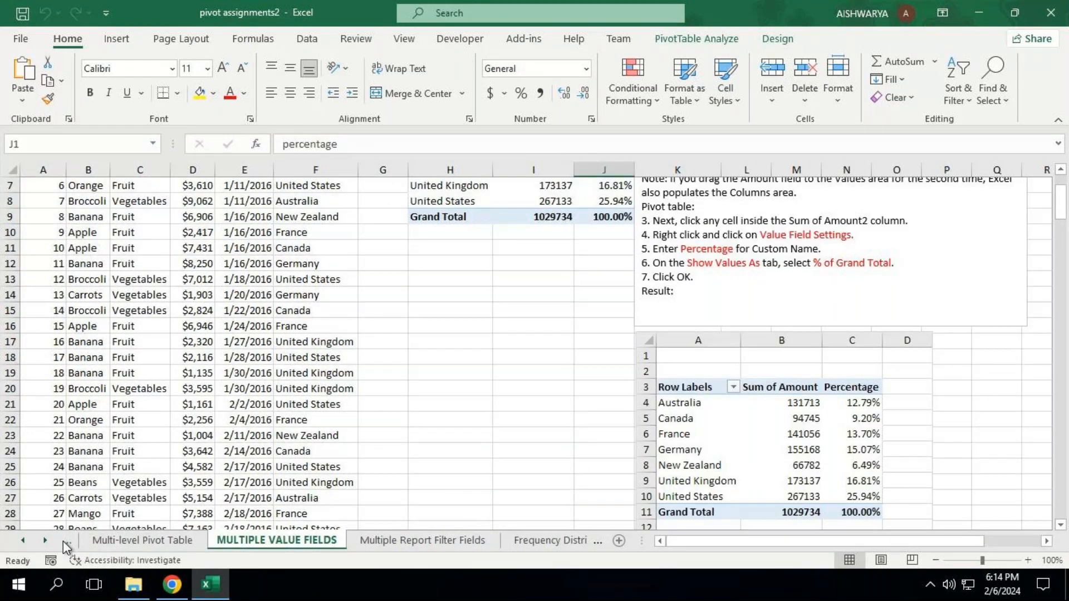
left_click(64, 541)
left_click(66, 543)
left_click(67, 542)
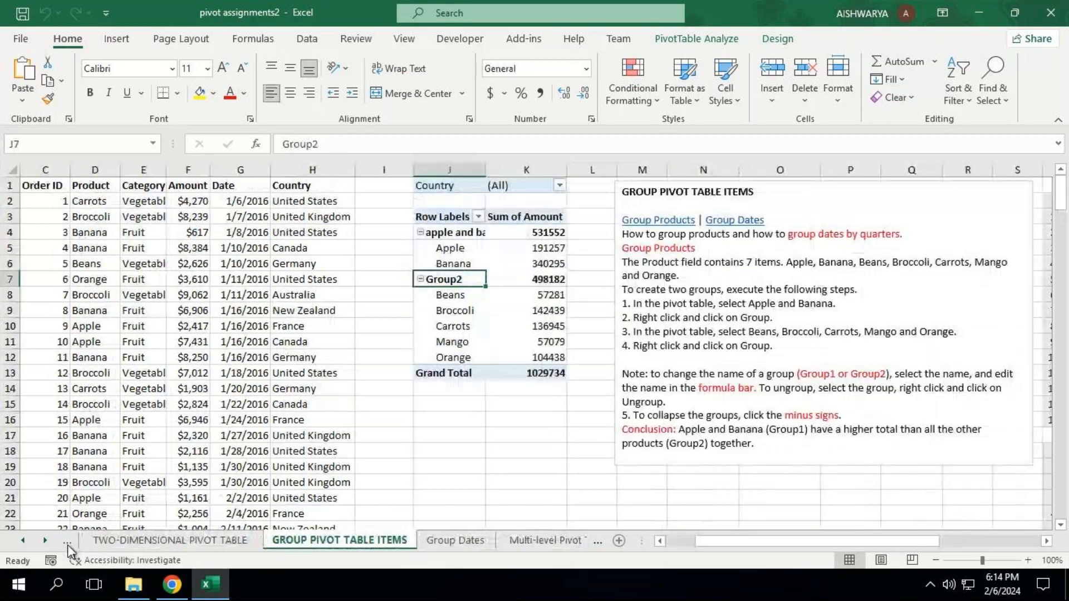
left_click(66, 542)
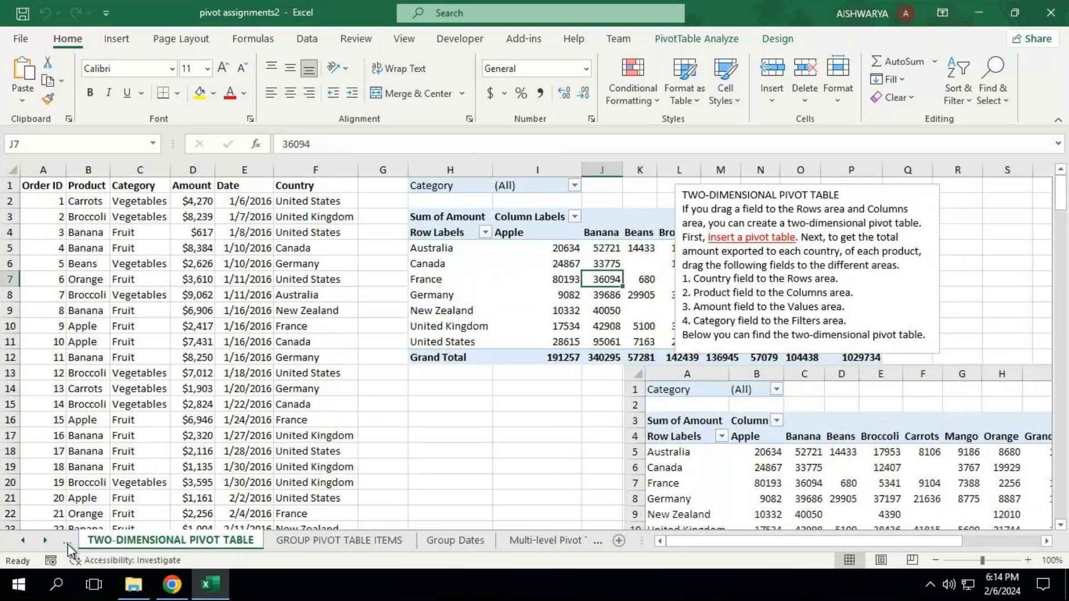
left_click(67, 543)
left_click(66, 542)
left_click(67, 543)
left_click(67, 543)
left_click(67, 542)
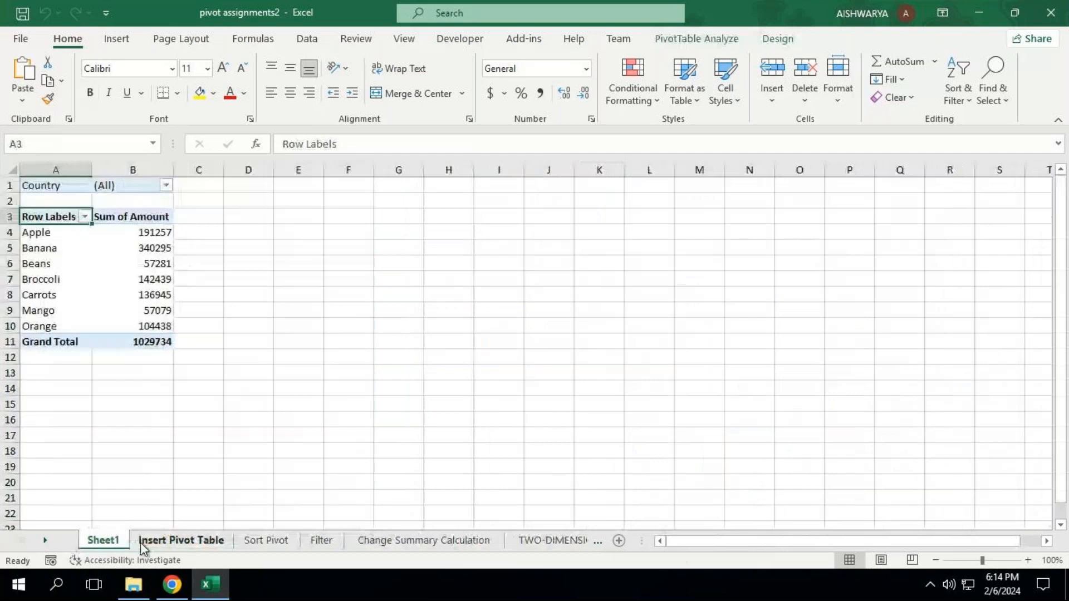
left_click(150, 543)
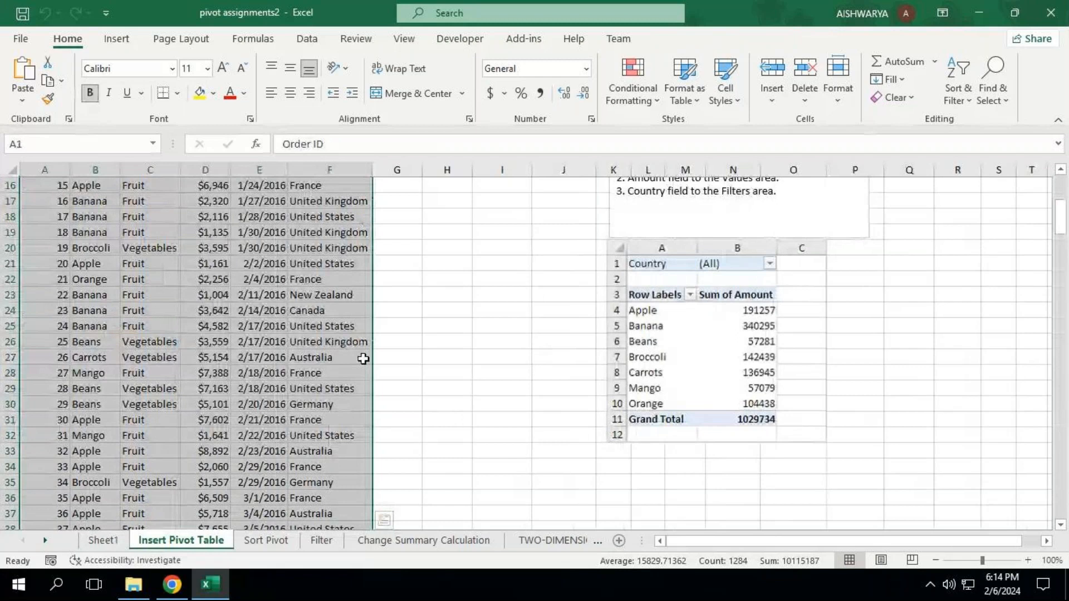
scroll(363, 358, "up", 5)
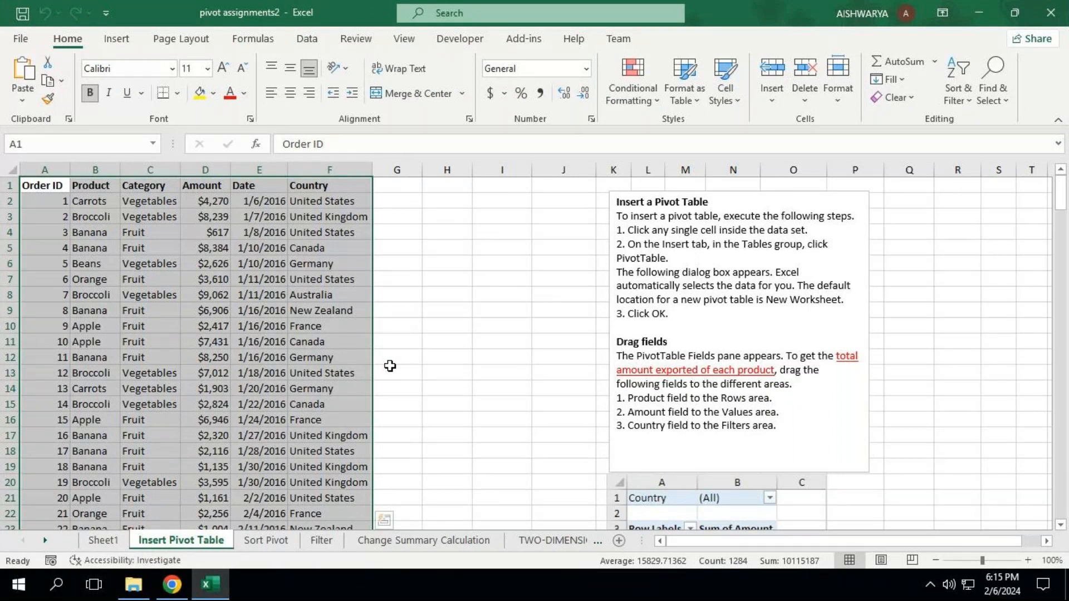
left_click(167, 233)
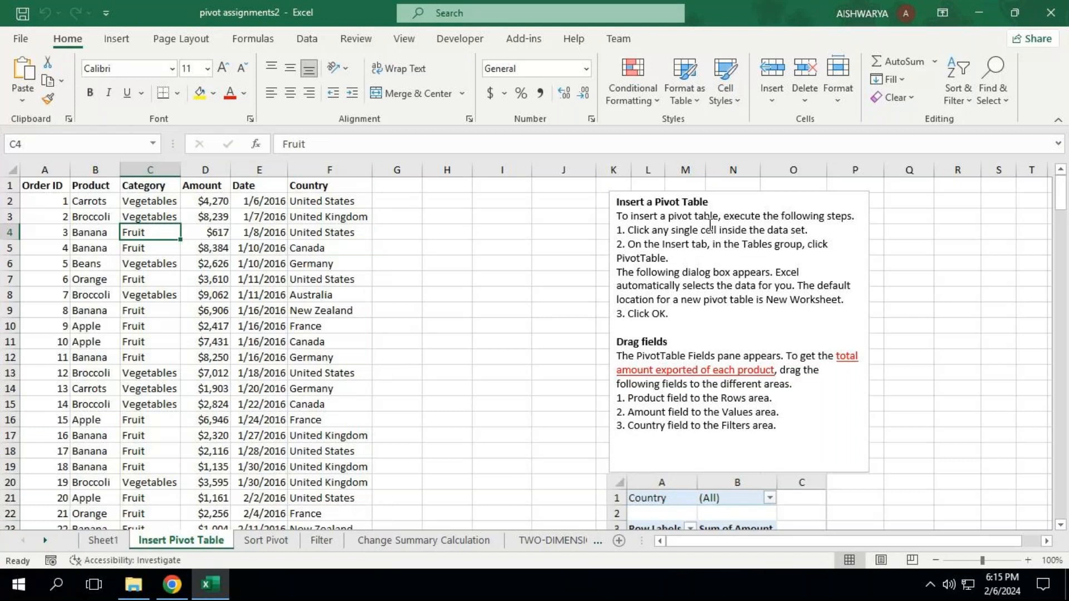
left_click(740, 195)
left_click(740, 192)
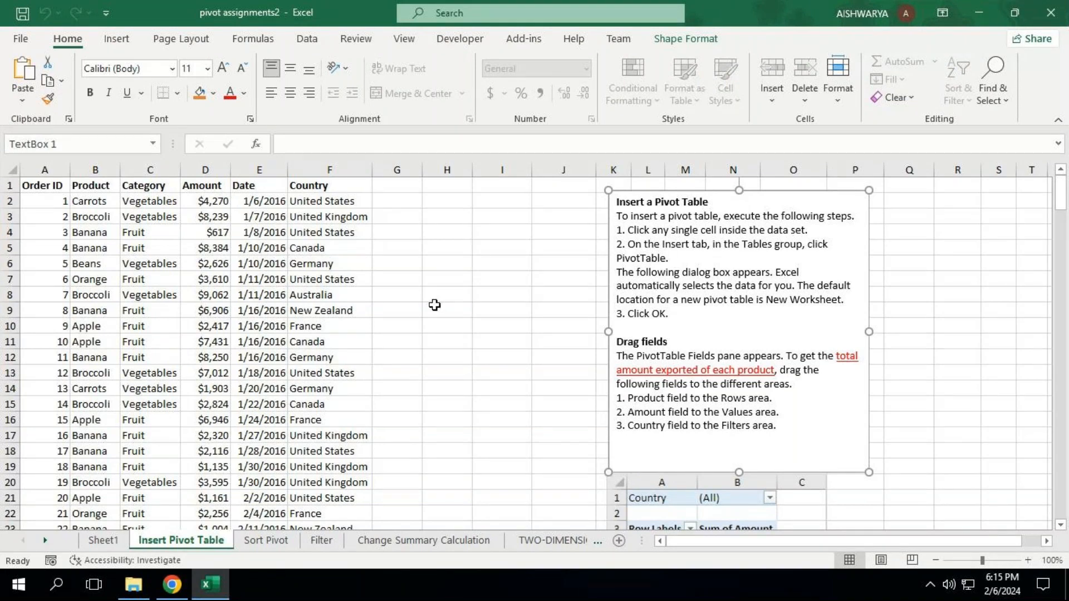
left_click(169, 280)
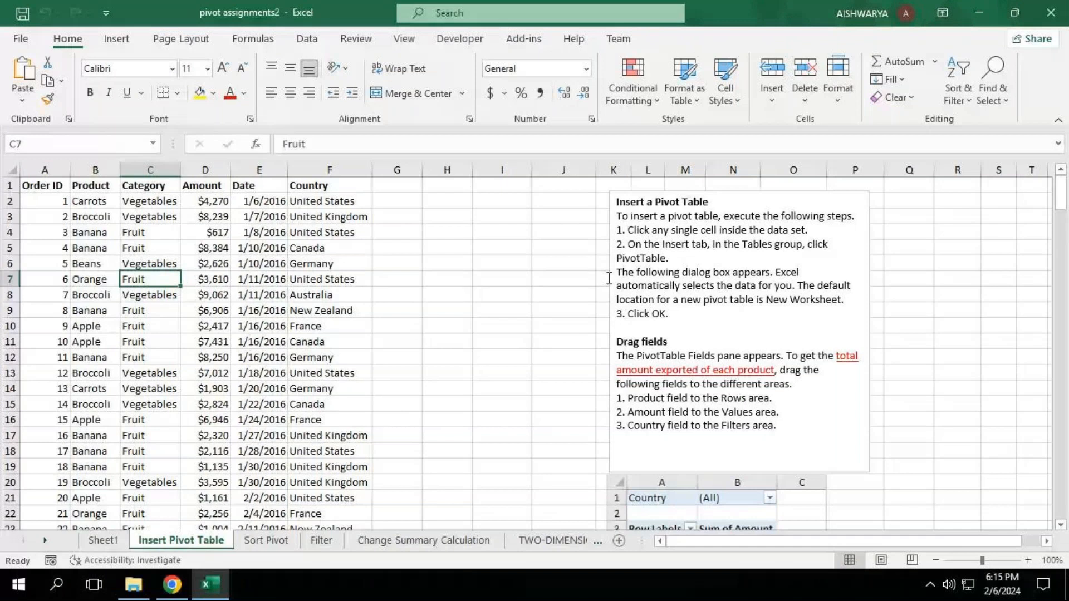
left_click(124, 39)
left_click(25, 87)
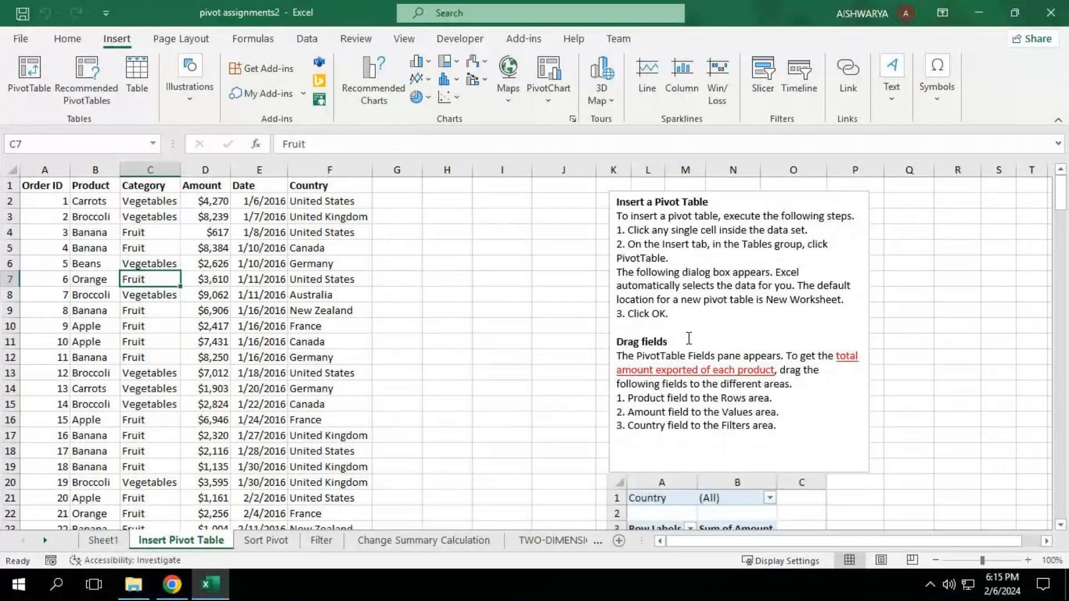
Select the Sheet1 pivot table and show its PivotTable Fields list.
left_click(104, 539)
left_click(39, 249)
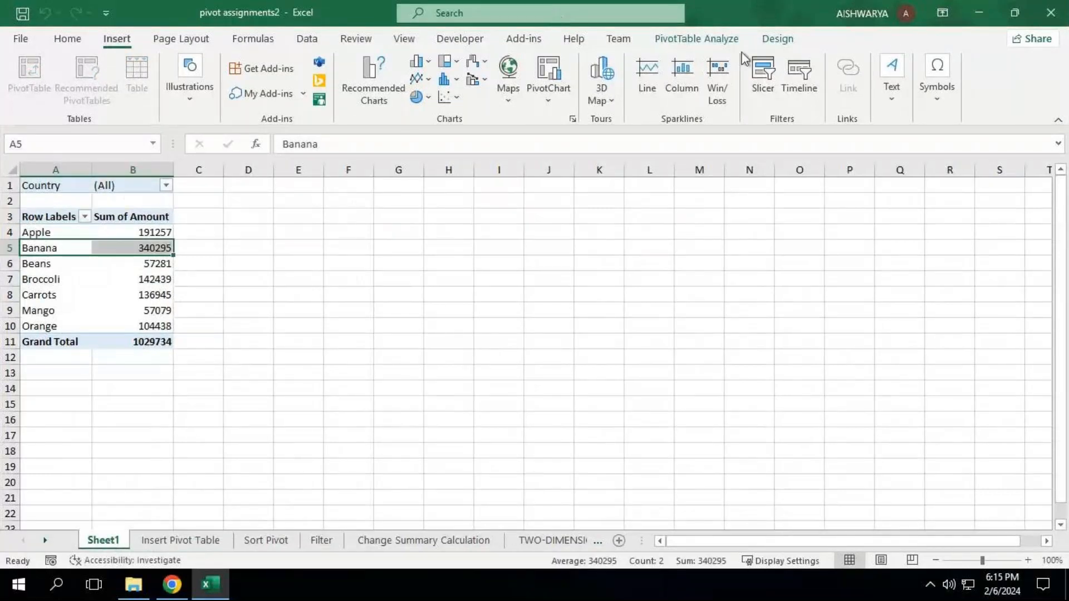
left_click(731, 39)
left_click(972, 62)
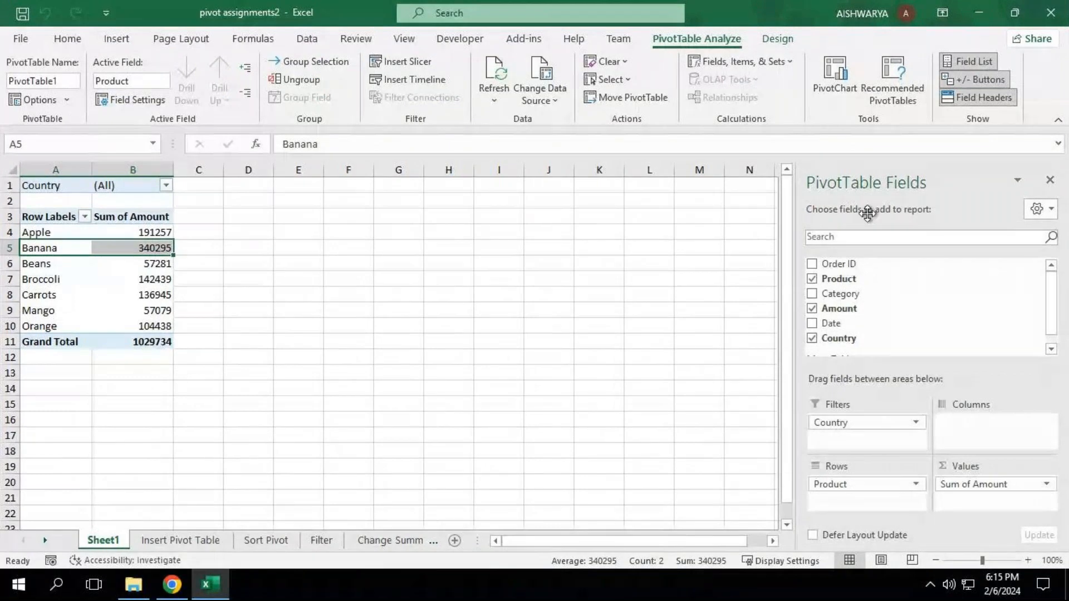
Toggle Order ID, then remove Product, Amount and Country so the pivot is empty.
left_click(812, 264)
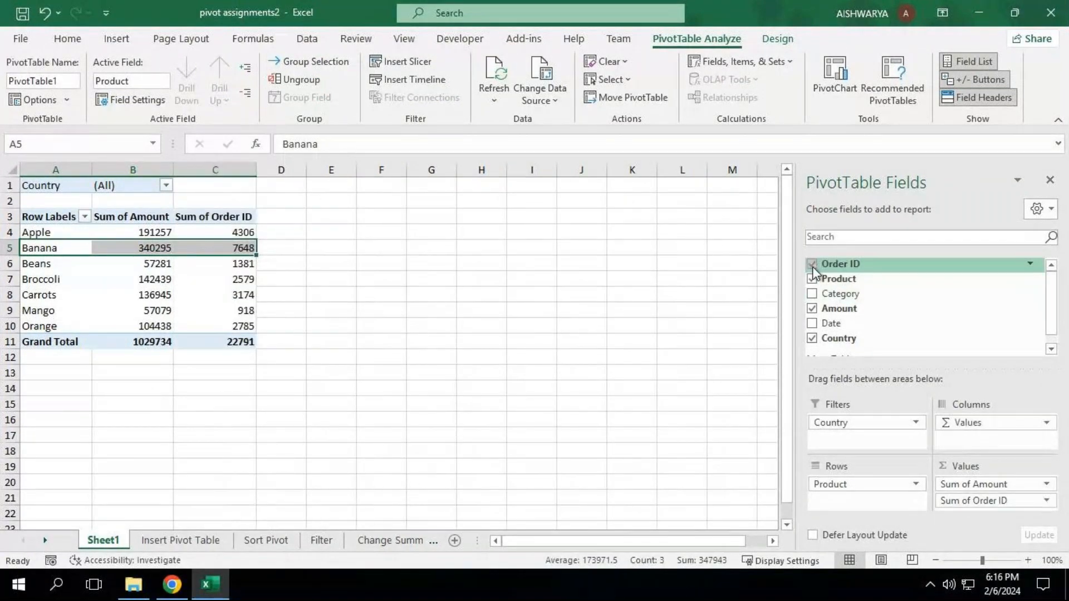
left_click(812, 264)
left_click(812, 279)
left_click(813, 308)
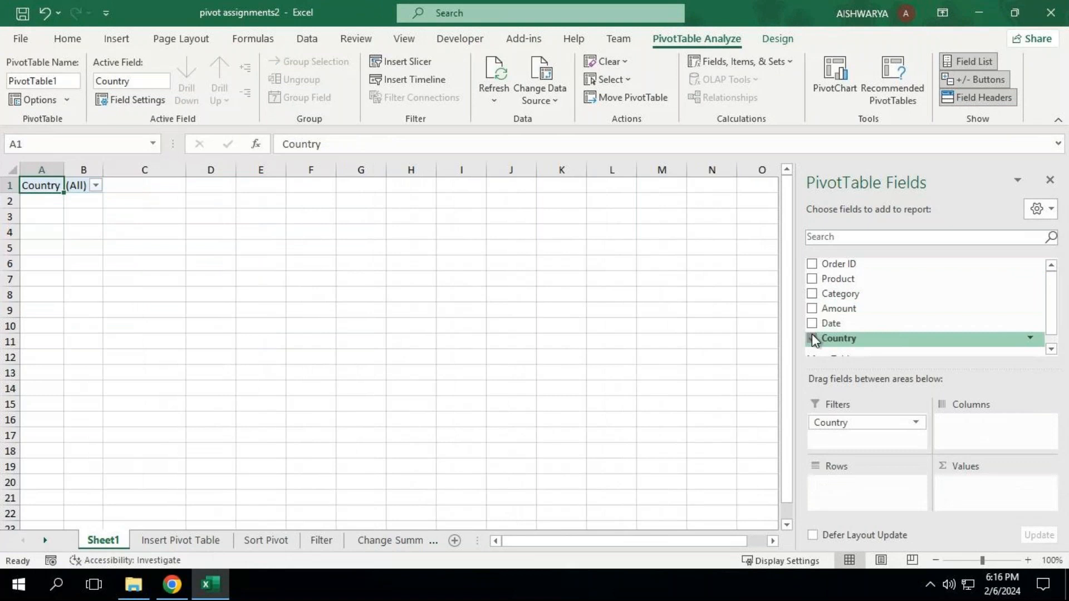
left_click(812, 338)
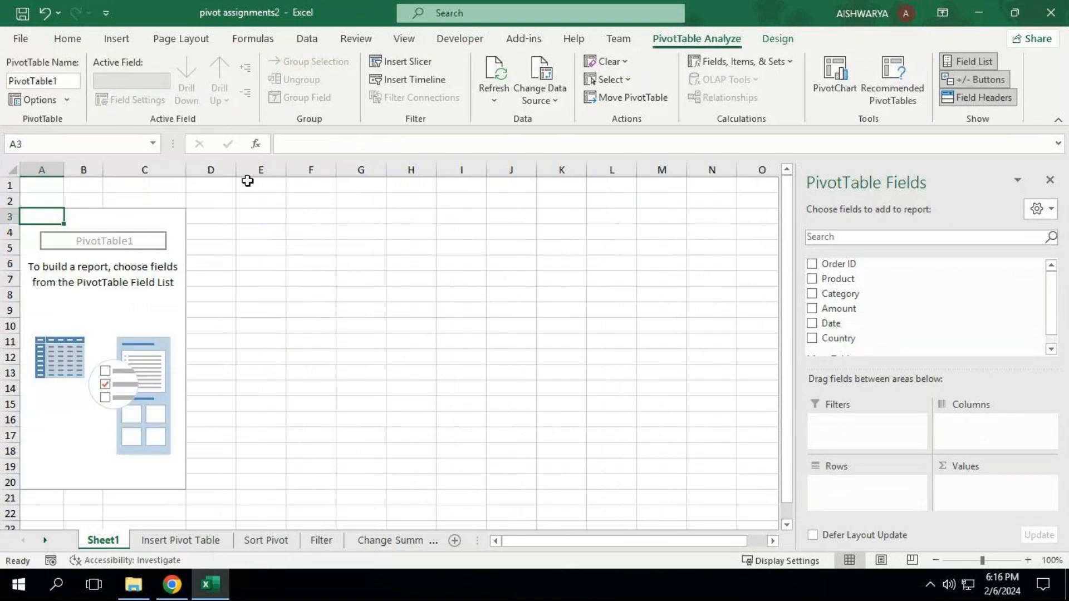
Check the Insert Pivot Table steps, then add Product as the Sheet1 pivot rows.
left_click(191, 540)
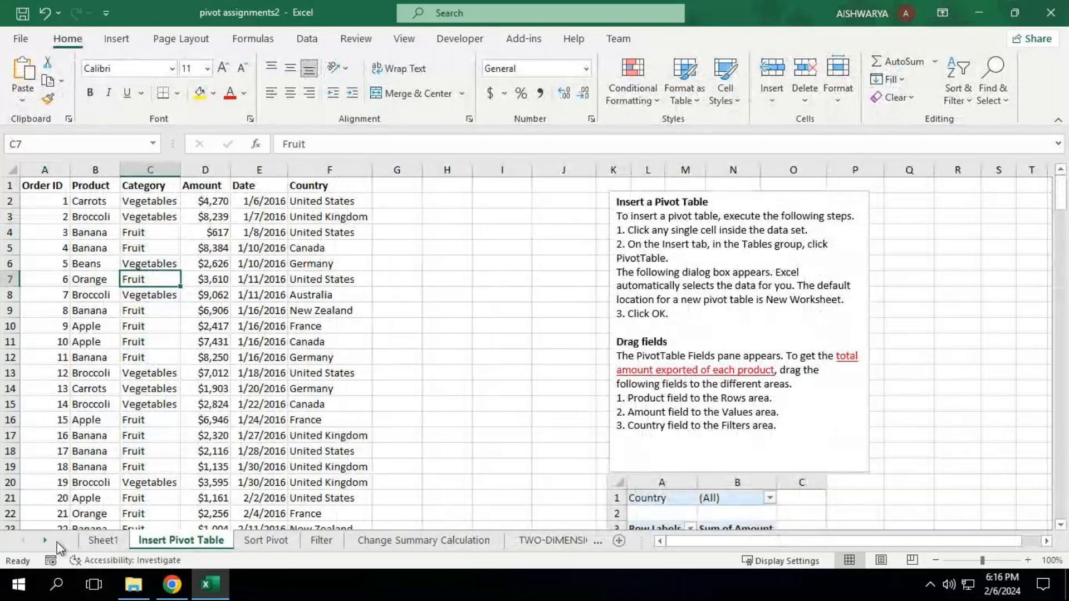
left_click(94, 540)
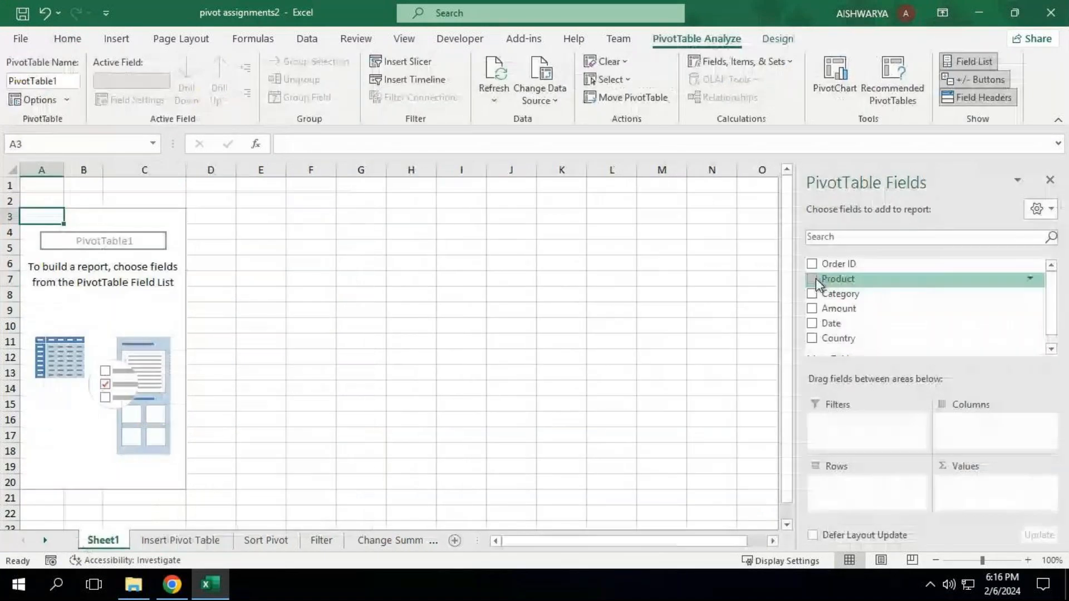
left_click(814, 278)
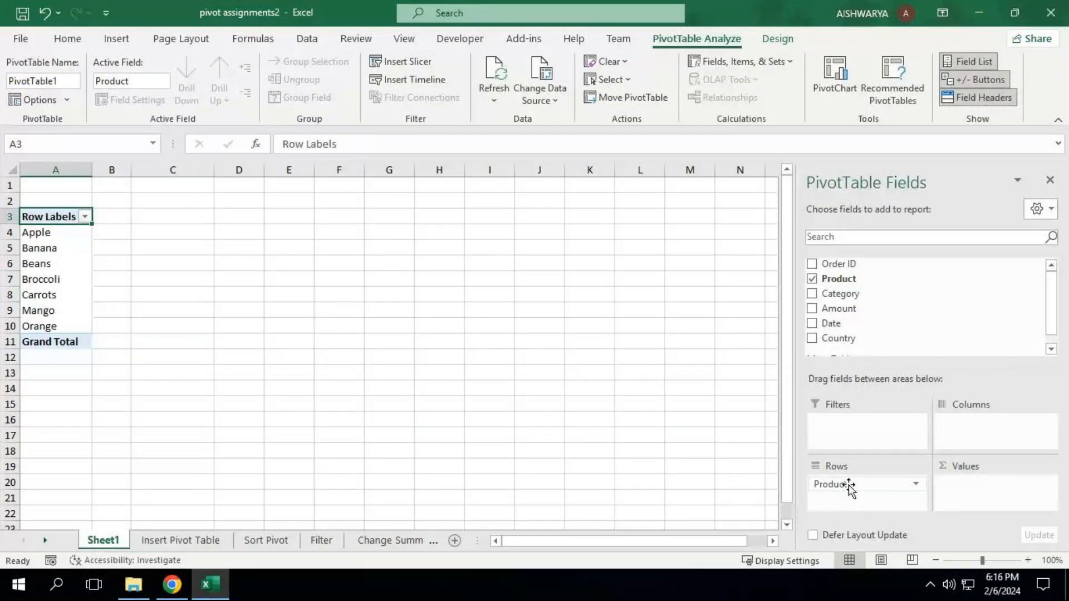
Drag Amount into the pivot Values to total it by product.
left_click(209, 540)
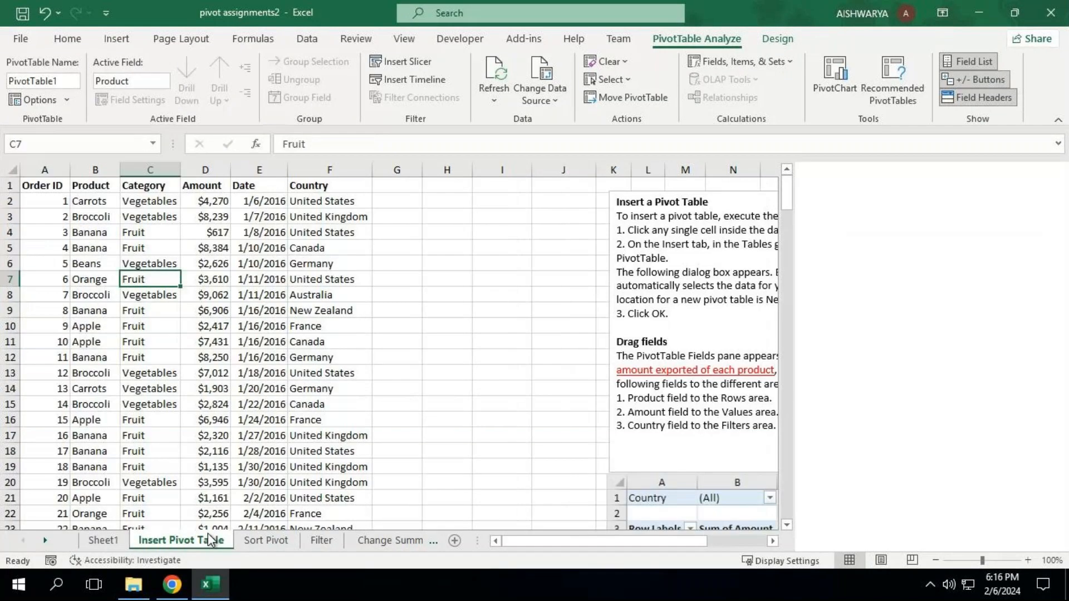
mouse_move(710, 16)
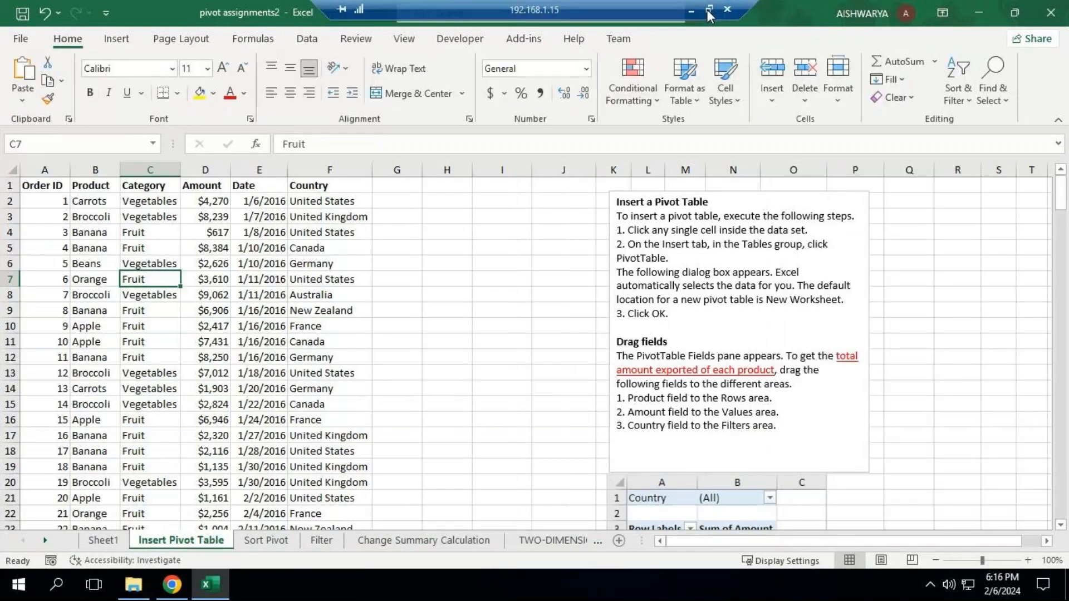
left_click(690, 12)
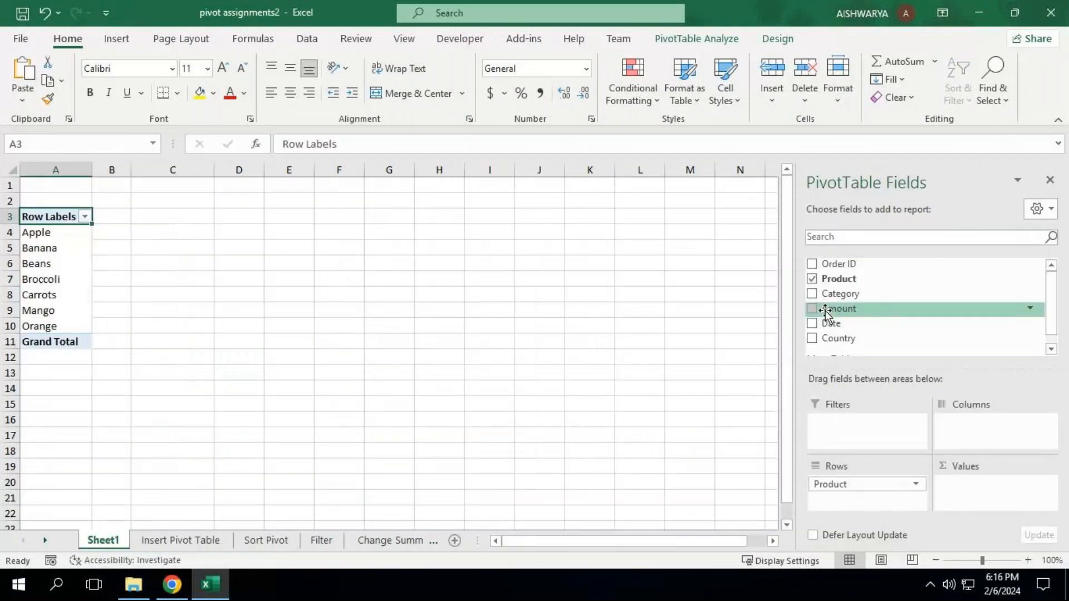
left_click_drag(820, 310, 976, 501)
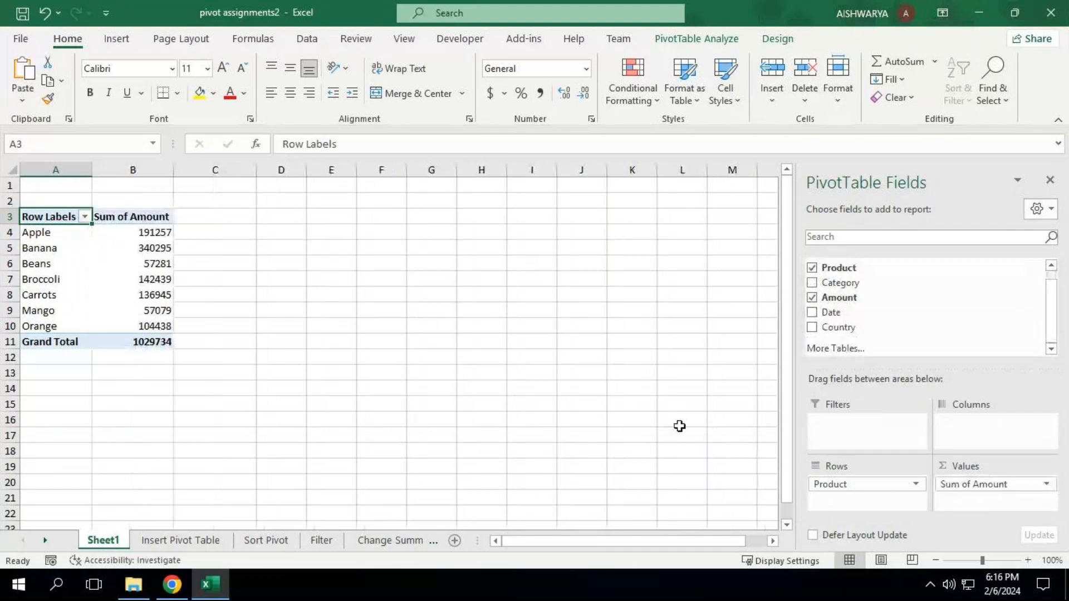
Add Country as the pivot's filter after rechecking the instructions sheet.
left_click(220, 542)
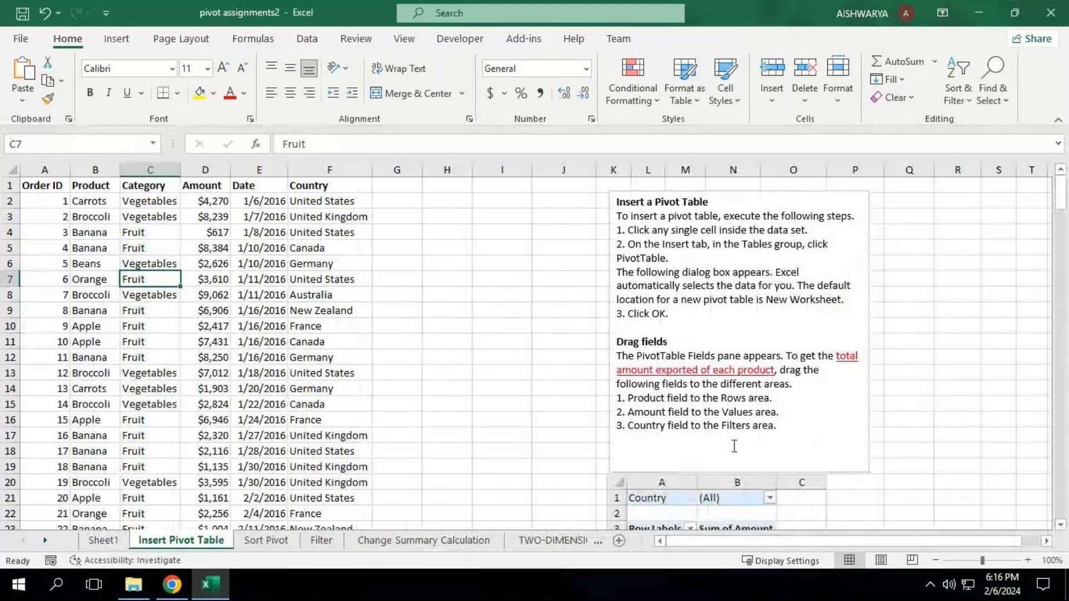
left_click(105, 540)
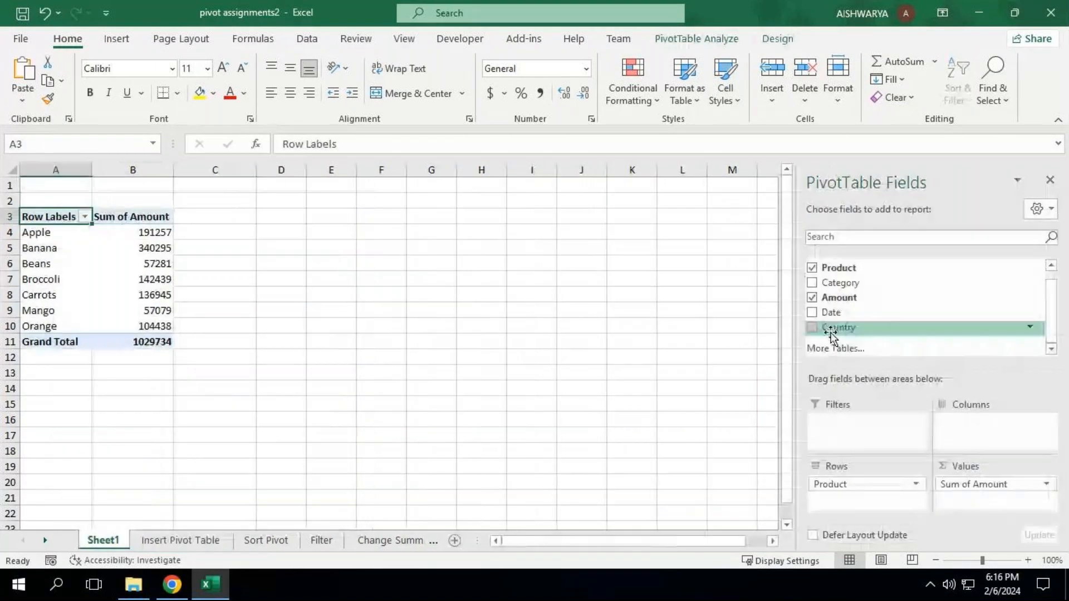
left_click_drag(837, 327, 846, 427)
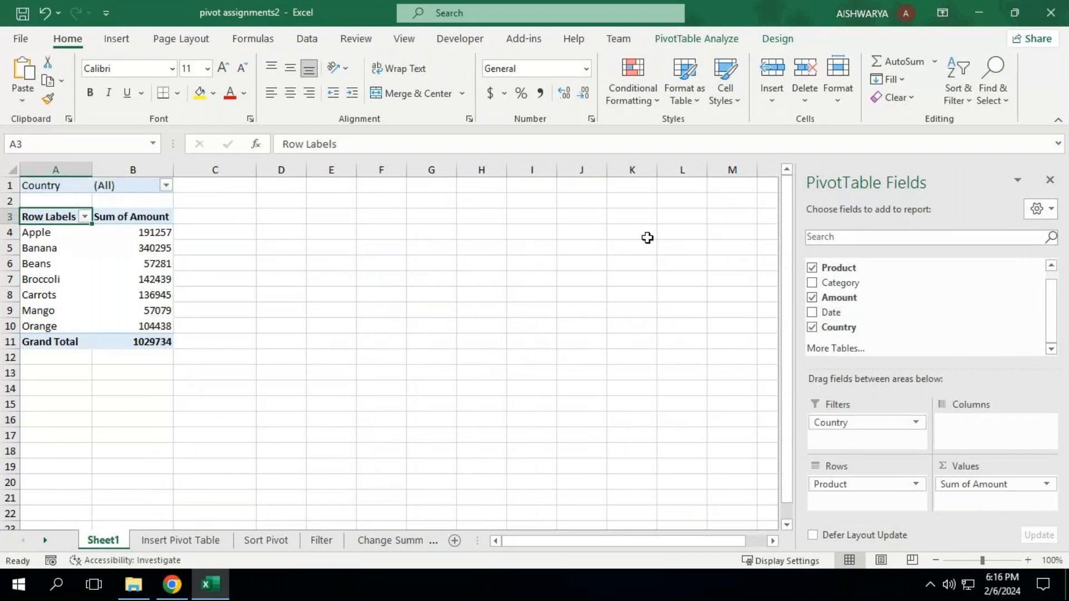
left_click(151, 545)
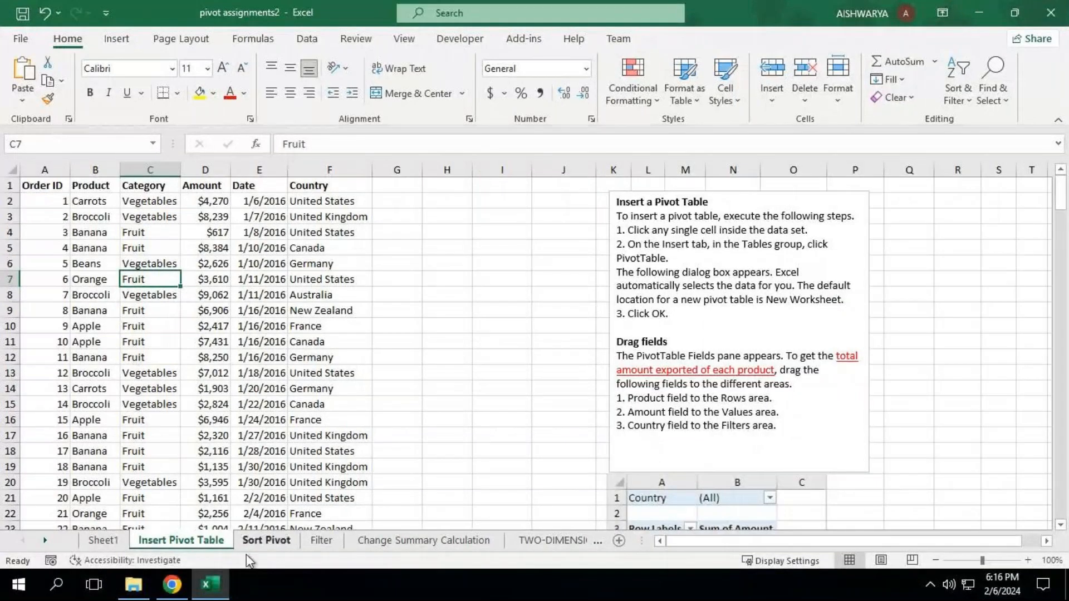
Review the Sort Pivot sheet's notes, then view the Filter sheet's France-filtered pivot.
left_click(267, 541)
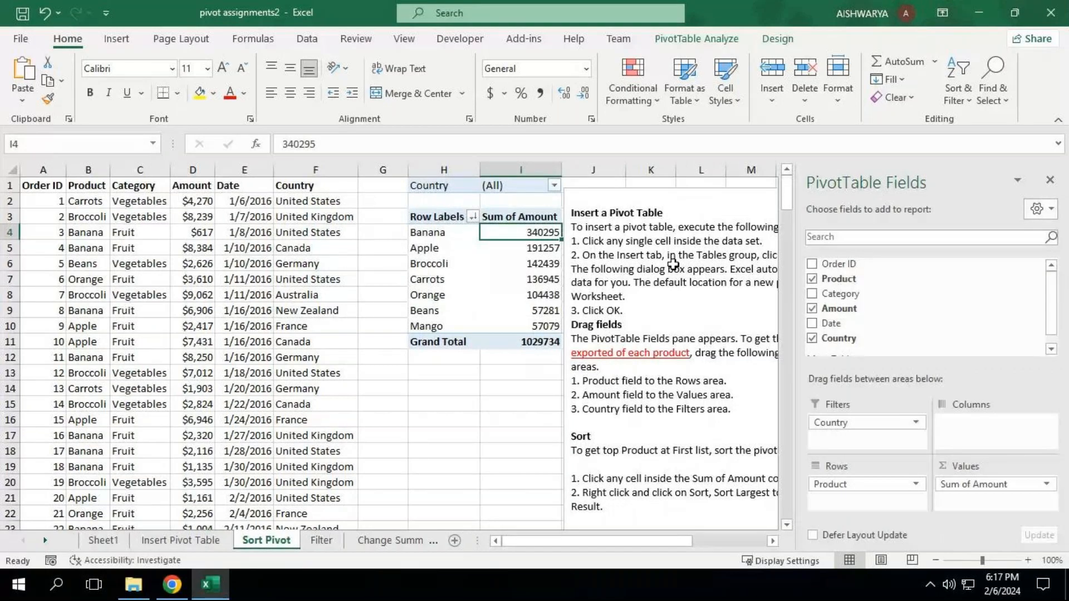
left_click(674, 265)
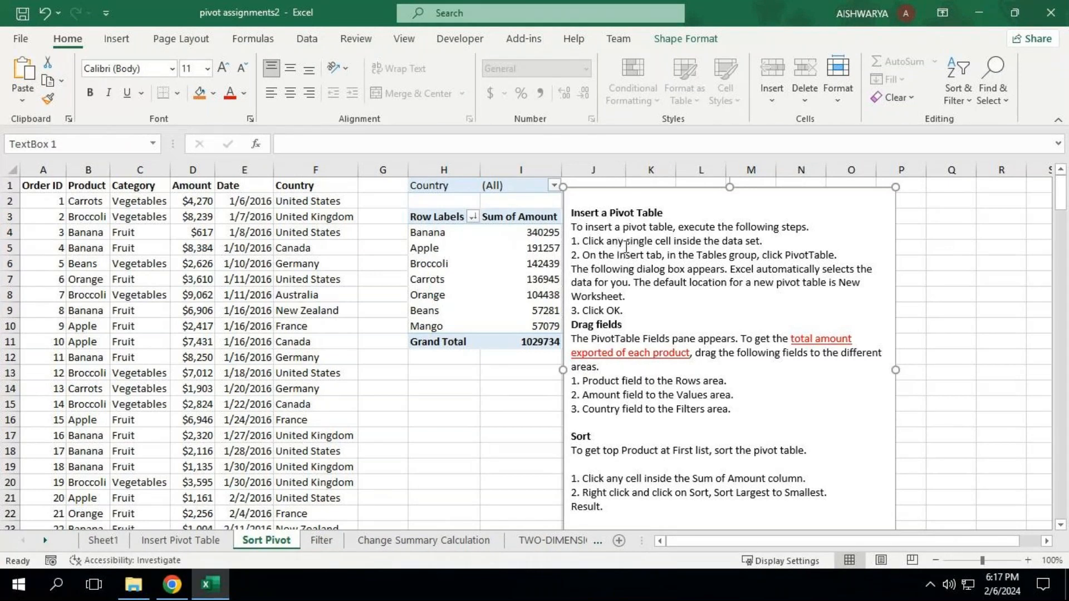
left_click(160, 283)
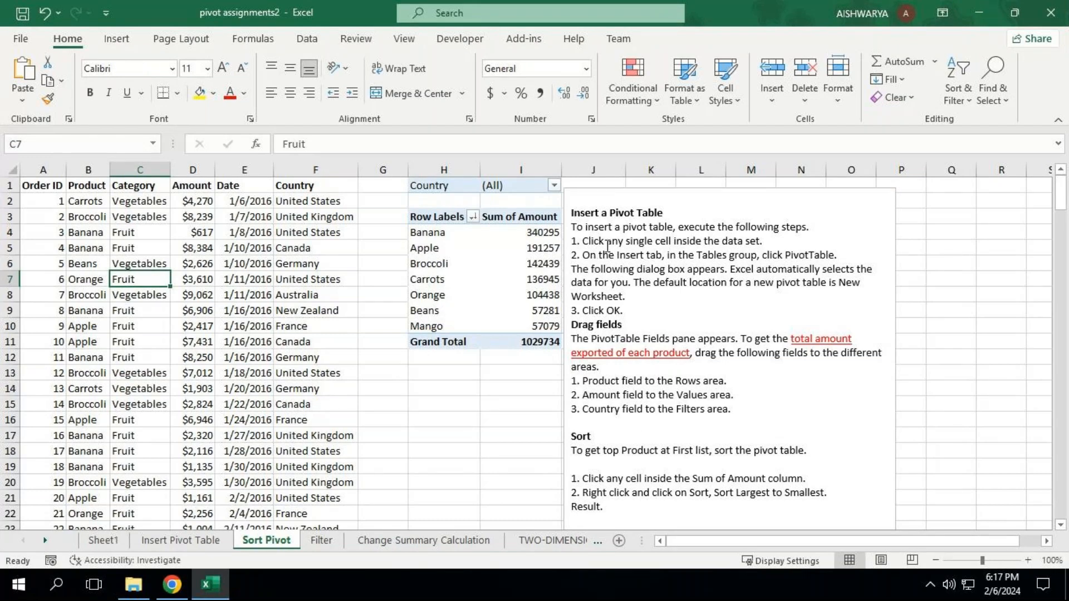
left_click(317, 543)
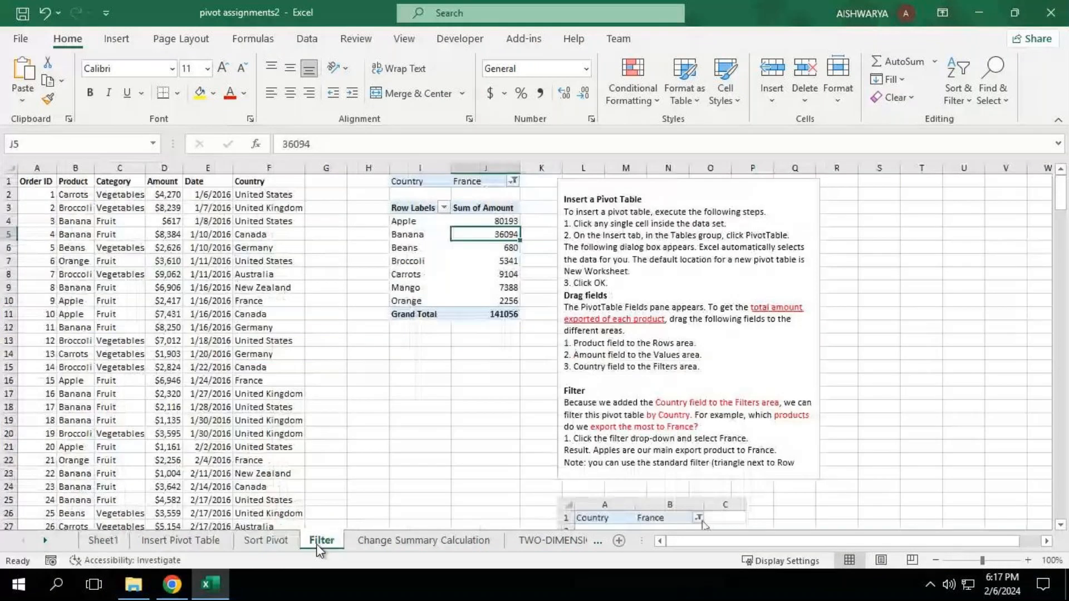
Review the Change Summary Calculation and Two-Dimensional sheets, then close pivot assignments2 without saving.
left_click(423, 541)
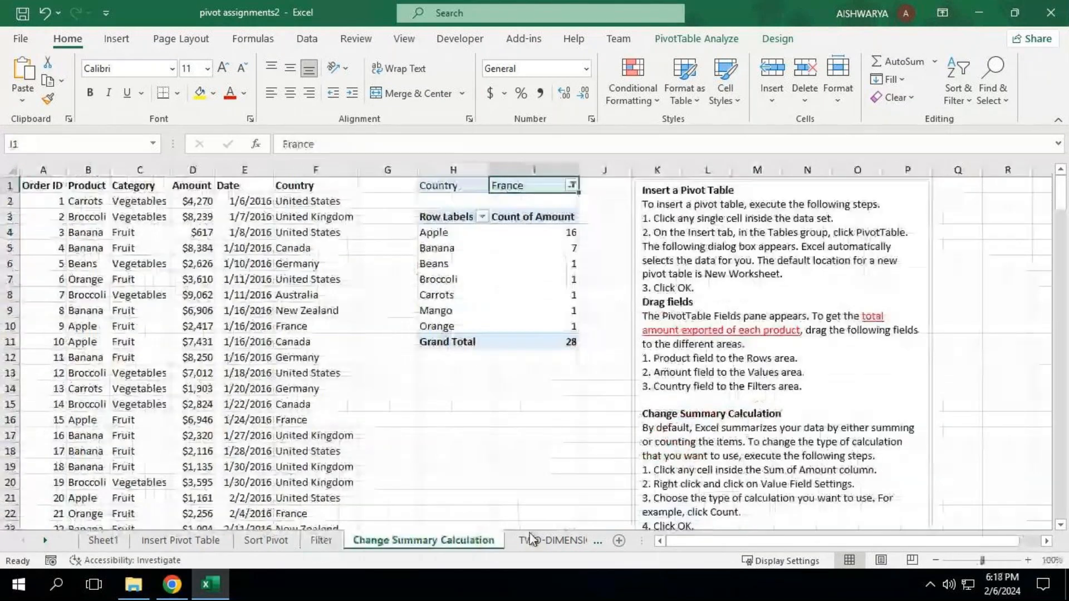
left_click(530, 540)
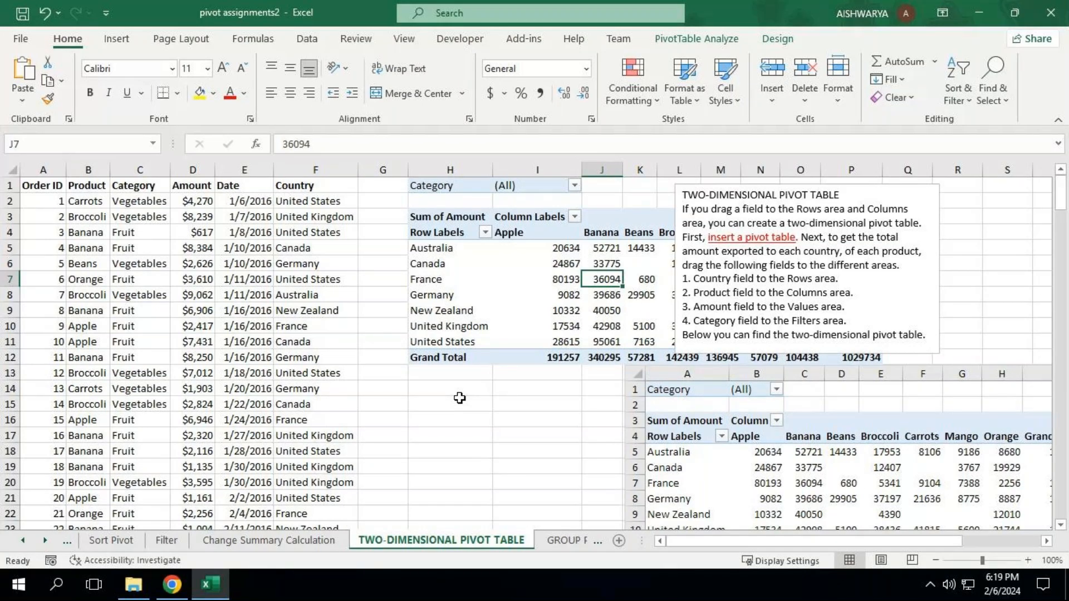
left_click(1059, 13)
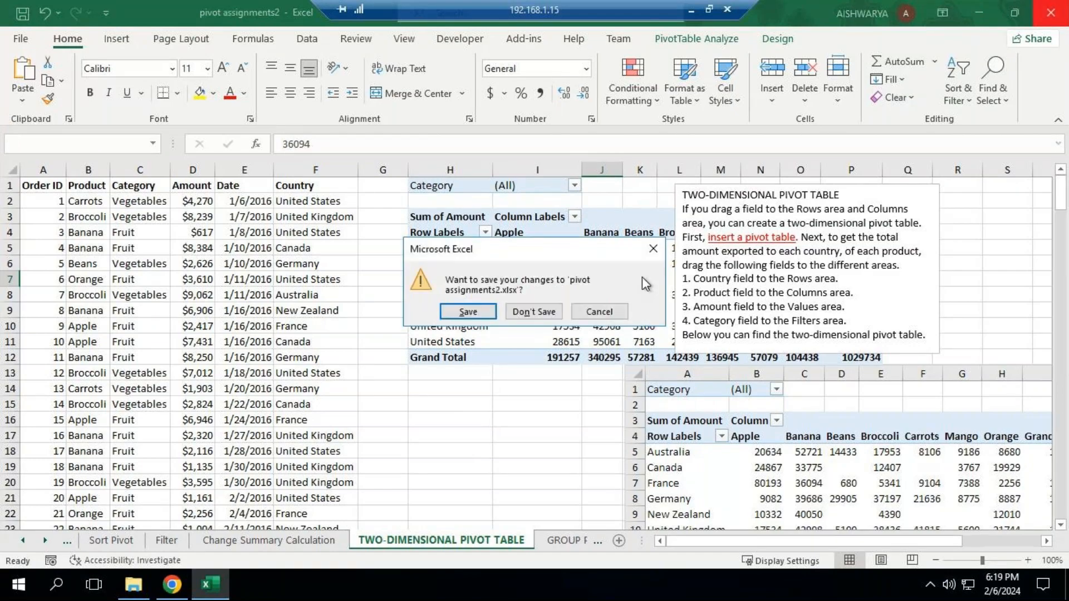
left_click(554, 309)
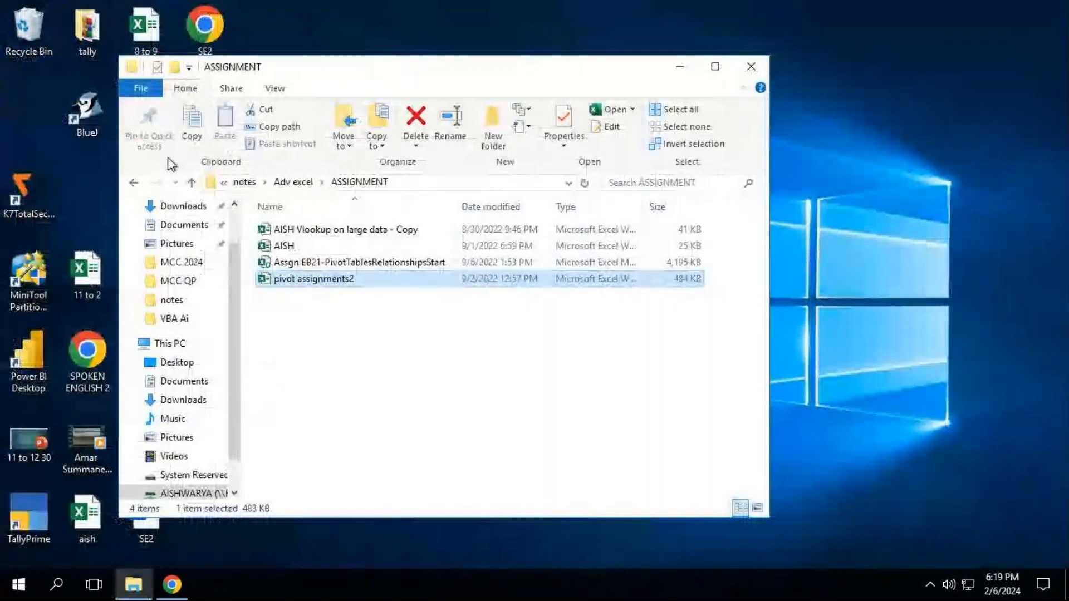
Browse the Downloads folder's files, then close File Explorer.
left_click(134, 182)
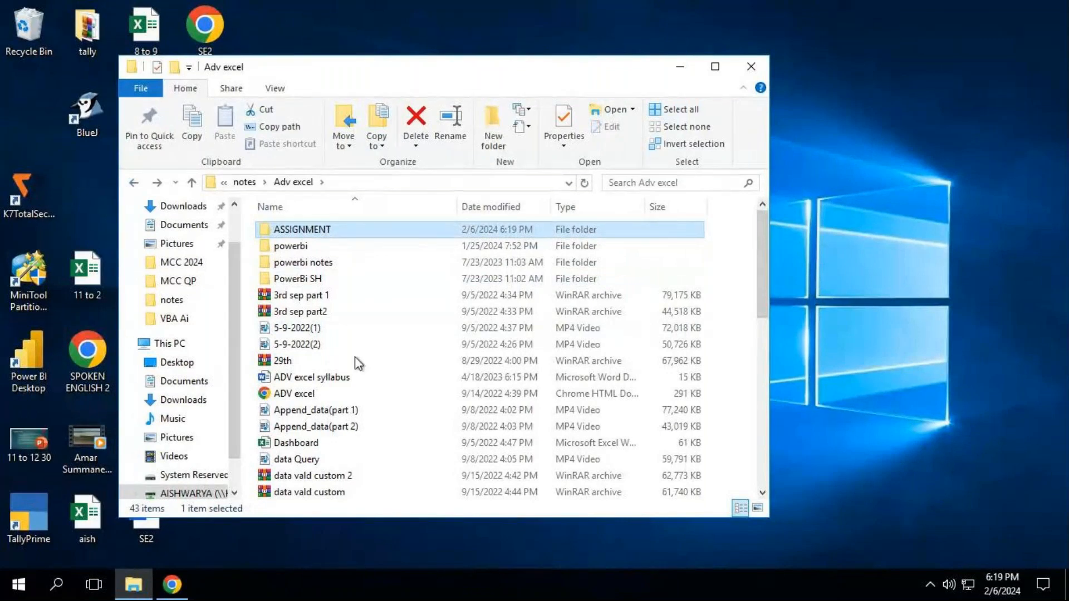
left_click(193, 207)
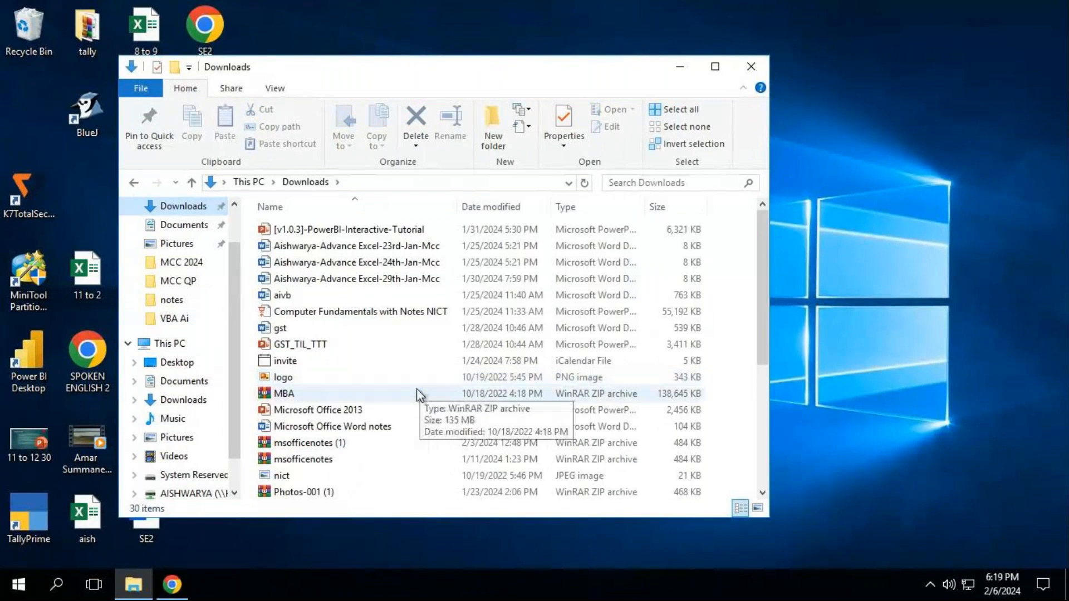
scroll(419, 396, "down", 3)
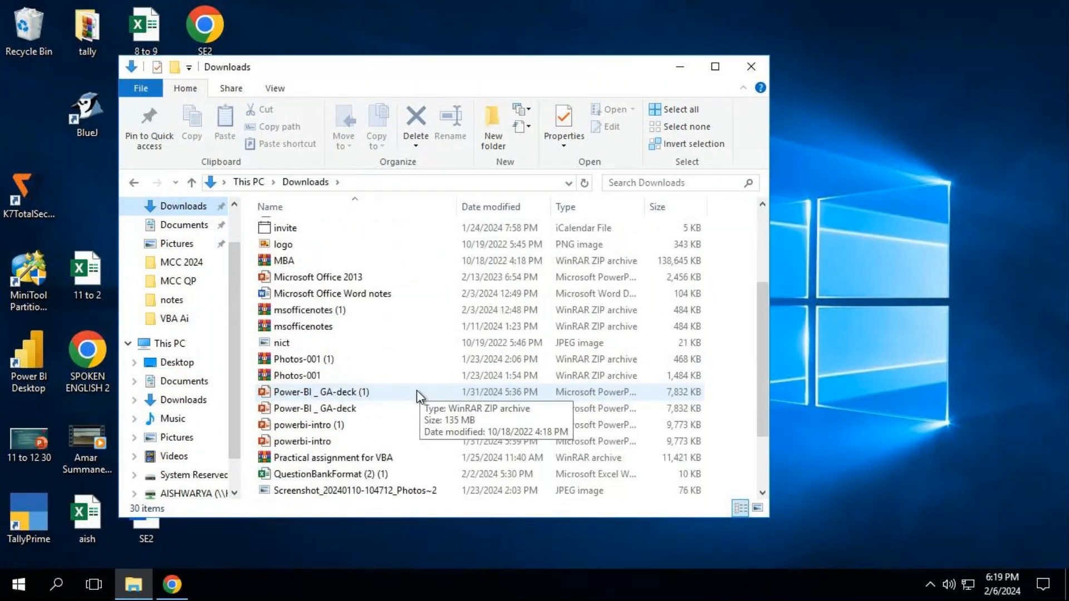
scroll(417, 391, "down", 2)
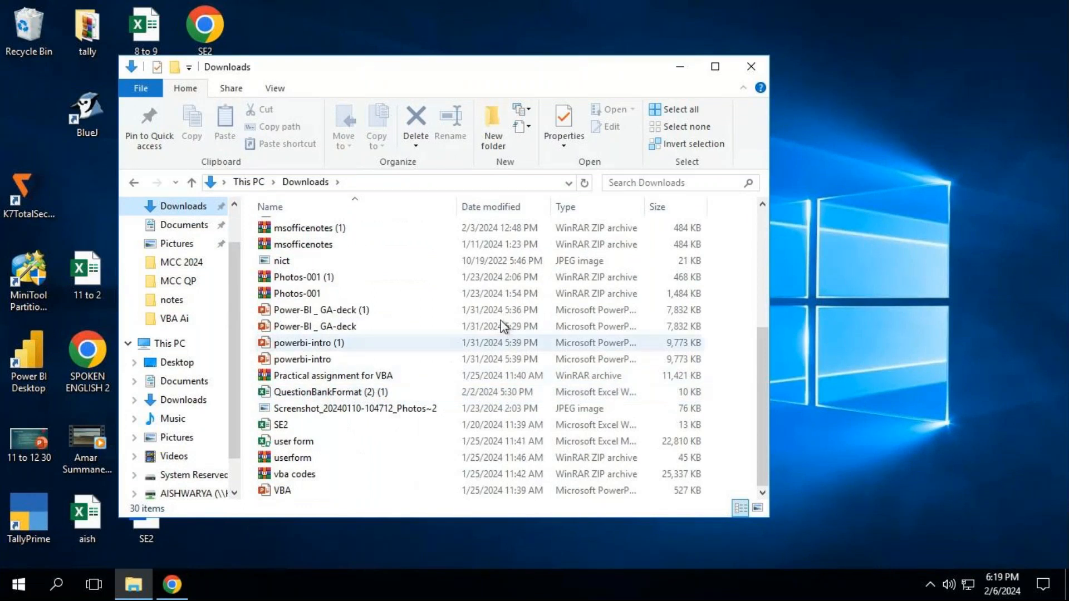
left_click(751, 66)
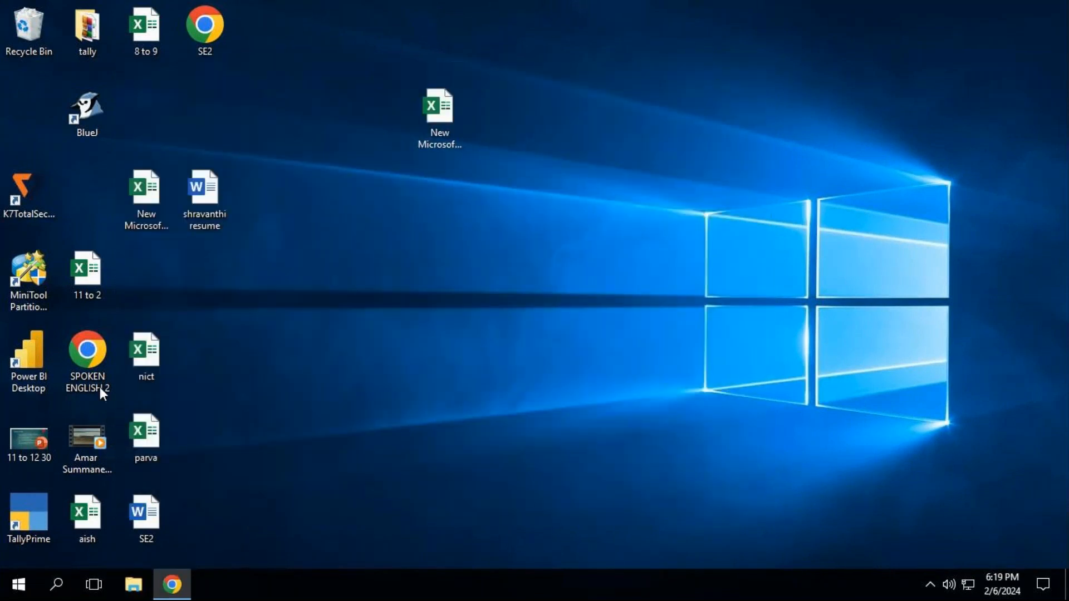
Open Gmail in a new Chrome tab.
mouse_move(643, 1)
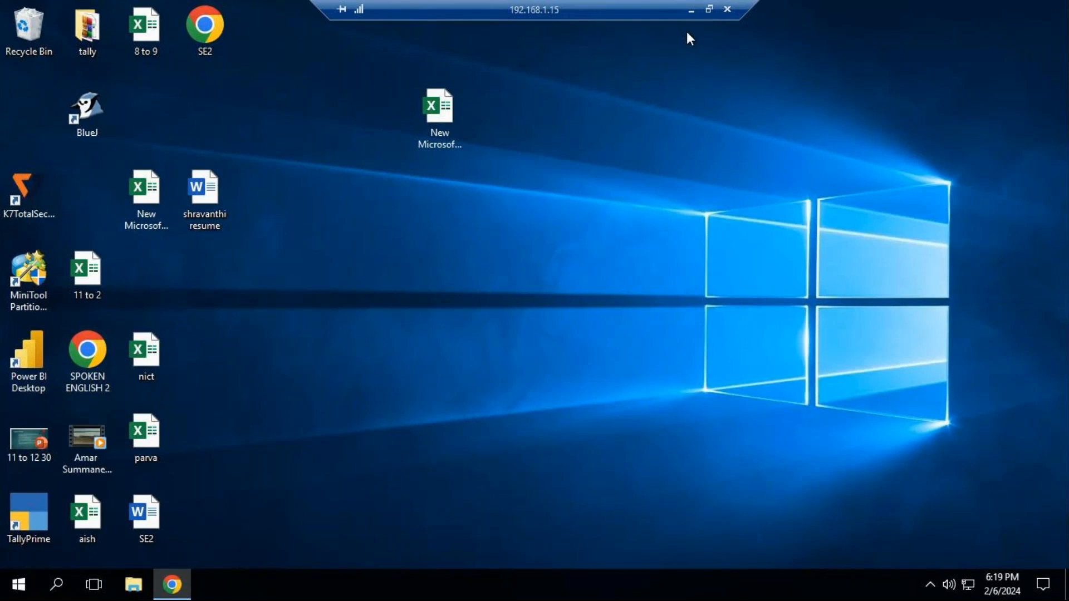
left_click(165, 584)
left_click(228, 17)
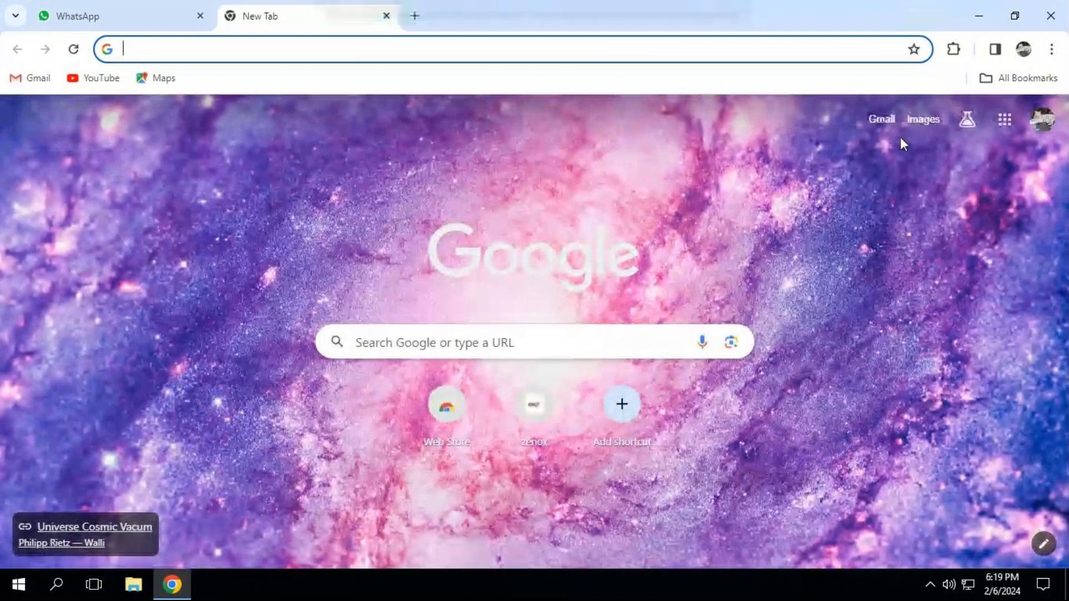
left_click(881, 118)
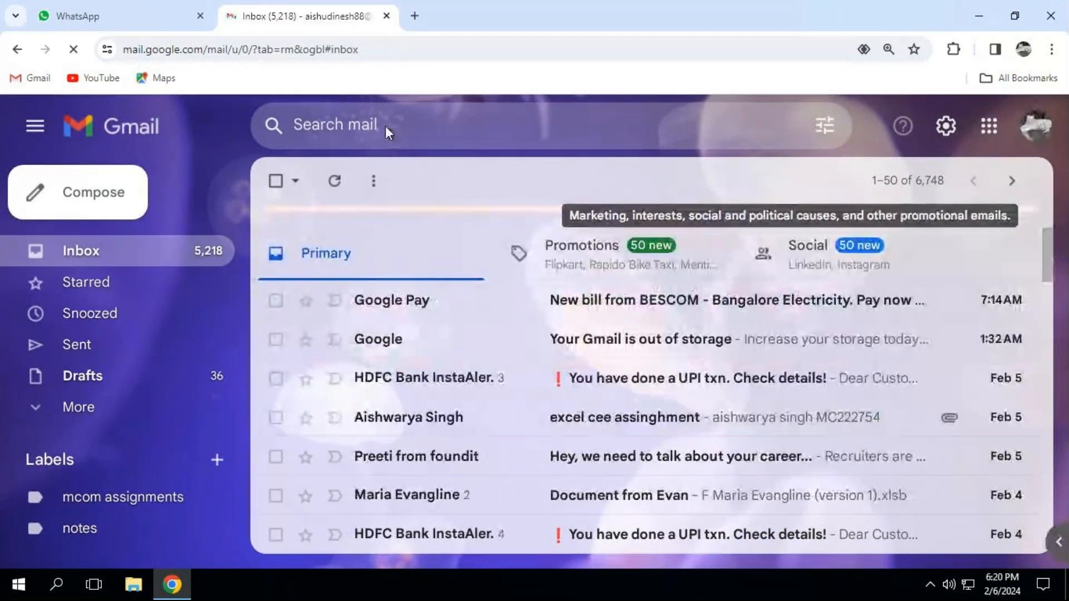
Search the mailbox for 'excel practical' and open the excel assignment email.
left_click(454, 118)
type("e")
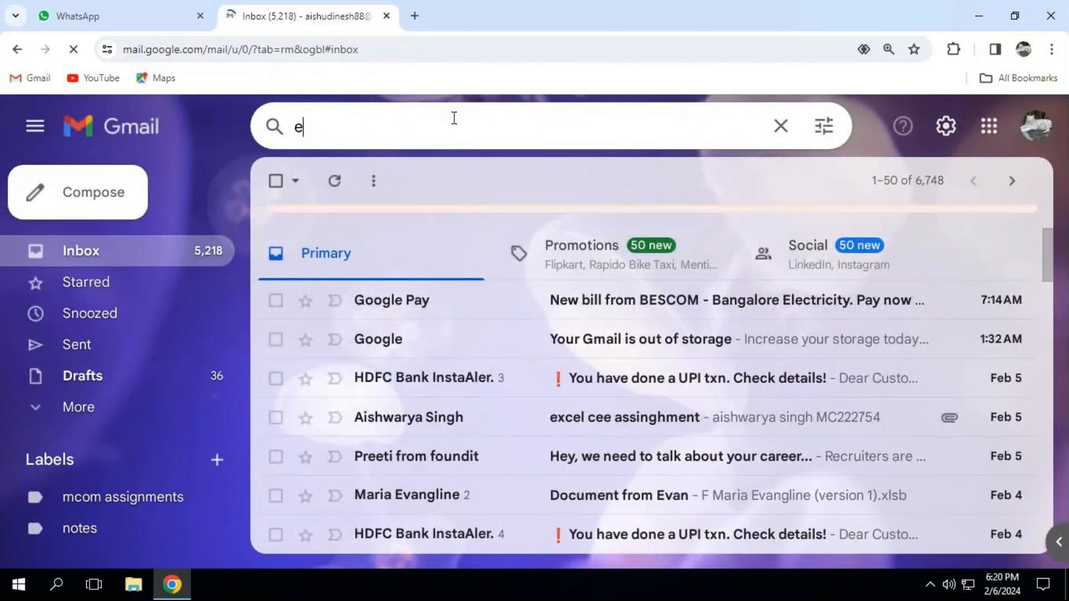
type("xce")
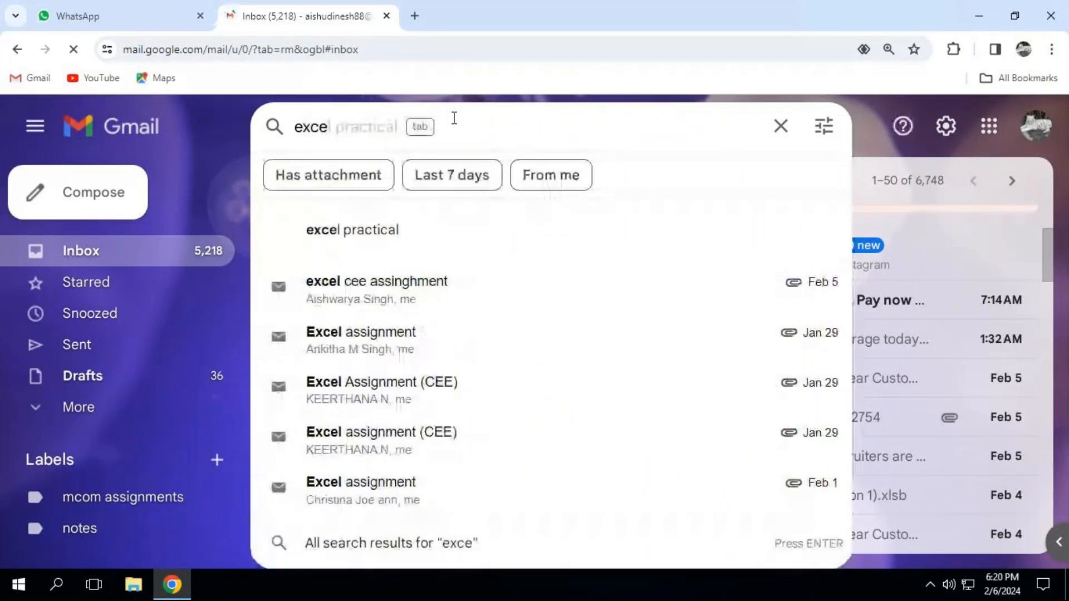
type("l pr")
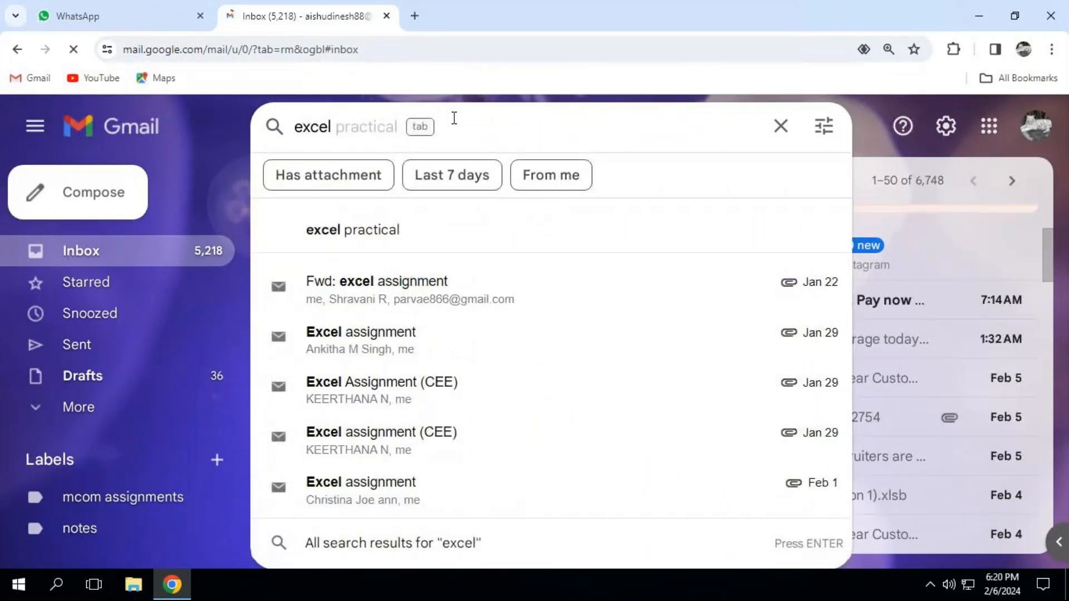
type("a")
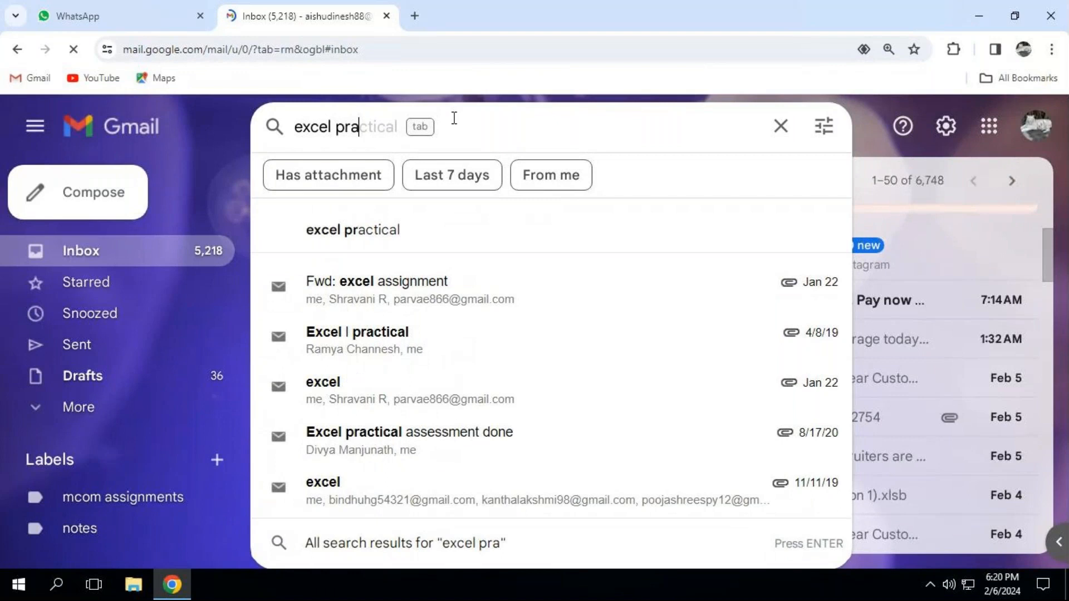
type("ctical")
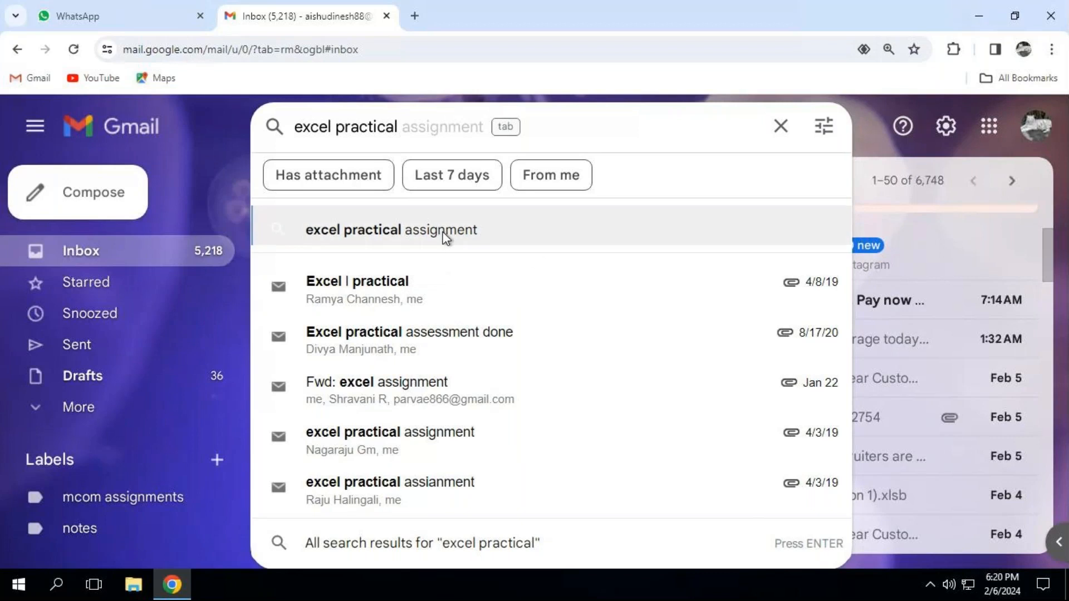
key("Return")
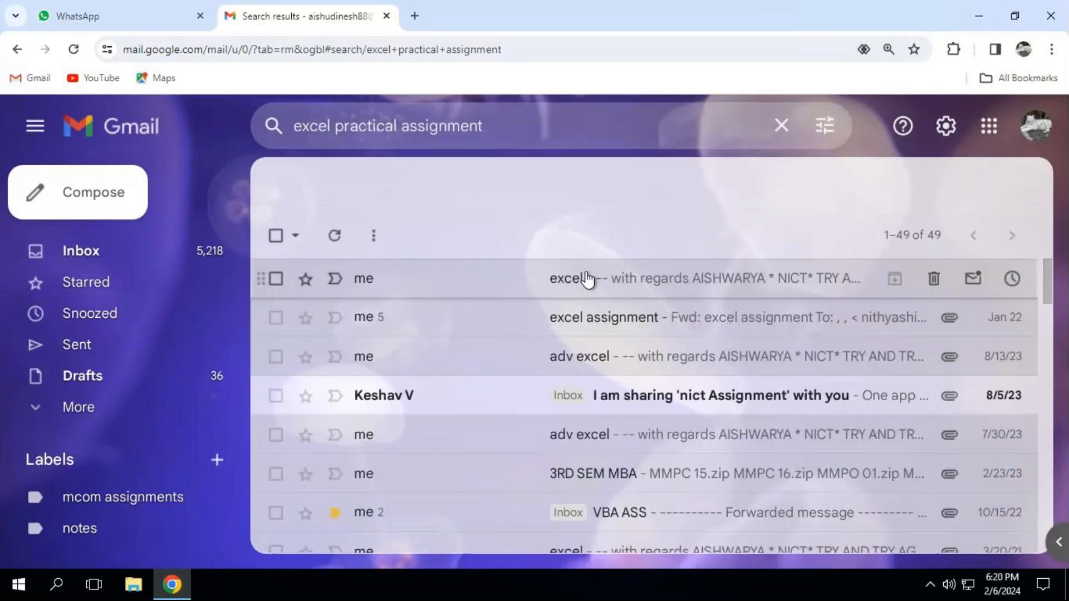
left_click(432, 323)
scroll(512, 378, "down", 3)
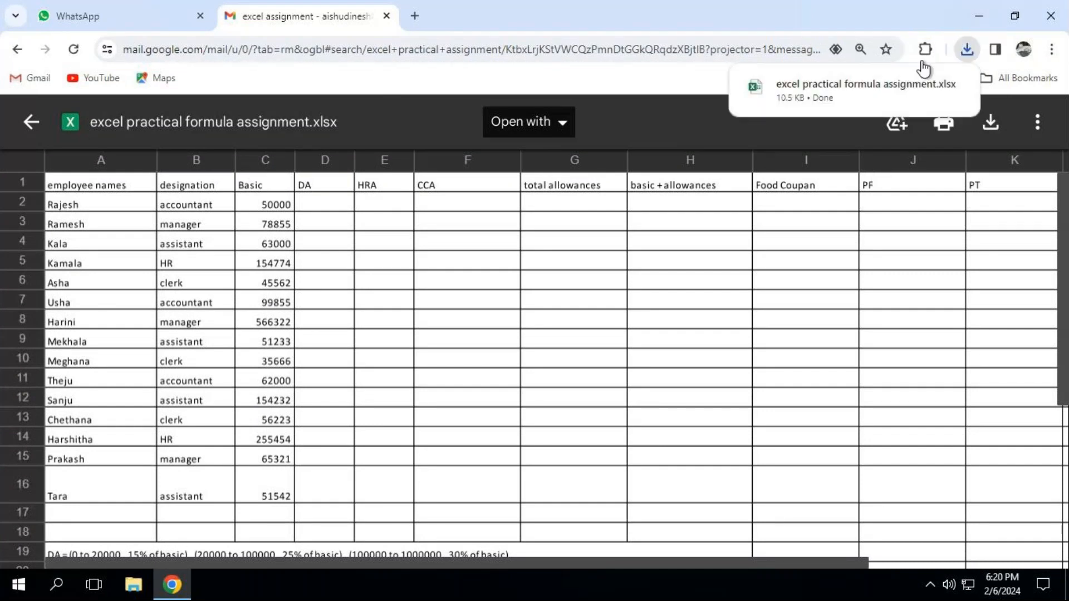
Minimize Chrome and open 'excel practical formula assignment' from Downloads in File Explorer.
left_click(977, 16)
left_click(134, 584)
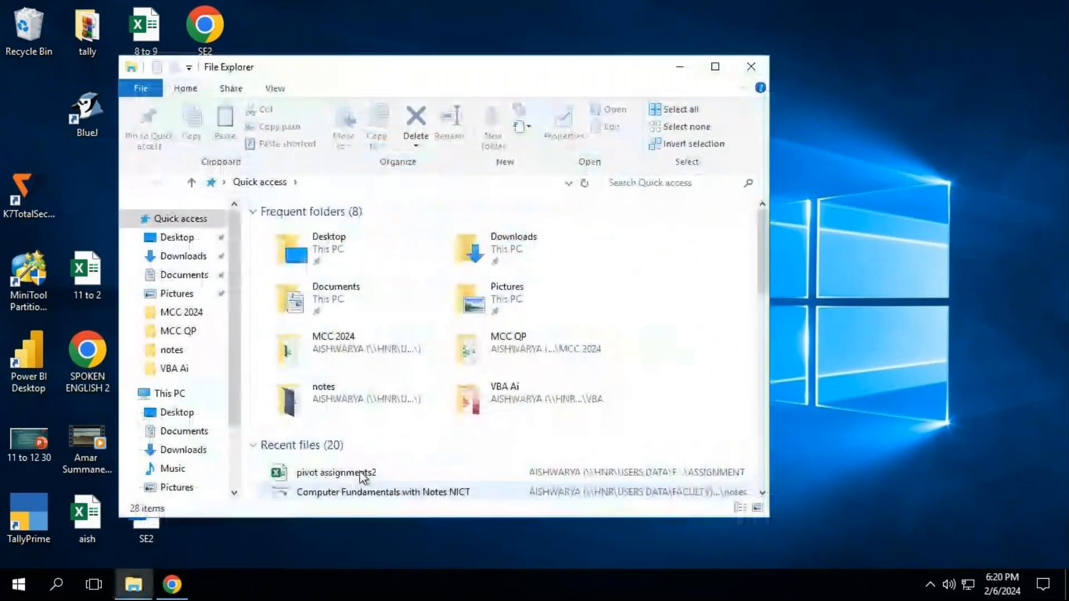
left_click(499, 245)
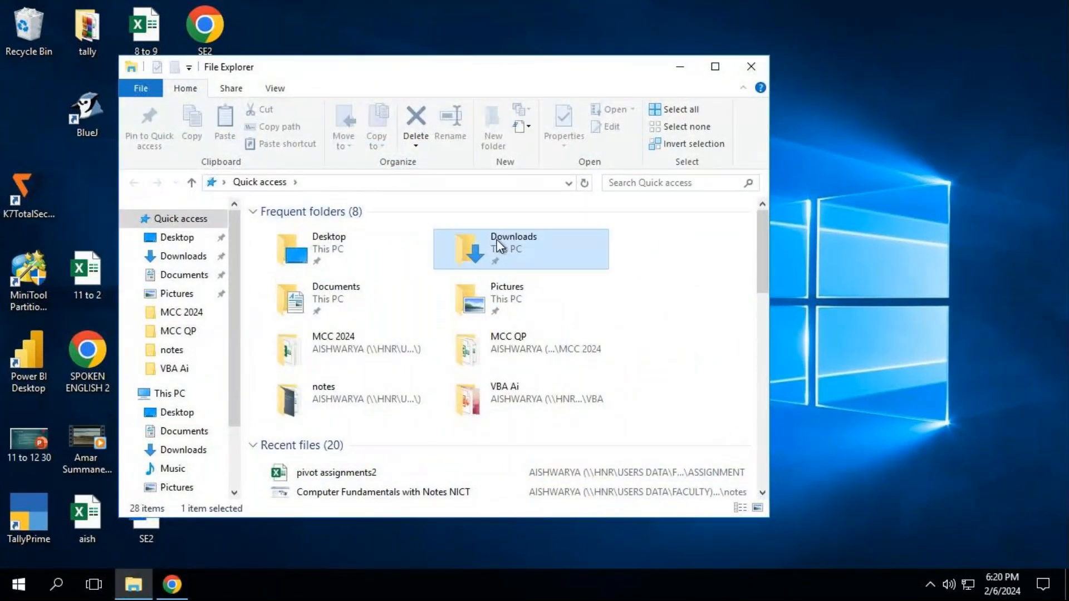
double_click(499, 245)
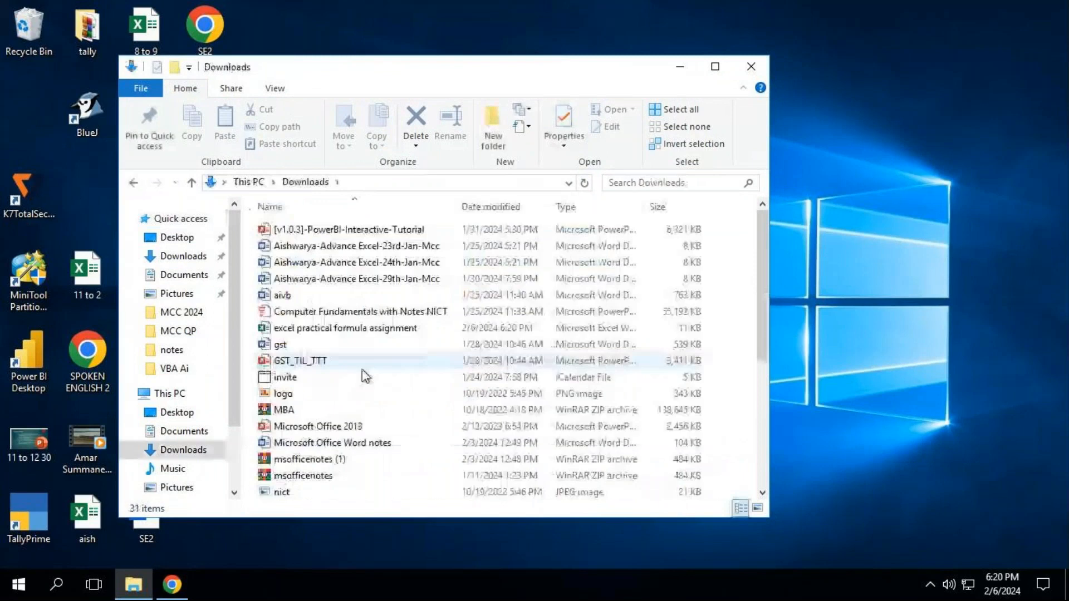
left_click(363, 328)
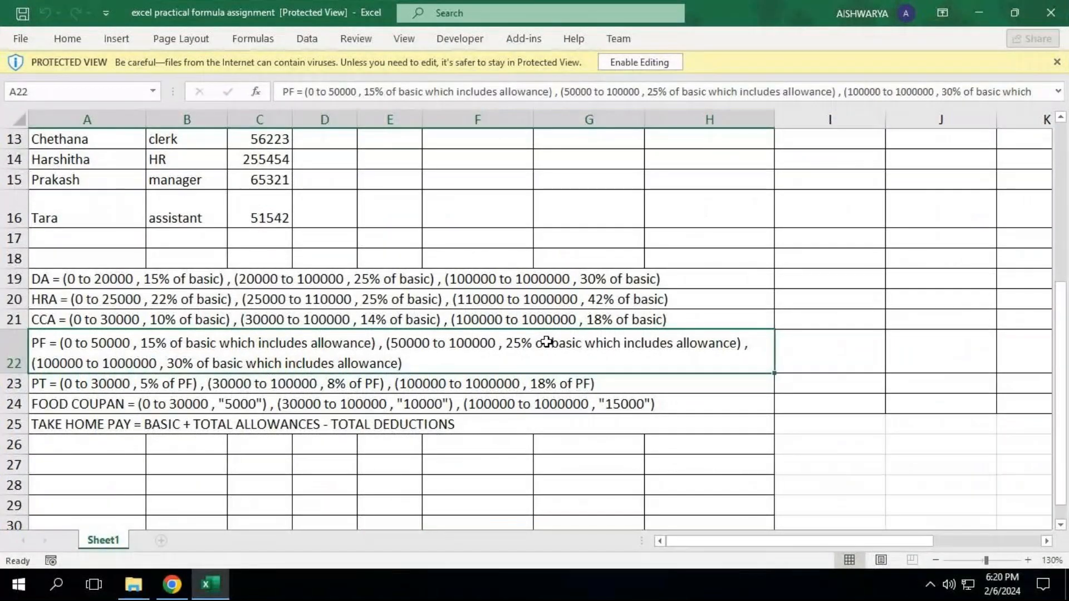
Enable editing on the workbook, select D2 and review the DA rule note in row 19.
left_click(639, 62)
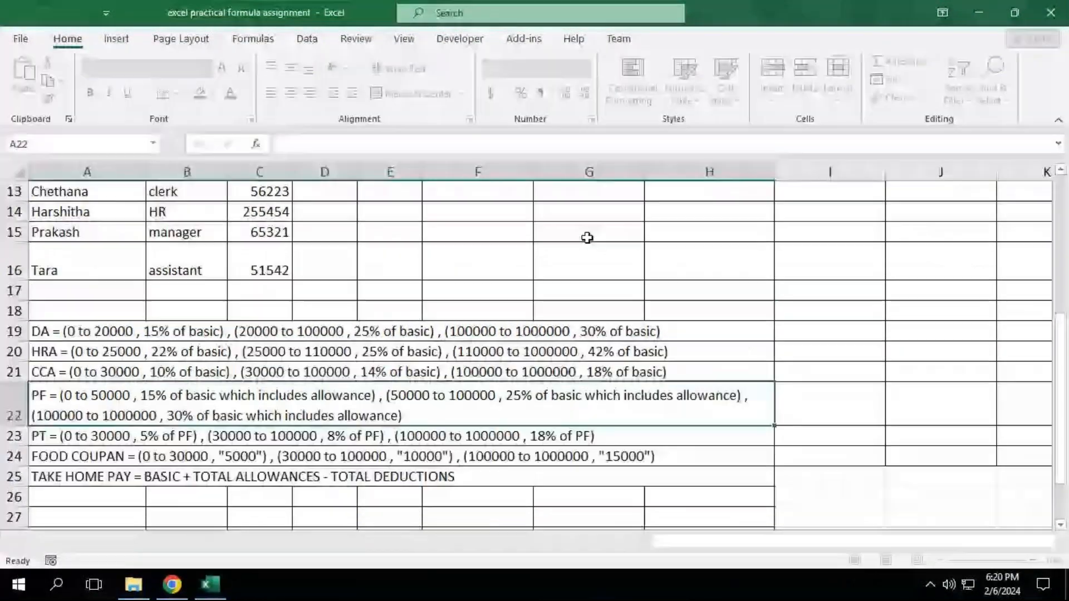
scroll(612, 230, "up", 4)
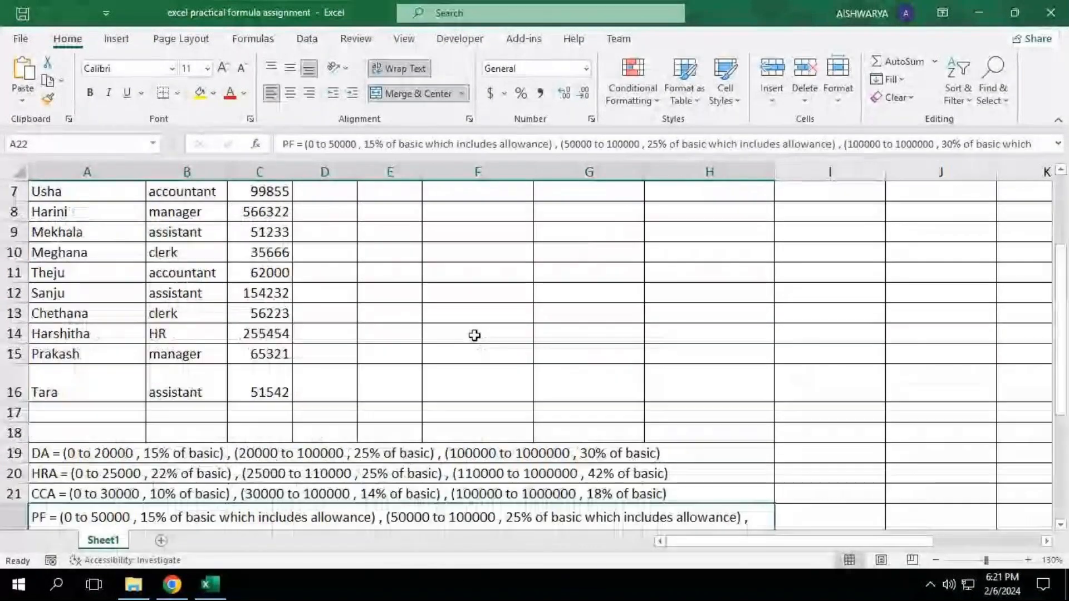
left_click(324, 212)
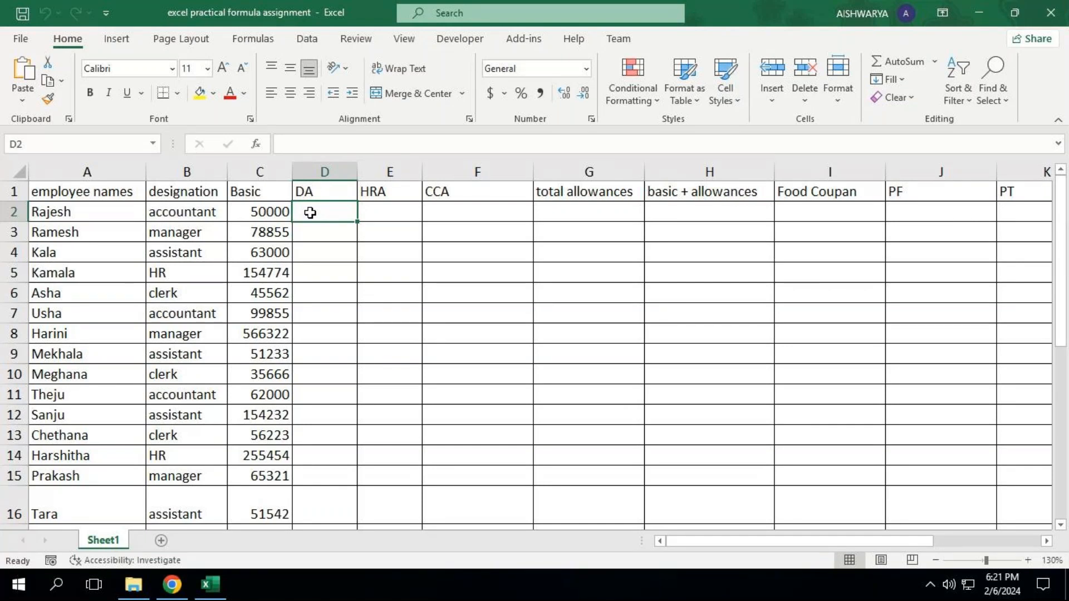
scroll(343, 353, "down", 1)
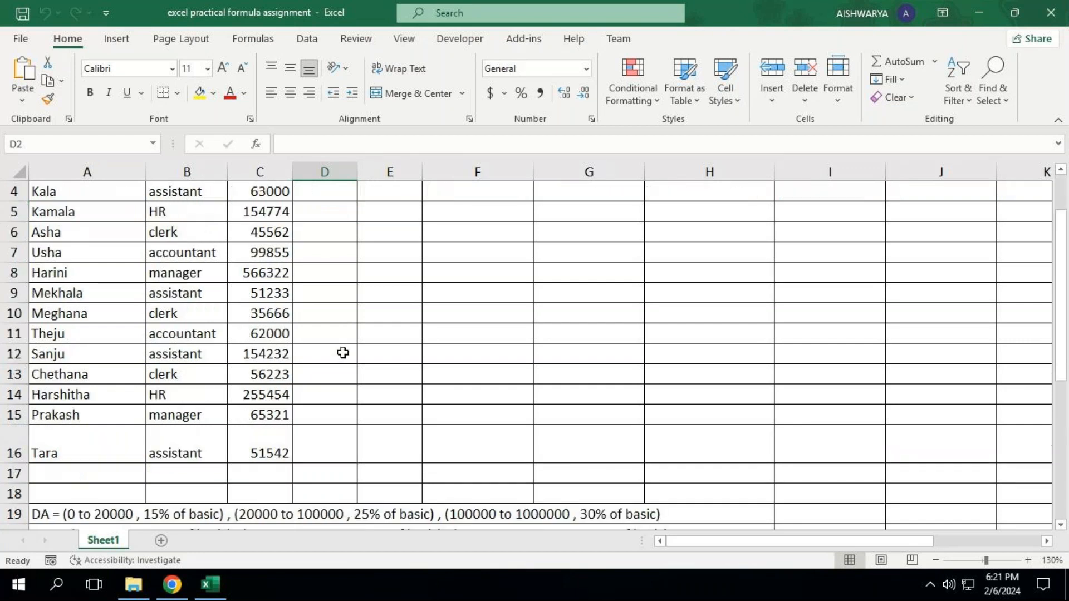
scroll(343, 353, "down", 1)
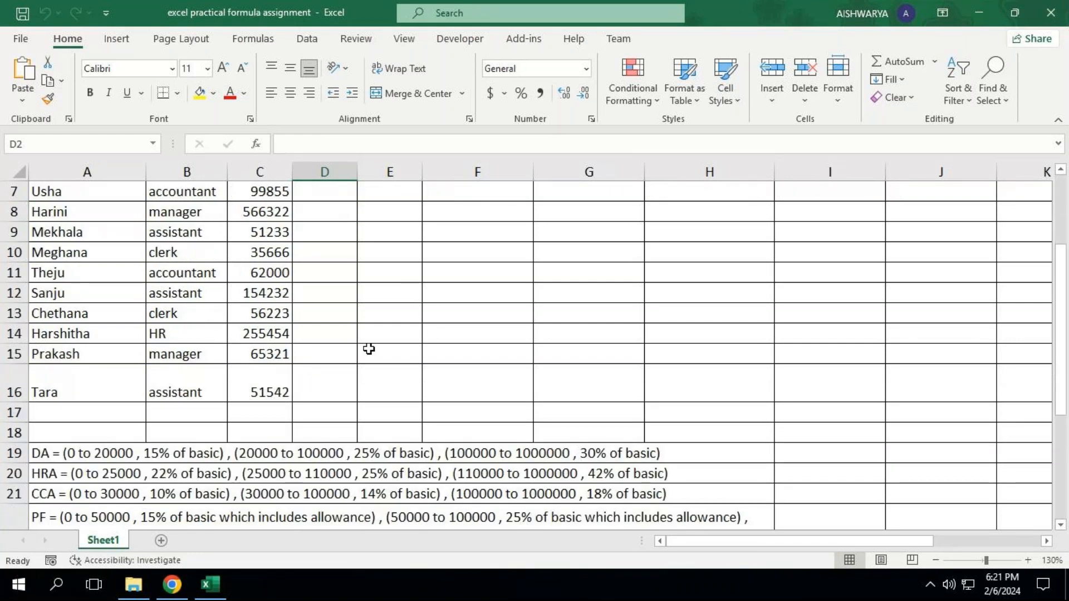
scroll(368, 349, "up", 2)
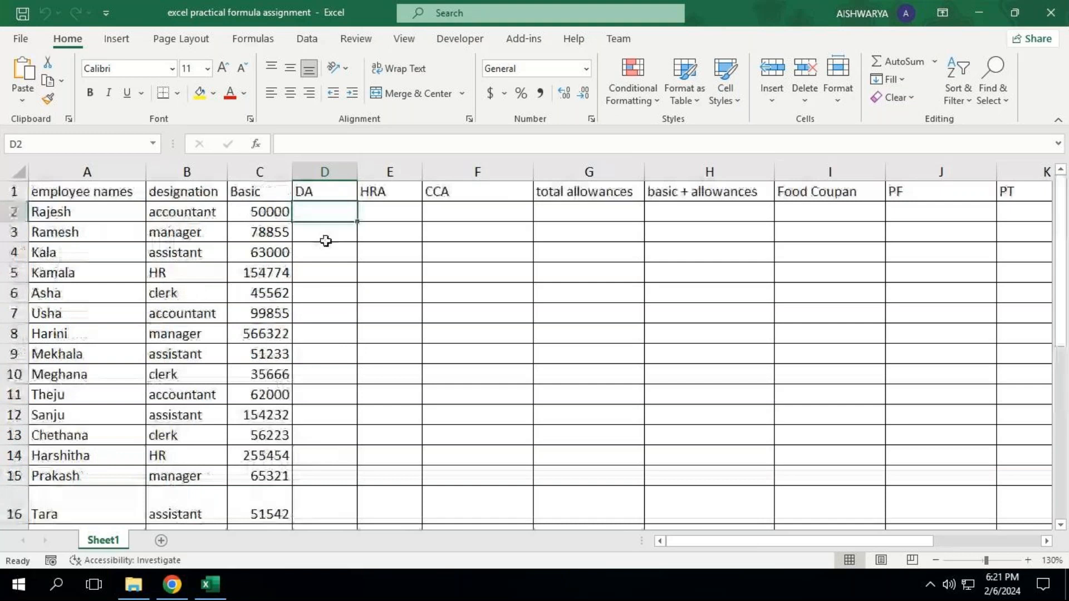
scroll(297, 427, "down", 1)
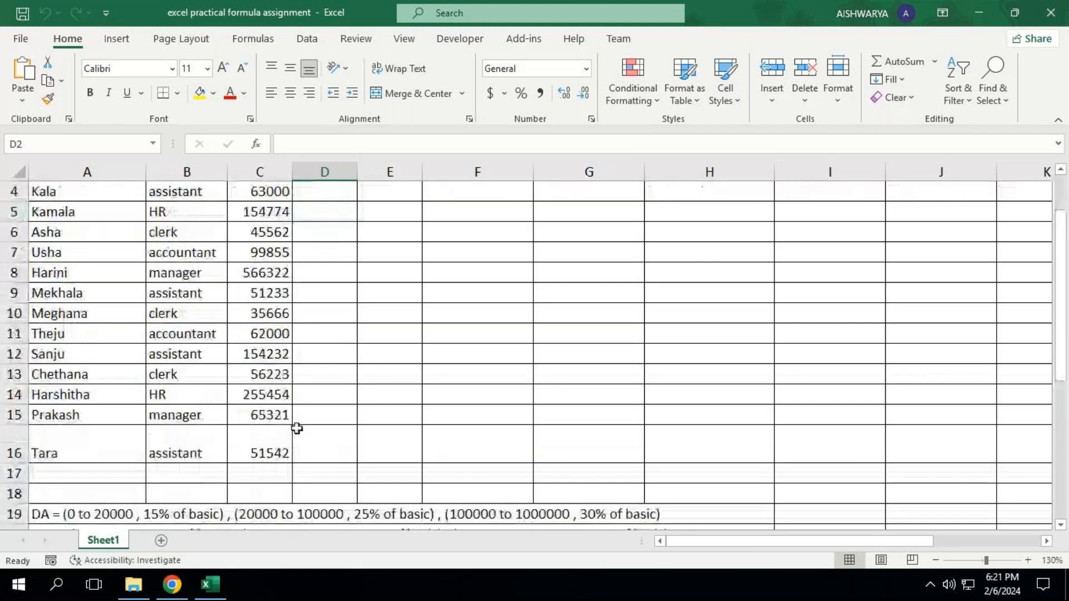
scroll(296, 428, "down", 1)
left_click(550, 460)
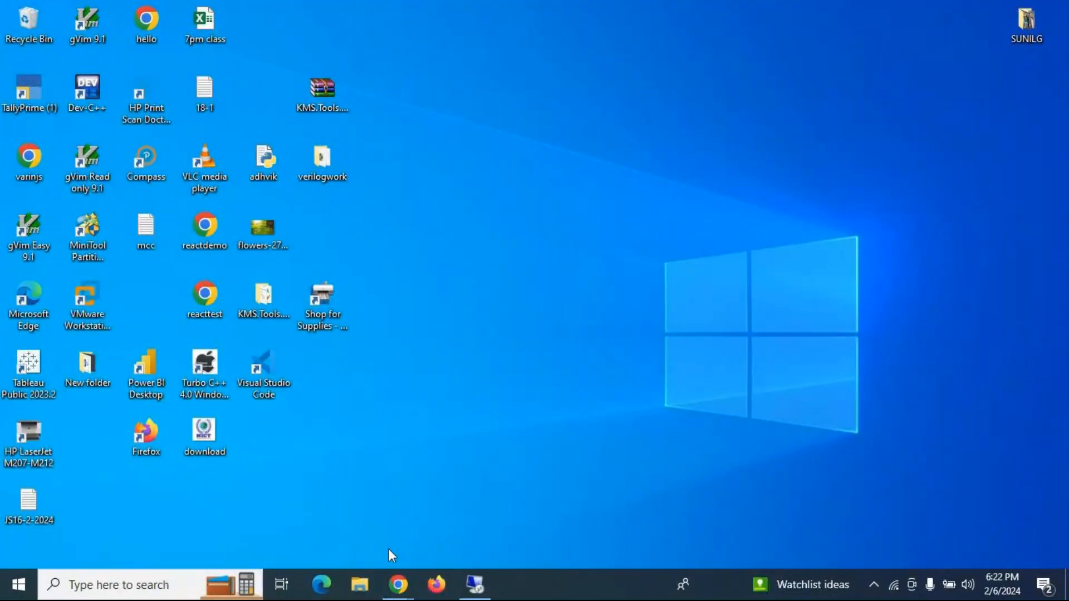
Bring the remote Excel session to full screen, then minimize it again.
left_click(488, 585)
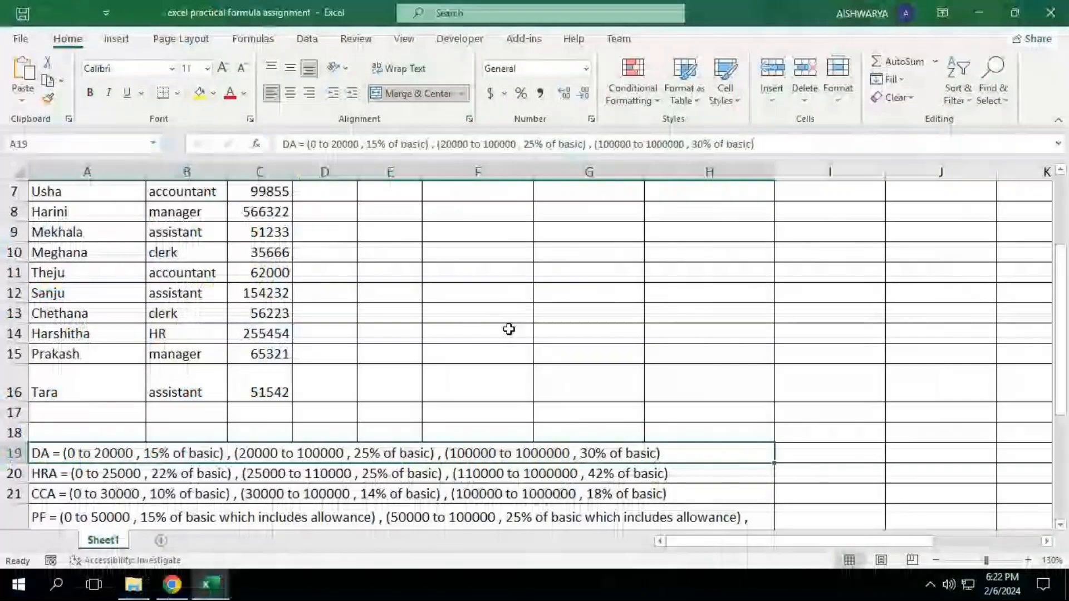
mouse_move(594, 5)
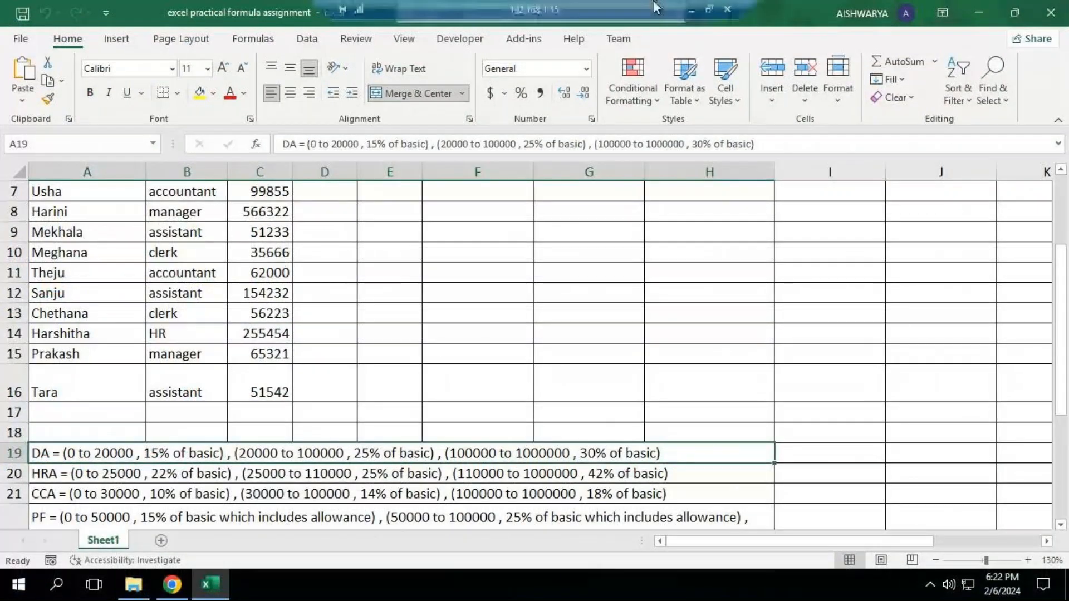
left_click(693, 9)
mouse_move(399, 585)
left_click(369, 525)
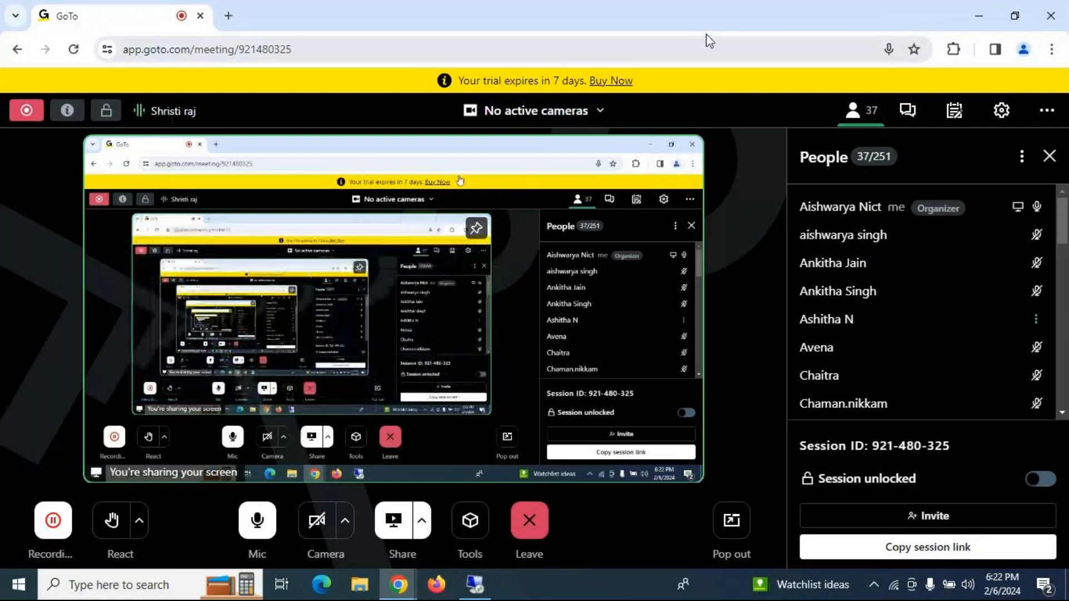
left_click(967, 13)
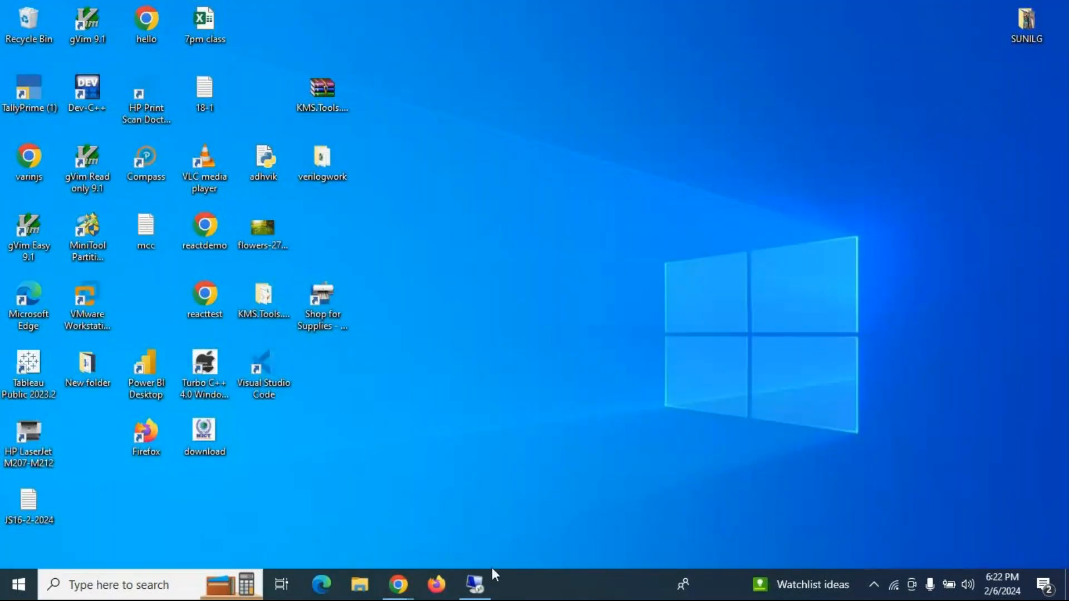
left_click(483, 581)
scroll(513, 356, "up", 1)
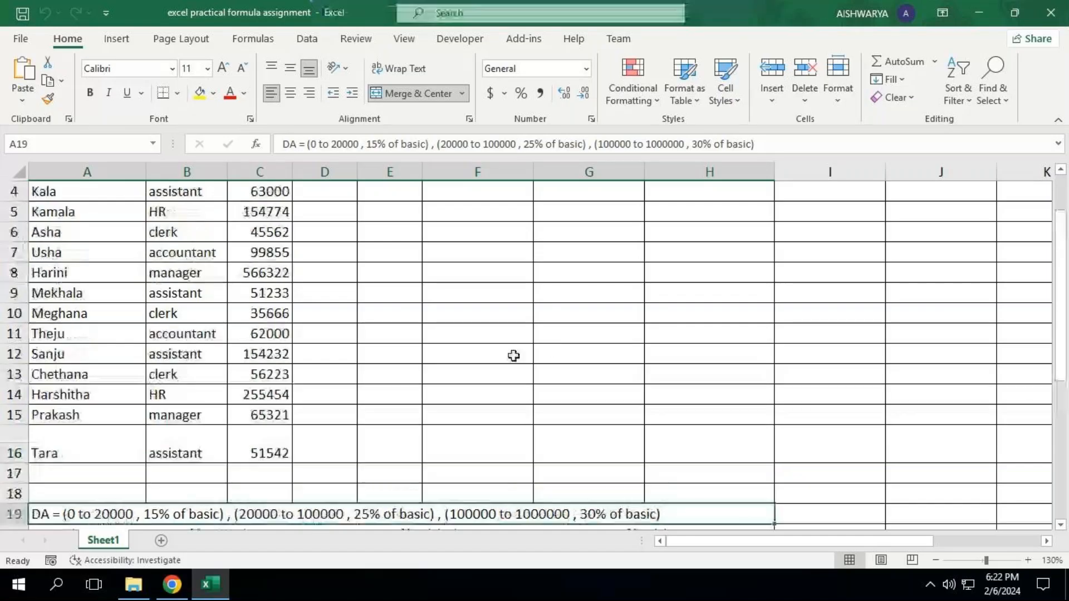
scroll(513, 355, "down", 2)
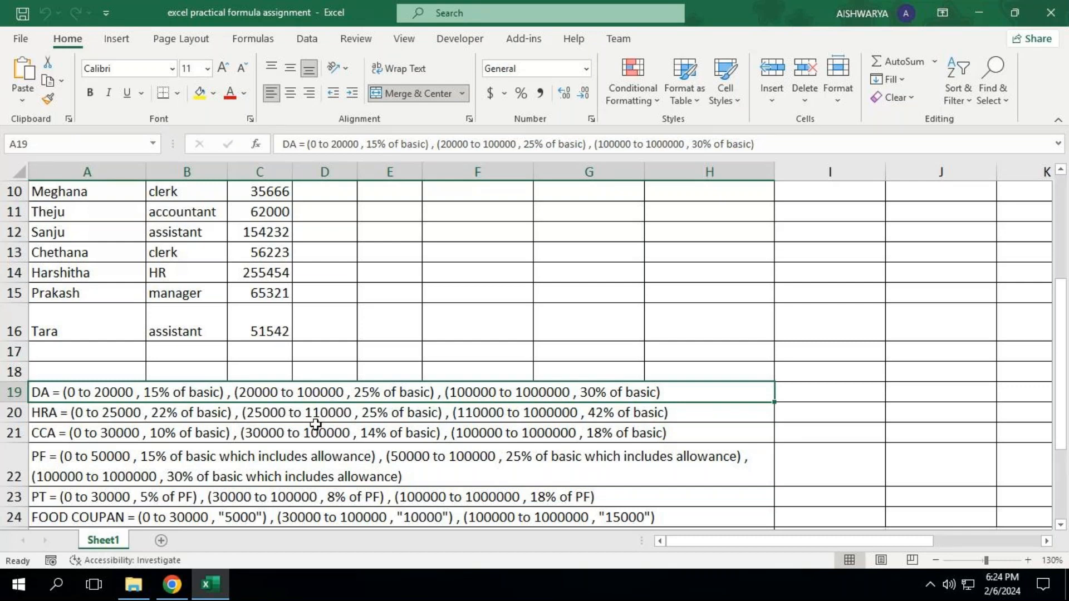
scroll(396, 427, "up", 3)
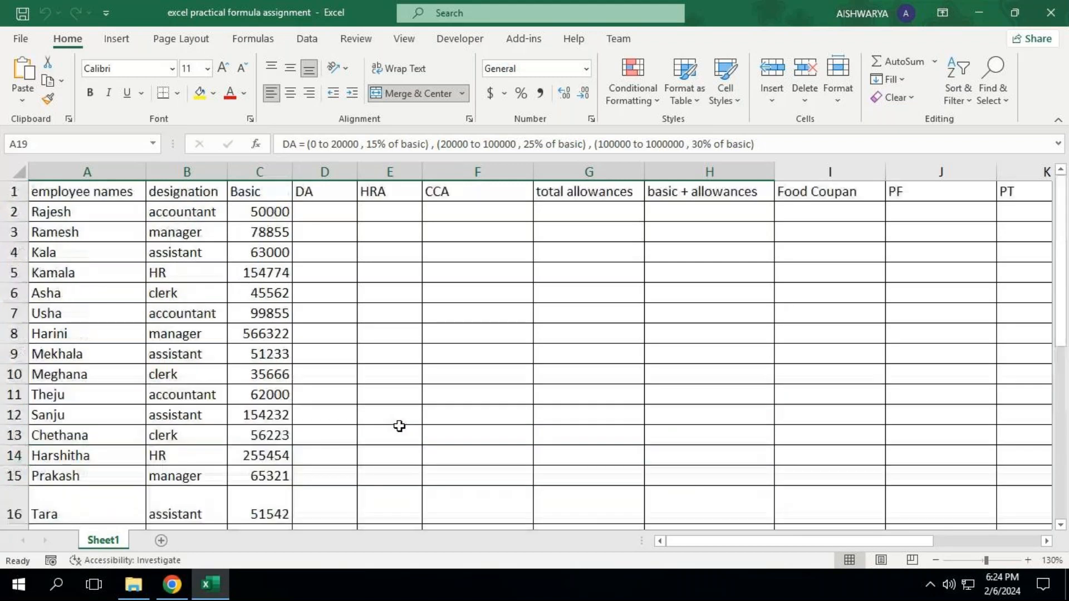
left_click(319, 195)
left_click(318, 215)
scroll(365, 410, "down", 1)
scroll(367, 412, "up", 1)
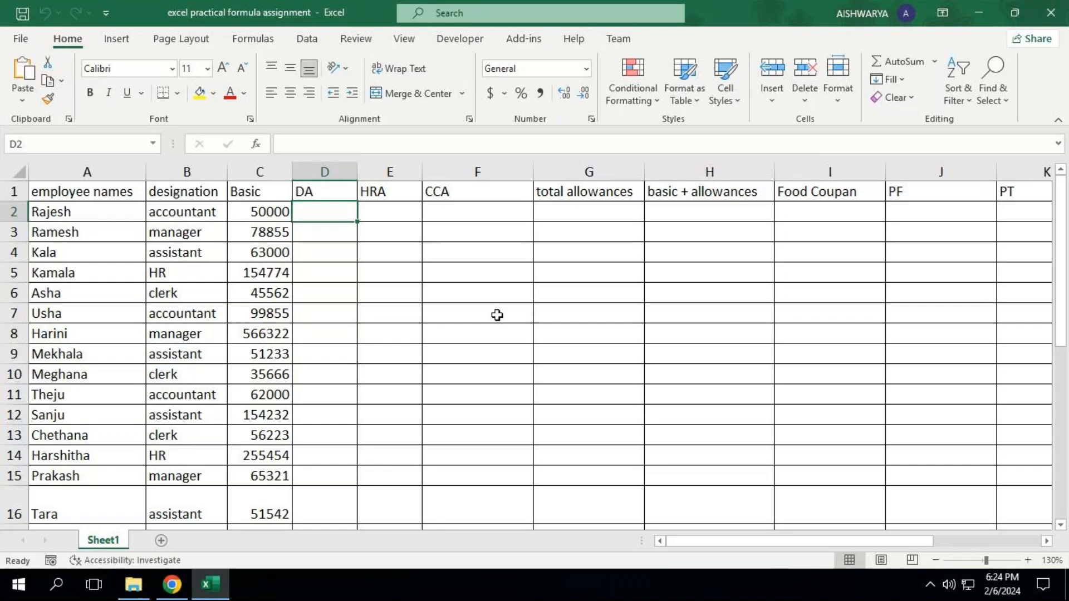
scroll(440, 426, "down", 1)
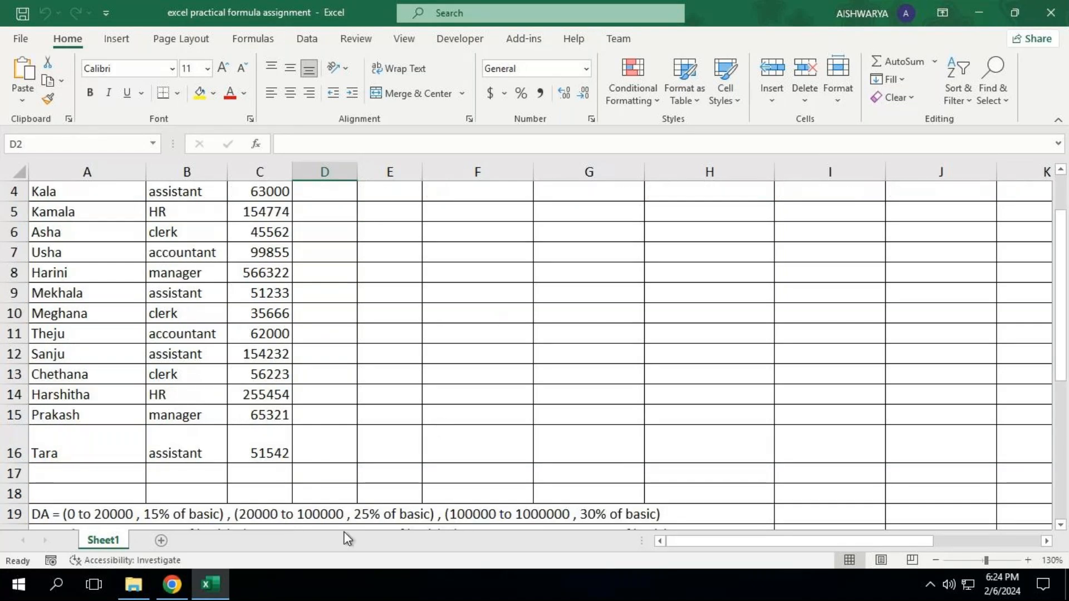
left_click(356, 513)
scroll(434, 478, "down", 3)
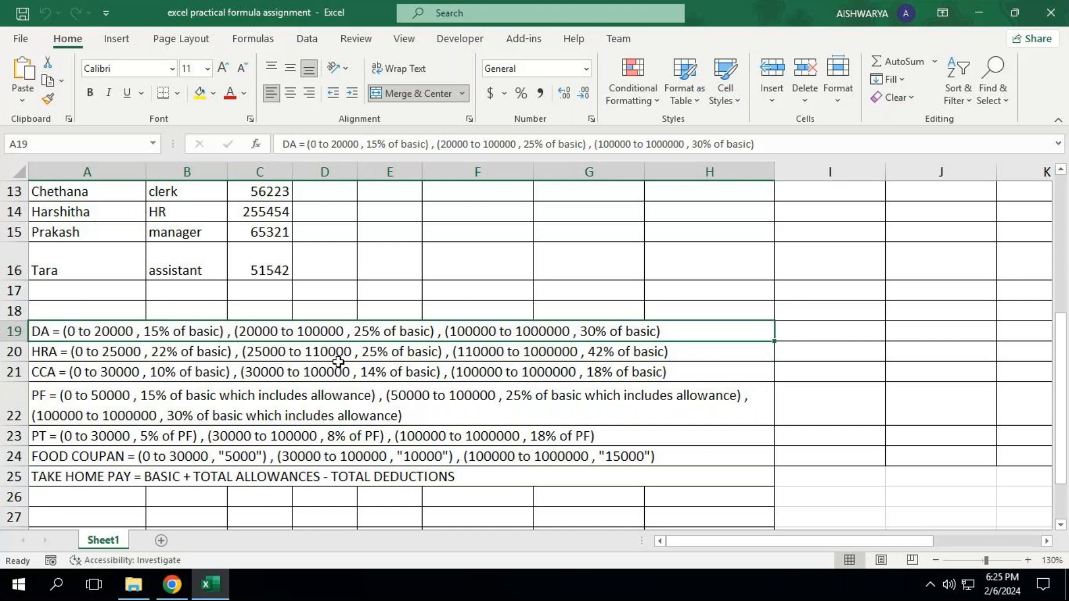
scroll(336, 365, "up", 4)
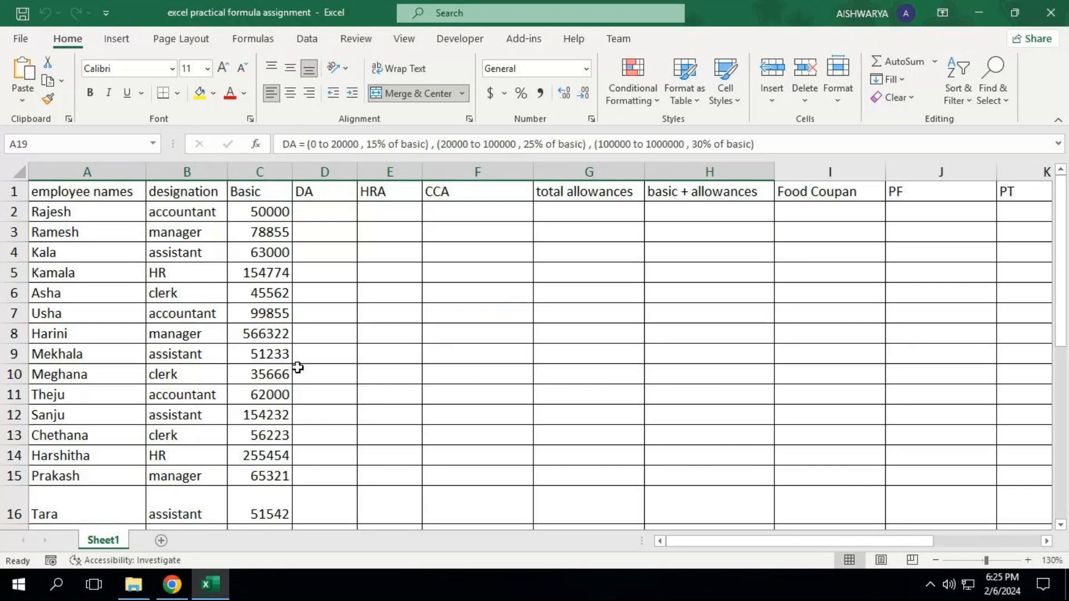
left_click(83, 165)
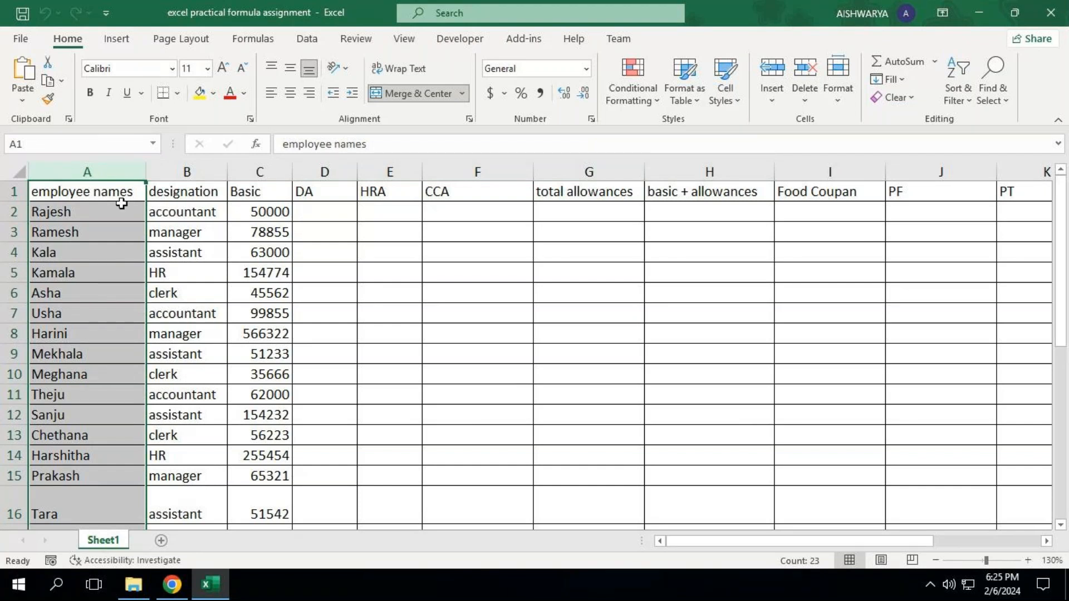
left_click(89, 210)
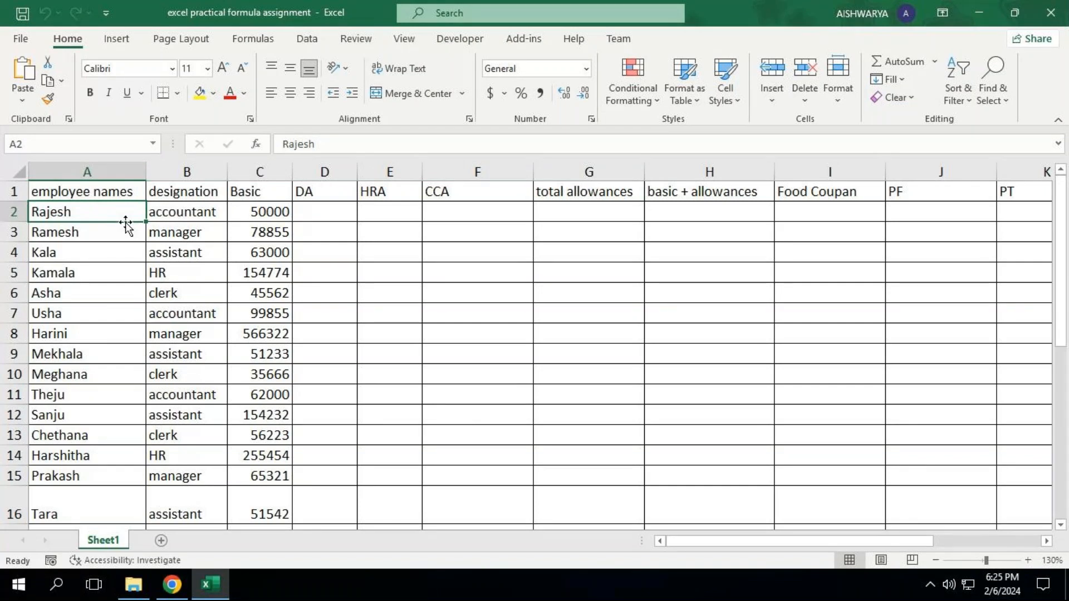
left_click(178, 213)
left_click(187, 174)
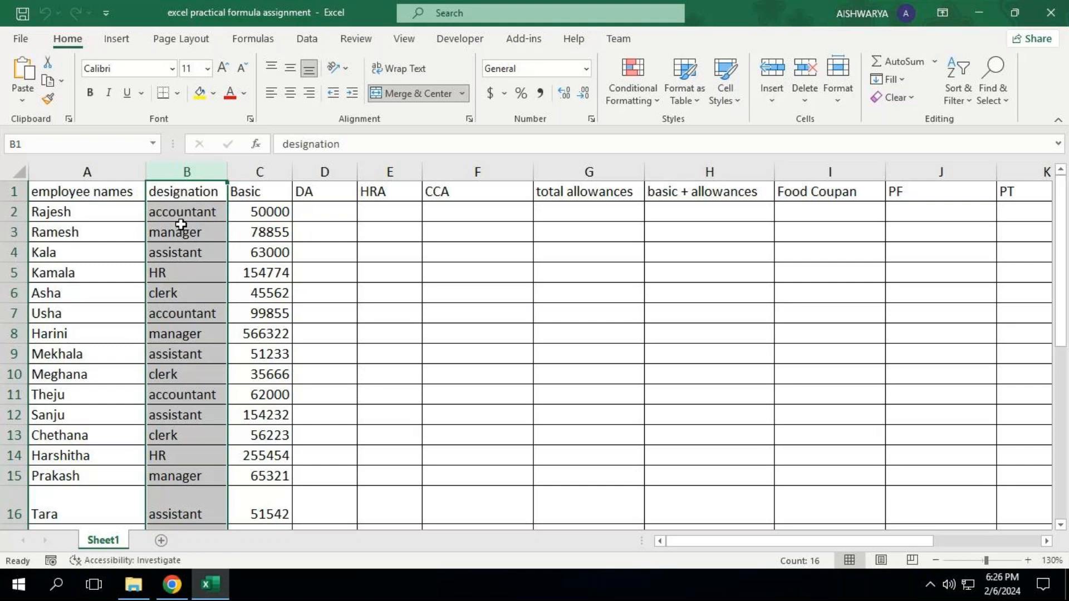
left_click(264, 172)
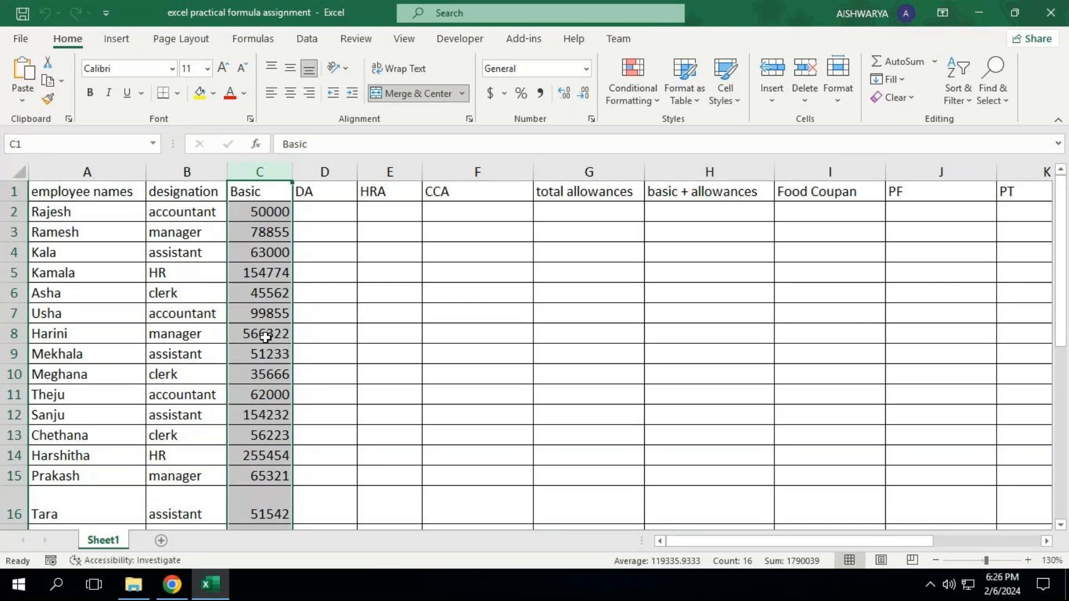
left_click(259, 211)
key("Left")
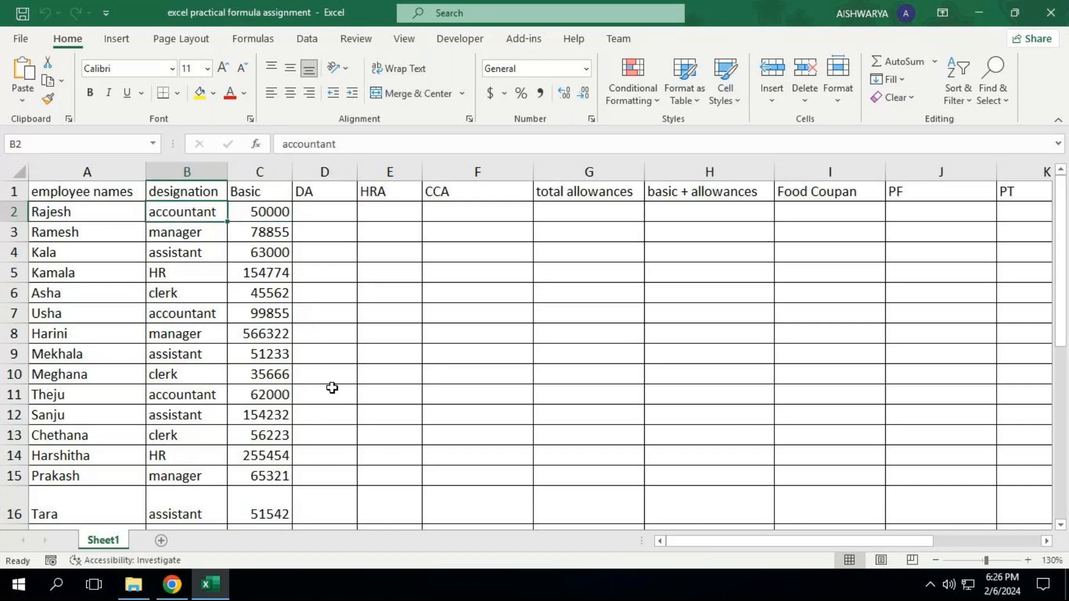
left_click(331, 206)
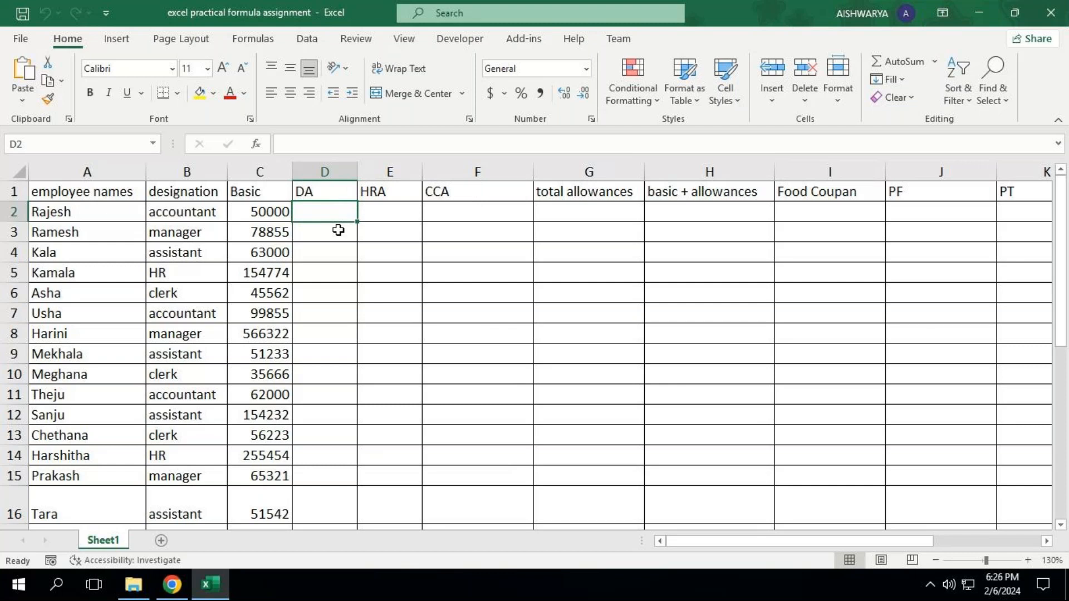
scroll(356, 382, "down", 3)
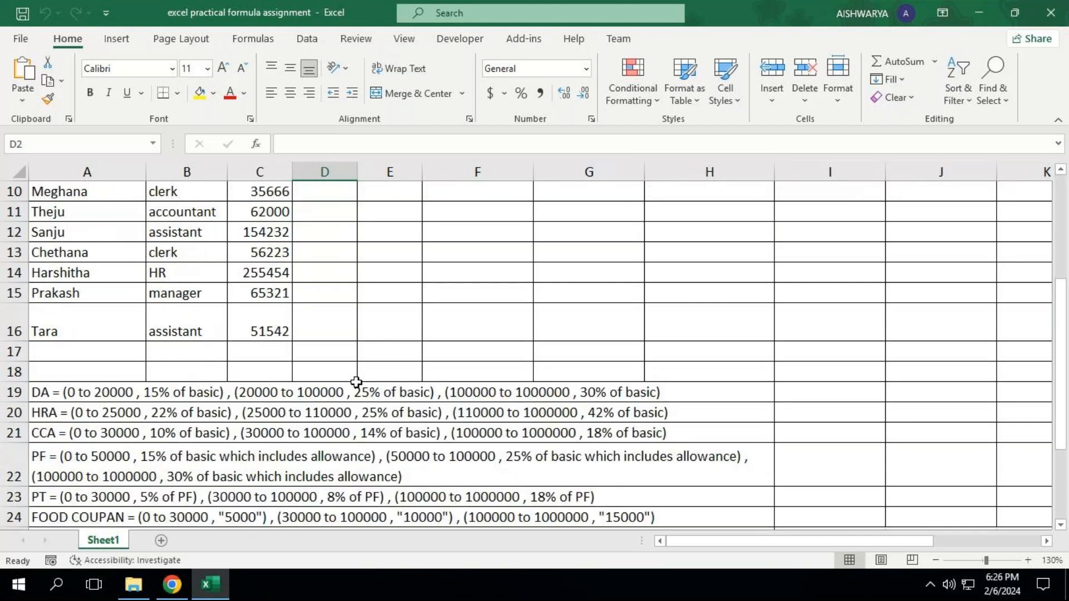
left_click(261, 387)
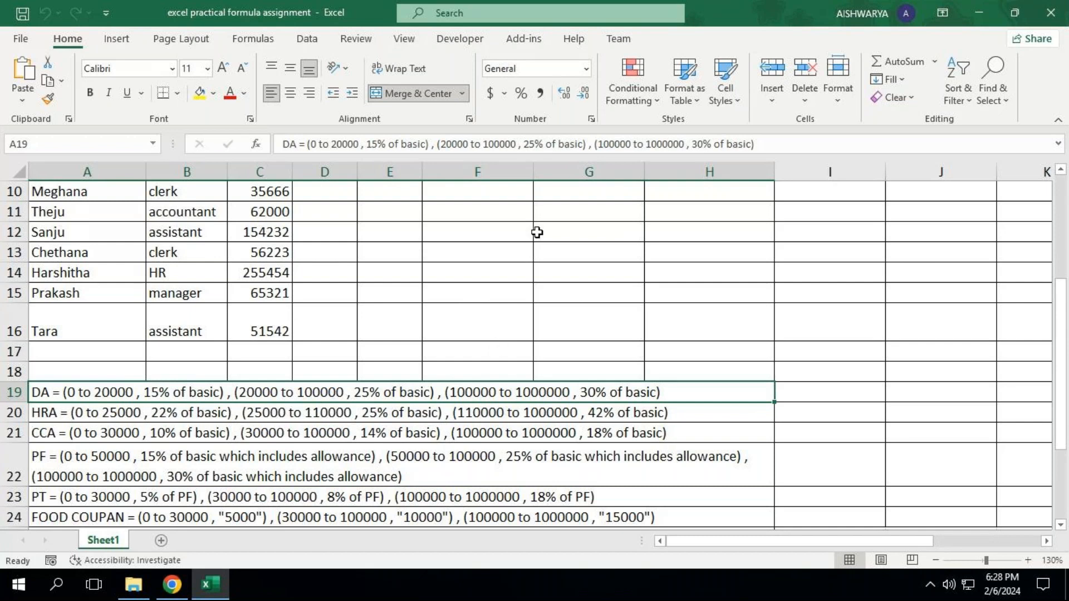
scroll(536, 232, "up", 3)
scroll(537, 233, "down", 1, "ctrl")
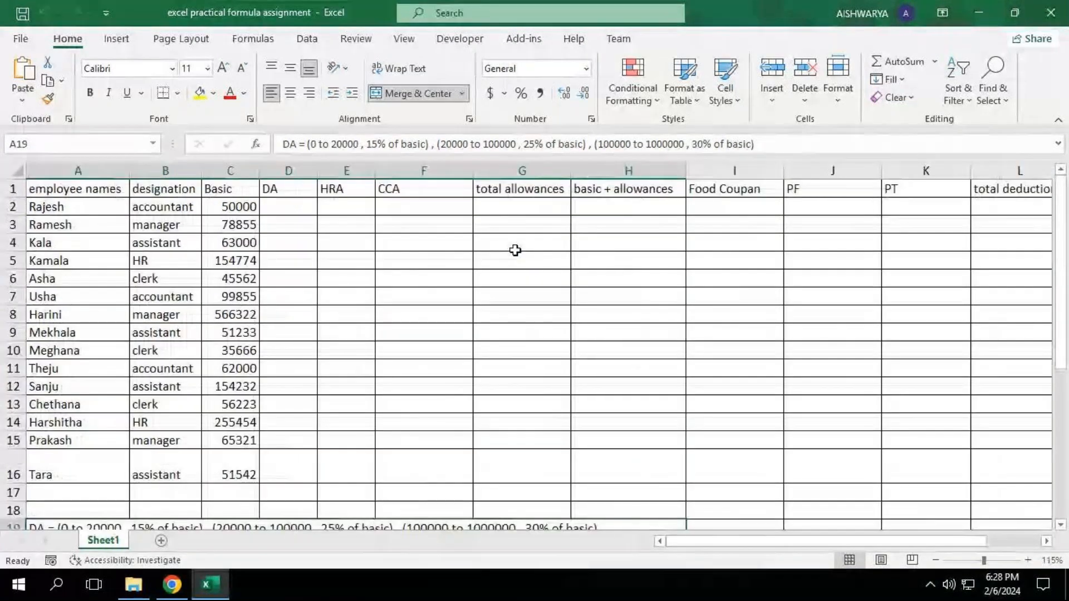
scroll(515, 250, "down", 1)
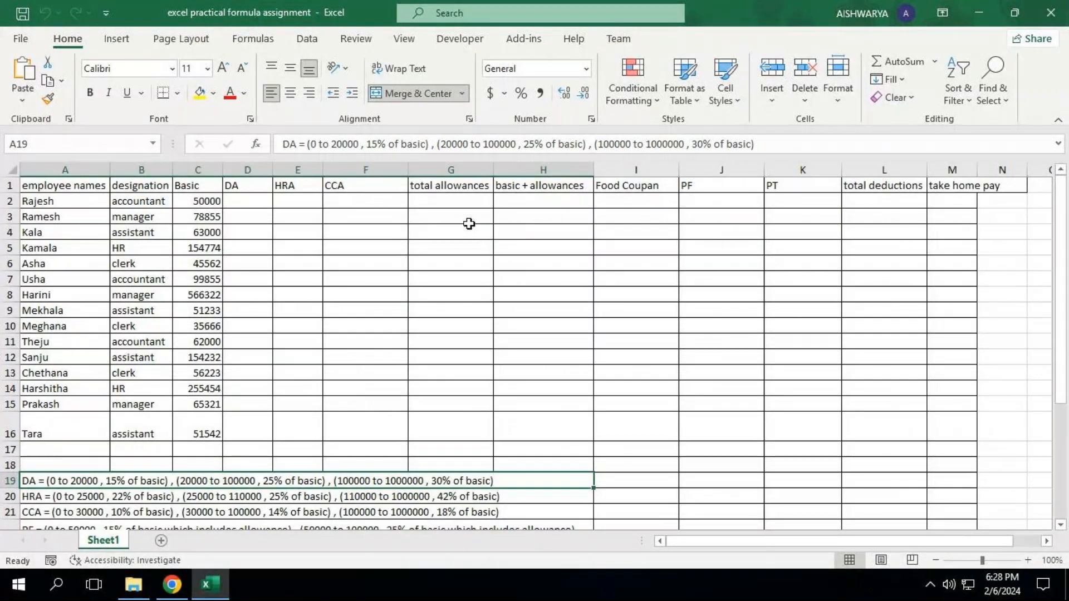
Enter slabs 0 to 20000 at 15% and 20000 to 100000 at 25% in F5:G6.
left_click(368, 247)
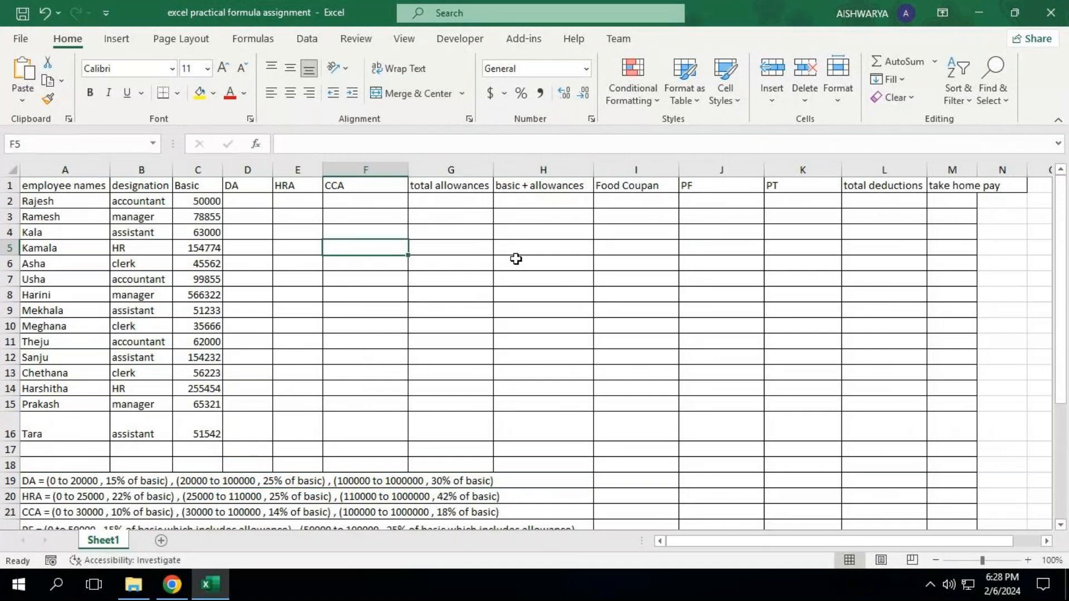
type("0 to ")
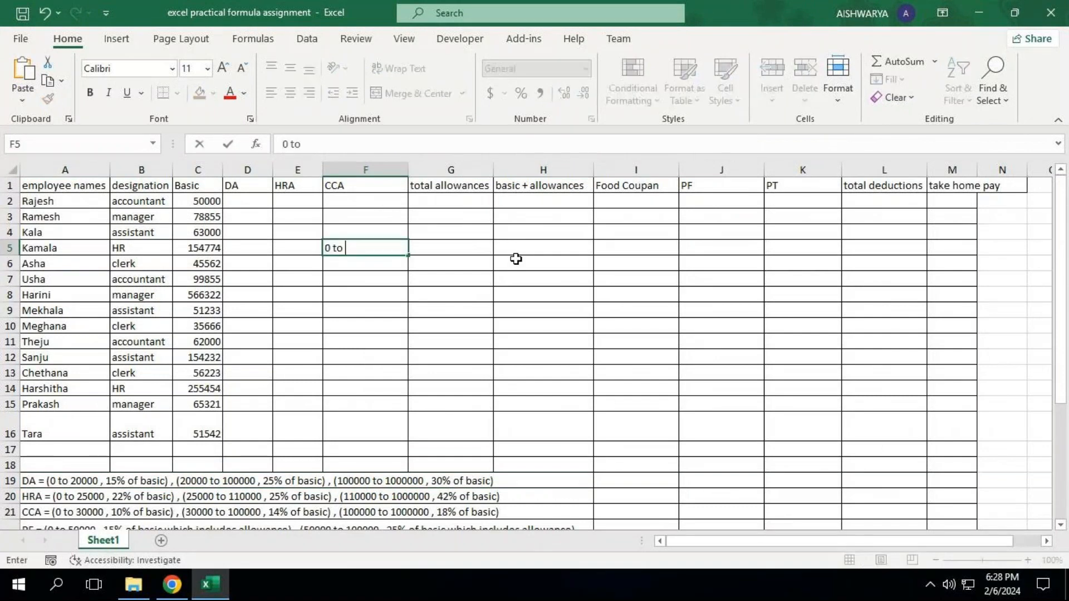
type("2000")
key("Tab")
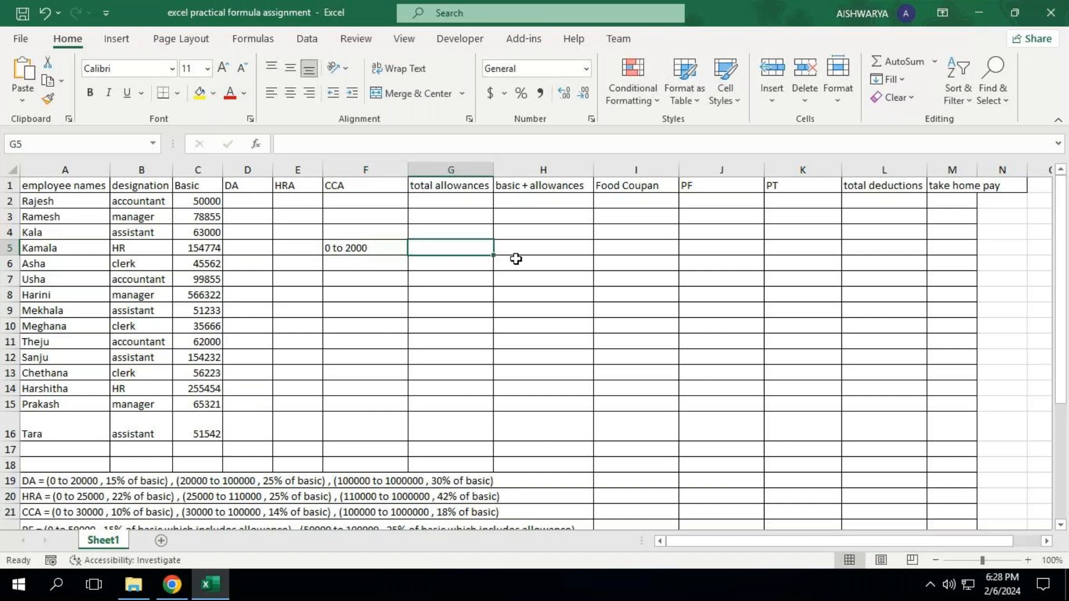
key("Left")
key("F2")
type("0")
key("Tab")
type("15%")
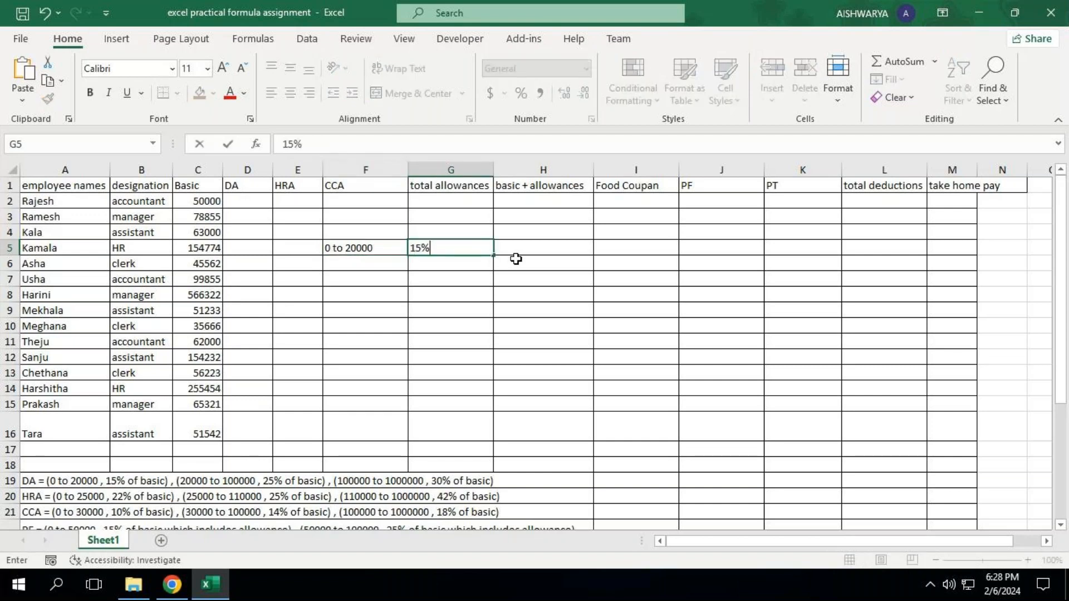
key("Return")
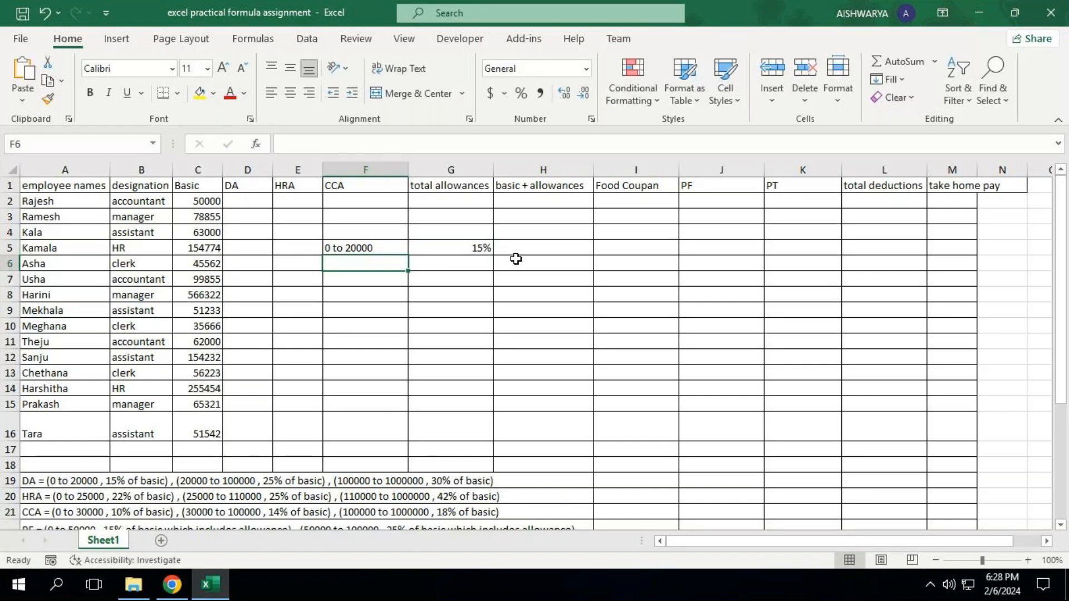
type("20000 to 100000")
key("Tab")
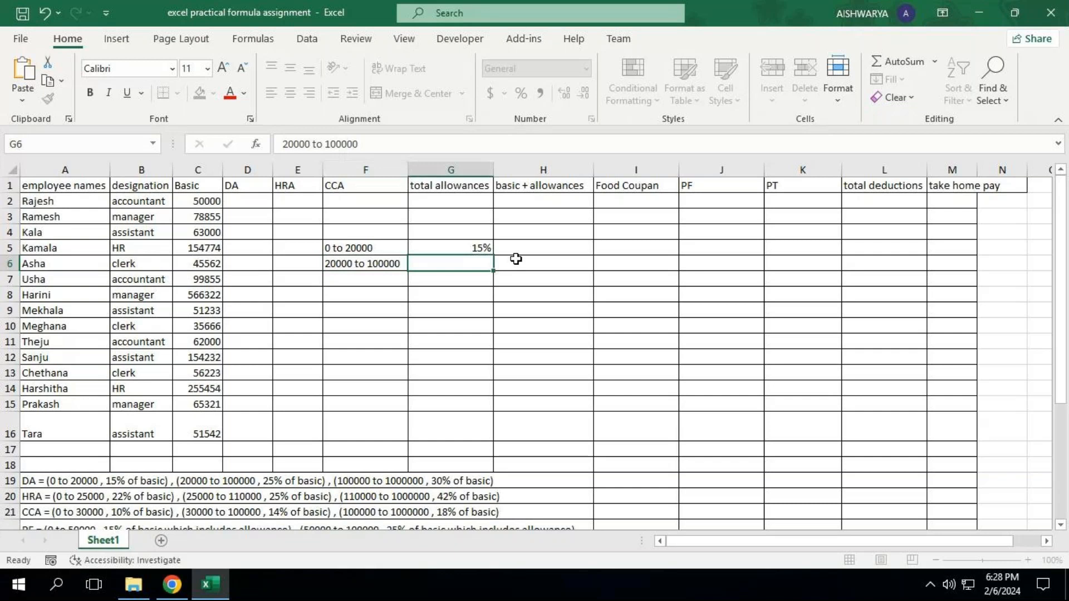
type("25%")
key("ctrl+Return")
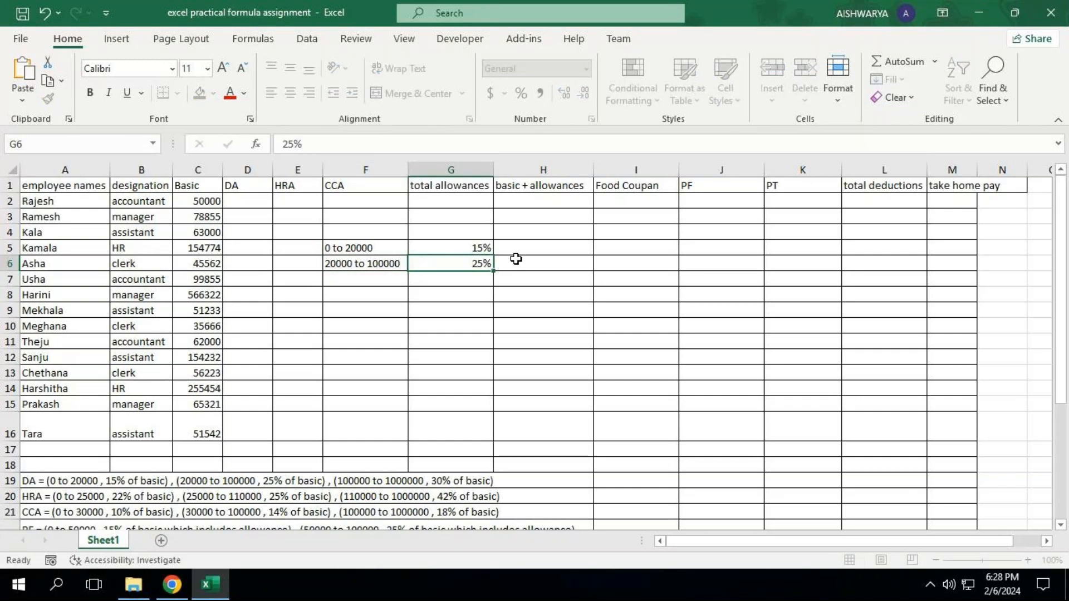
Add the 100000 to 1000000 slab at 30% in F7:G7 and autofit column F.
key("Left")
key("Down")
type("1")
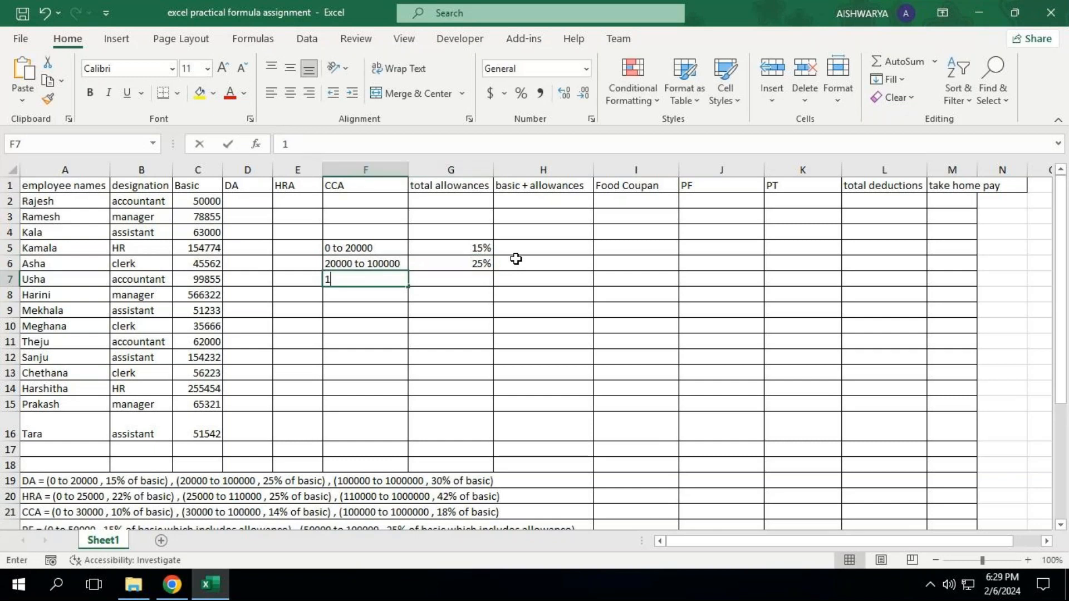
type("0000")
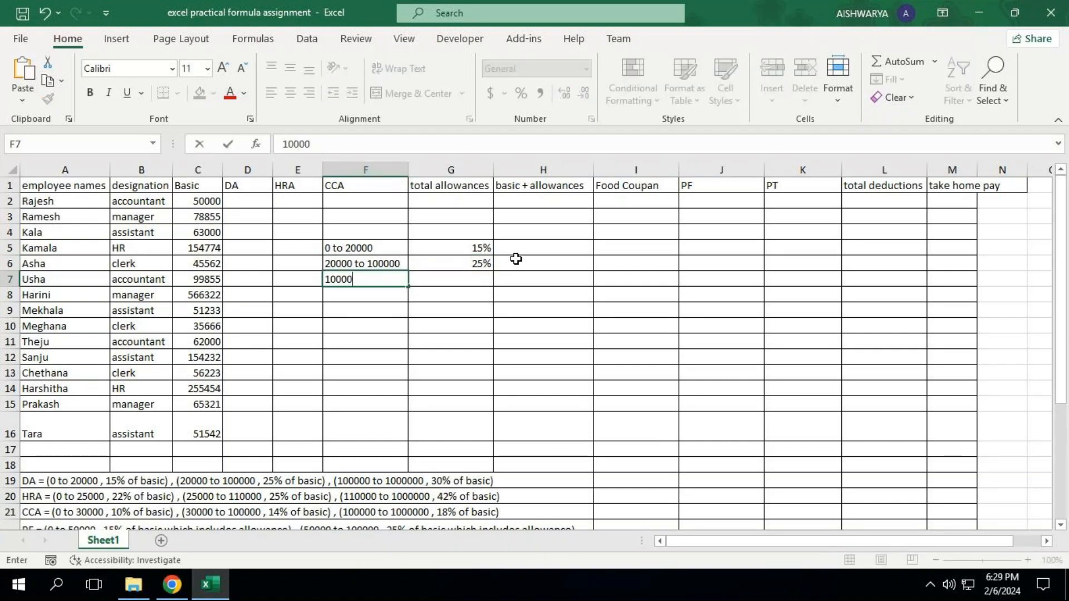
type("0 to 1000000")
key("ctrl+Return")
key("Right")
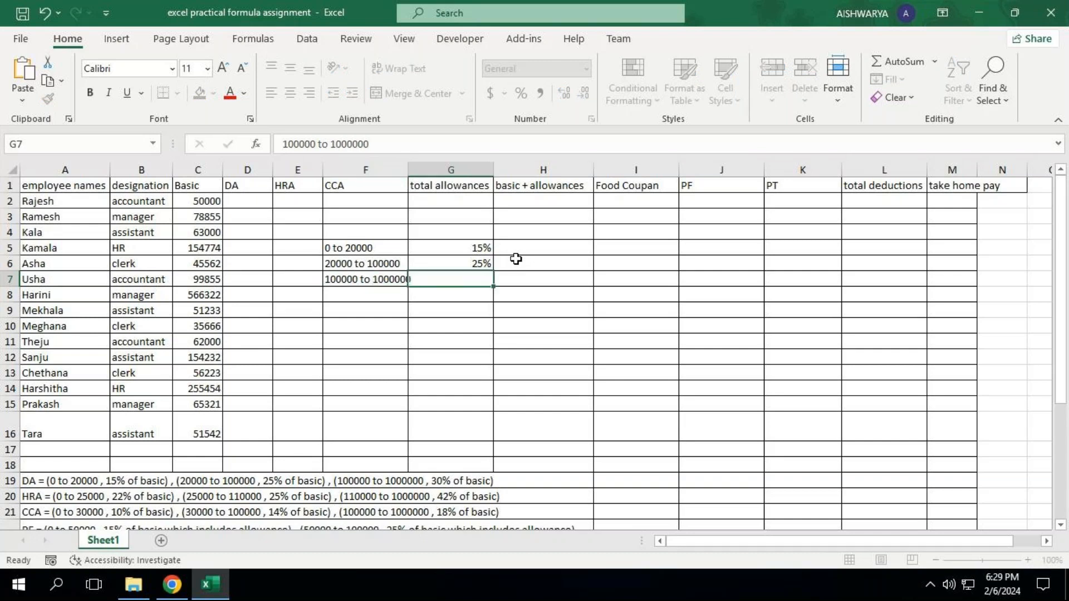
type("30%")
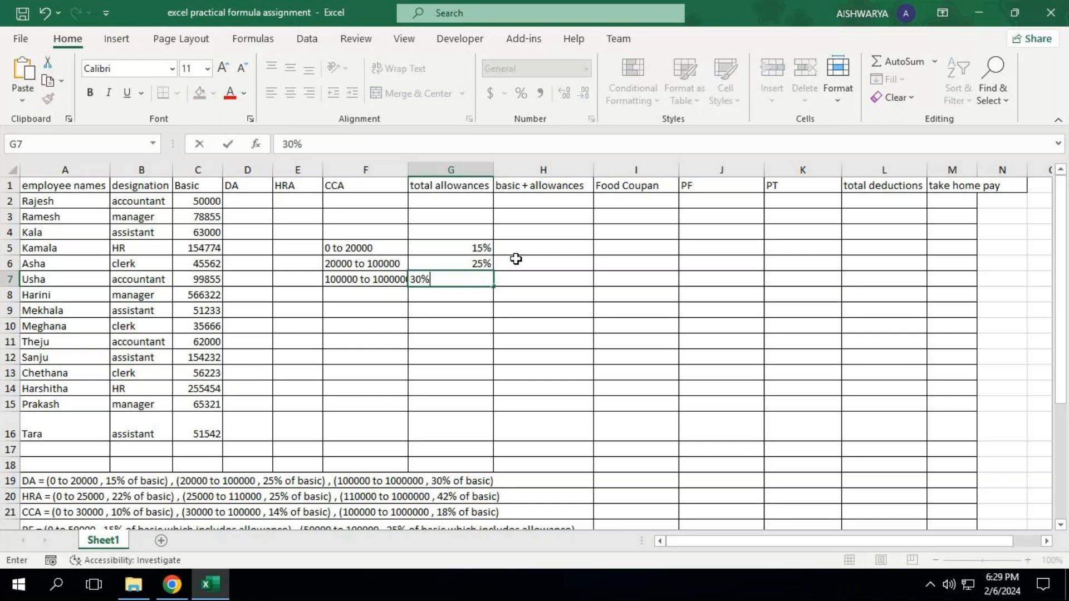
key("Return")
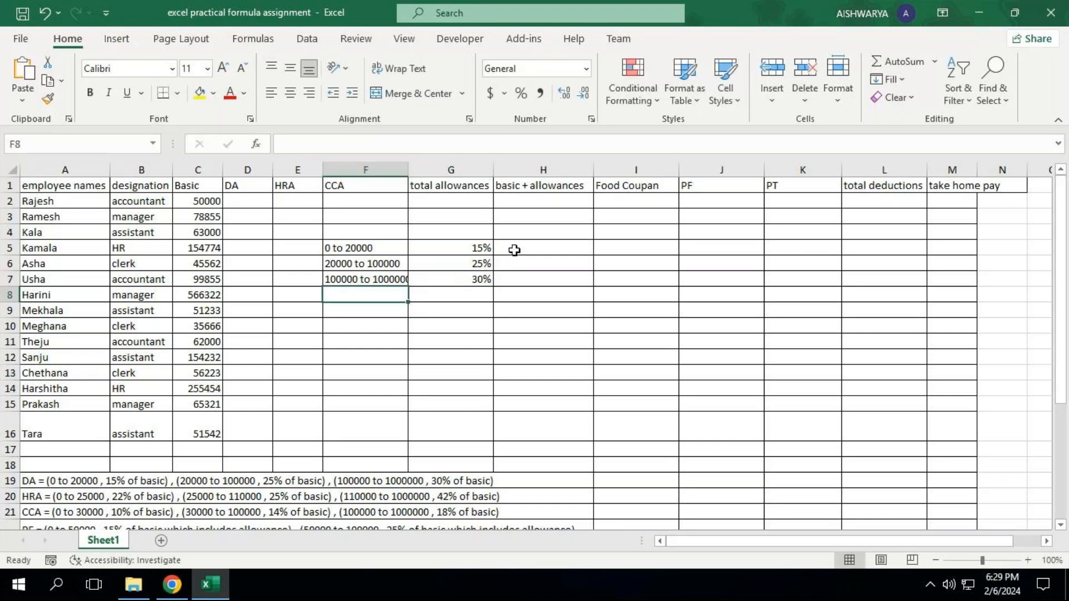
double_click(408, 170)
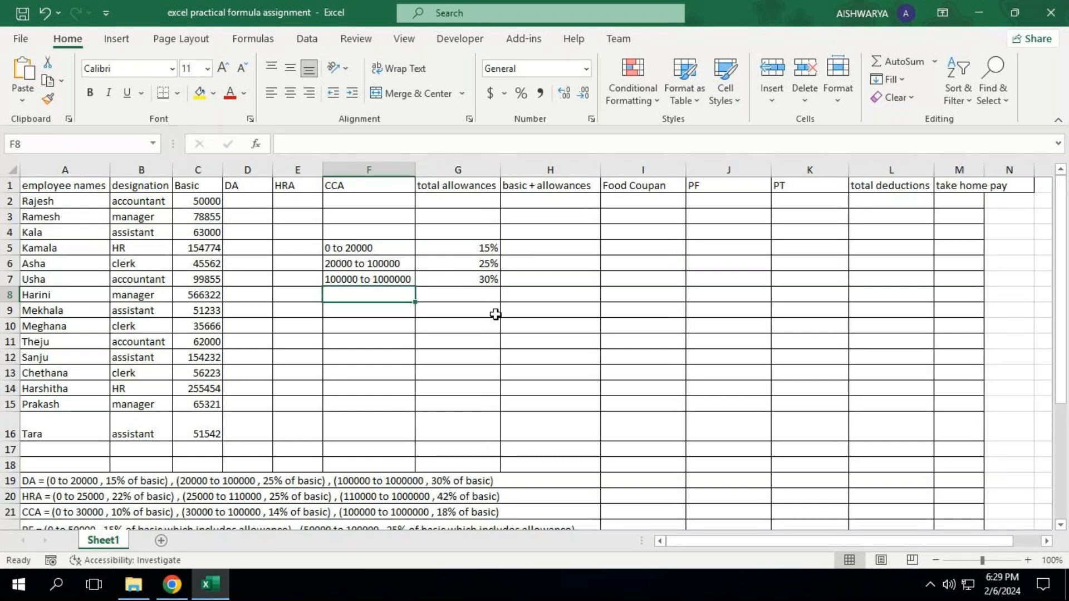
left_click(238, 200)
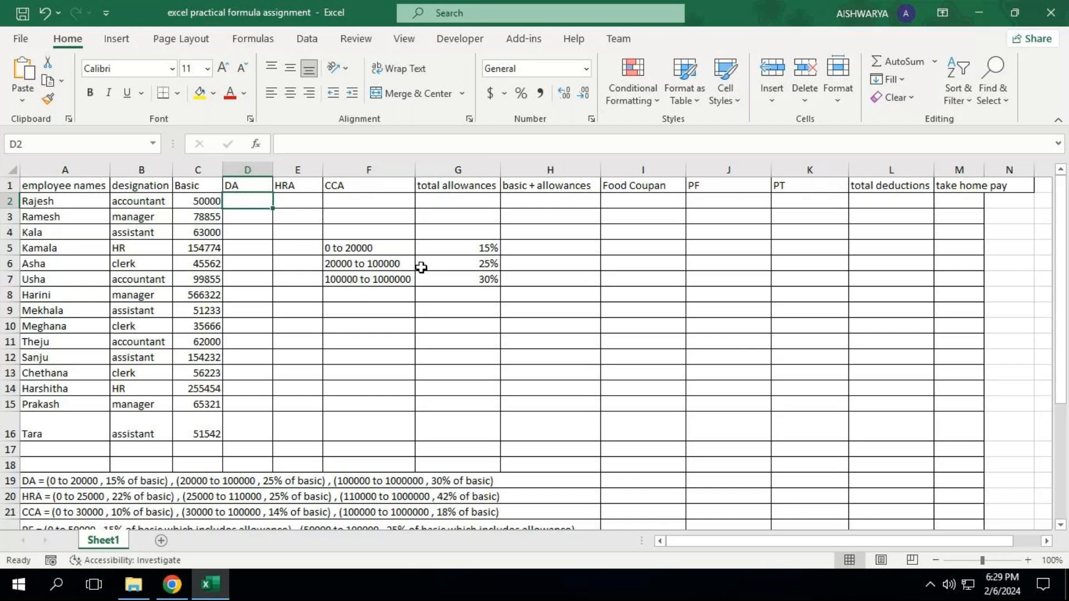
Start D2's formula as =IF(C2>100000,"15%", followed by a nested IF.
type("=if")
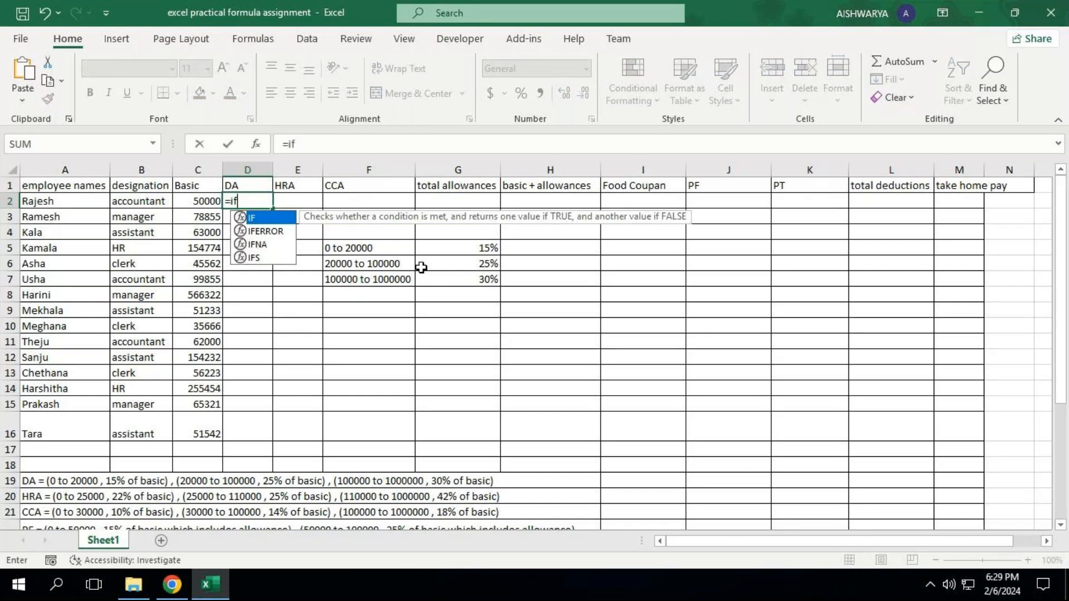
key("Tab")
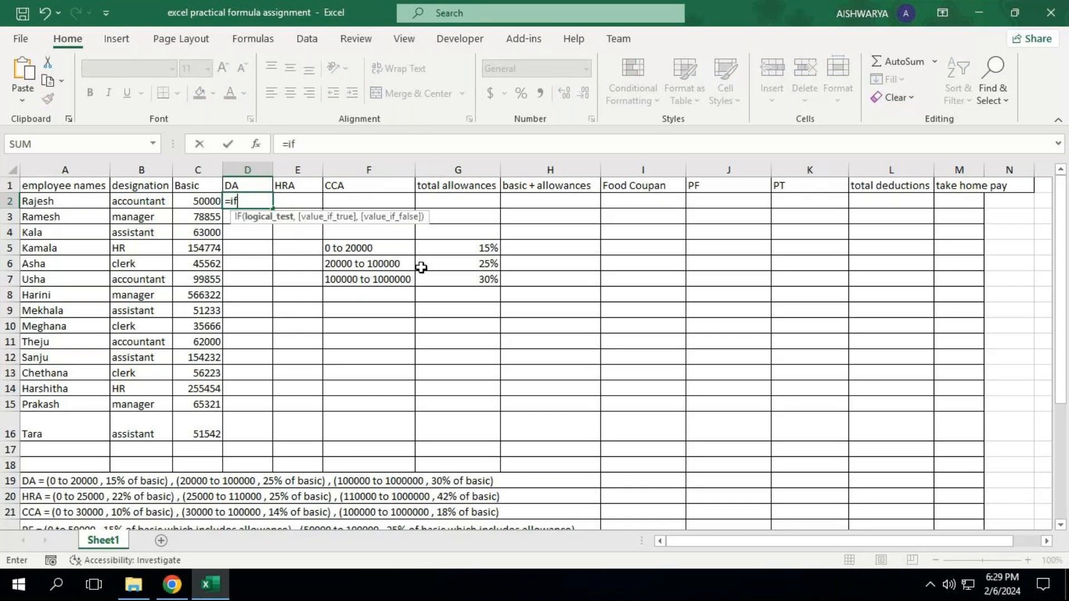
key("Left")
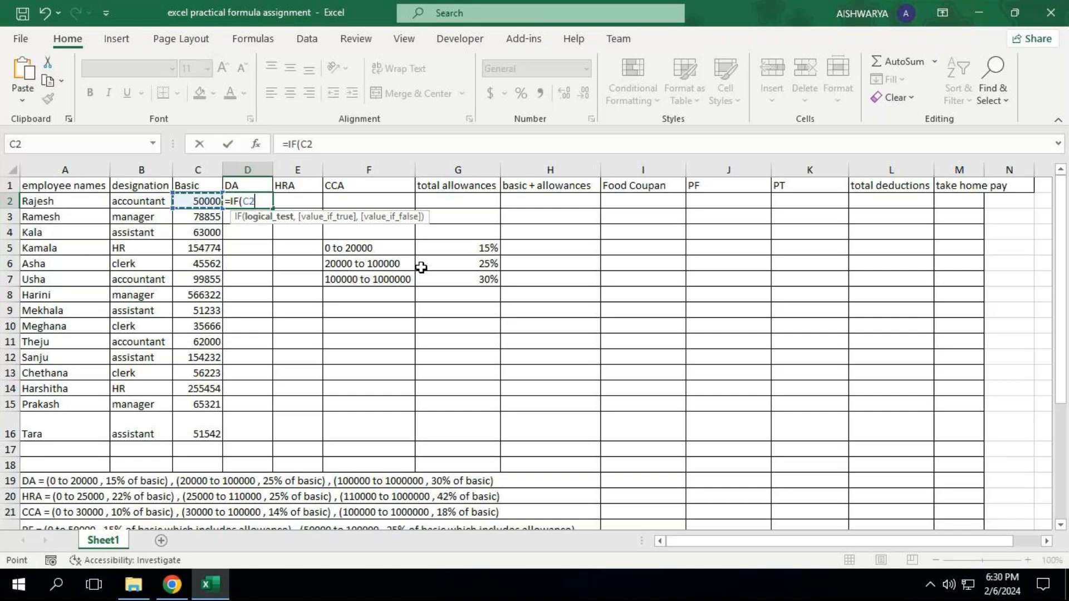
type(">10000")
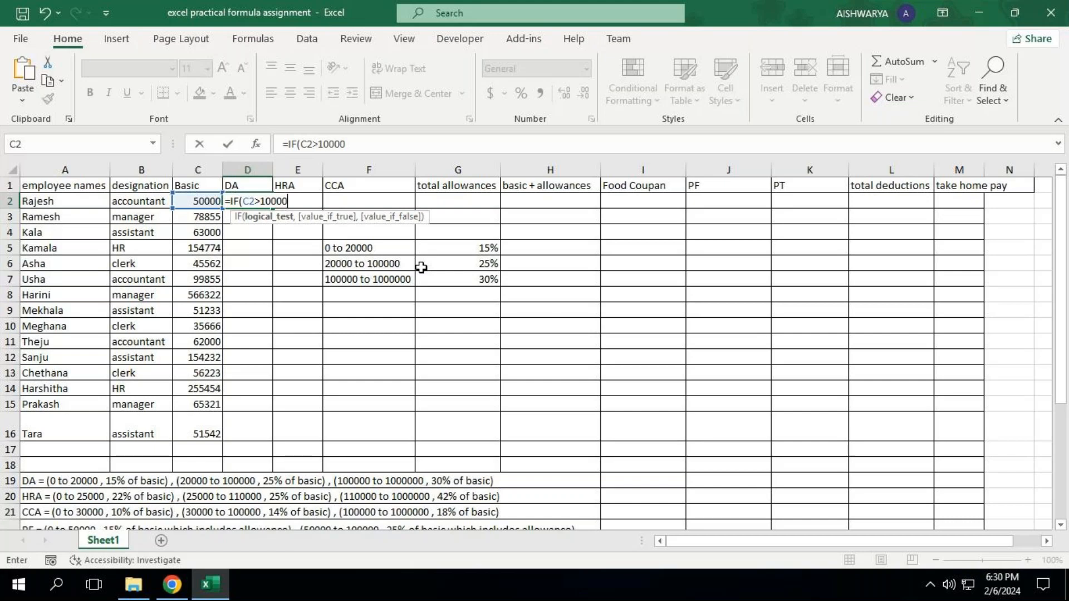
type("0,\"")
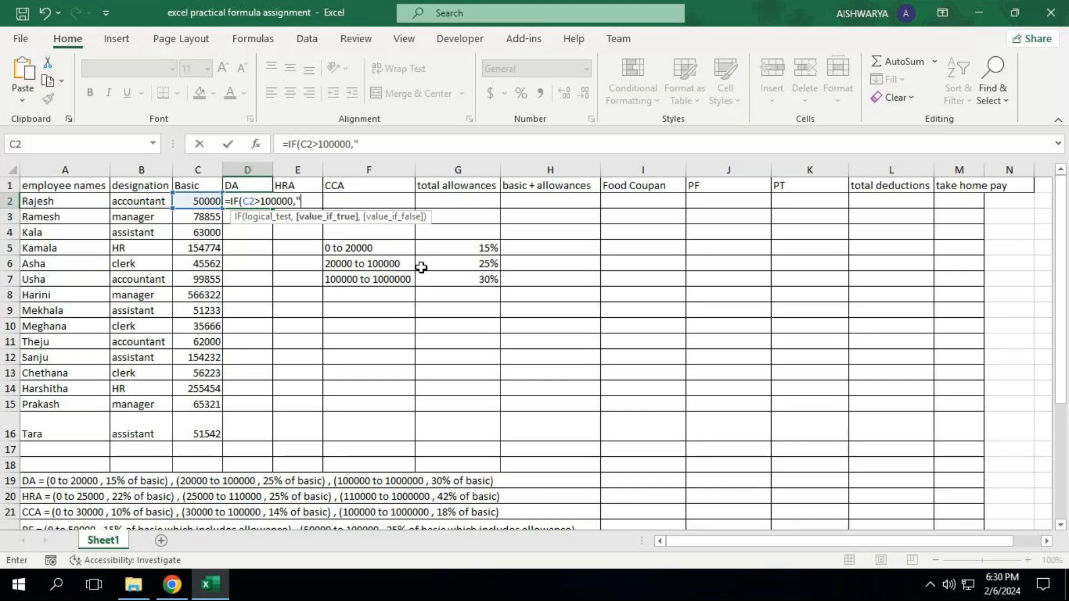
type("15%")
type("\"")
type(",")
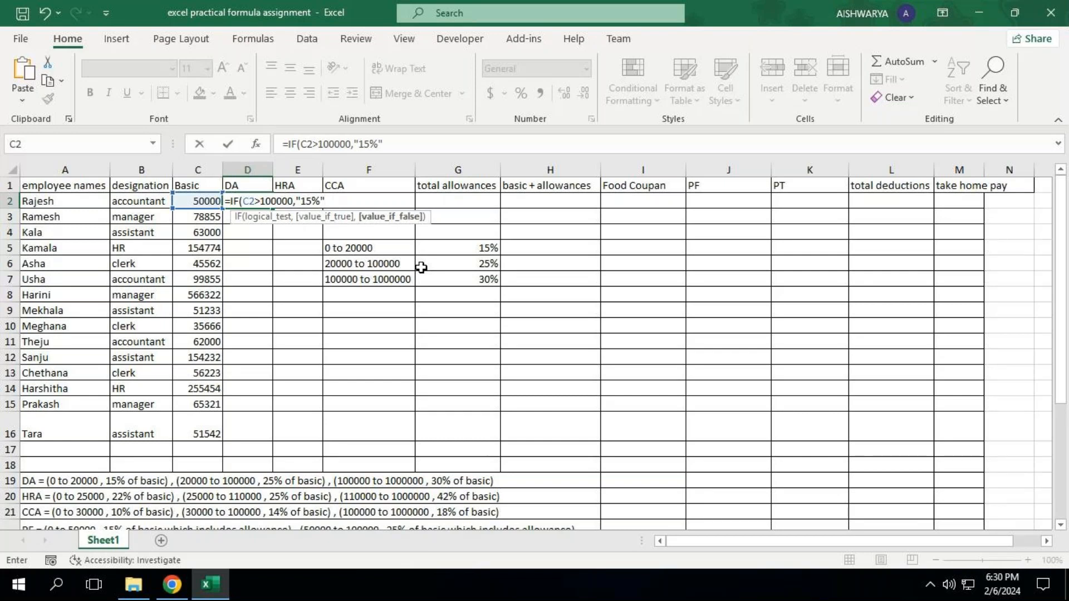
type("if")
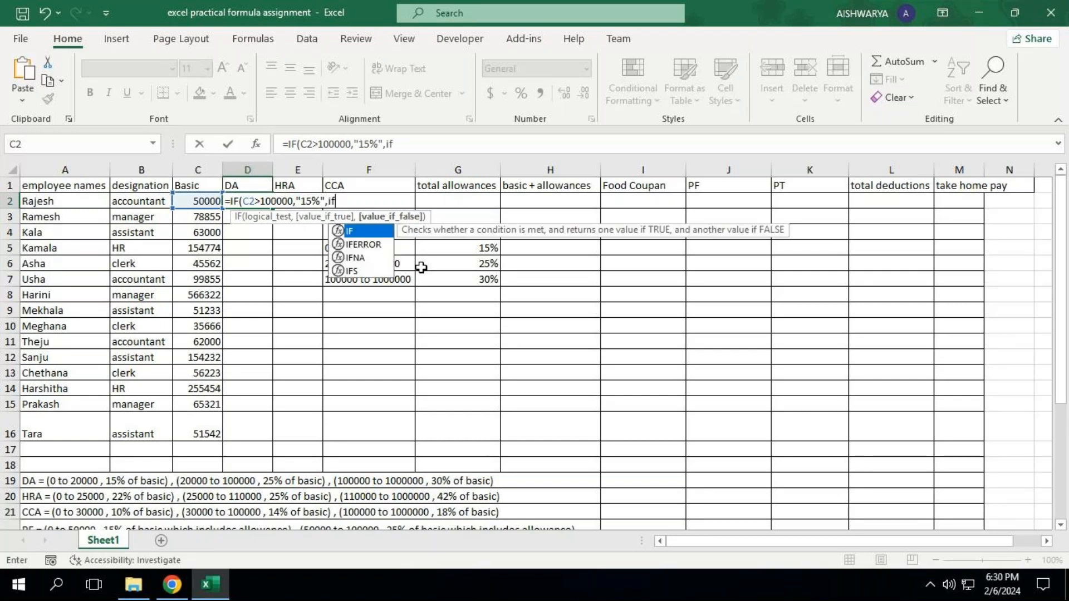
key("Tab")
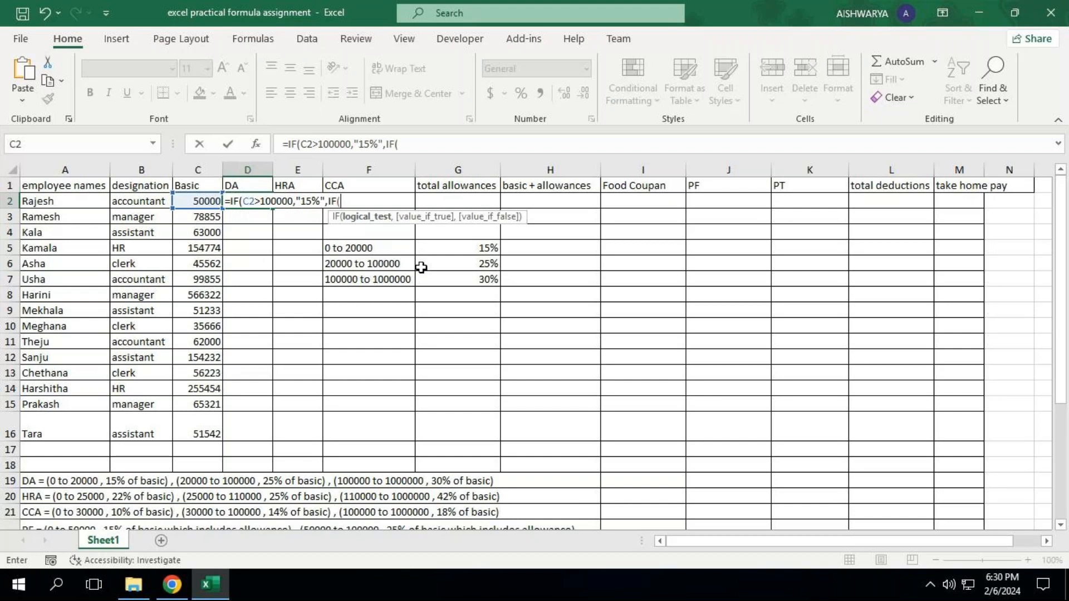
Complete the nested IF with C2>20000,"25%","30%" and commit it, returning 25%.
key("Left")
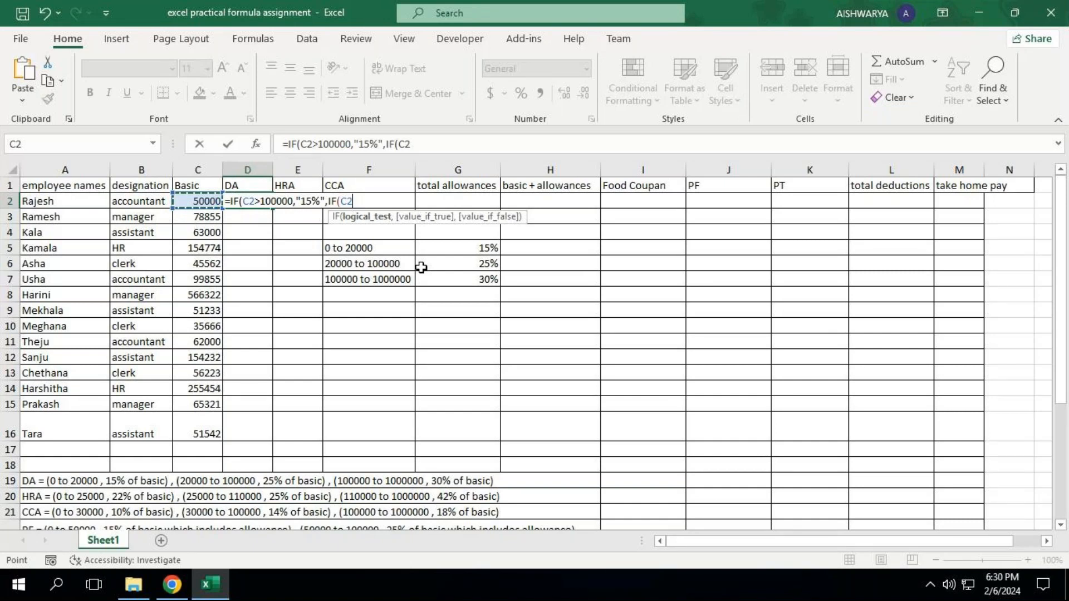
type(">")
type("2000")
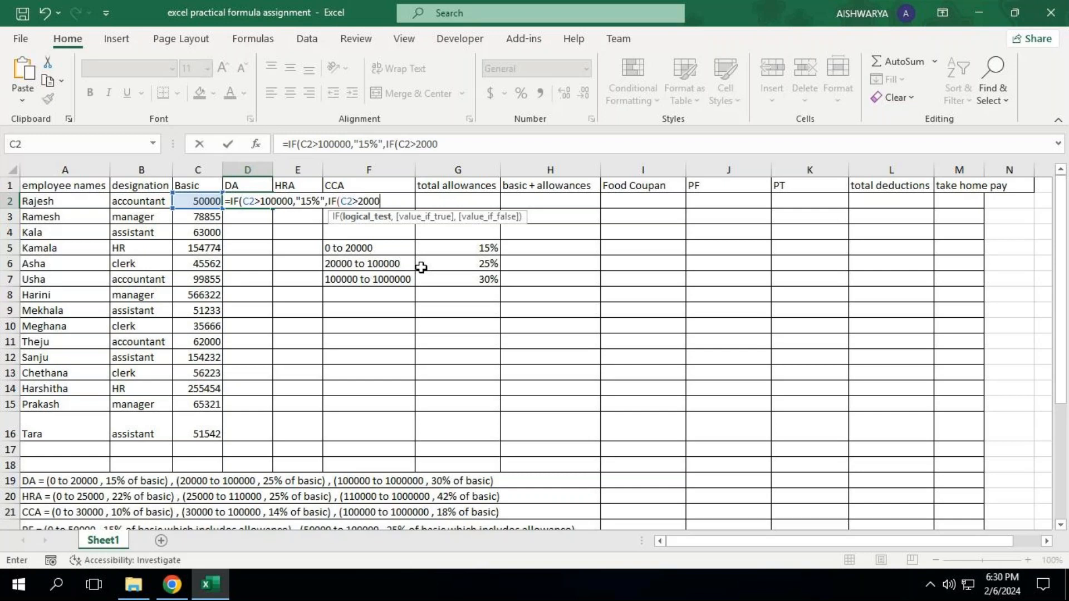
type("0,")
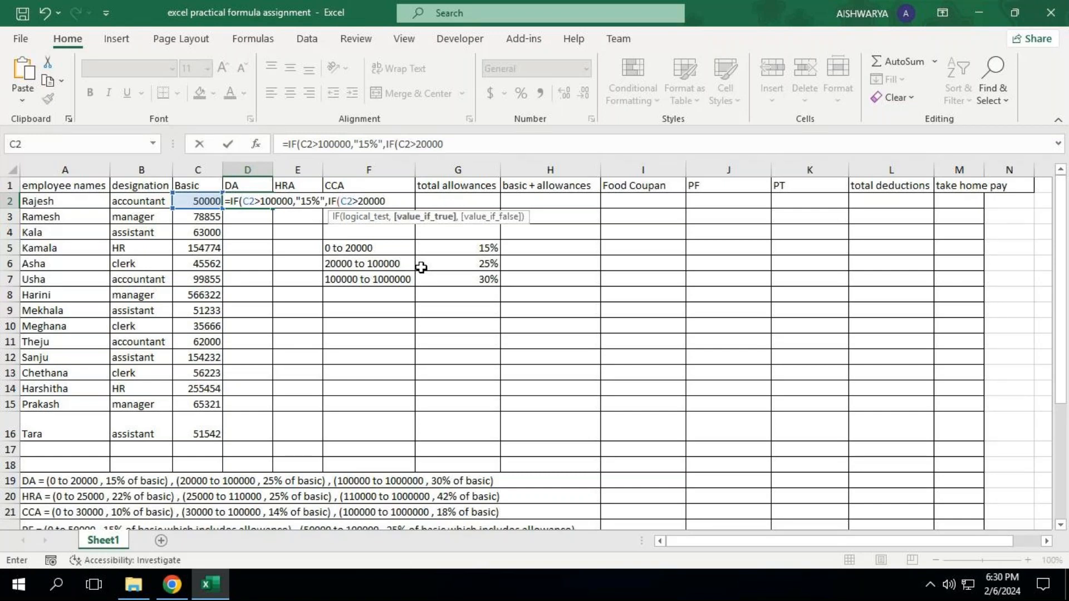
type("\"25%\"")
type(",if")
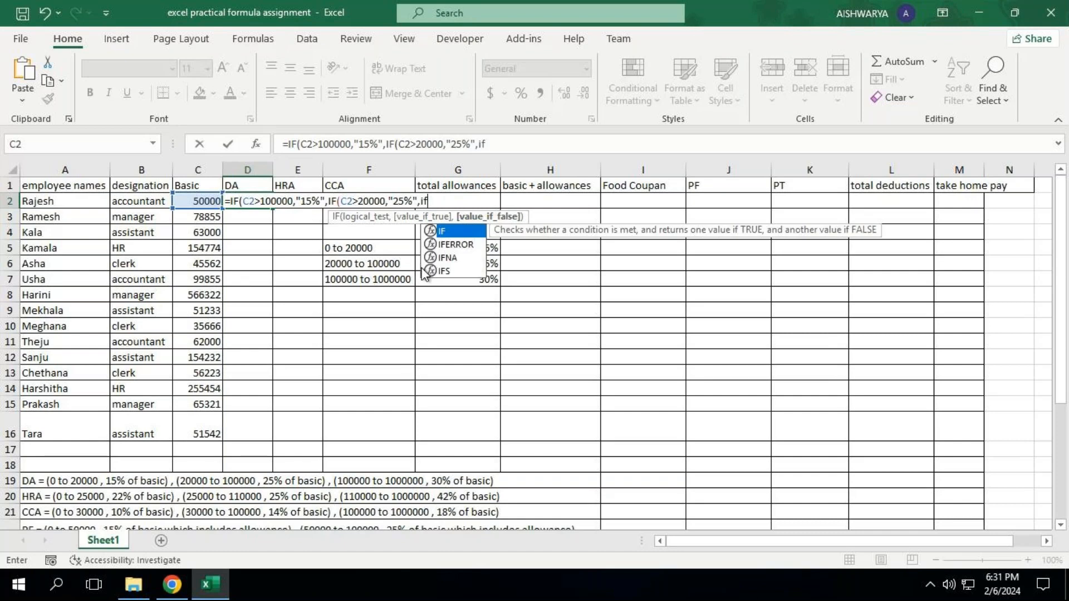
key("Tab")
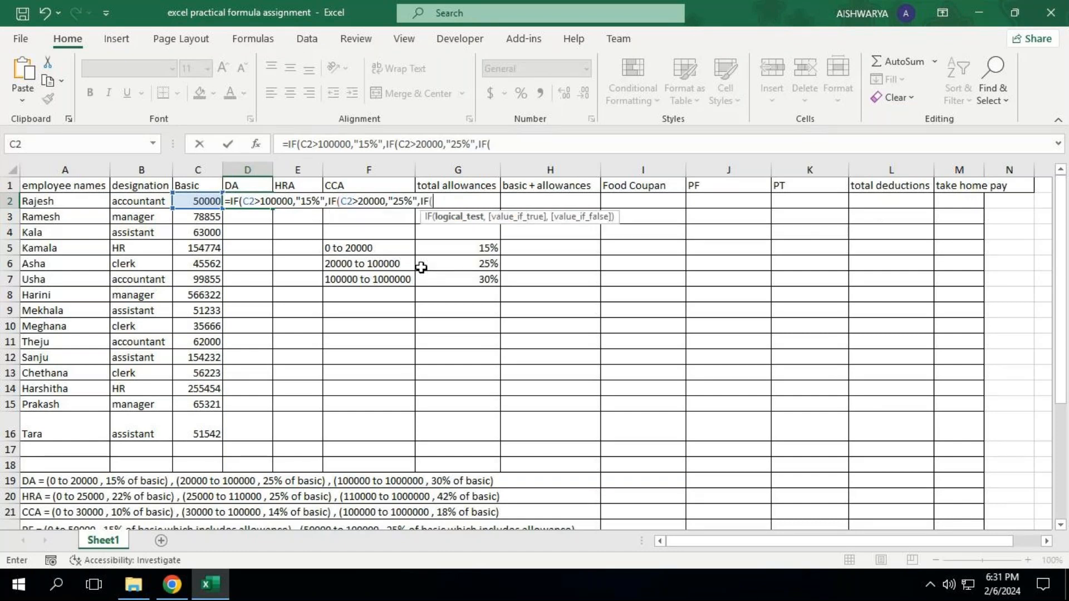
key("BackSpace")
key("BackSpace")
key("BackSpace")
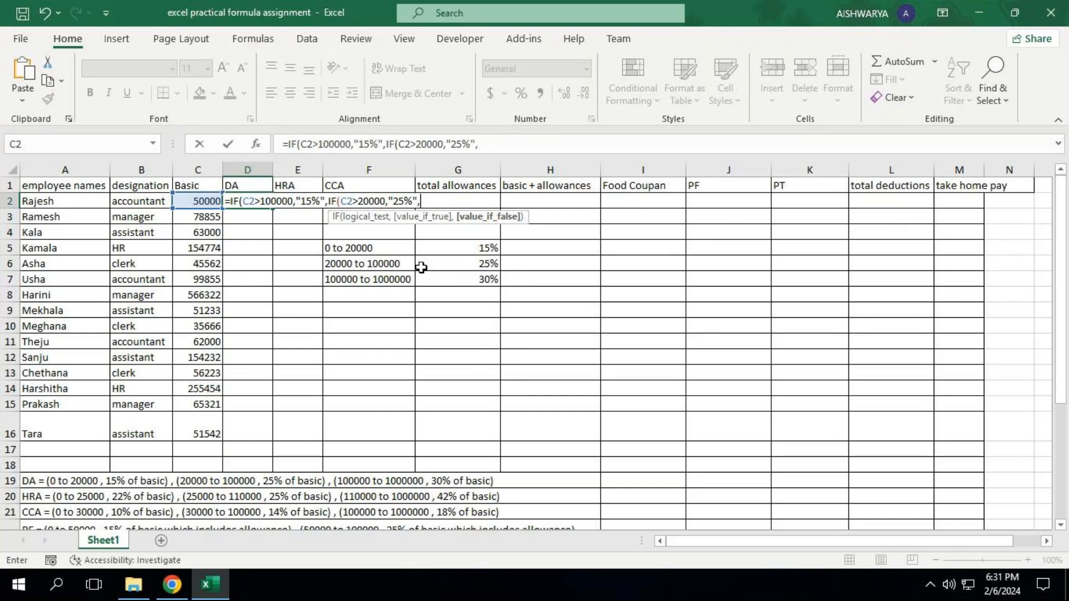
type("\"30%\"))")
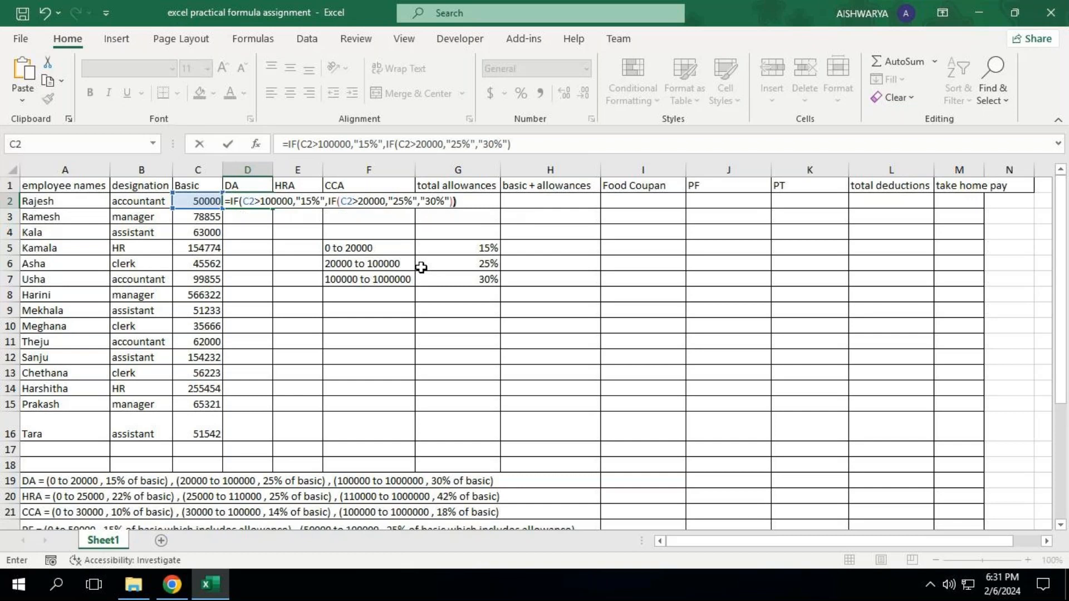
key("Return")
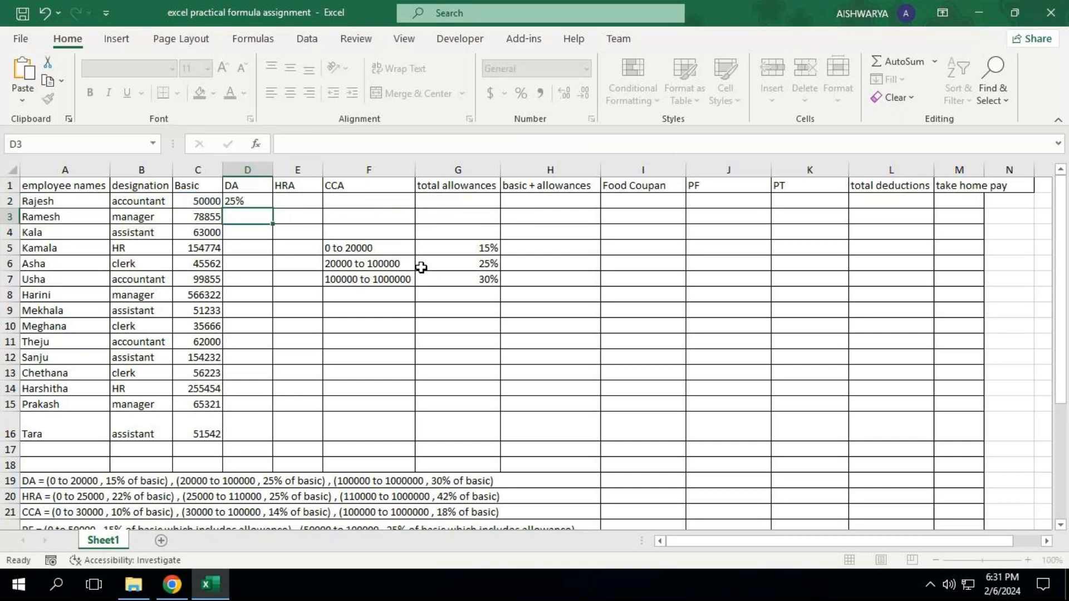
key("Up")
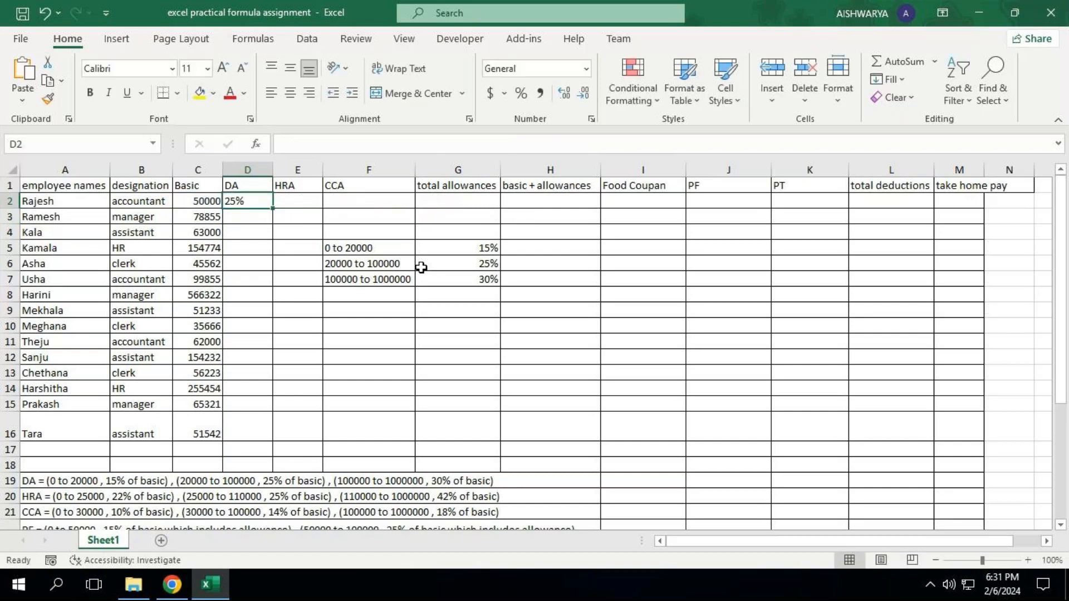
Fill D2's DA formula down to D16 and check the copied formula in D12.
double_click(275, 208)
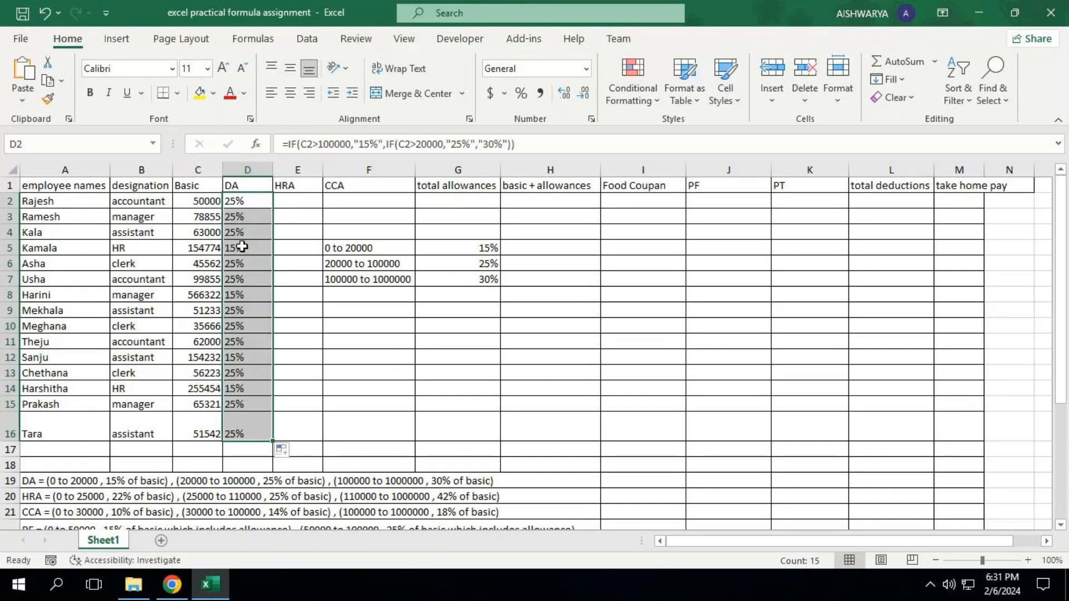
left_click(252, 356)
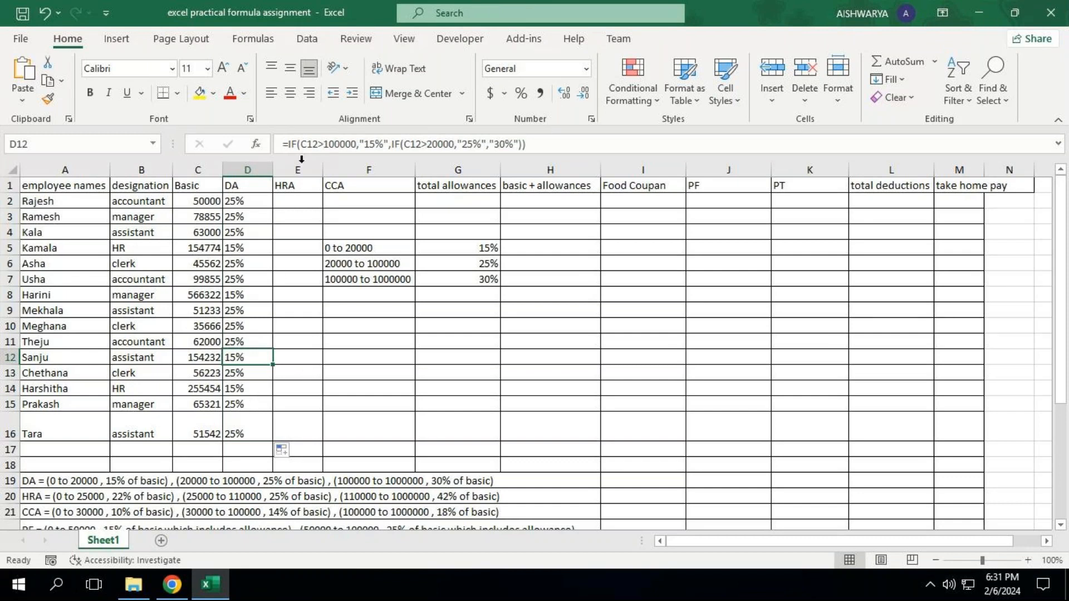
left_click(262, 191)
key("Down")
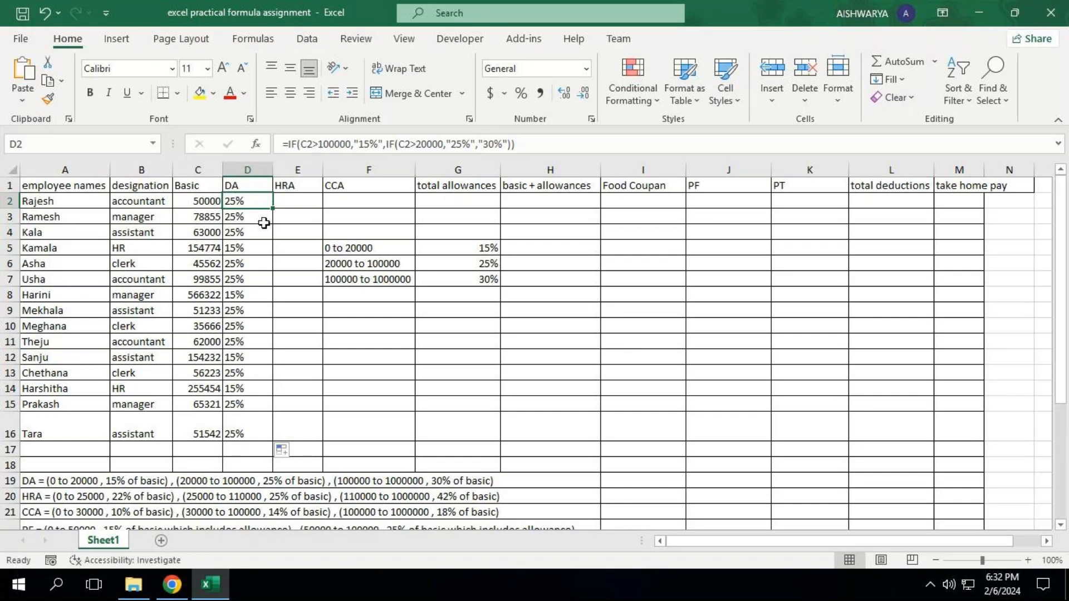
Insert a blank column E before HRA and enter the DA Amount header in E1.
left_click(290, 188)
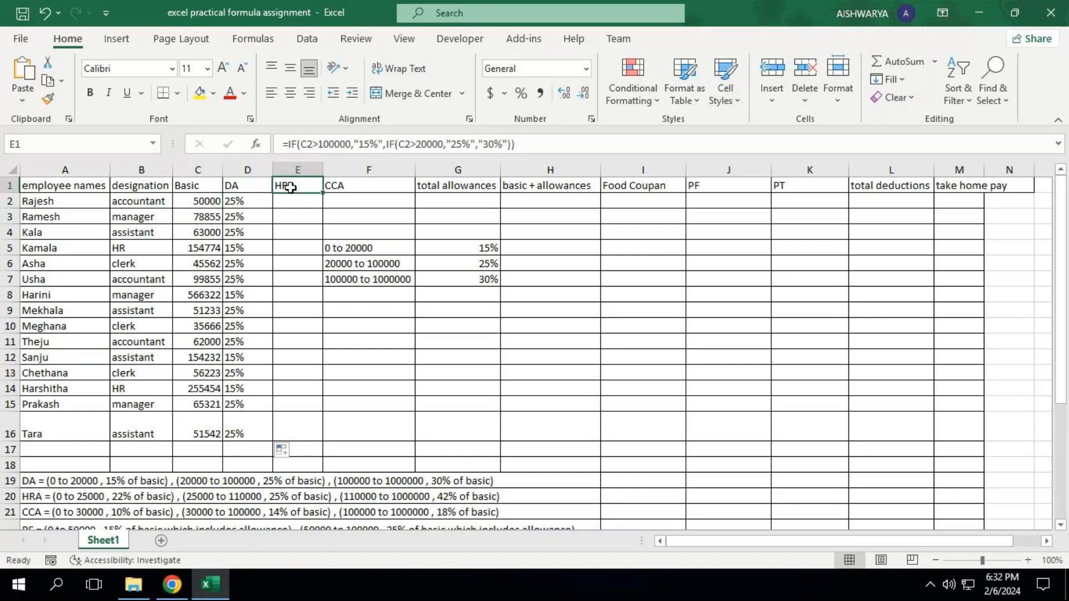
right_click(291, 187)
key("Escape")
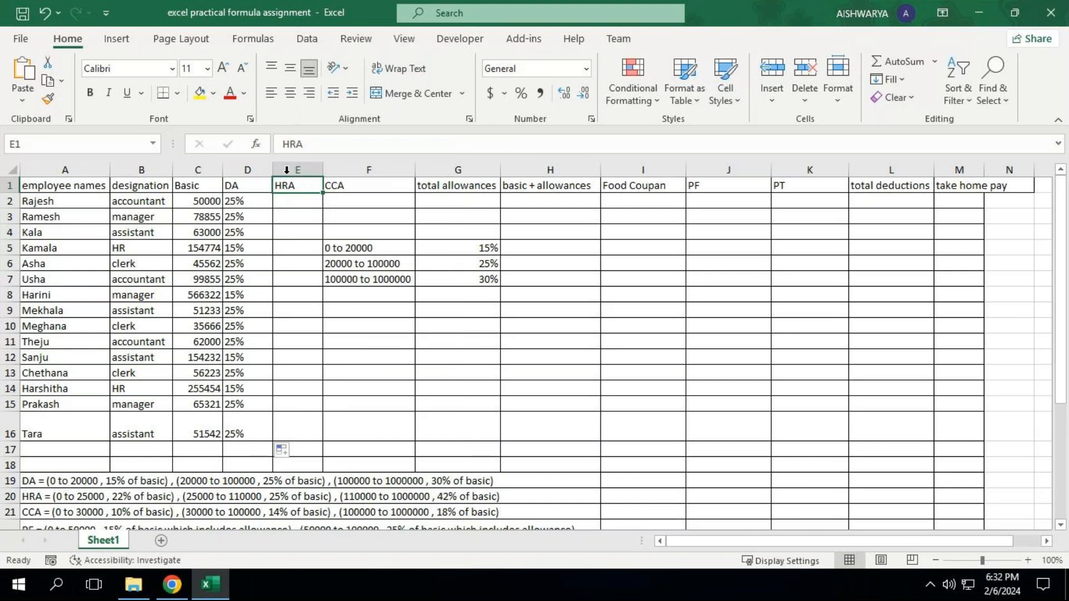
left_click(287, 170)
right_click(286, 173)
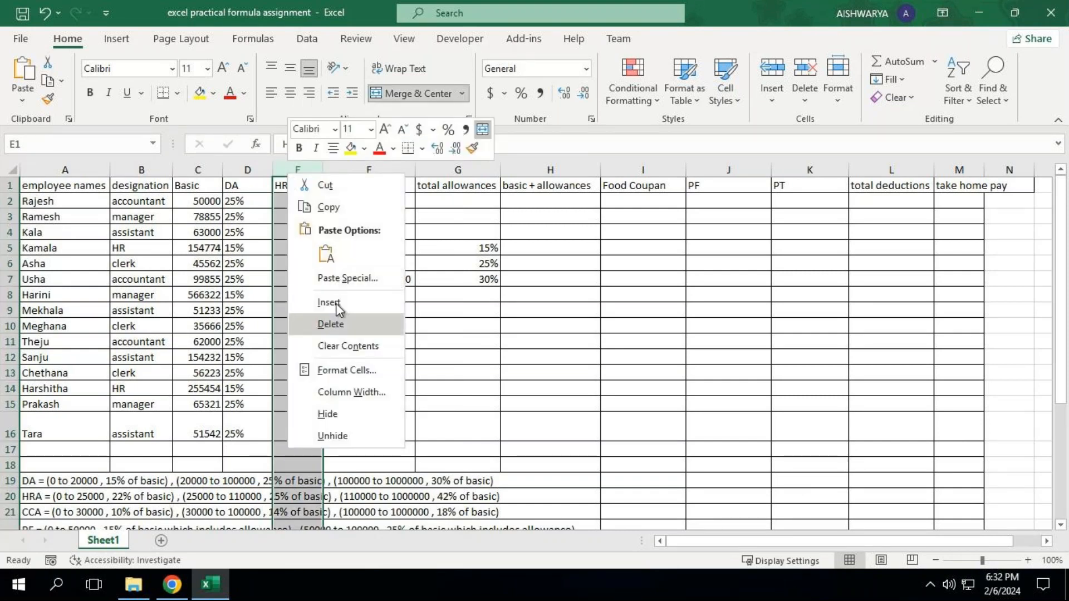
left_click(331, 302)
left_click(293, 187)
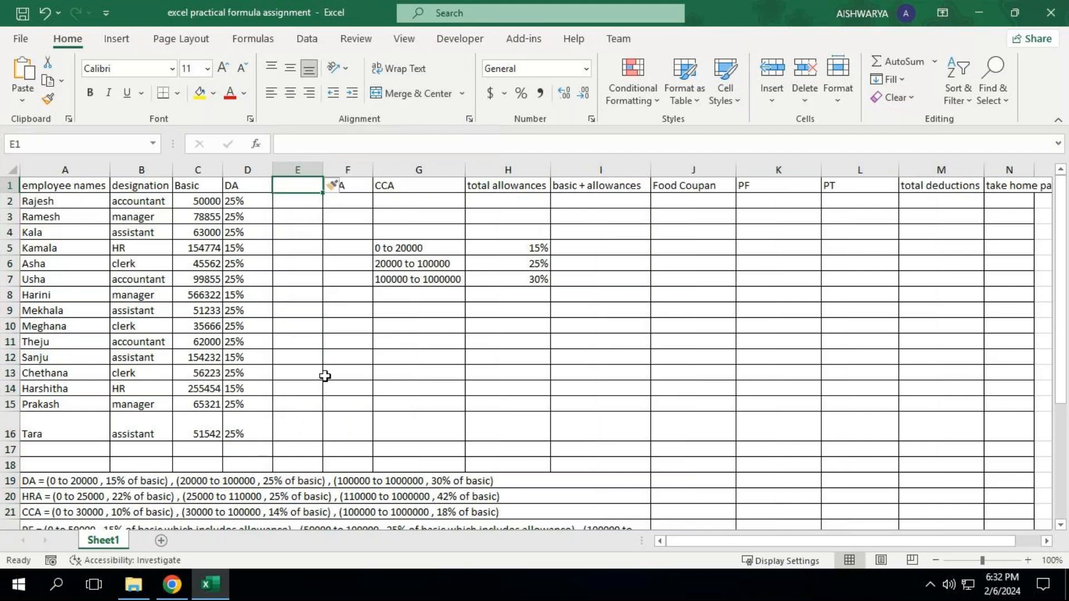
type("DA ")
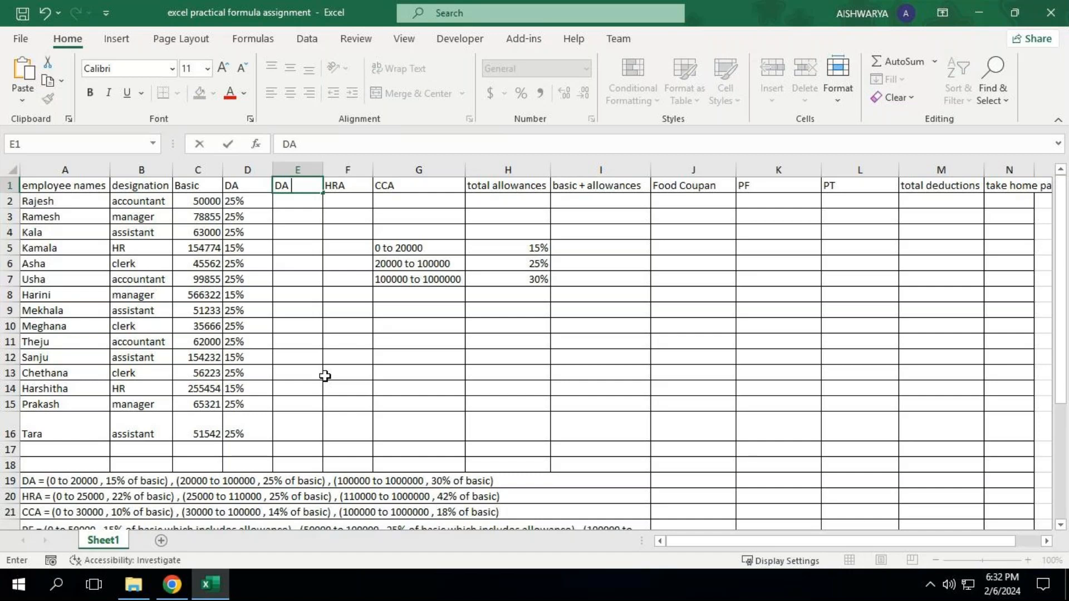
type("Amoun")
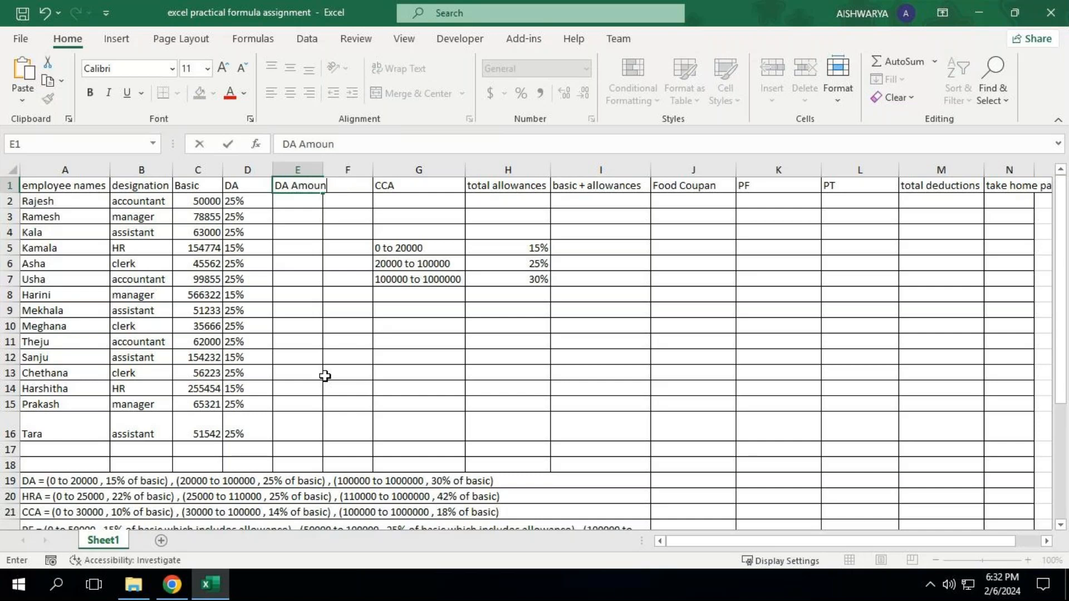
key("Return")
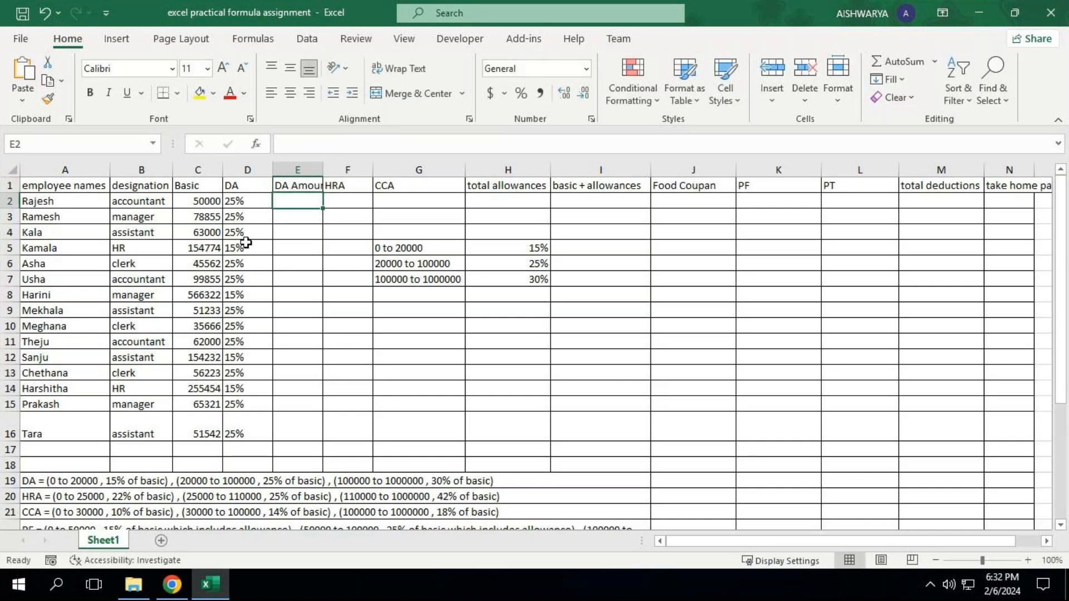
Autofit column E, enter =C2*D2 in E2 and fill it down to E16.
double_click(323, 170)
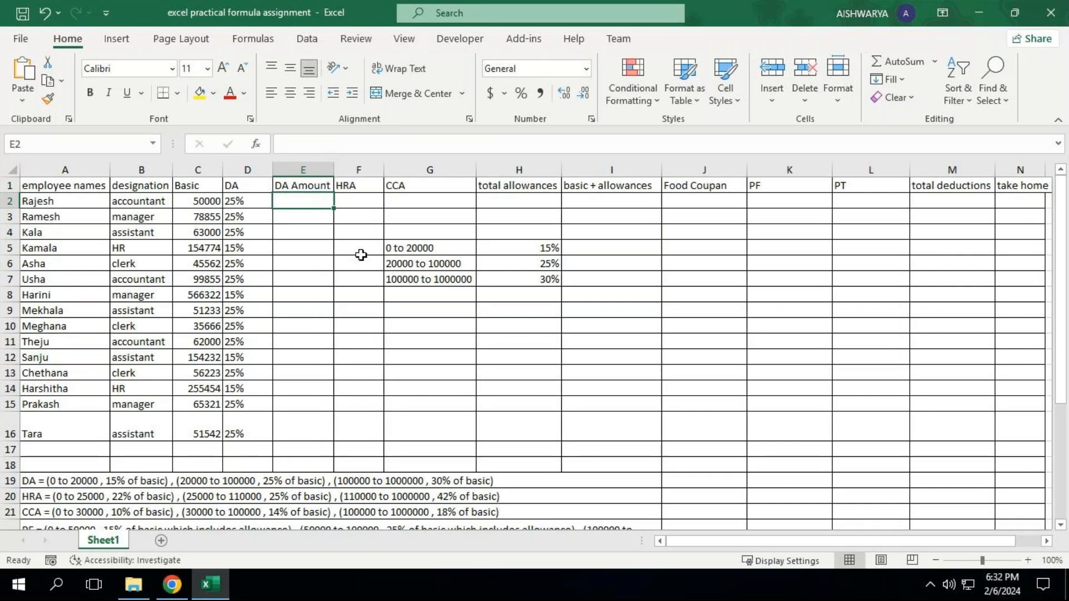
type("=")
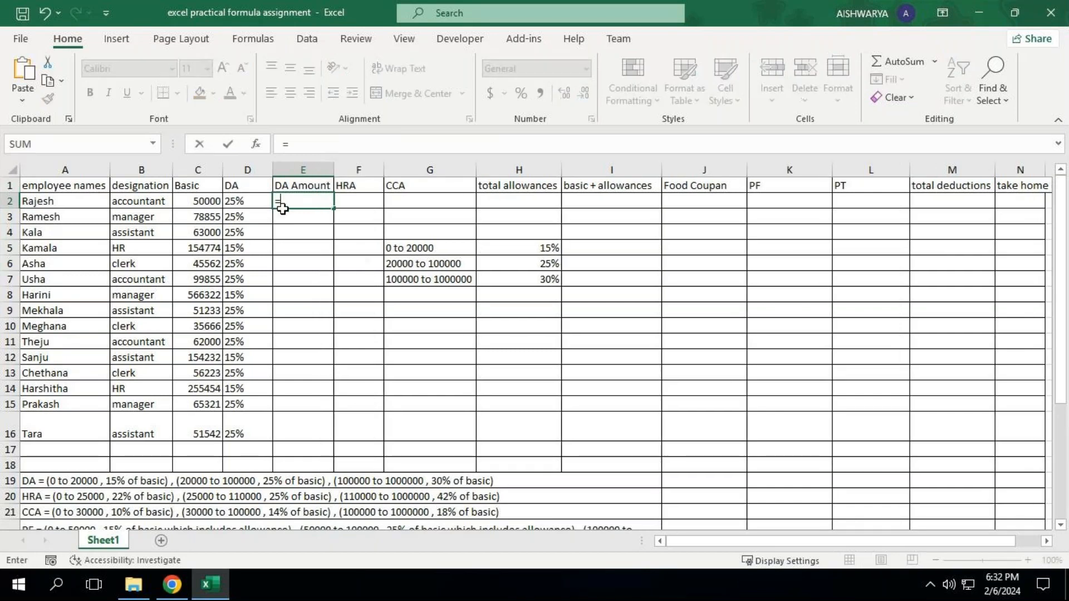
key("Left")
key("Left")
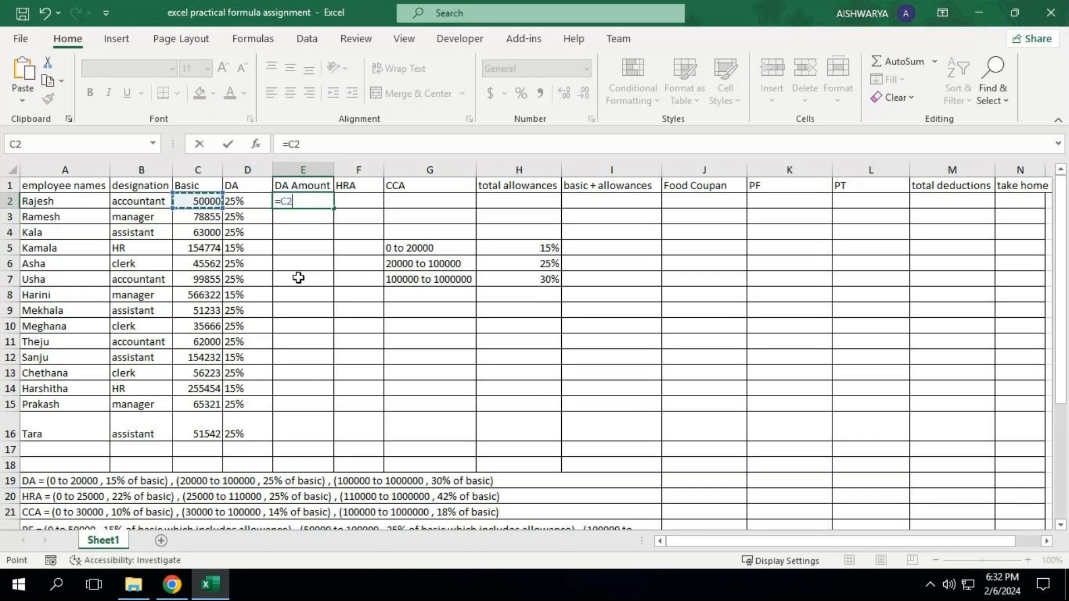
type("*")
key("Left")
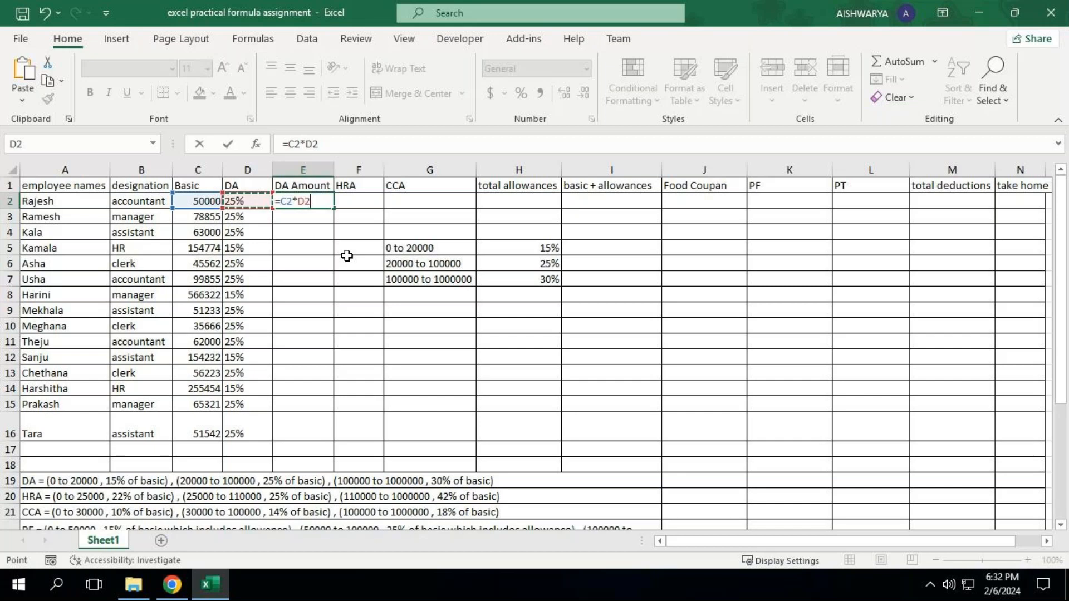
key("Return")
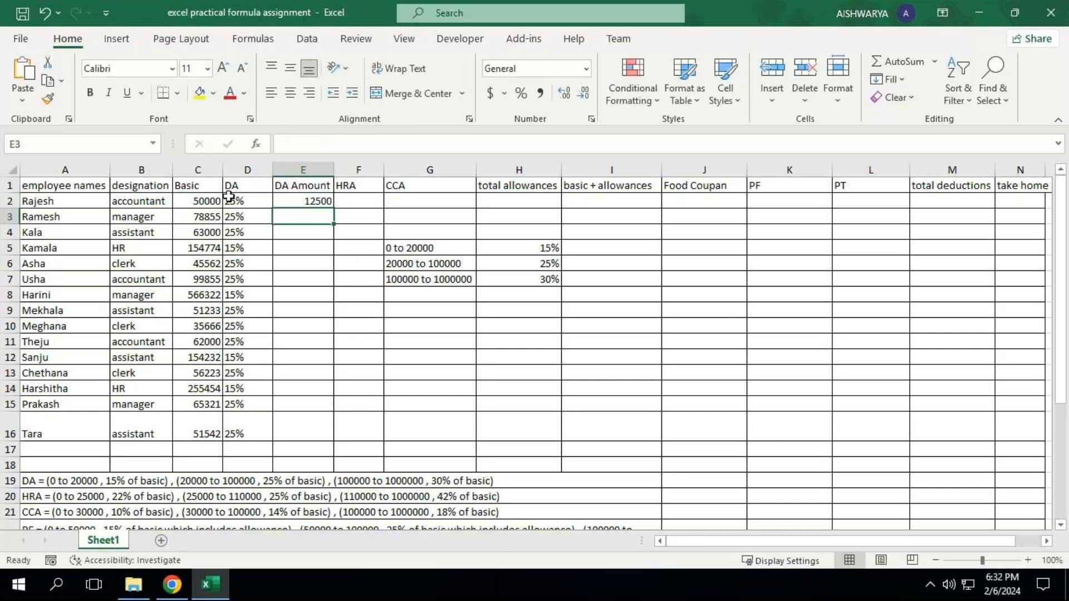
left_click(309, 200)
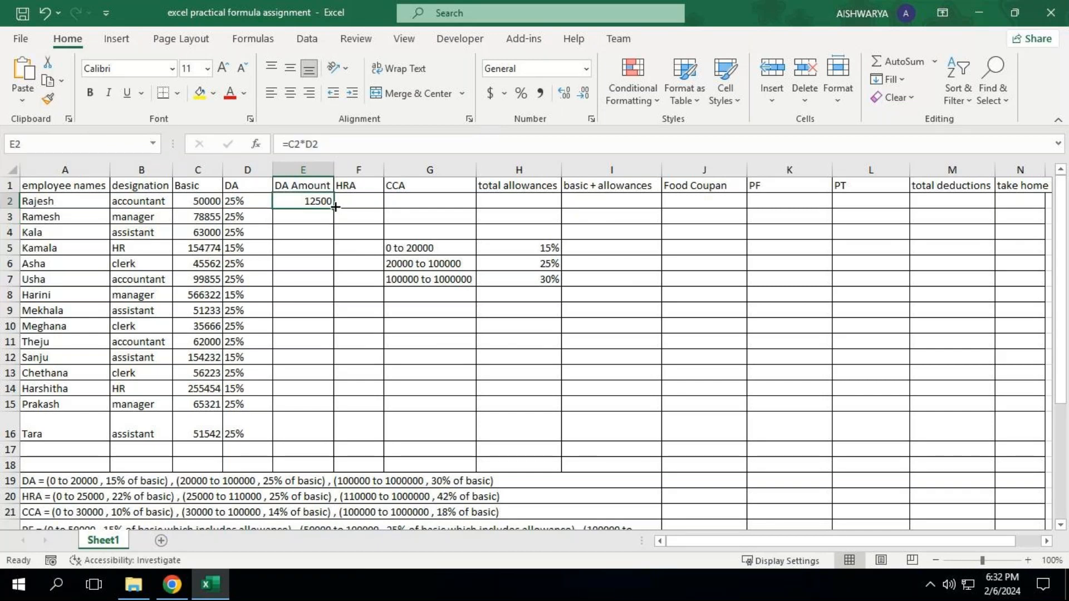
double_click(333, 208)
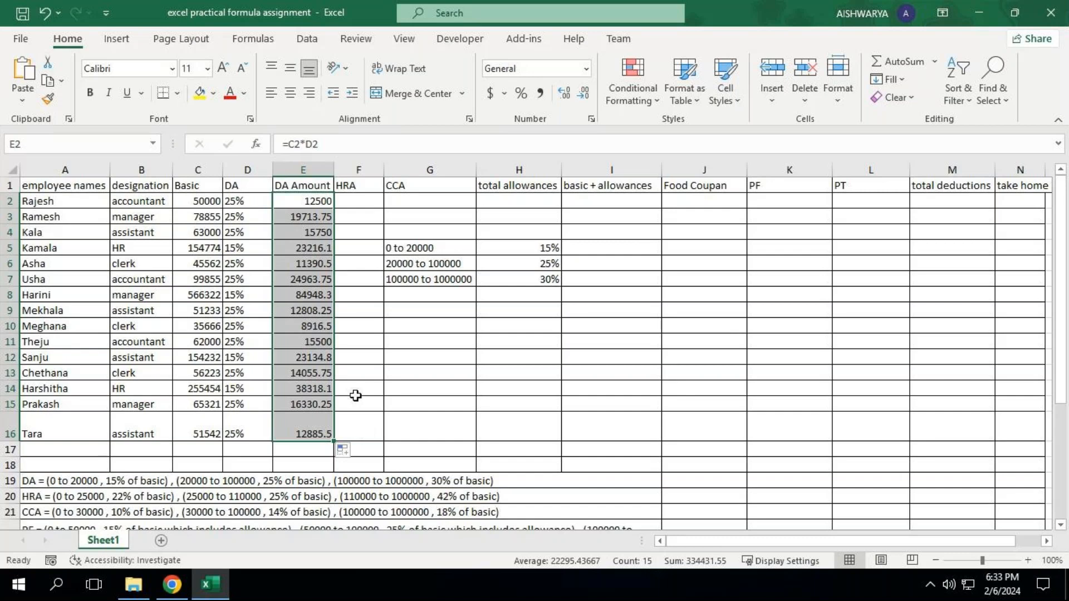
left_click(331, 204)
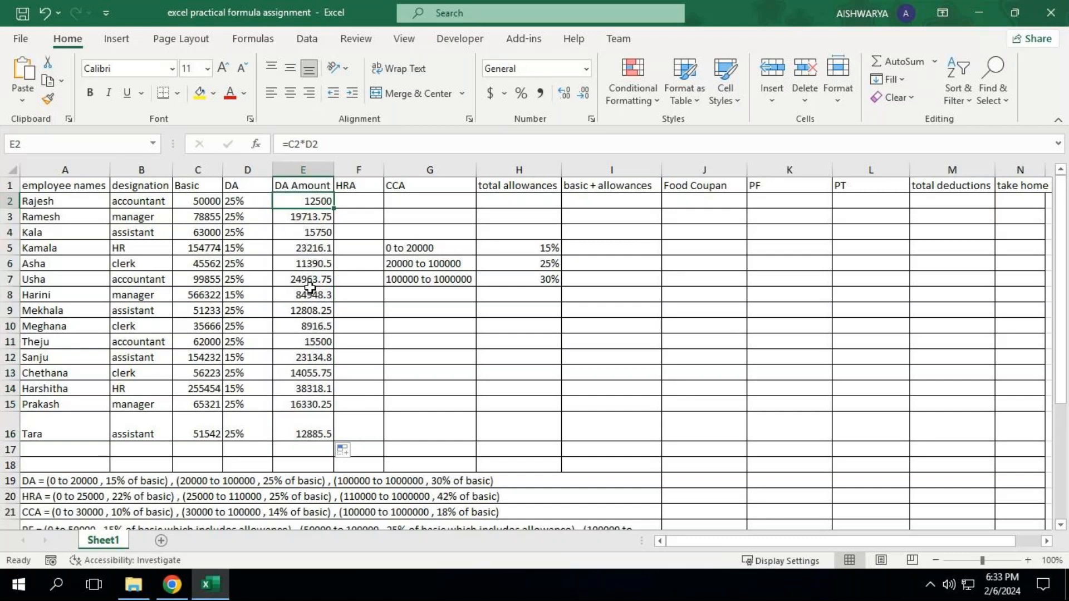
key("F2")
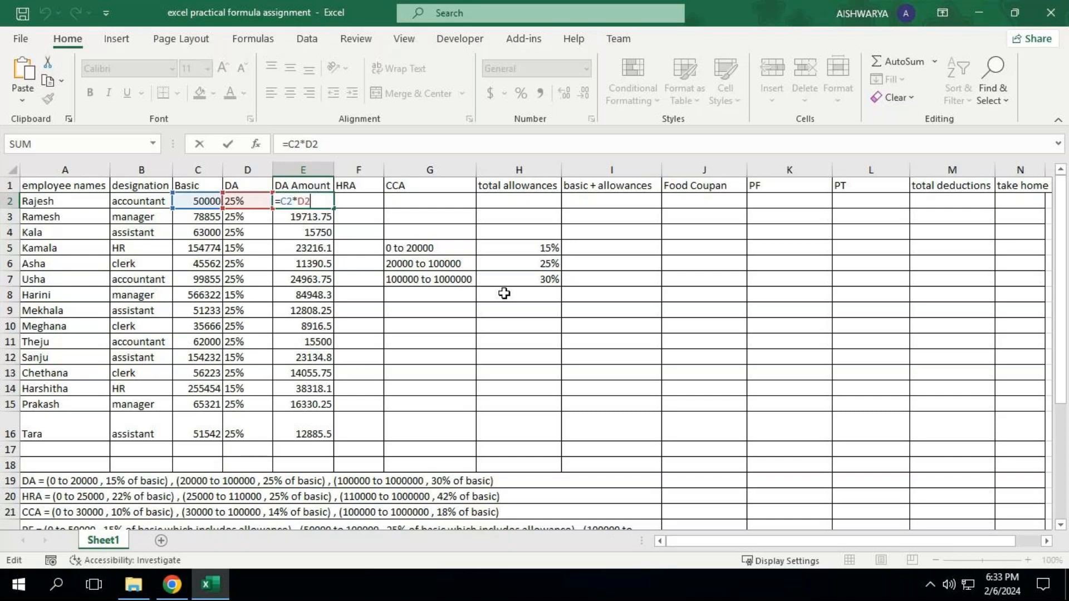
key("Return")
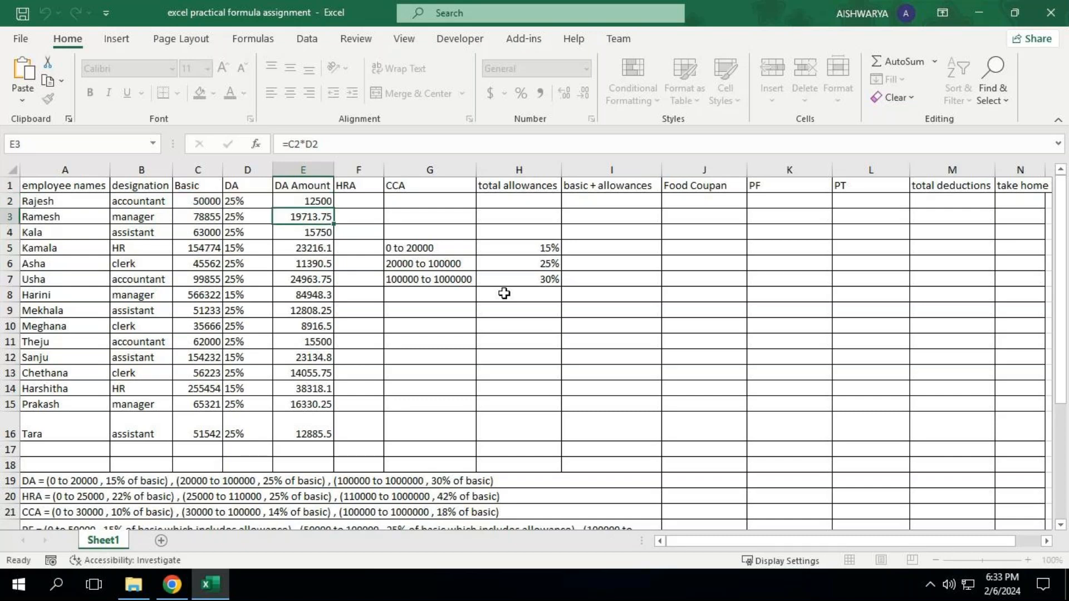
left_click(293, 202)
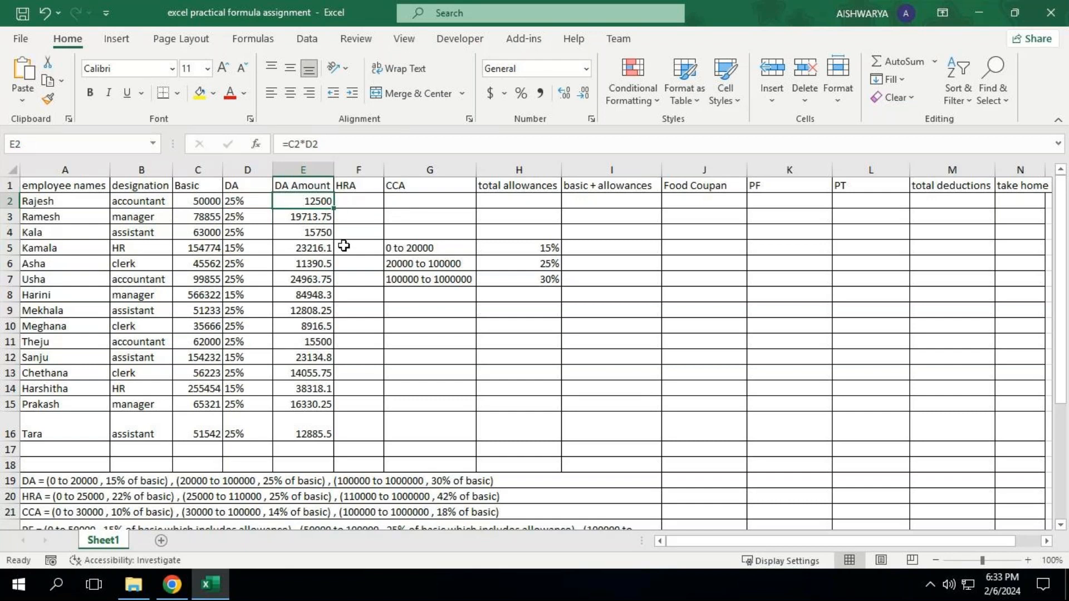
Set the basic salary in C10 to 12000 so that row's DA recalculates.
left_click(198, 327)
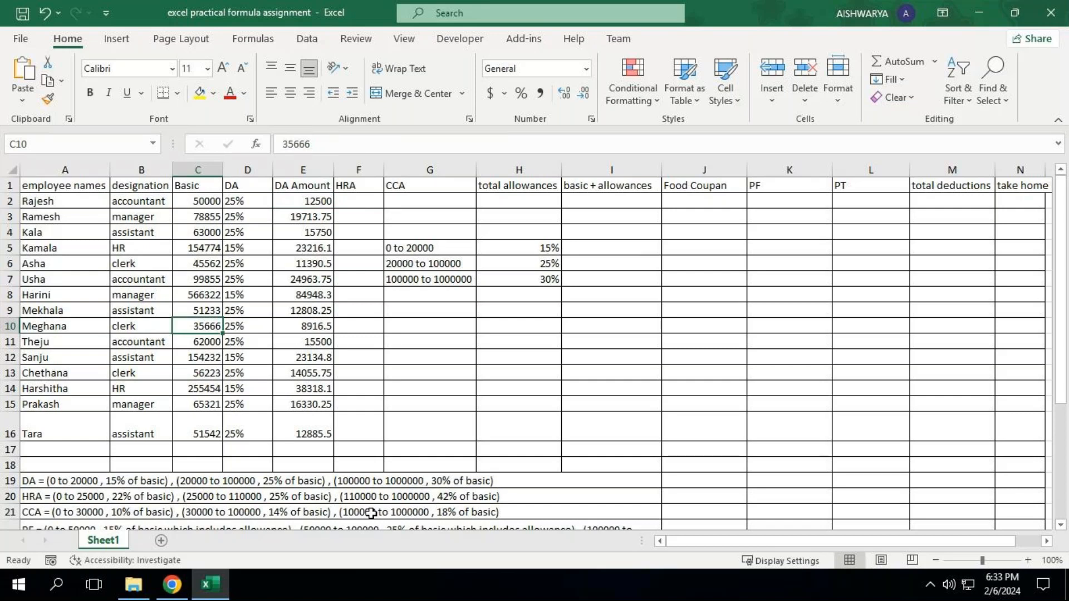
type("12000")
key("Return")
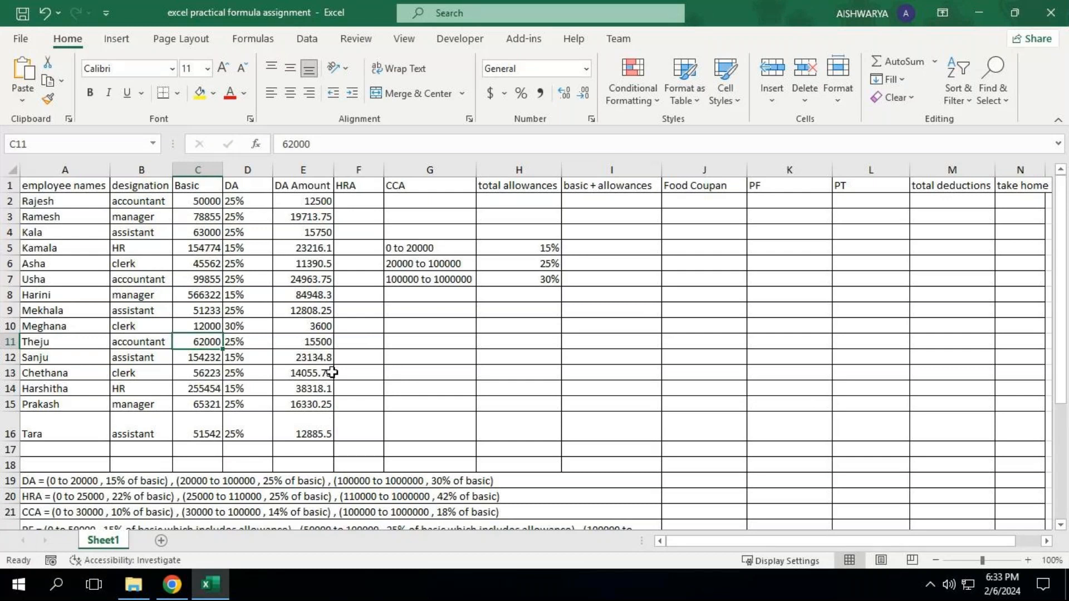
double_click(246, 202)
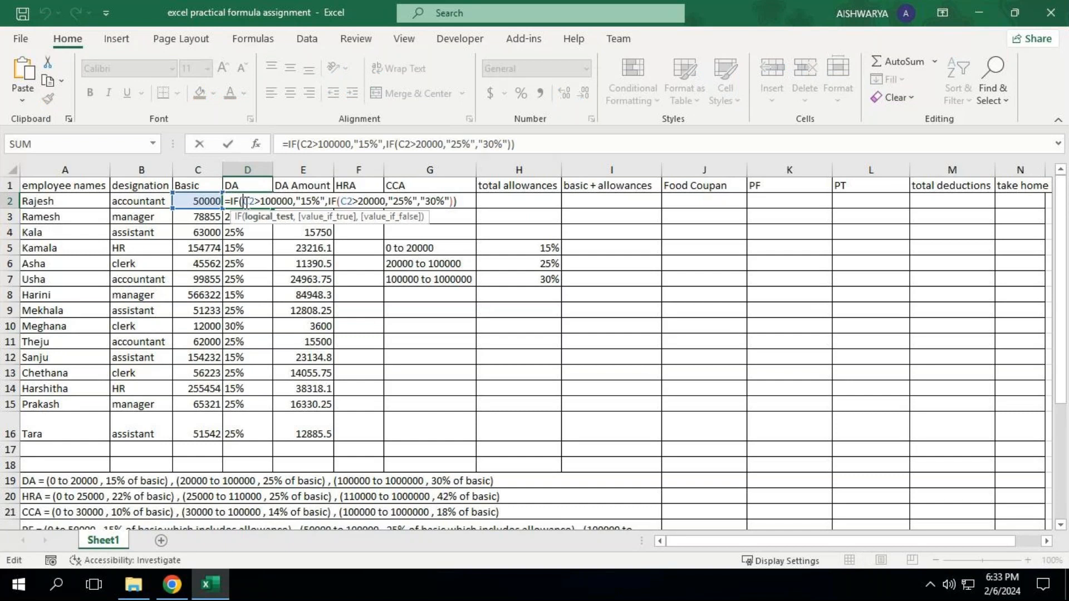
Edit D2's formula so the top band gets "30%" and the lowest band "15%".
left_click(371, 144)
key("Left")
key("Delete")
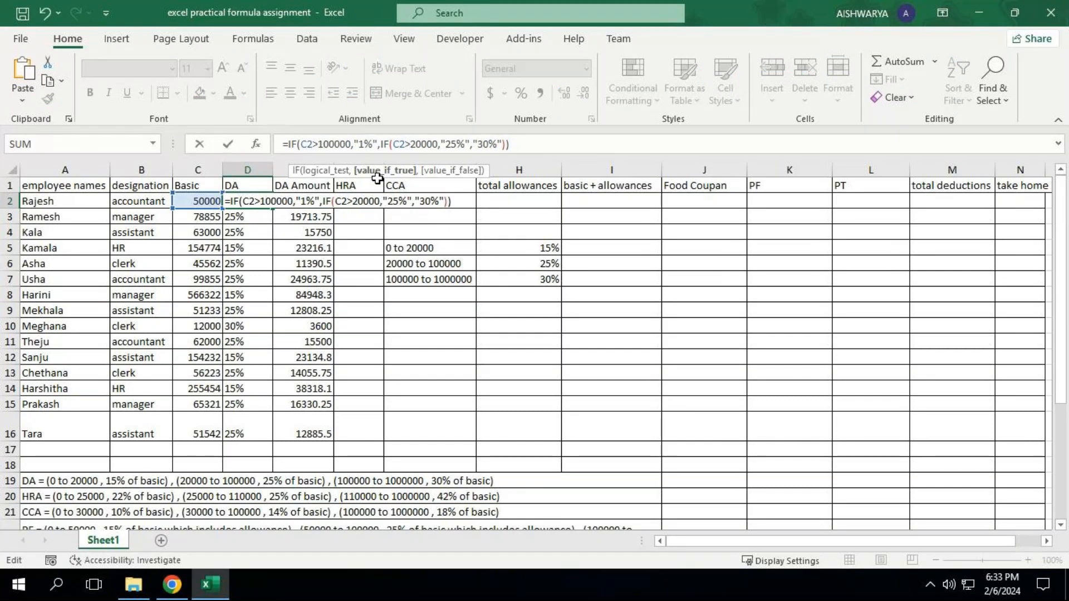
key("BackSpace")
type("30")
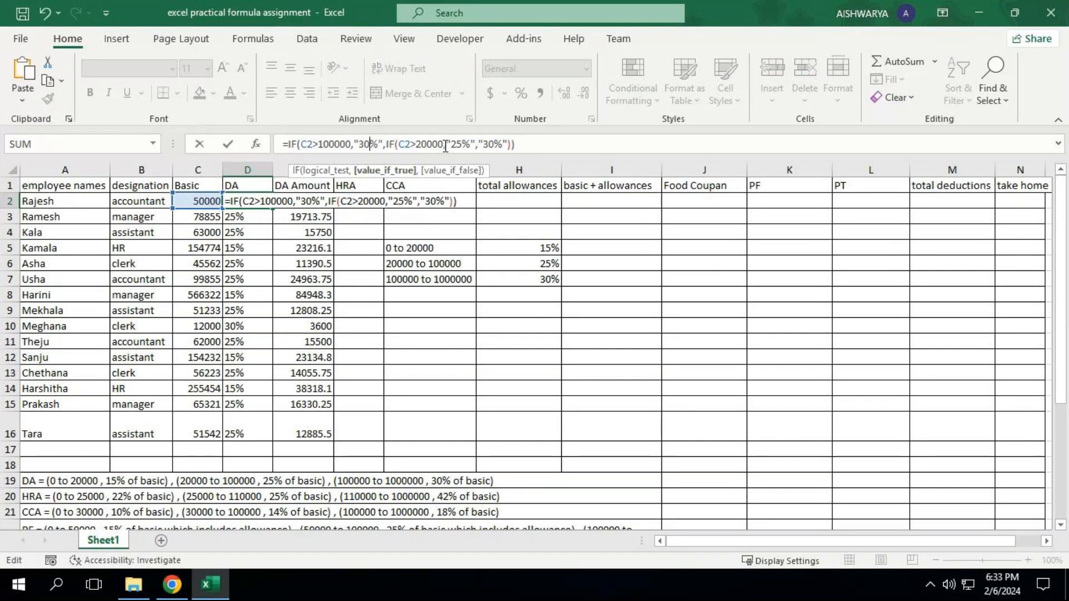
left_click(495, 143)
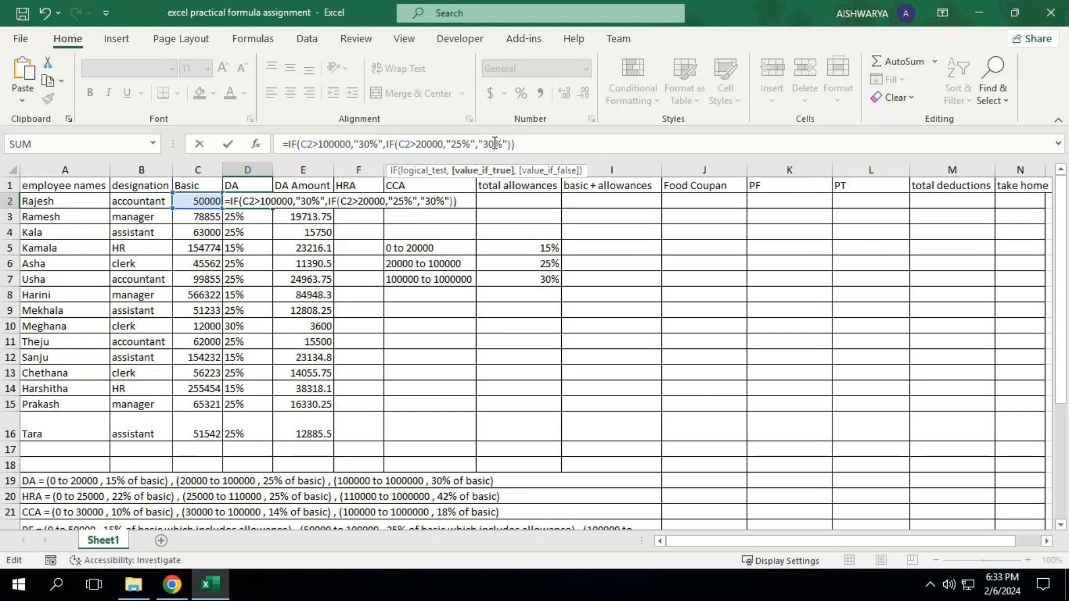
key("BackSpace")
key("BackSpace")
type("15")
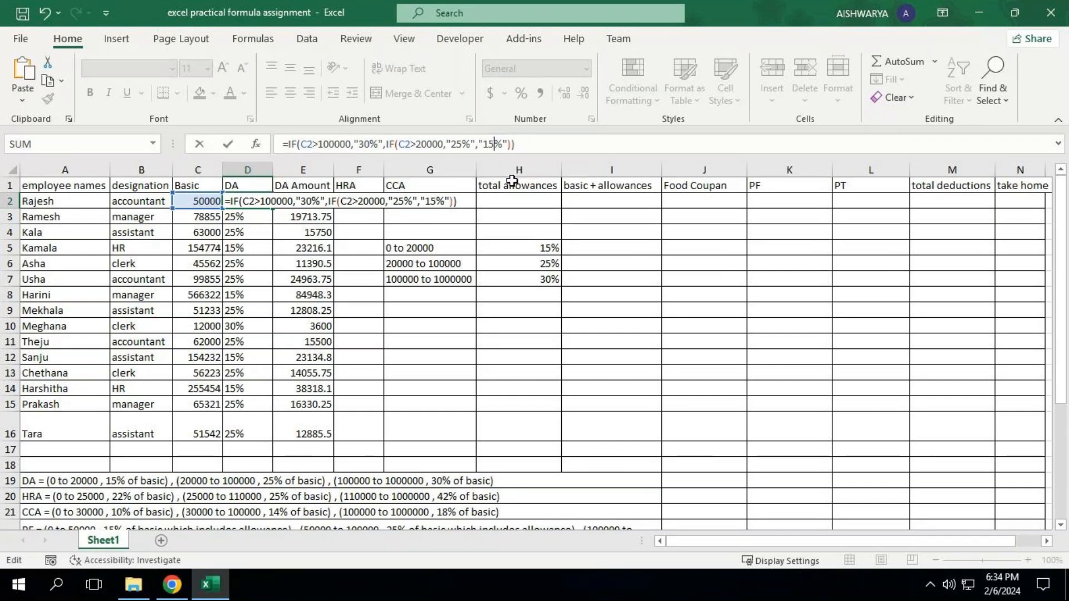
key("Return")
Fill the corrected DA formula down to D16 and reopen D2 to review it.
key("Up")
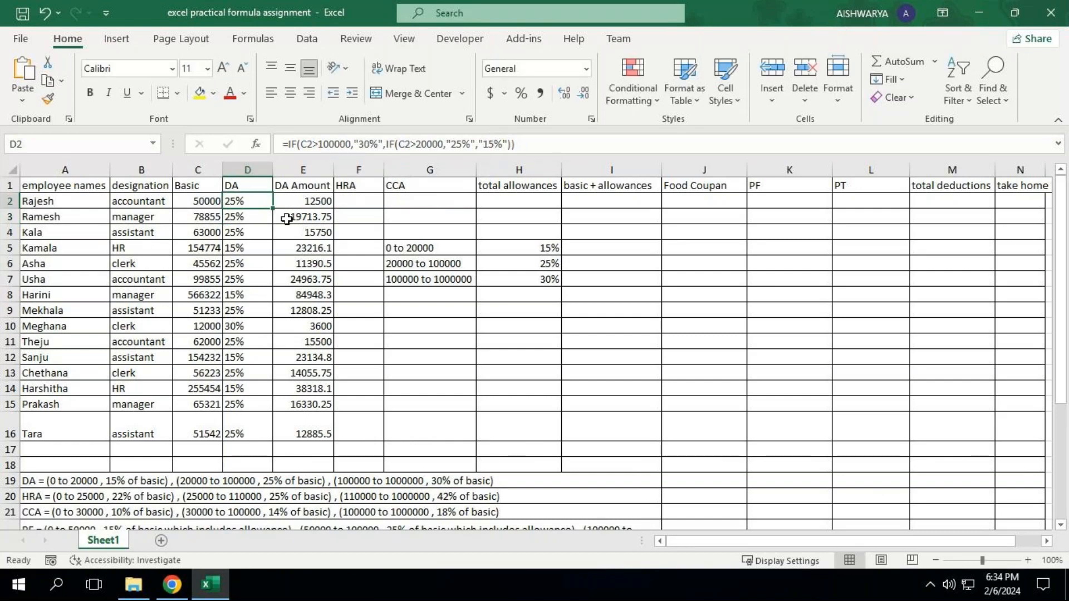
double_click(273, 209)
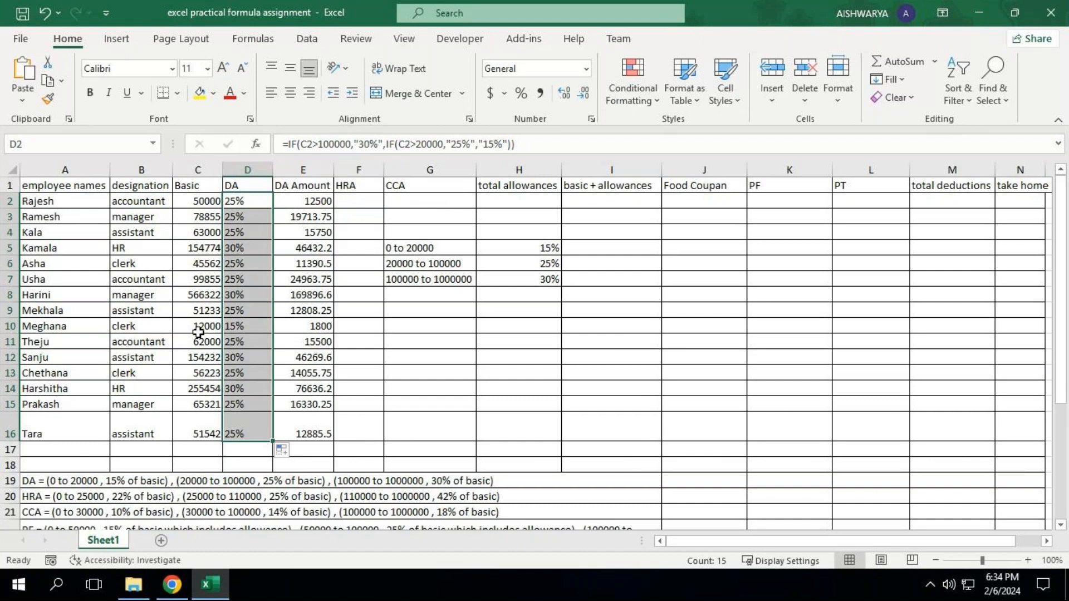
left_click(251, 205)
double_click(249, 203)
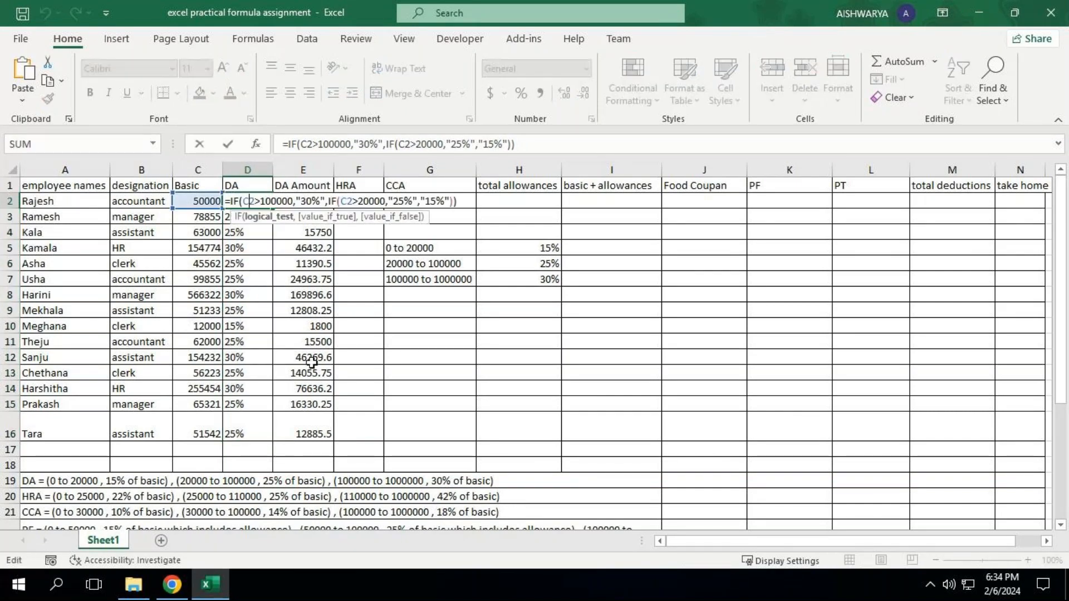
key("End")
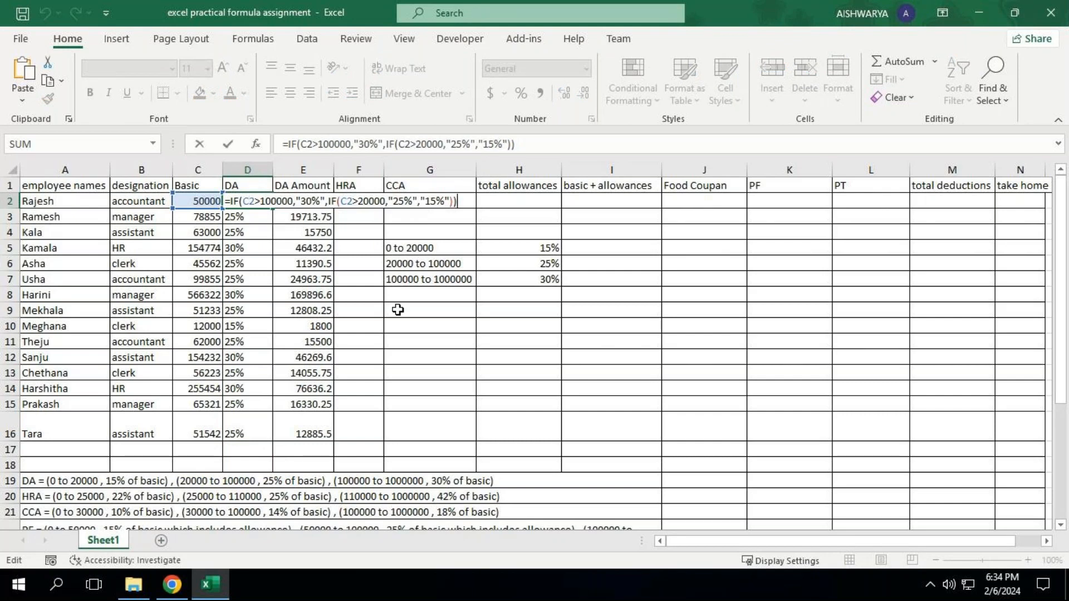
left_click(295, 278)
Zoom the sheet to 160%, scroll back to column A and display D2's nested IF formula.
scroll(294, 264, "up", 2, "ctrl")
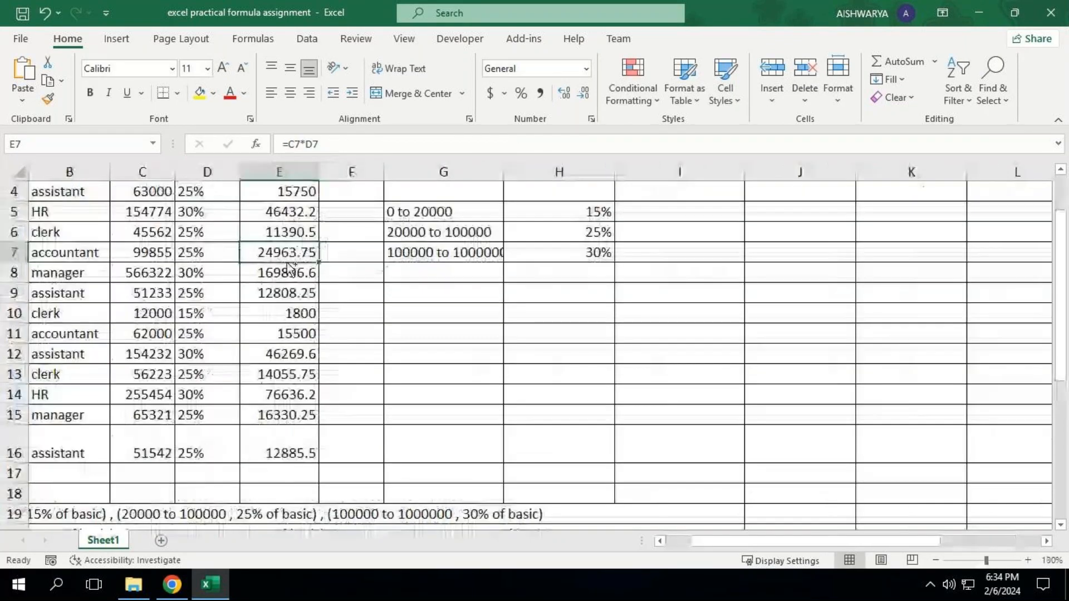
scroll(281, 273, "up", 1)
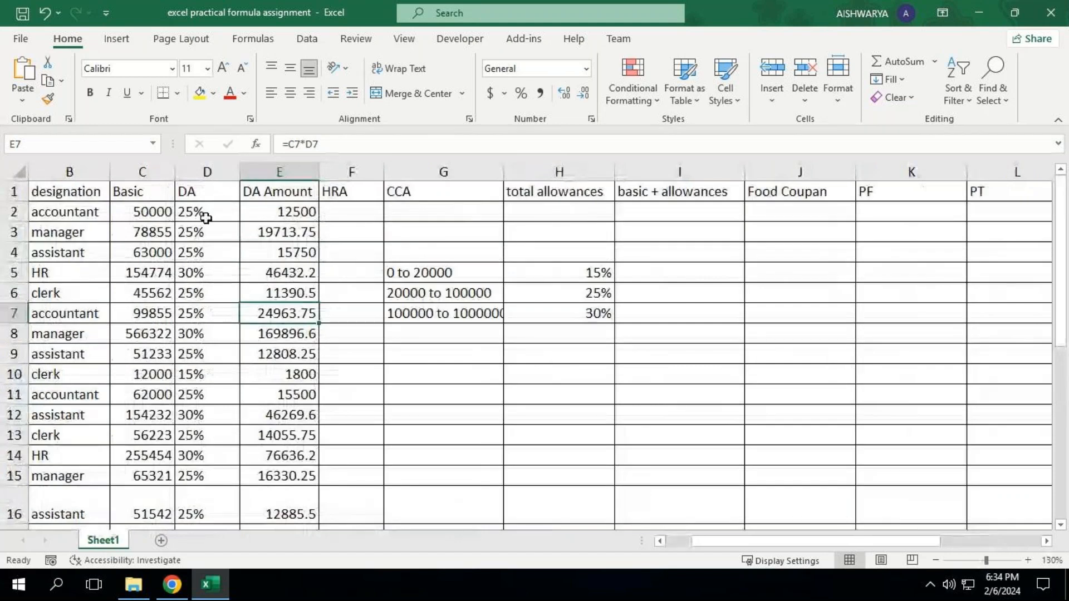
scroll(210, 267, "up", 2, "ctrl")
scroll(222, 245, "up", 1)
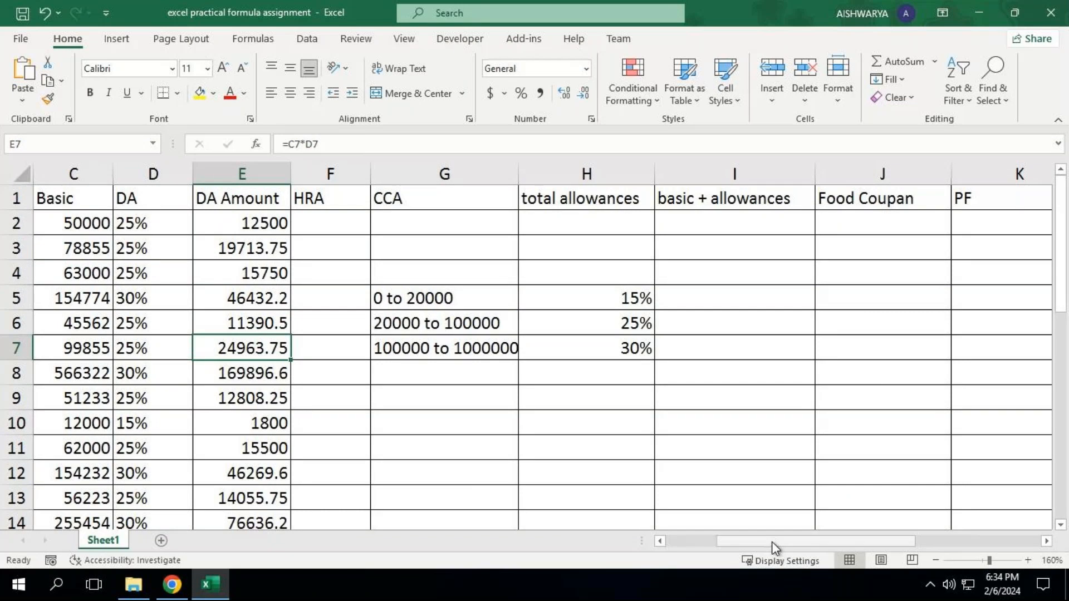
left_click_drag(771, 543, 721, 543)
left_click(371, 223)
double_click(371, 223)
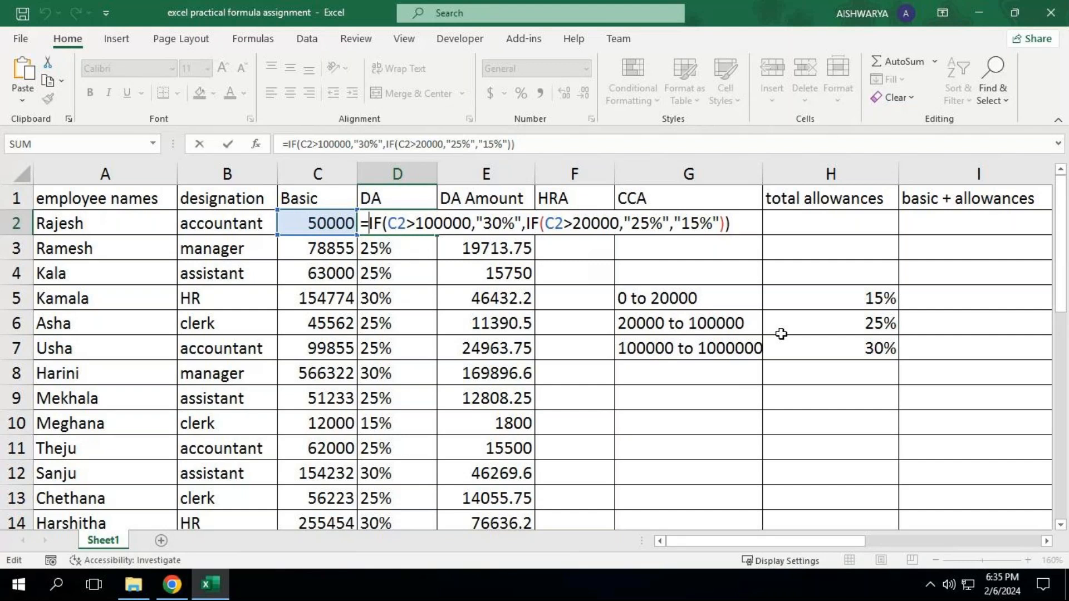
Confirm the DA formula in D2 and fill it down the whole DA column.
key("Return")
left_click(423, 230)
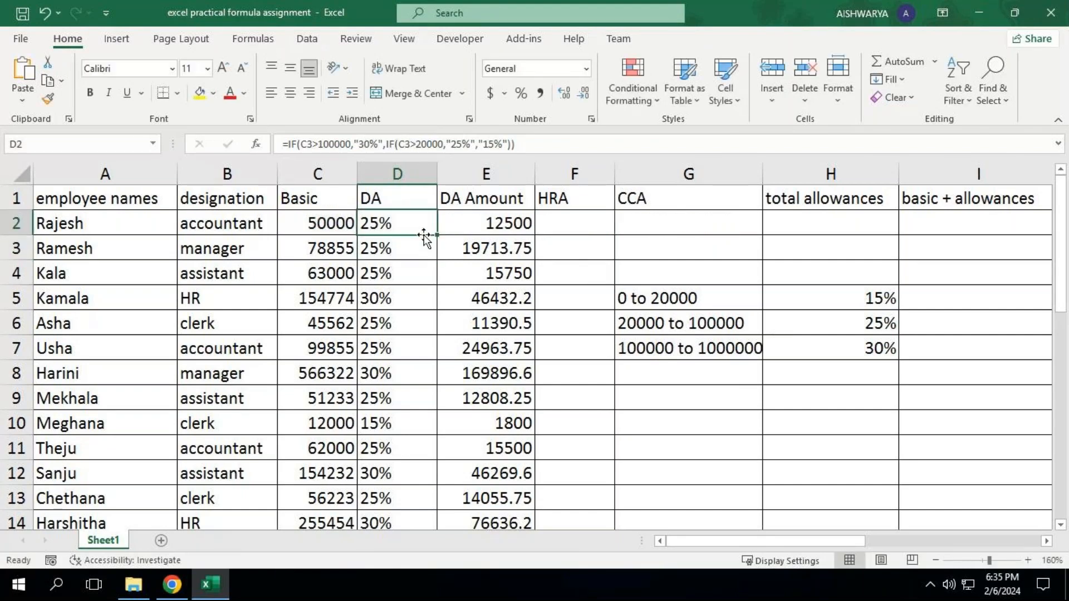
left_click_drag(438, 237, 438, 237)
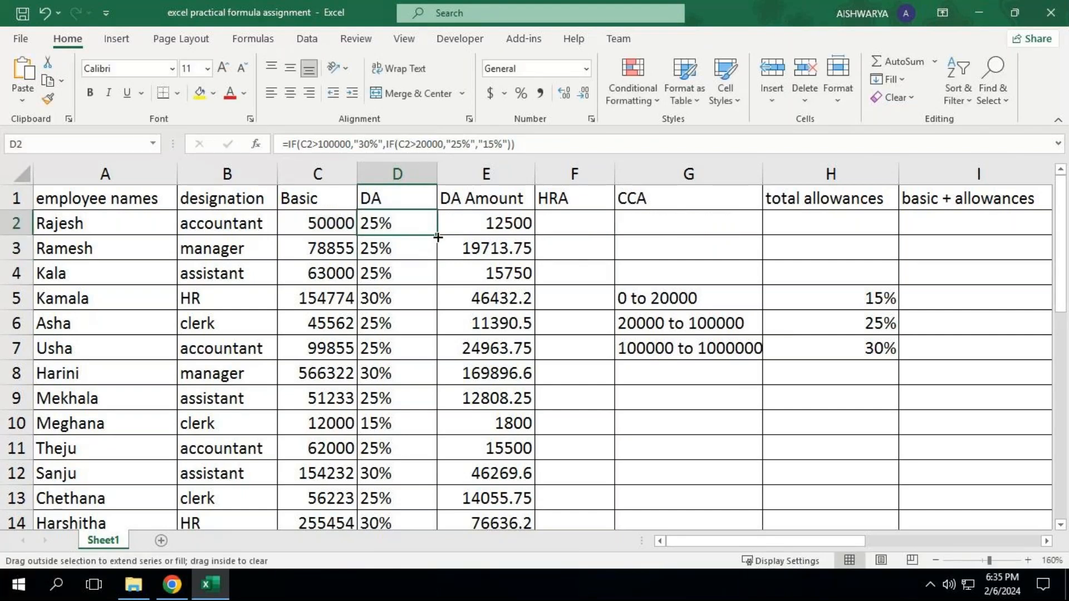
double_click(439, 237)
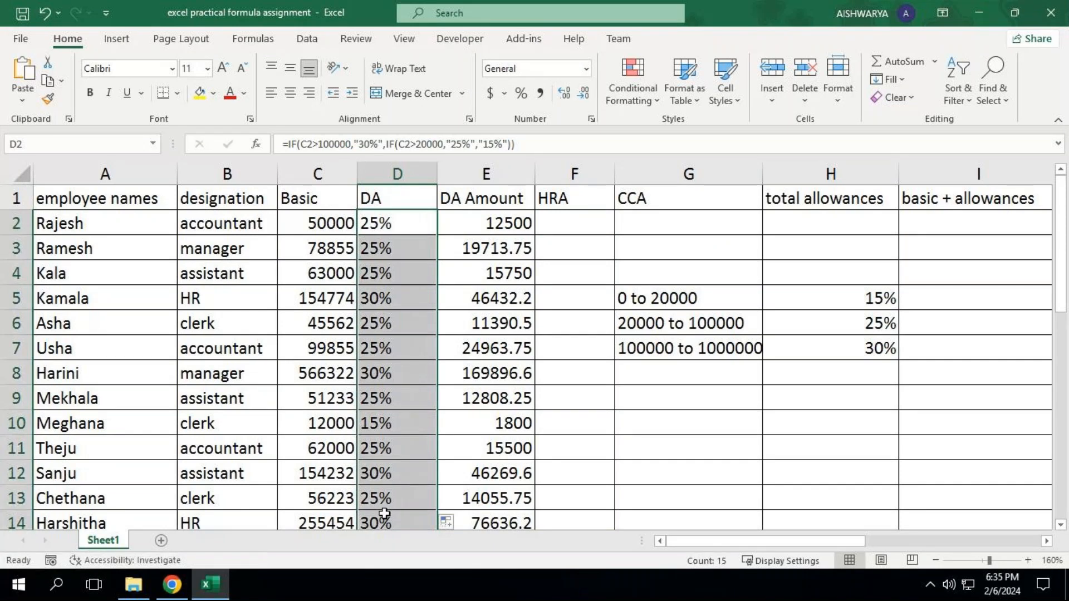
scroll(385, 514, "down", 1)
scroll(401, 494, "up", 1)
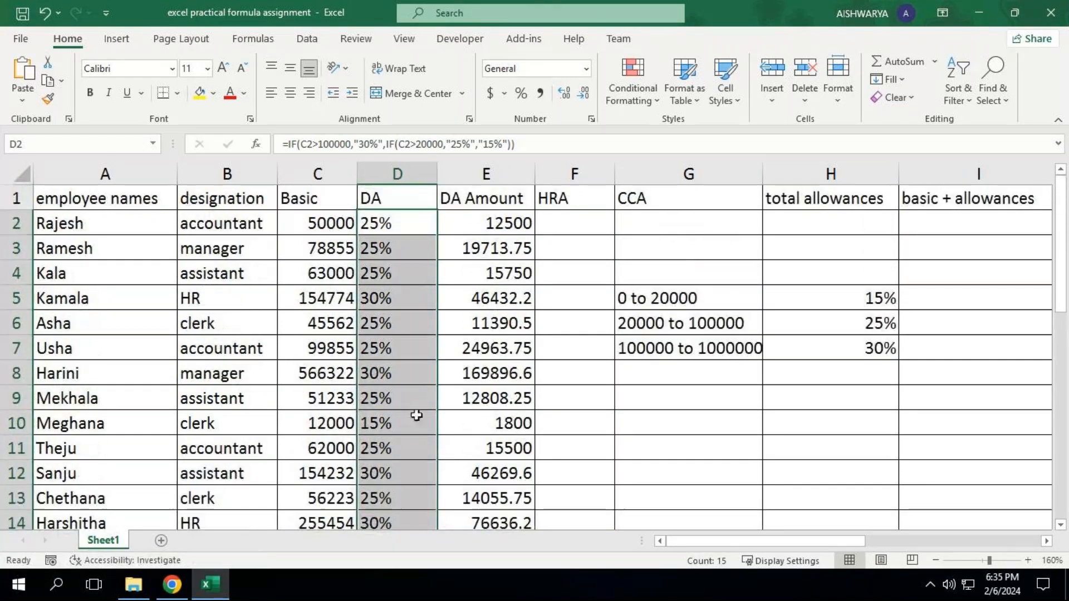
Check that DA Amount in E2 is =C2*D2, Basic times DA.
left_click(484, 225)
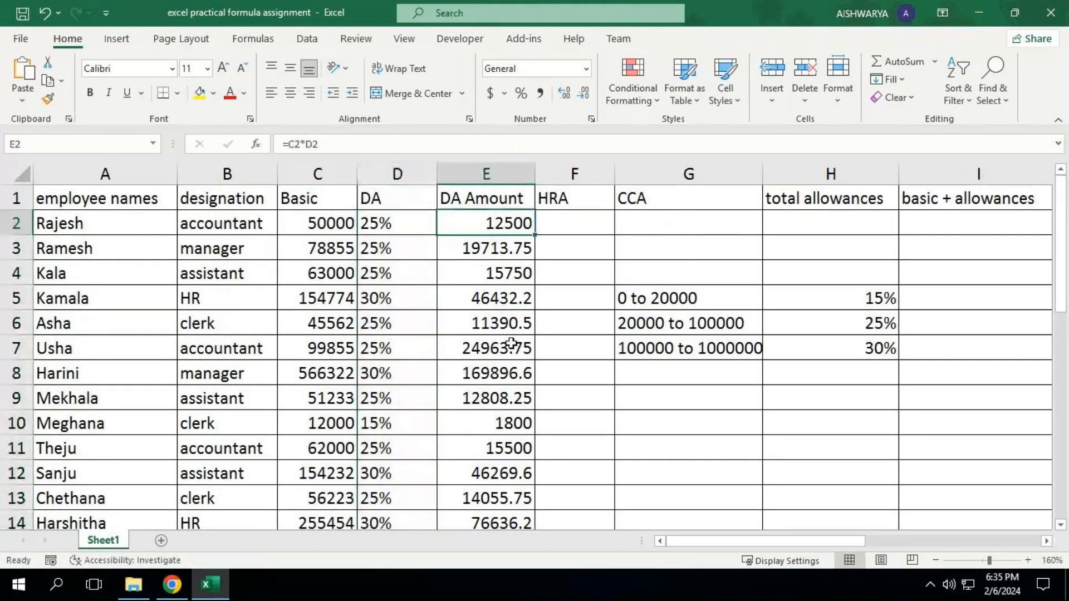
key("F2")
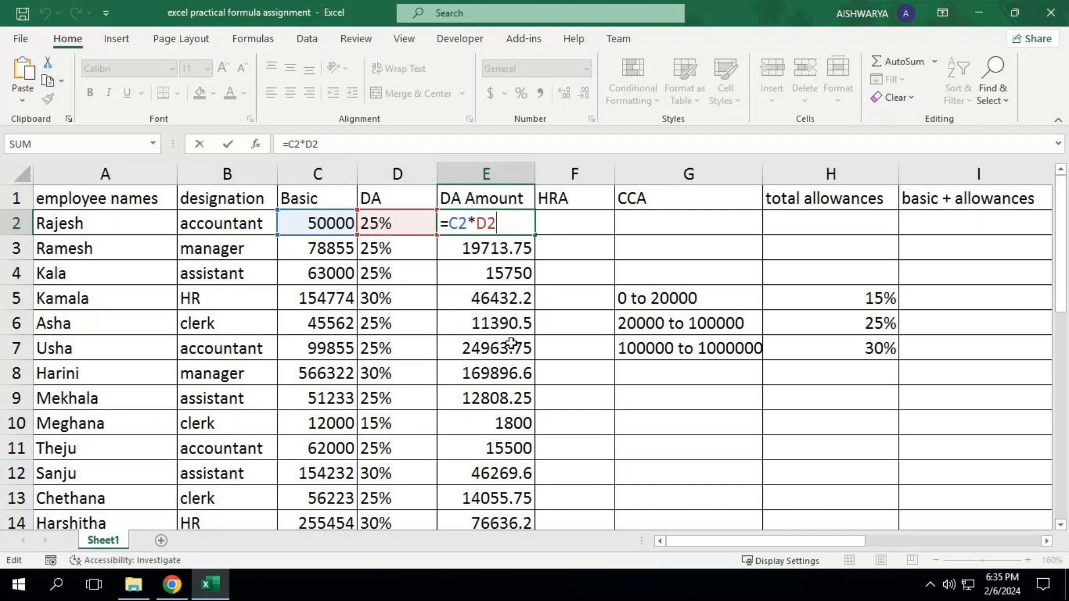
key("Return")
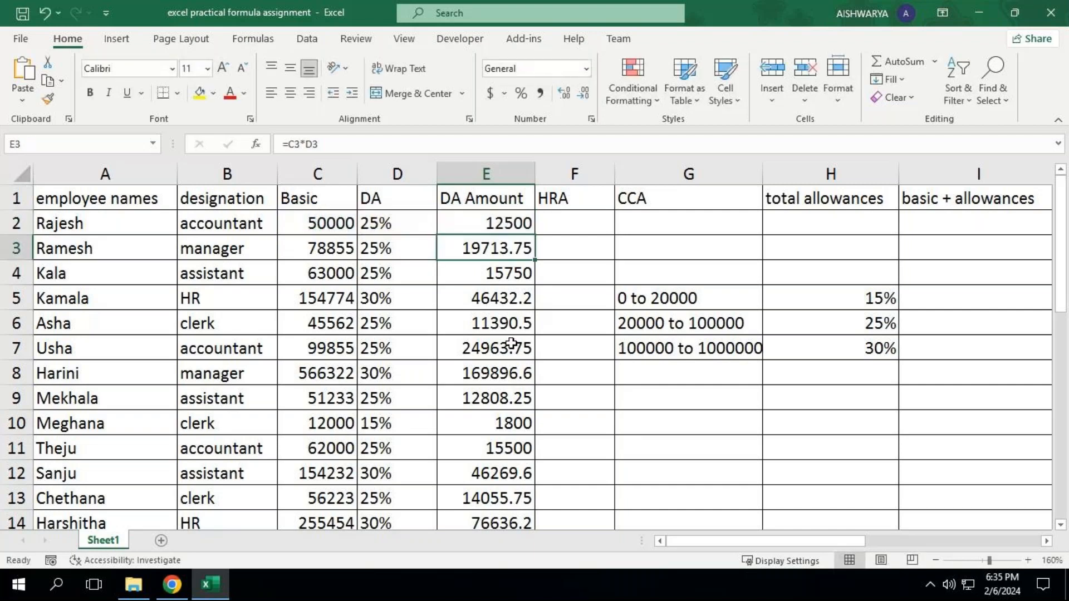
key("Up")
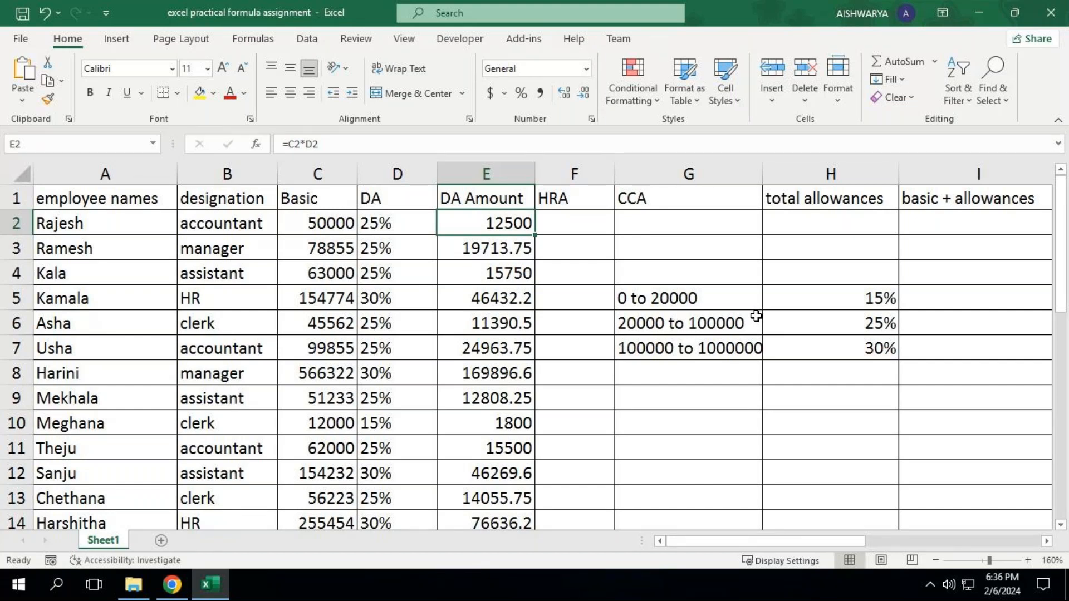
Close the excel practical formula assignment workbook without saving and switch to the browser.
left_click(1050, 12)
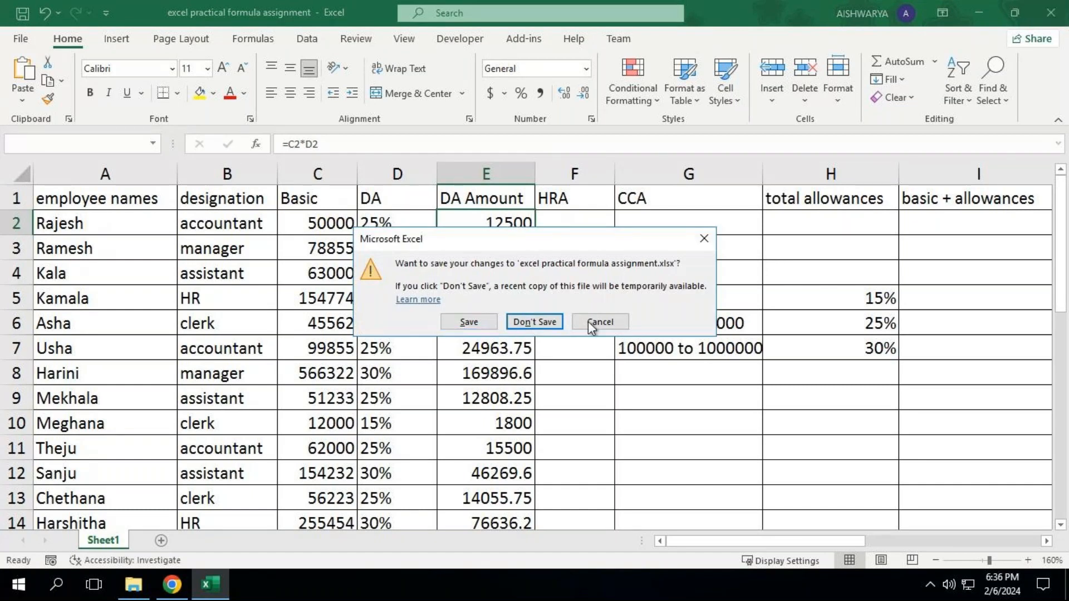
left_click(544, 328)
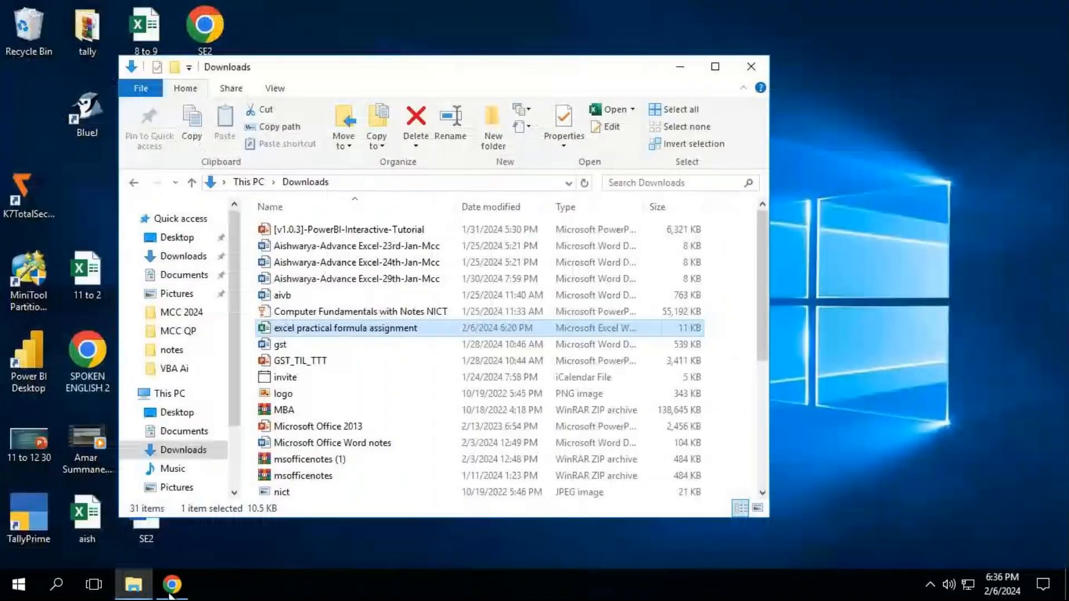
left_click(169, 590)
Drag excel practical formula assignment.xlsx from Downloads into the WhatsApp group chat, send it, and minimise Chrome.
left_click(185, 18)
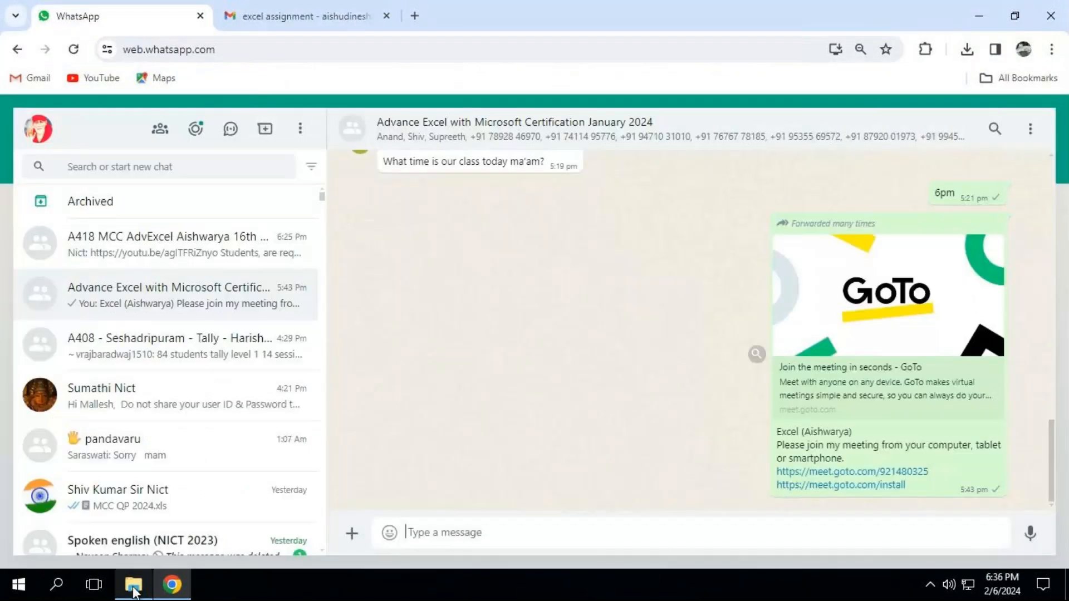
left_click(134, 590)
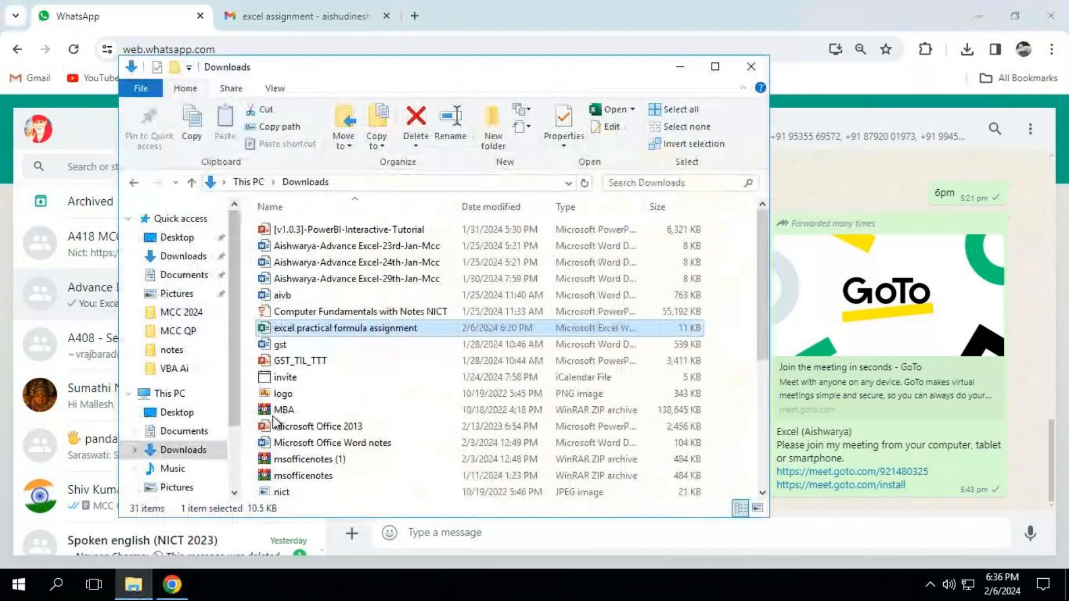
left_click_drag(352, 332, 909, 439)
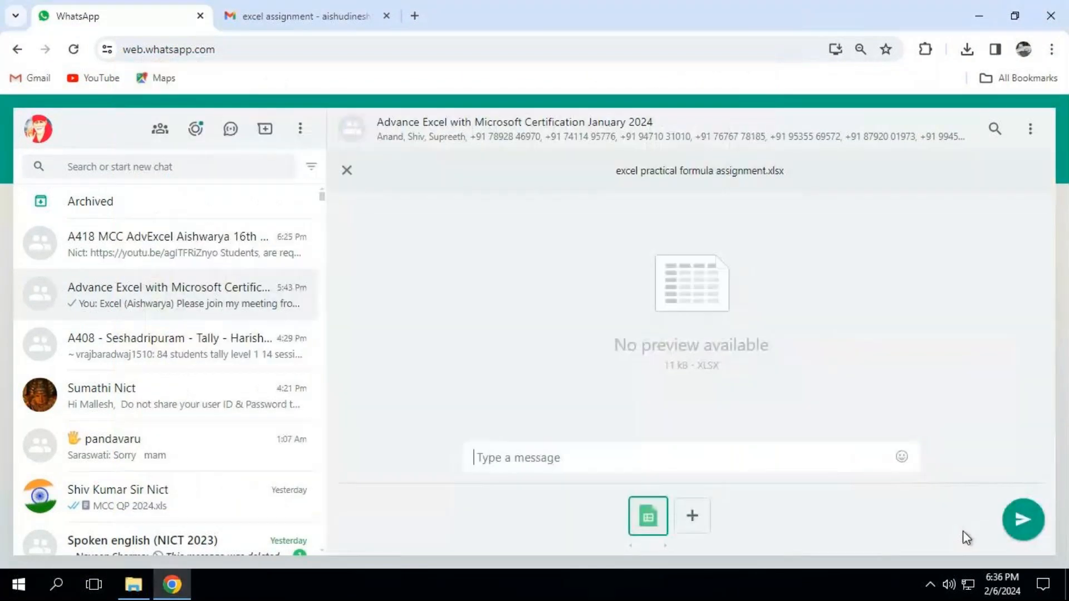
left_click(1014, 522)
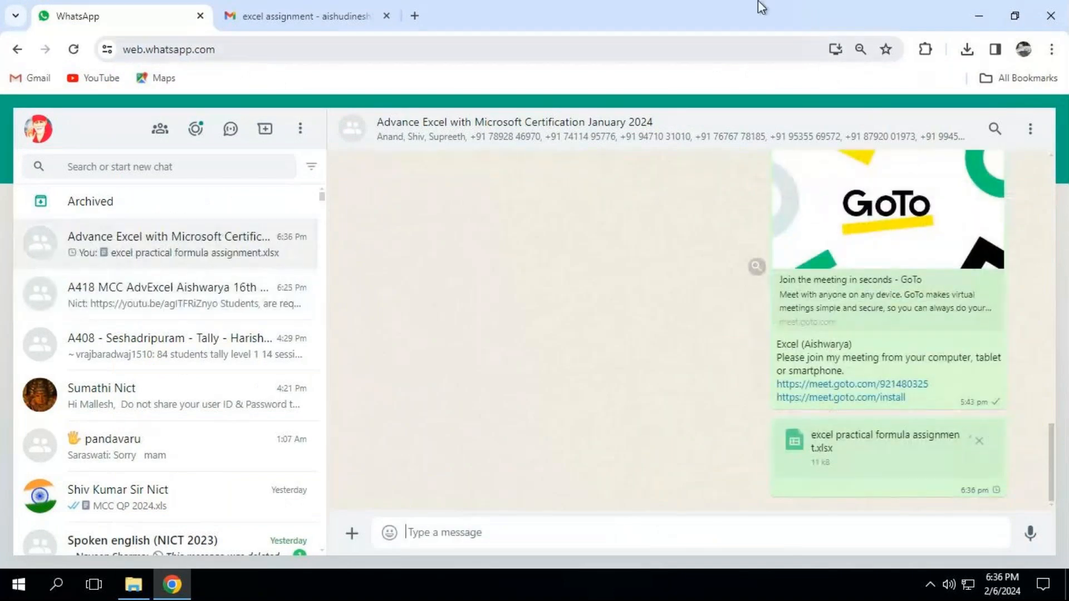
left_click(980, 9)
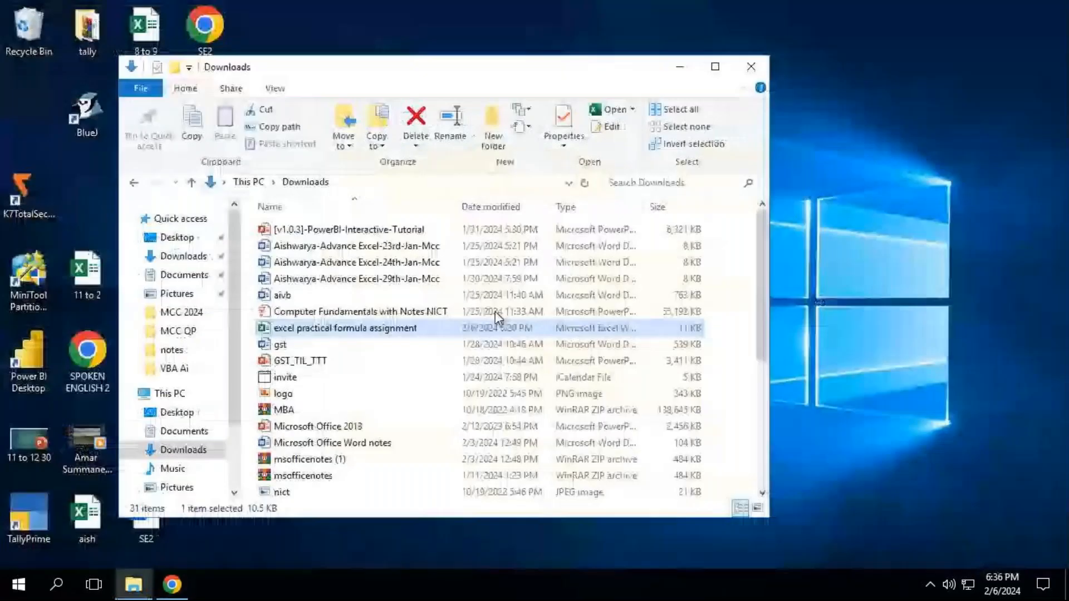
Close the Downloads folder, launch Excel through Run with 'excel', and start a blank workbook.
left_click(751, 66)
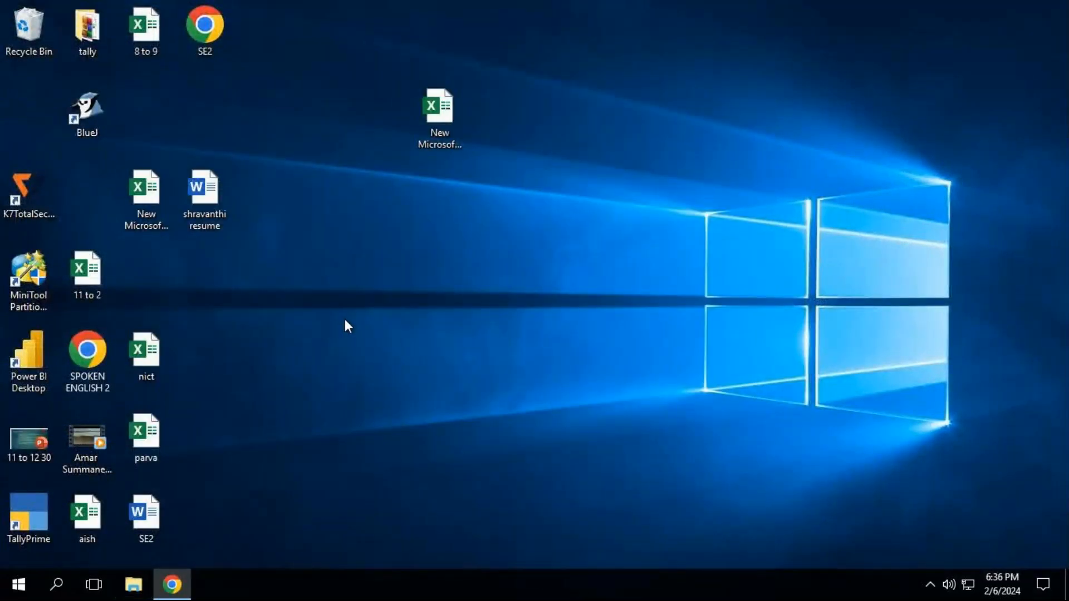
key("super+r")
type("excel")
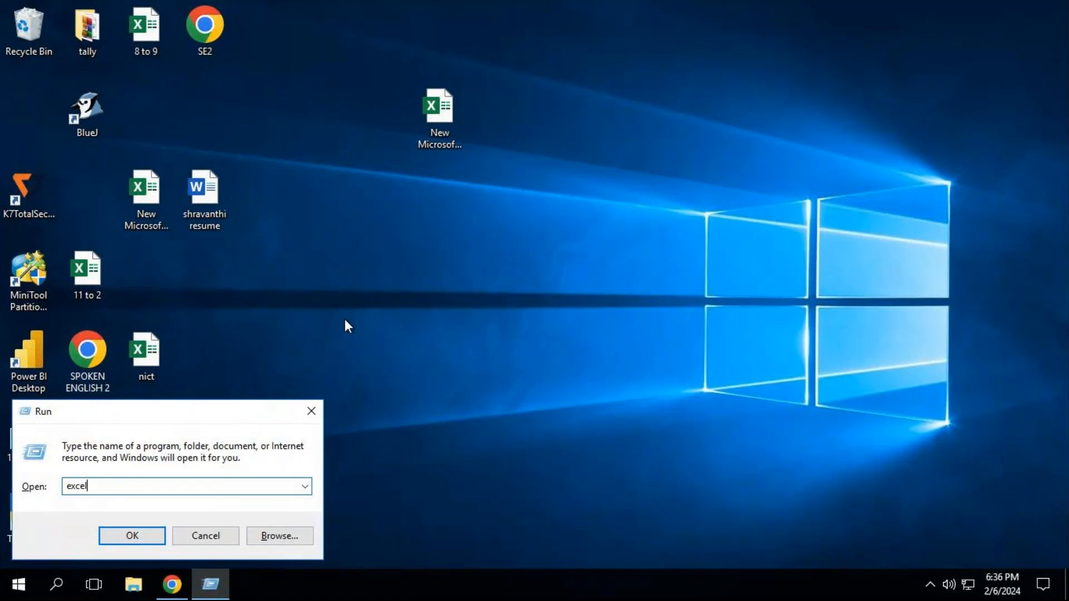
key("Return")
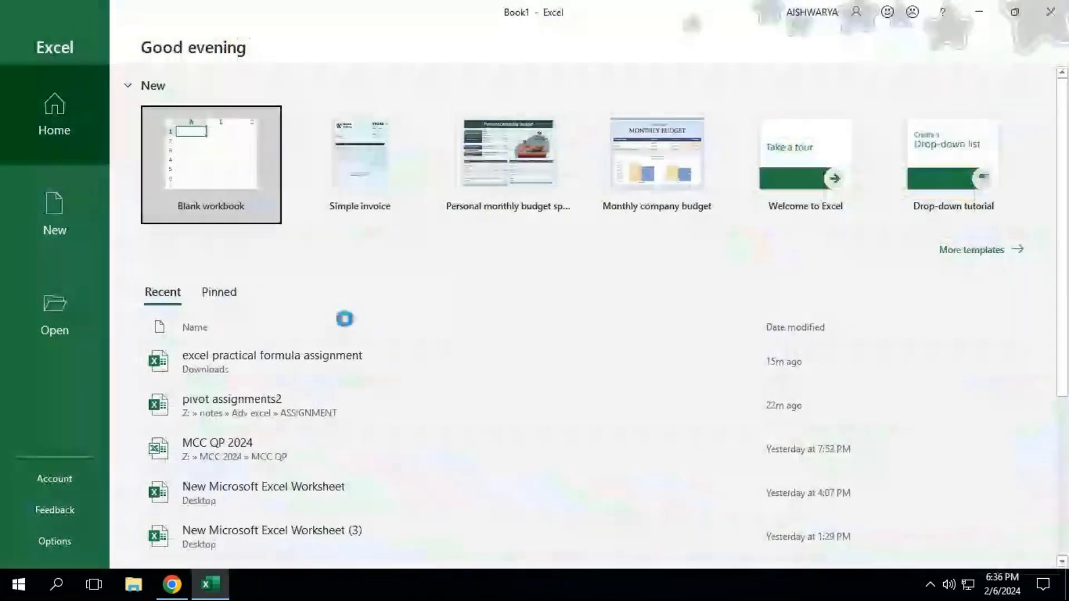
key("Return")
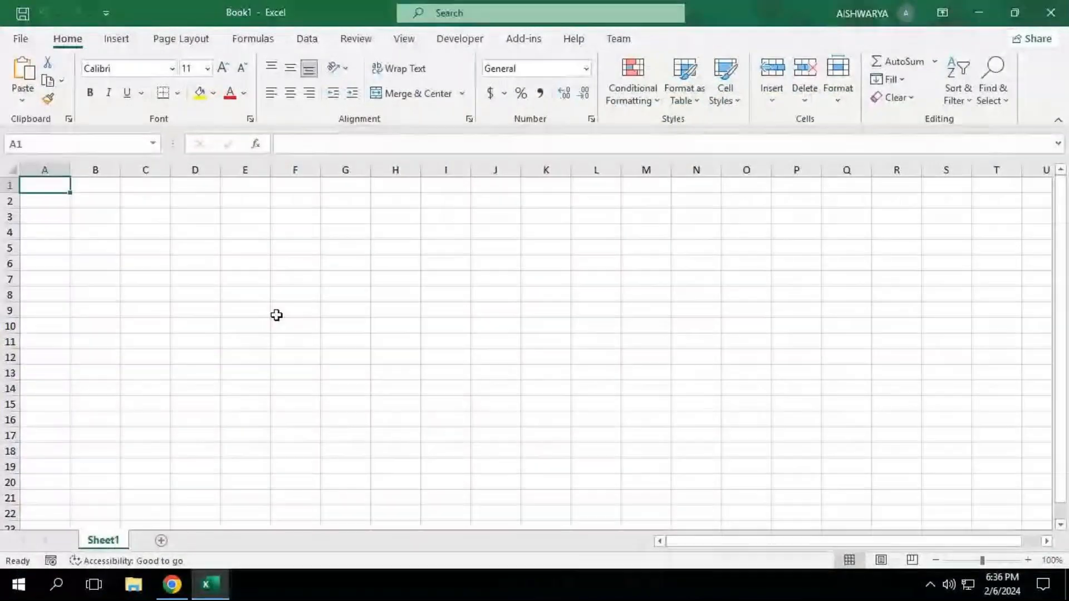
Enter the headings names, department and salary in row 1.
scroll(188, 297, "up", 2)
scroll(188, 297, "up", 2)
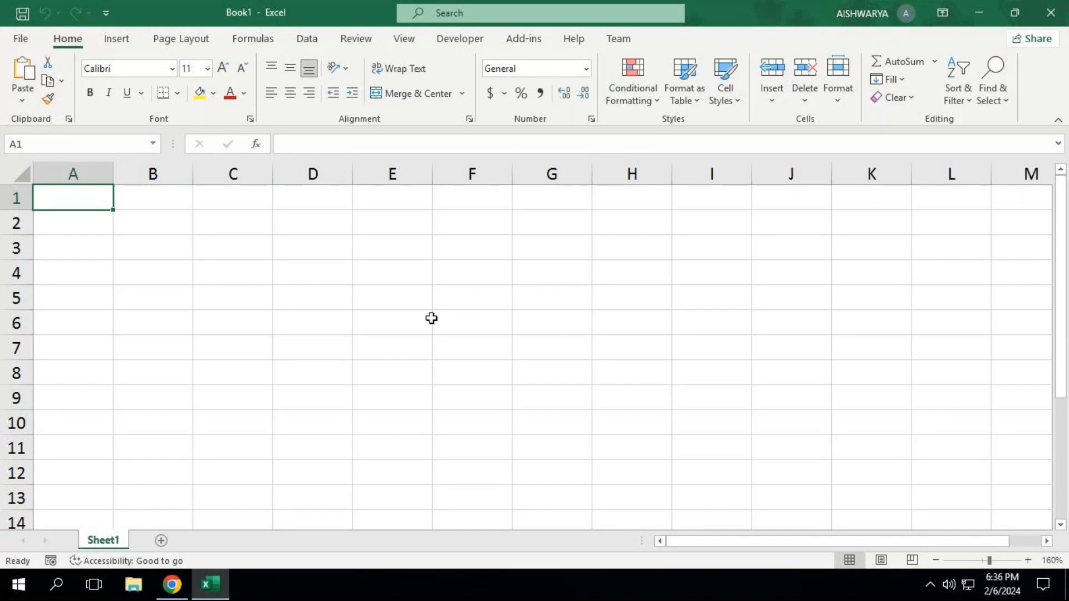
type("names")
key("Tab")
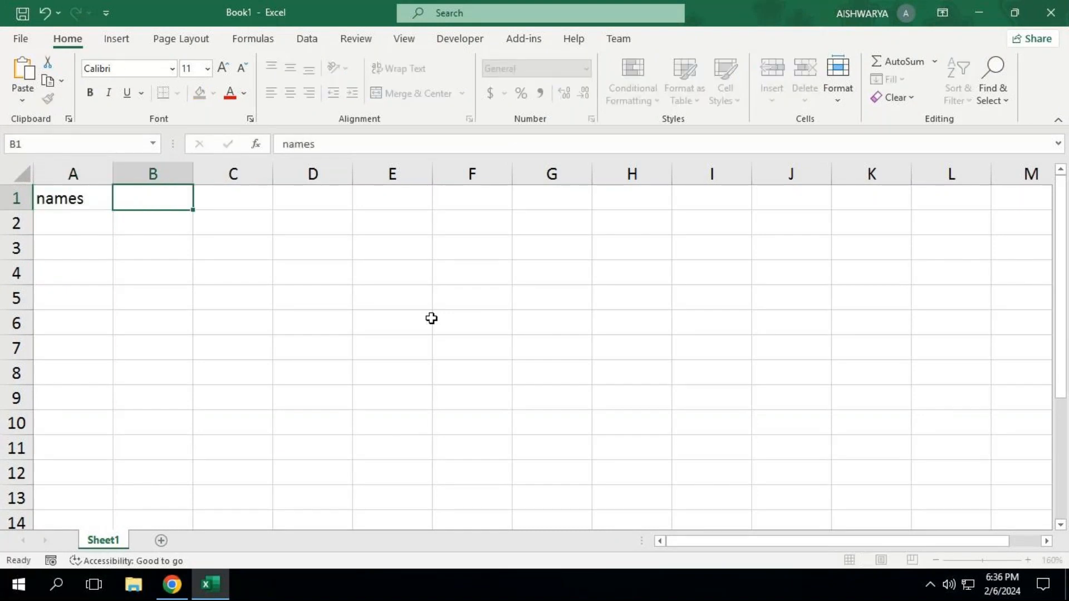
type("department")
key("Tab")
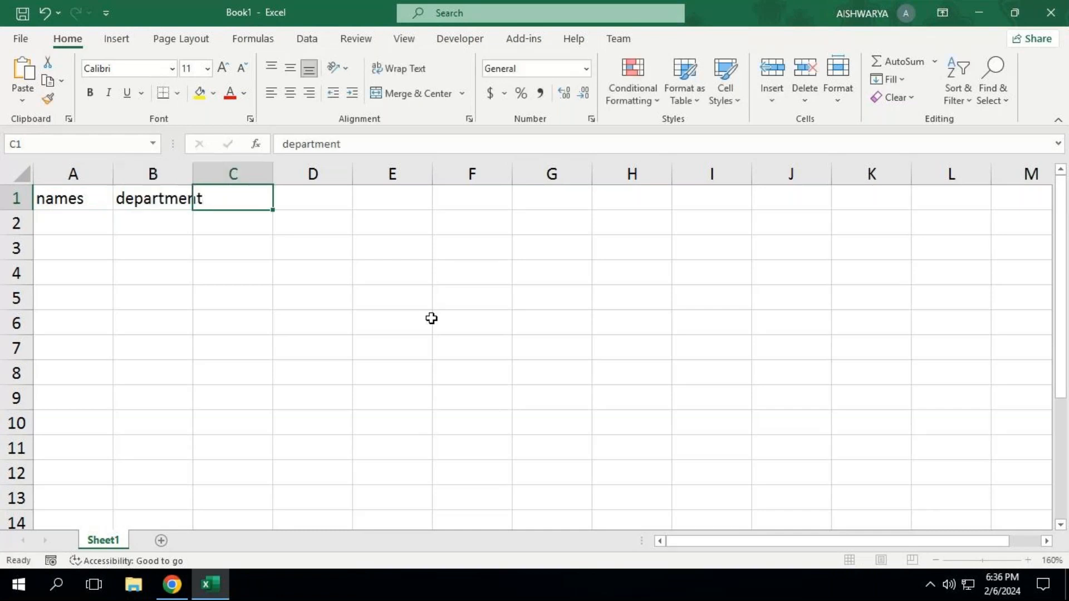
type("salary")
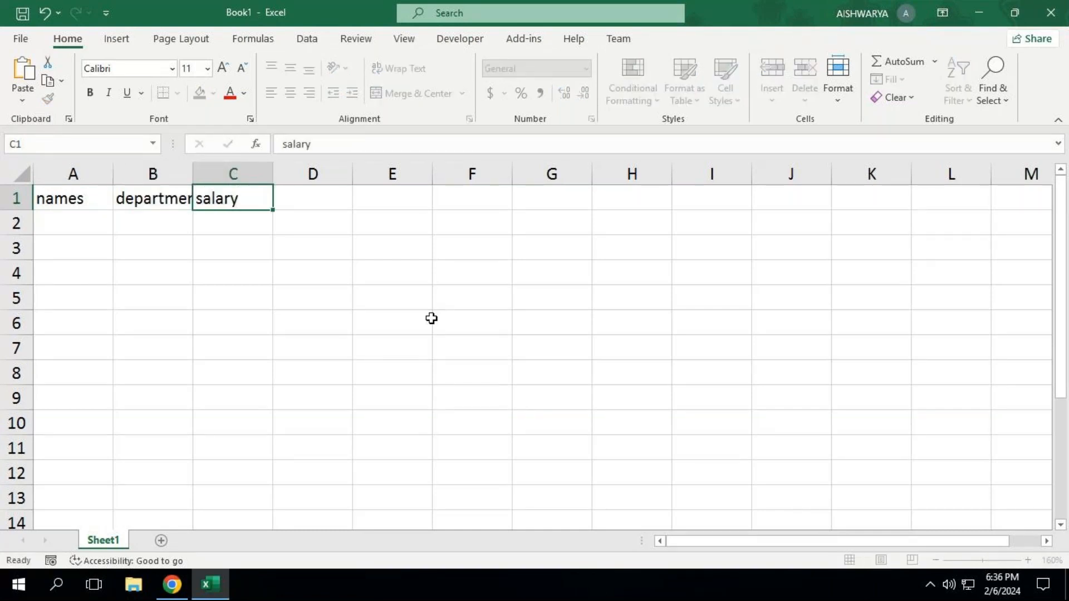
key("Return")
Enter the names kala, mala, harish, suresh, ramesh, rajesh and mallesh down column A.
type("kala")
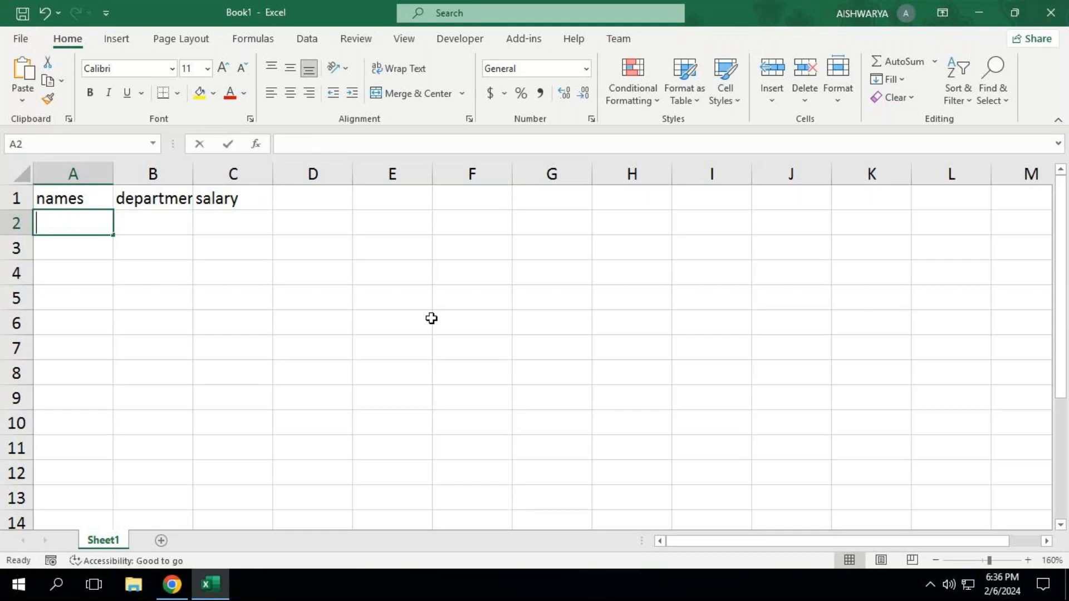
key("Return")
type("mala")
key("Return")
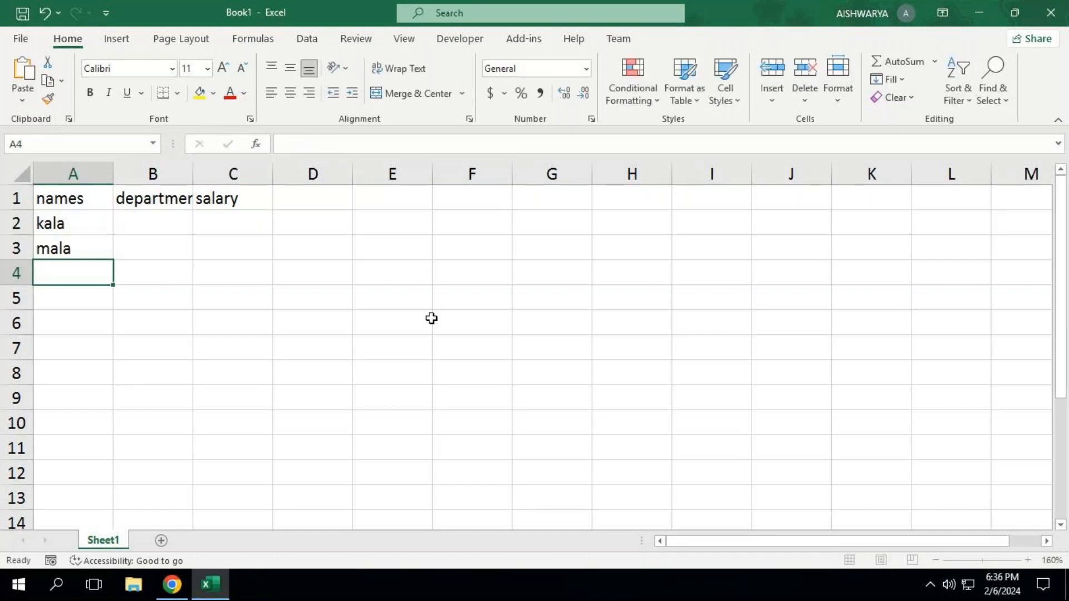
type("harish")
key("Return")
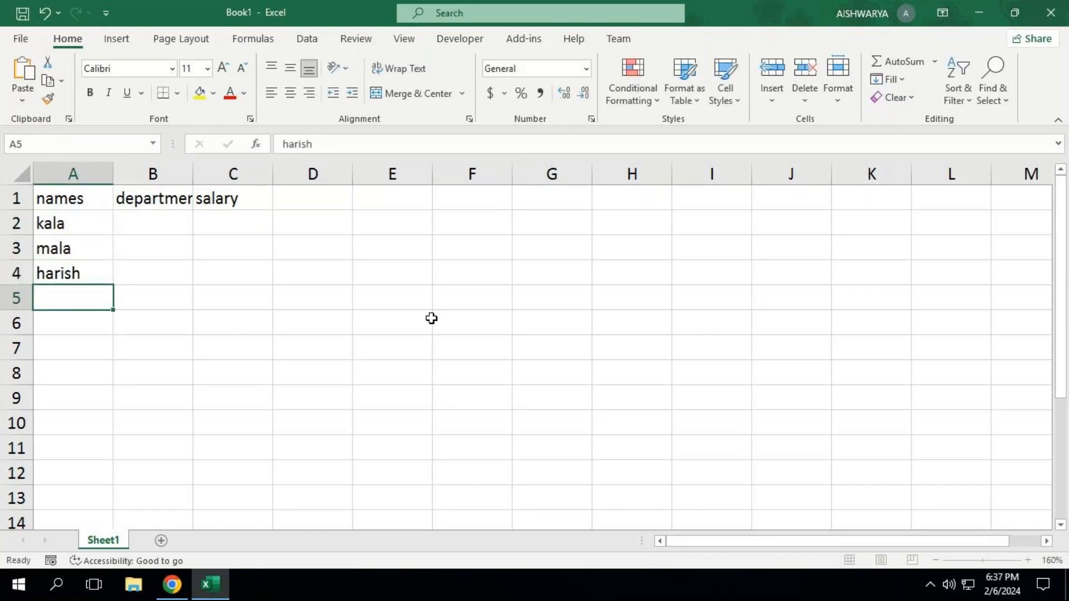
type("suresh")
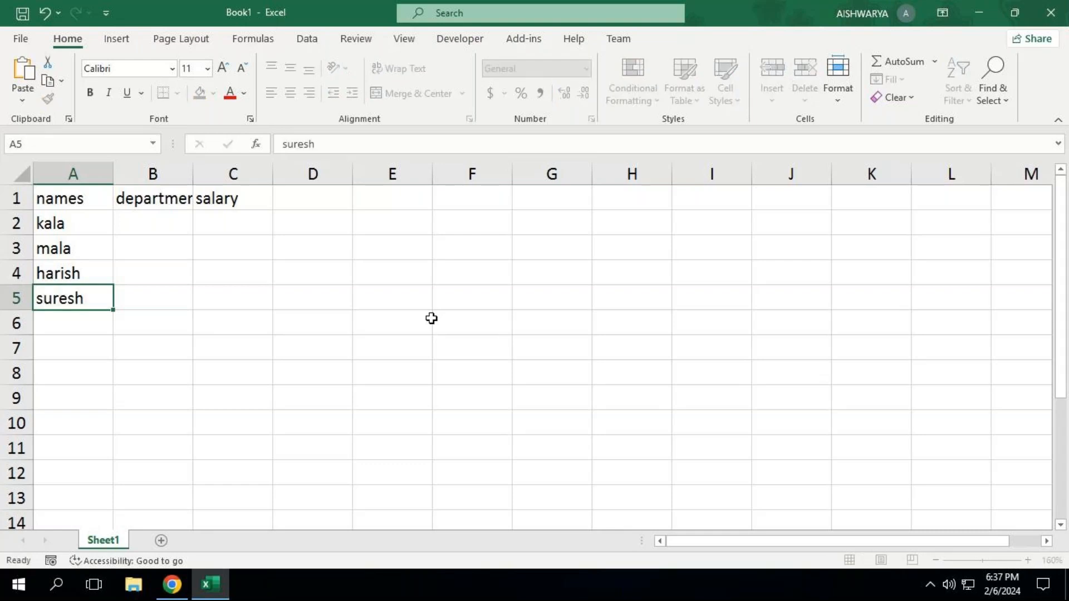
key("Return")
type("ramesh")
key("Return")
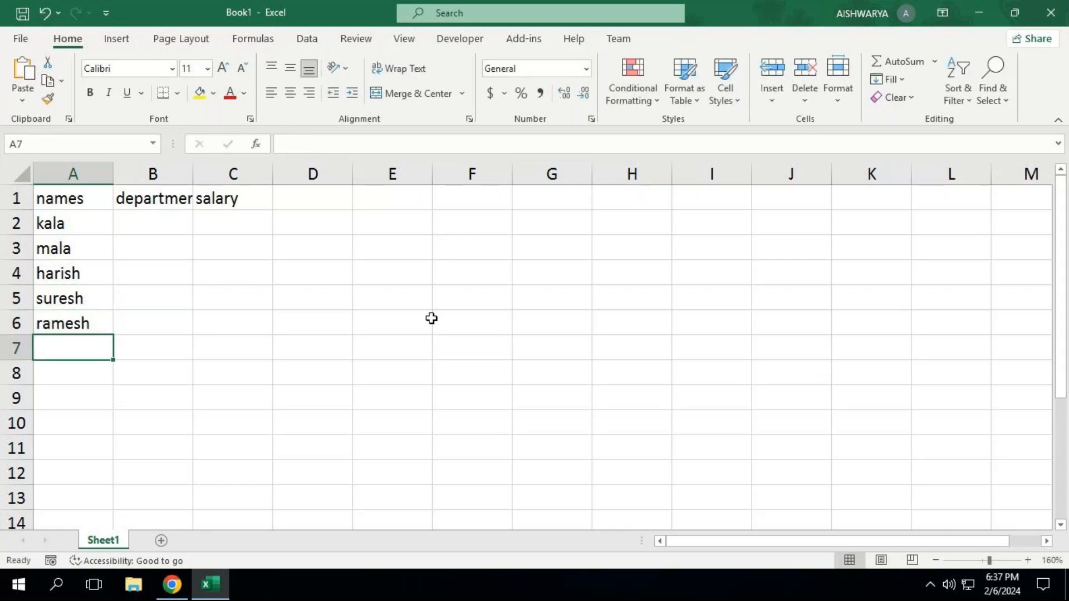
type("rajesh")
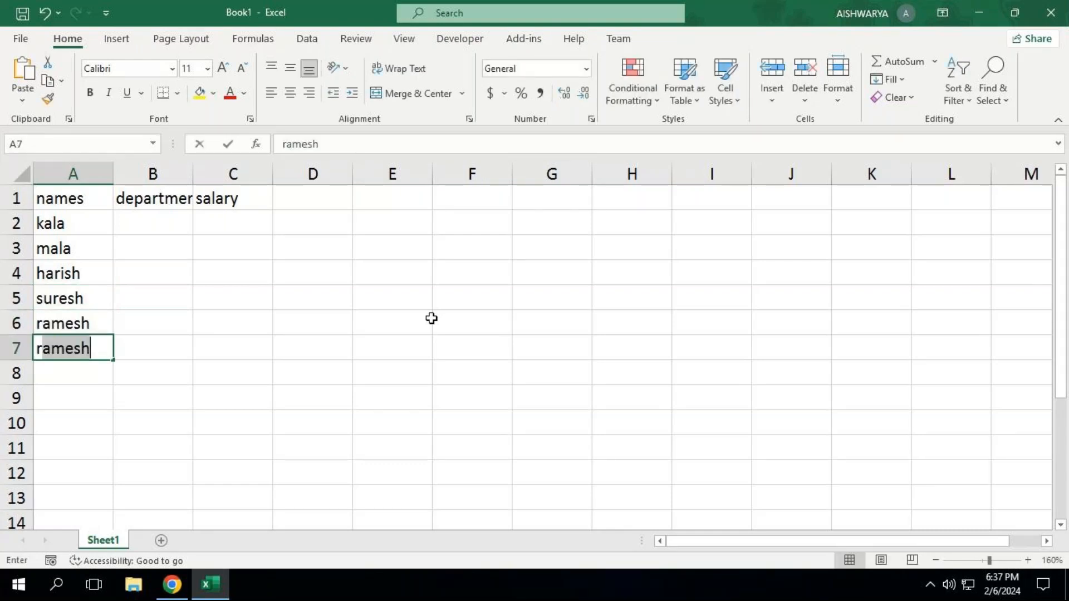
key("Return")
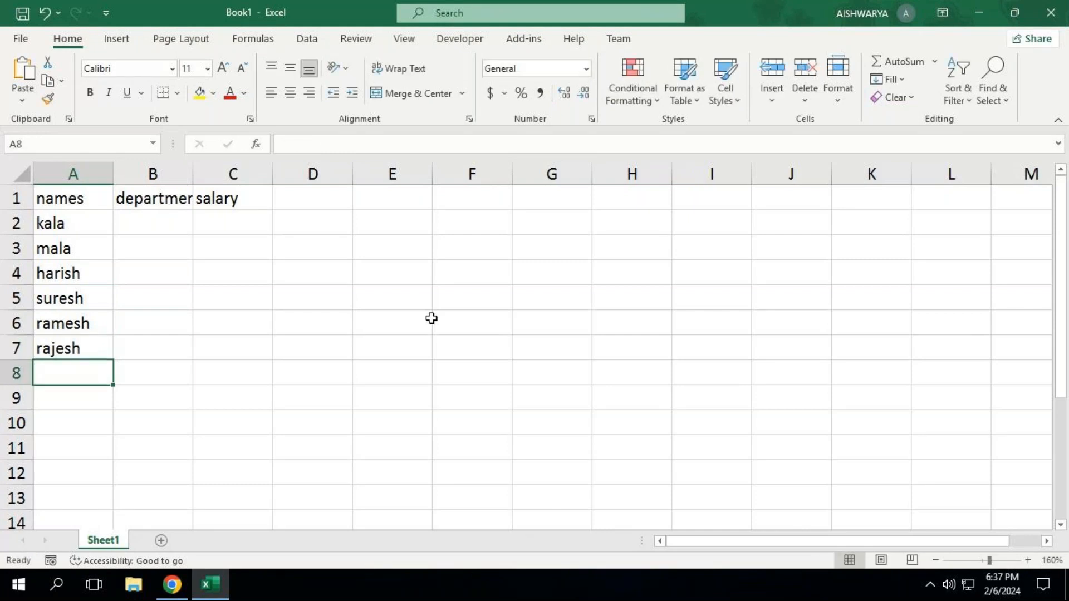
type("mallesh")
key("ctrl+Return")
key("Return")
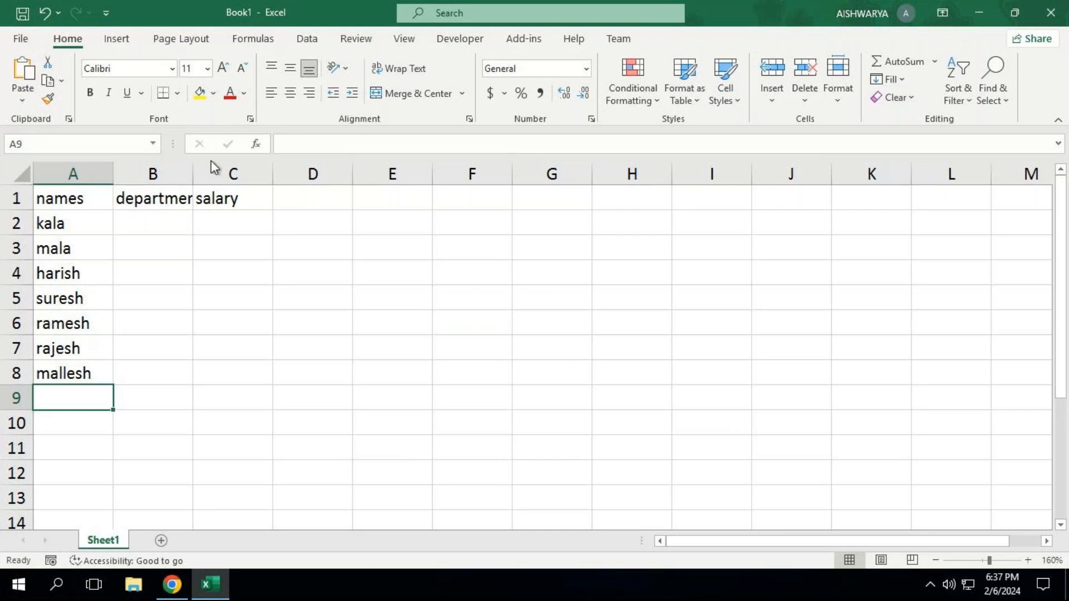
Widen column B to fit department, then add names ganesh, asha and usha.
double_click(195, 180)
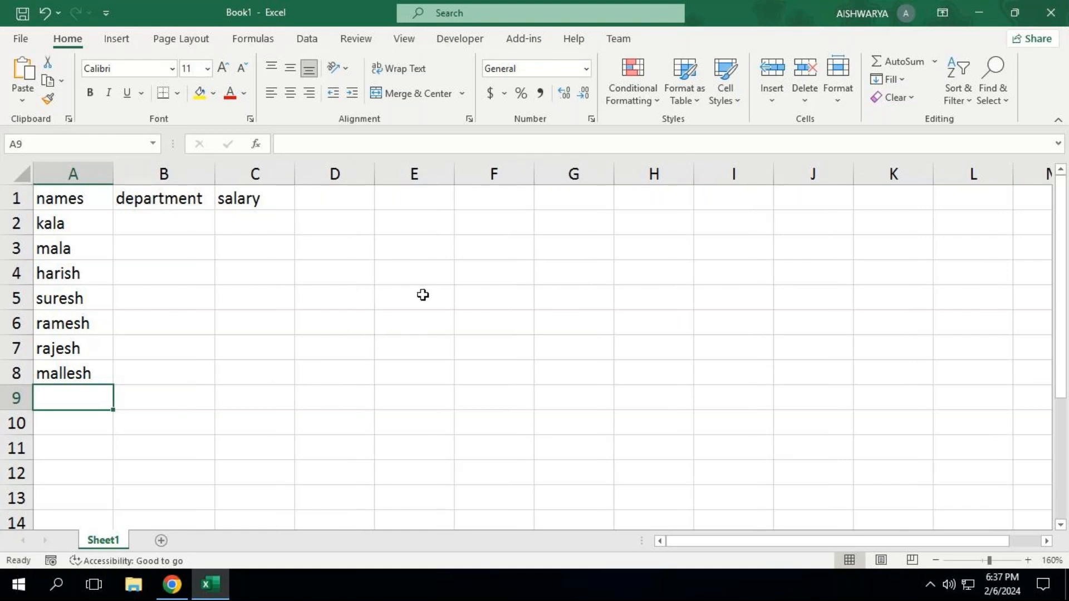
type("ganesh")
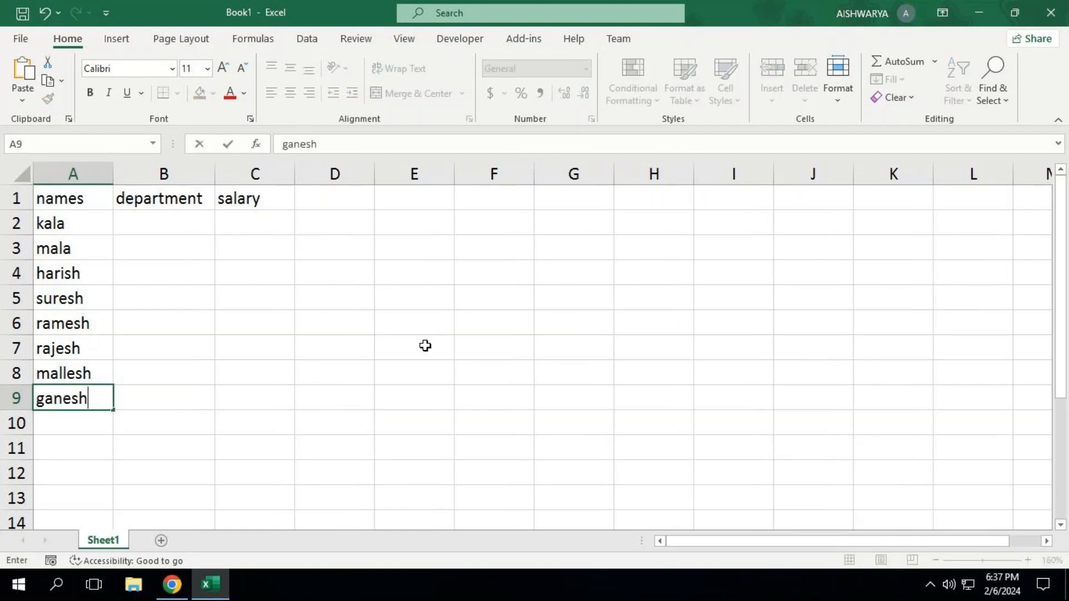
key("Return")
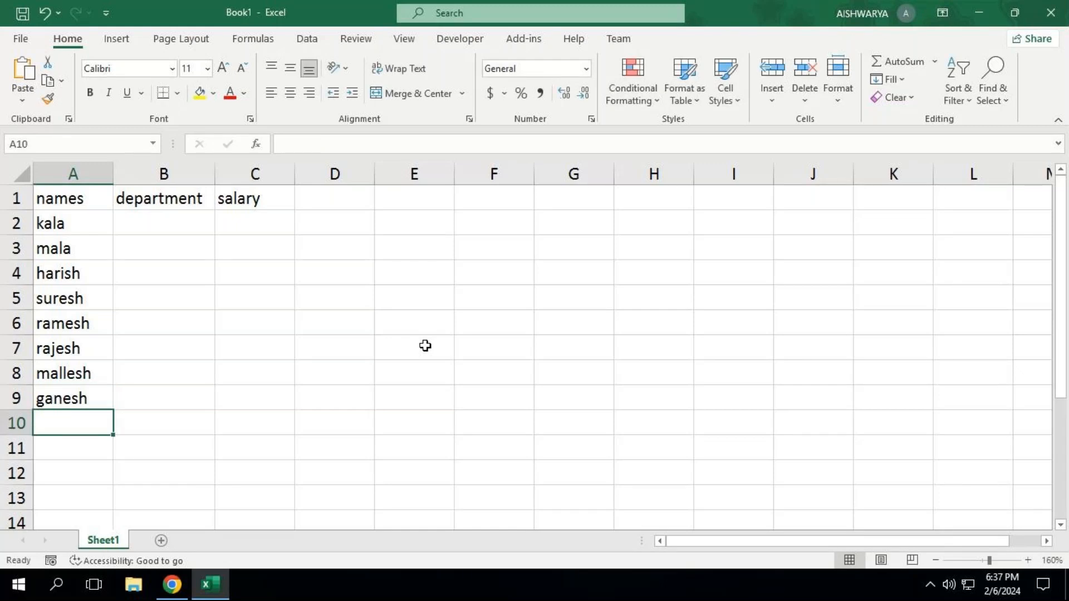
type("asha")
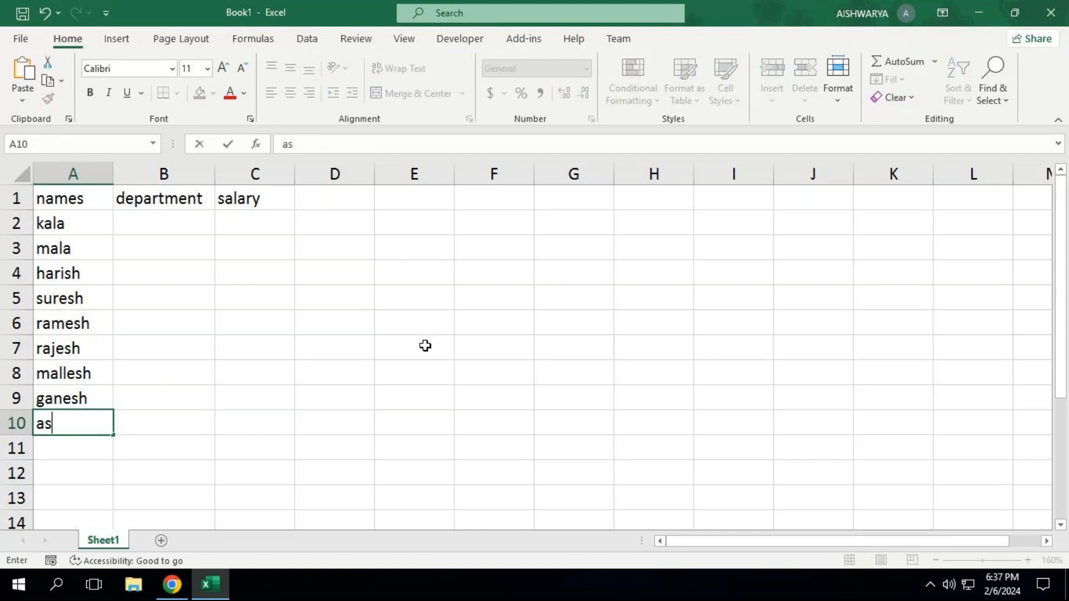
key("Return")
type("usha")
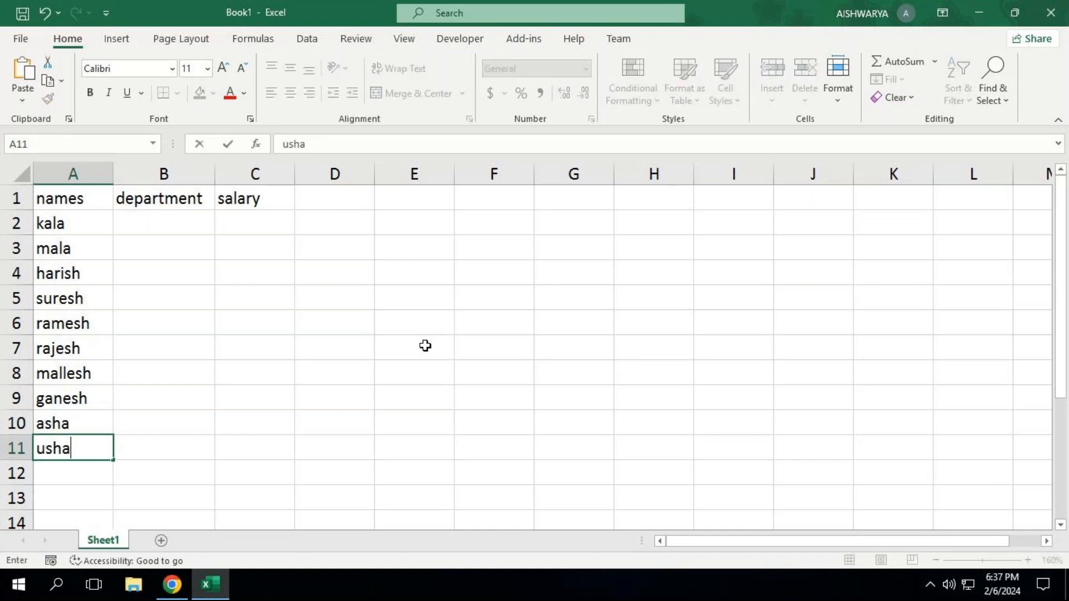
key("Return")
Enter departments accounts, finance, HR, accounts, finance, HR, accounts for kala through mallesh.
key("Right")
key("ctrl+Up")
key("Down")
type("accounts")
key("Return")
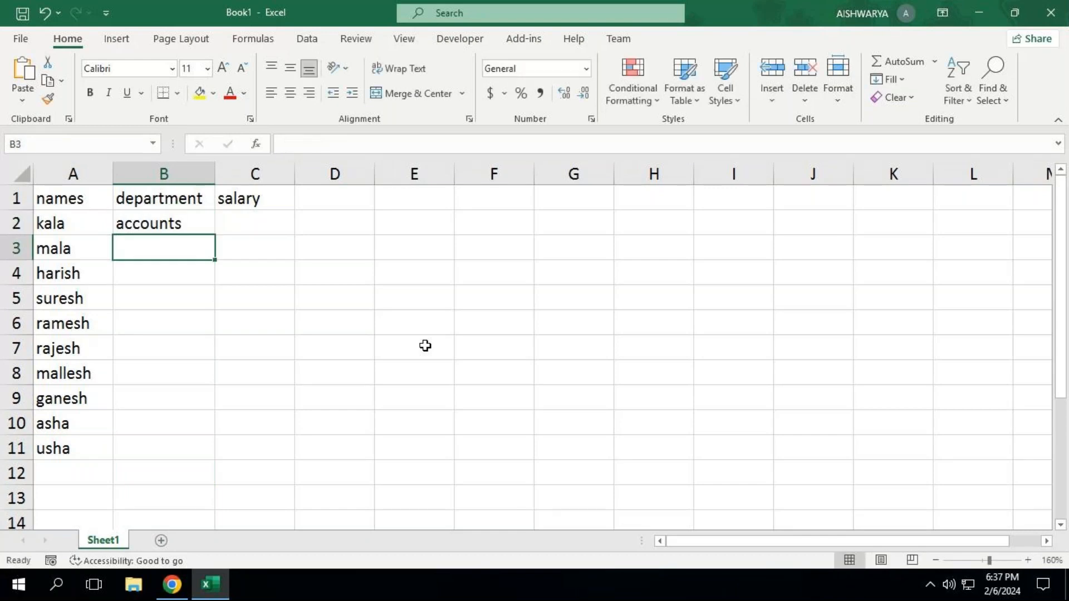
type("finance")
key("Return")
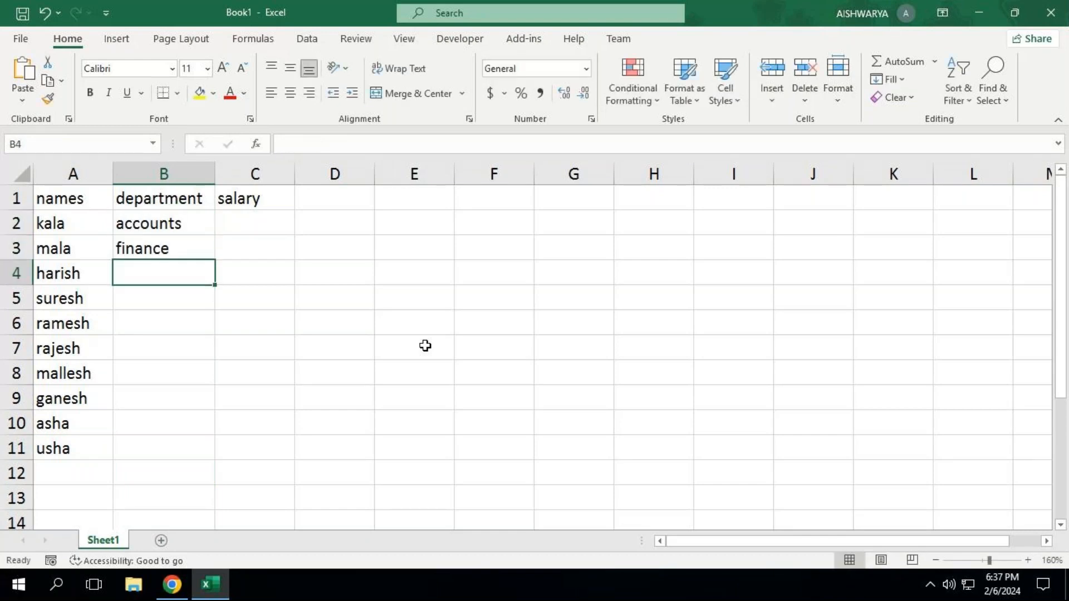
type("HR")
key("Return")
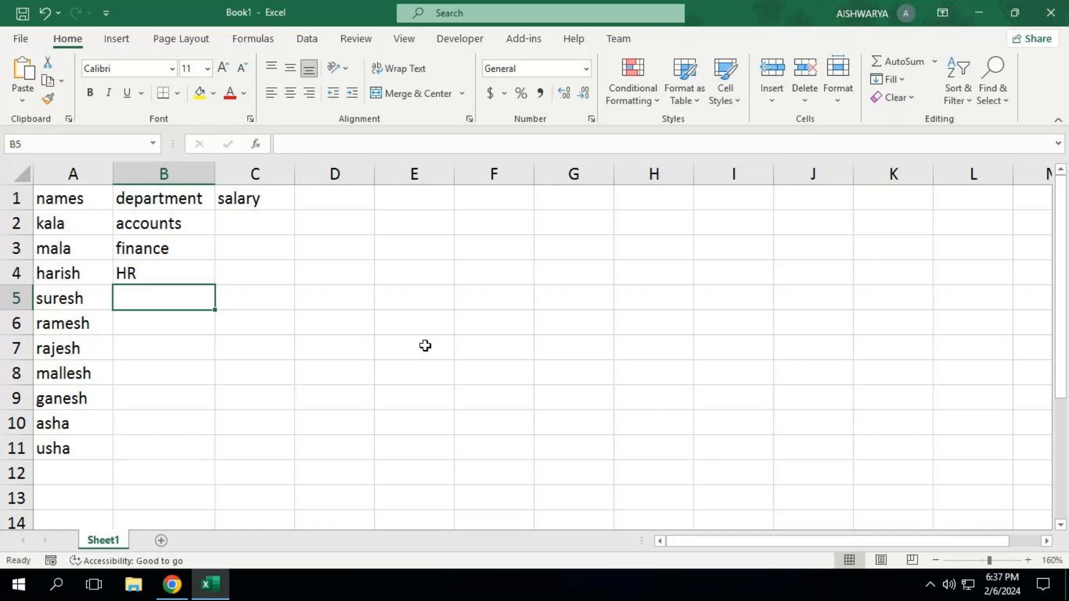
type("accounts")
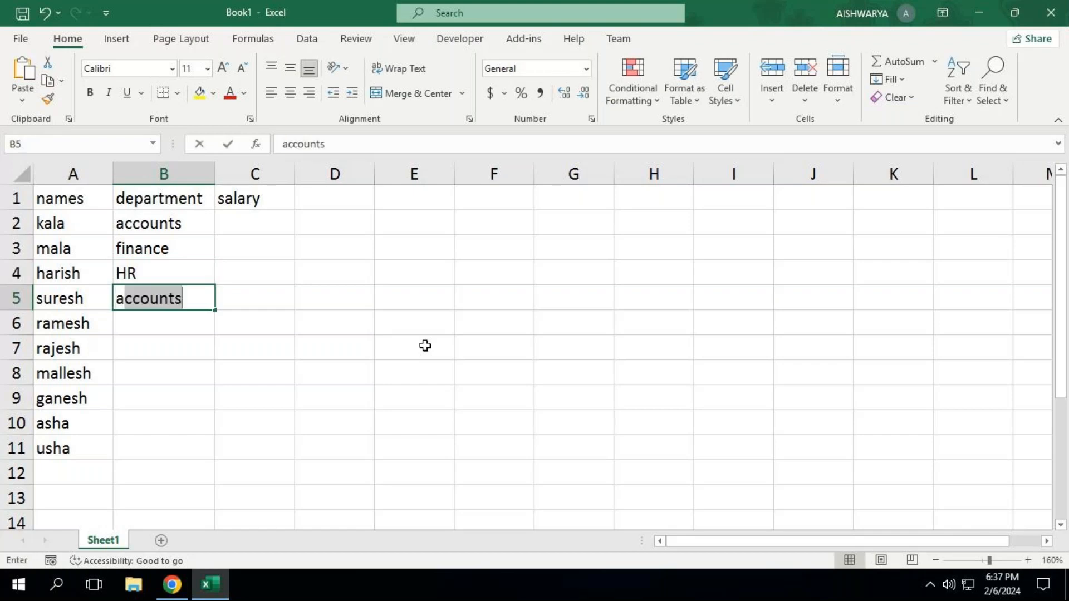
key("Return")
type("finance")
key("Return")
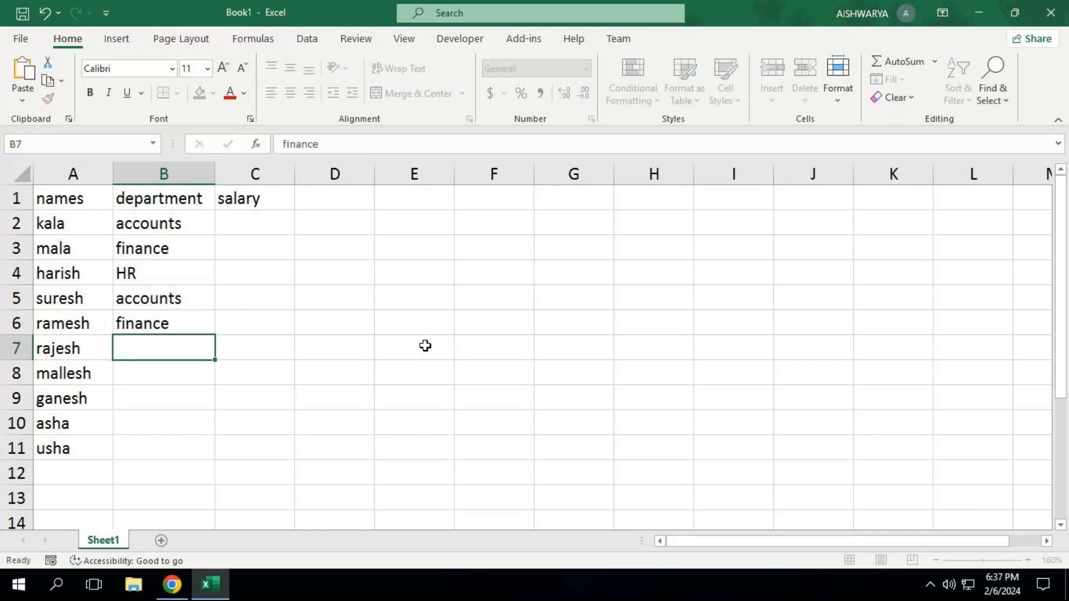
type("h")
key("Return")
type("accounts")
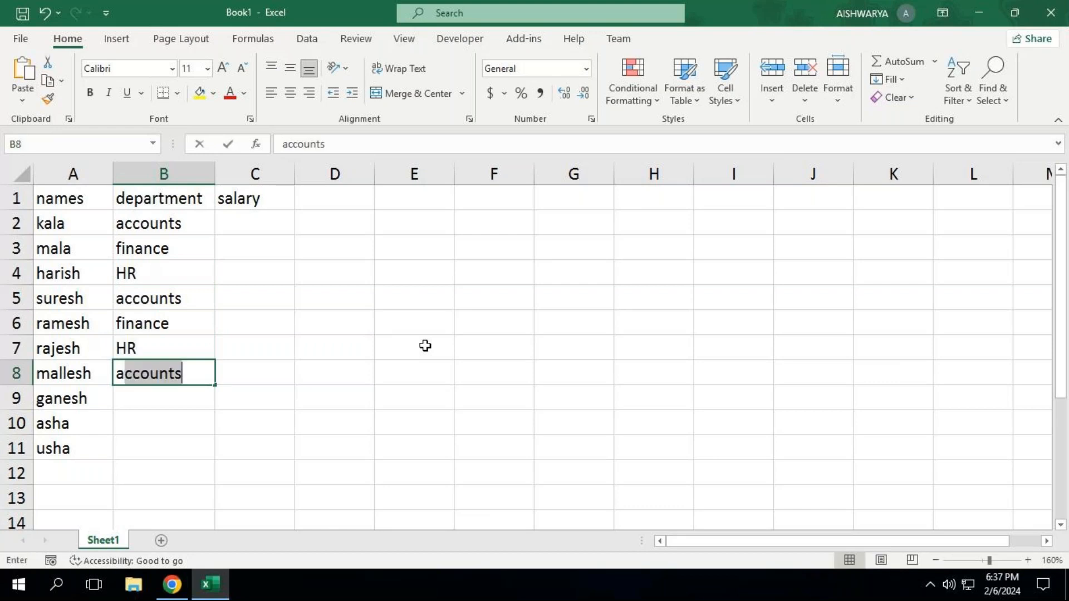
key("Return")
key("Return")
Give ganesh finance, asha HR and usha Accounts, then move to kala's salary cell.
key("Up")
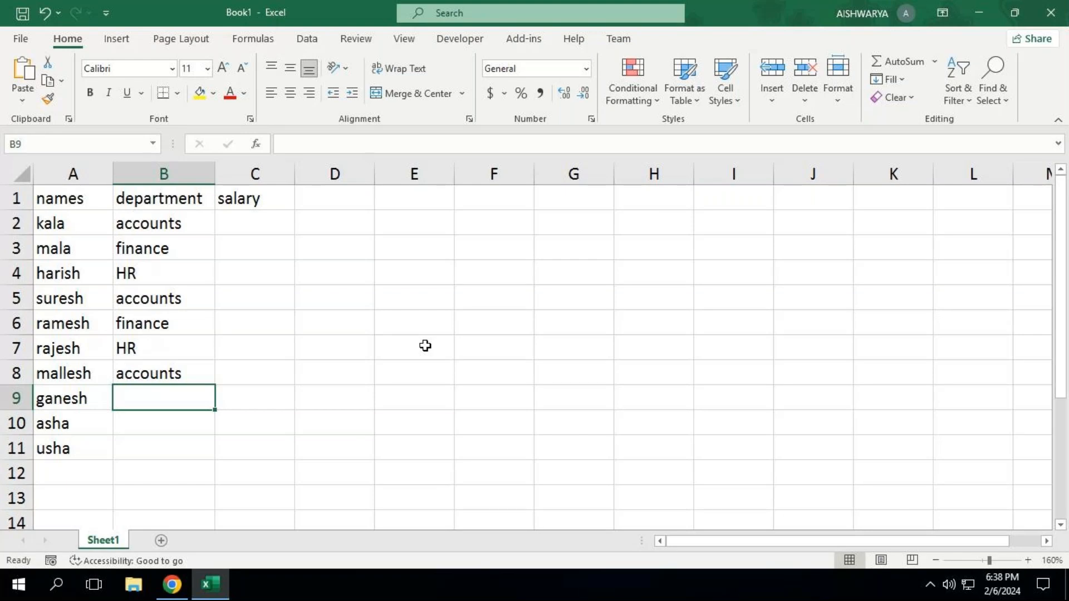
type("finance")
key("Return")
type("HR")
key("Return")
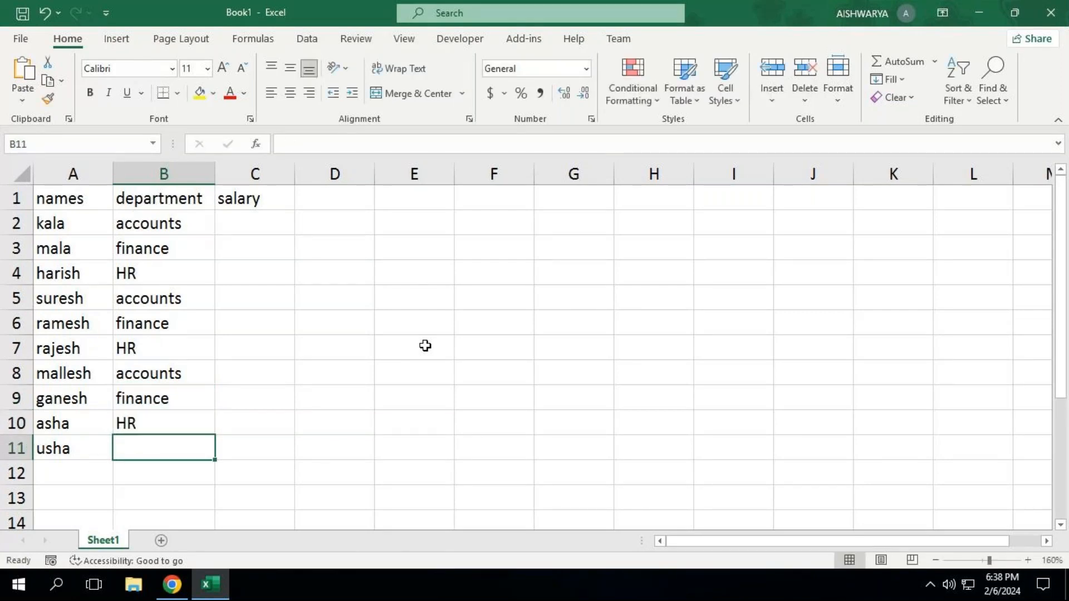
type("Accounts")
key("Return")
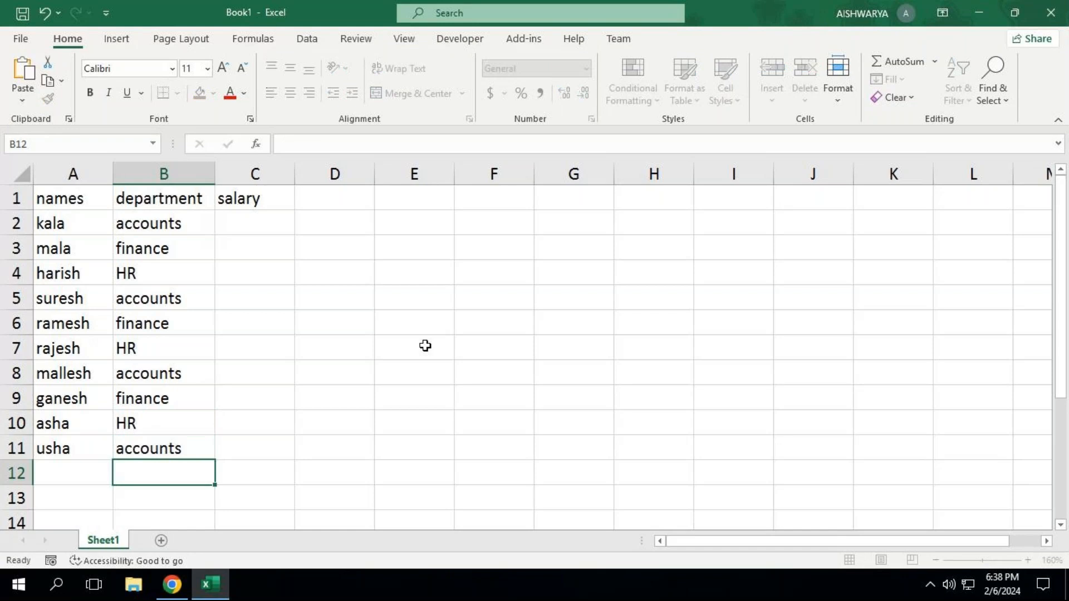
key("Right")
key("Up")
key("Up")
key("Up")
key("Up")
key("Up")
key("Up")
key("Up")
key("Up")
key("Up")
key("Up")
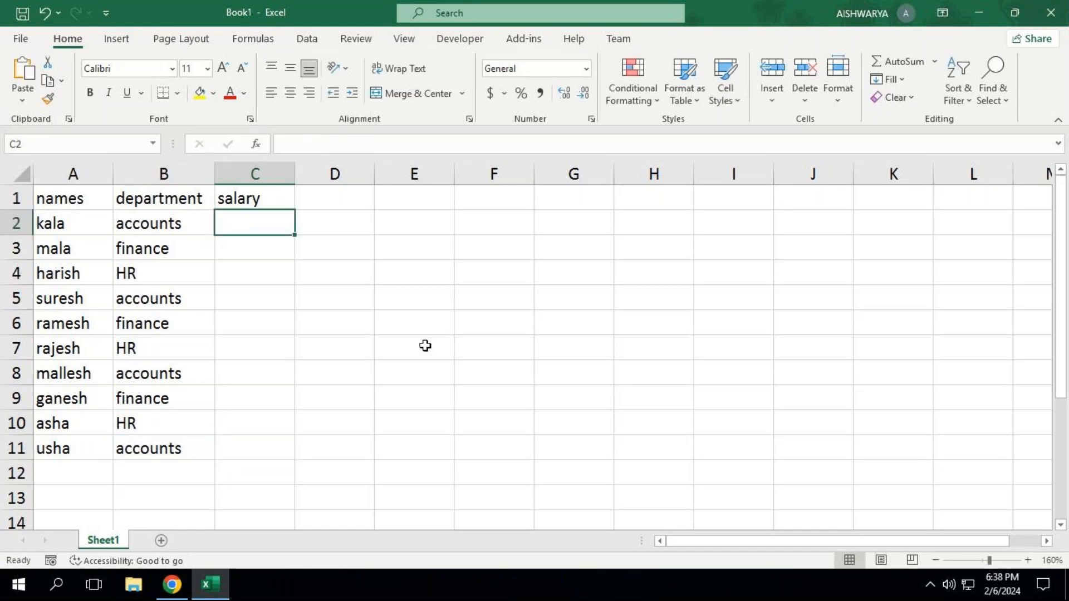
Enter salaries 56000, 45000, 25600, 75000 and 62000 for kala through ramesh.
type("56000")
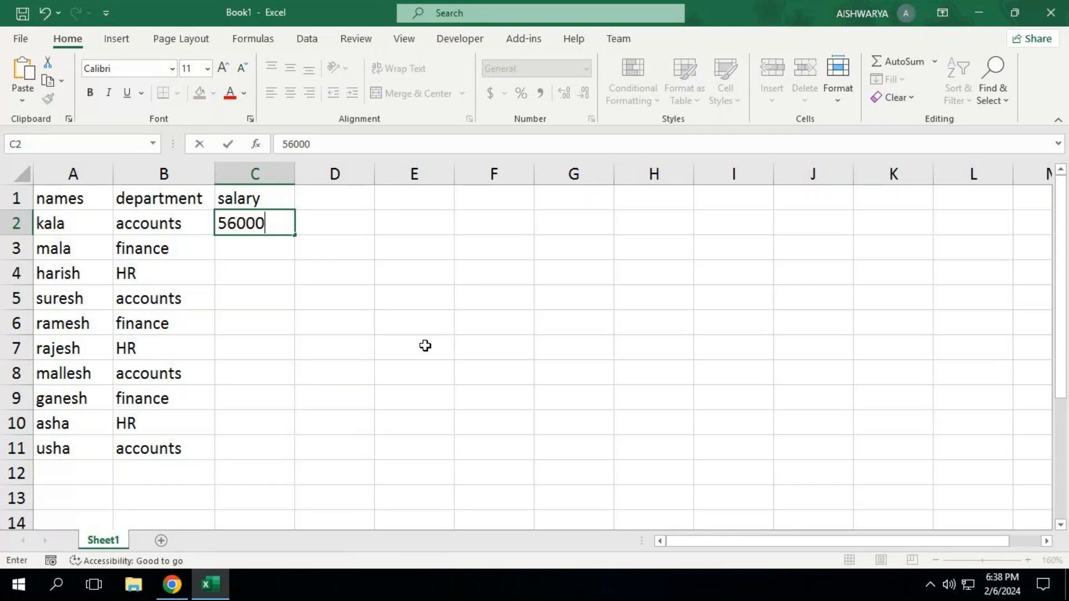
key("Return")
type("45000")
key("Return")
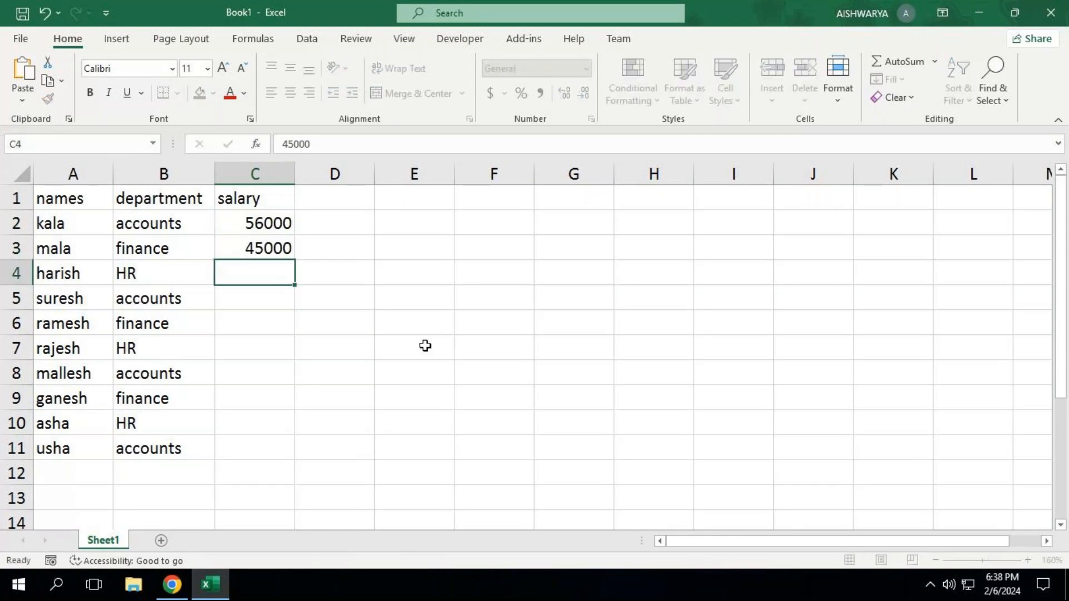
type("25600")
key("Return")
type("75000")
key("Return")
type("6")
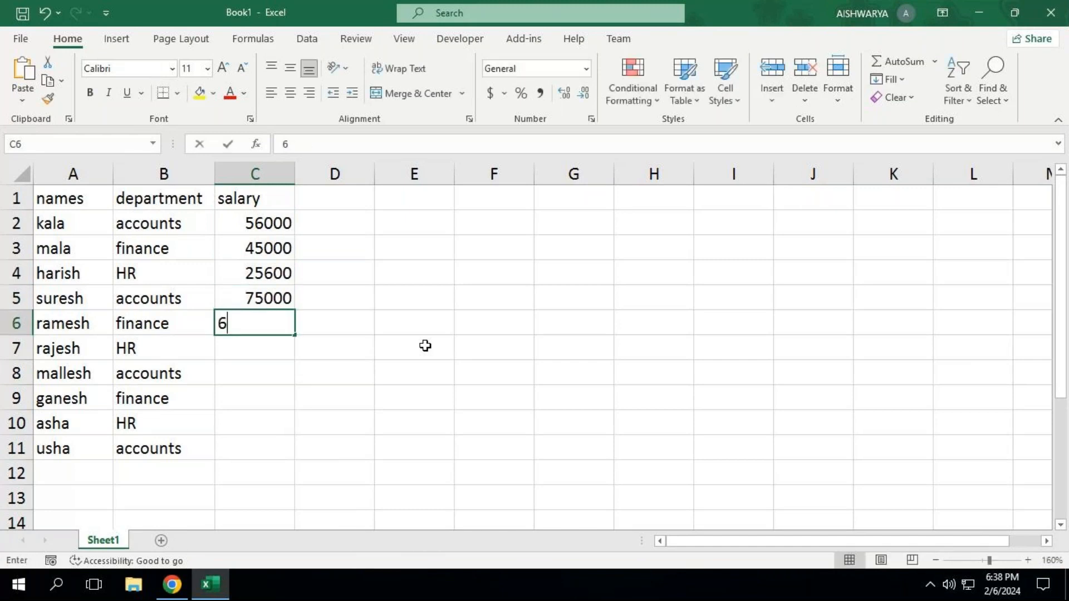
type("2000")
key("Return")
Enter salaries 78000, 36000, 78500, 62000 and 48200 for rajesh through usha.
type("7")
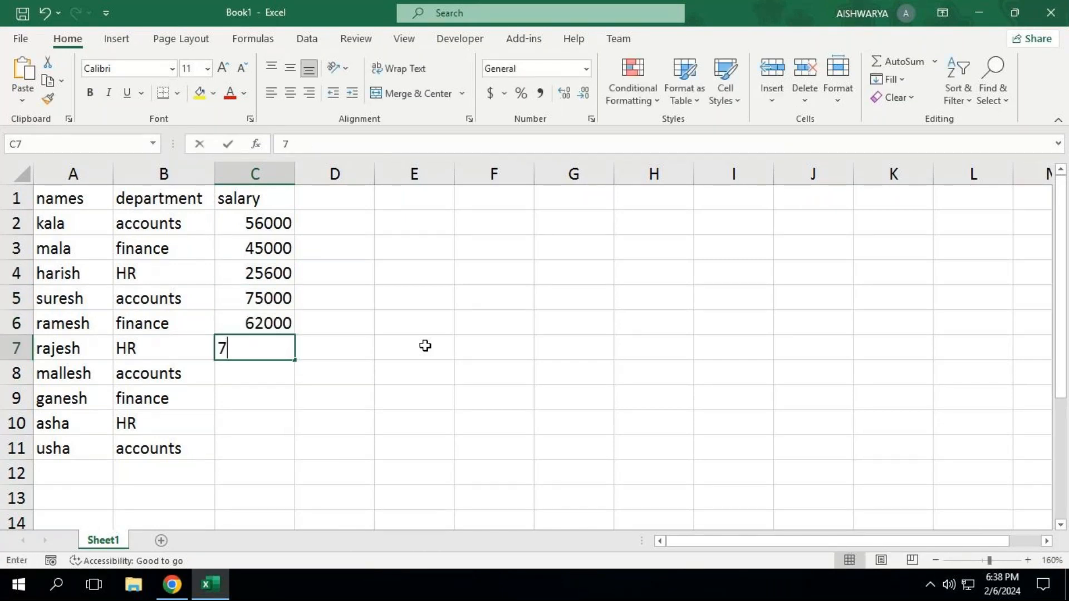
type("80000")
key("Return")
type("3600")
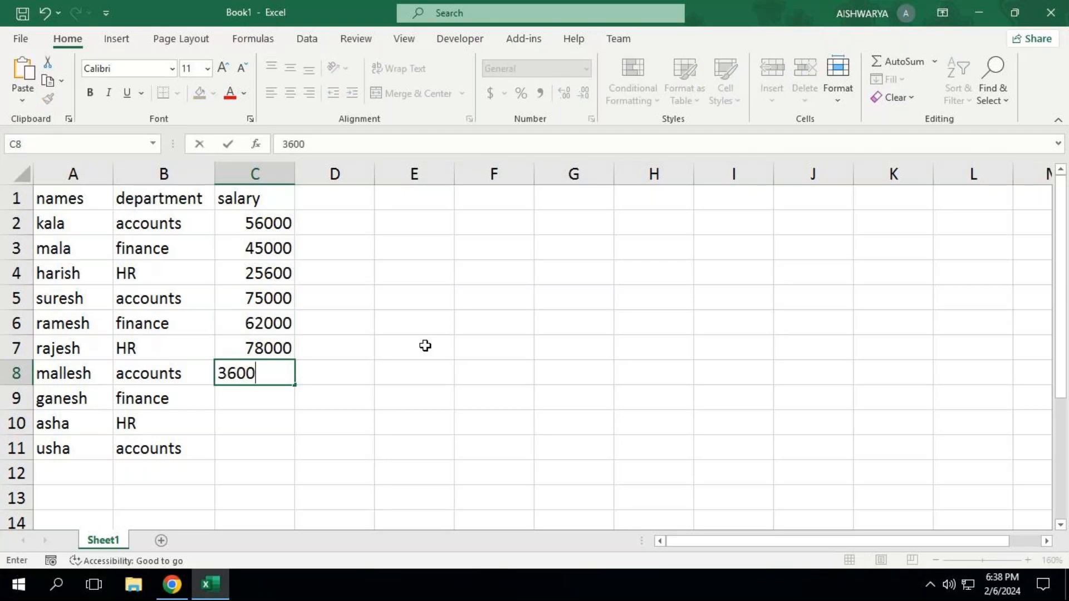
type("0")
key("Return")
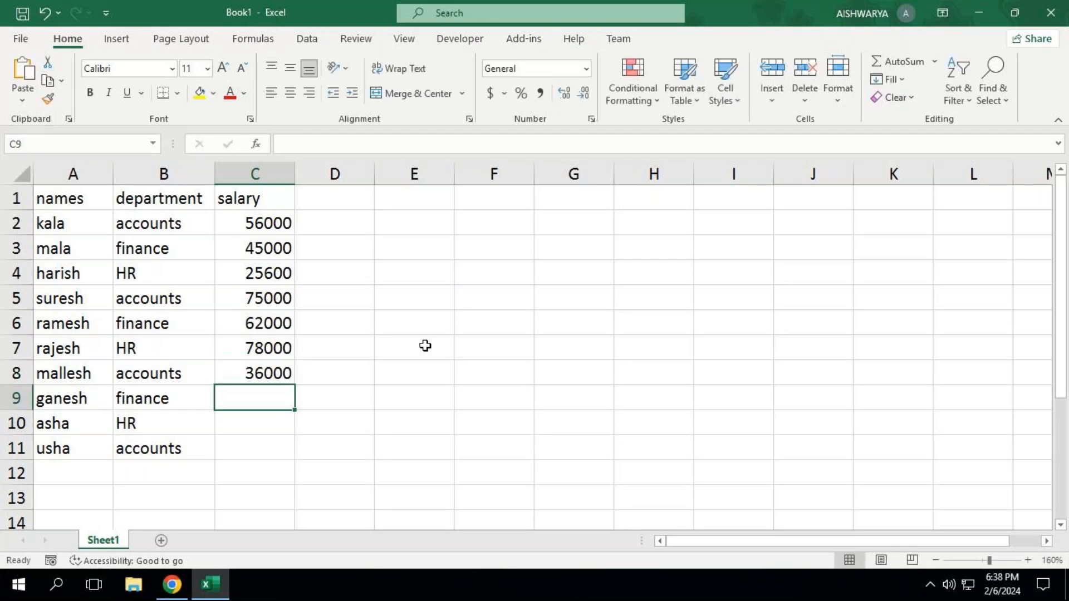
type("78")
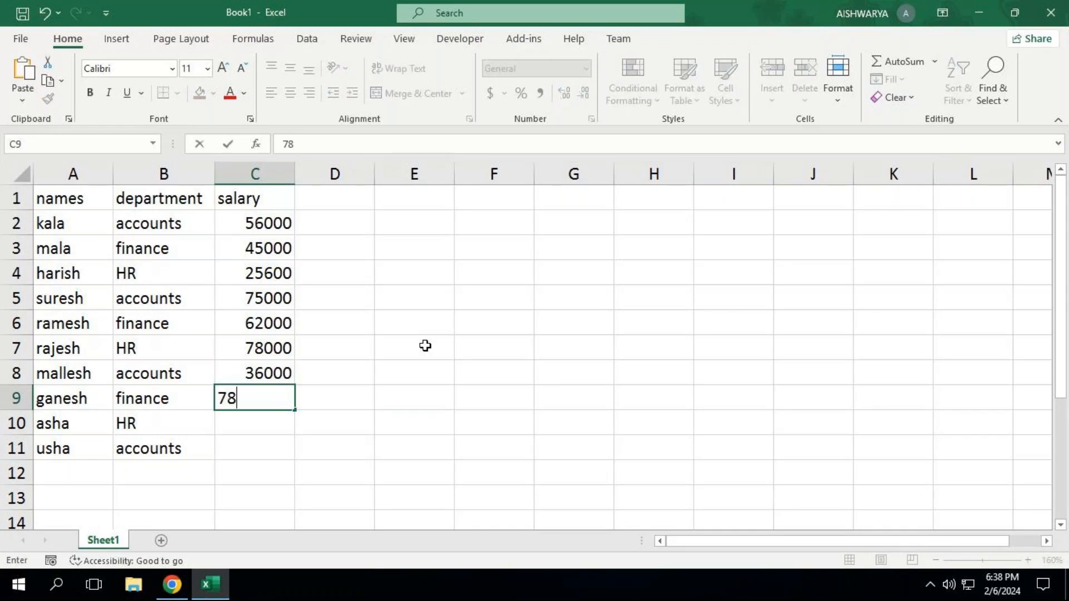
type("500")
key("Return")
type("62000")
key("Return")
type("48200")
key("Return")
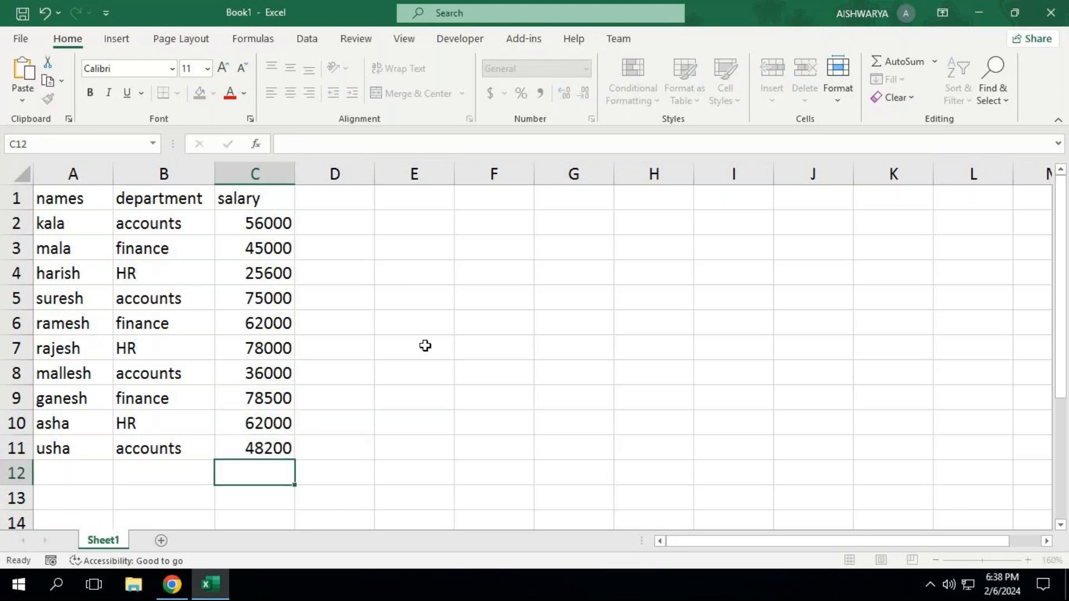
key("Right")
key("Right")
key("Up")
key("Up")
key("Up")
key("Up")
key("Up")
key("Up")
key("Up")
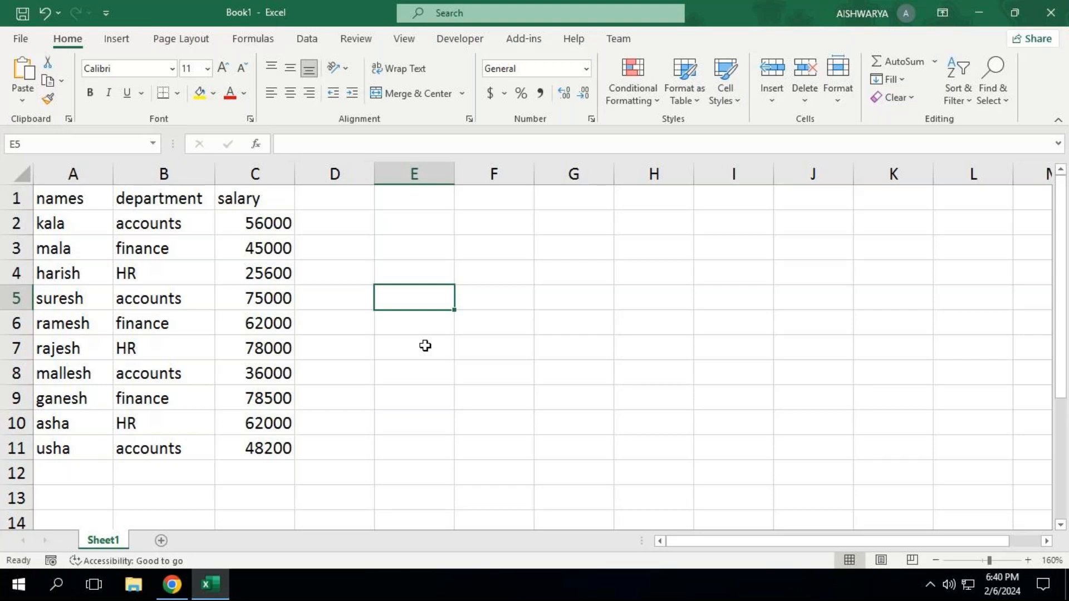
Open 'excel practical formula assignment' from Recent files in File Explorer.
left_click(134, 584)
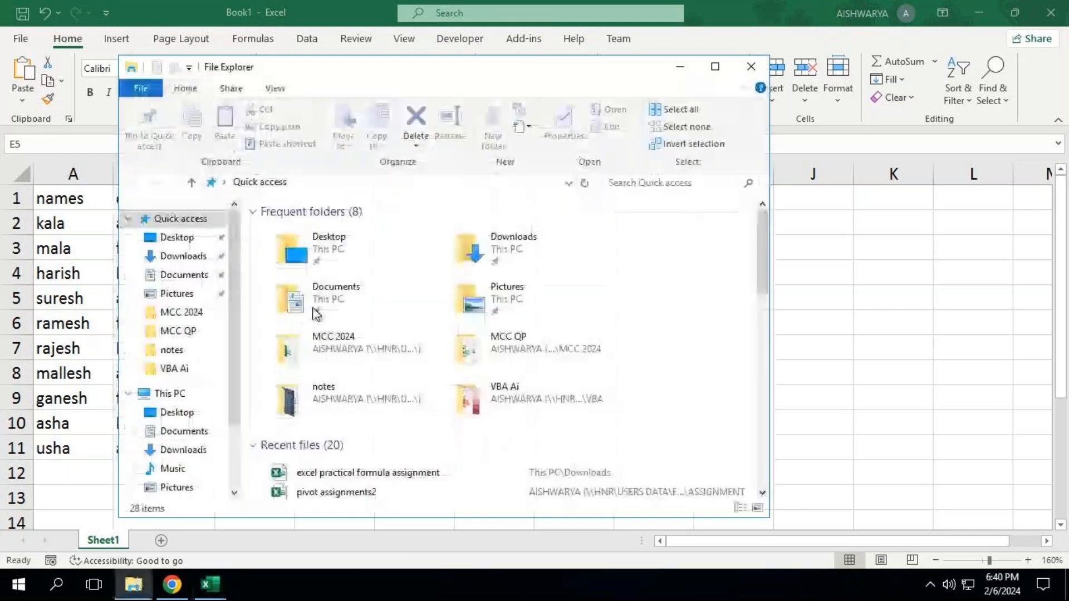
left_click(355, 473)
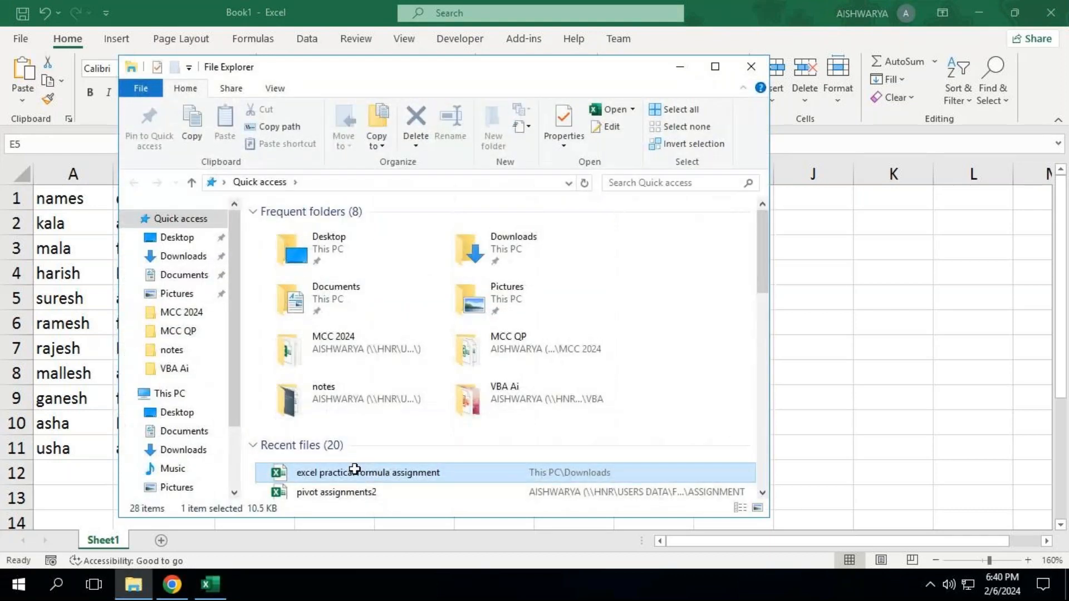
double_click(354, 473)
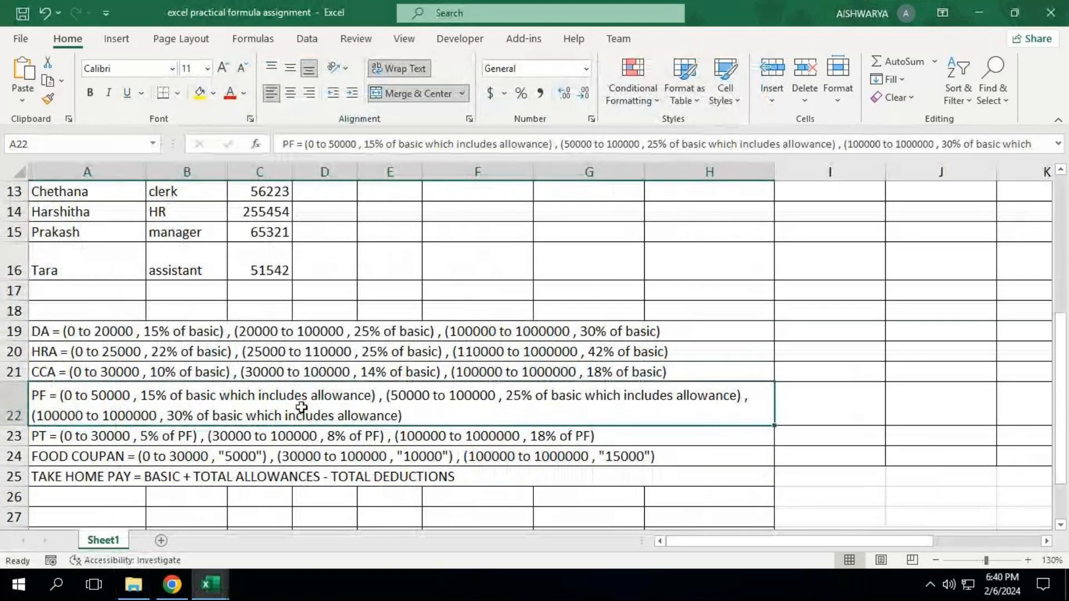
Inspect Rajesh's designation and 50000 basic pay beside his empty DA cell.
scroll(303, 414, "up", 4)
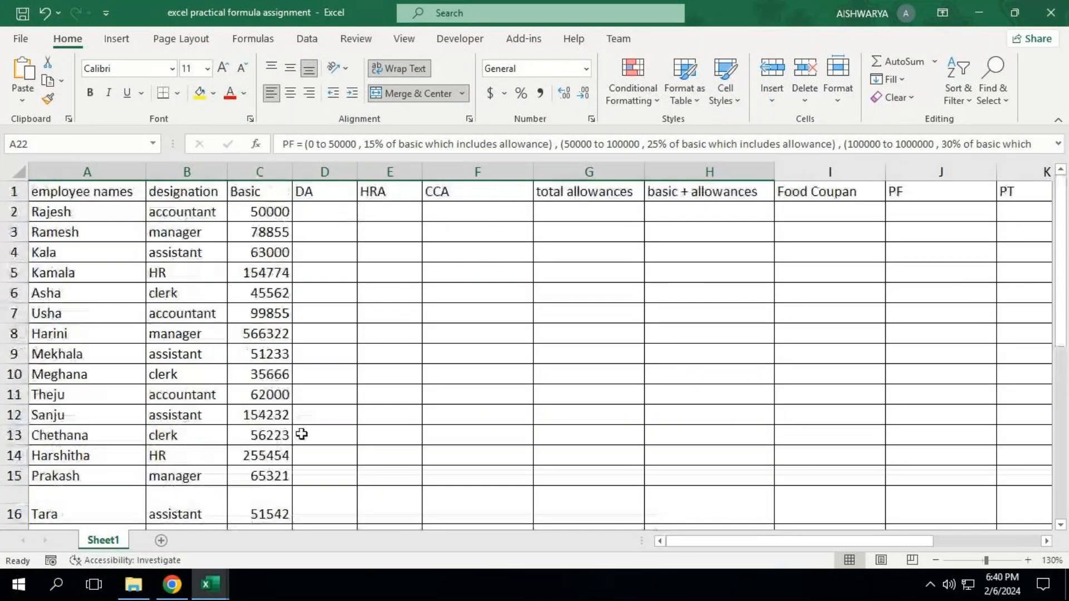
left_click(322, 219)
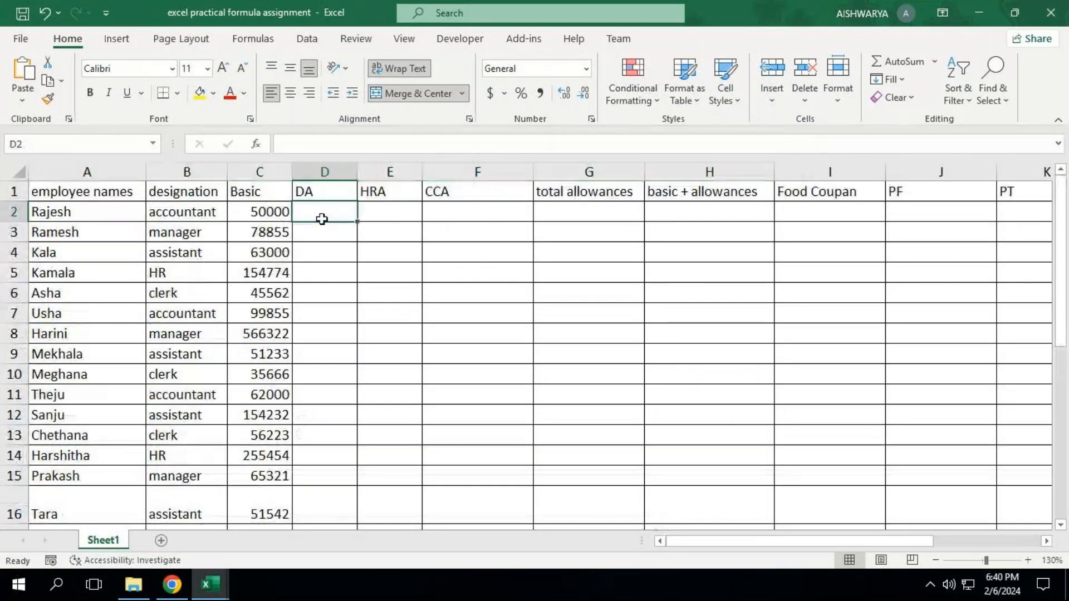
left_click(223, 218)
left_click(258, 206)
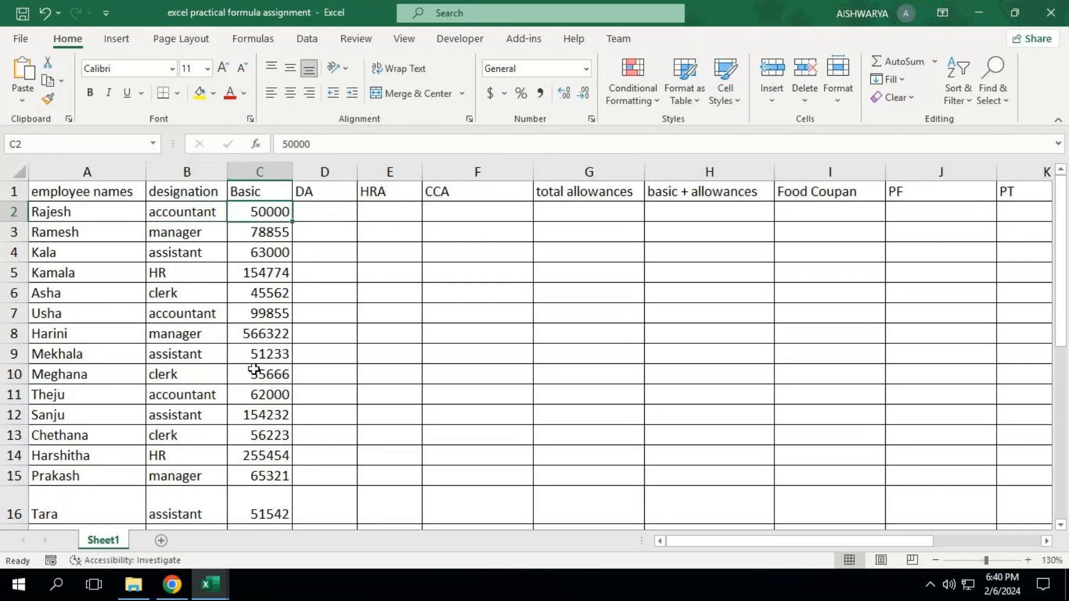
left_click(325, 213)
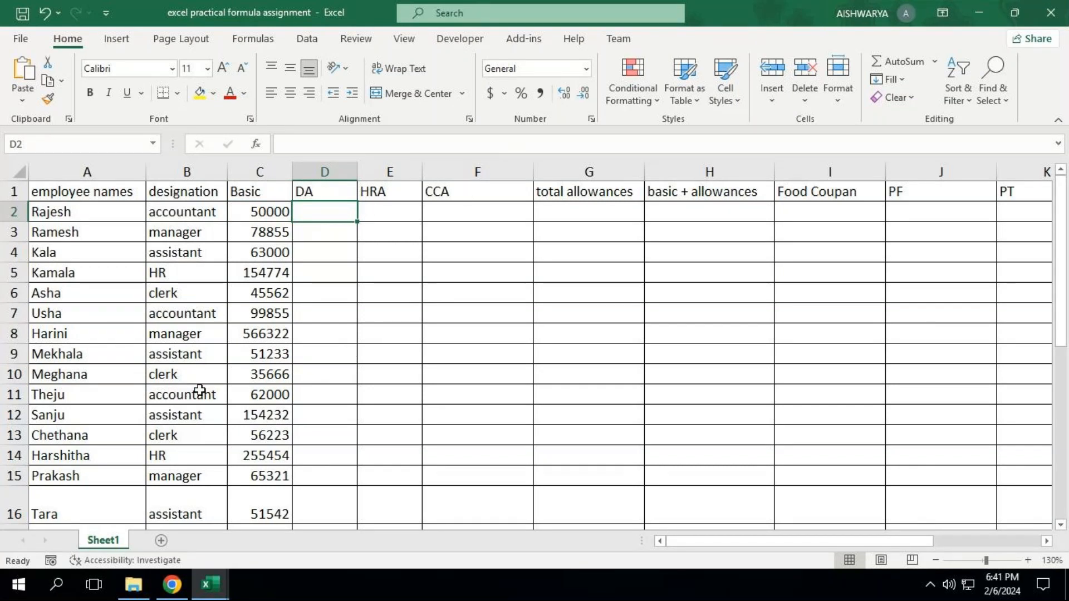
Read the DA rule in row 19, zoom out to 93%, and select Rajesh's DA cell.
scroll(184, 396, "down", 3)
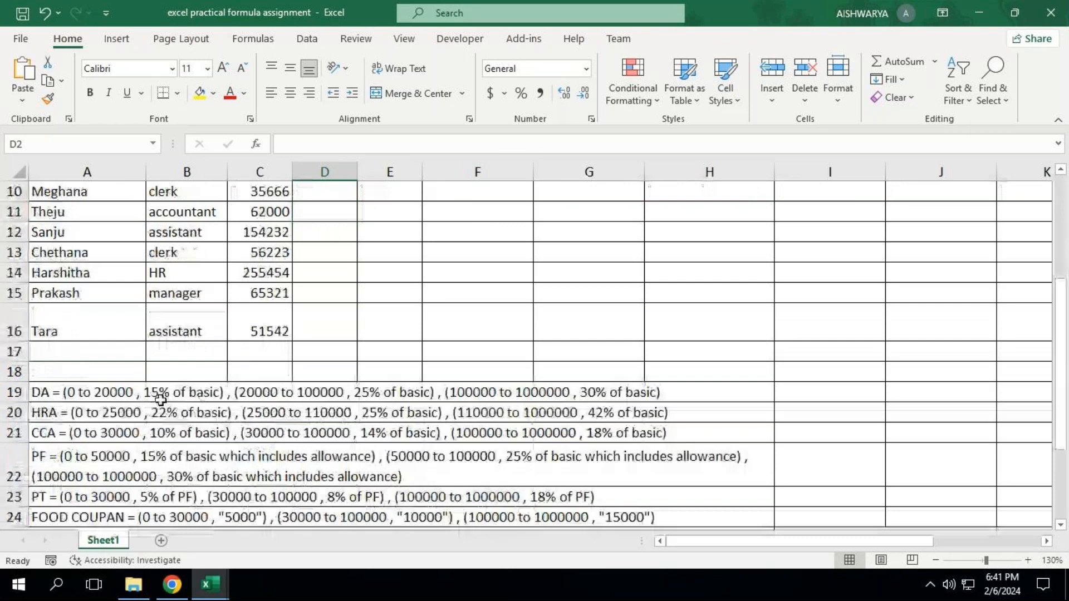
left_click(161, 399)
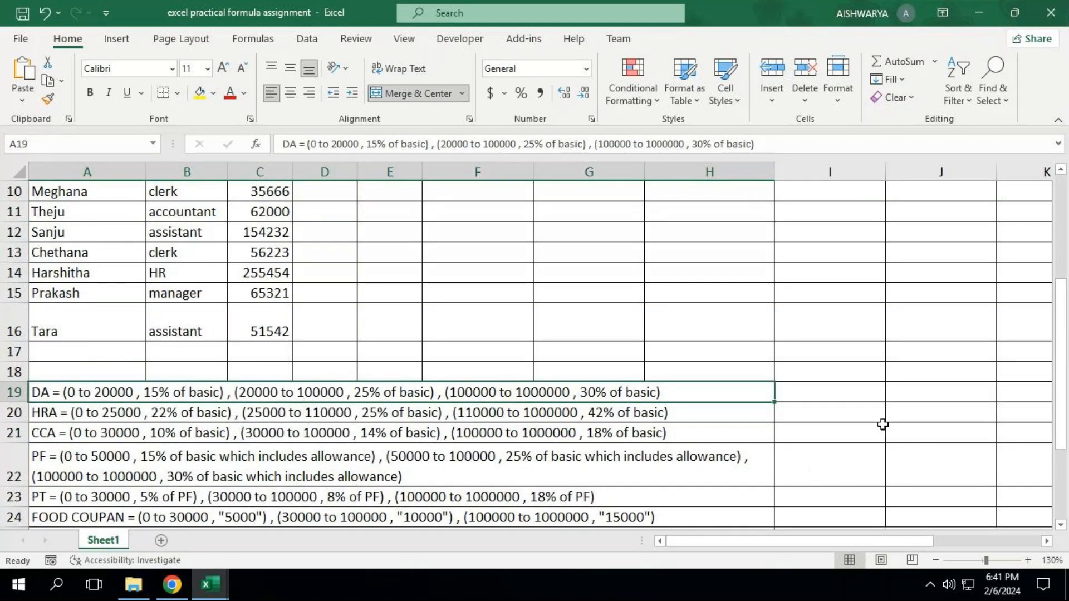
left_click(980, 561)
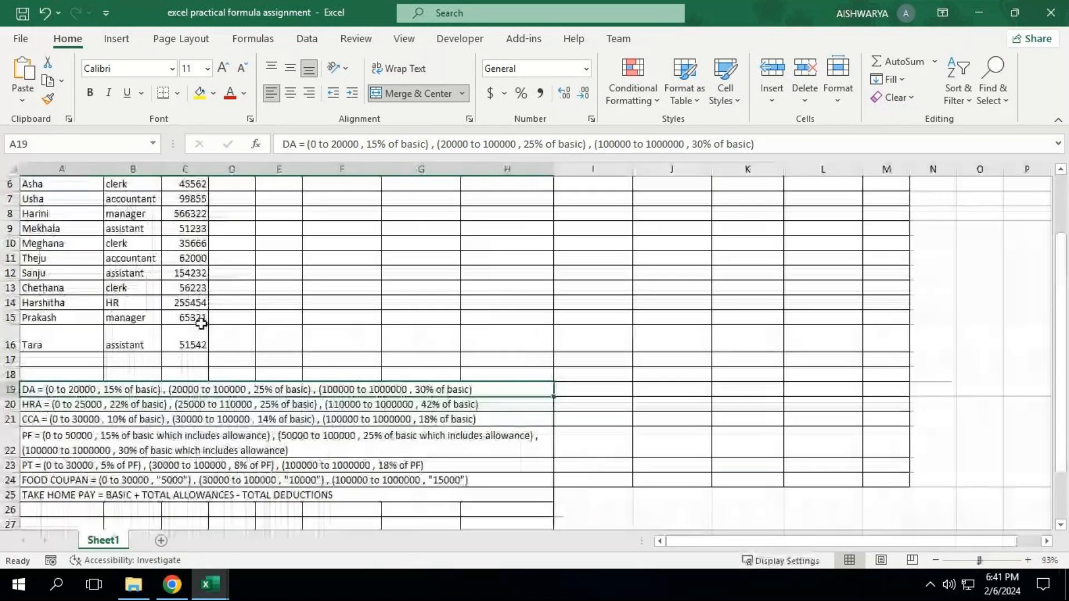
scroll(261, 357, "up", 2)
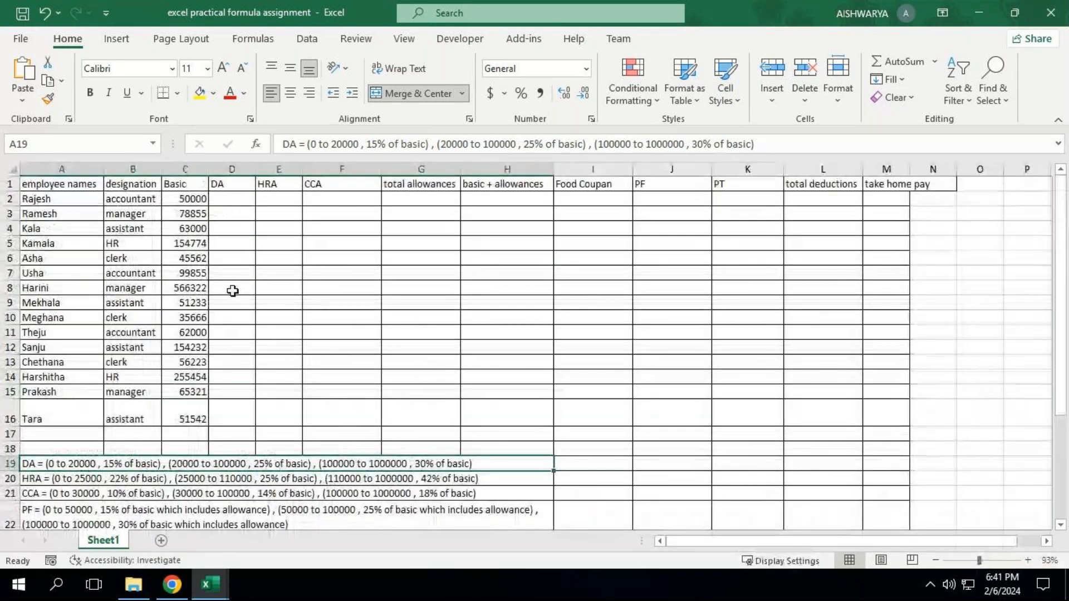
left_click(216, 195)
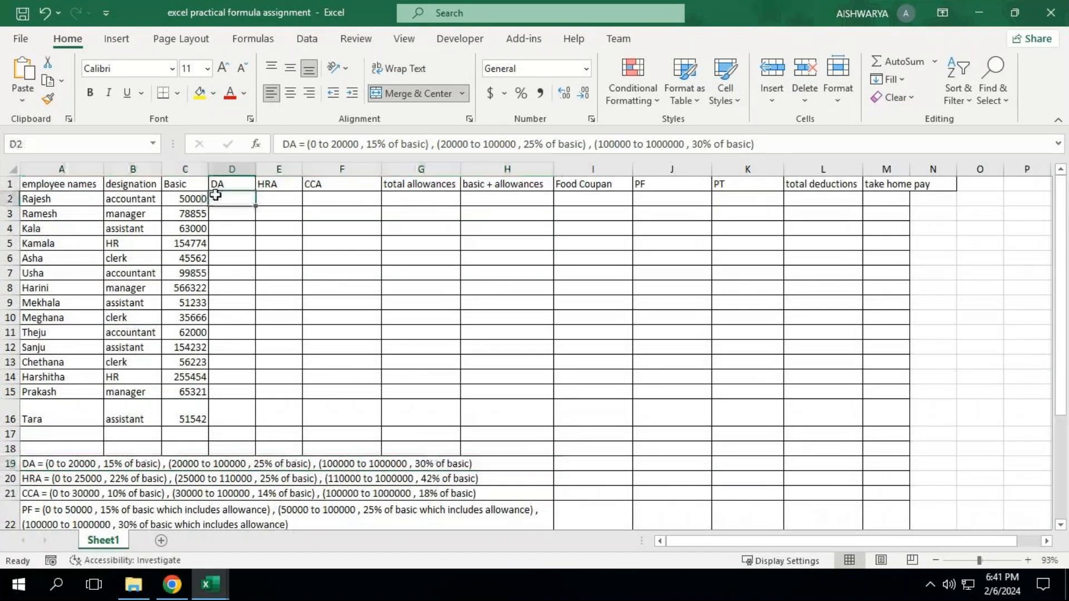
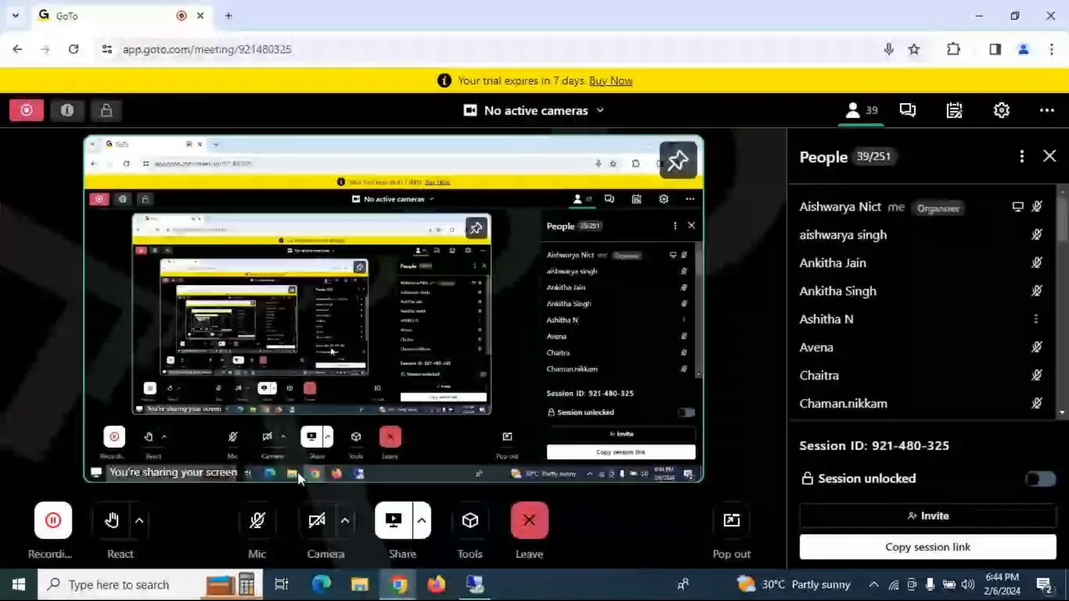
Unmute the microphone from the GoTo meeting toolbar.
left_click(263, 525)
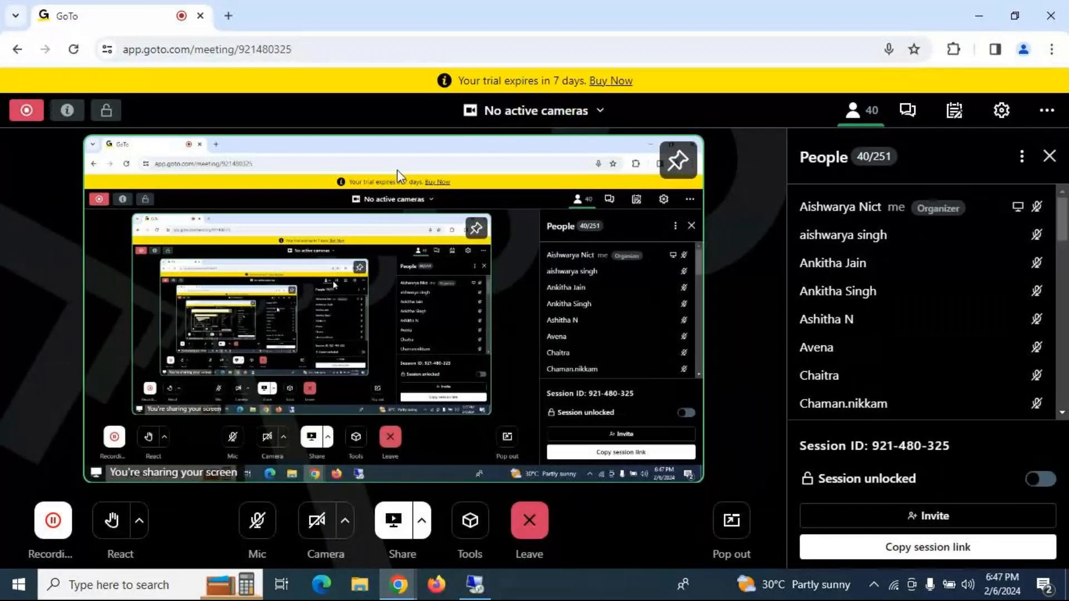
left_click(257, 521)
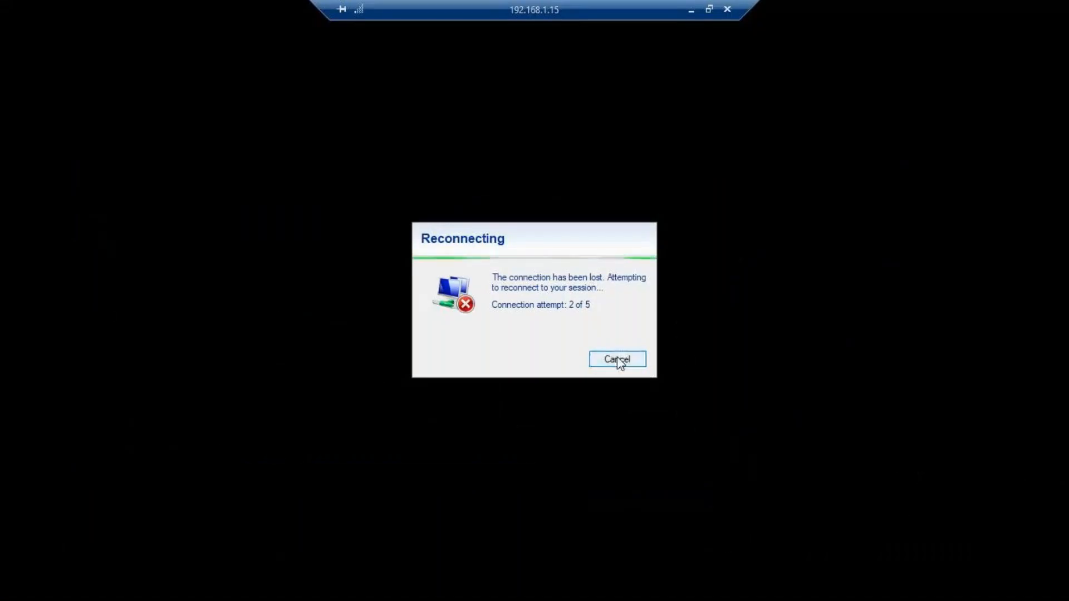
Dismiss the reconnect prompt, launch Excel via Run, and start a blank workbook.
left_click(618, 360)
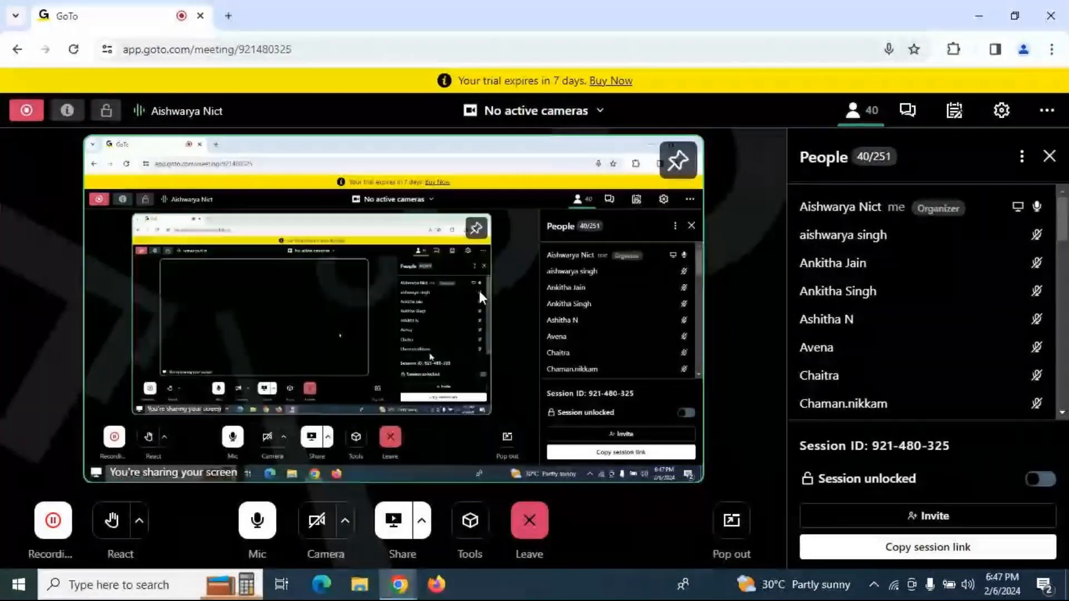
key("super+d")
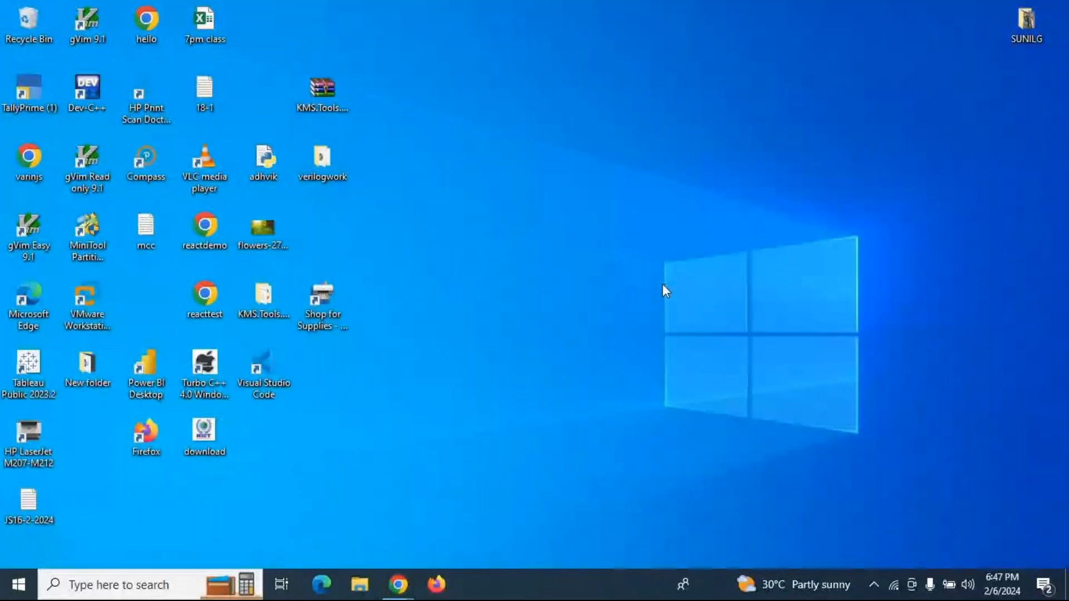
key("super+r")
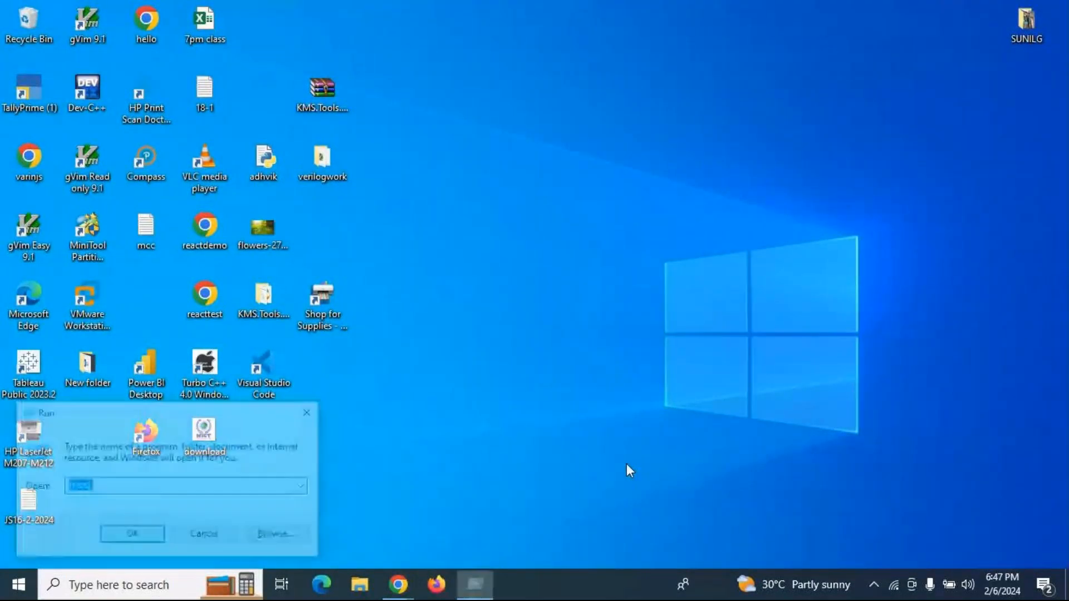
type("exce")
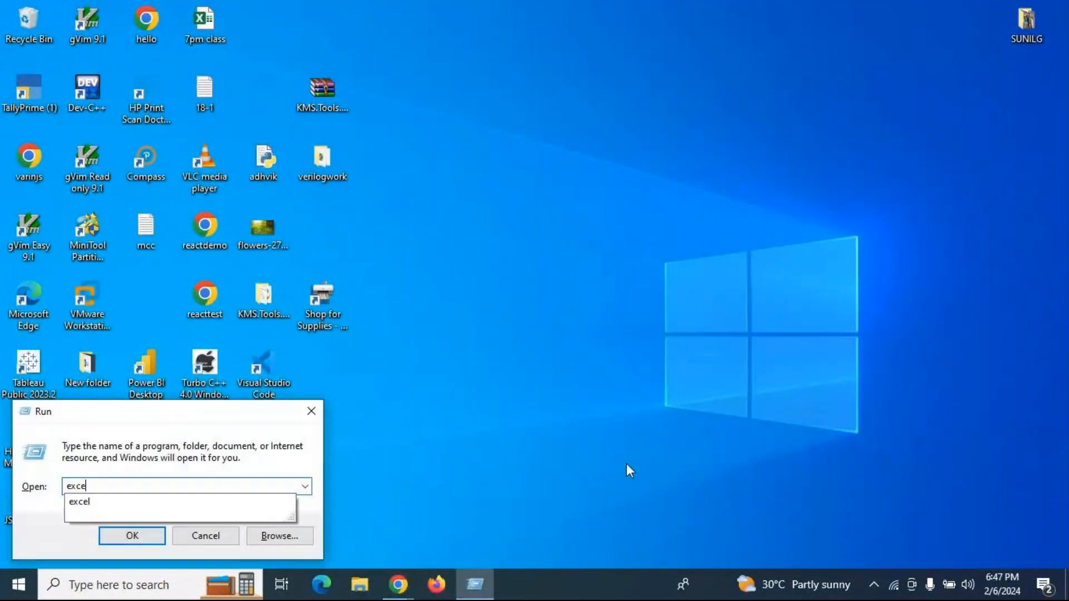
type("l")
key("Return")
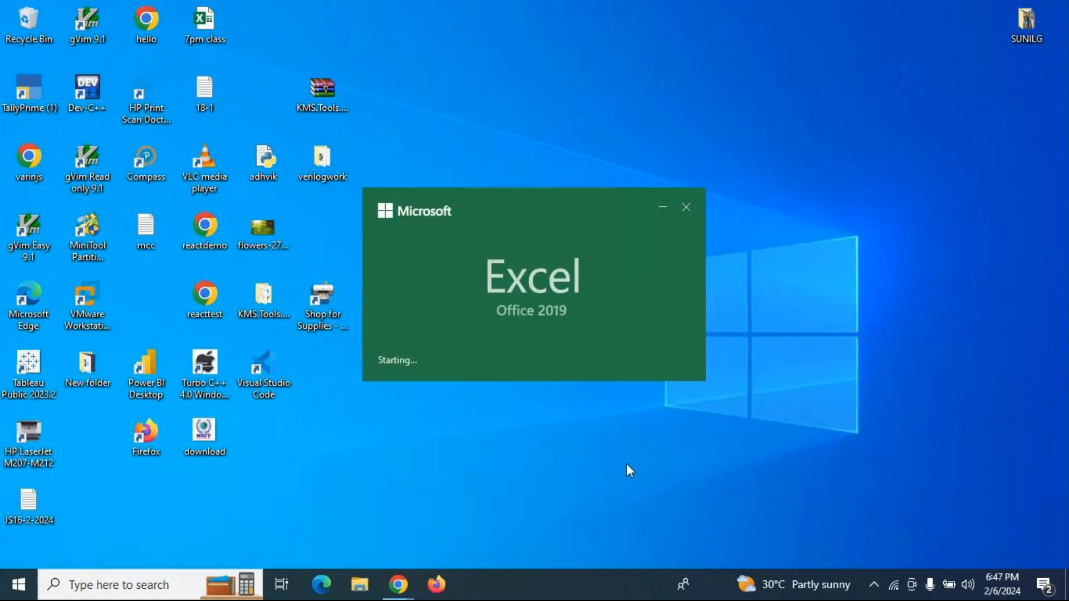
key("Return")
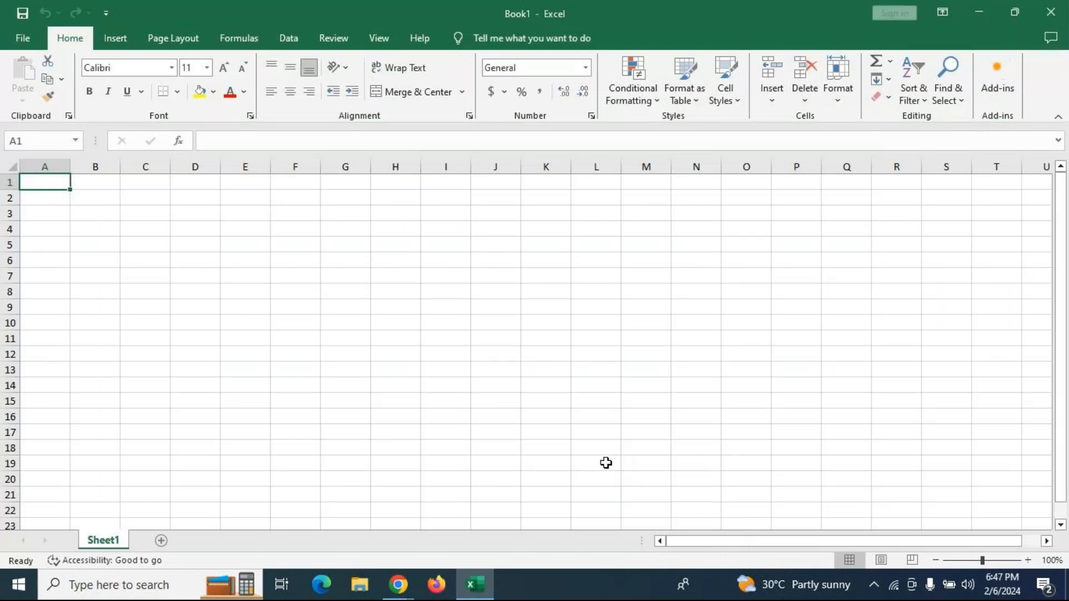
Zoom the empty Sheet1 in to 145%.
scroll(451, 458, "up", 3)
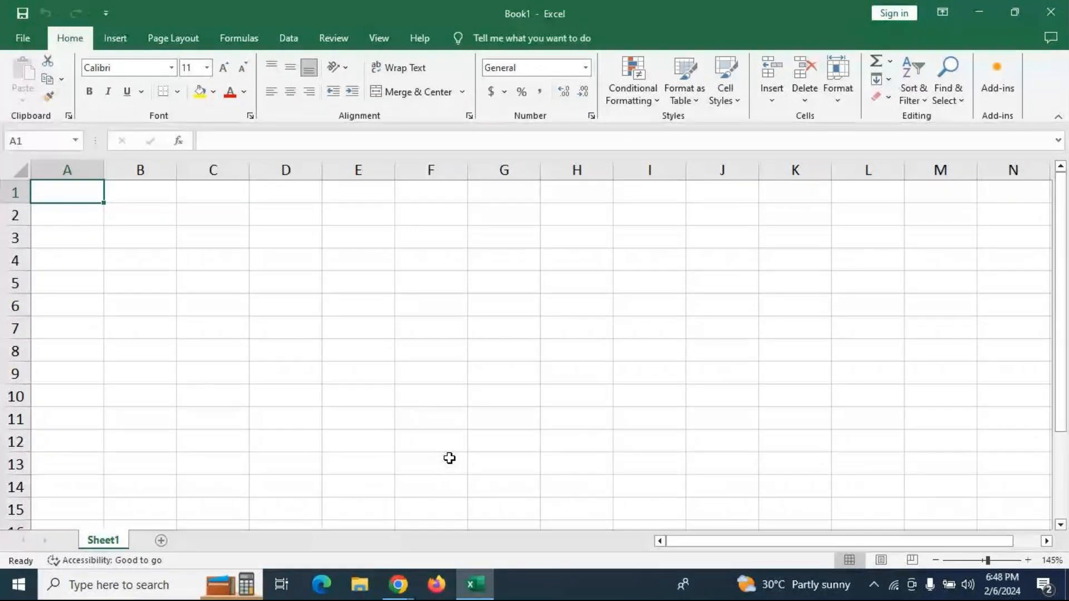
Enter headers names, department and salary in A1:C1.
type("names")
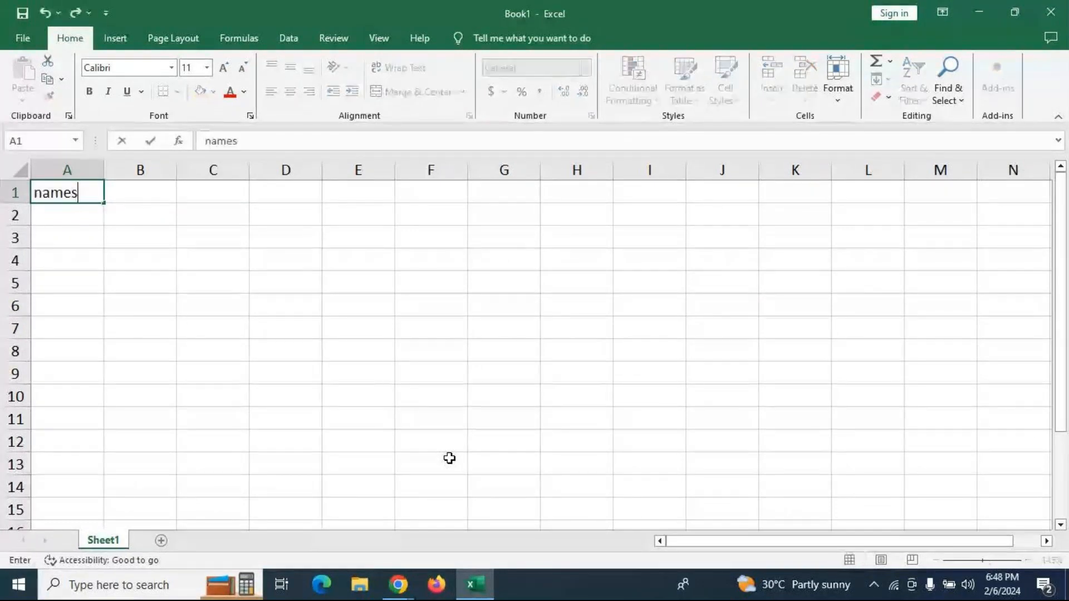
key("Tab")
type("d")
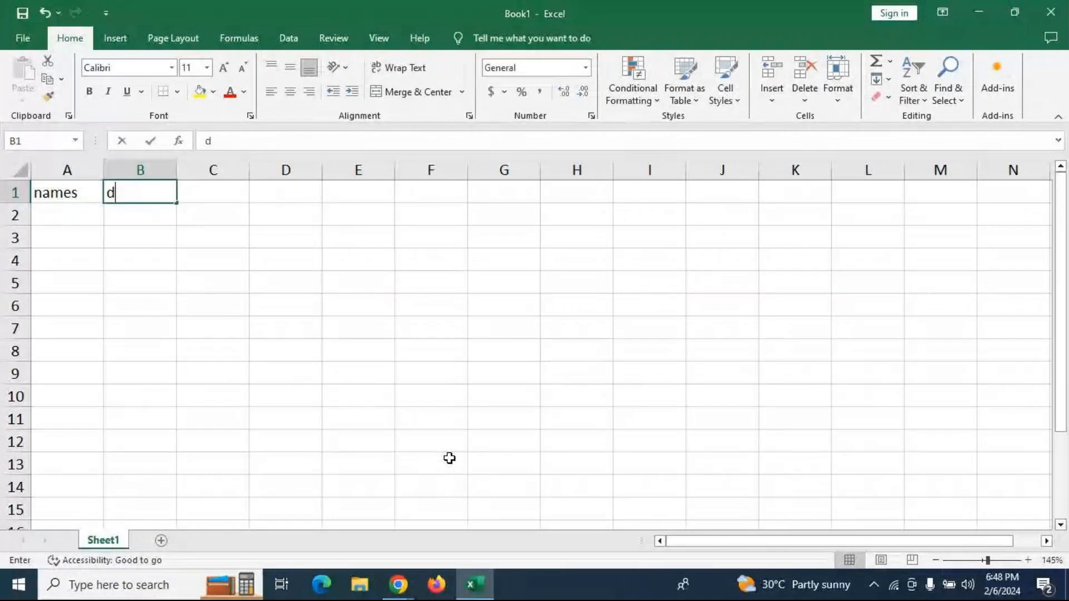
type("epar")
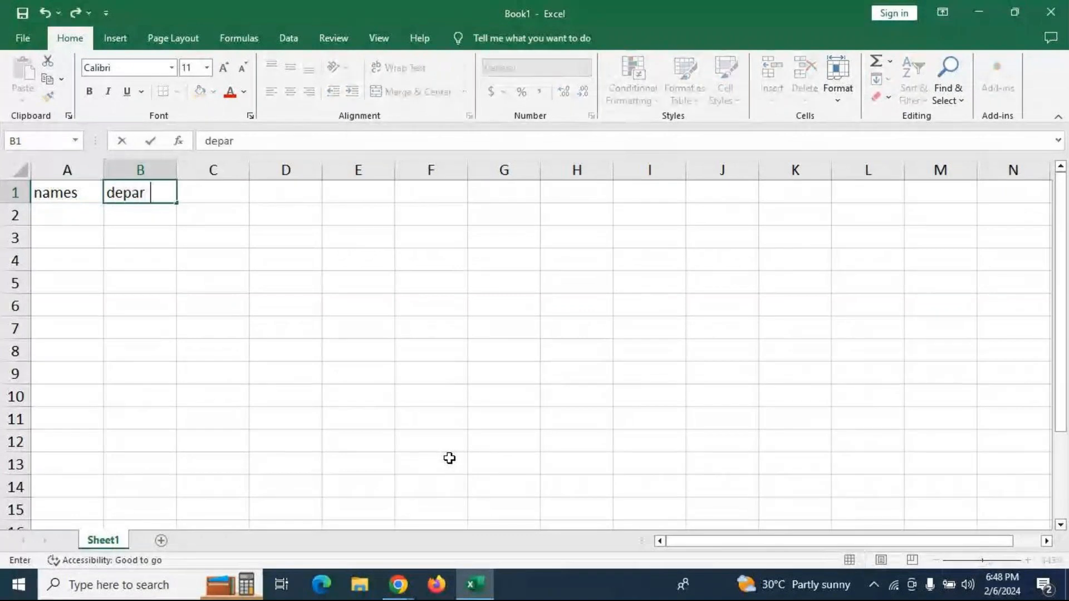
type("tment")
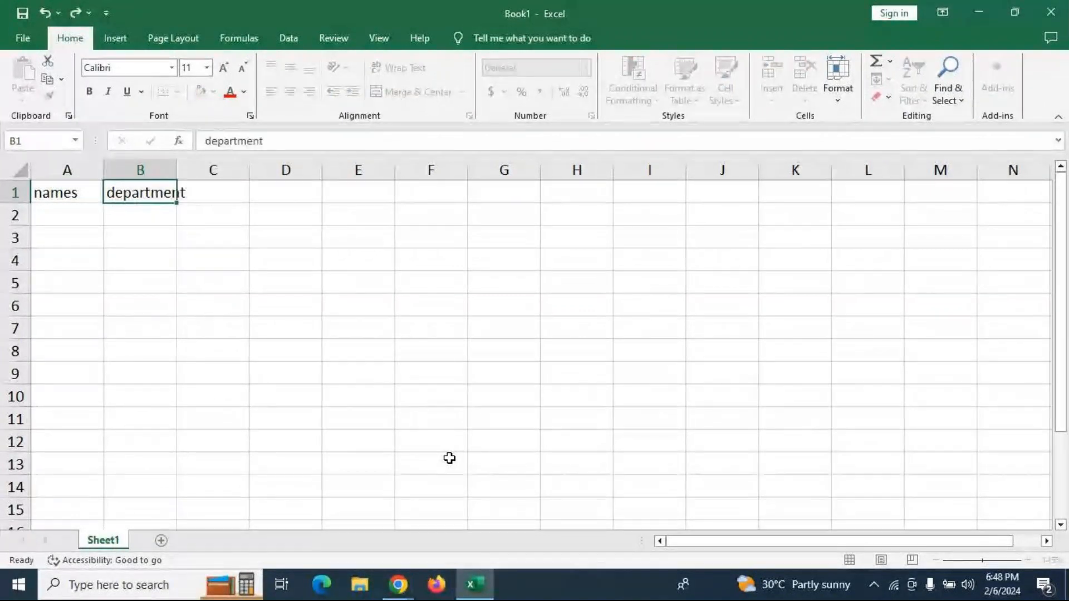
key("Tab")
type("salary")
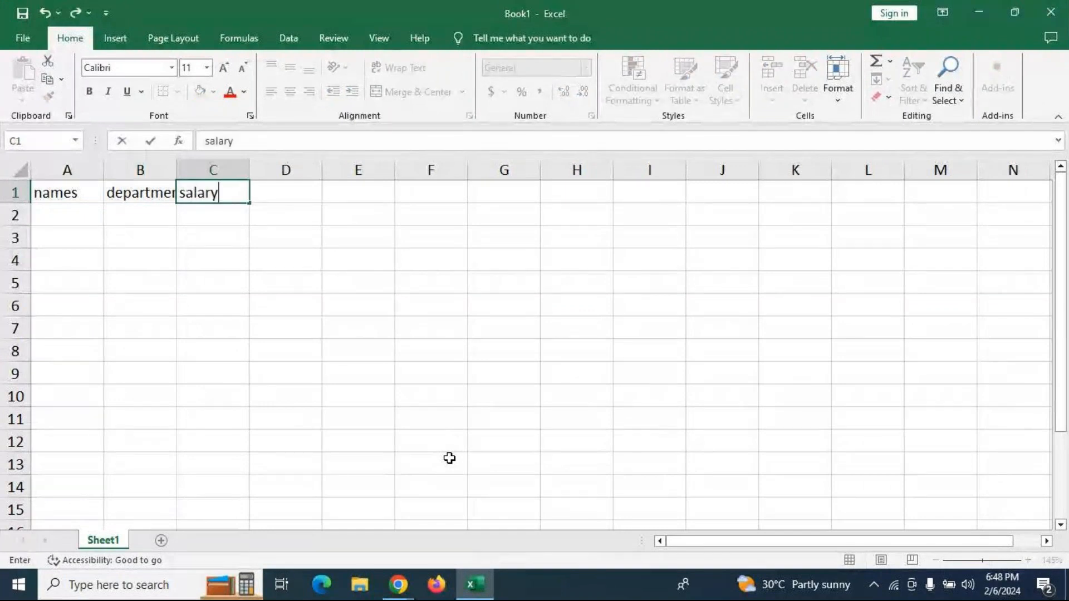
key("Return")
List kala, mala, asha, usha, harish, ramesh, rajesh, mallesh and suresh in A2:A10.
type("kala")
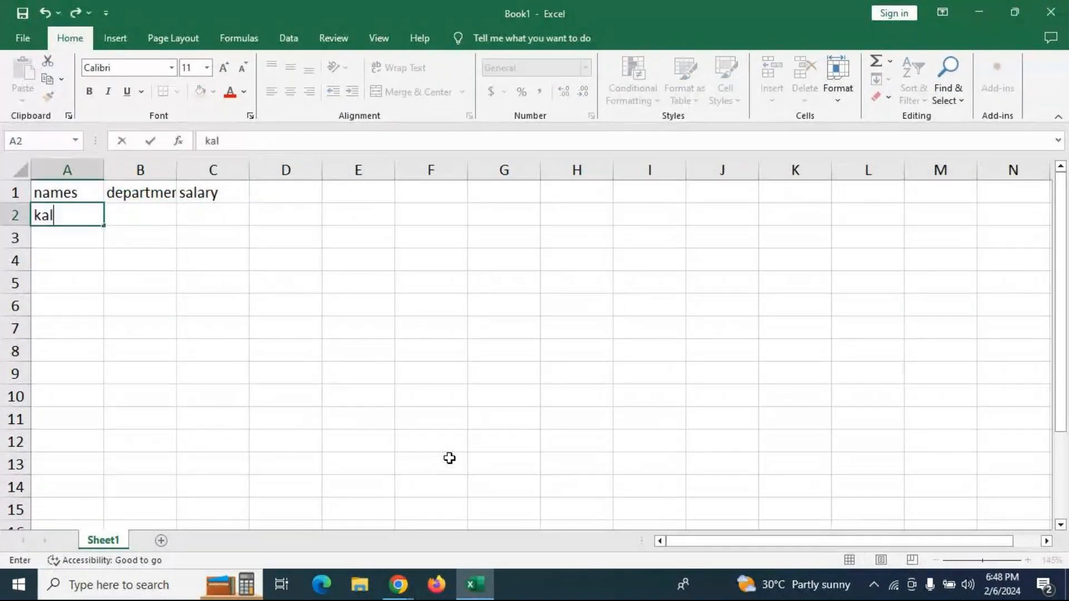
key("Return")
type("mala")
key("Return")
type("asha")
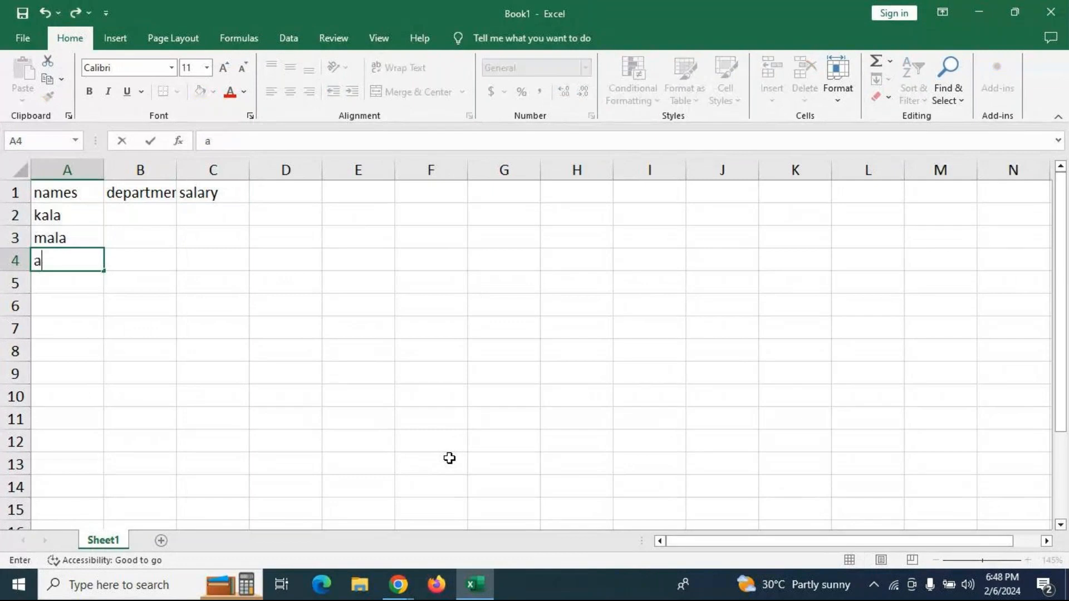
key("ctrl+Return")
key("Return")
type("usha")
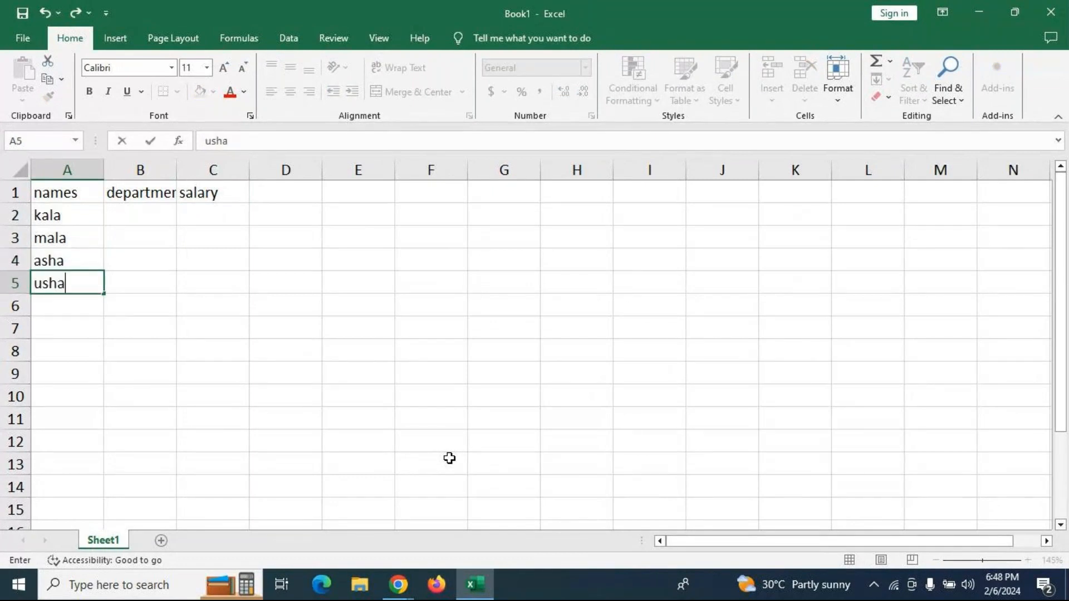
key("Return")
type("harish")
key("Return")
type("ramesh")
key("Return")
type("rajesh")
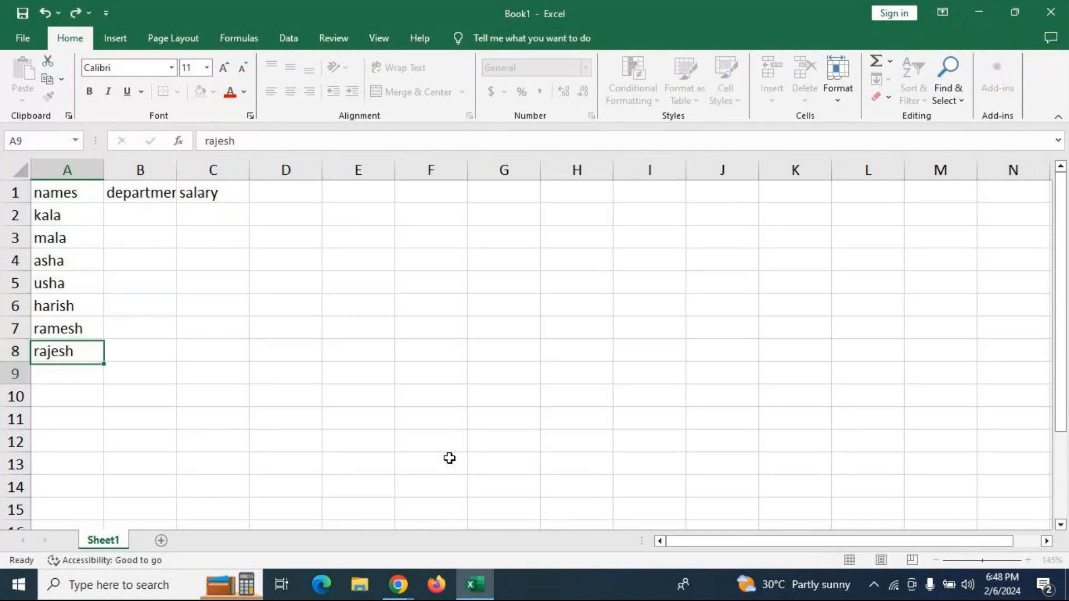
key("Return")
type("mal")
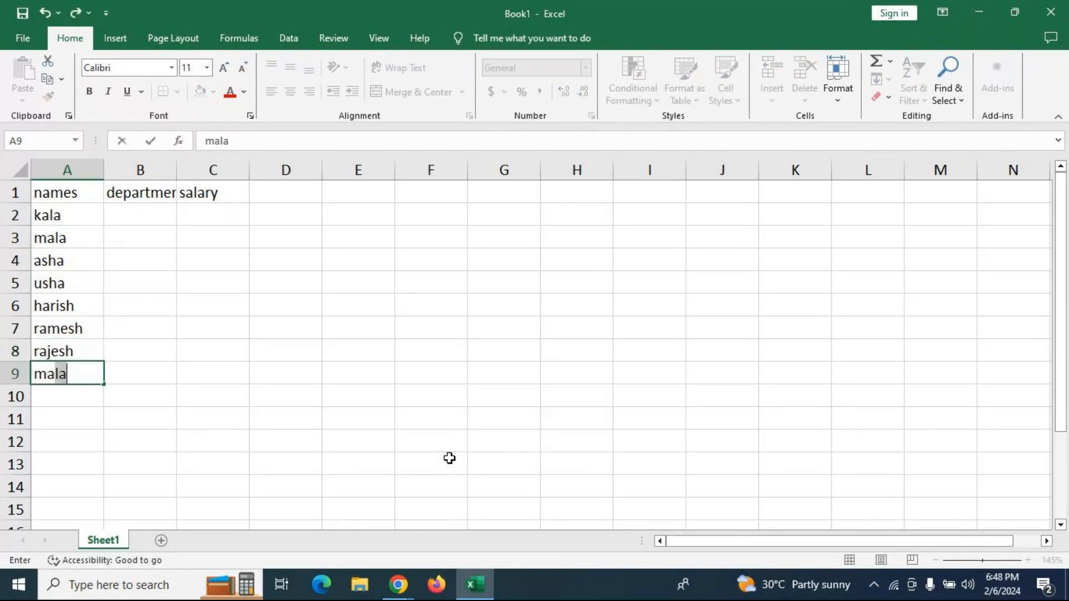
type("lesh")
key("Return")
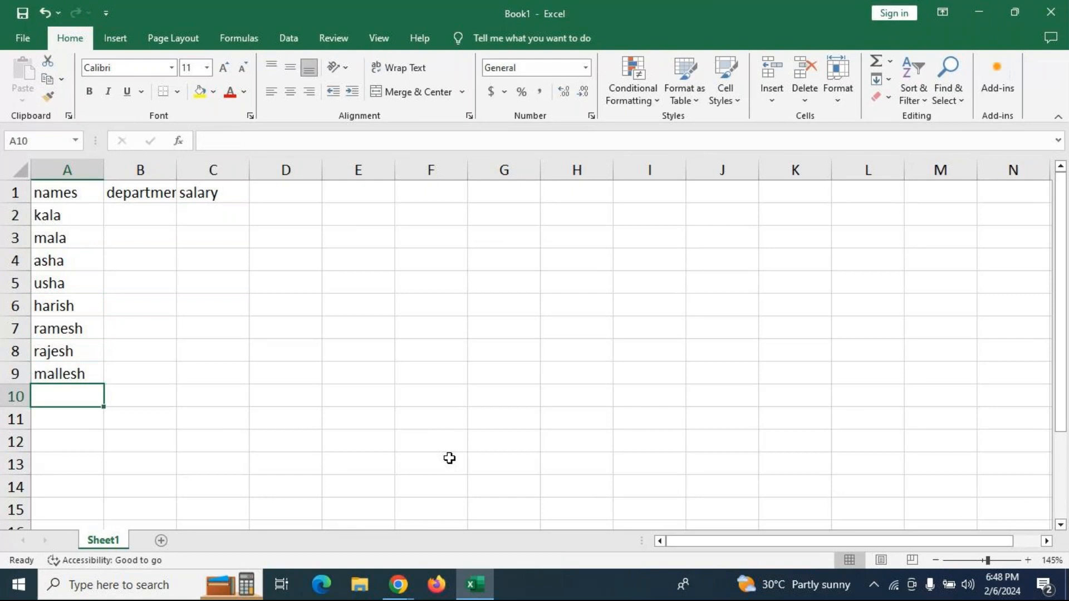
type("suresh")
key("Return")
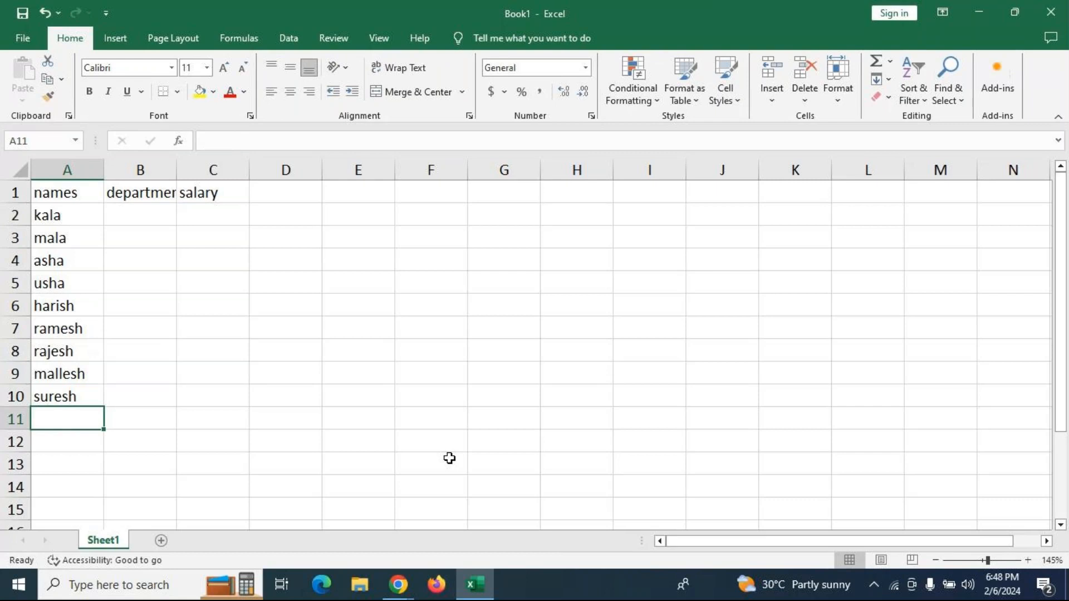
key("Right")
key("Up")
key("Up")
key("Up")
key("Up")
key("Up")
key("Up")
key("Up")
key("Up")
key("Up")
key("Up")
key("Down")
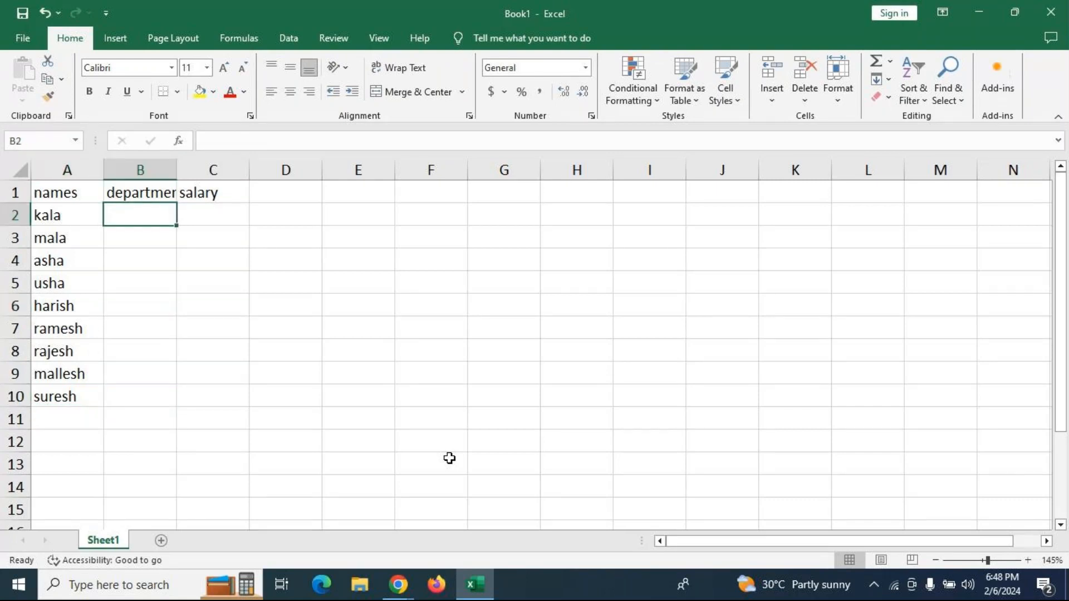
Fill B2:B10 with departments repeating accounts, finance, HR for each employee.
double_click(176, 166)
type("accounts")
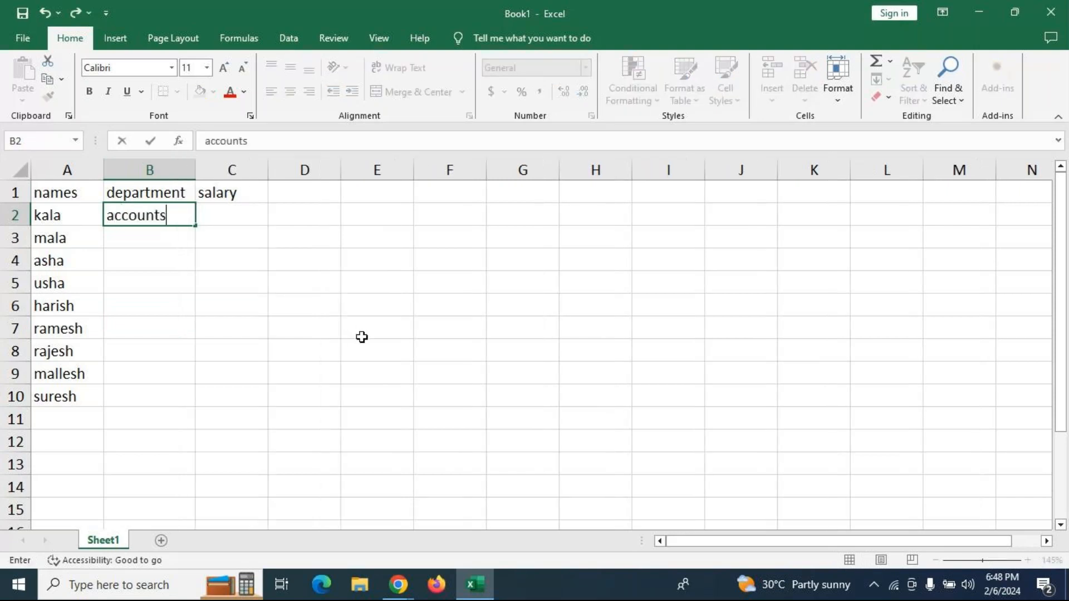
key("Return")
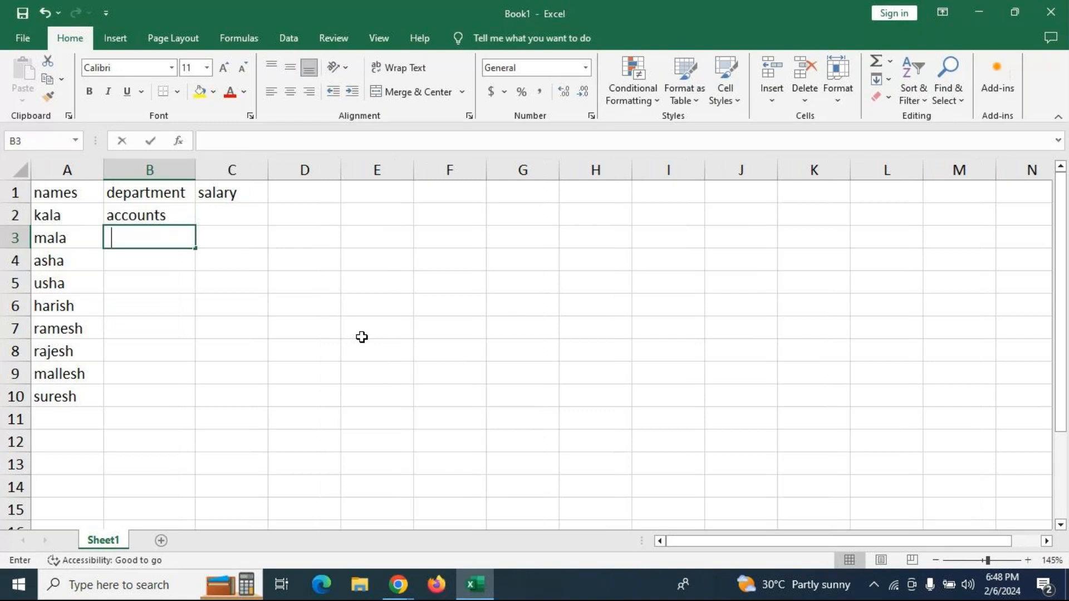
type("finance")
key("Return")
type("HR")
key("Return")
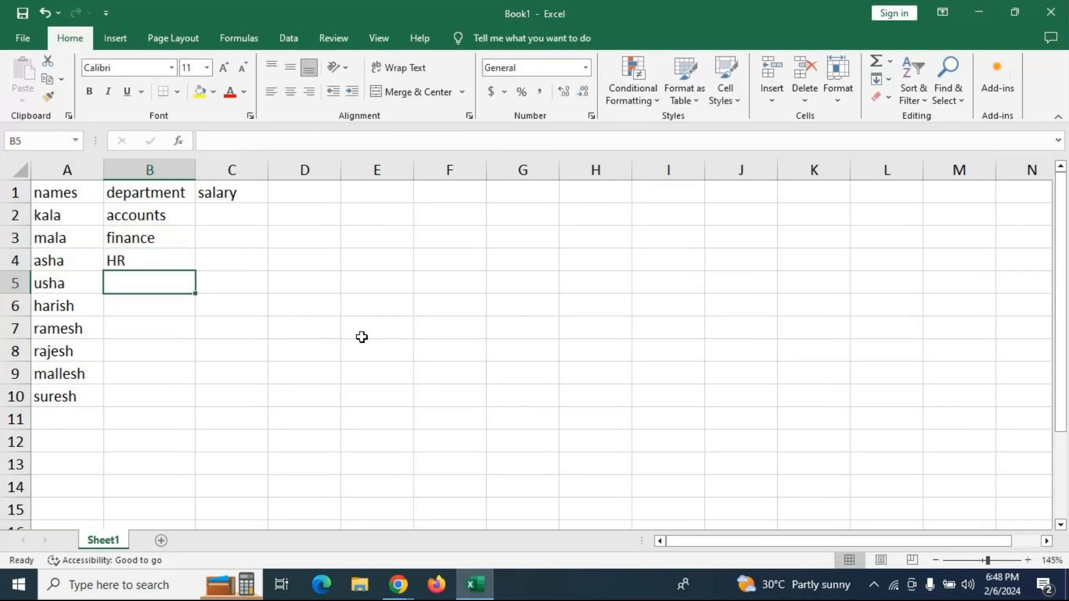
type("accounts")
key("Return")
type("finance")
key("Return")
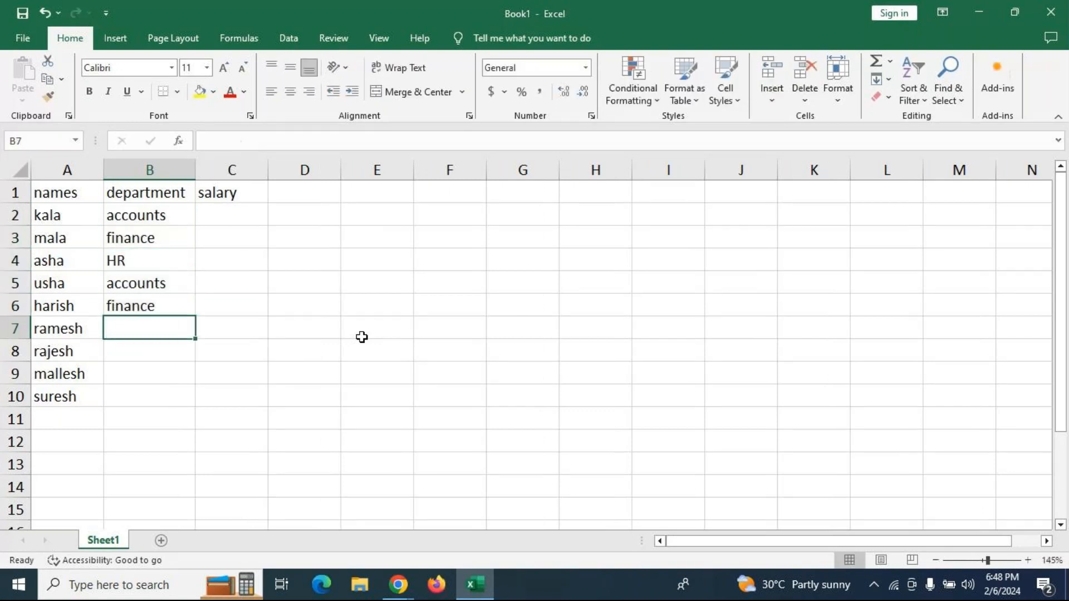
type("HR")
key("Return")
type("accounts")
key("Return")
type("finance")
key("Return")
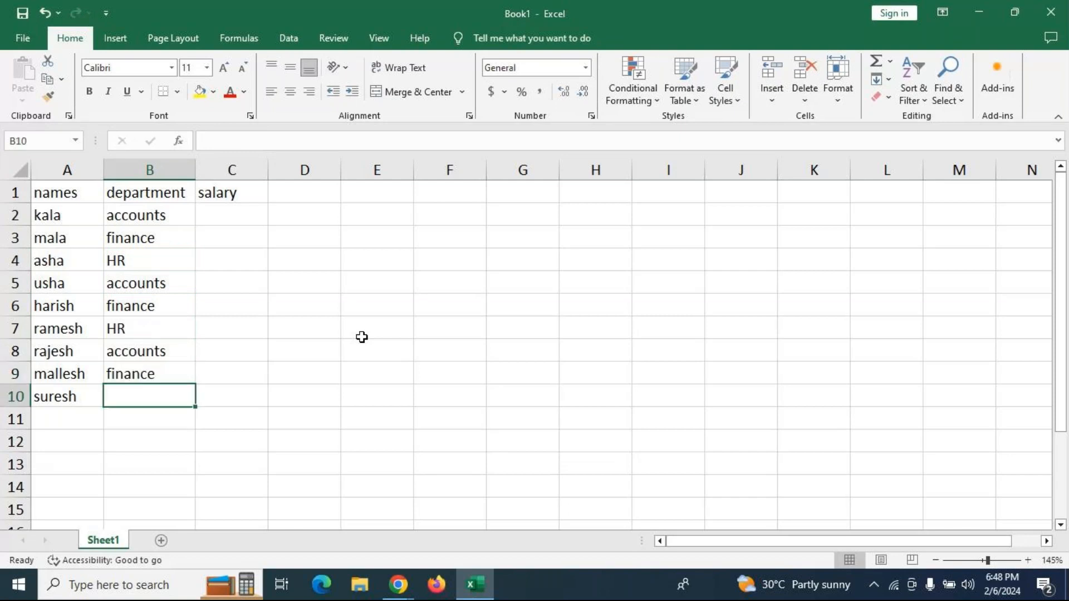
type("HR")
key("Return")
Enter salaries 85000, 47500, 153000 and 15630 for kala through usha in C2:C5.
key("Right")
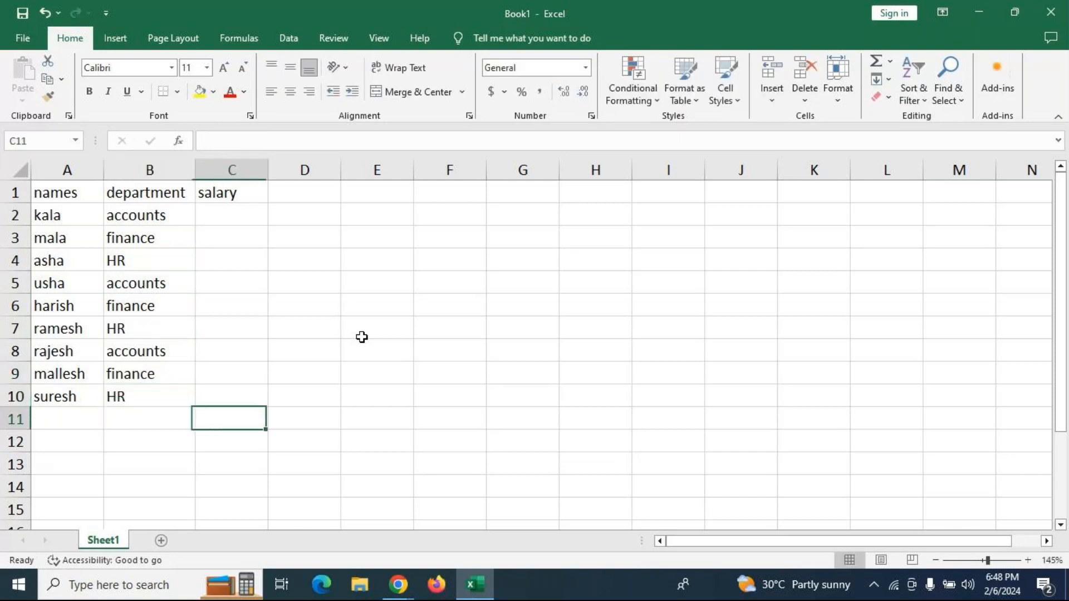
key("Up")
key("Up")
key("Up")
key("Up")
key("Up")
key("Up")
key("Up")
key("Up")
key("Up")
type("850")
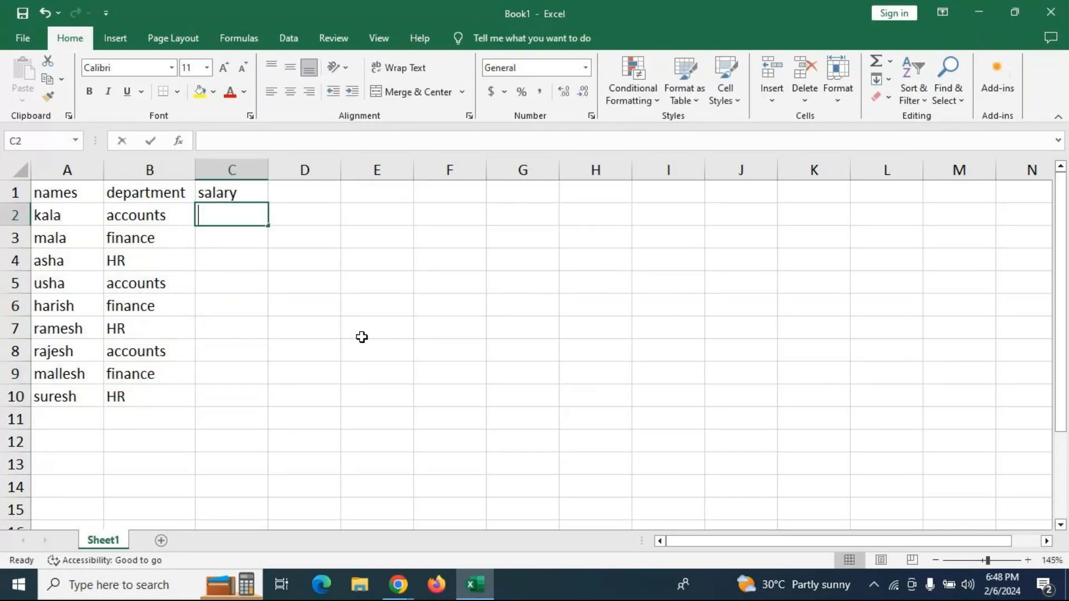
type("00")
key("Return")
type("47")
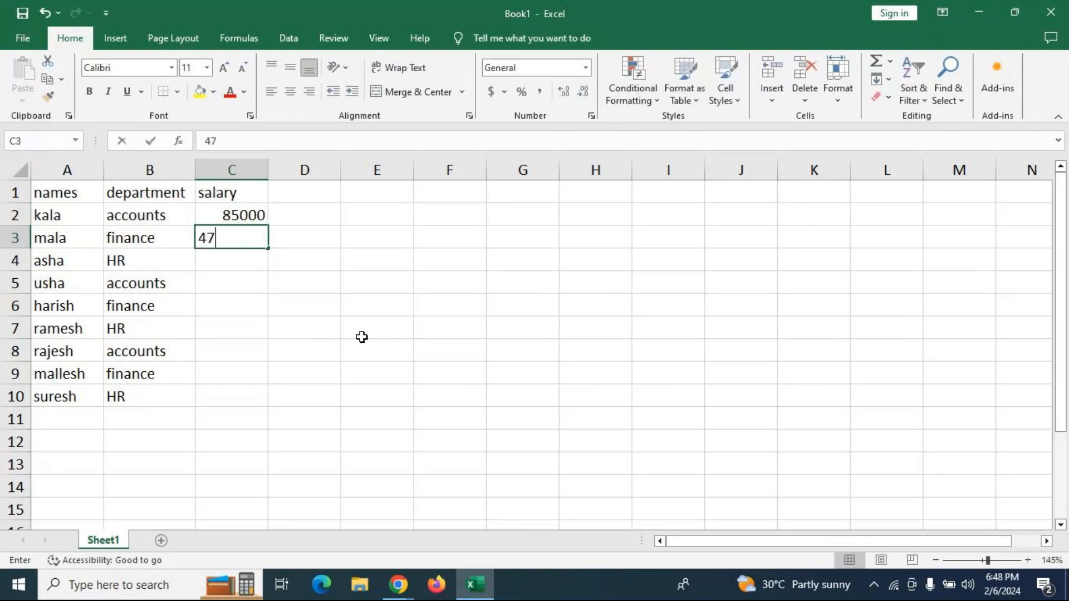
type("500")
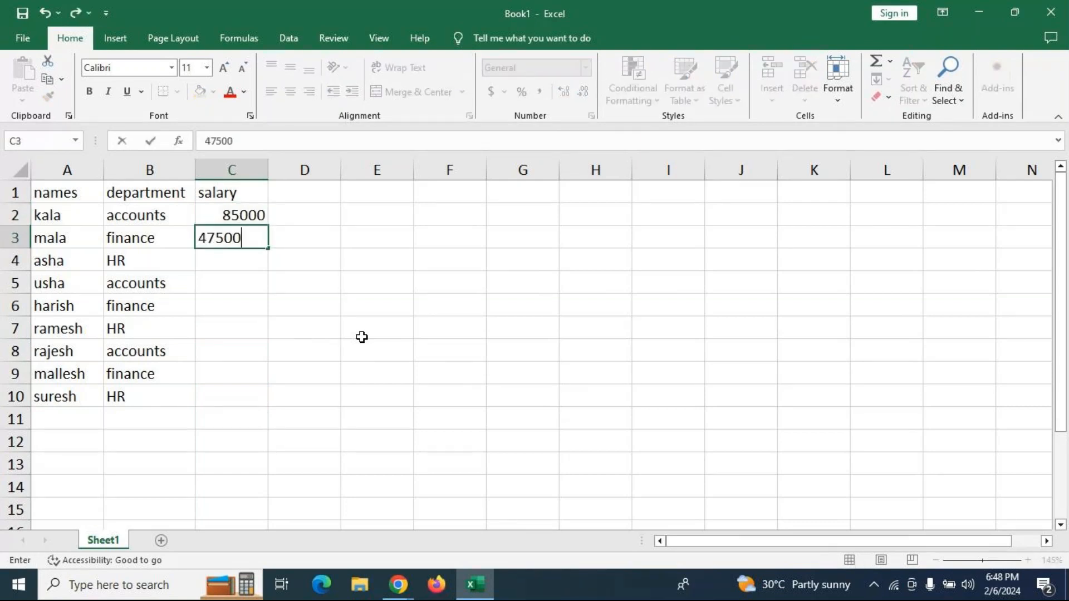
key("Return")
type("153000")
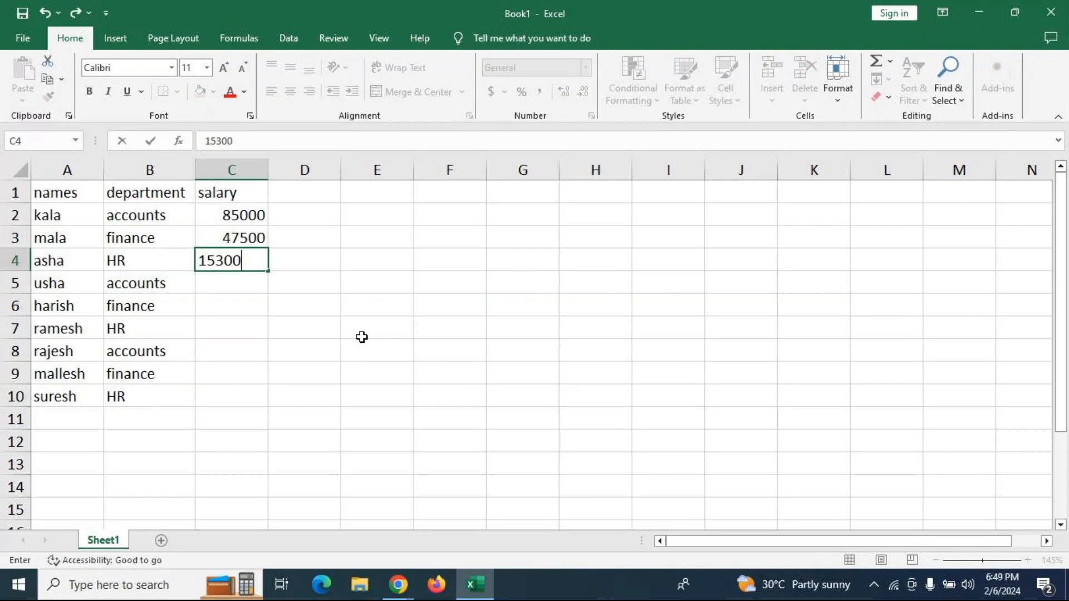
key("Return")
type("015630")
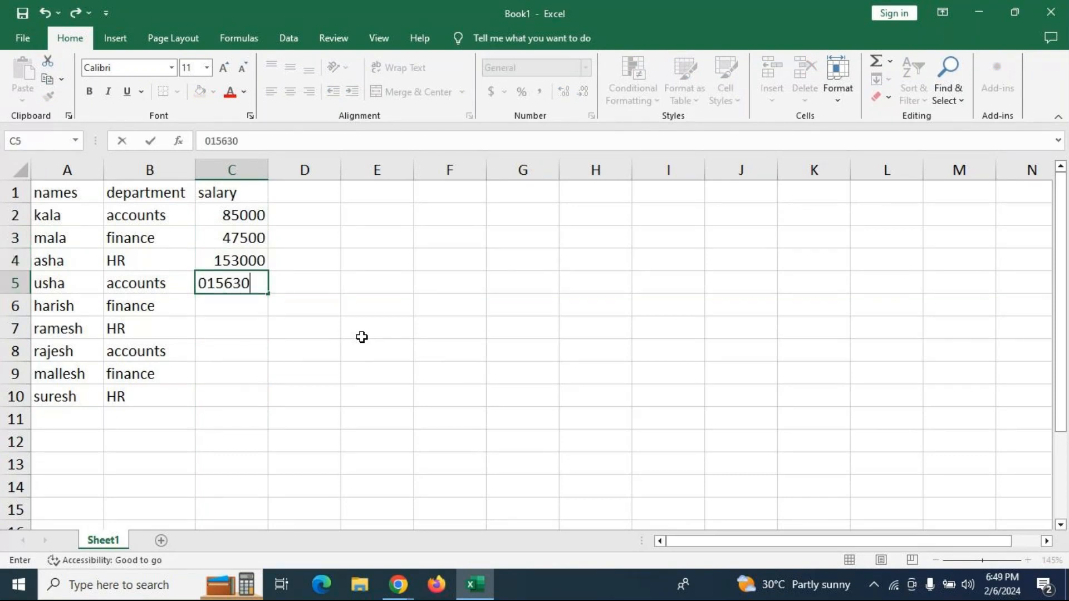
key("Return")
Enter salaries 25663, 25879, 95688, 89600 and 35488 for harish through suresh.
type("25663")
key("Return")
type("25879")
key("Return")
type("95688")
key("Return")
type("896")
type("++")
key("BackSpace")
key("BackSpace")
type("00")
key("Return")
type("2")
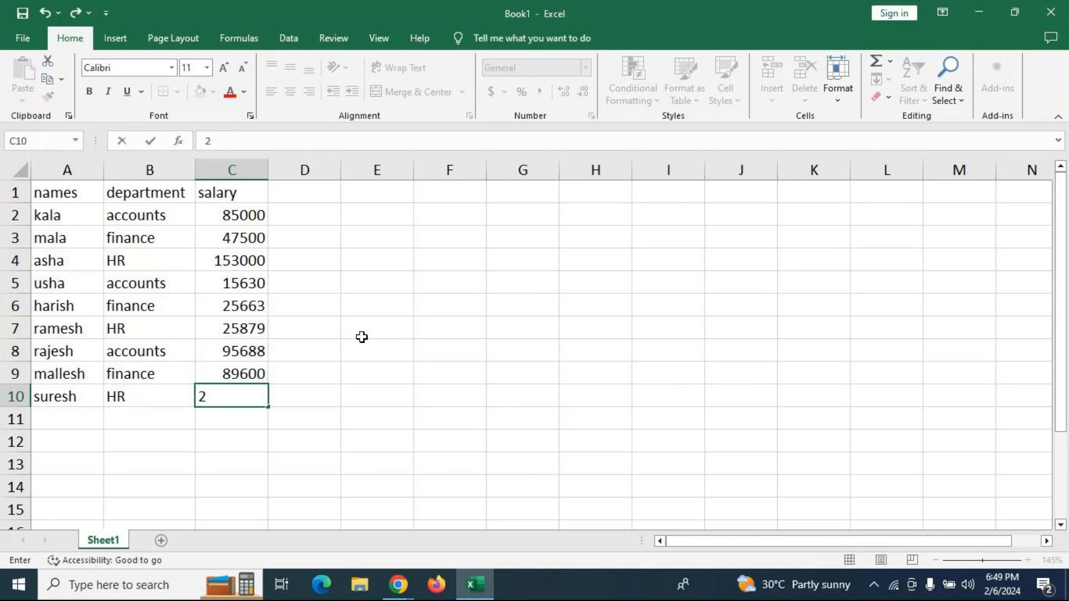
key("BackSpace")
type("35488")
key("Return")
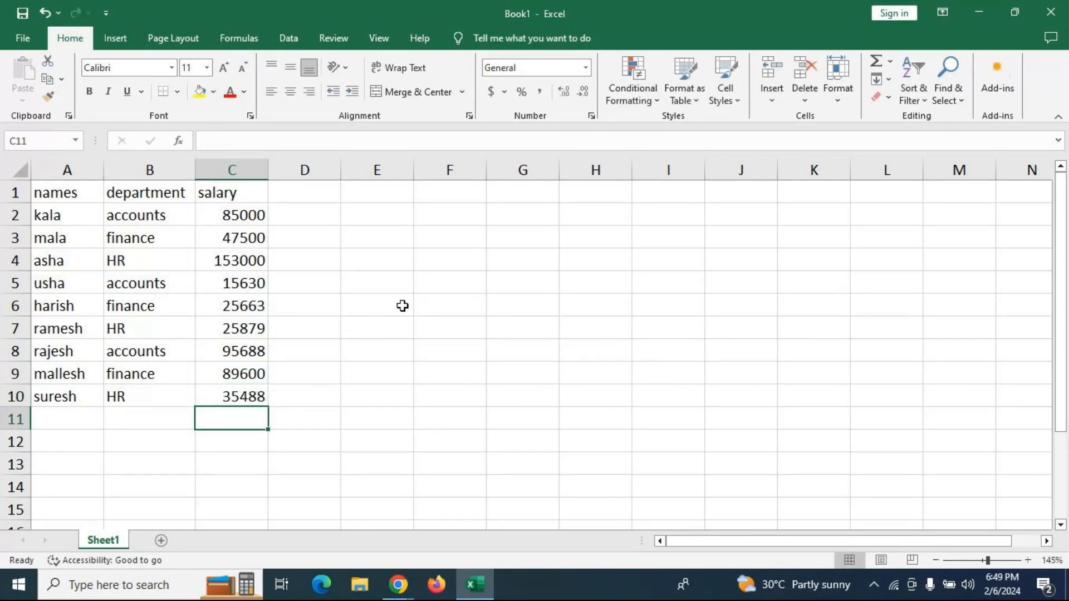
left_click(404, 264)
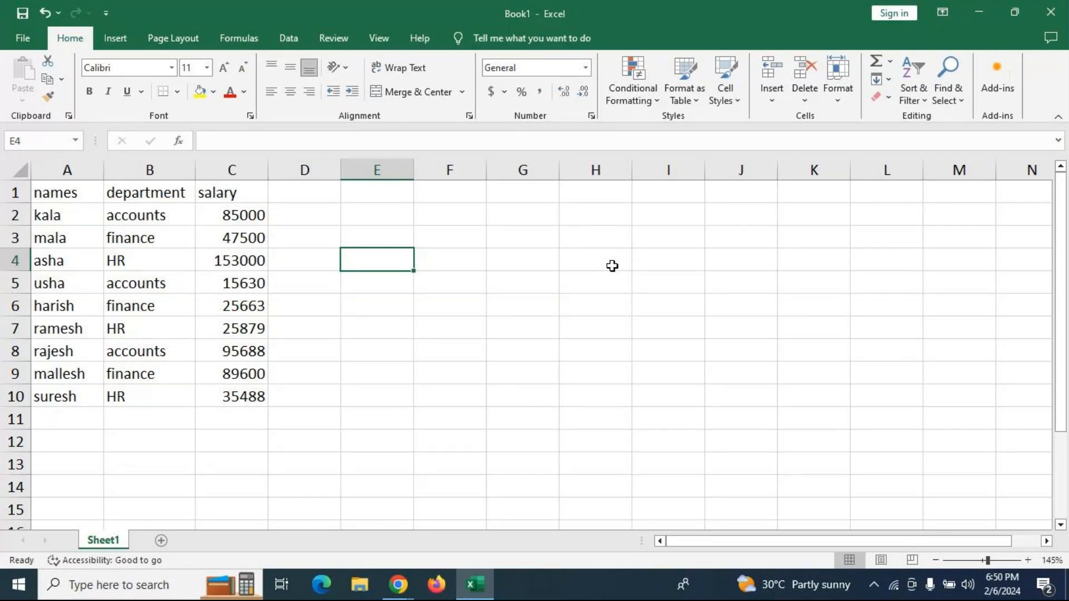
Place a department heading in G4, widening the column to fit.
type("departme")
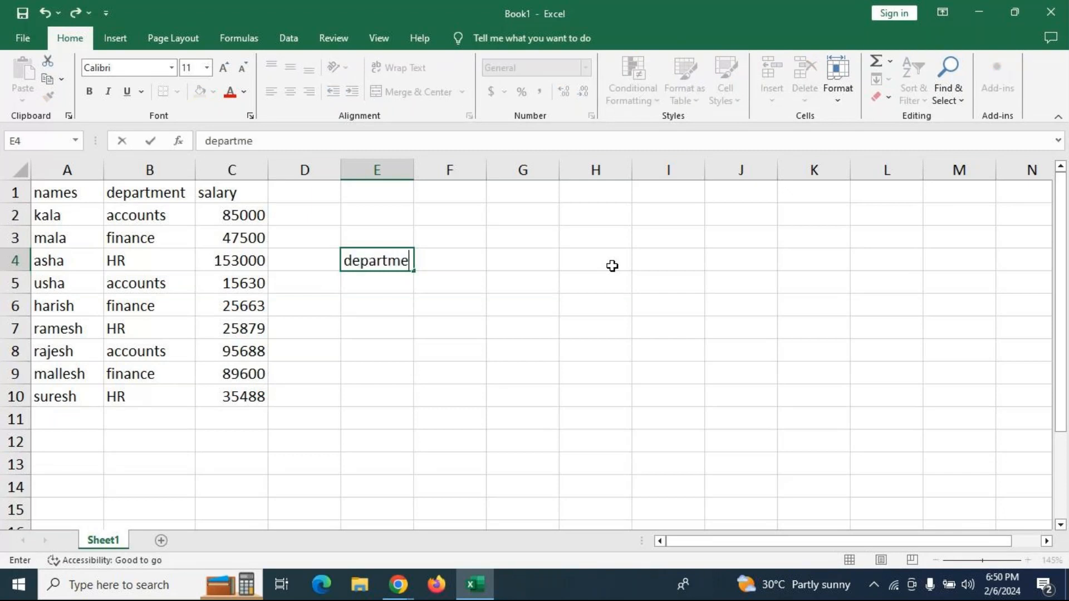
type("nt")
key("Return")
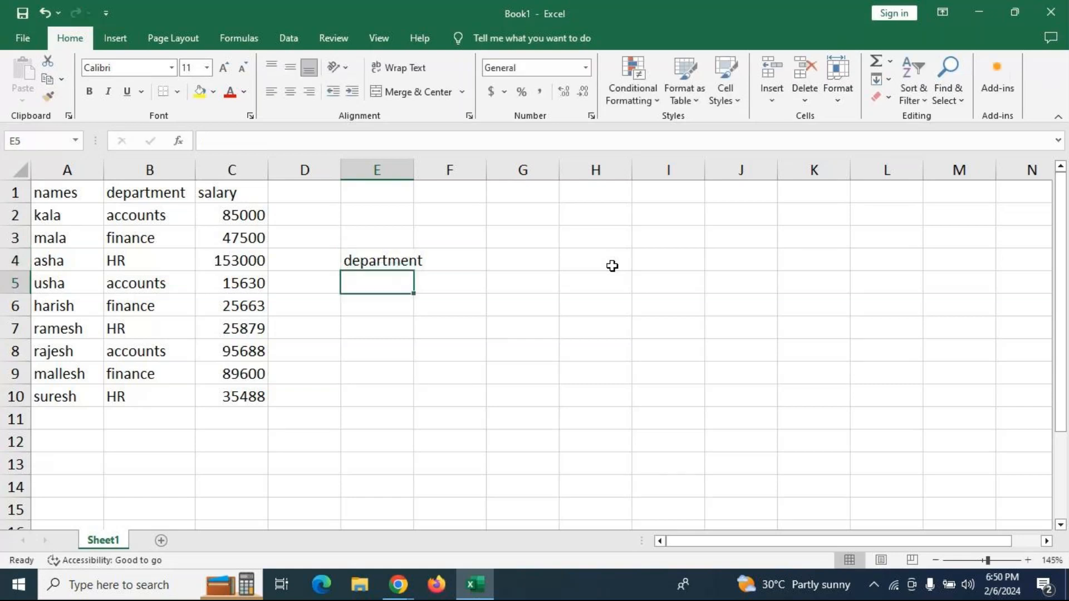
double_click(418, 169)
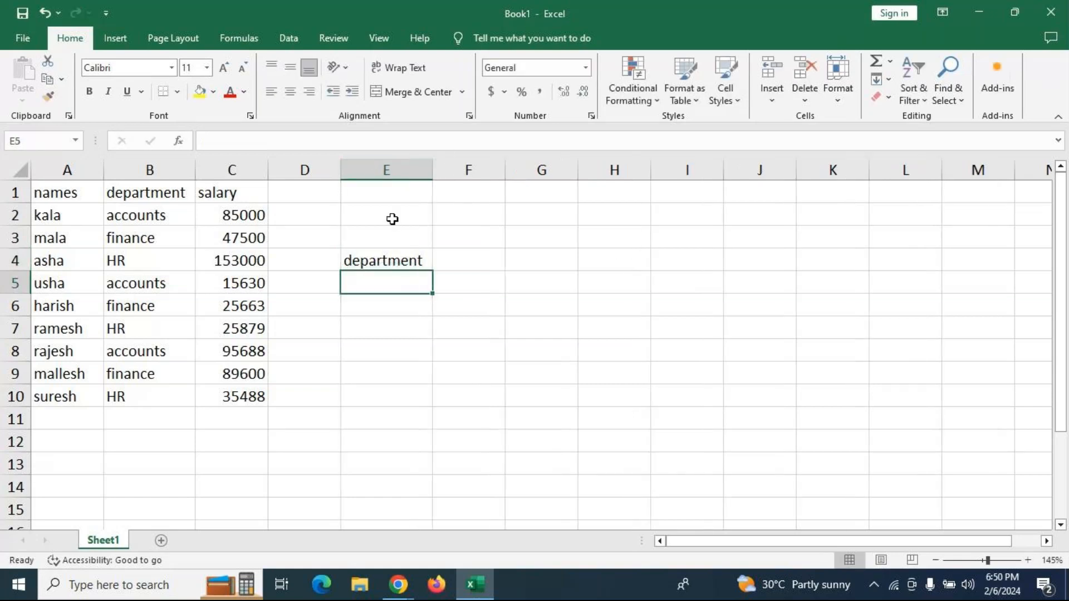
left_click(396, 260)
left_click_drag(436, 259, 540, 260)
left_click_drag(580, 169, 597, 169)
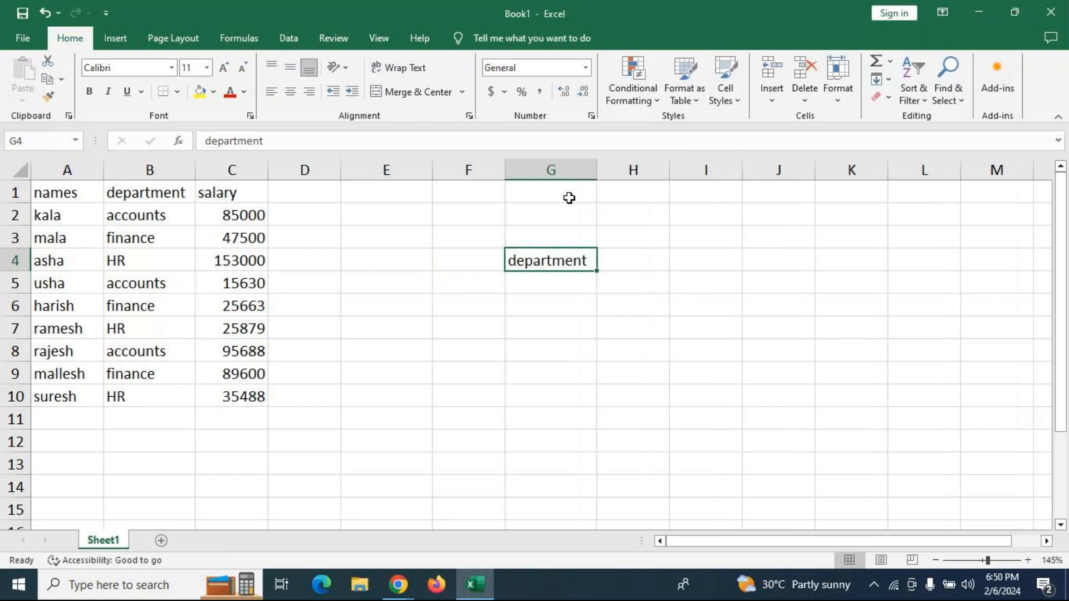
left_click(549, 287)
Add a salary heading in H4 and enter harish in F5.
left_click_drag(551, 296, 623, 257)
type("salary")
key("Return")
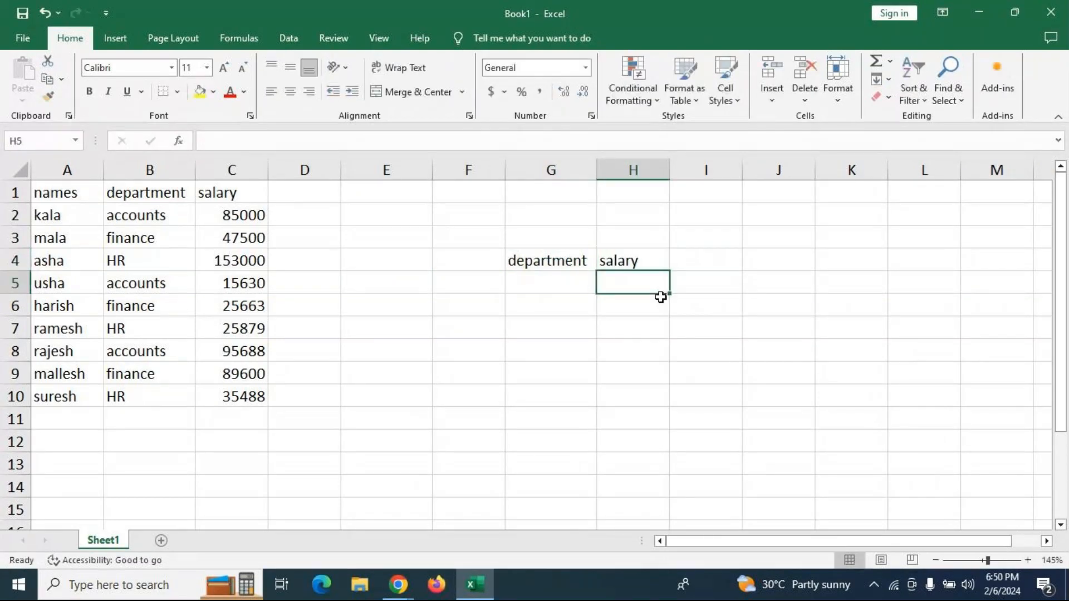
key("Left")
key("Left")
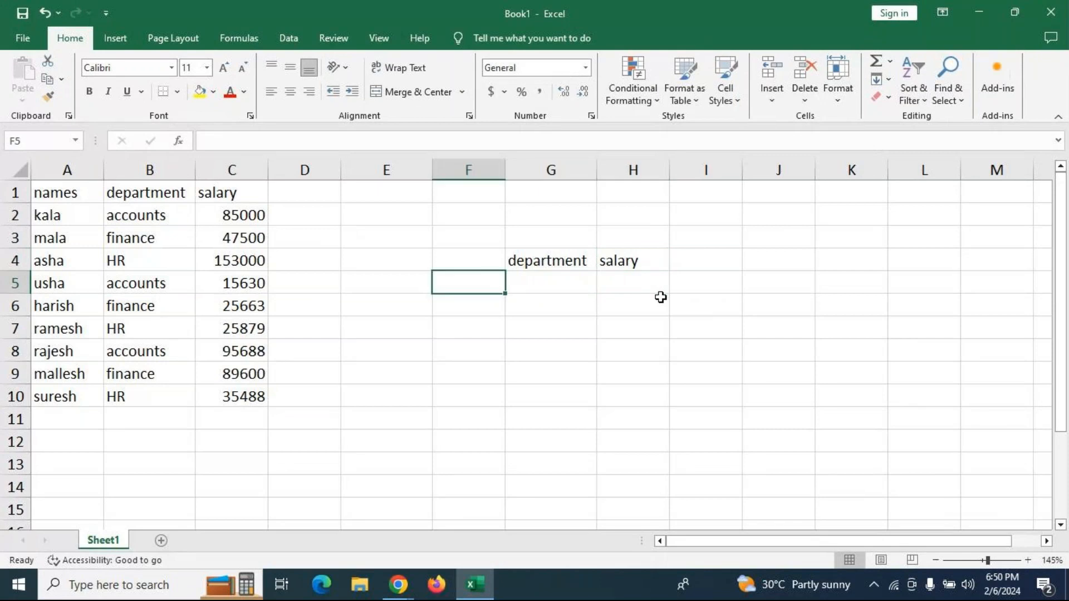
type("harish")
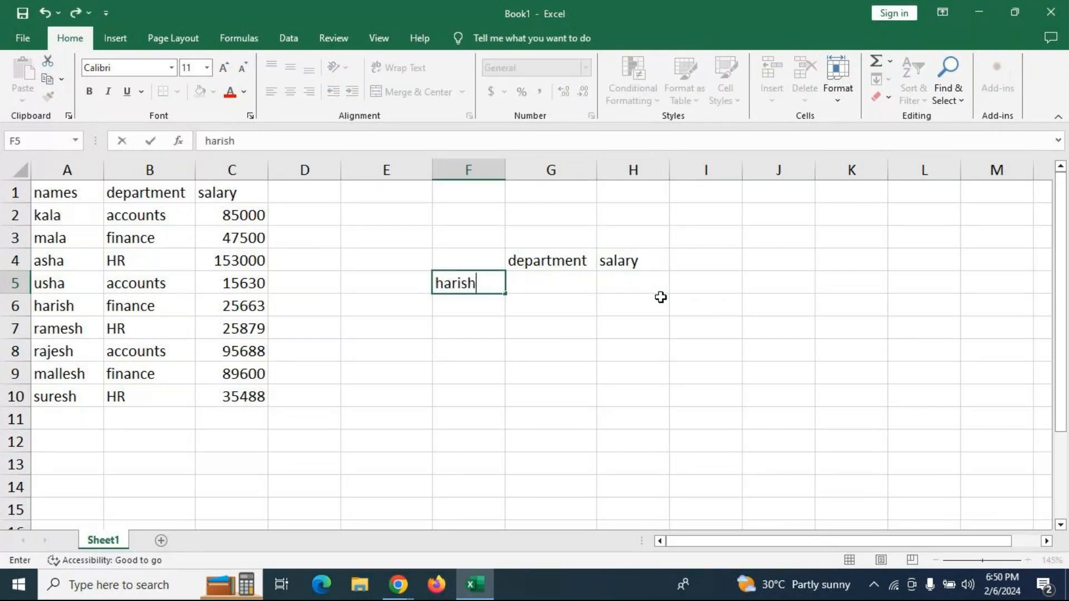
key("Tab")
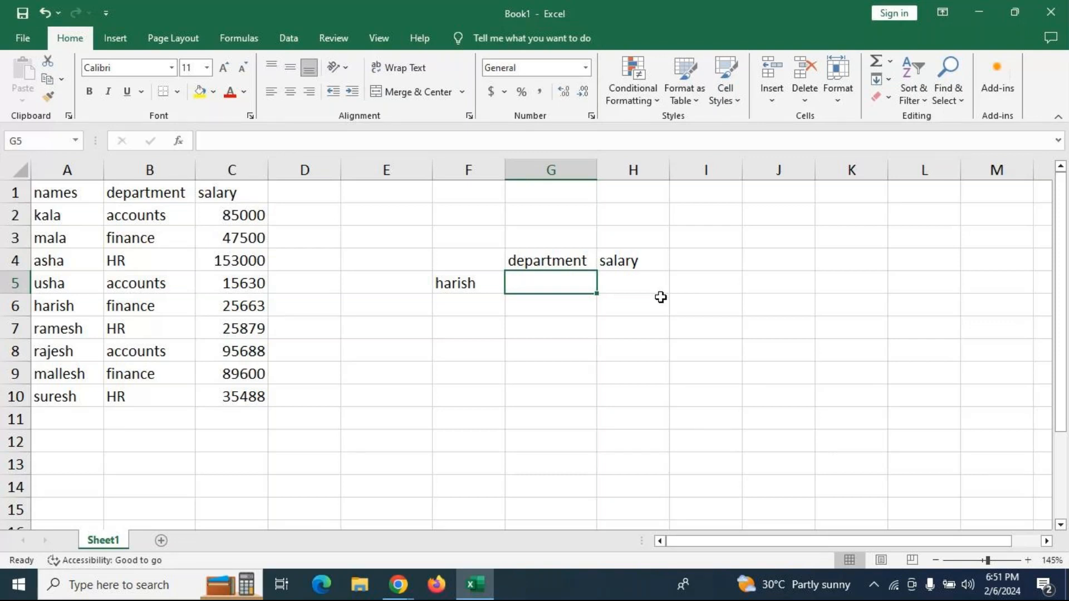
Enter the note NICT EDU app in F8.
key("Down")
key("Left")
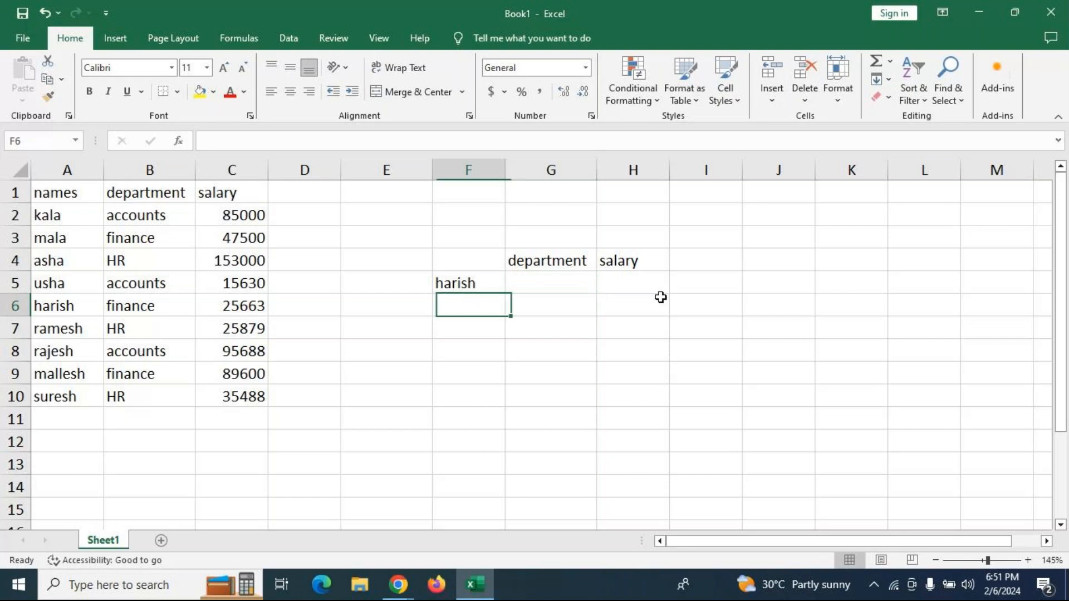
key("Down")
key("Left")
key("Left")
key("Right")
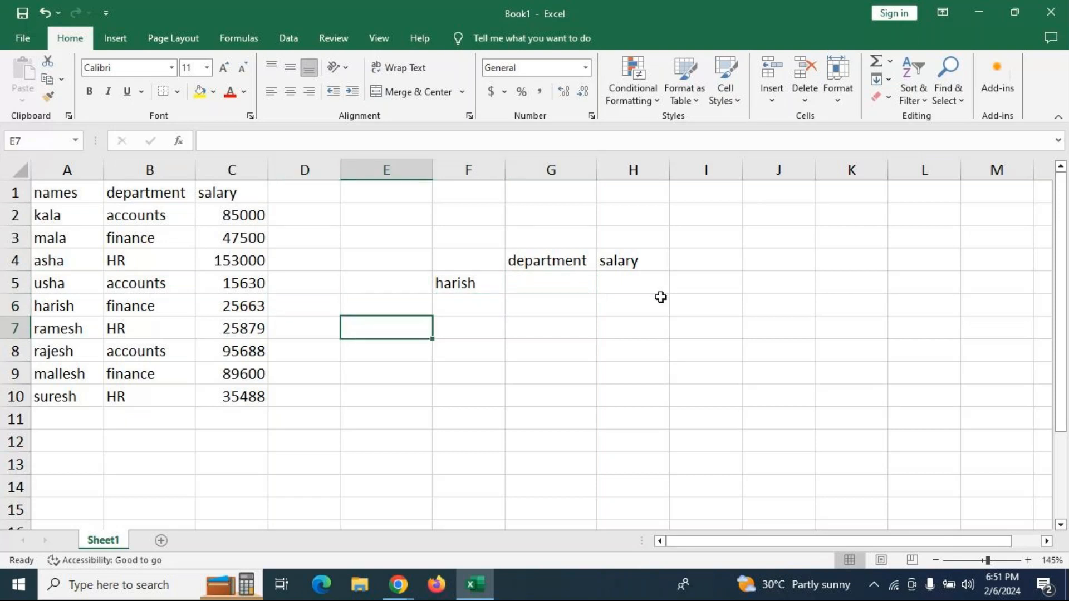
key("Down")
key("Right")
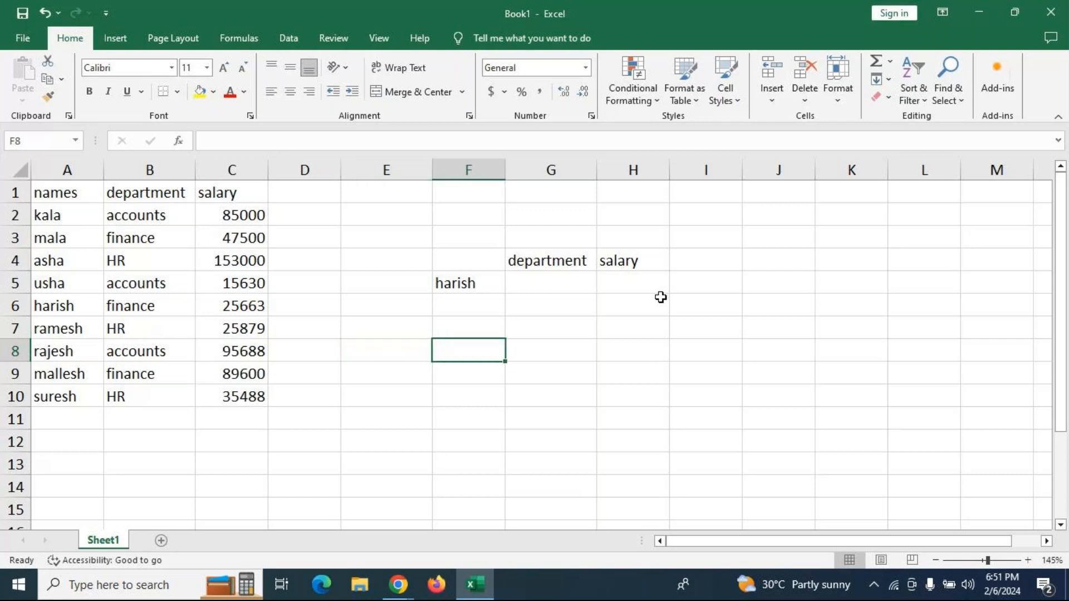
type("NICT EDu")
key("BackSpace")
type("U app")
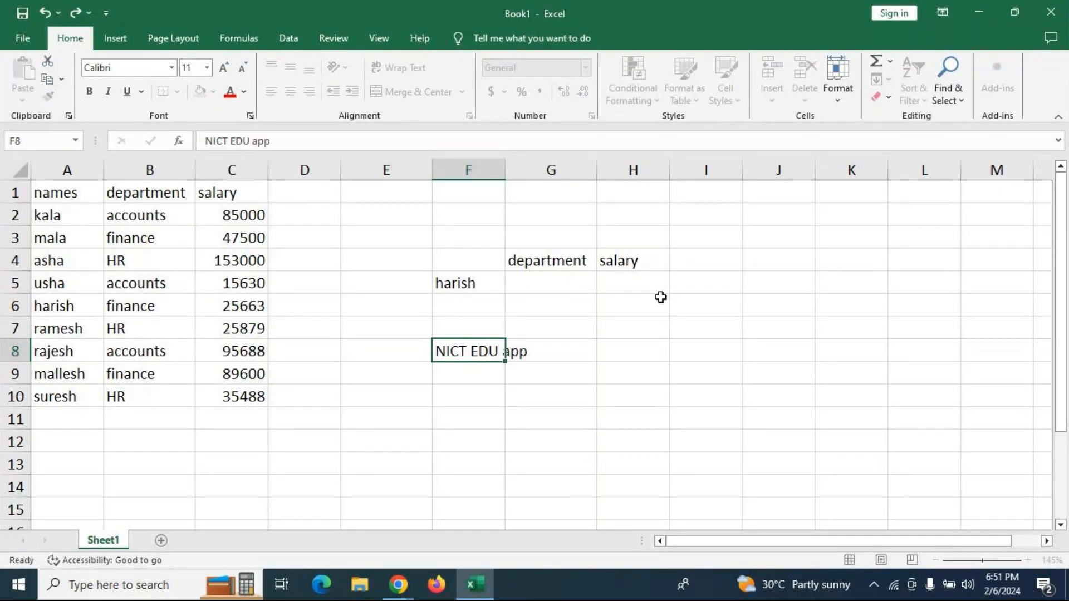
key("Return")
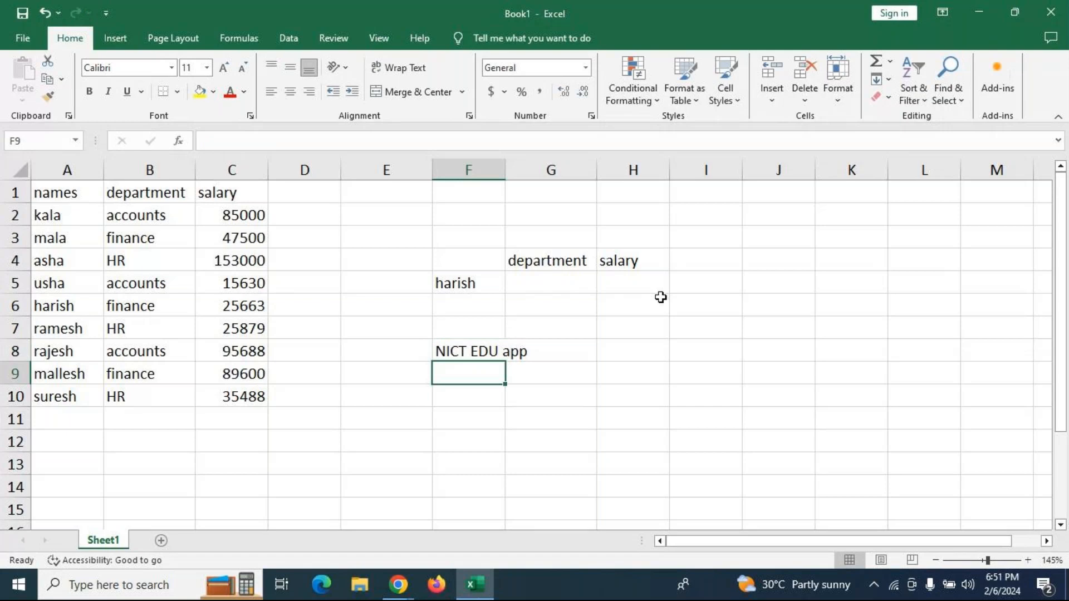
Enter playstore in E8, applestore in E9, and IGENIUS app in F9.
key("Left")
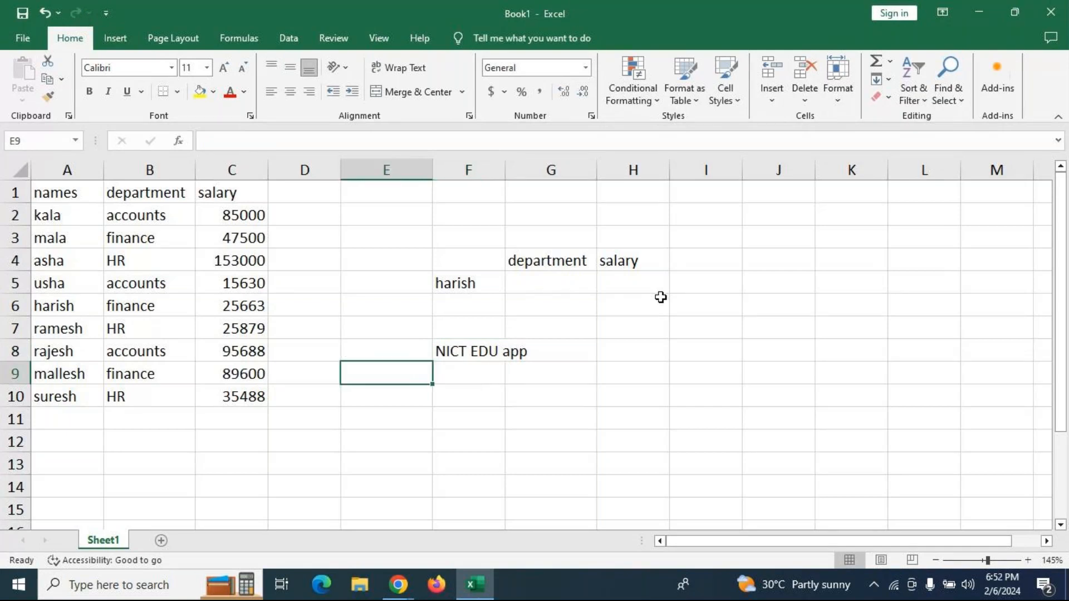
key("Up")
type("plays")
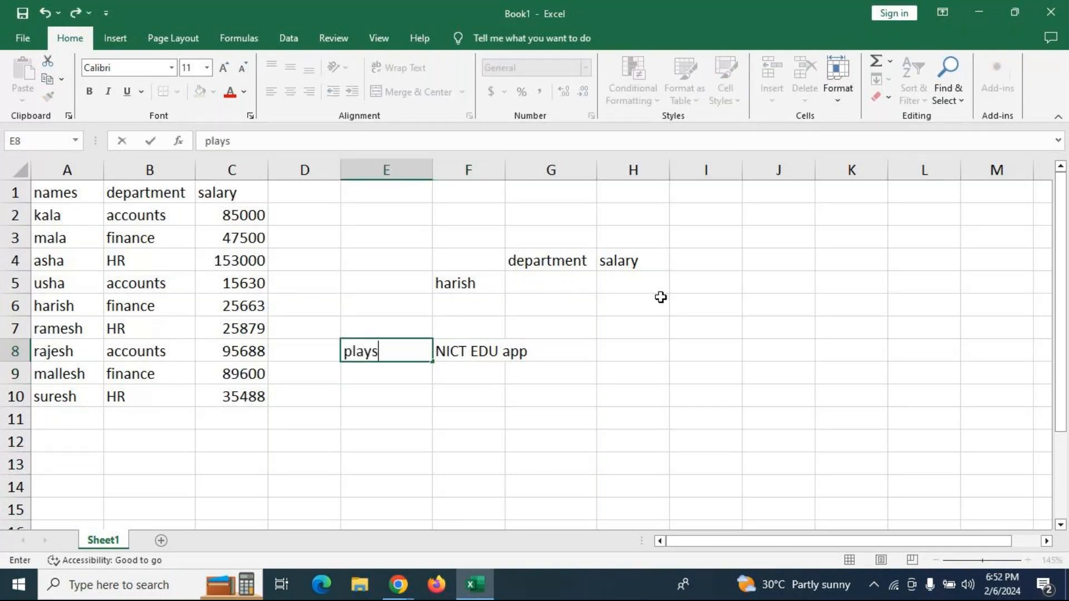
type("tore")
key("Return")
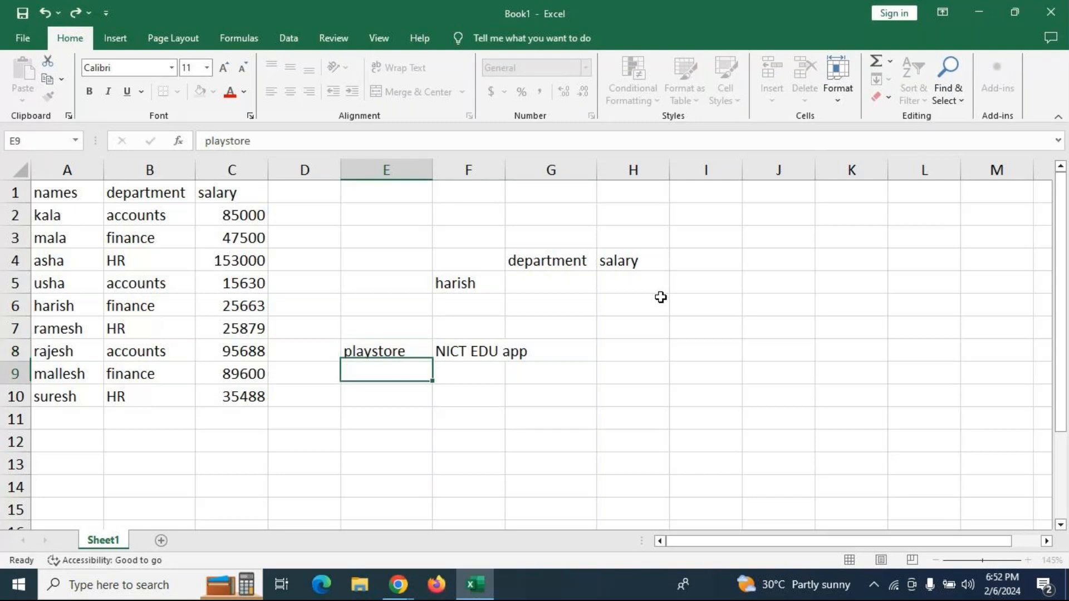
type("applestore")
key("Tab")
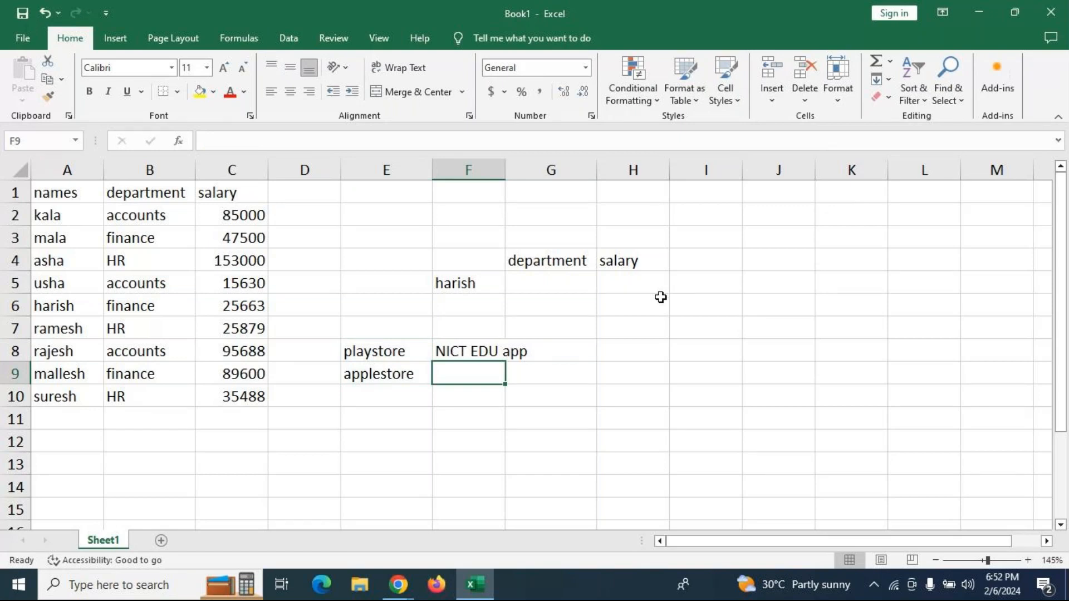
type("IGENI")
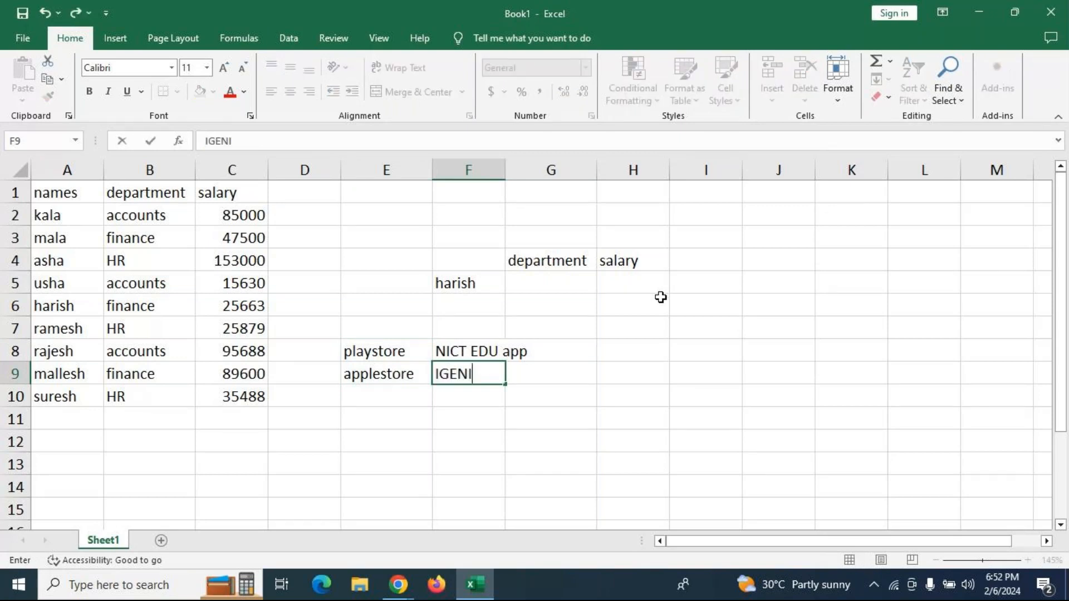
type("U S app")
key("Up")
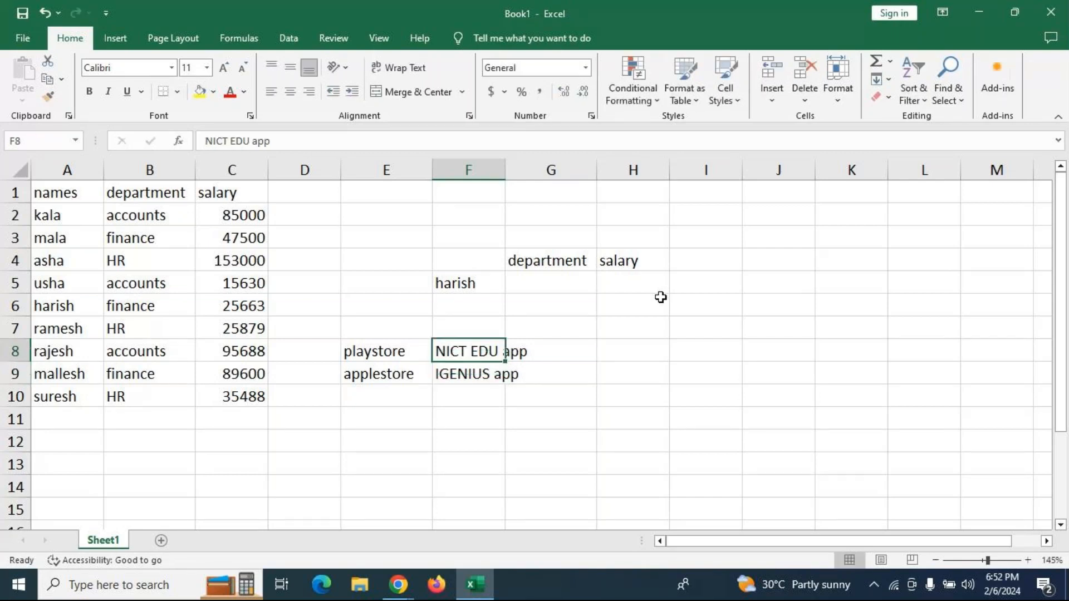
left_click(492, 391)
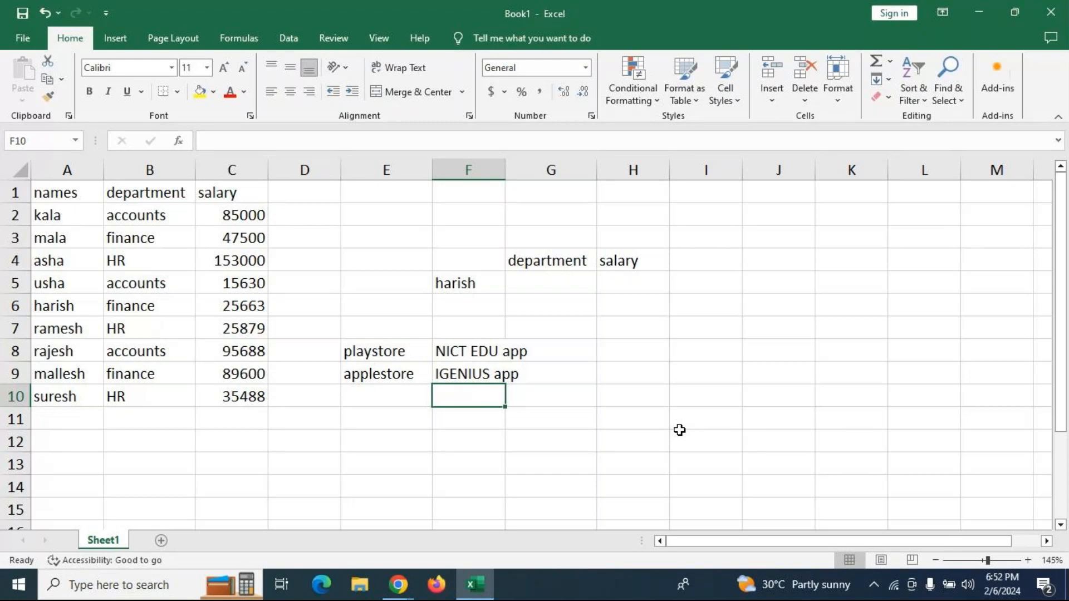
Add a username label in E11 with mobile number beside it in F11.
key("Down")
key("Left")
type("u")
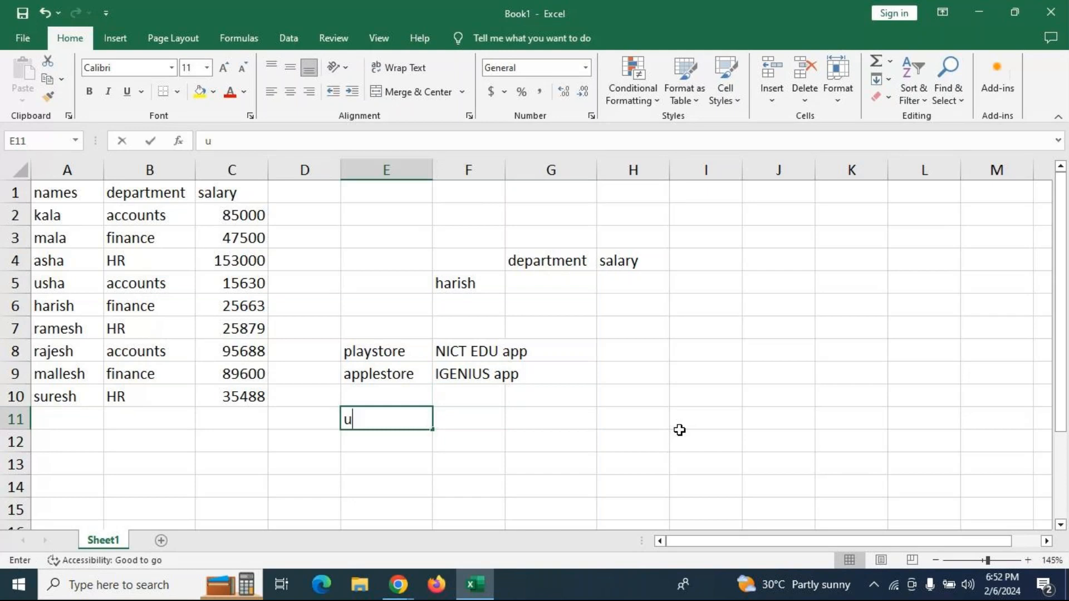
type("sername")
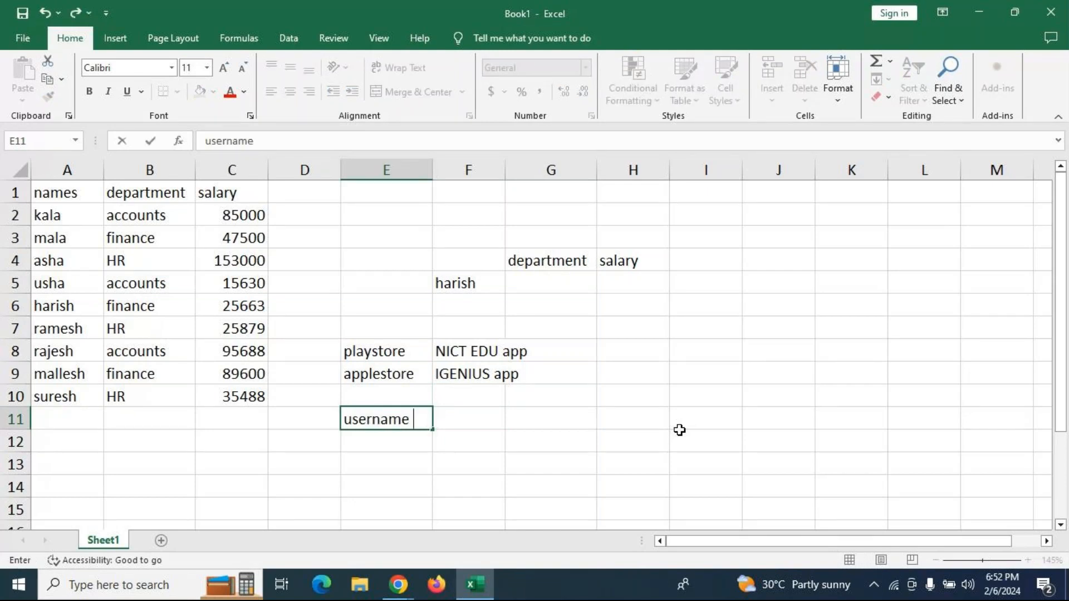
key("Tab")
type("mobile")
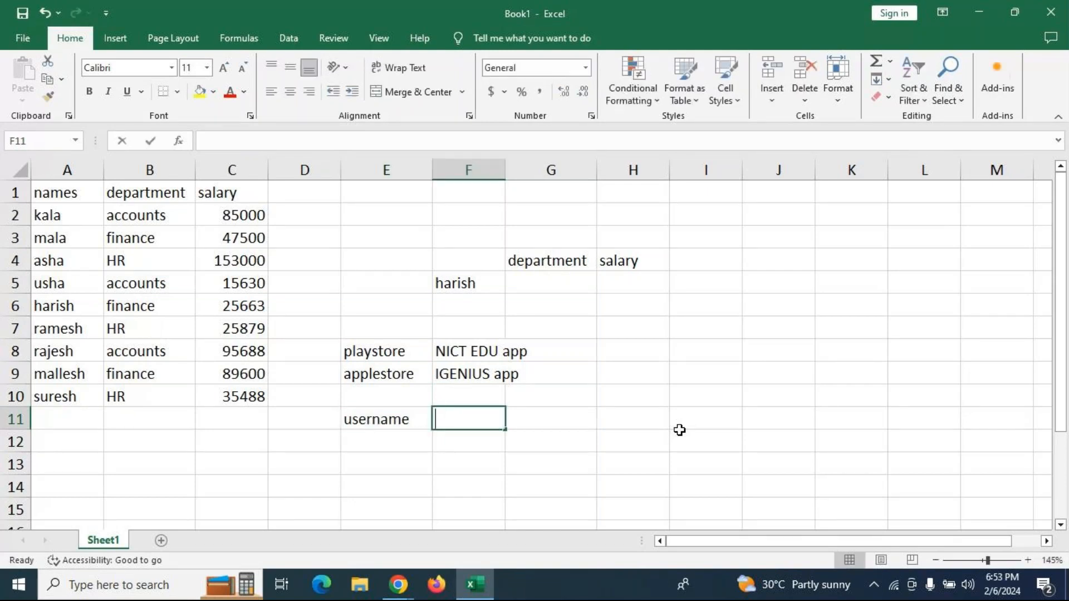
type(" number")
key("Return")
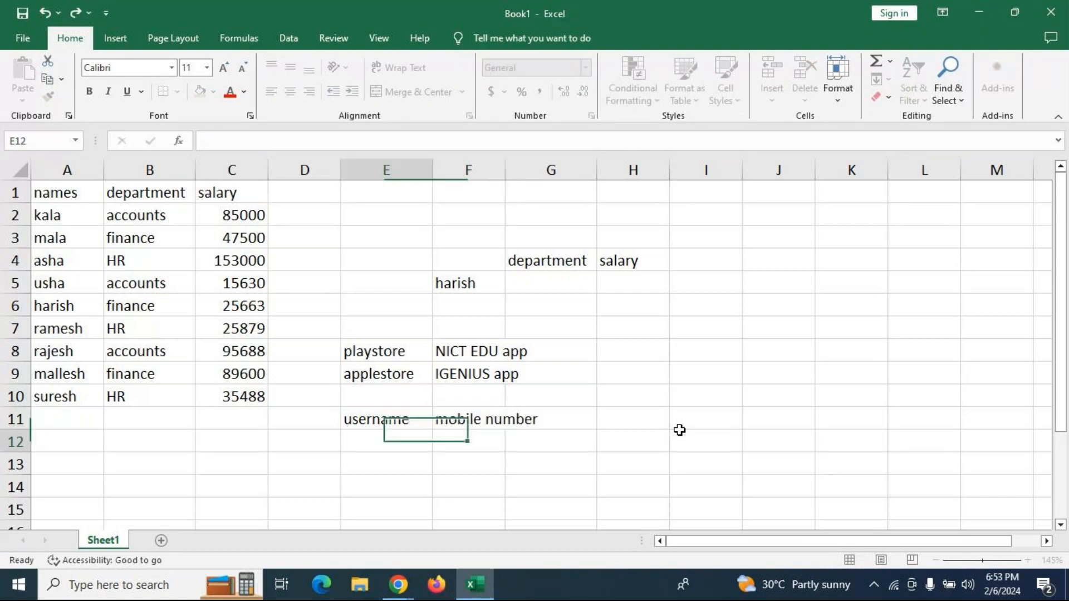
Add a password label in E12 with the two password options in F12.
key("Tab")
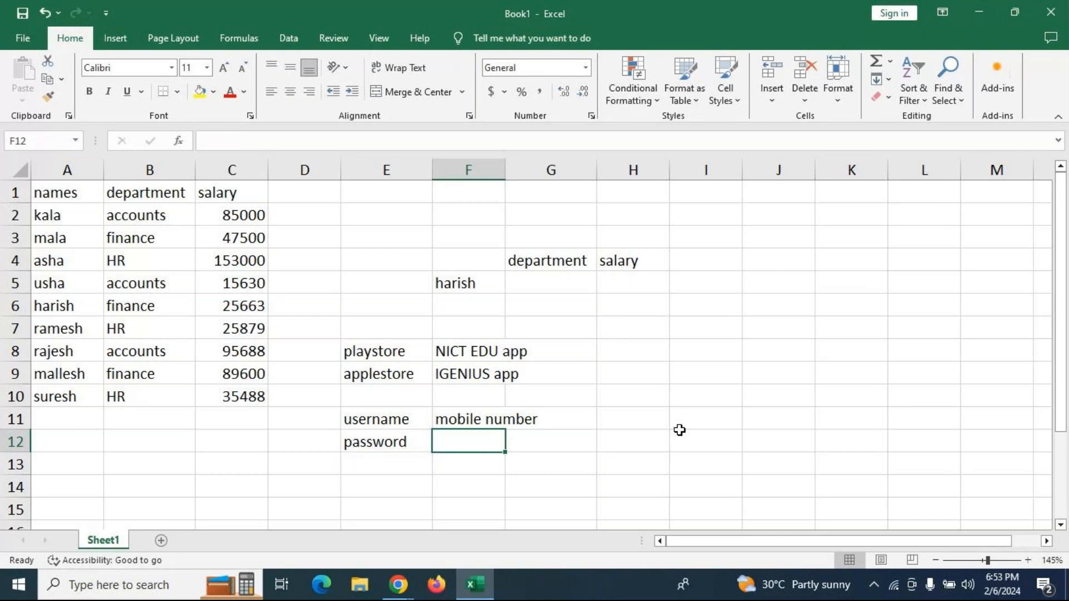
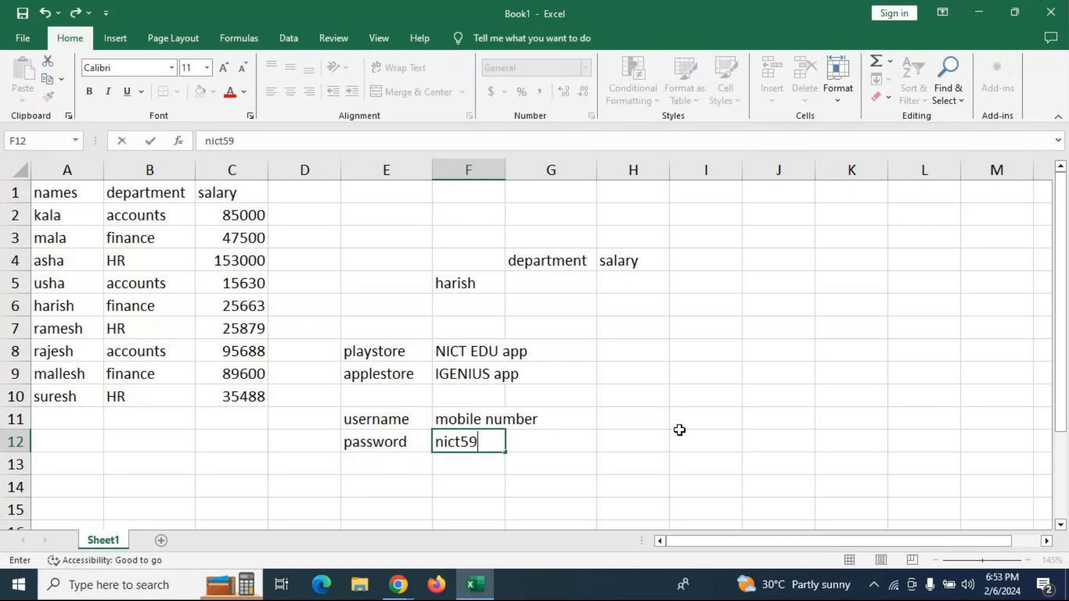
key("Return")
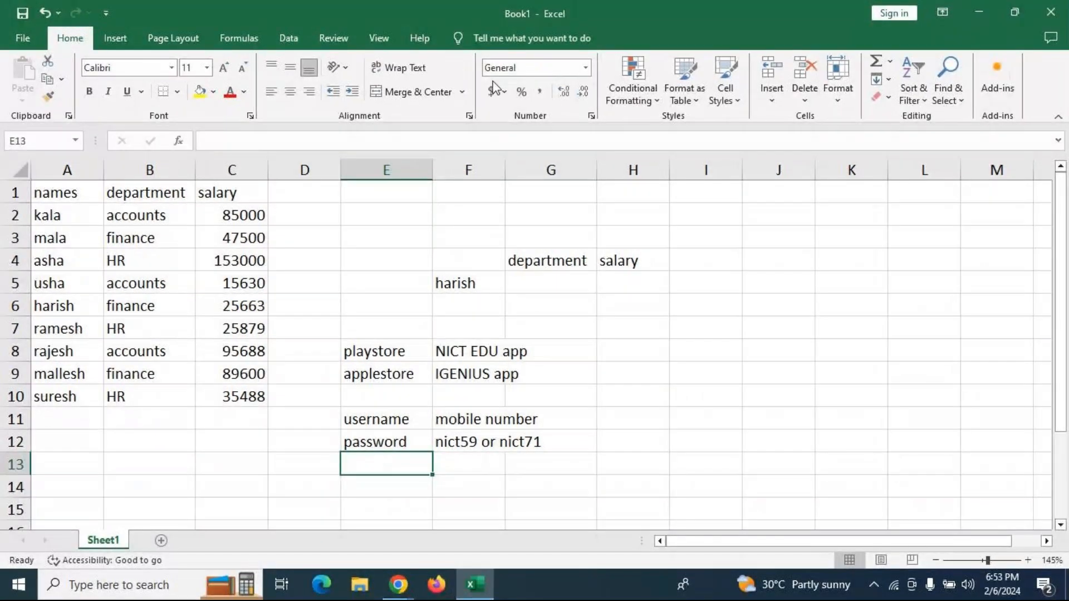
AutoFit column F to its longest entry, then reselect the password cell F12.
double_click(504, 169)
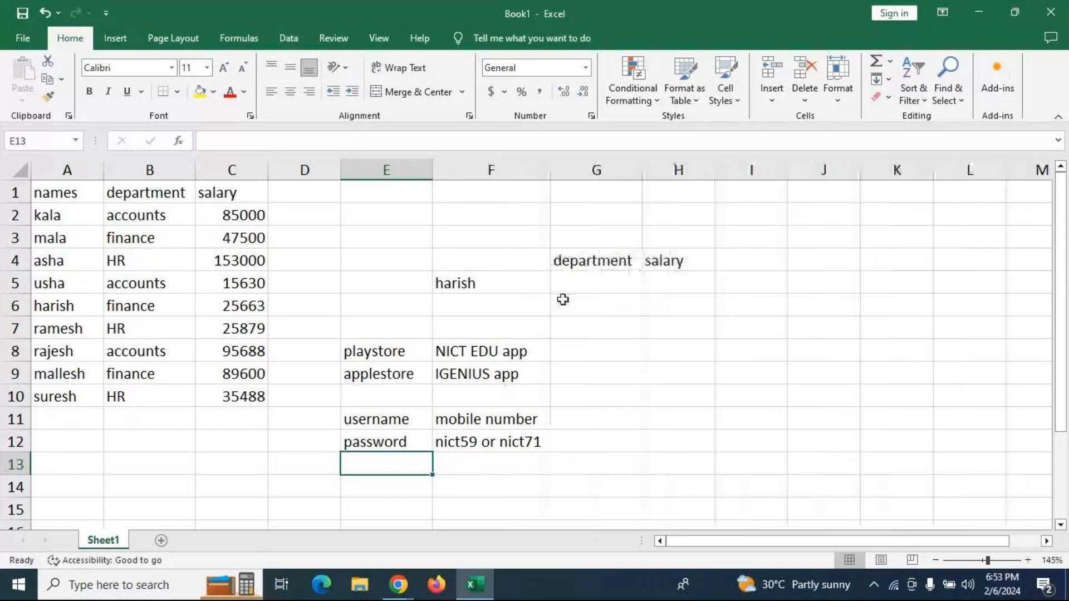
left_click(562, 289)
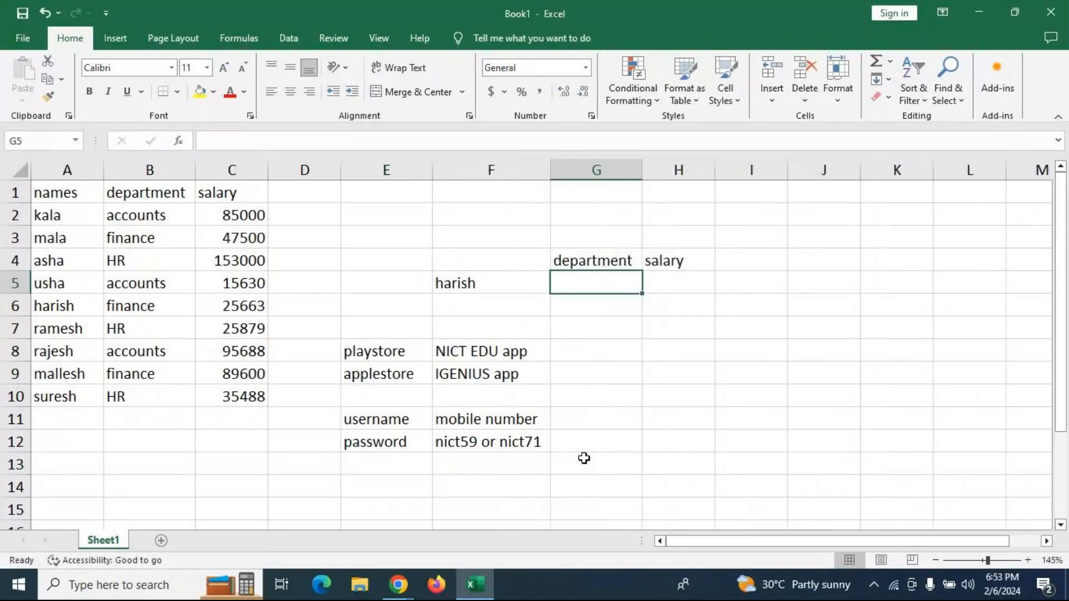
left_click(544, 450)
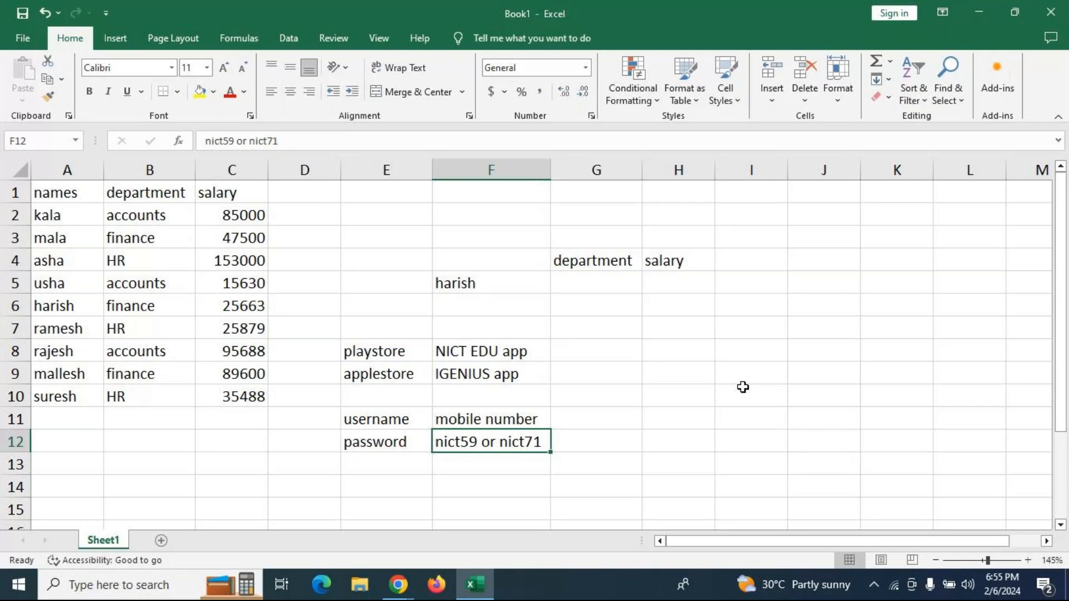
Overwrite F12 with a single four-digit numeric password.
key("Return")
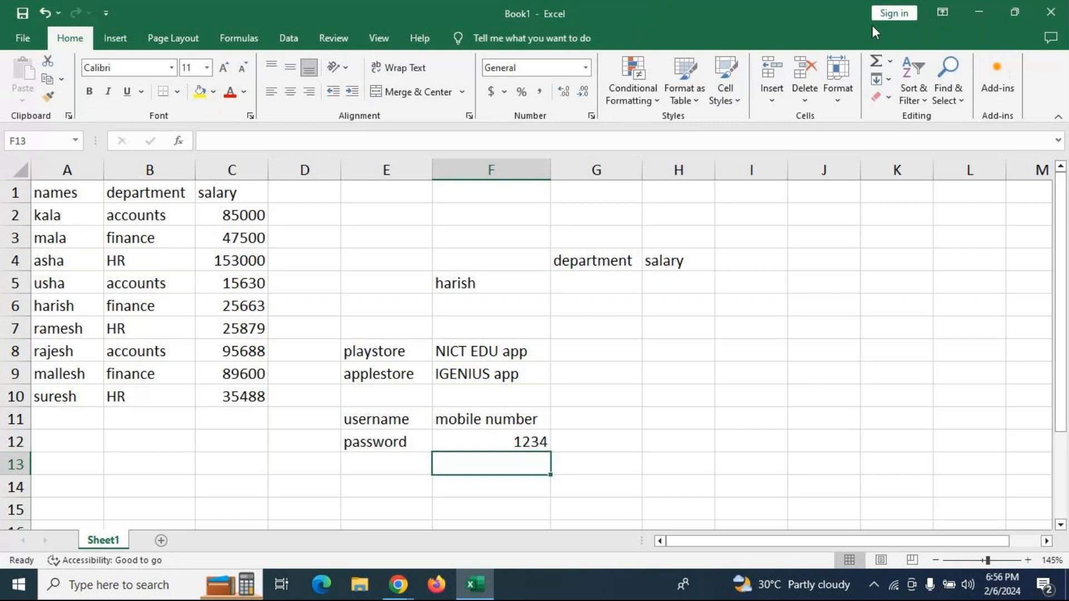
Glance at the GoTo Meeting window, then return to the Excel workbook.
mouse_move(398, 585)
left_click(315, 527)
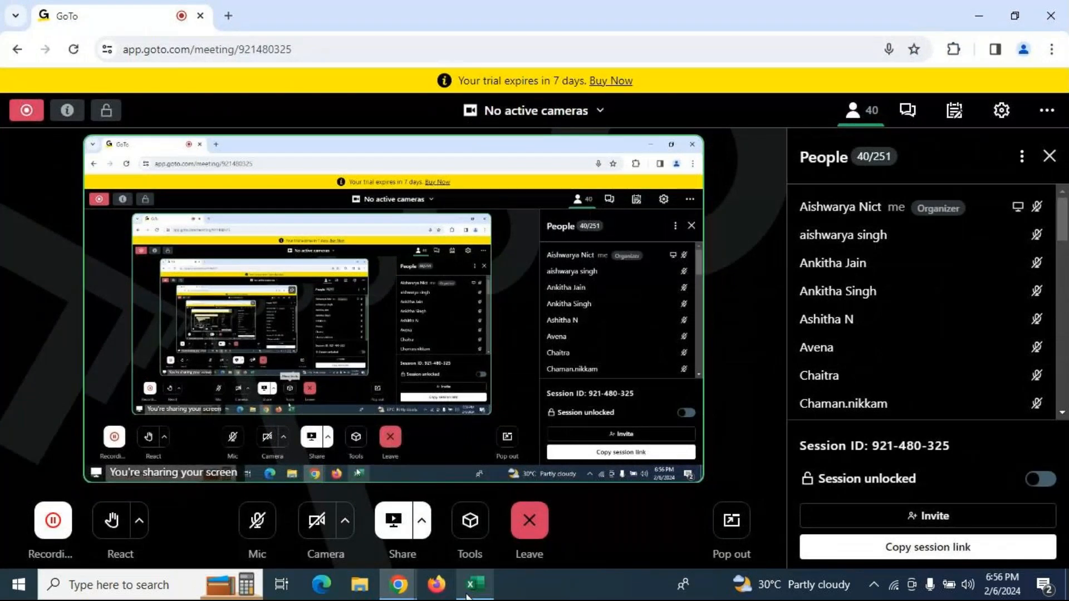
left_click(472, 585)
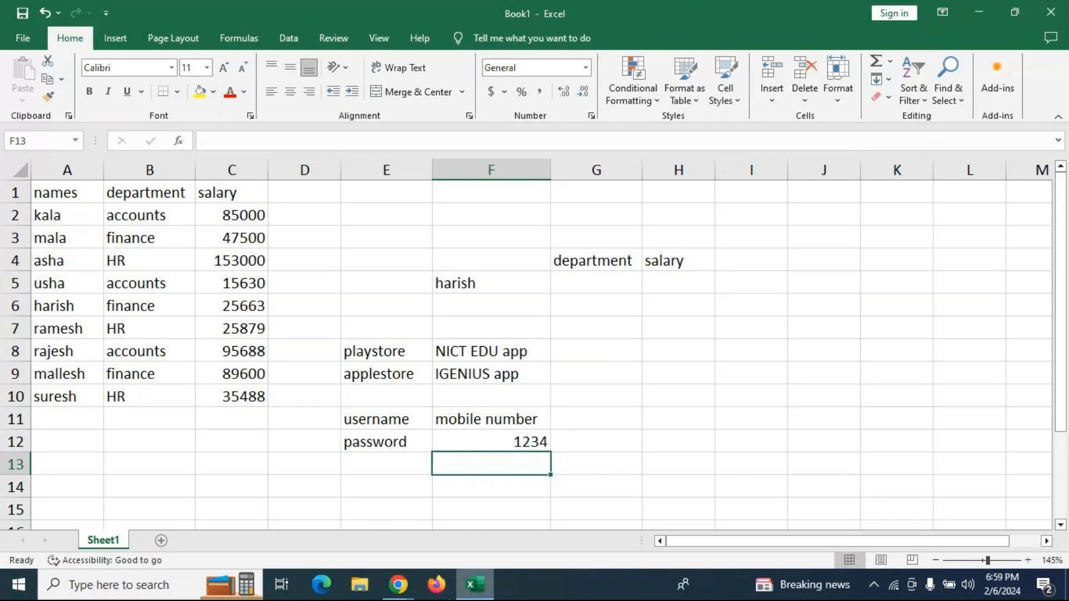
Bring the GoTo Meeting window forward and unmute the microphone.
left_click(399, 584)
left_click(324, 509)
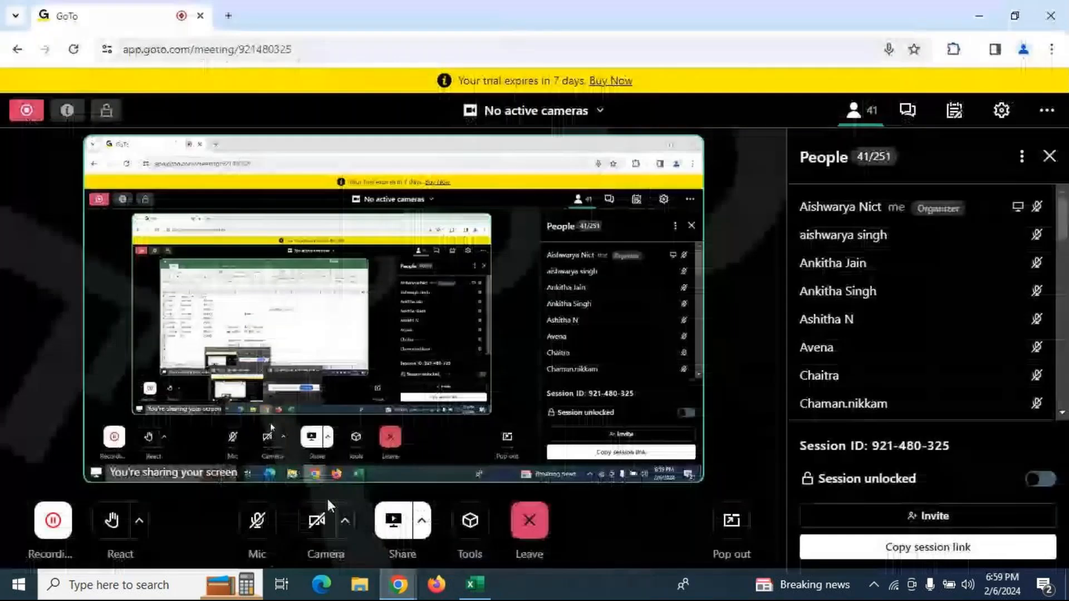
left_click(266, 527)
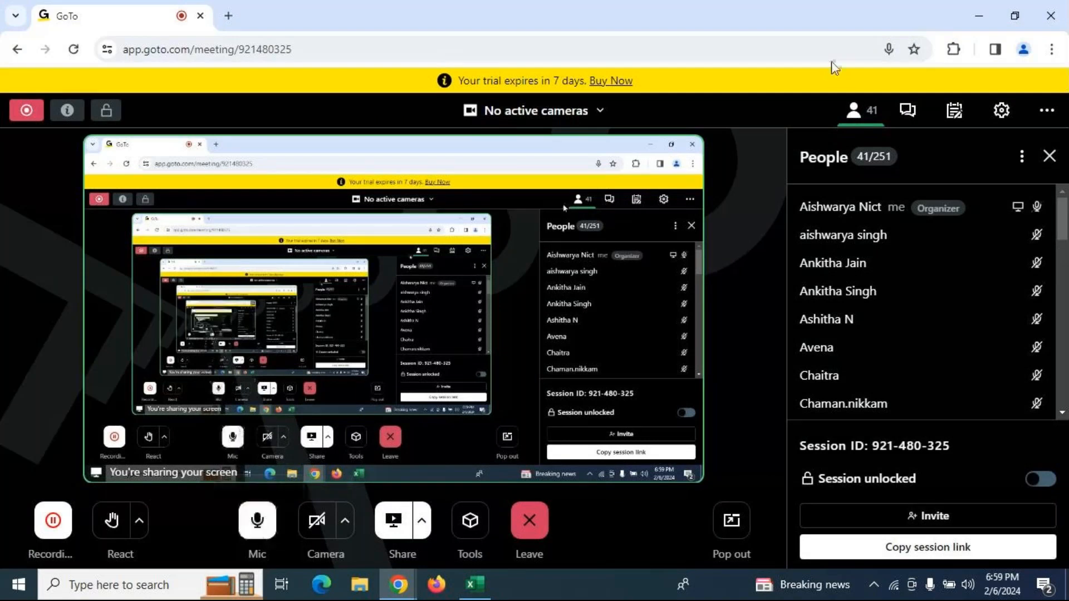
Minimize and restore the meeting window, scroll through it, then hide it again.
left_click(989, 25)
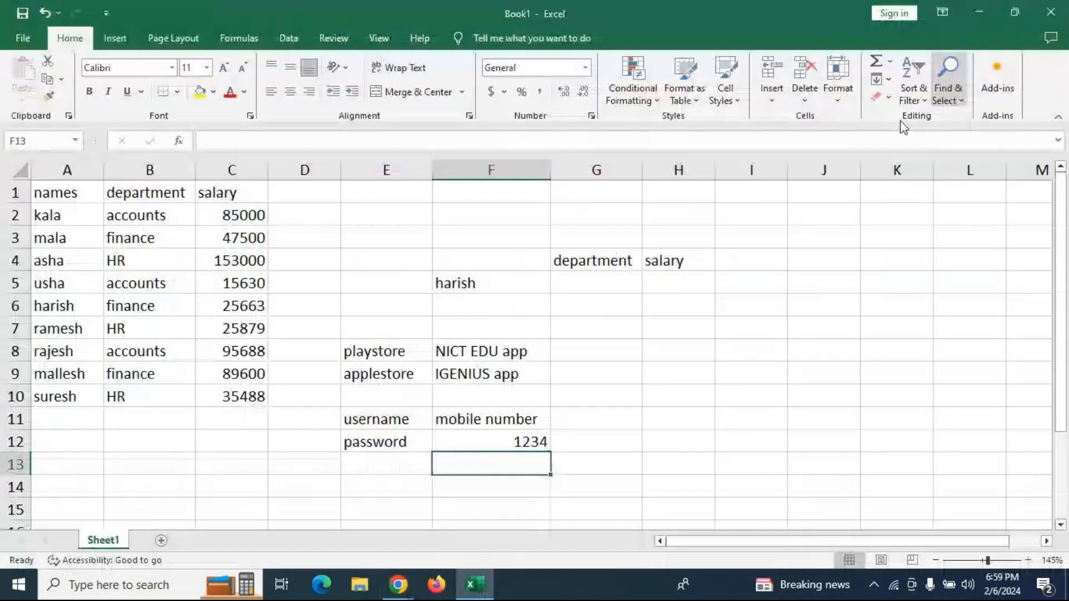
left_click(369, 565)
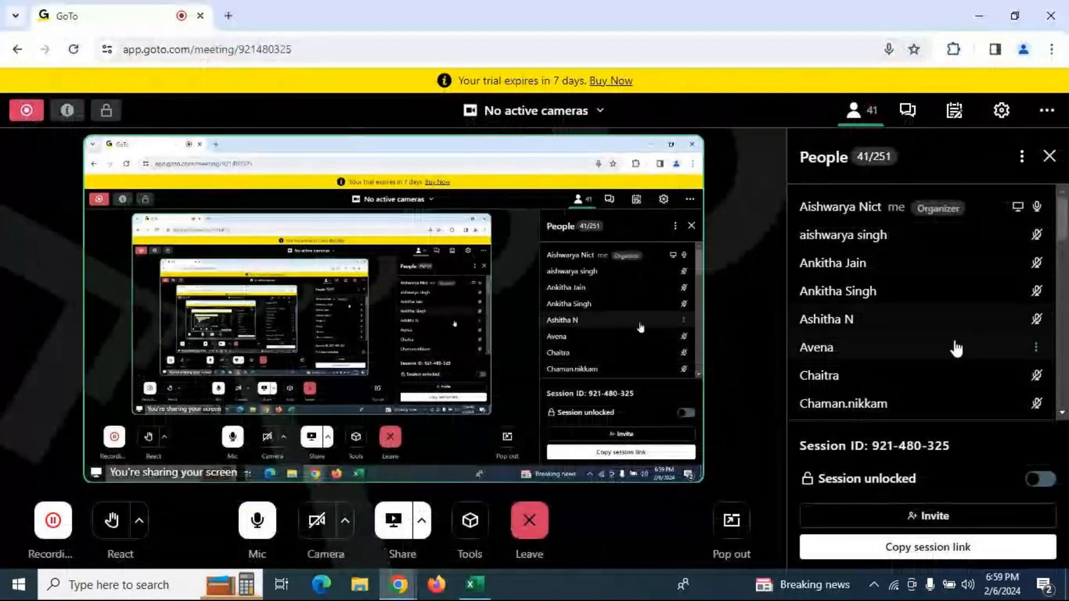
scroll(983, 353, "down", 3)
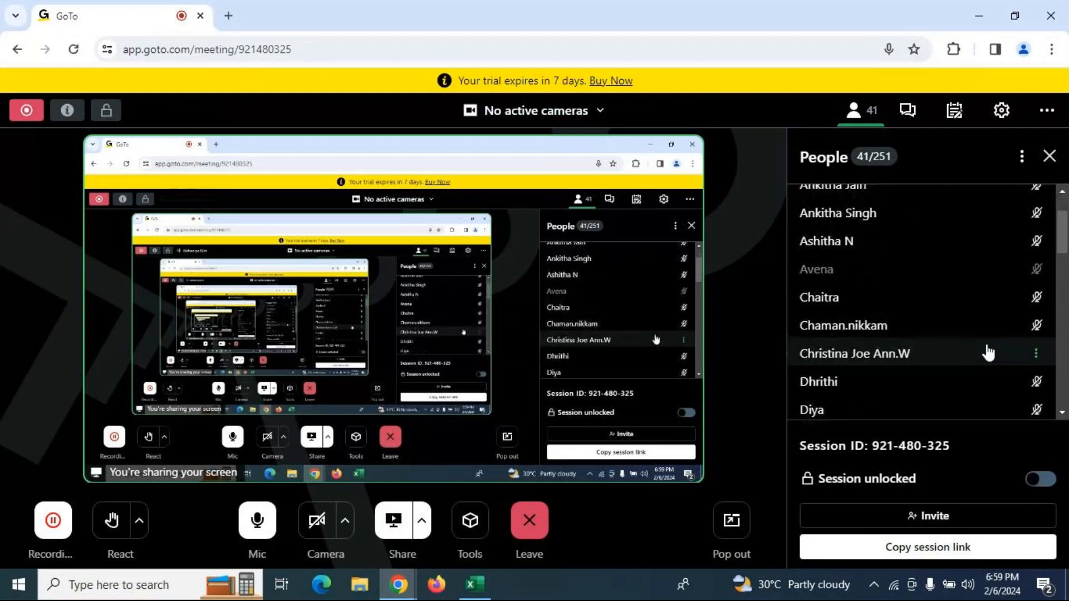
scroll(988, 353, "down", 3)
scroll(989, 353, "down", 6)
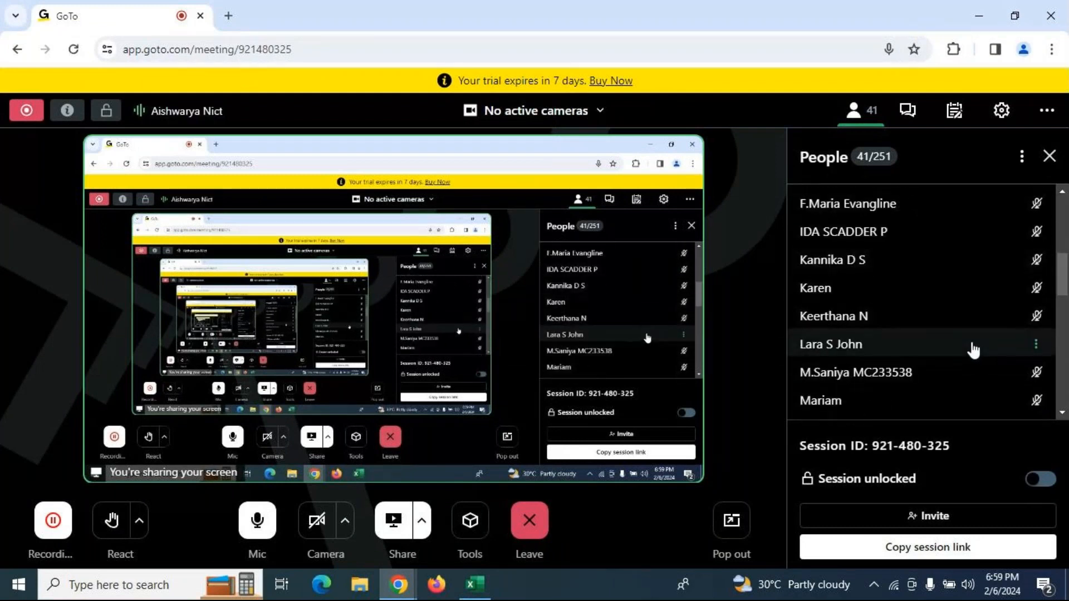
scroll(973, 350, "down", 5)
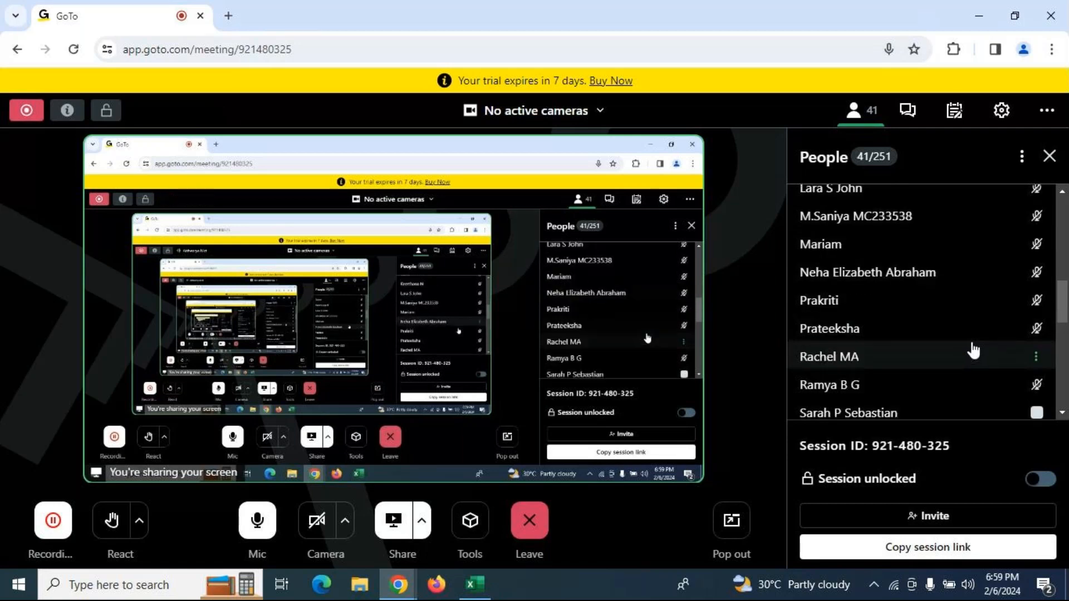
scroll(974, 349, "down", 7)
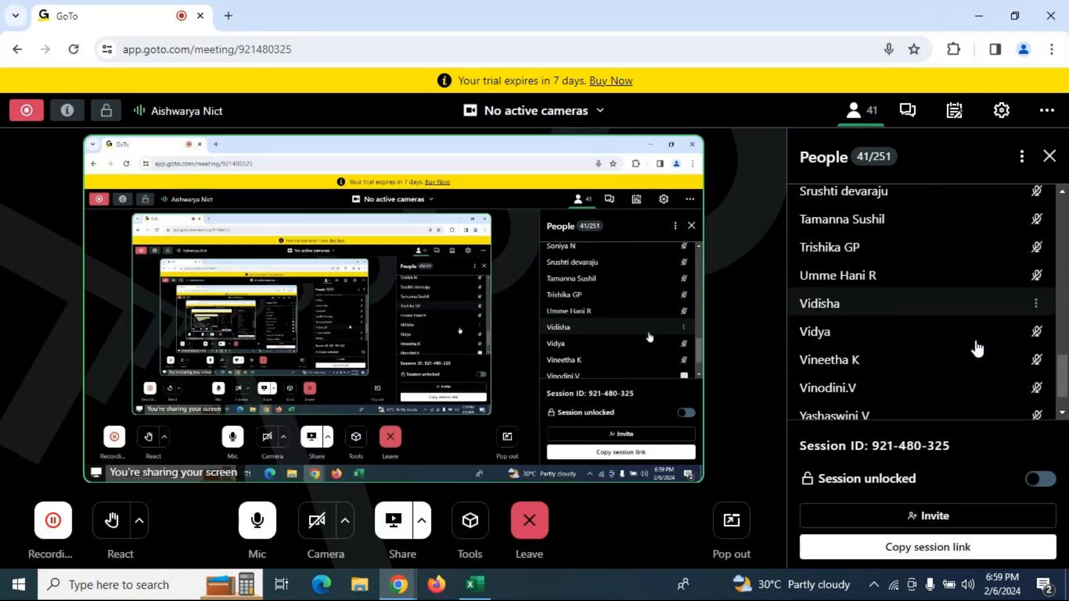
scroll(977, 349, "down", 2)
scroll(977, 349, "up", 6)
scroll(978, 346, "up", 5)
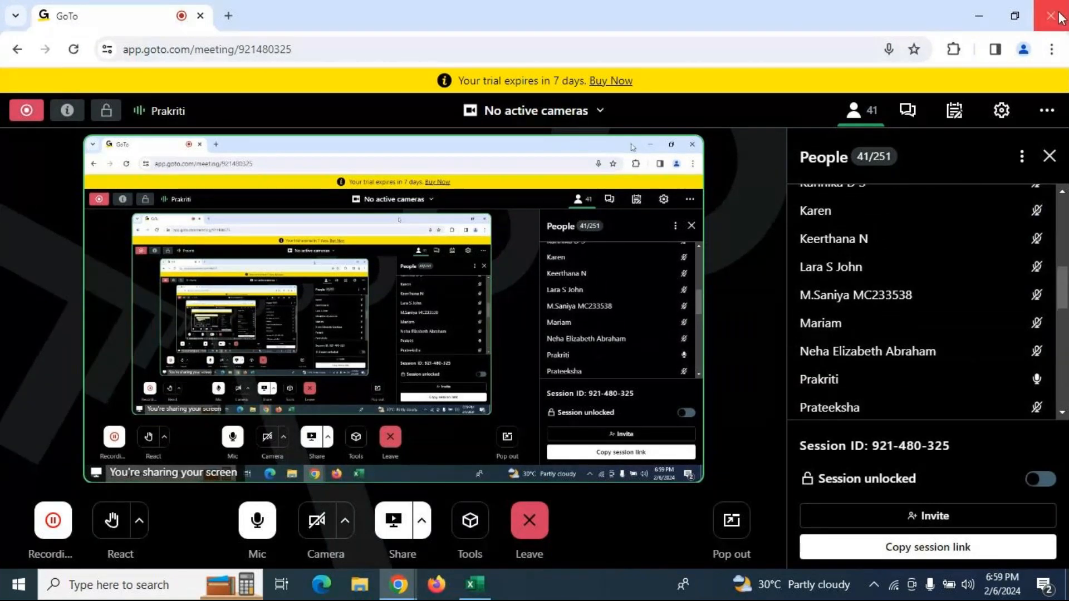
left_click(979, 17)
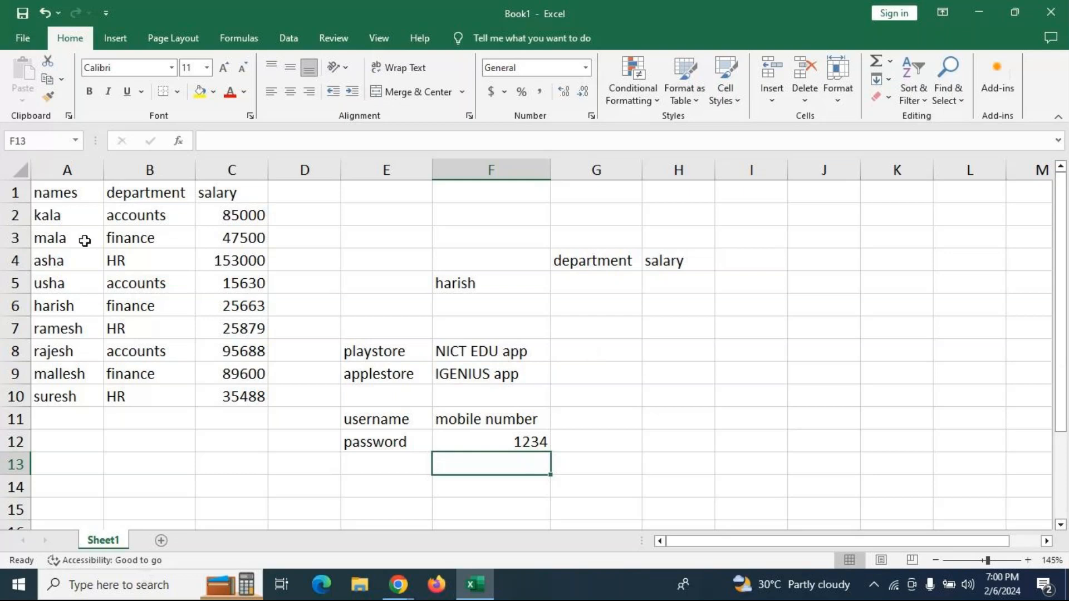
Copy the A1:C10 names table onto a new Sheet2.
left_click_drag(88, 191, 232, 397)
key("ctrl+c")
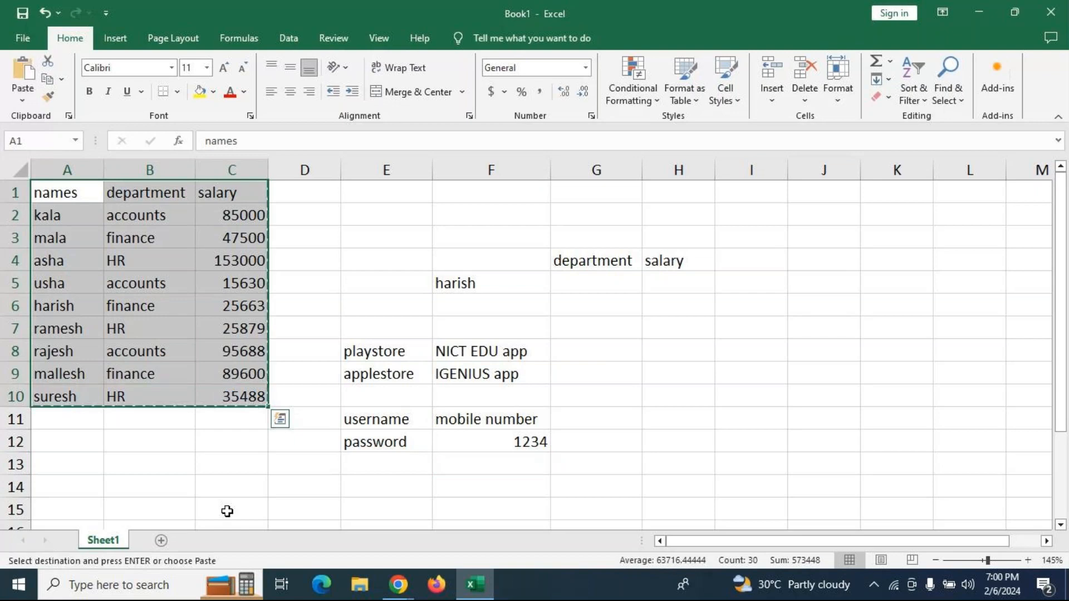
left_click(161, 540)
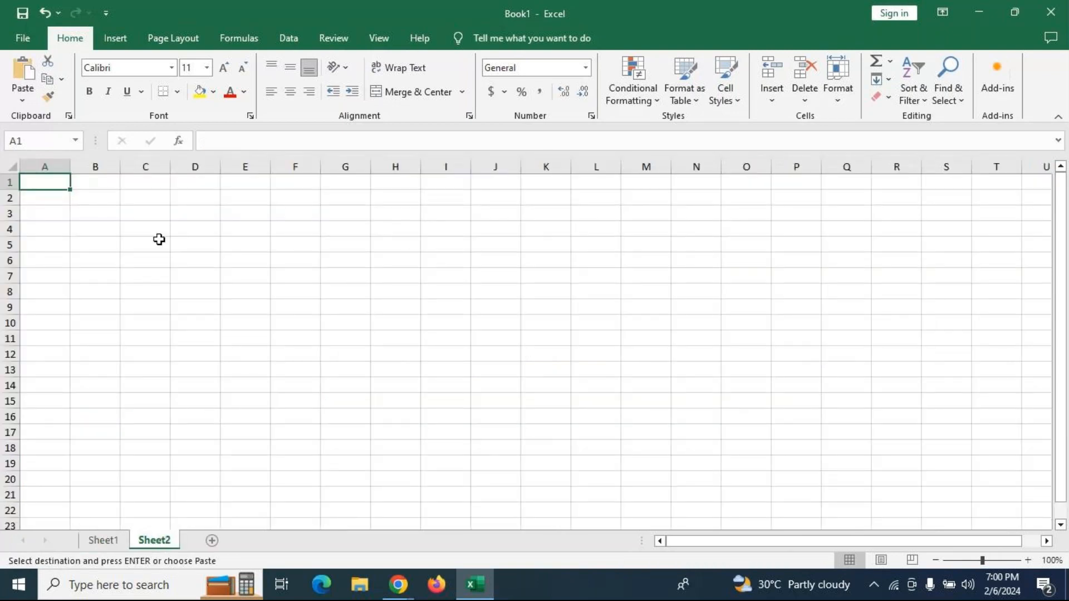
key("ctrl+v")
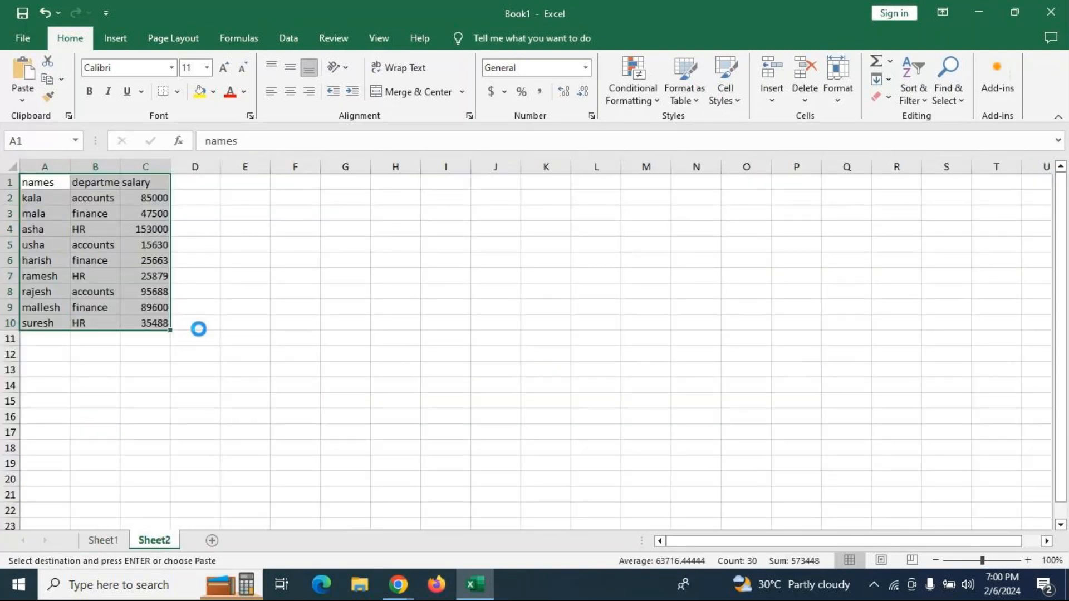
scroll(199, 330, "up", 3)
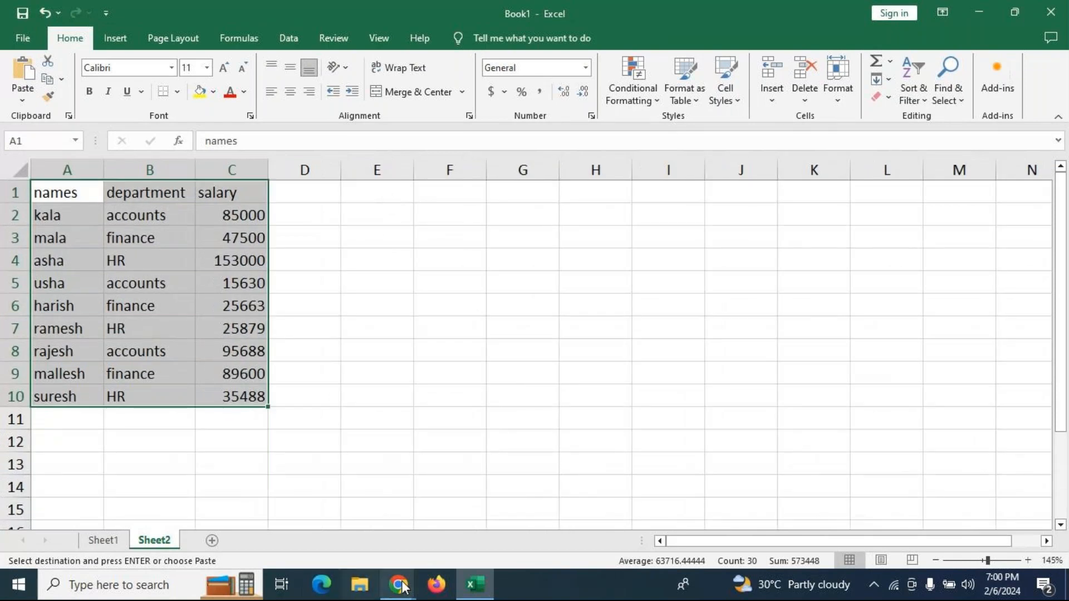
Paste Sheet1's harish lookup block F4:H5 at G4 on Sheet2 and widen column H to fit.
left_click(103, 540)
left_click_drag(482, 255, 647, 290)
key("ctrl+c")
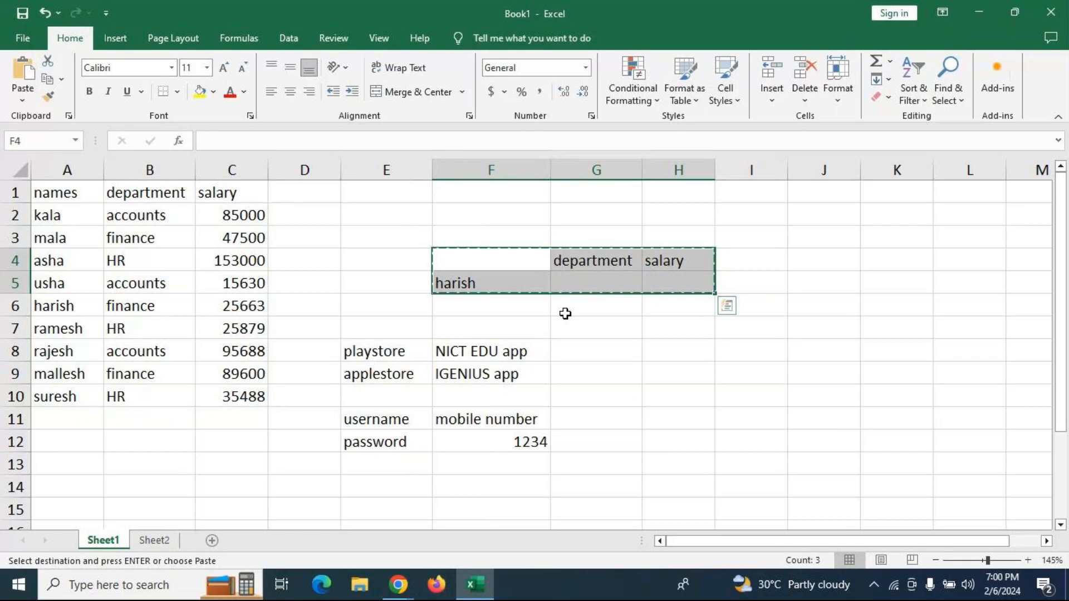
left_click(154, 541)
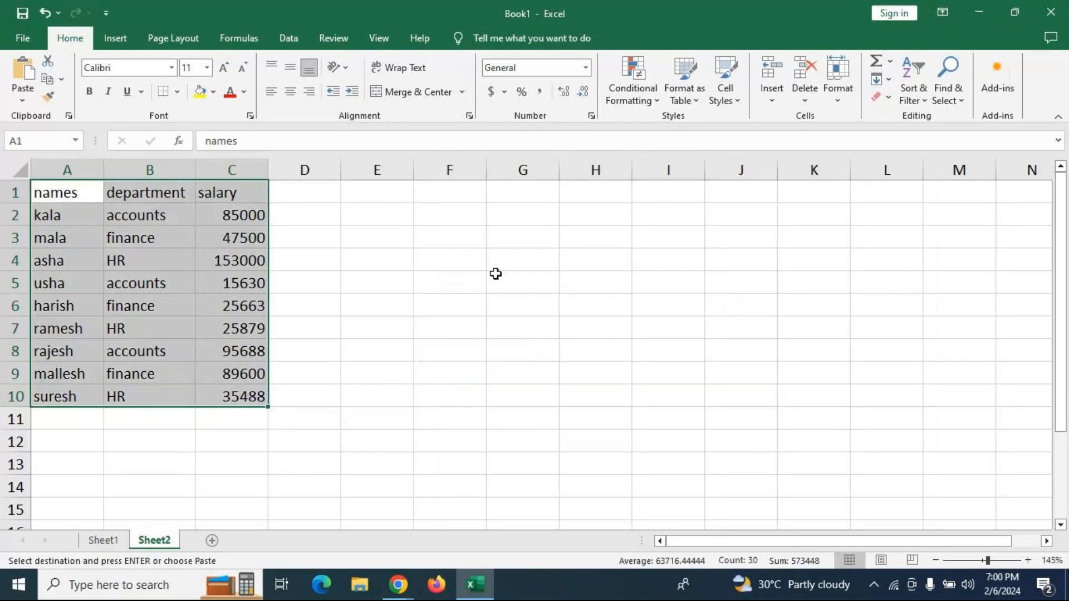
left_click(526, 265)
key("ctrl+v")
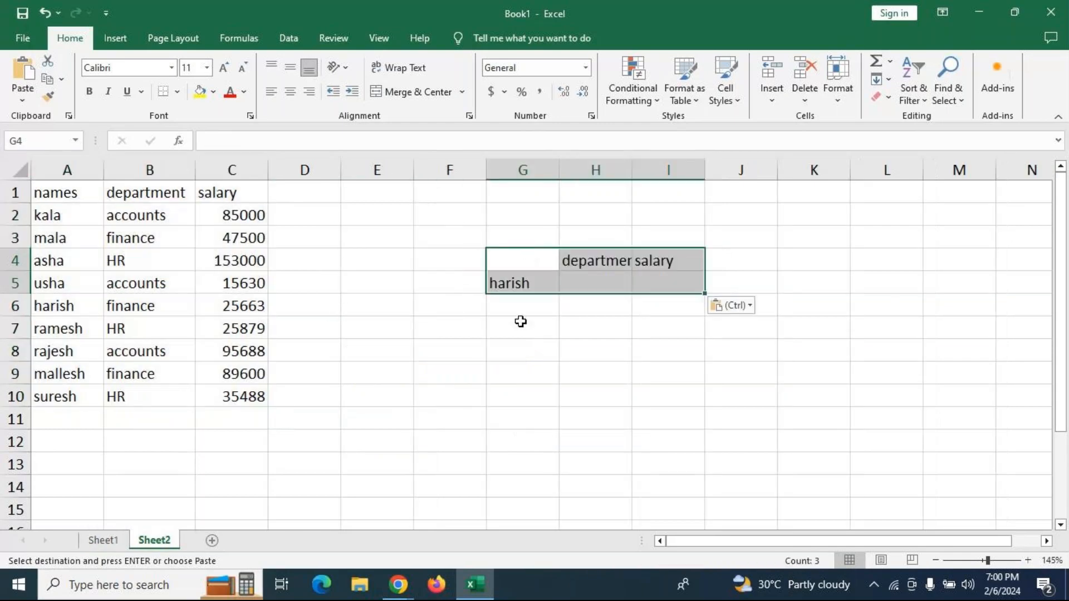
left_click(563, 280)
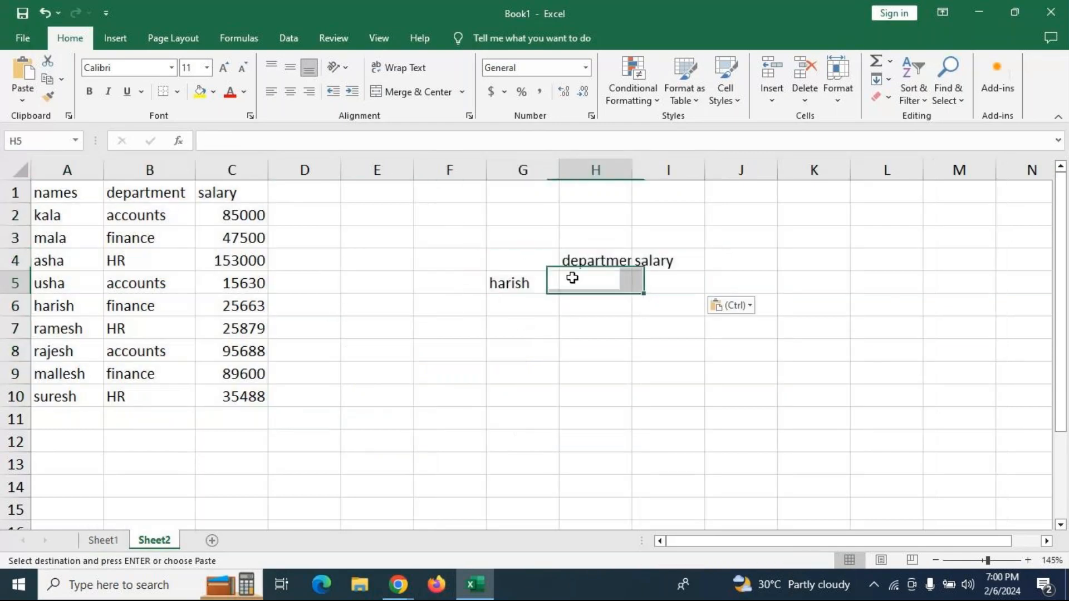
double_click(633, 170)
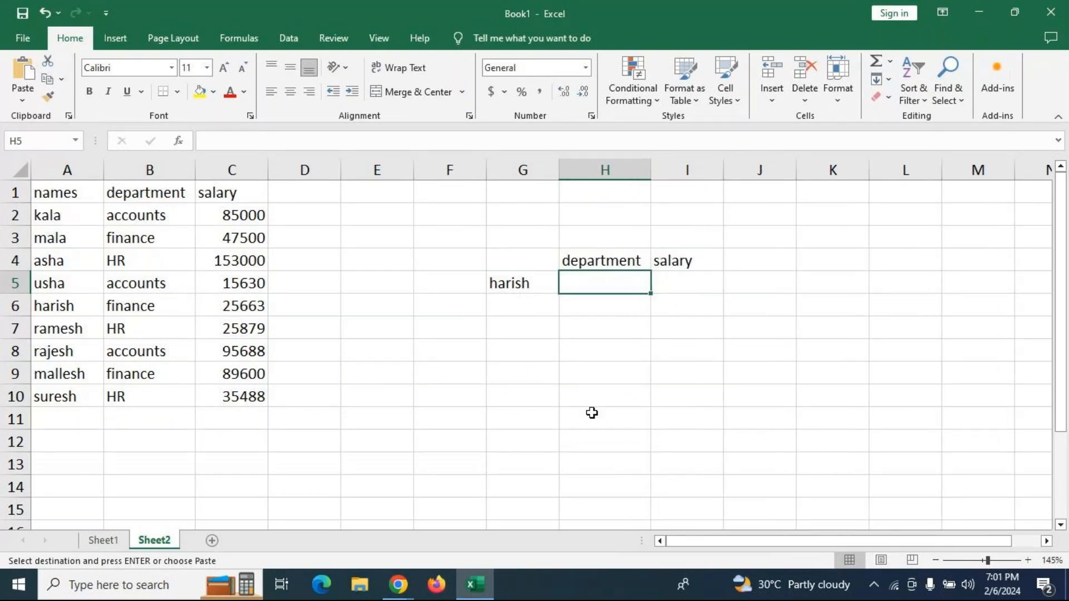
key("super+r")
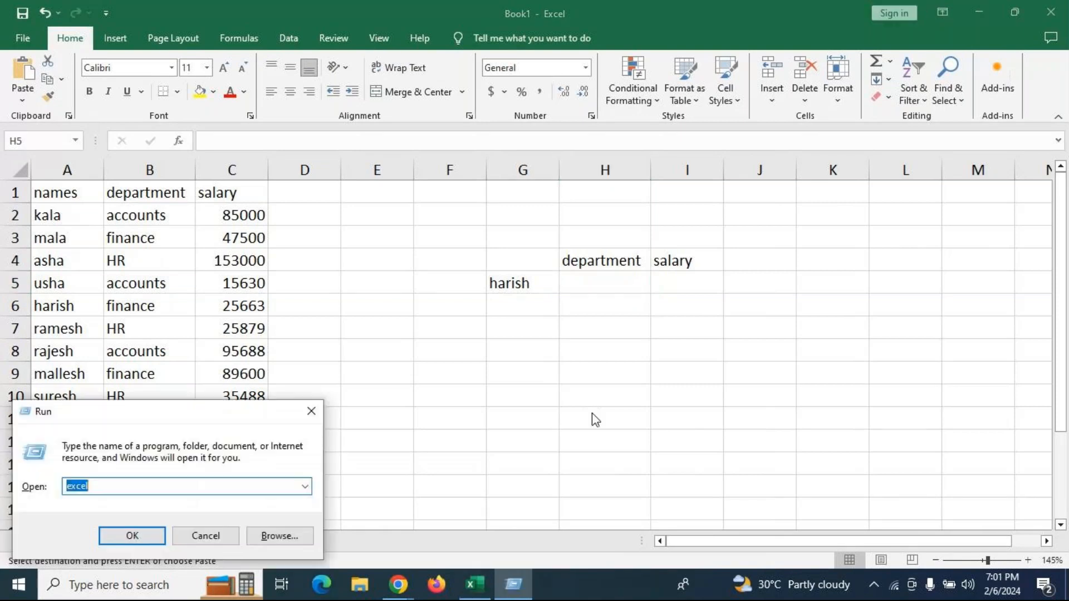
Launch Notepad from the Run box, maximize it, and type VLOOKUP.
type("no")
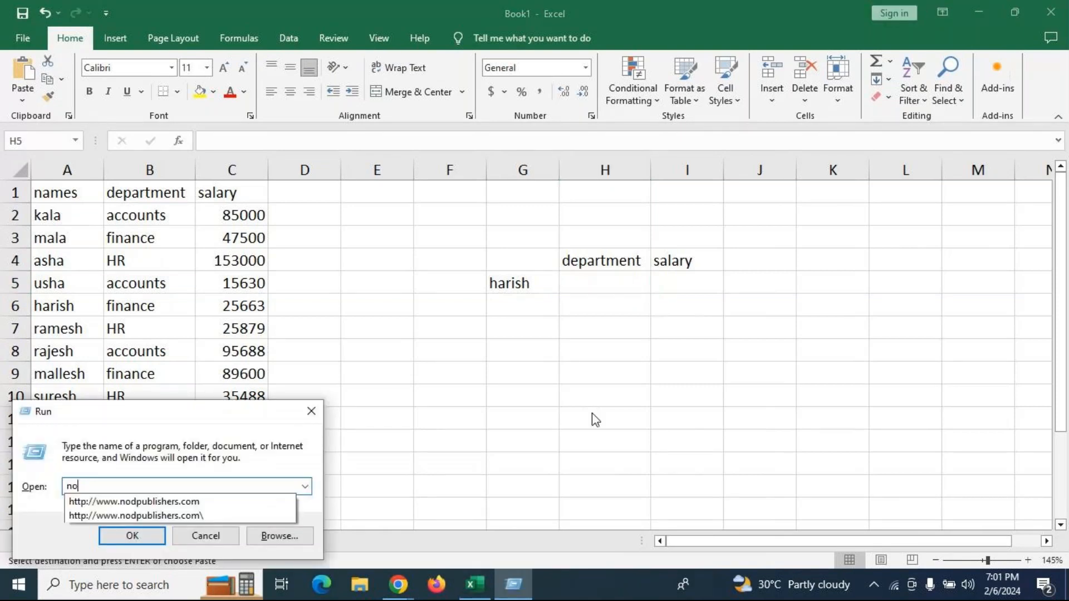
type("tepad")
key("Return")
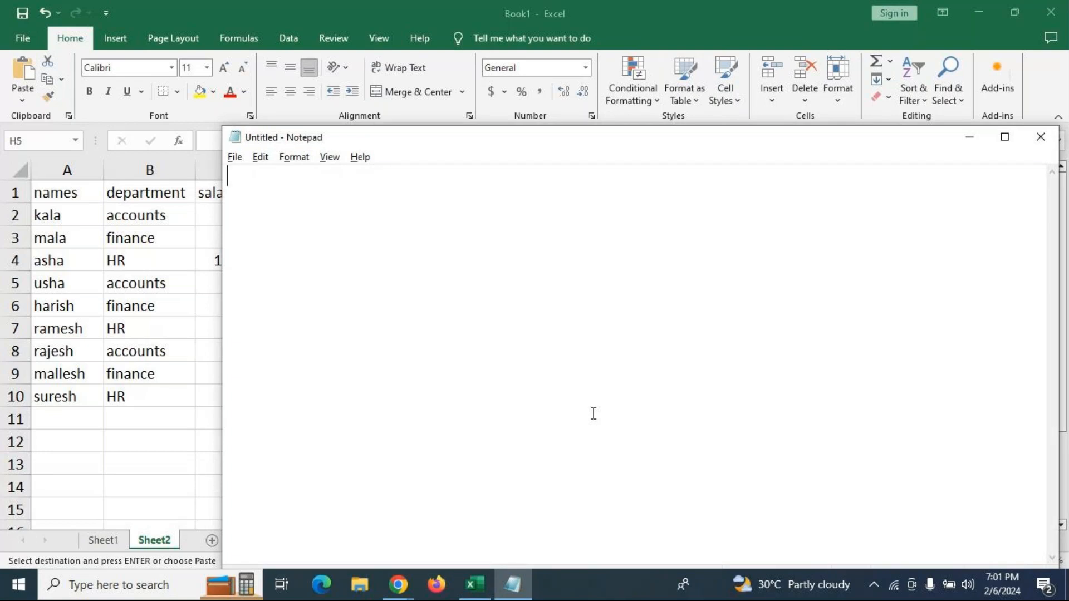
key("super+Up")
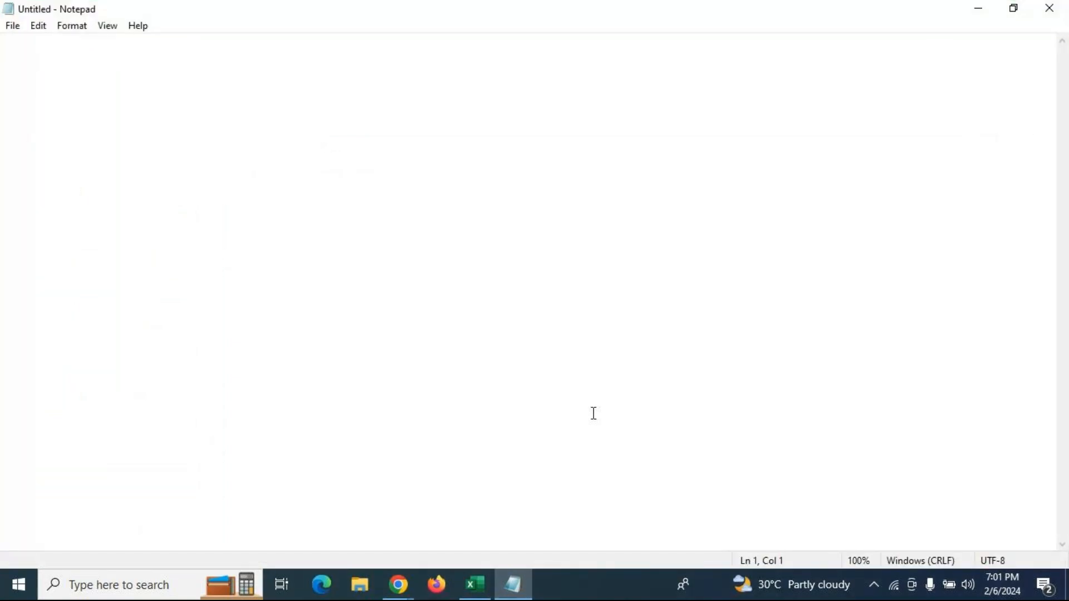
type("VLOOKUP")
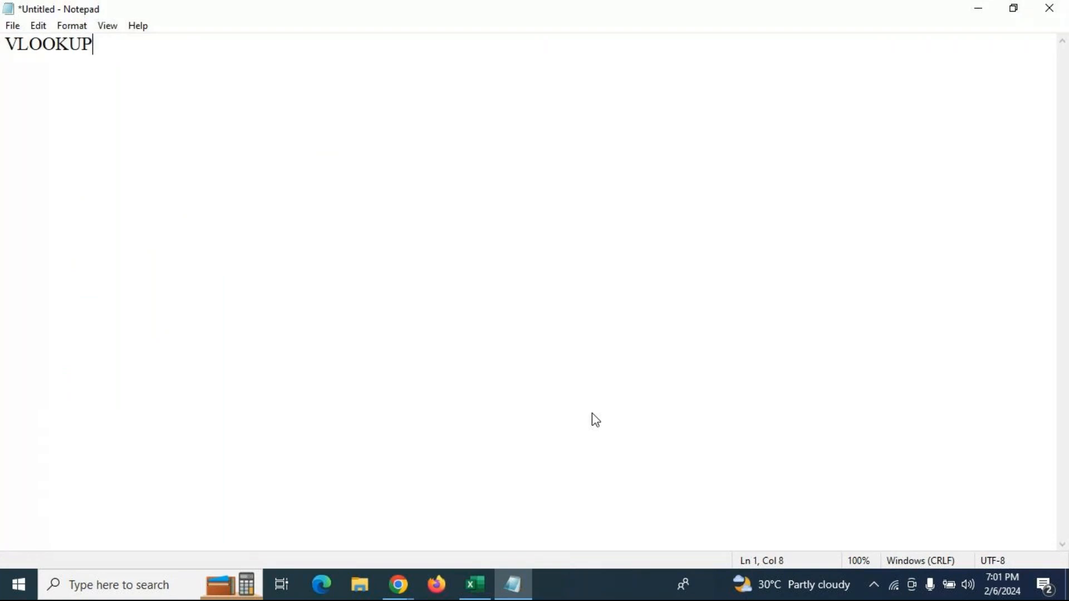
Replace VLOOKUP with the heading LOOKUP FUNCTIONS and the list item '1) VLOOKUP'.
key("BackSpace")
key("ctrl+z")
type("L")
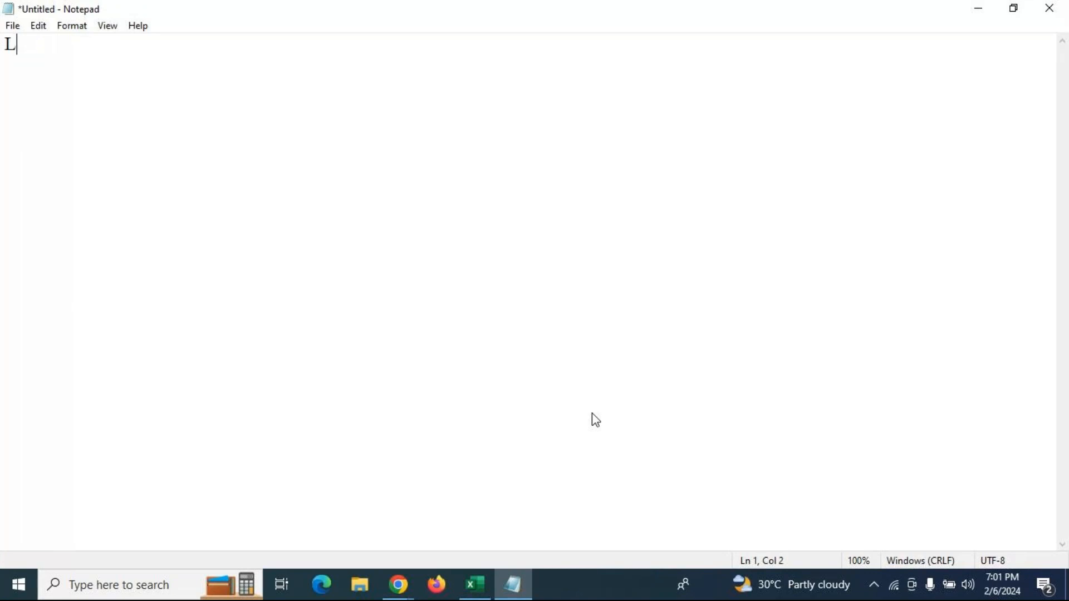
type("OOKUP FUNCTIONS")
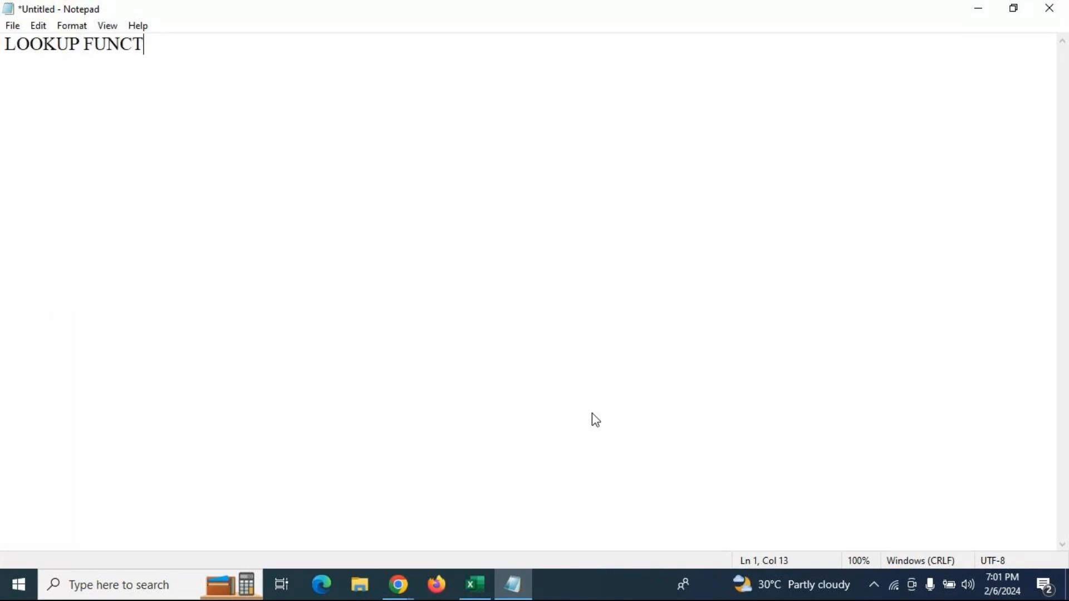
key("Return")
key("Return")
type("1) ")
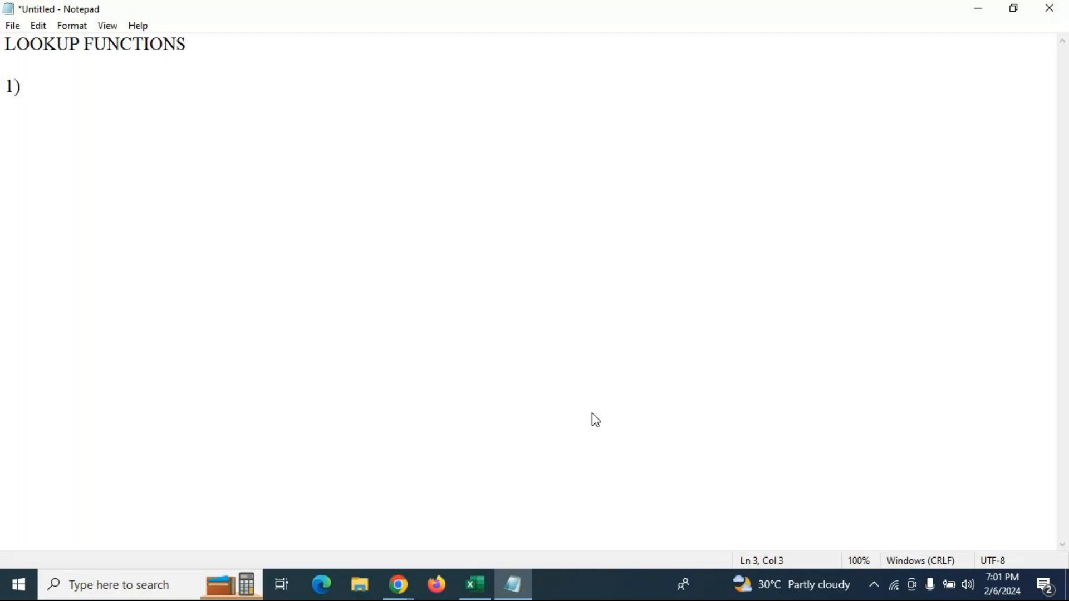
type("VLOOKUP")
Add '2) HLOOKUP' and begin a new '1) VL' line below the list.
key("Return")
type("2)")
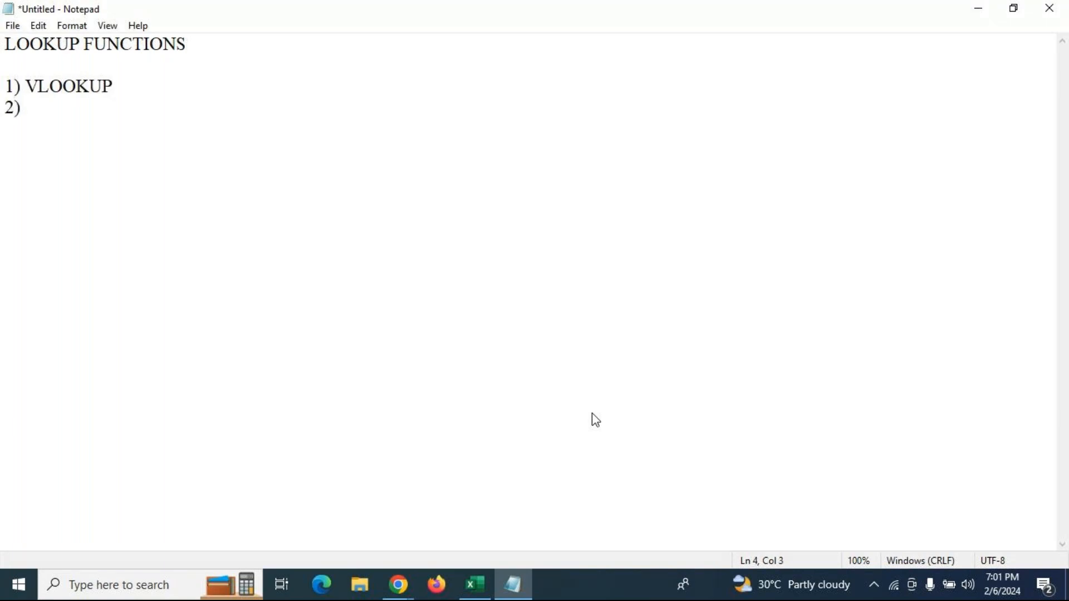
type(" HLOOKUP")
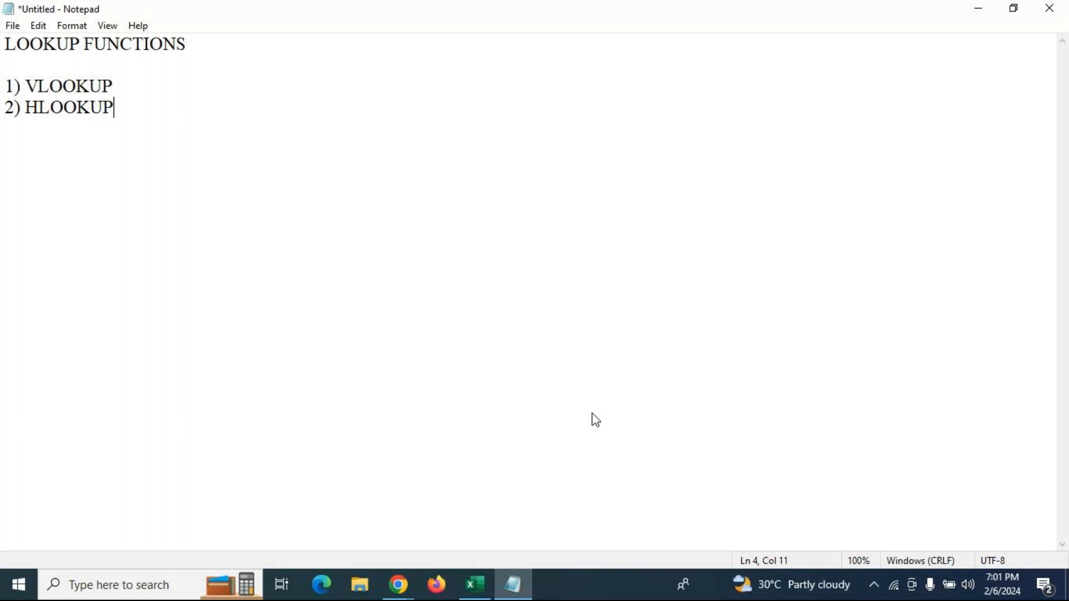
key("Return")
key("Return")
type("1")
type(") VL")
type("L")
key("BackSpace")
Complete the line as '1) VLOOKUP = Looks for a value in the data'.
type("OOK")
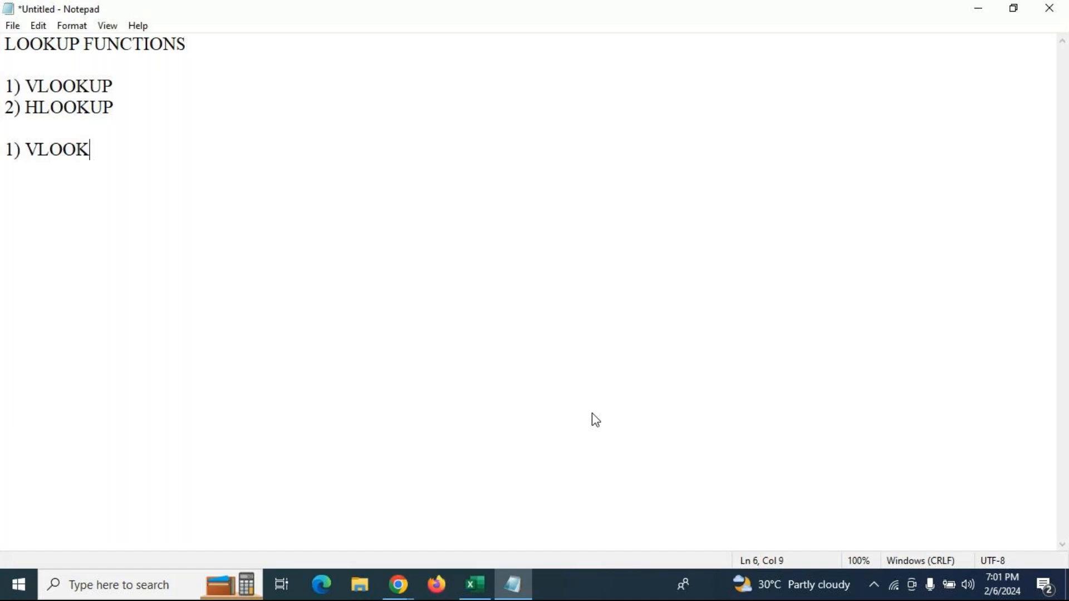
type("UP =")
type("Look")
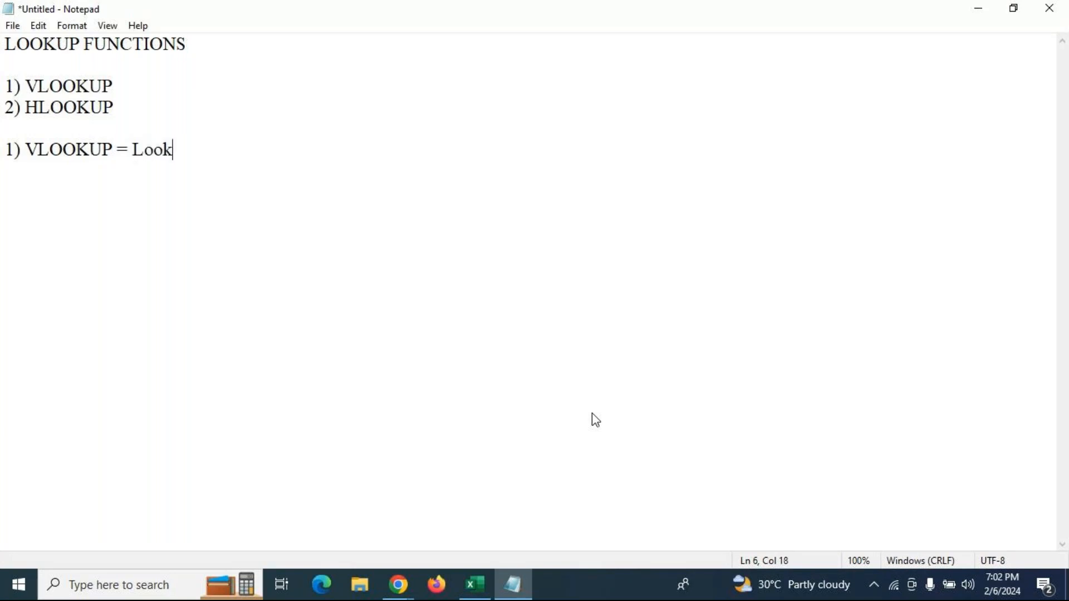
type("s for a value in the")
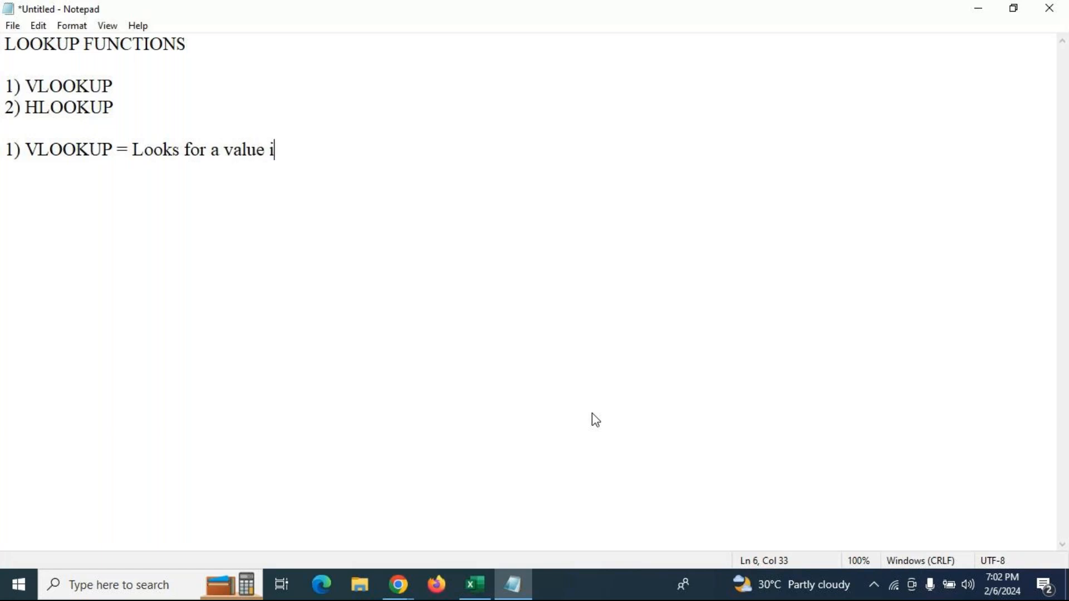
type(" data")
key("alt+Tab")
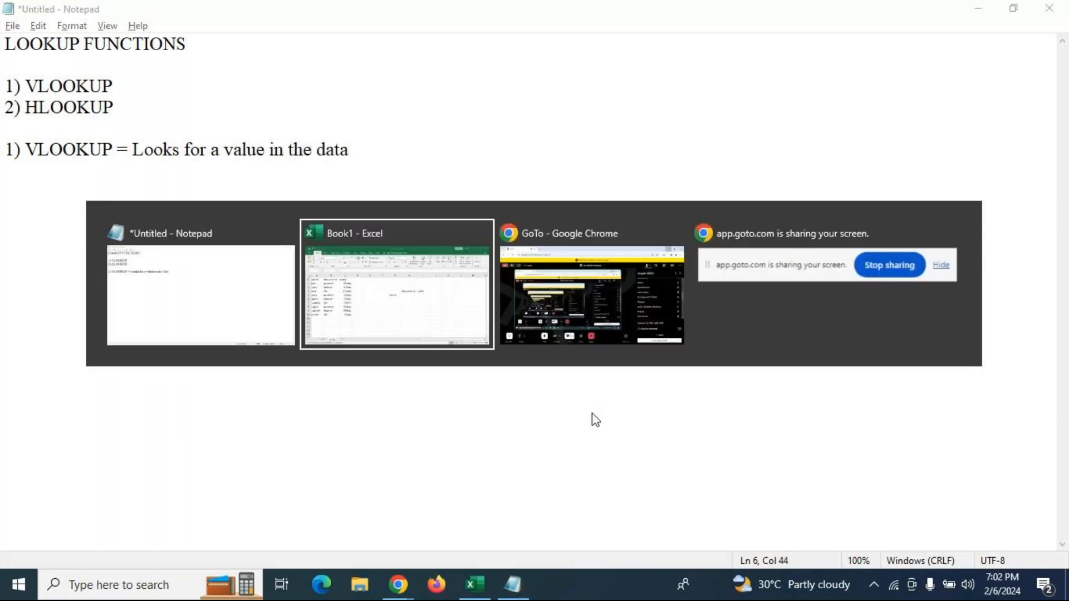
Type =vl in Excel to see the VLOOKUP tooltip, and rewrite the note as 'leftmost column of a data or table'.
type("=")
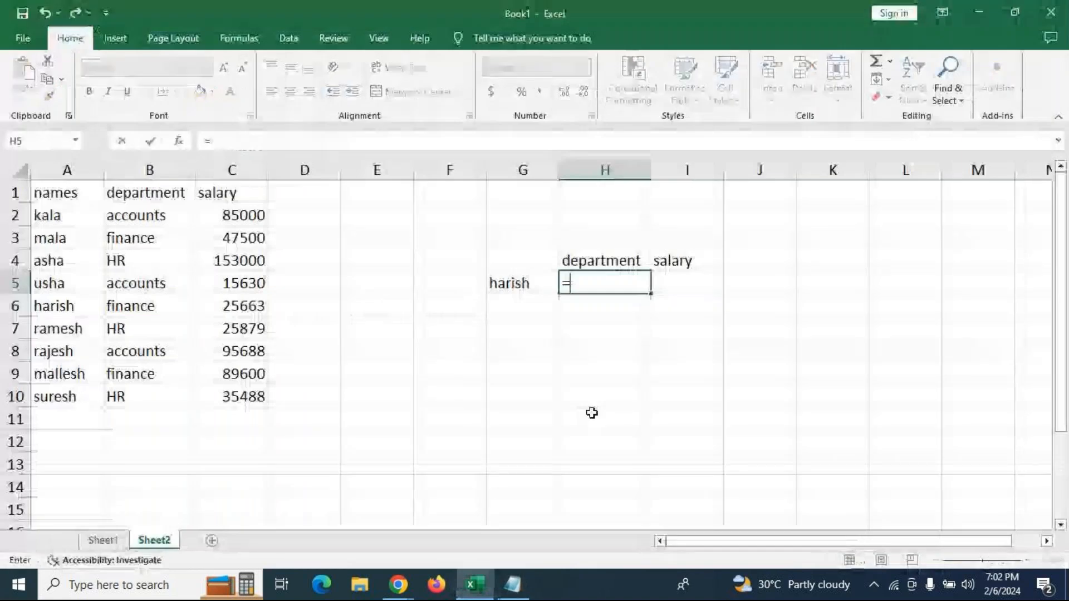
type("vl")
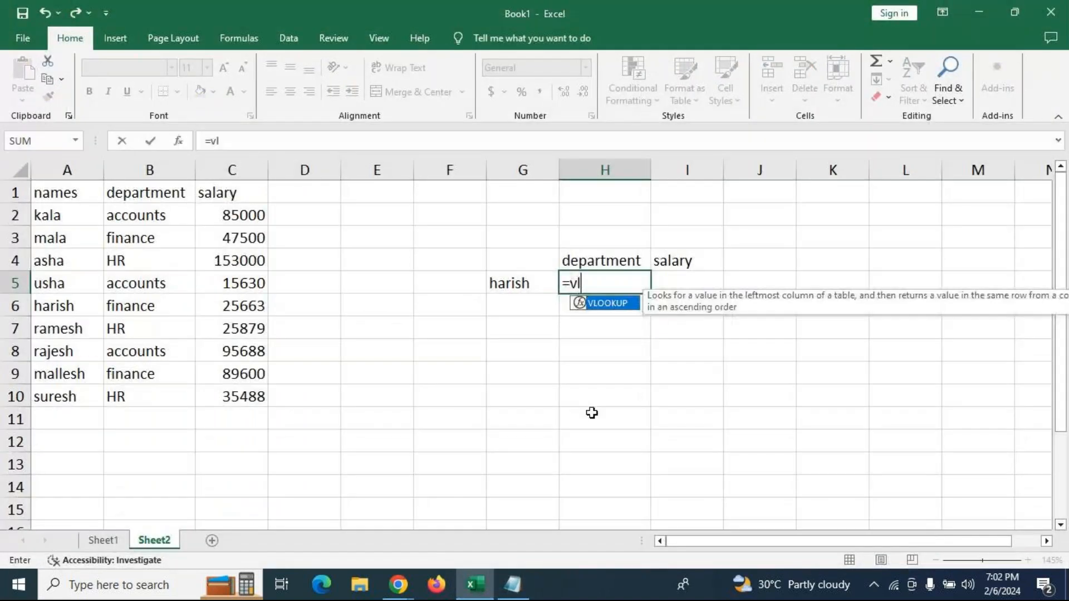
key("alt+Tab")
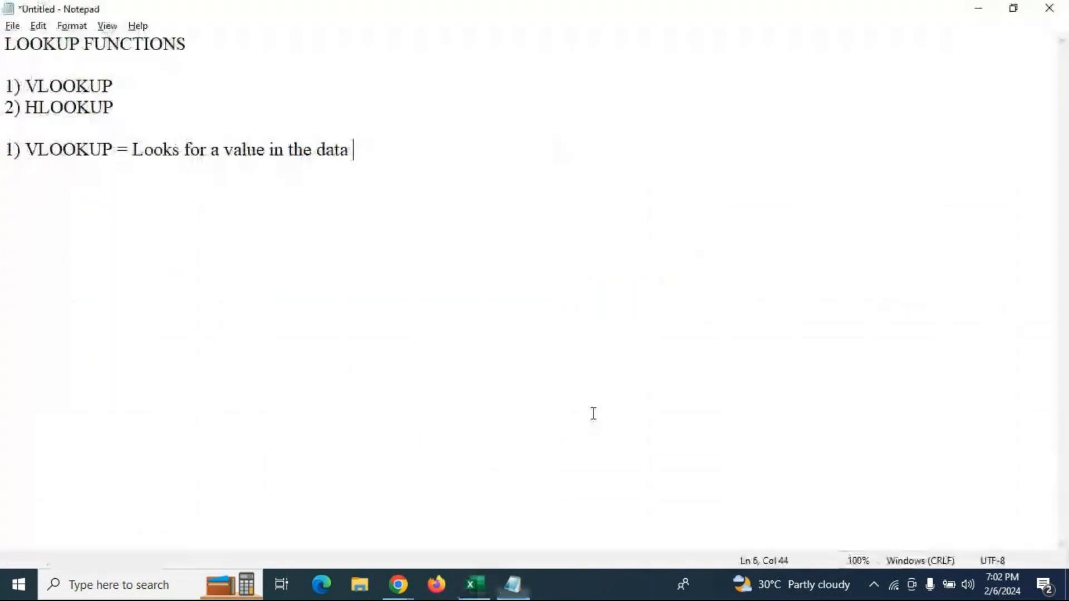
key("BackSpace")
key("BackSpace")
key("BackSpace")
key("BackSpace")
type("leftmost column of a data")
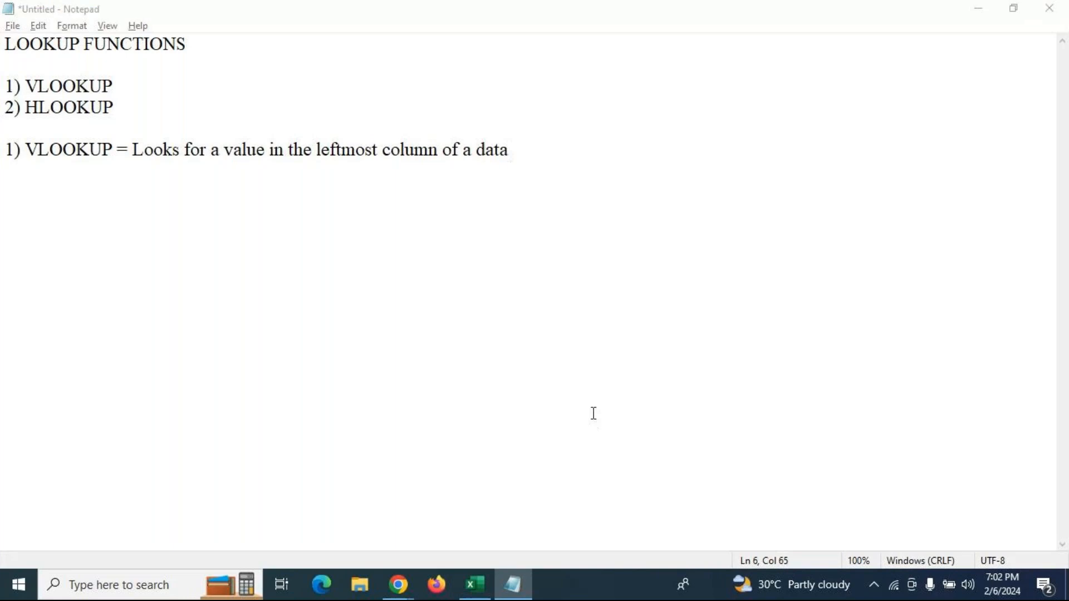
key("alt+Tab")
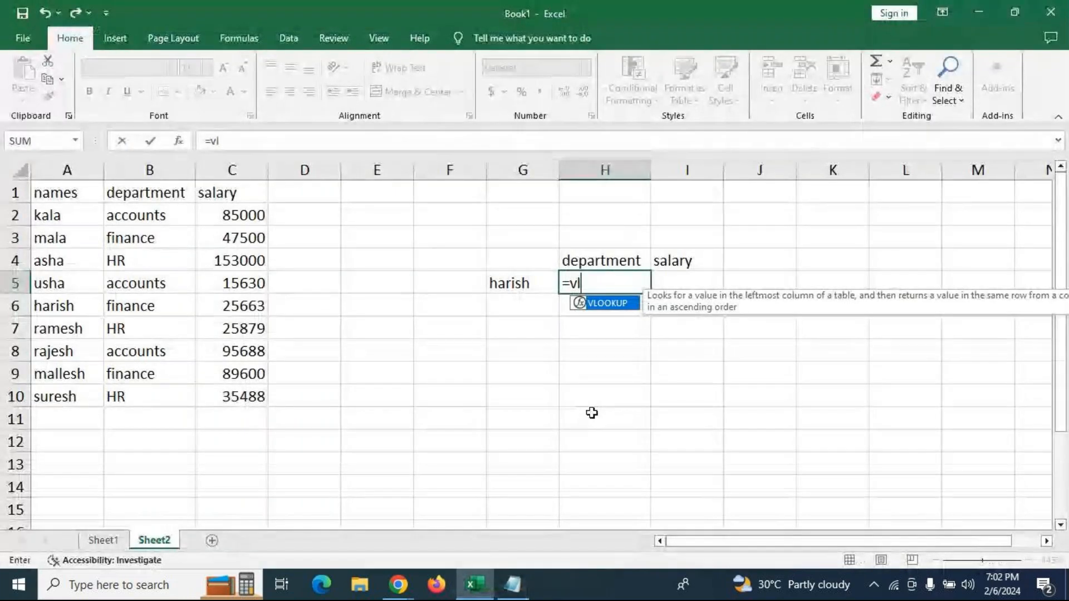
key("alt+Tab")
type("or table")
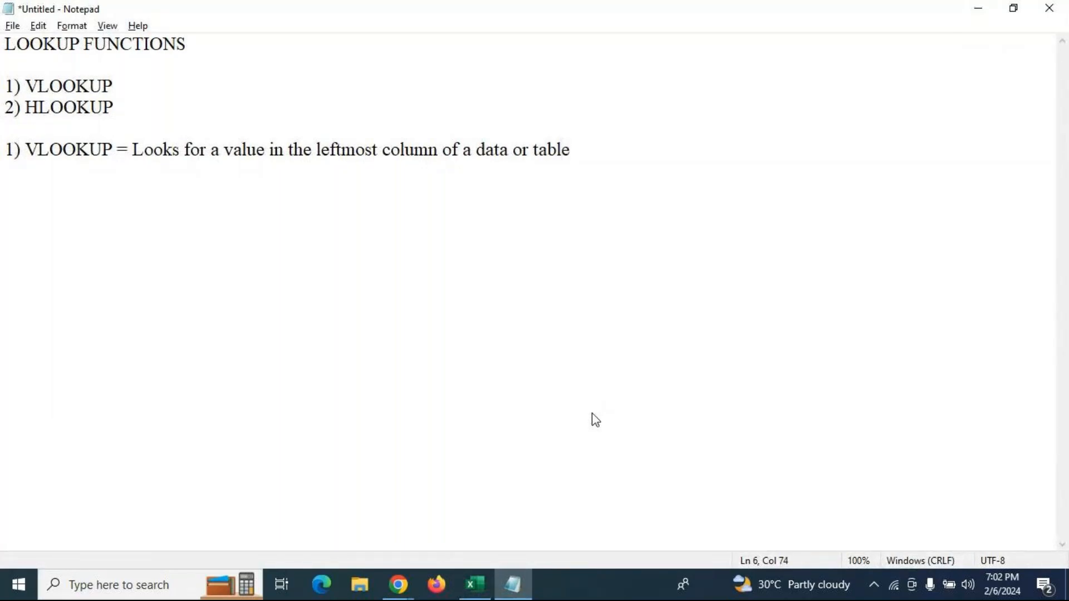
key("alt+Tab")
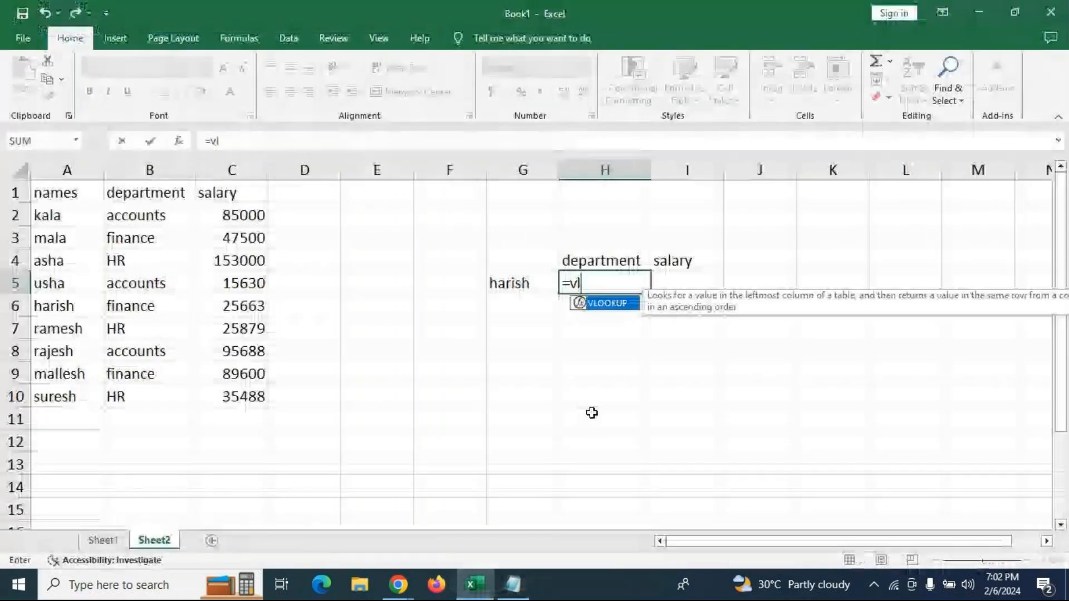
key("alt")
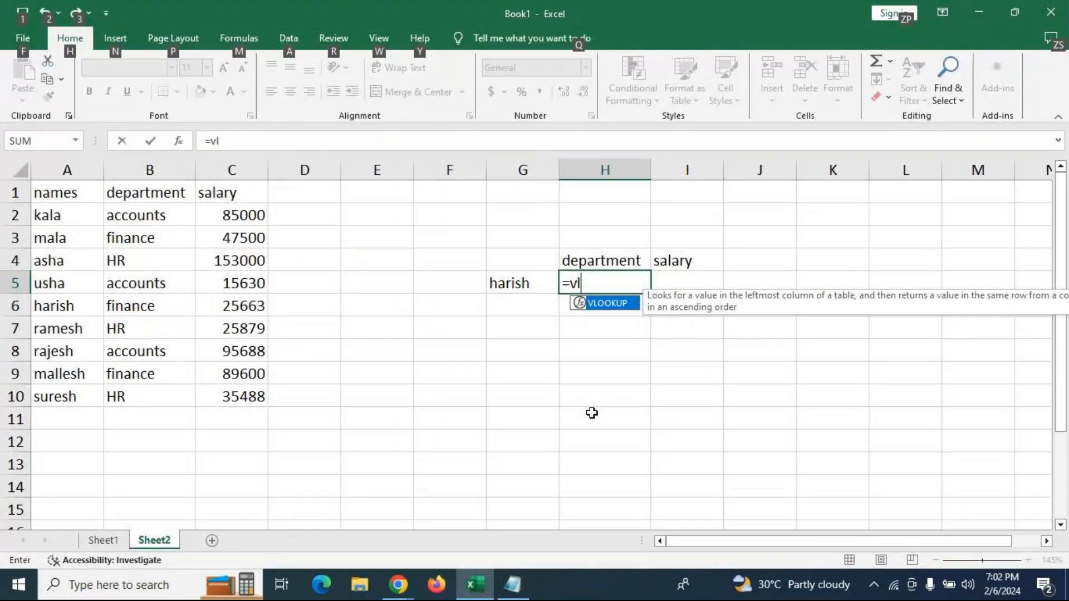
key("alt+Tab")
Finish the definition with ', and then returns a value in the same row from a column you specify.'.
type(", ")
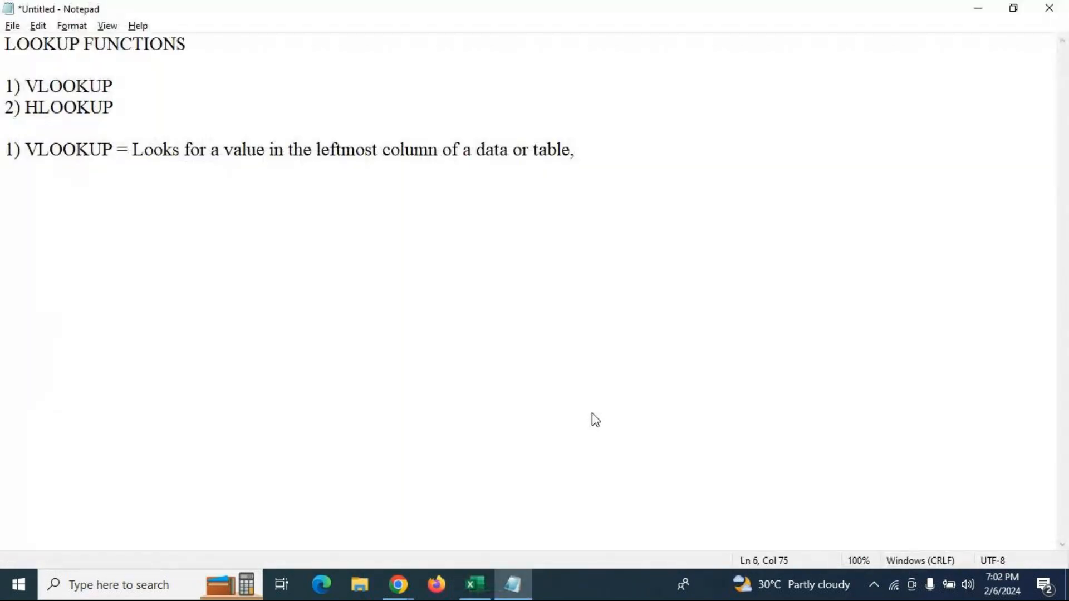
type("and then ")
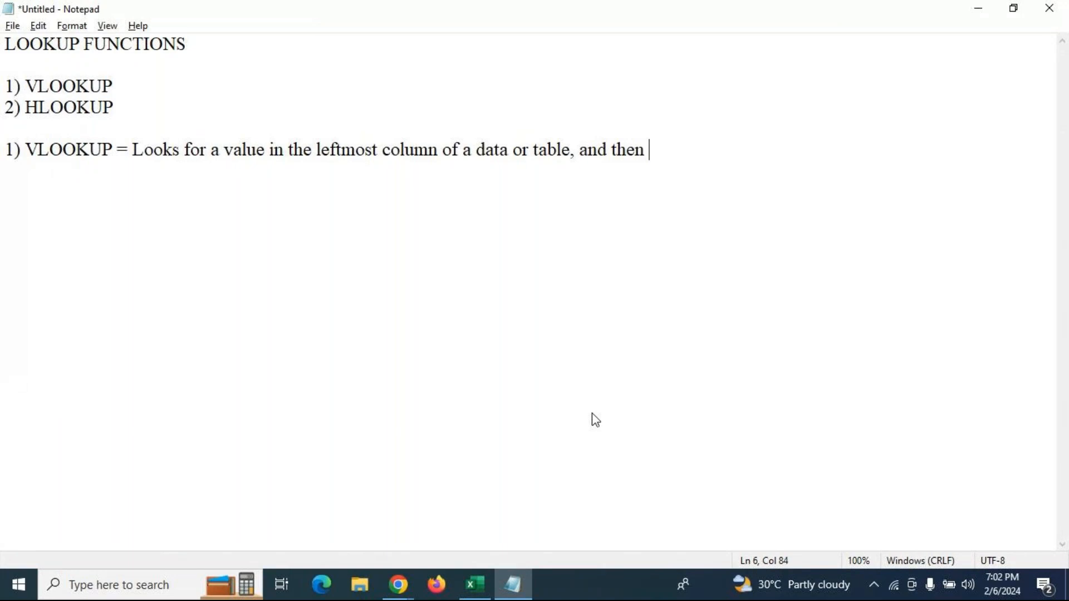
type("returns a ")
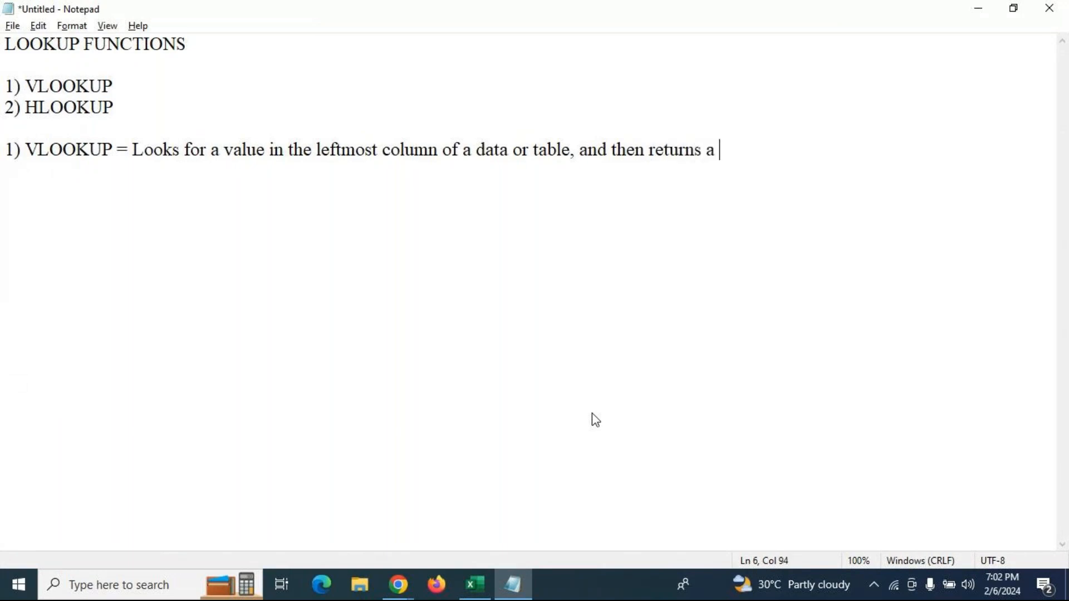
type("value")
key("alt+Tab")
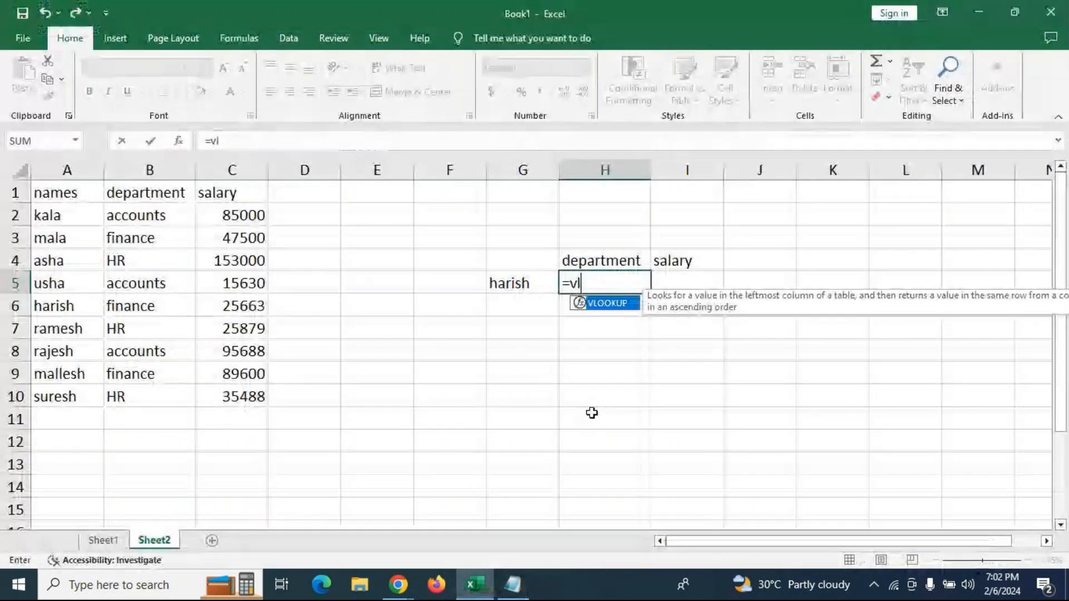
key("alt+Tab")
type("in th")
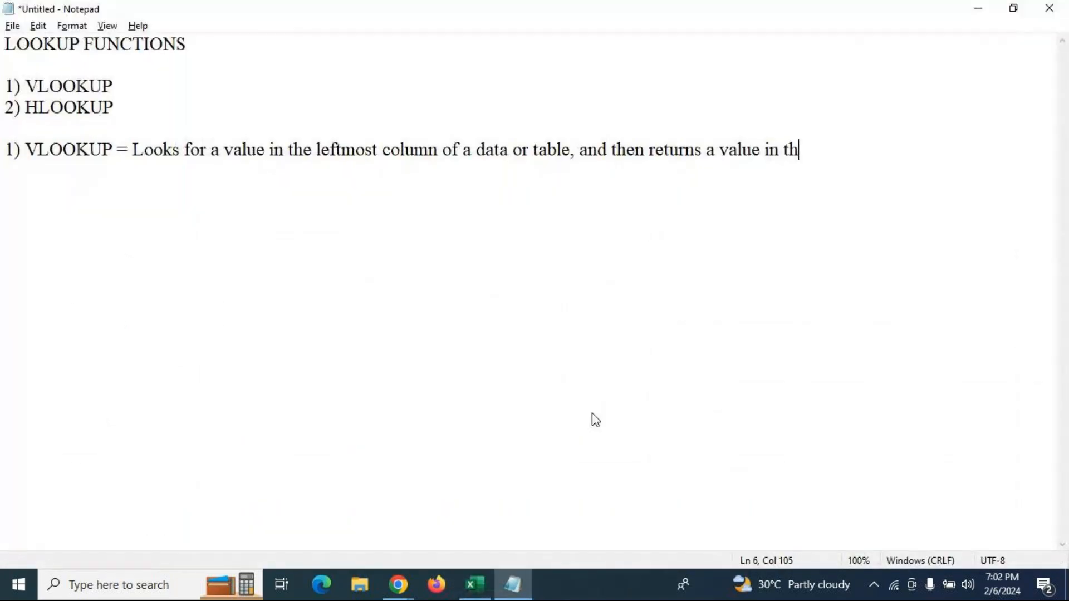
type("e same ro")
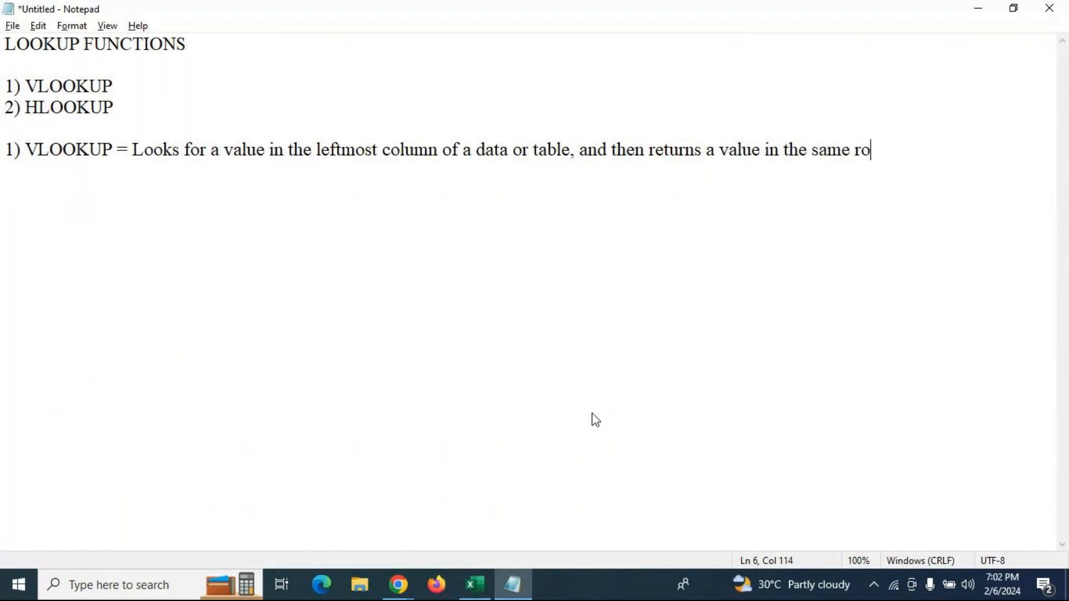
type("w from a")
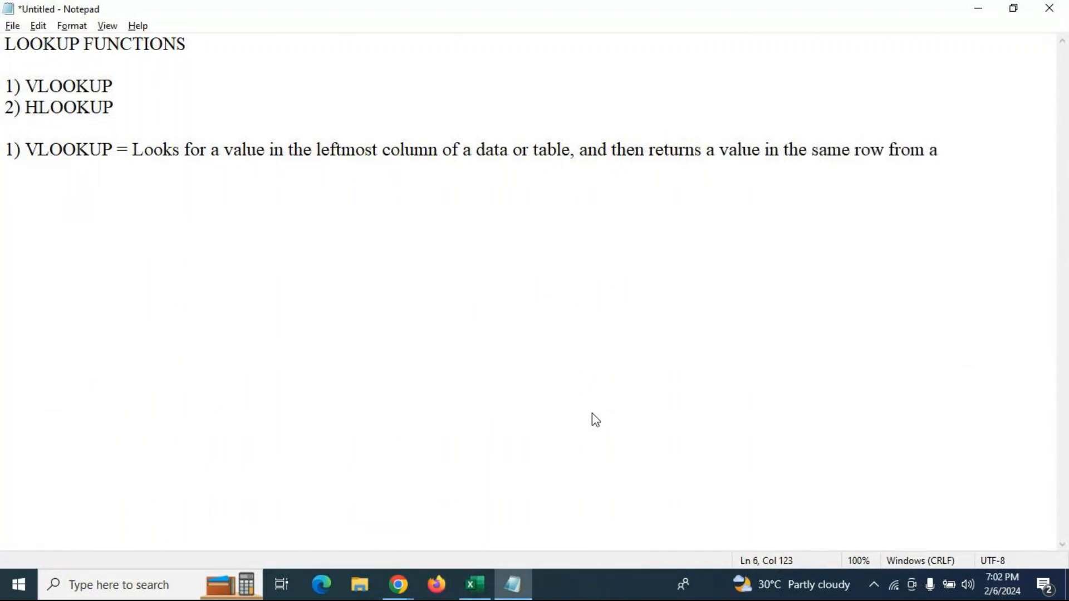
key("alt+Tab")
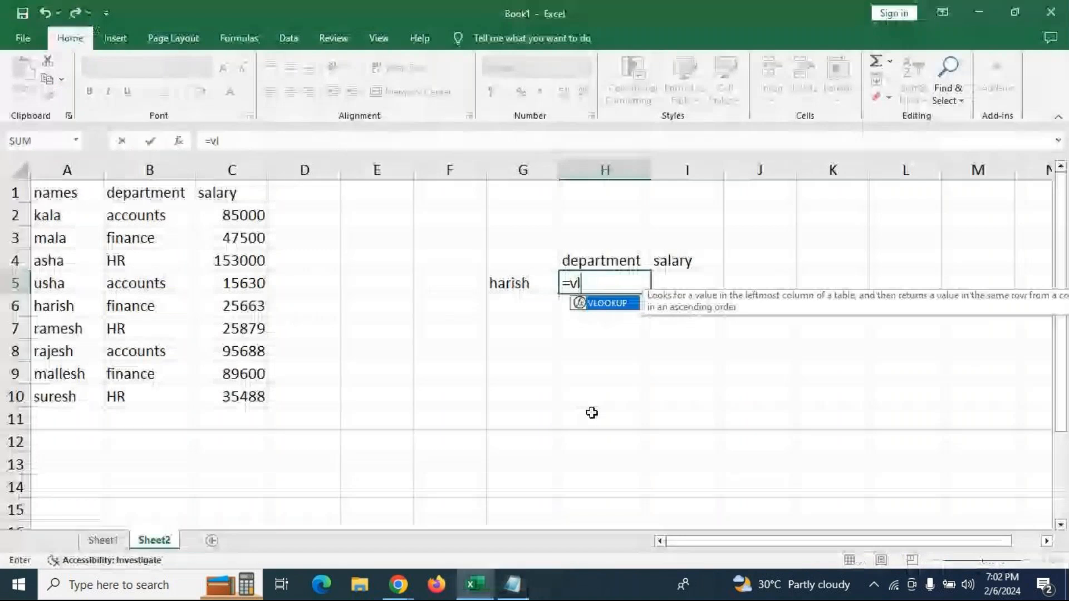
key("alt+Tab")
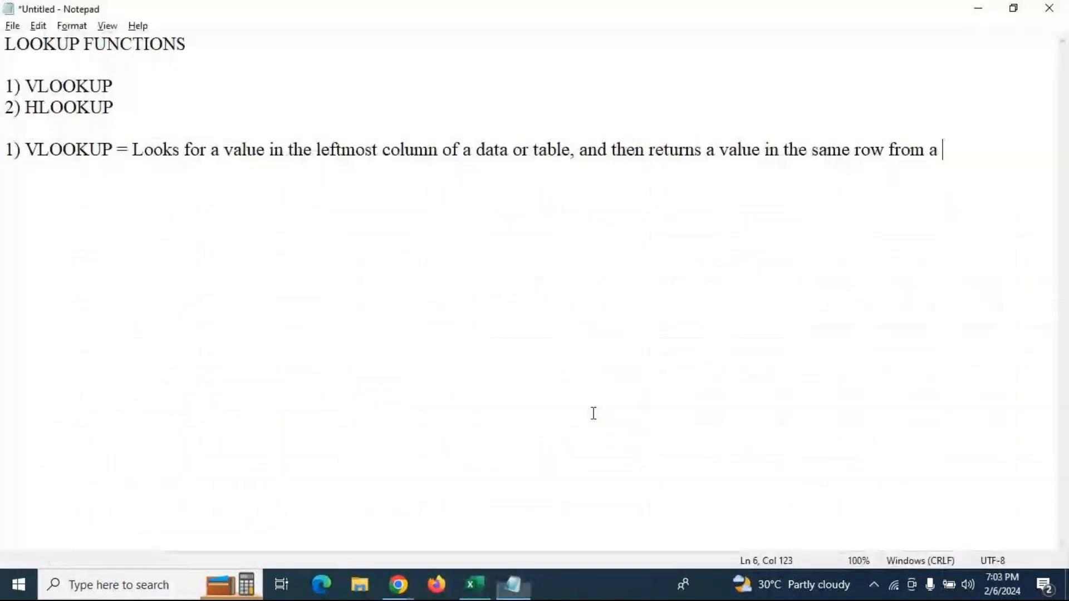
type("column you specify.")
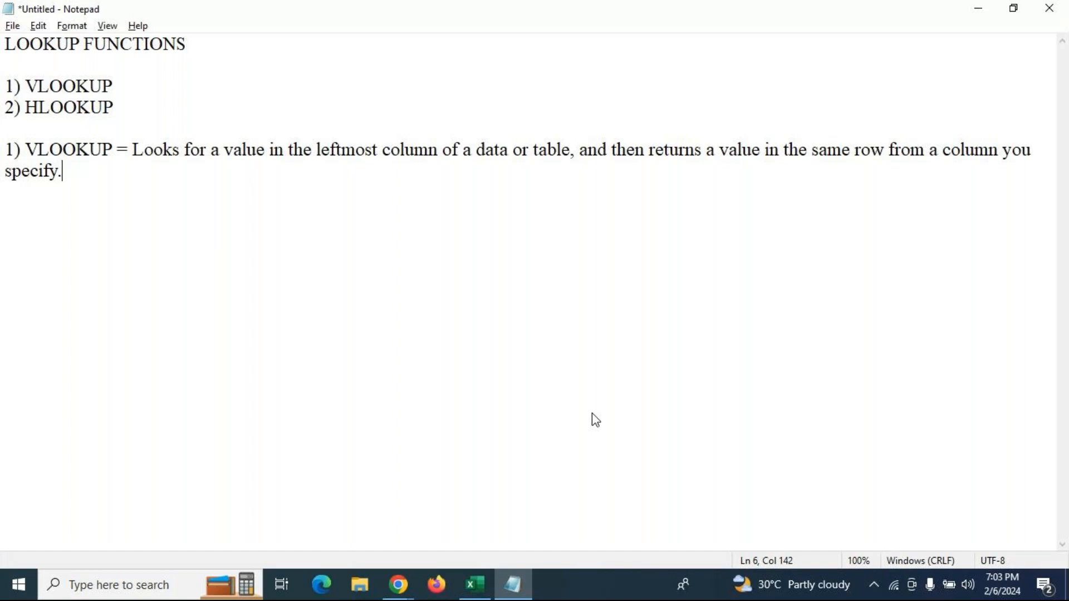
key("Return")
Add an indented syntax line '=VLOOKUP(lookup value,table array,column index number,range lookup)'.
key("Tab")
key("Tab")
type("=VLOOKU")
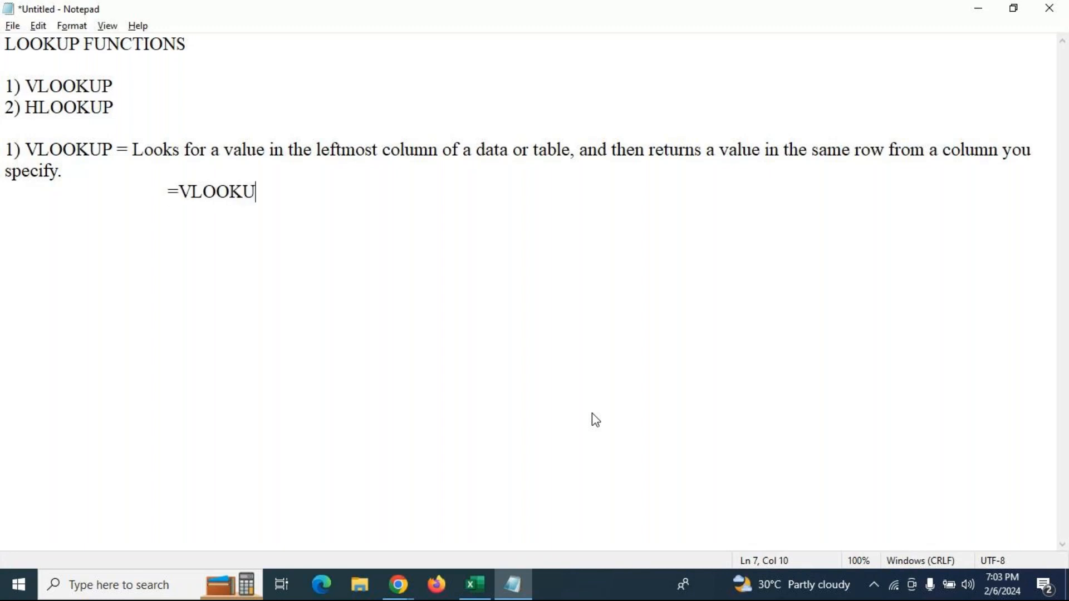
type("P(LOOK")
key("BackSpace")
key("BackSpace")
key("BackSpace")
key("BackSpace")
type("look")
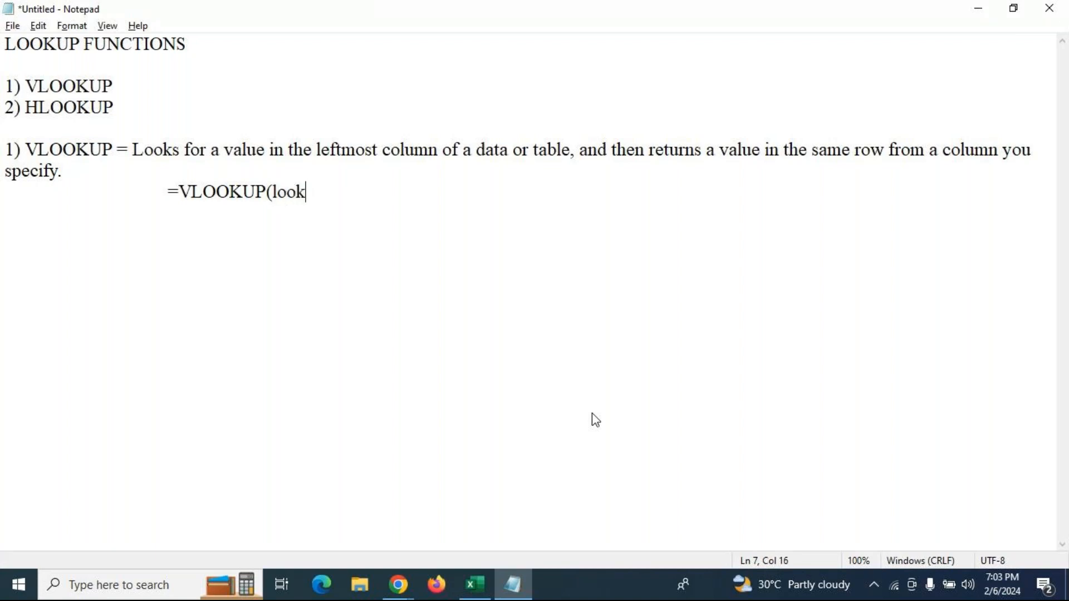
type("up value,table arra")
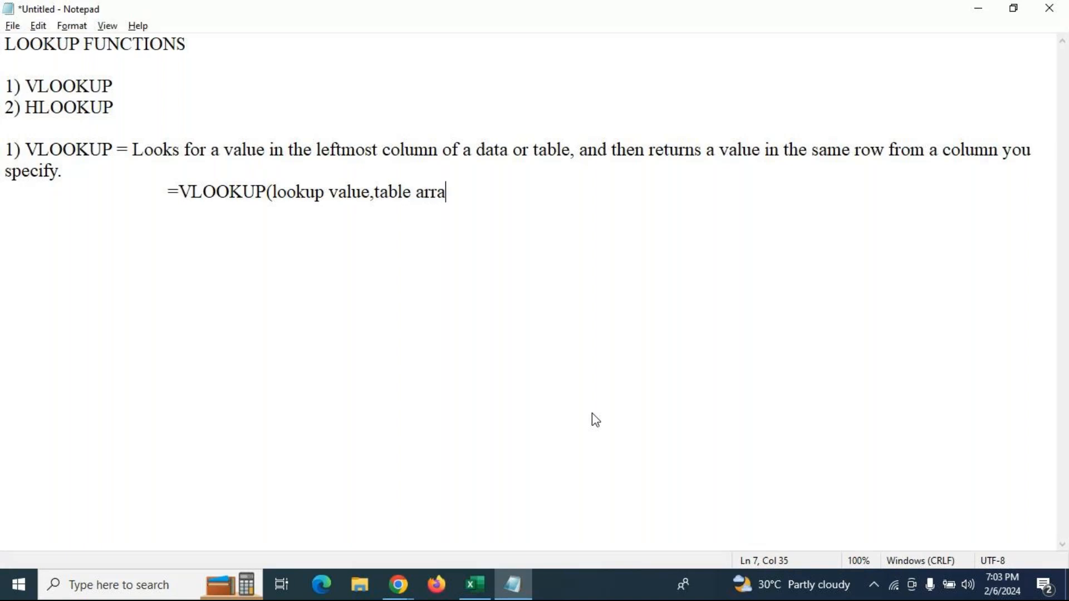
type("y,column in")
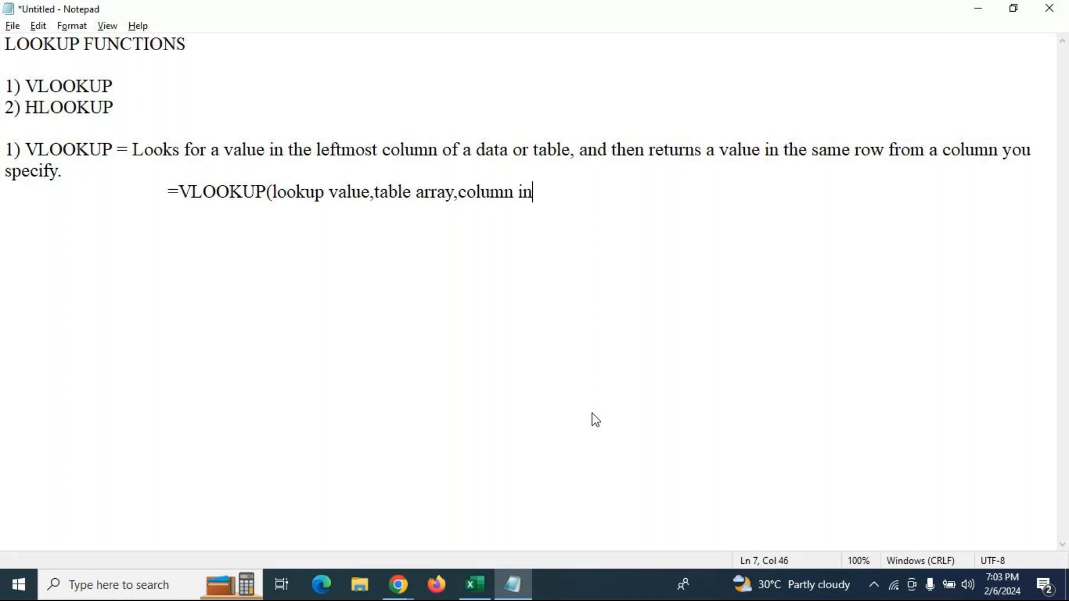
type("dex number")
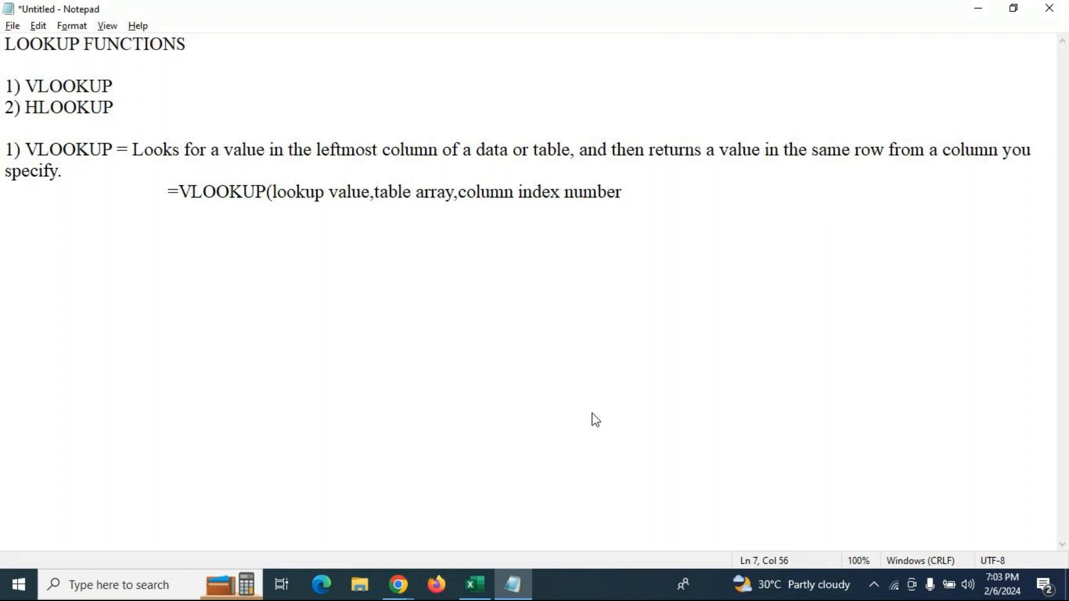
key("alt+Tab")
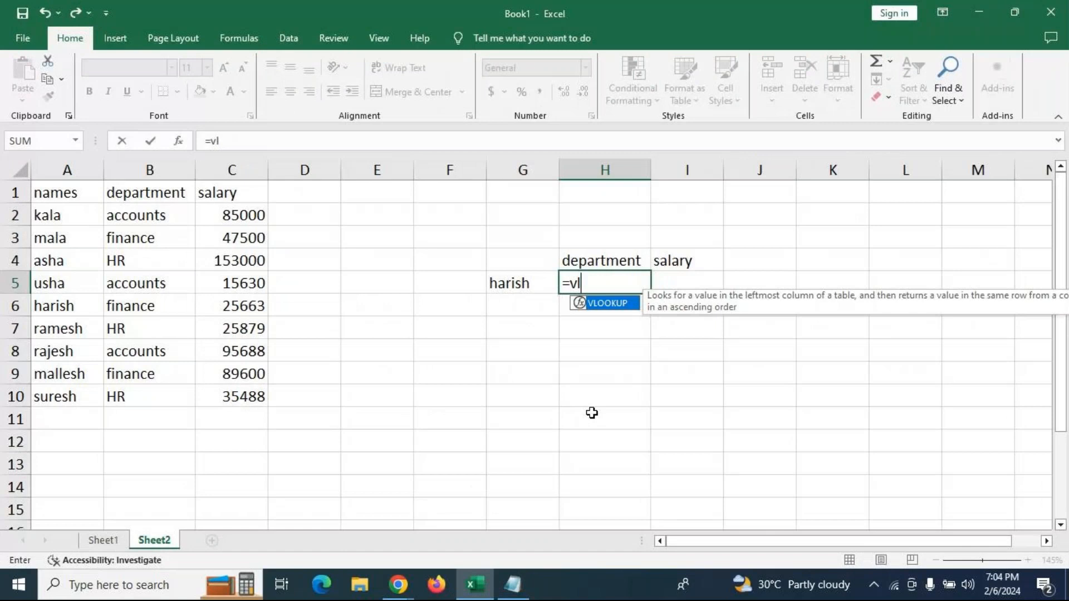
key("alt+Tab")
type(",range")
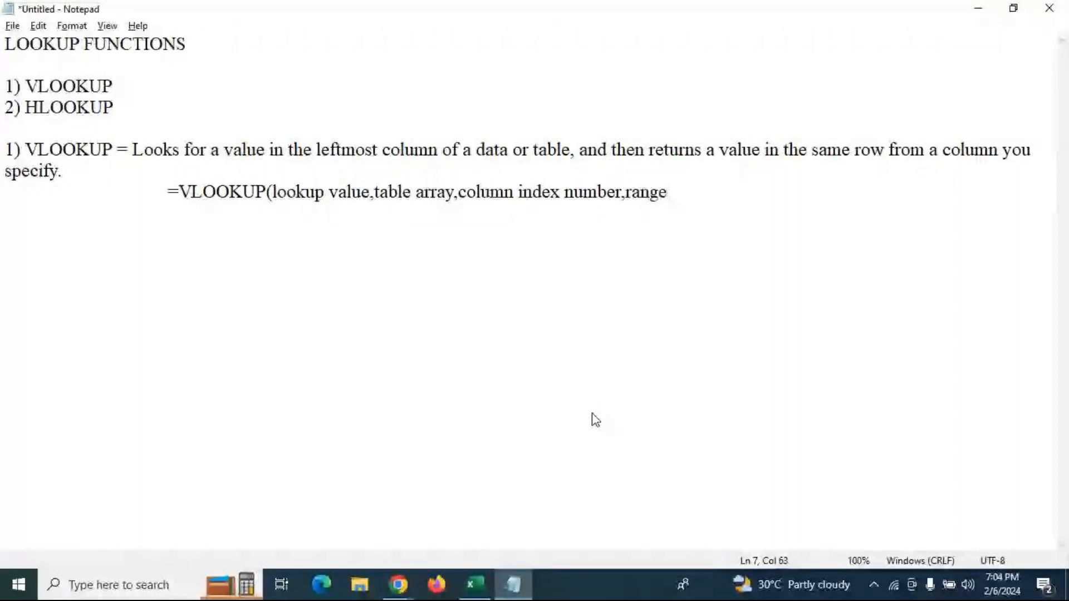
type(" lookup)")
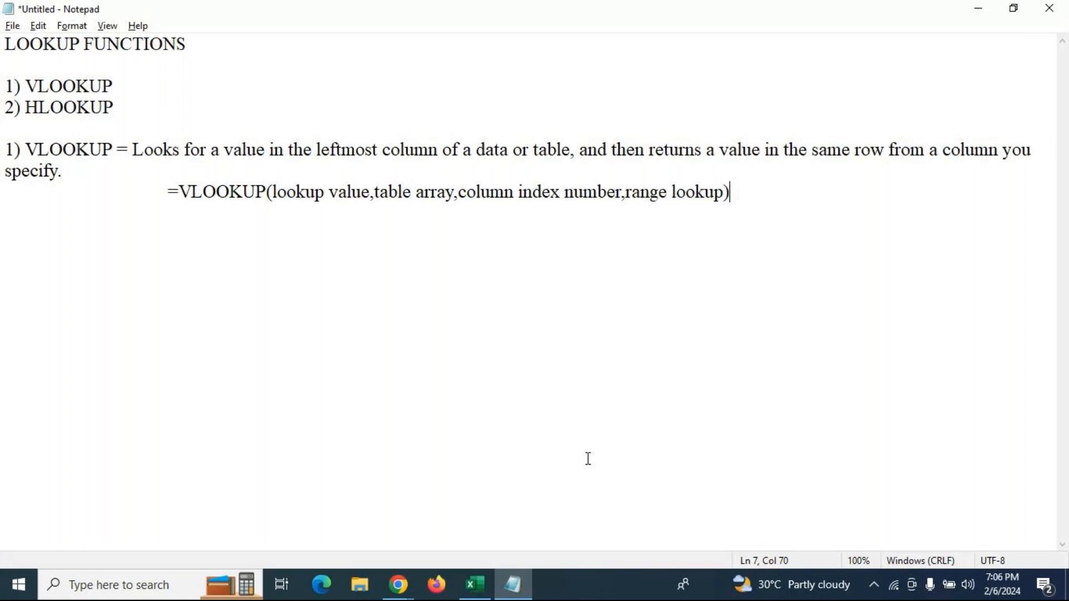
Switch to Excel and clear the half-written formula from cell H5.
key("alt+Tab")
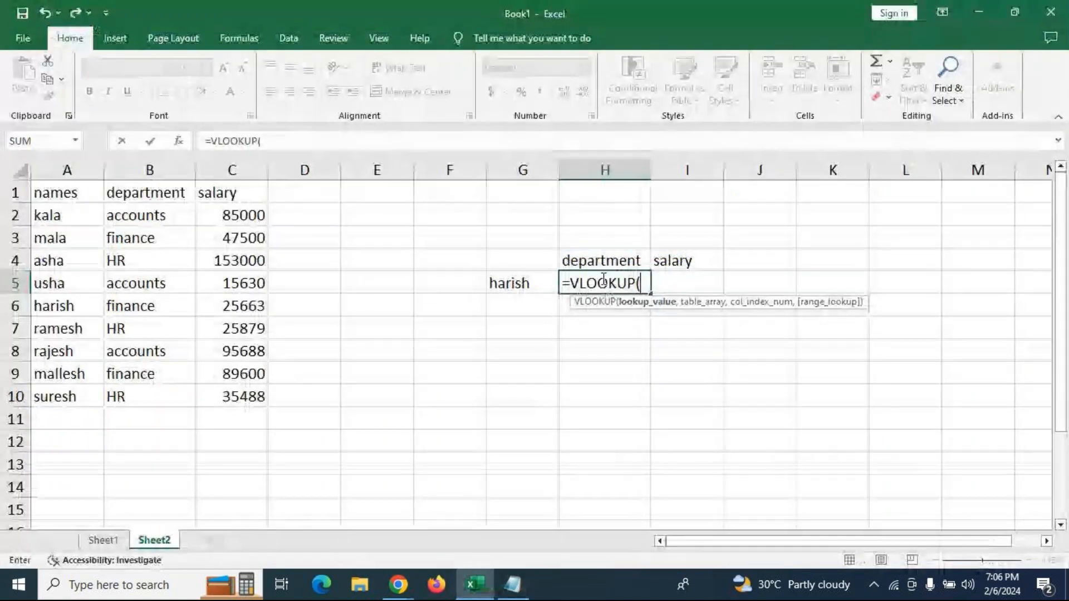
key("BackSpace")
key("BackSpace")
key("BackSpace")
key("BackSpace")
key("BackSpace")
key("BackSpace")
key("BackSpace")
key("BackSpace")
key("BackSpace")
key("Return")
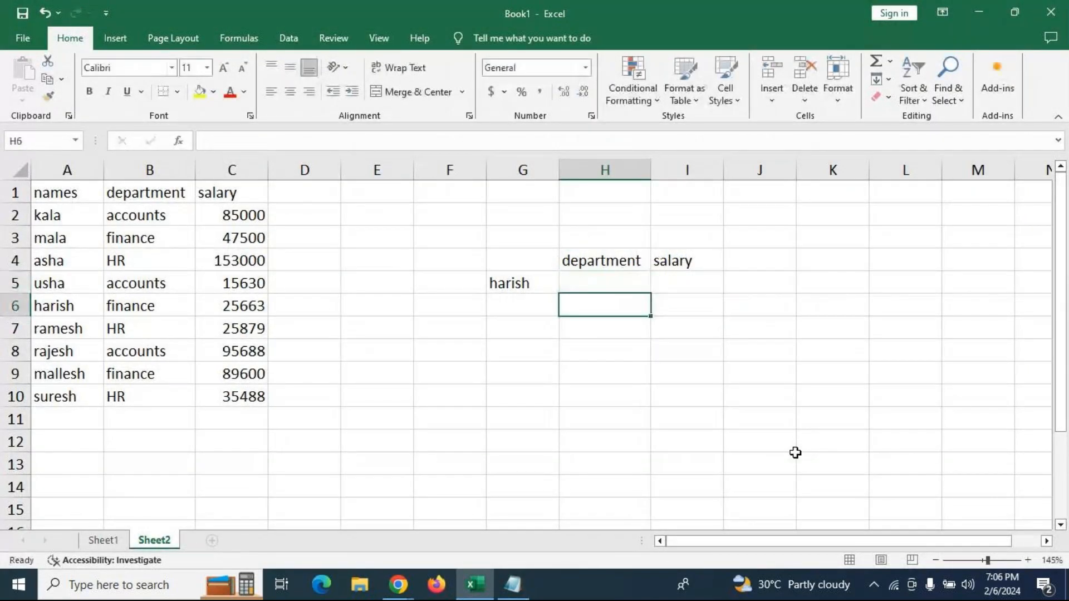
key("Up")
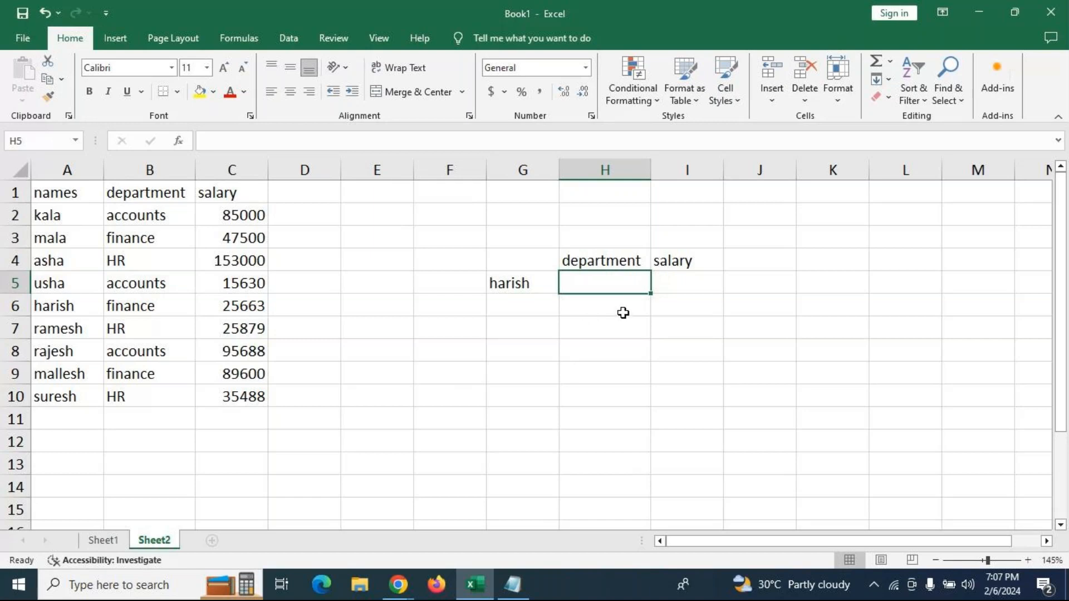
Start =VLOOKUP(G5, in H5, using harish in G5 as the lookup value.
key("F2")
type("=vl")
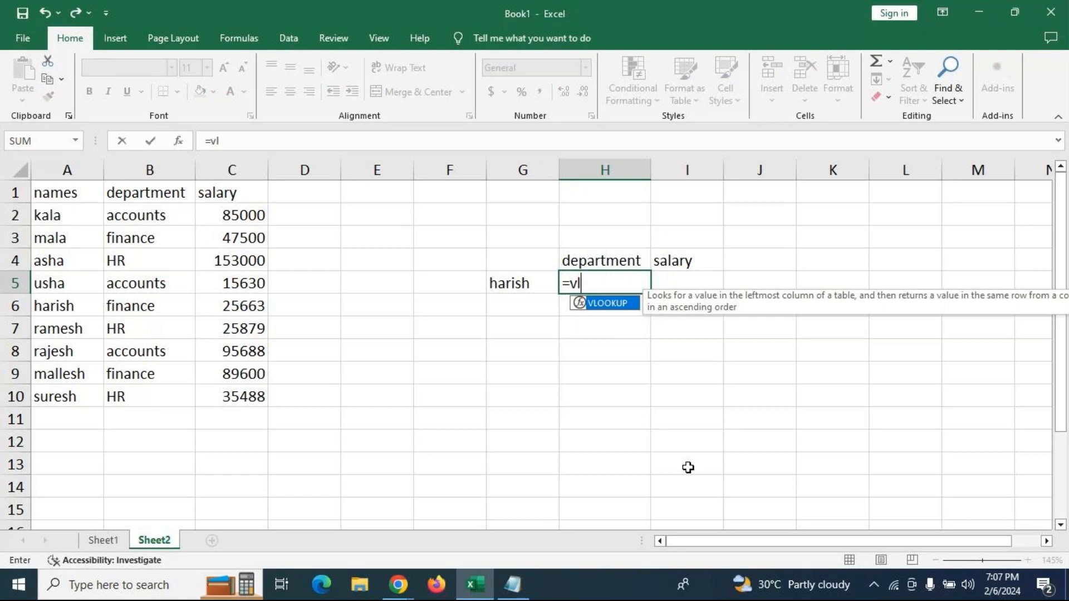
key("Tab")
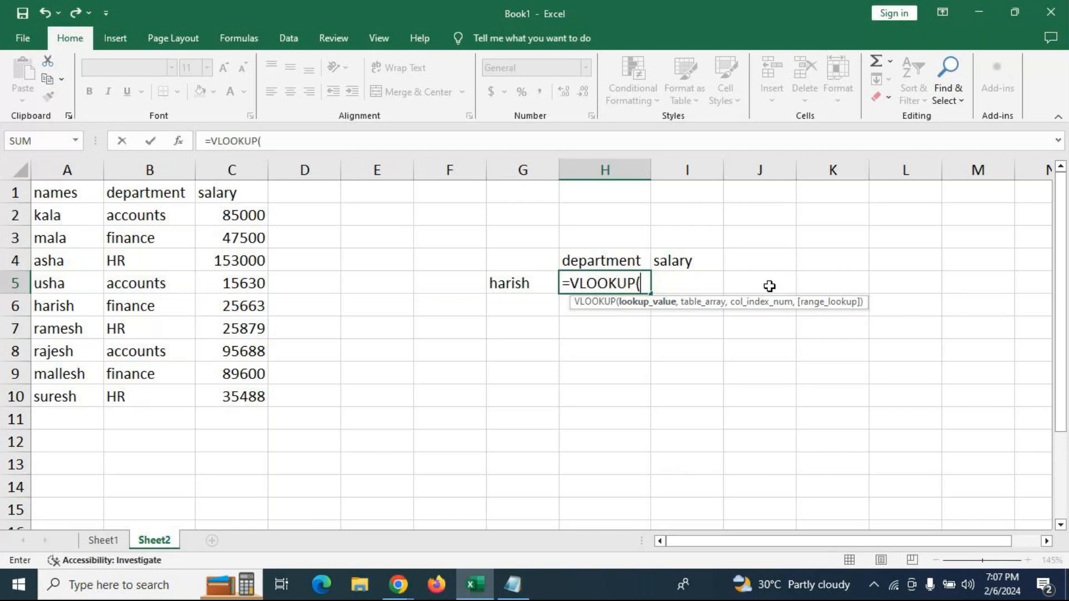
left_click(526, 283)
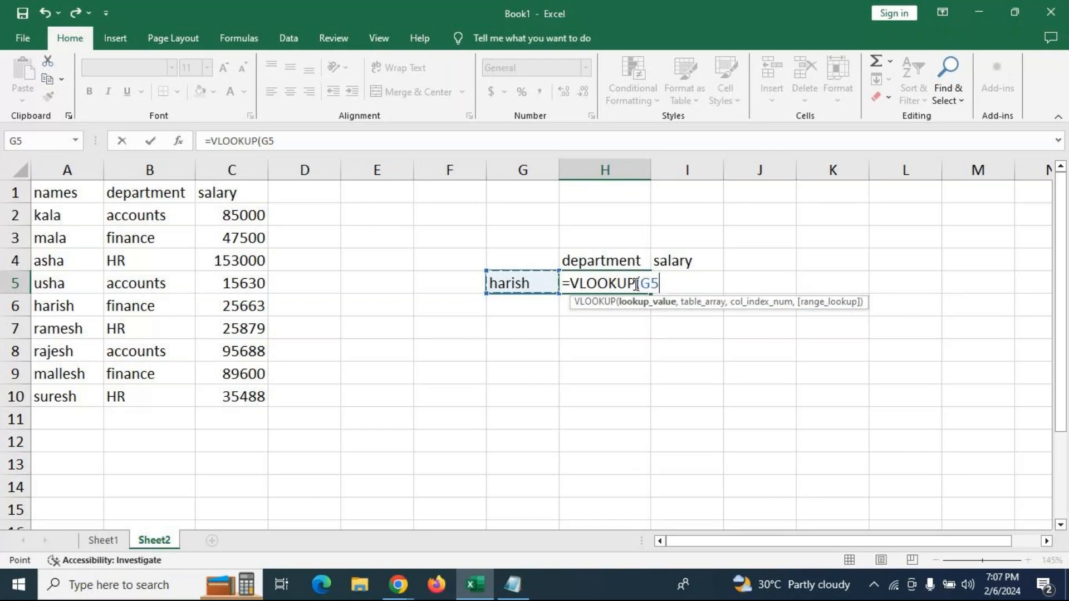
type(",")
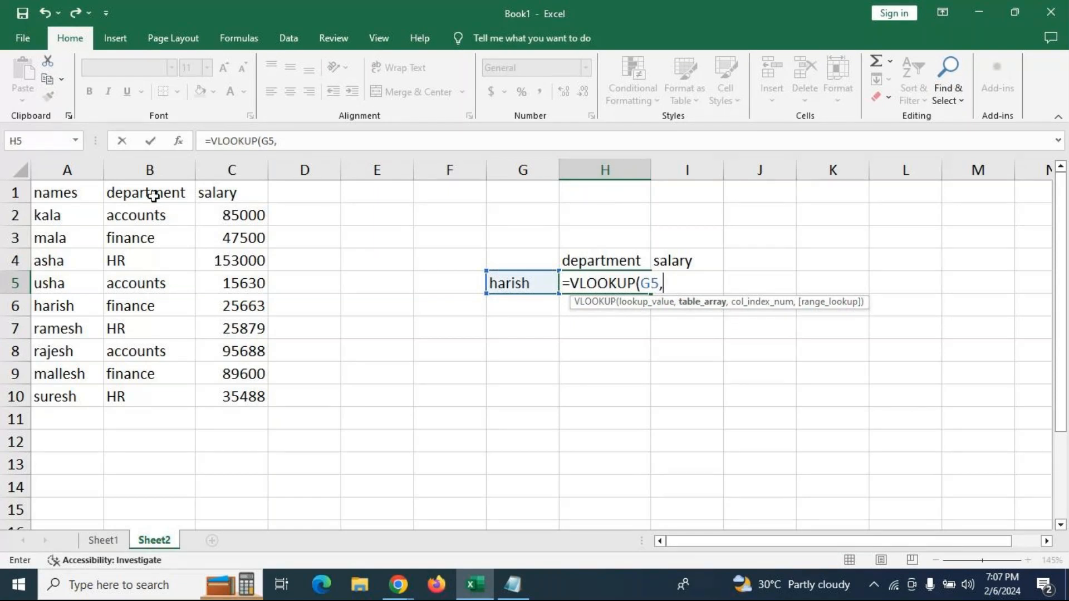
Extend the formula to =VLOOKUP(G5,A1:C10,2, and highlight the FALSE exact-match option.
left_click_drag(87, 195, 236, 406)
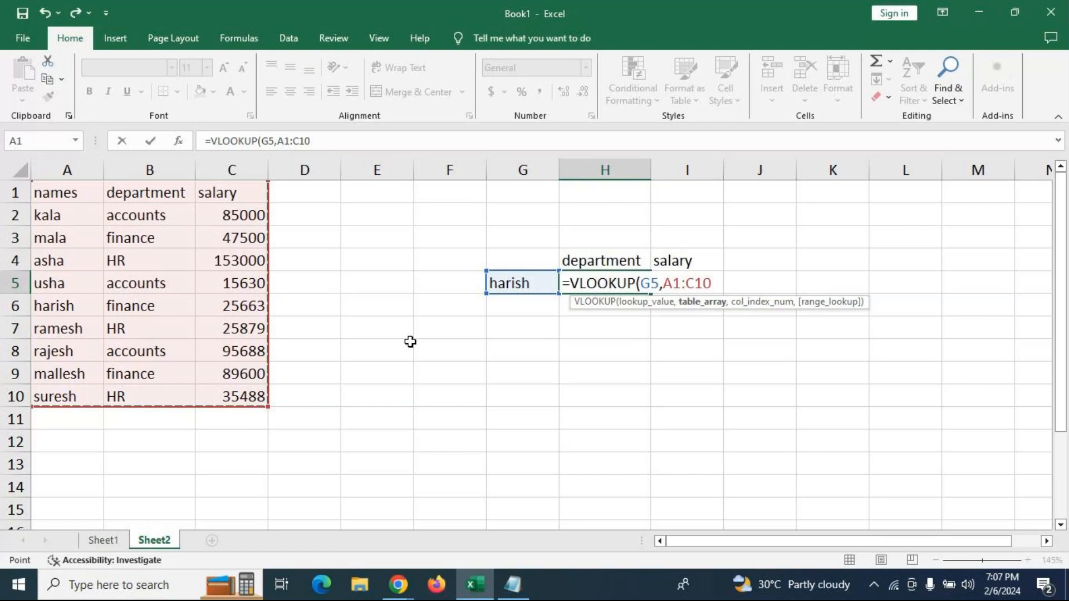
type(",")
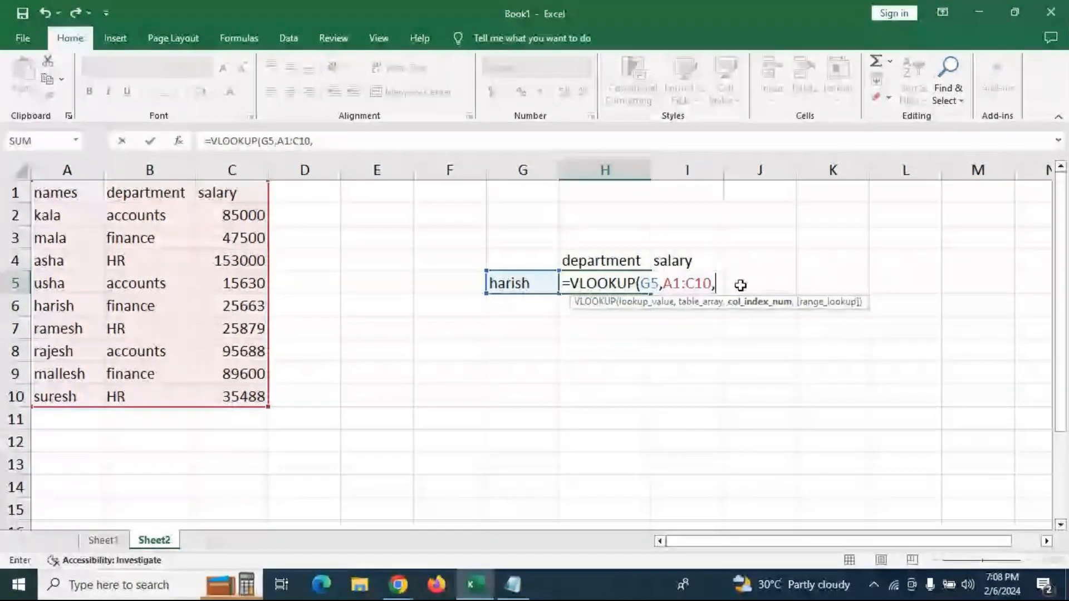
type("2")
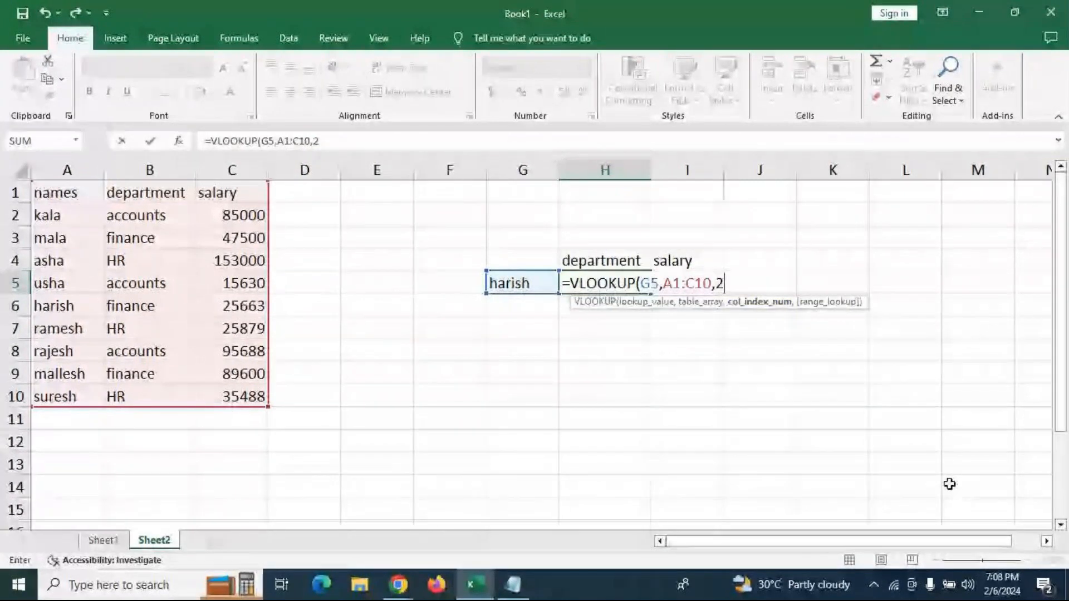
type(",")
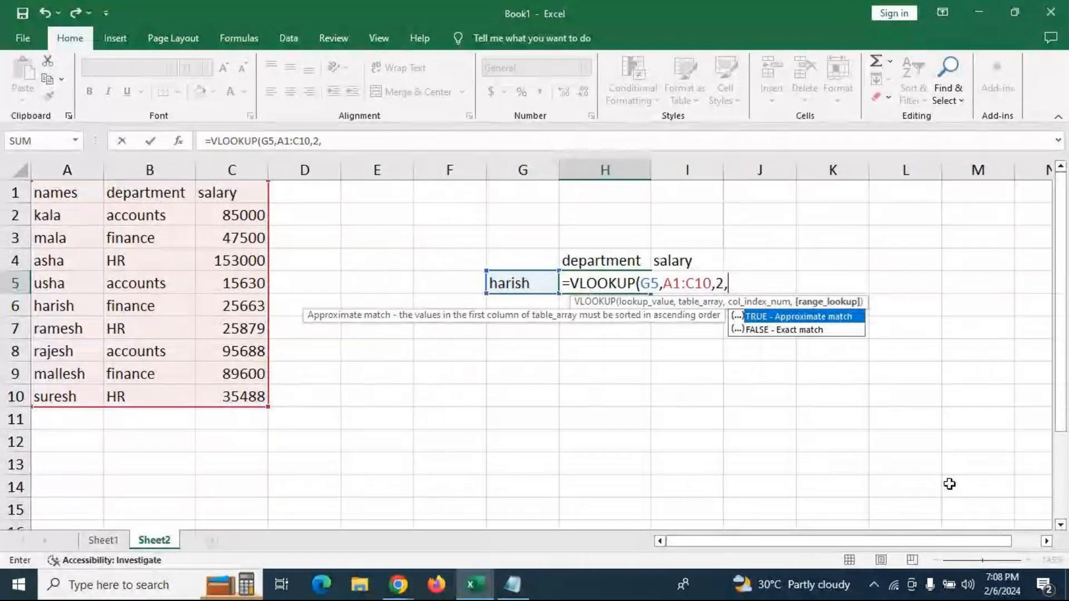
key("Down")
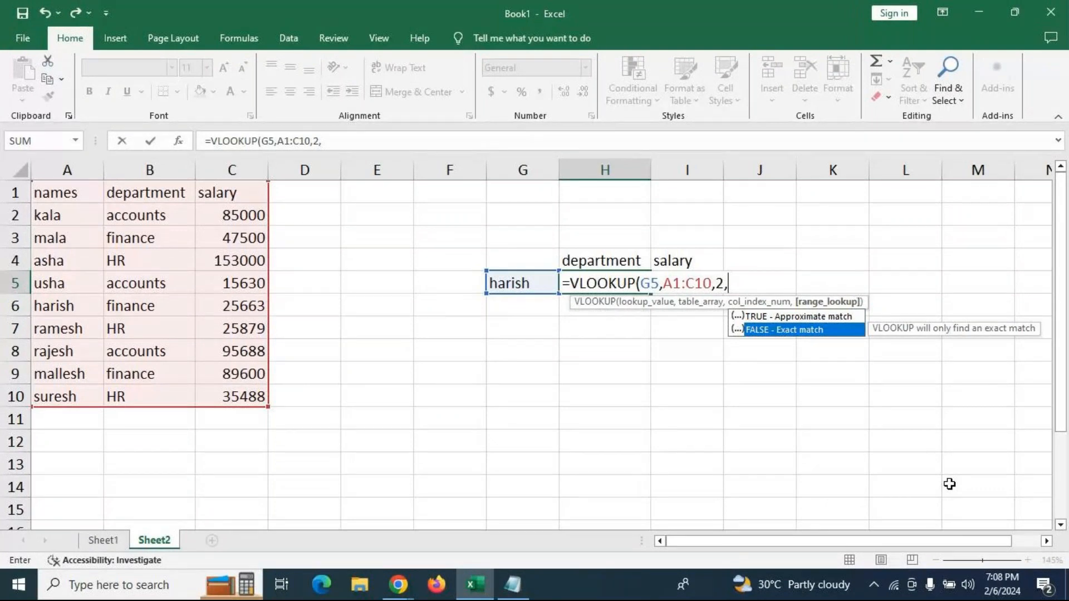
key("alt+Tab")
key("Return")
key("Return")
key("Return")
Add an indented 'Range lookup' note: '1) True = approximate match', '2) False = exact match'.
key("Tab")
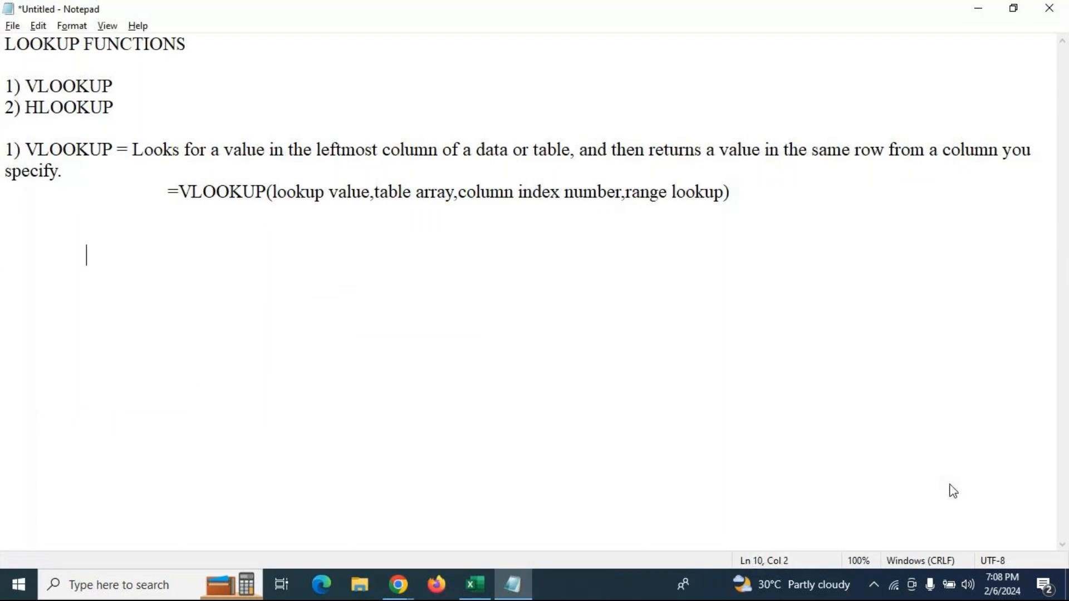
type("Range lookup")
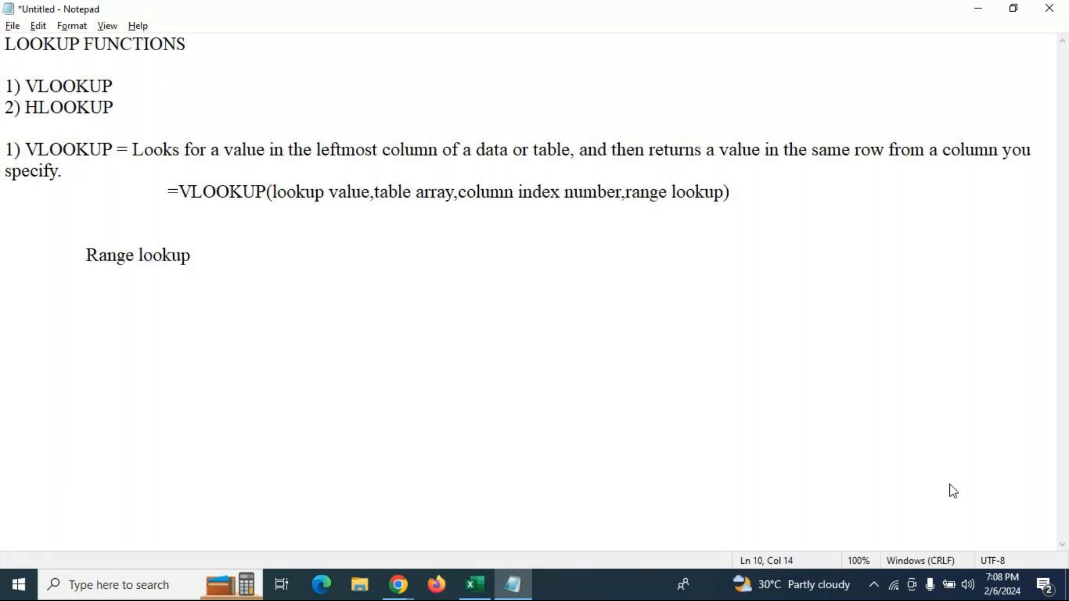
key("Return")
type("1) True")
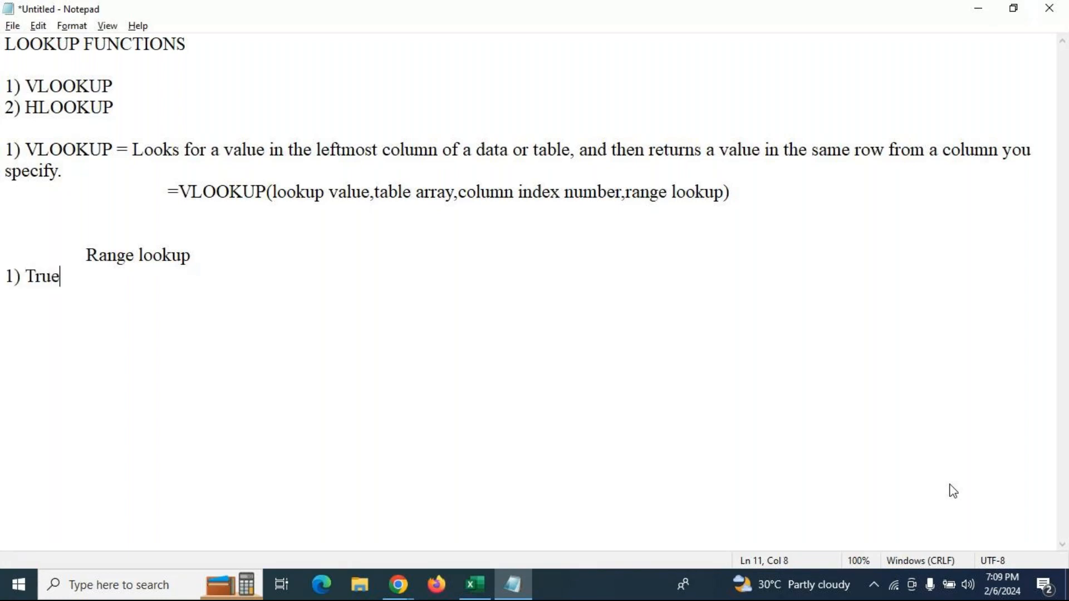
type(" = approximate match")
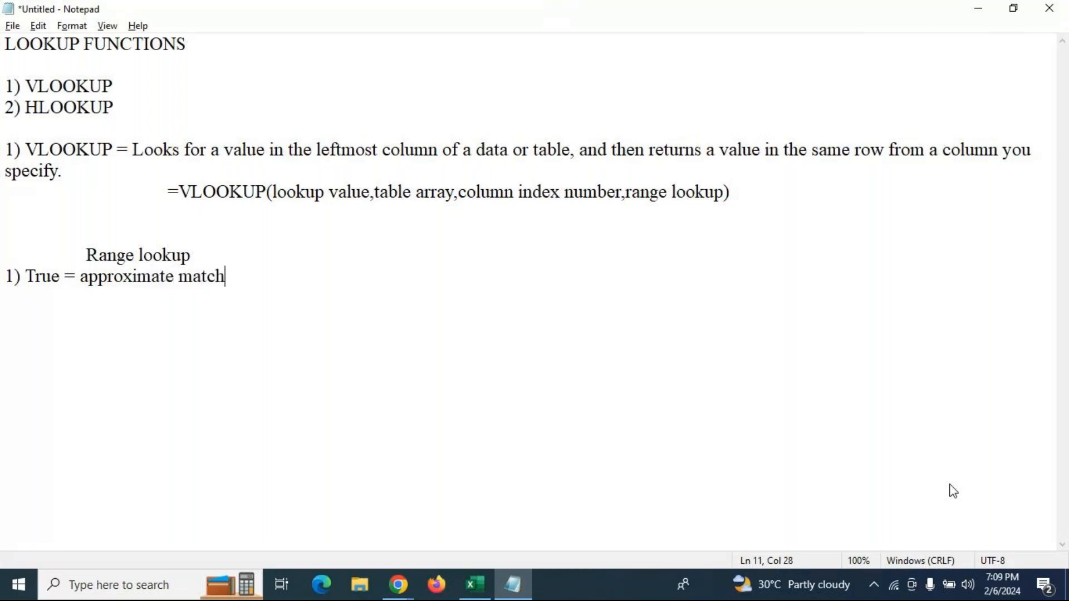
key("Return")
type("2) False ")
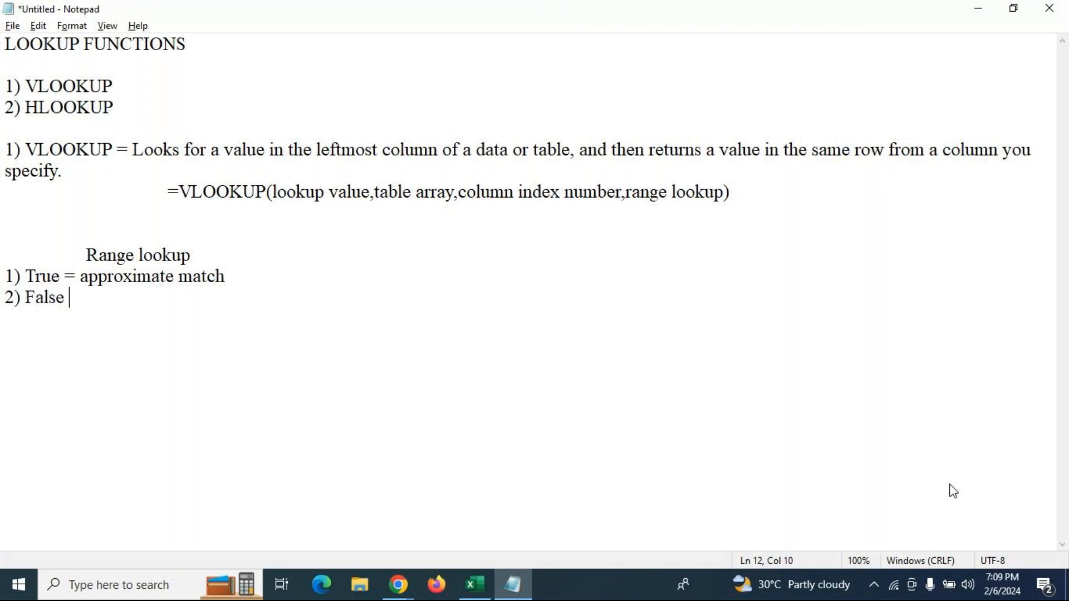
type("= exact match")
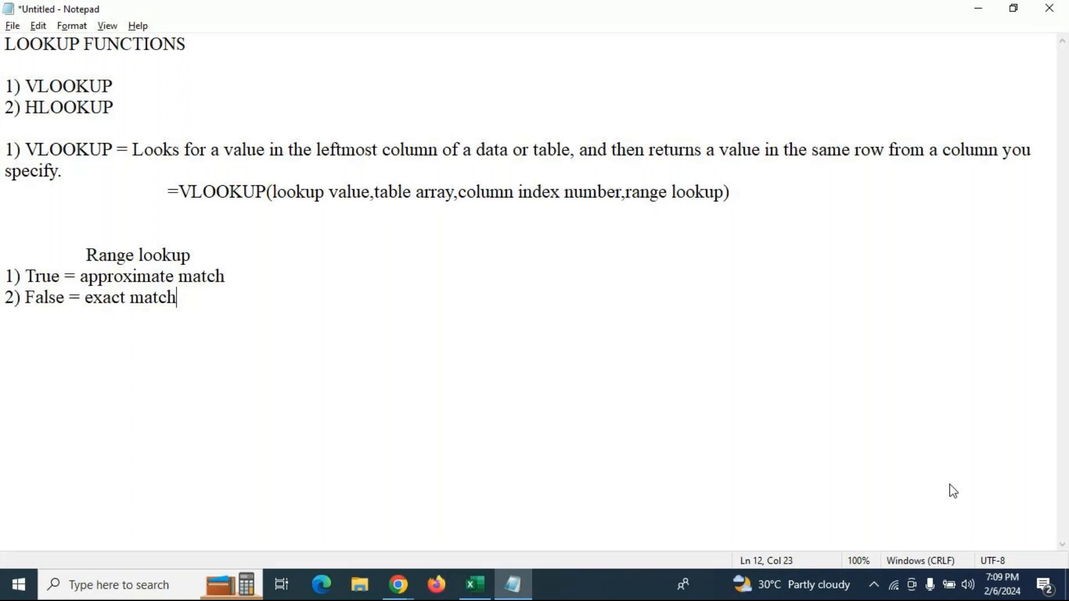
key("alt+Tab")
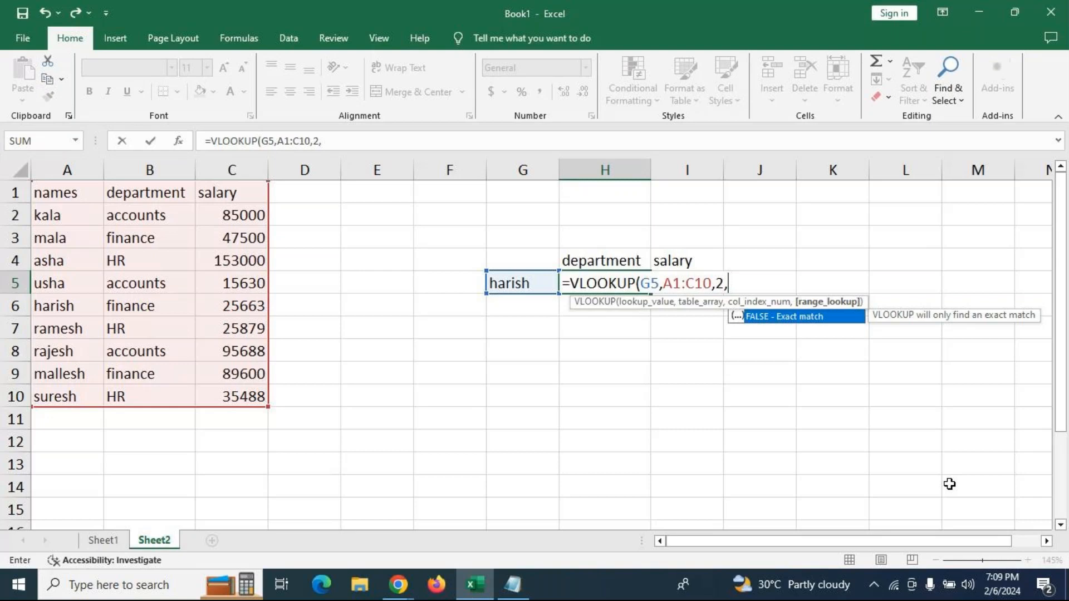
Retype the comma after 2 in the H5 formula to bring back the TRUE/FALSE choices, then return to Notepad.
key("BackSpace")
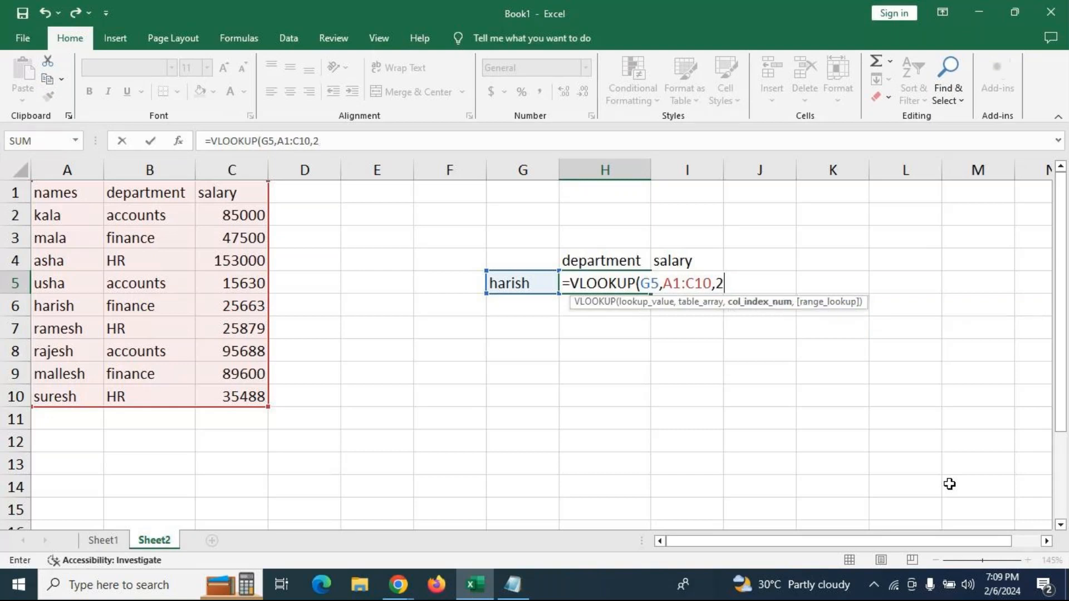
type(",")
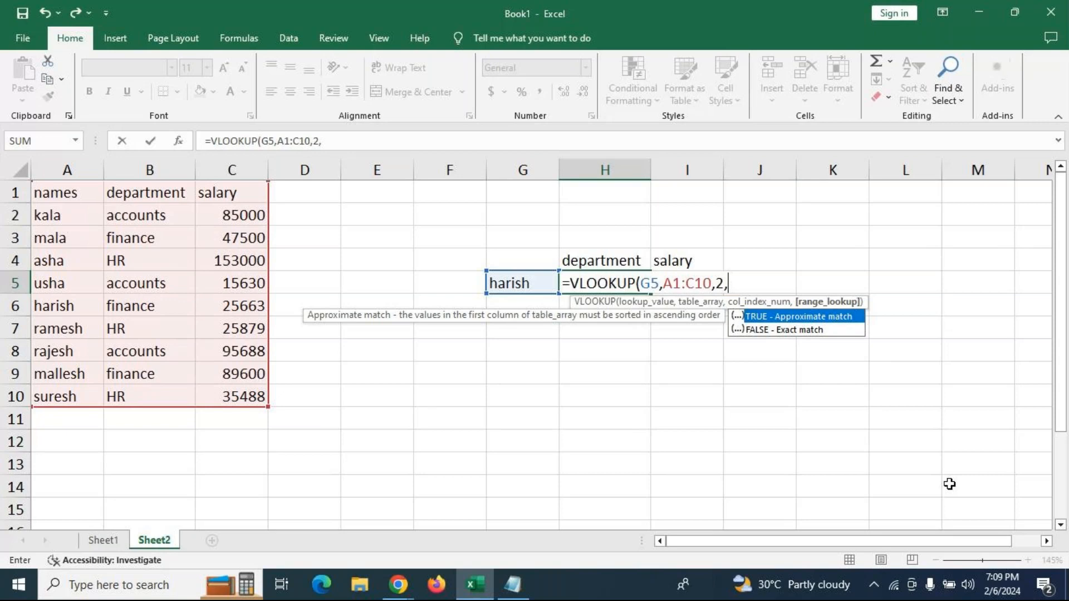
key("alt+Tab")
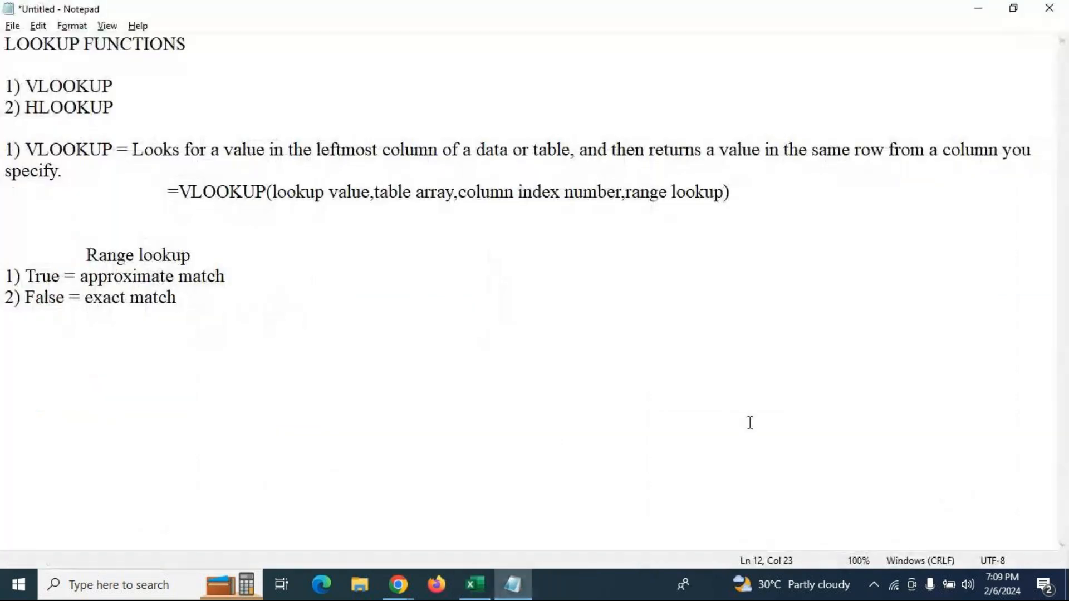
Append '>> value as 1' to the True line and '>> value as 0' to the False line.
left_click(291, 283)
type("value")
left_click(235, 281)
type(">>")
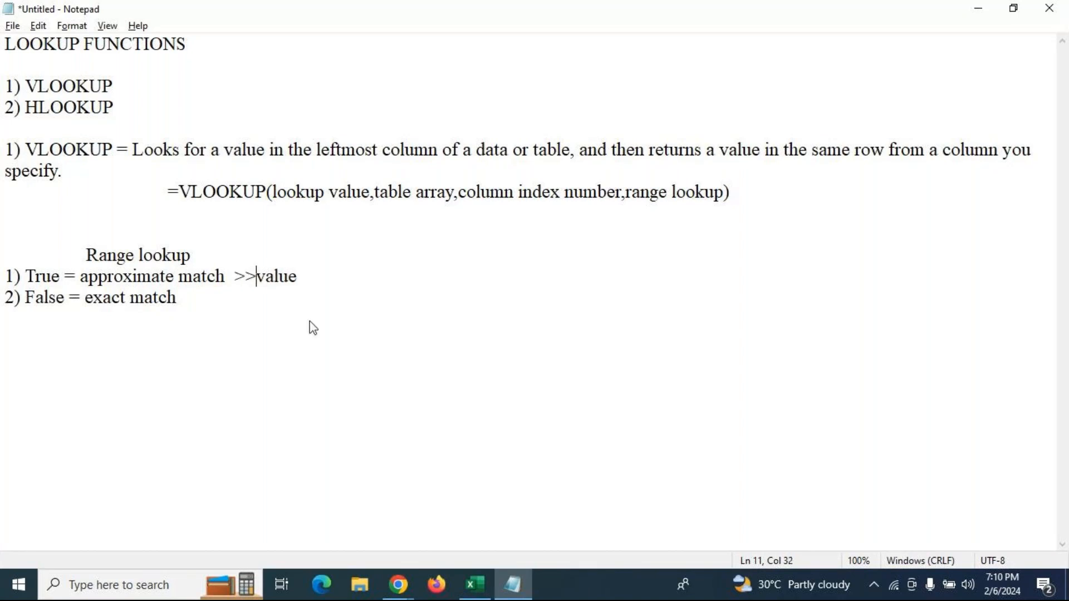
left_click(304, 276)
type("as 1")
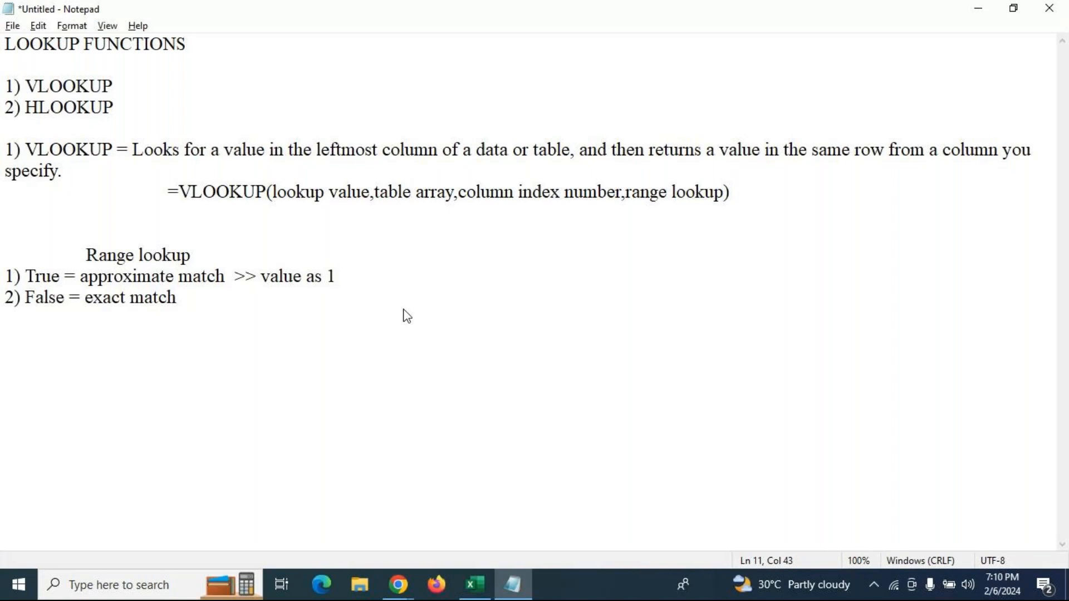
key("Down")
type(">>  value a")
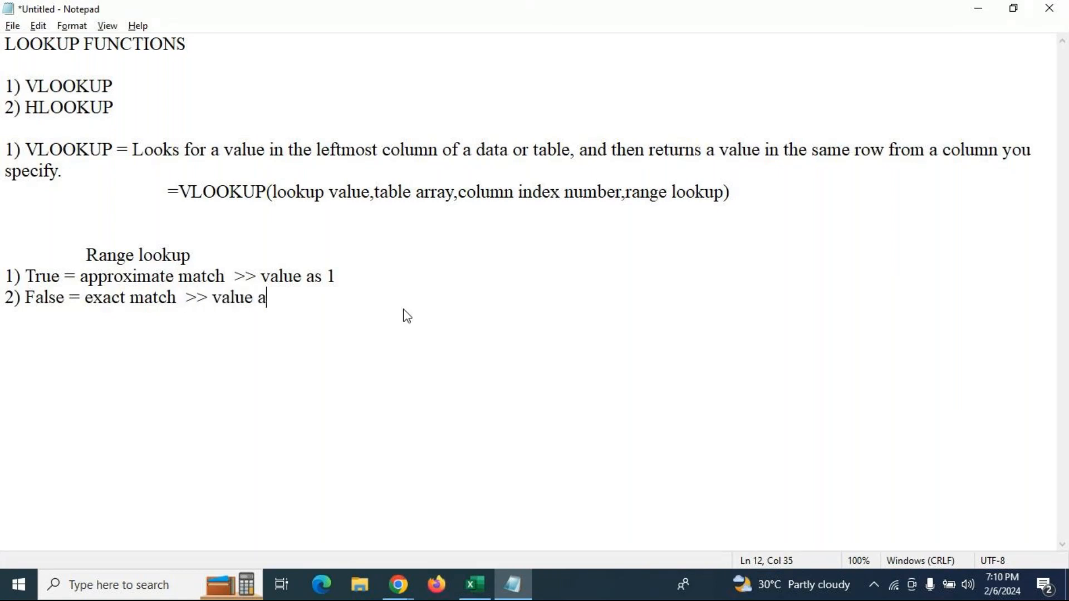
type("s 0")
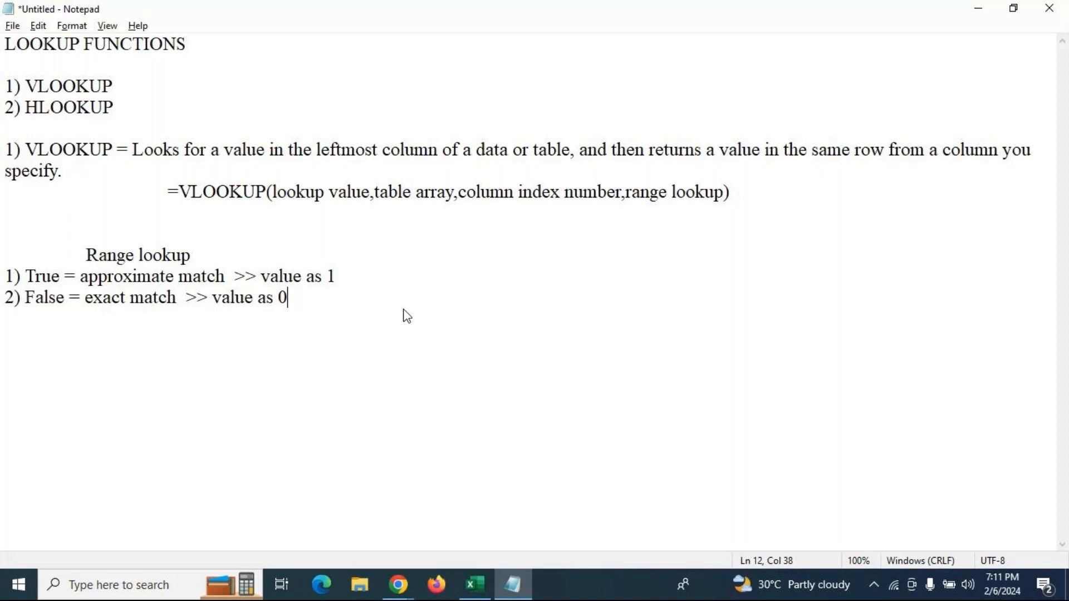
Switch from the Notepad lookup notes back to the Excel workbook.
key("alt+Tab")
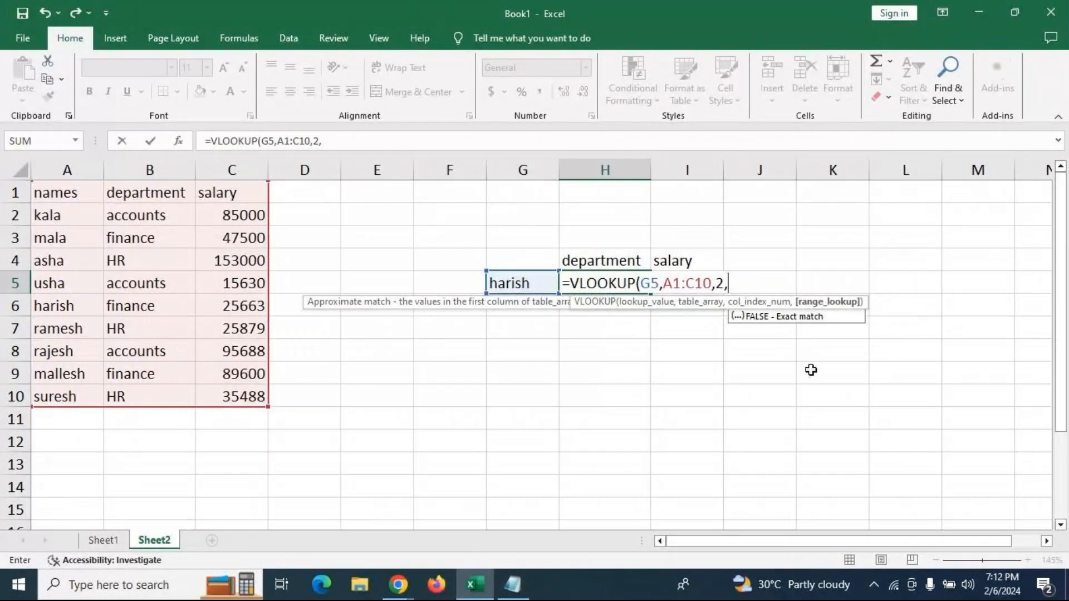
Erase the half-written formula from H5 and reselect the empty cell.
key("BackSpace")
key("BackSpace")
key("BackSpace")
key("BackSpace")
key("BackSpace")
key("BackSpace")
key("BackSpace")
key("BackSpace")
key("BackSpace")
key("BackSpace")
key("BackSpace")
key("BackSpace")
key("BackSpace")
key("BackSpace")
key("BackSpace")
key("BackSpace")
key("BackSpace")
key("BackSpace")
key("BackSpace")
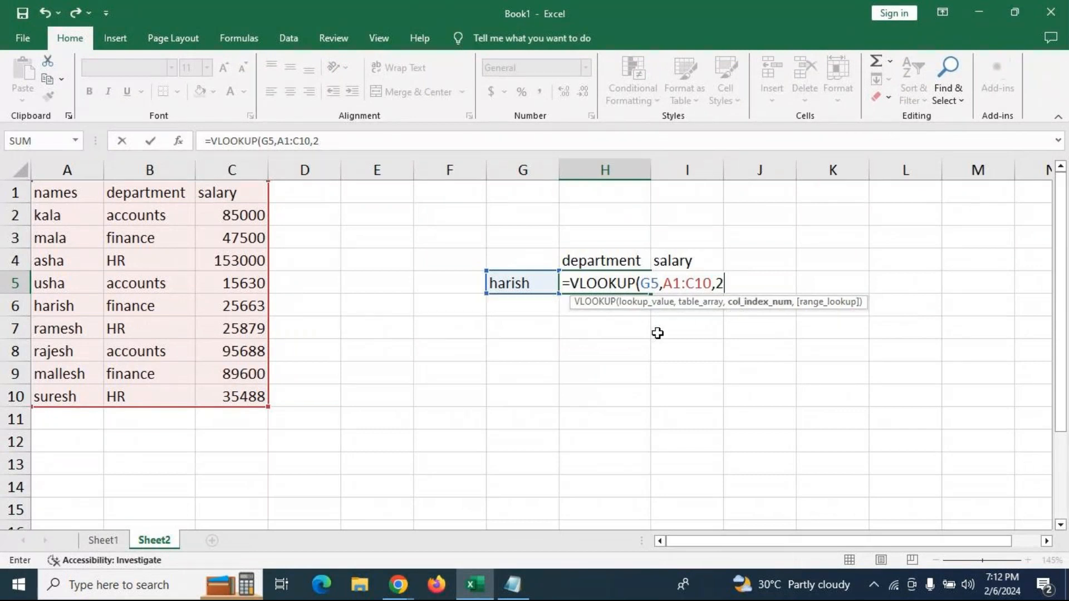
key("BackSpace")
key("BackSpace")
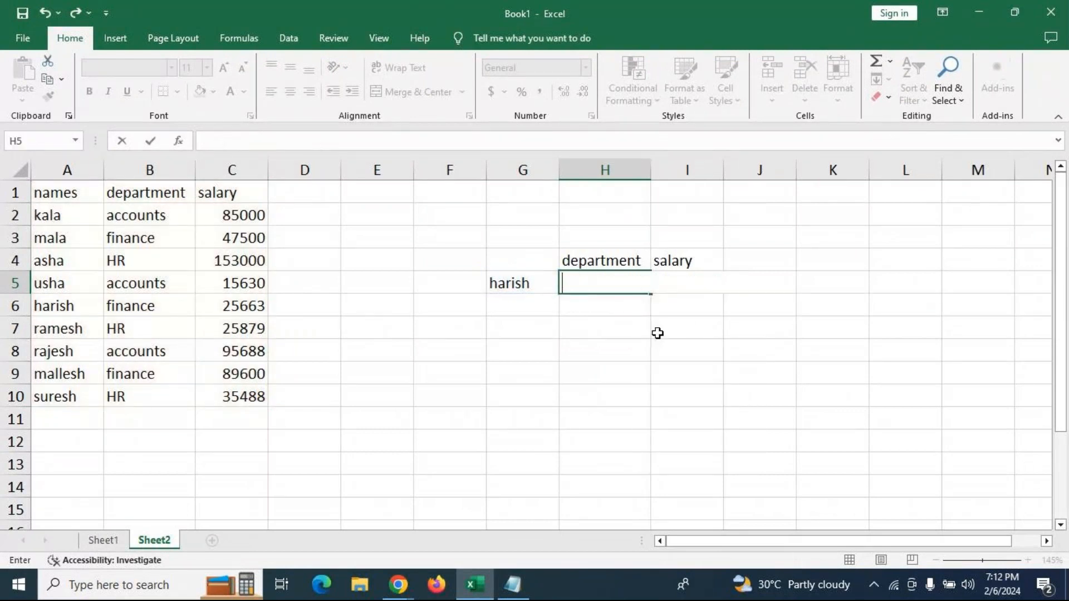
key("Return")
key("Up")
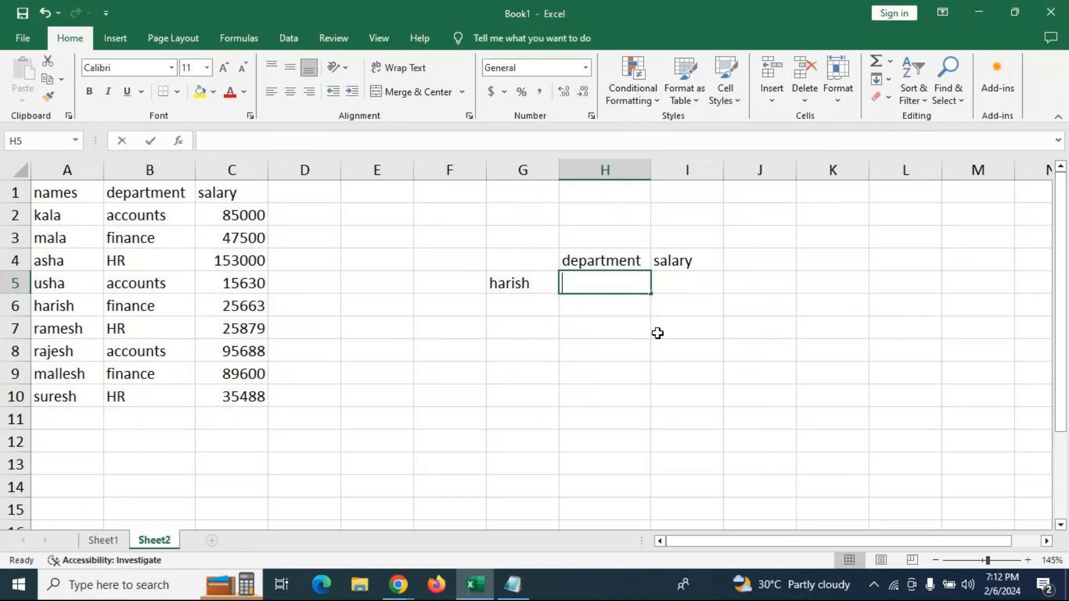
Re-enter =VLOOKUP(G5,A1:C10,2, in H5, taking harish in G5 as the lookup value.
type("=vl")
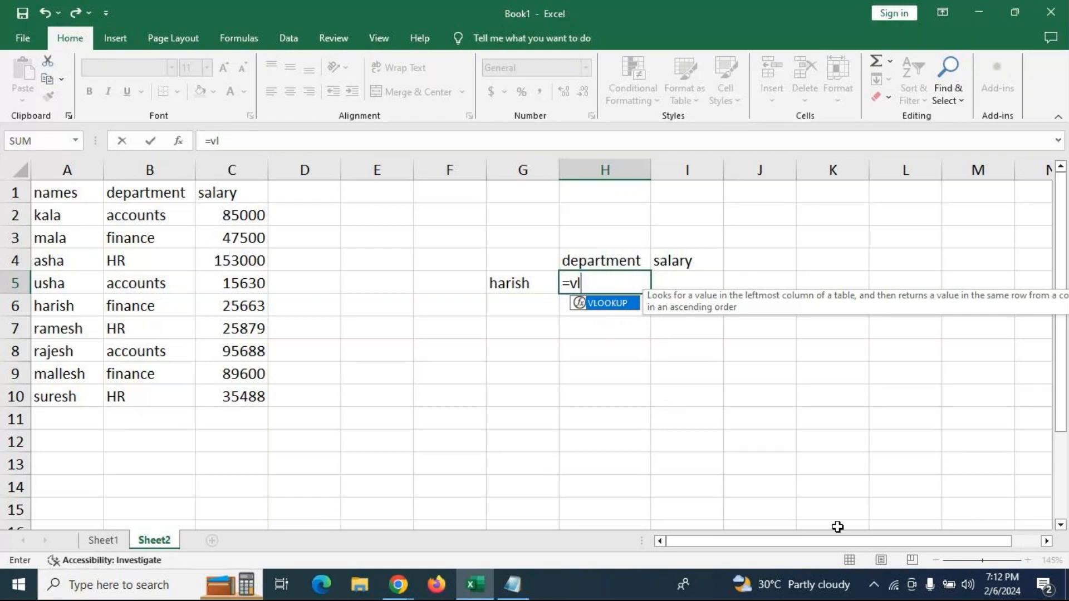
key("Tab")
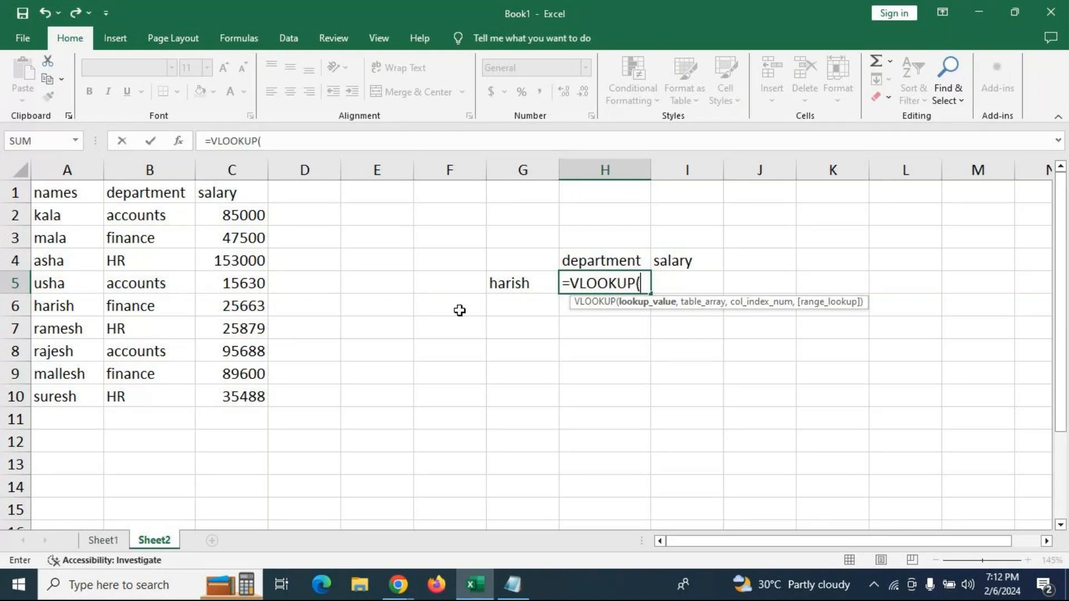
left_click(501, 287)
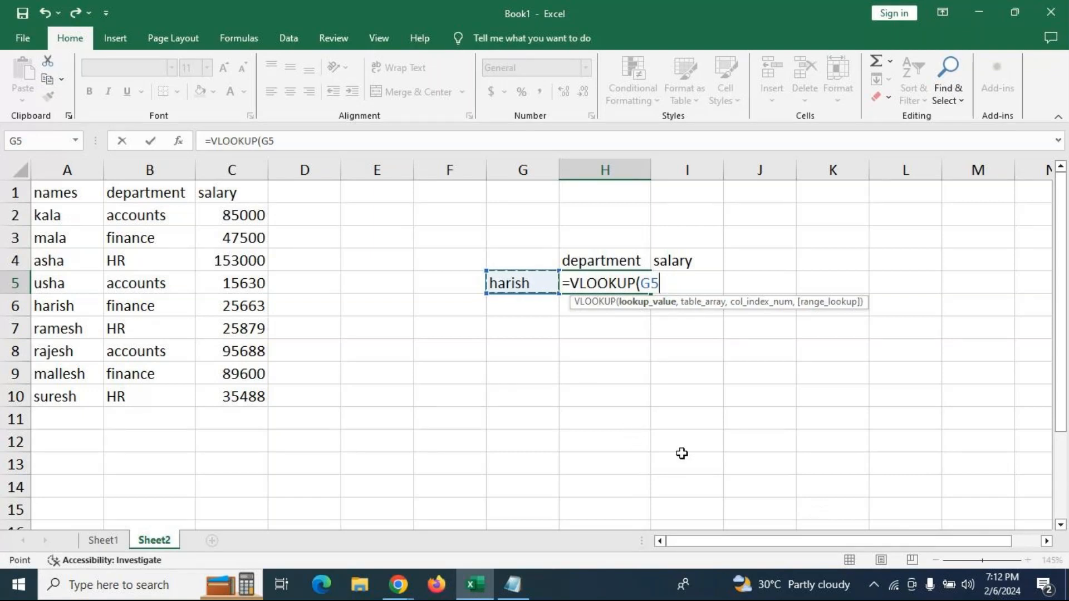
type(",")
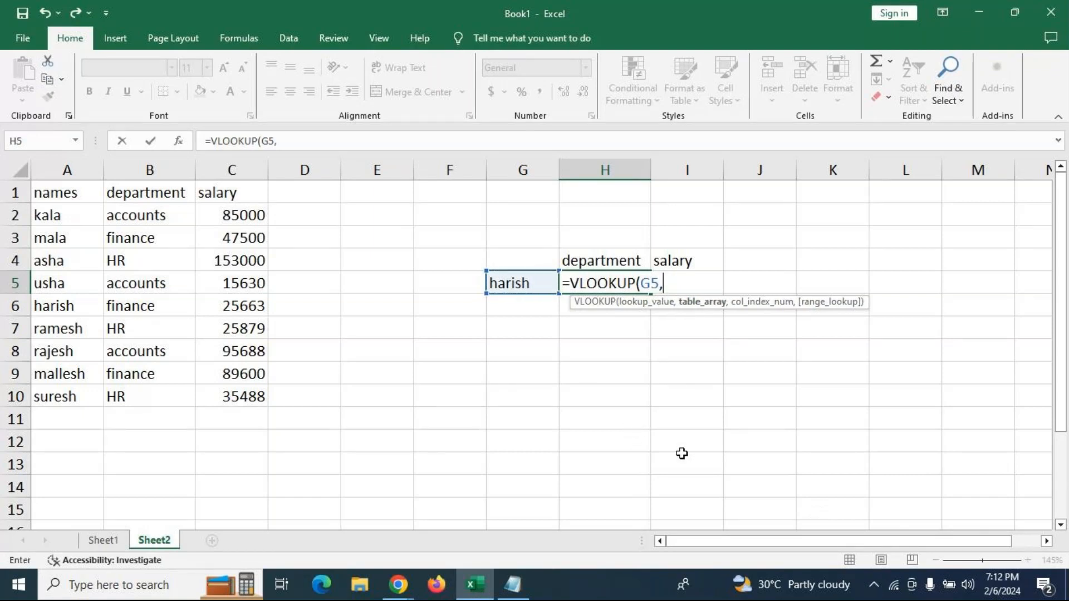
left_click_drag(79, 193, 260, 395)
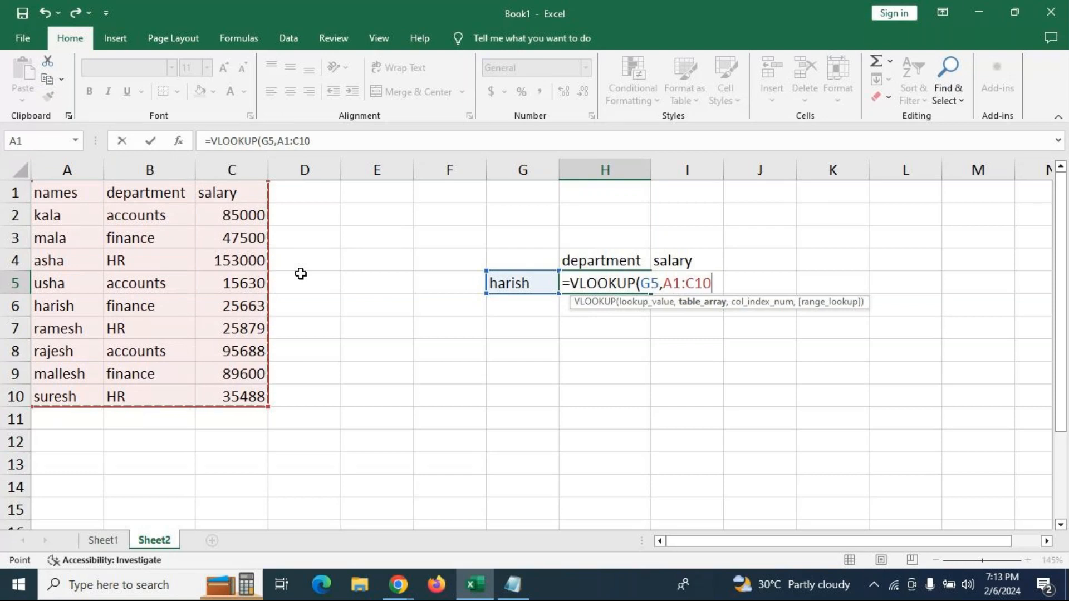
type(",")
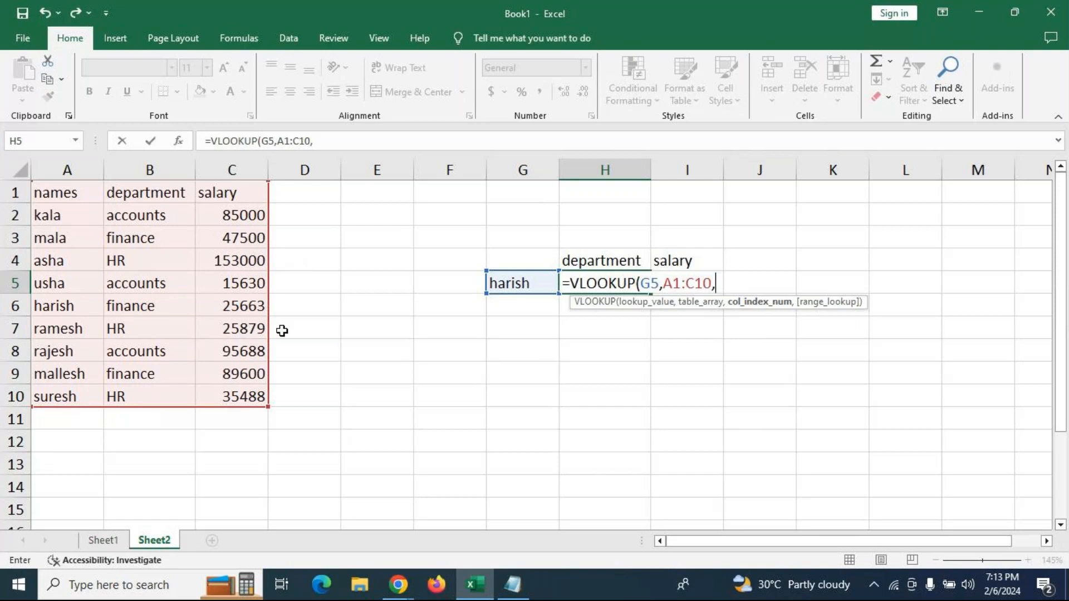
type("2,")
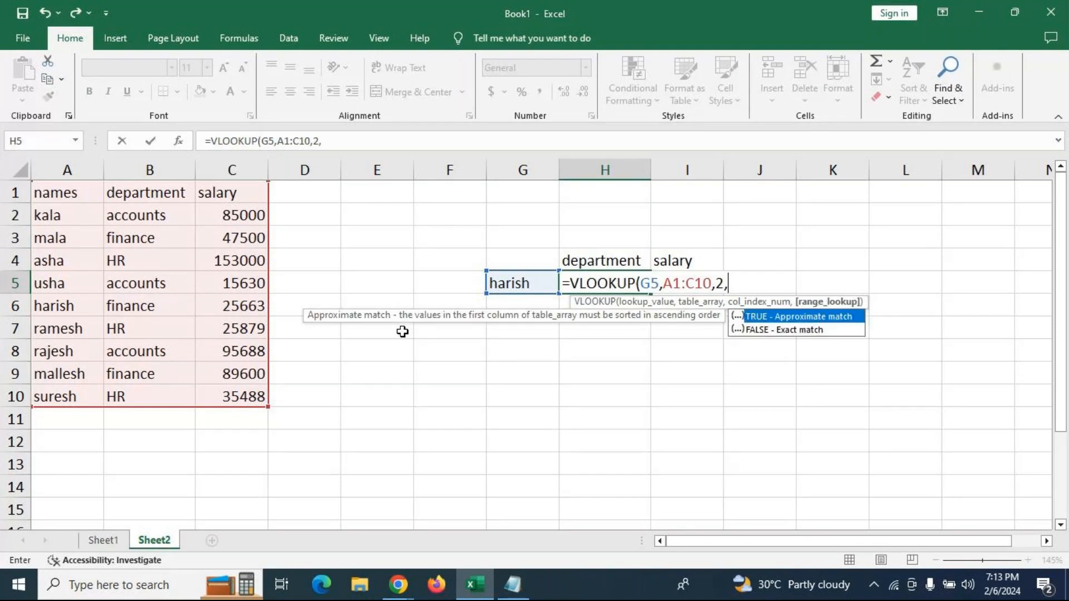
Finish H5's VLOOKUP with FALSE for an exact match, returning finance for harish.
key("Down")
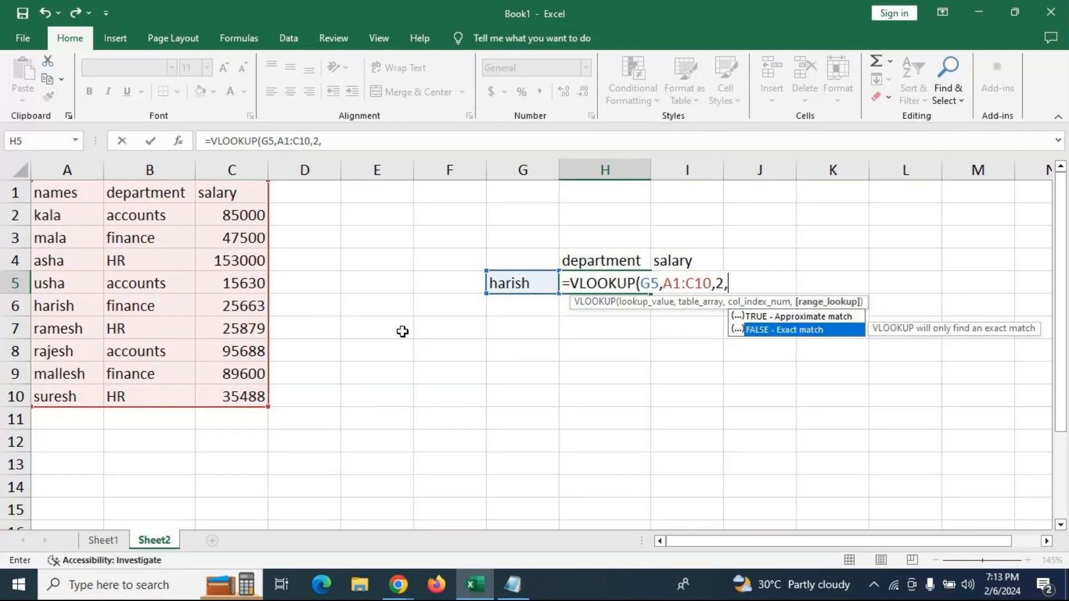
key("Tab")
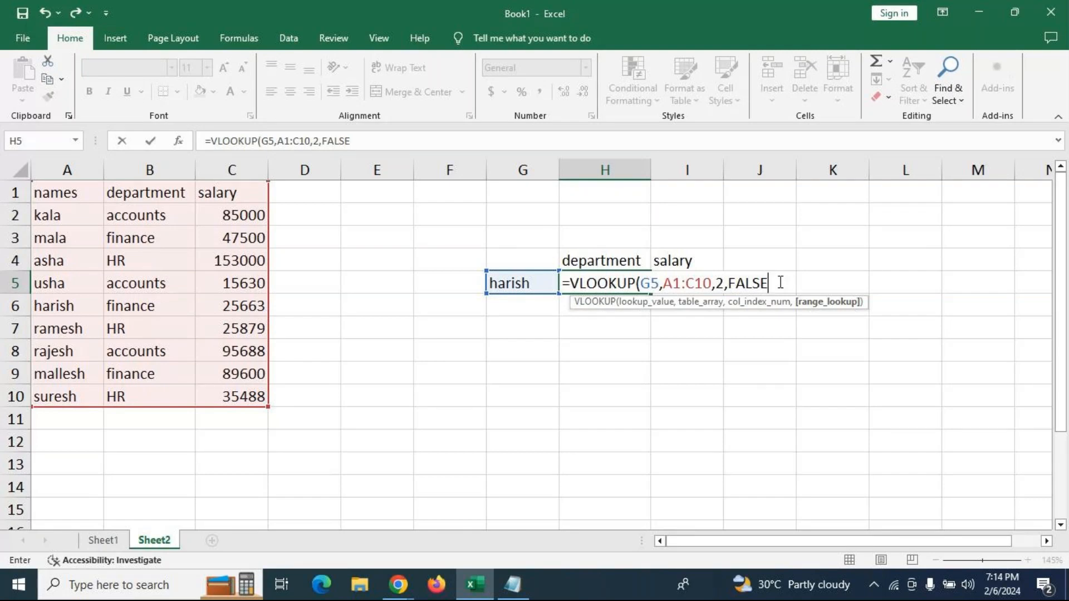
type(")")
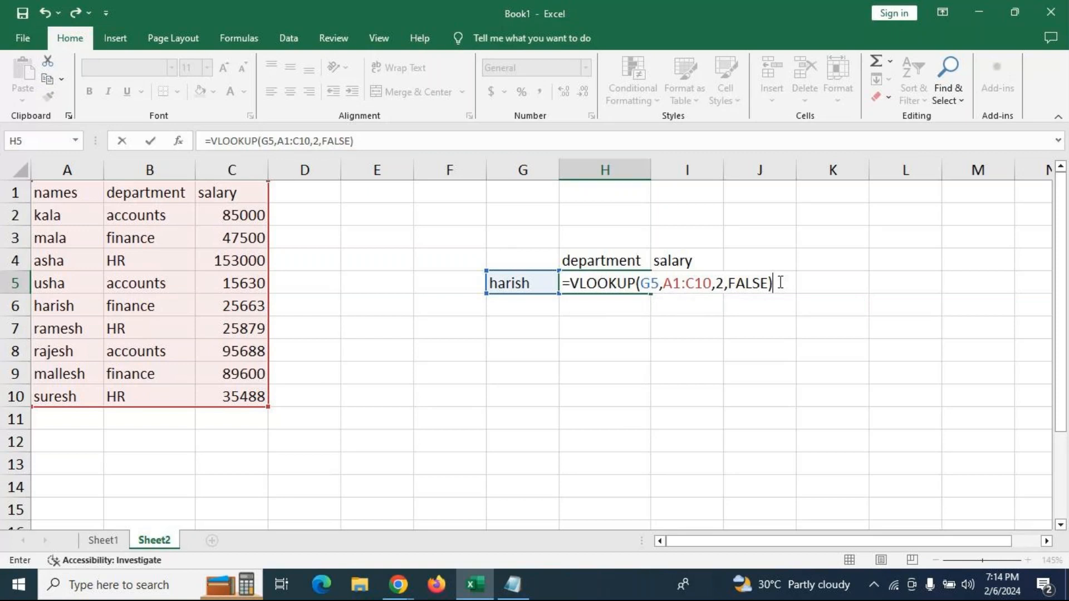
key("Return")
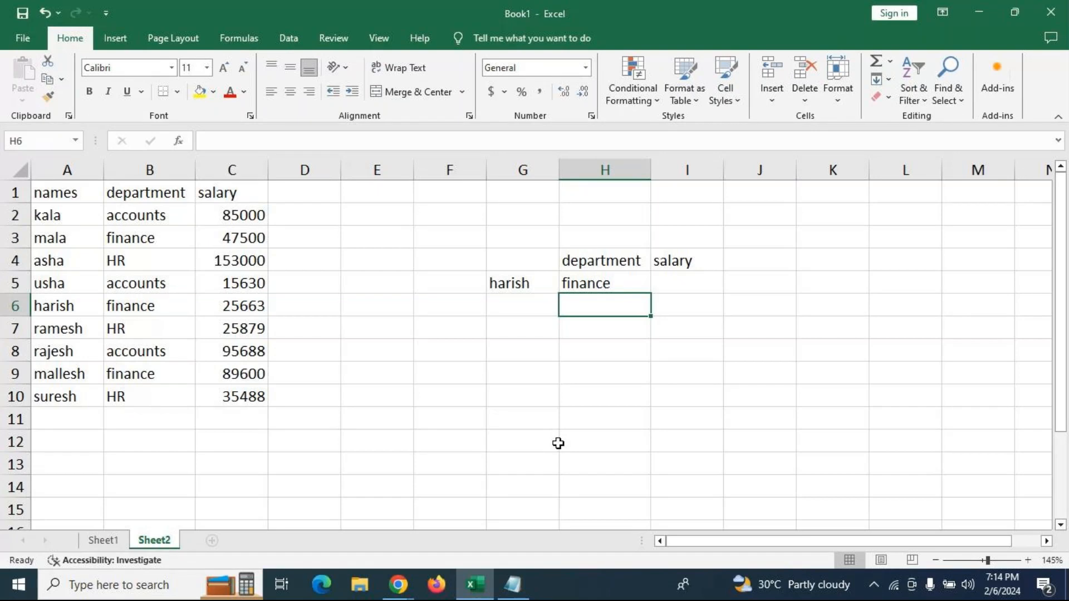
left_click(687, 289)
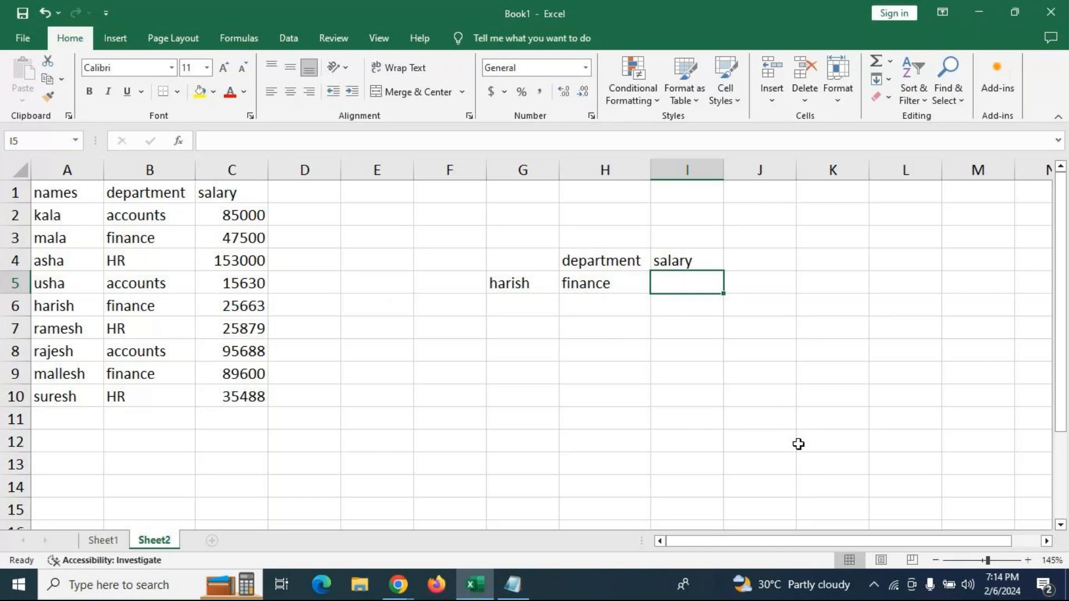
Enter =VLOOKUP(G5,A1:C10,3,0) in I5, returning harish's salary of 25663.
type("=vl")
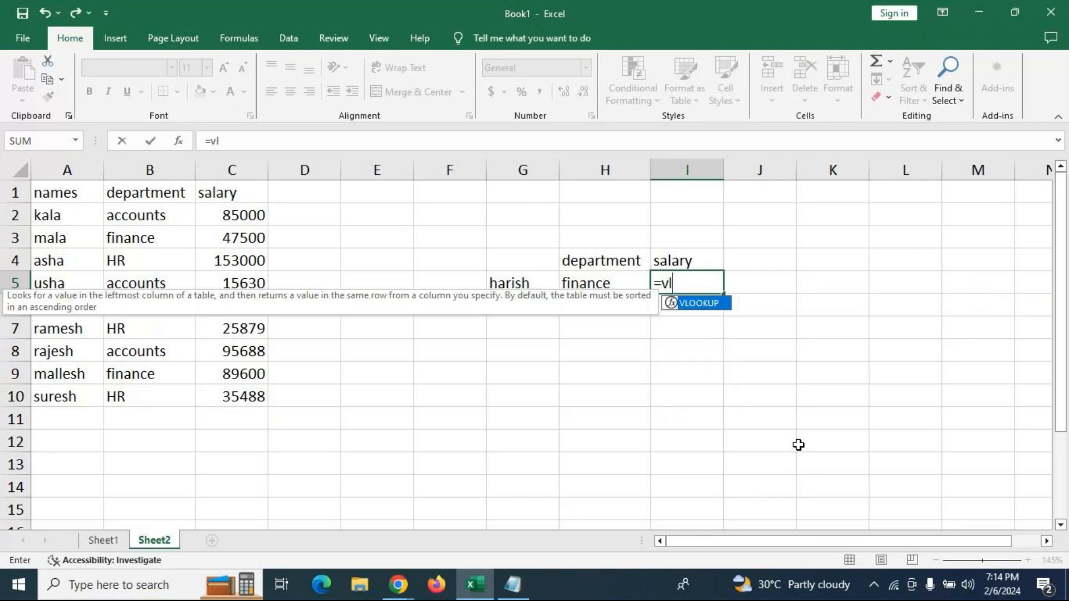
key("Tab")
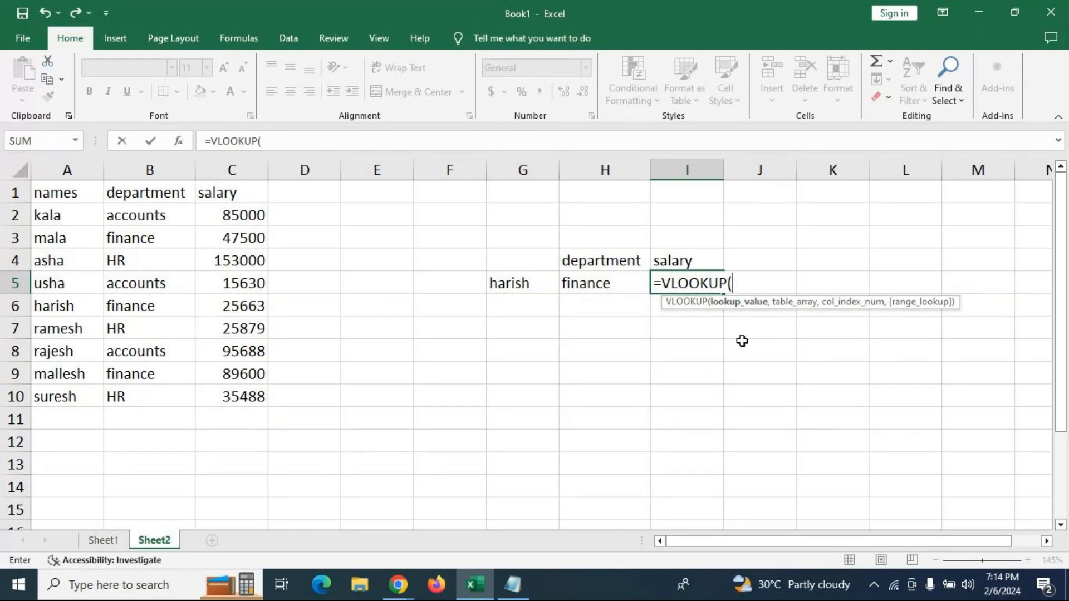
left_click(540, 288)
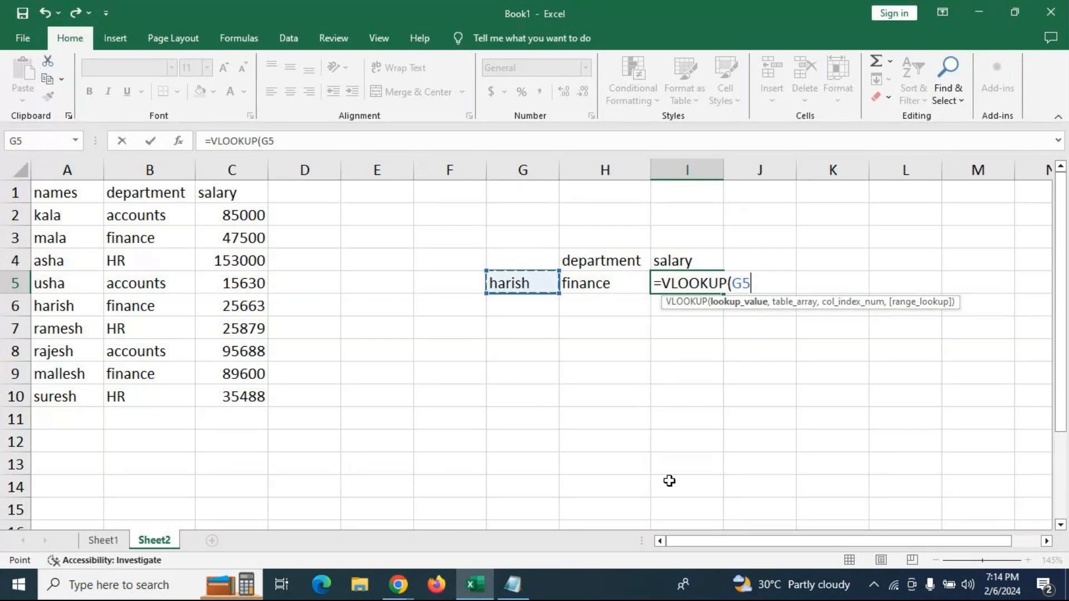
type(",")
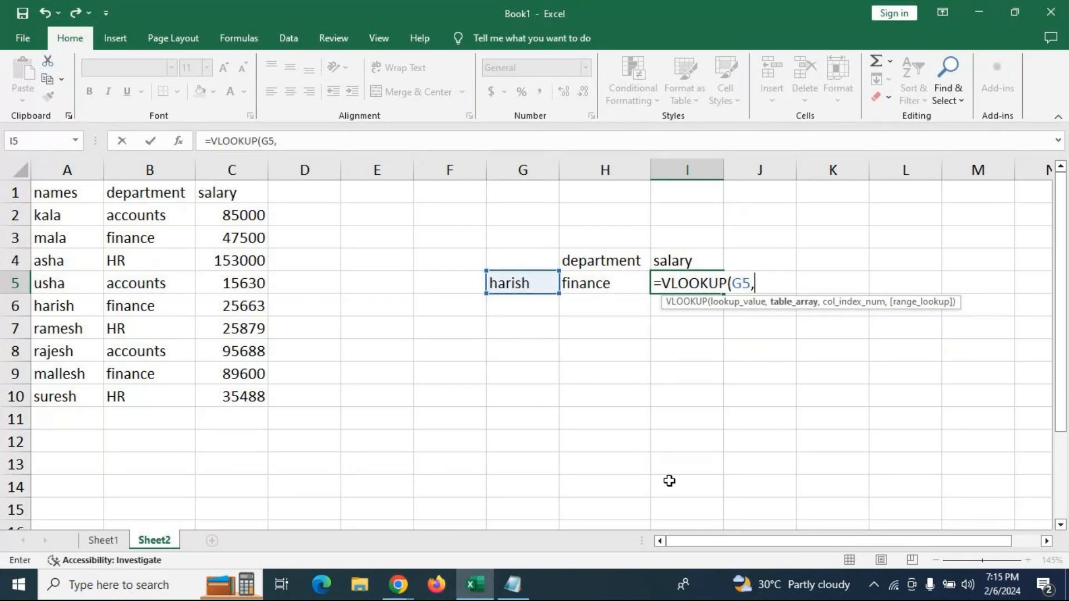
left_click_drag(89, 192, 262, 397)
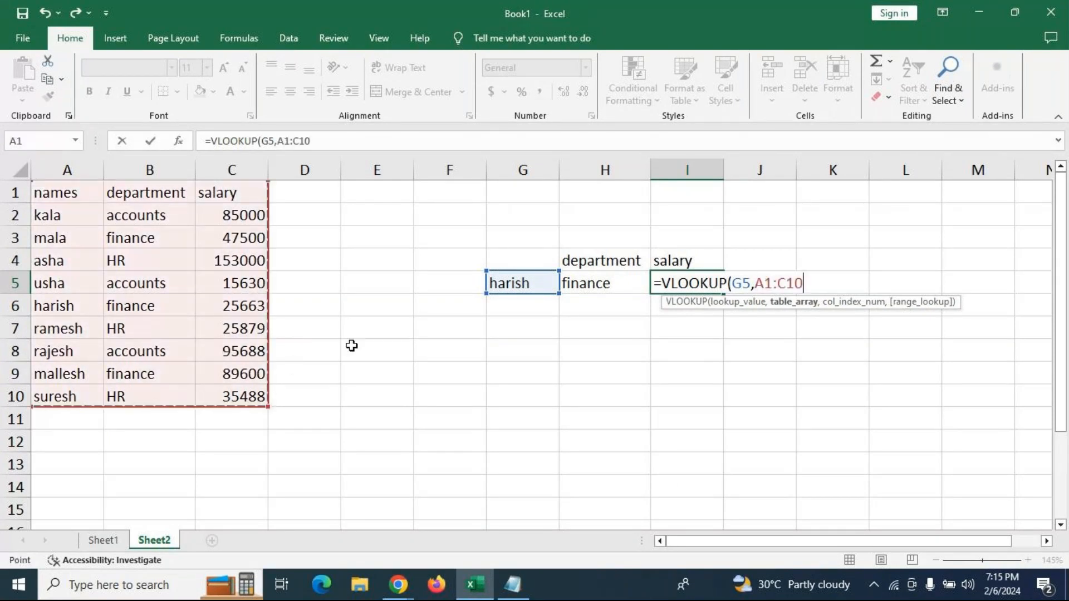
type(",3")
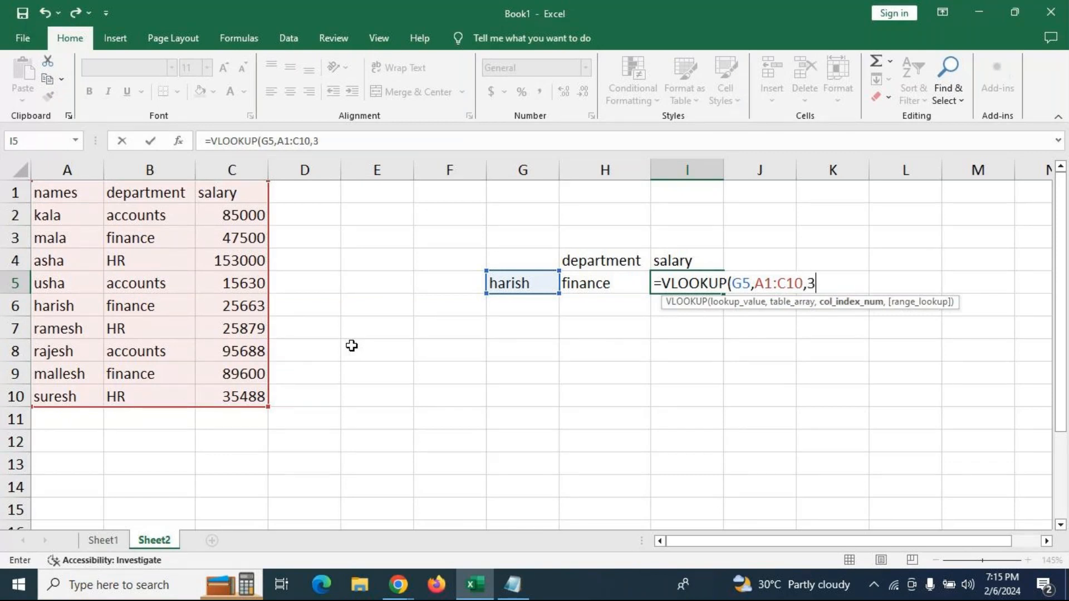
type(",0")
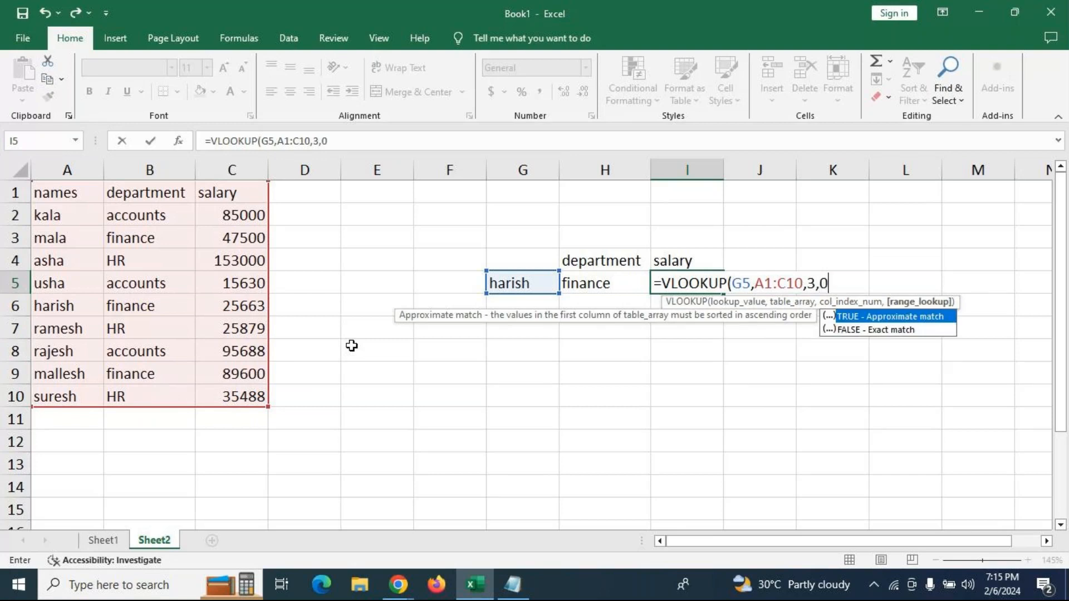
type(")")
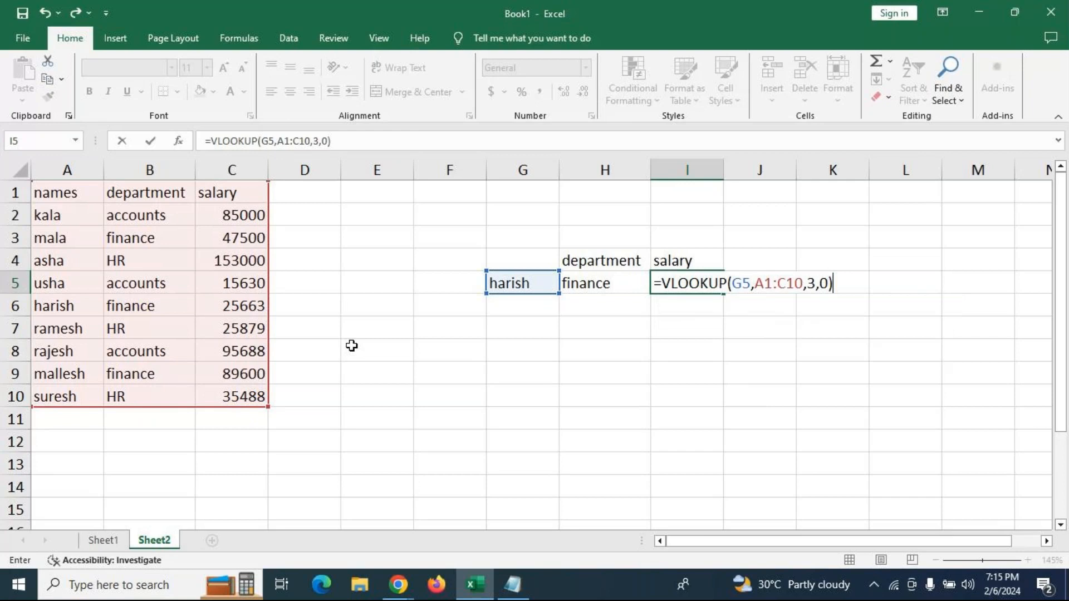
key("Return")
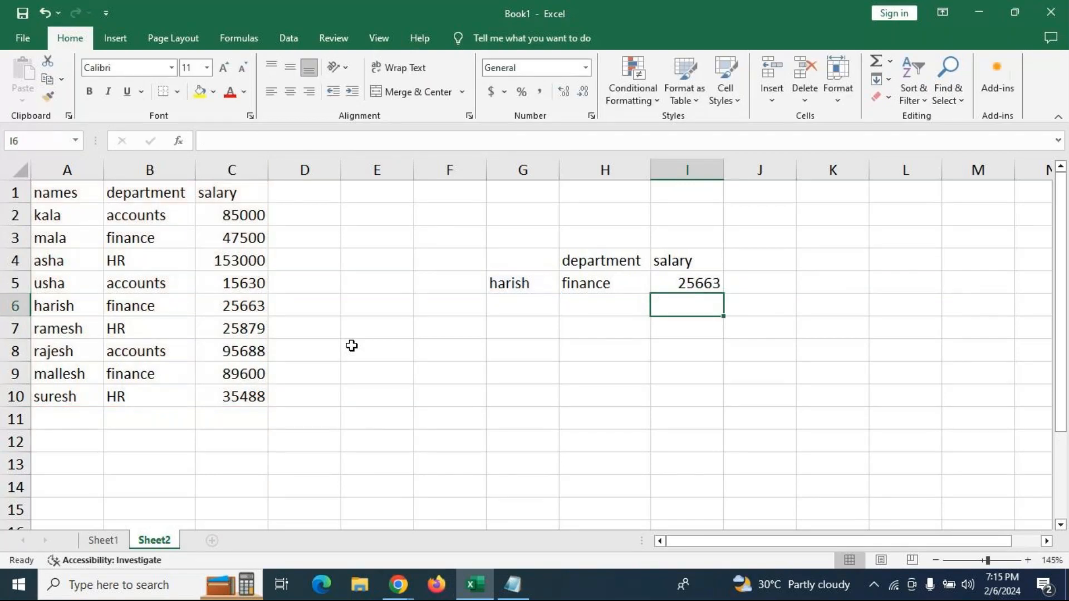
key("Left")
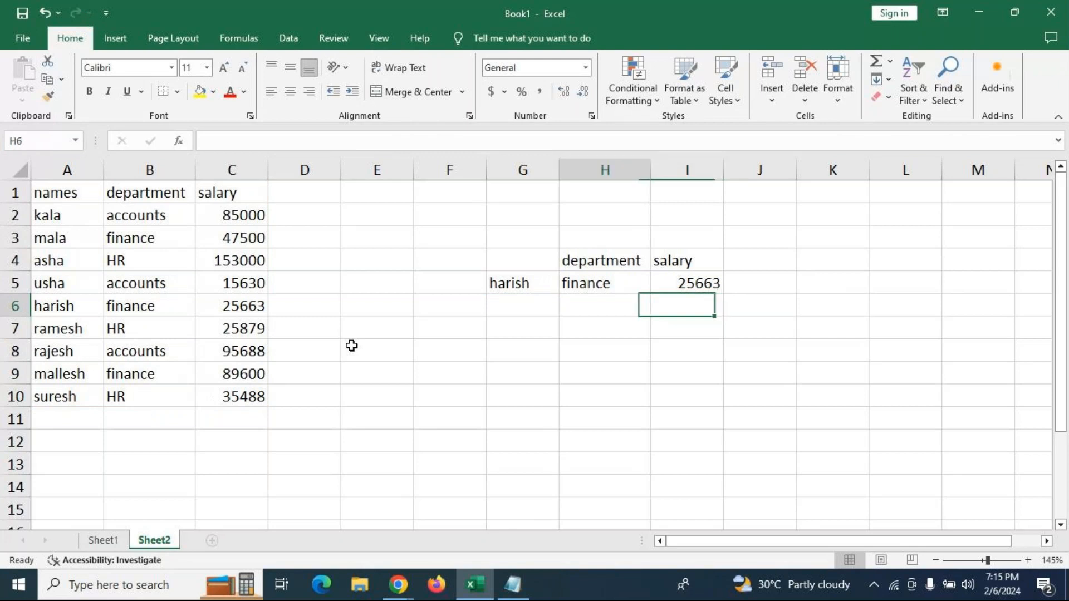
Replace the G5 name with suresh so the lookups show HR and 35488.
key("Left")
key("Up")
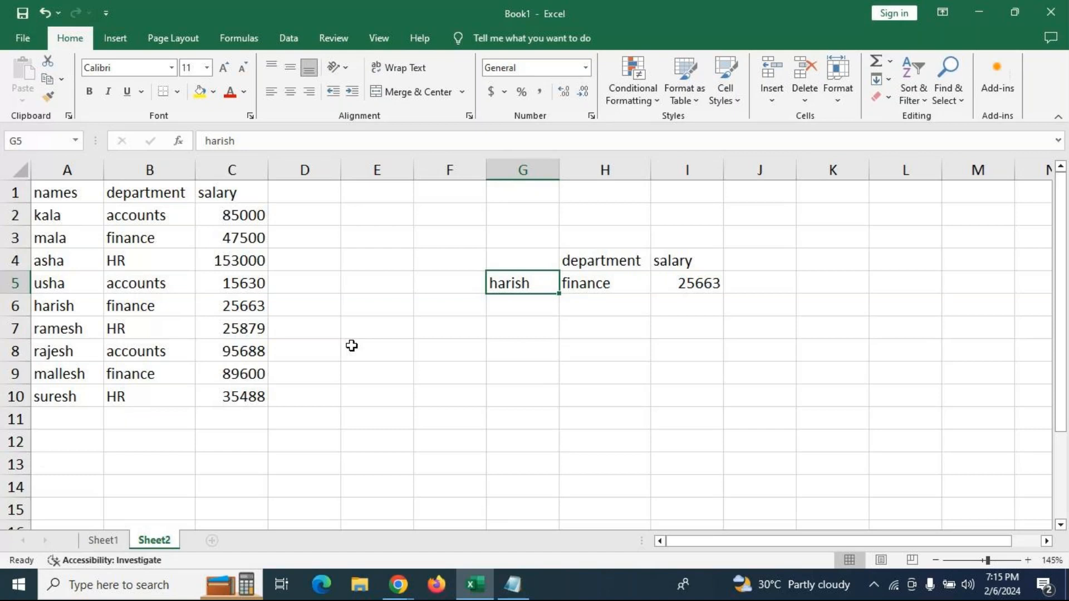
type("suresh")
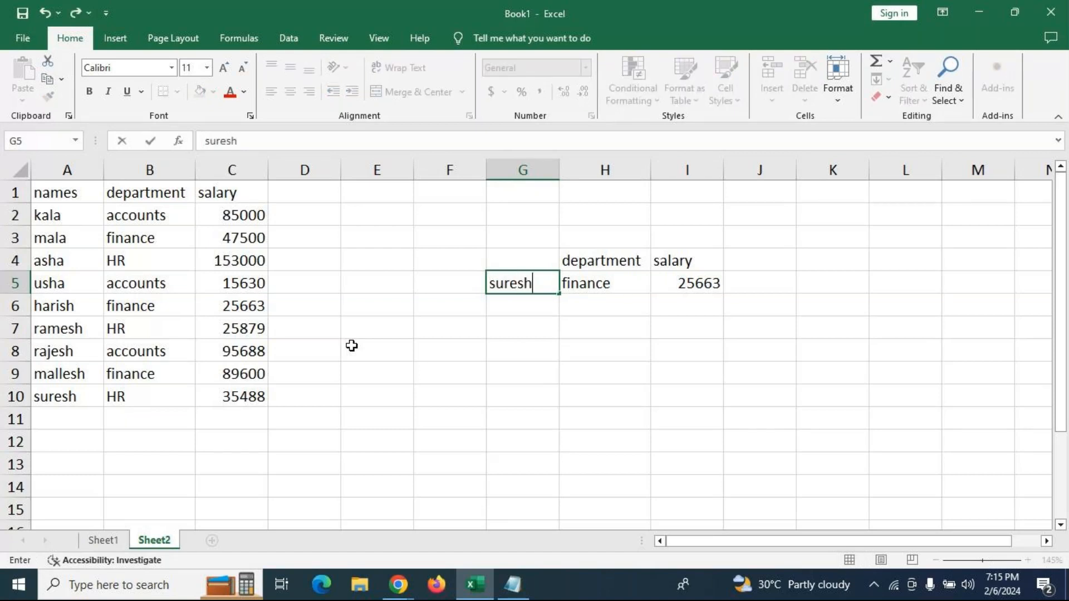
key("Return")
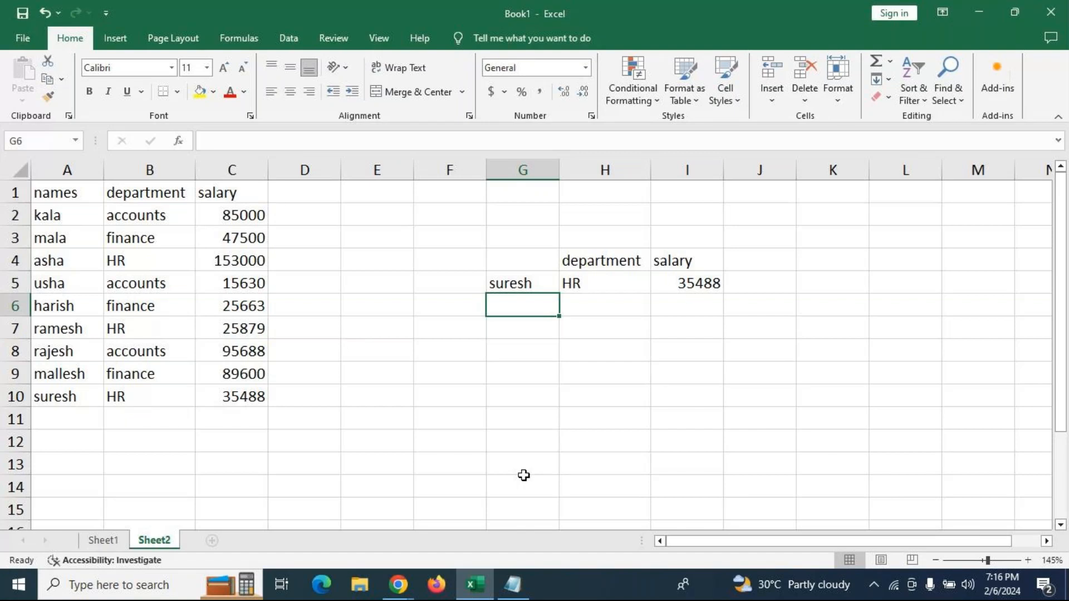
left_click(513, 585)
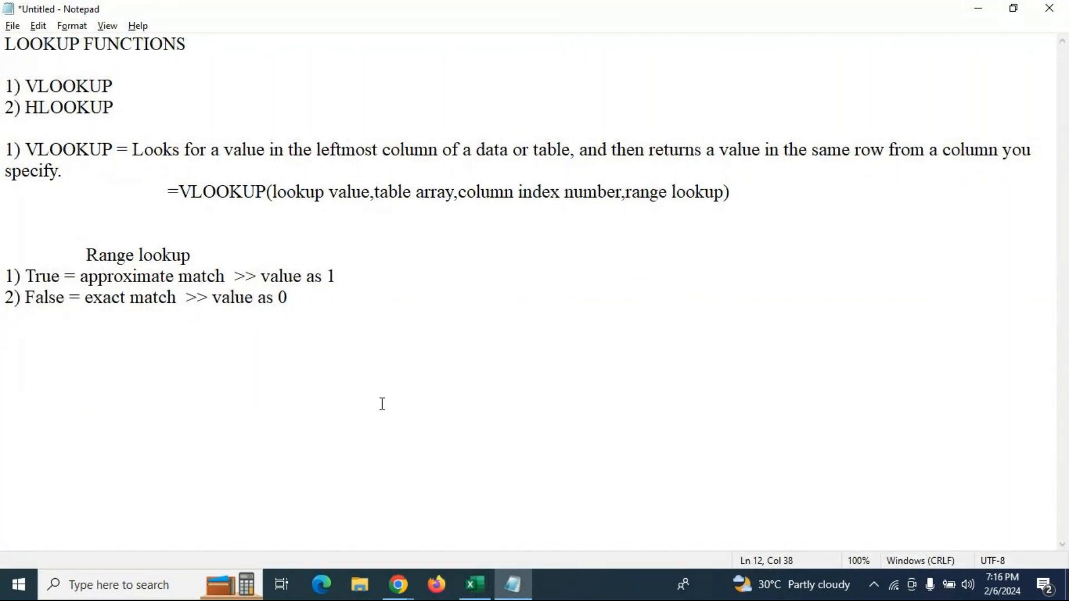
Mute the microphone in the GoTo Chrome meeting window, then go back to Notepad.
mouse_move(398, 585)
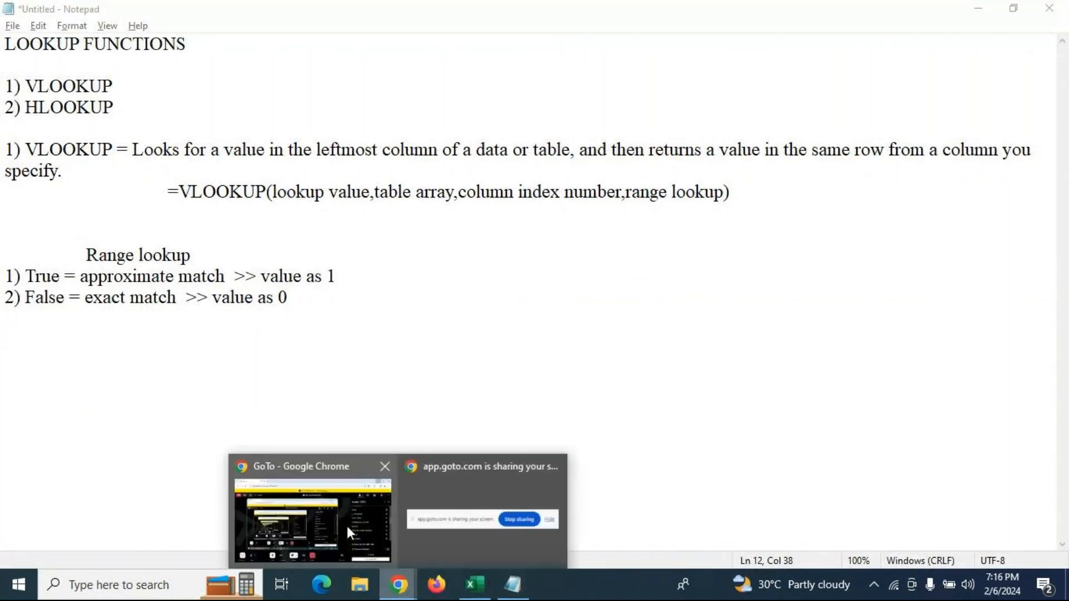
left_click(346, 526)
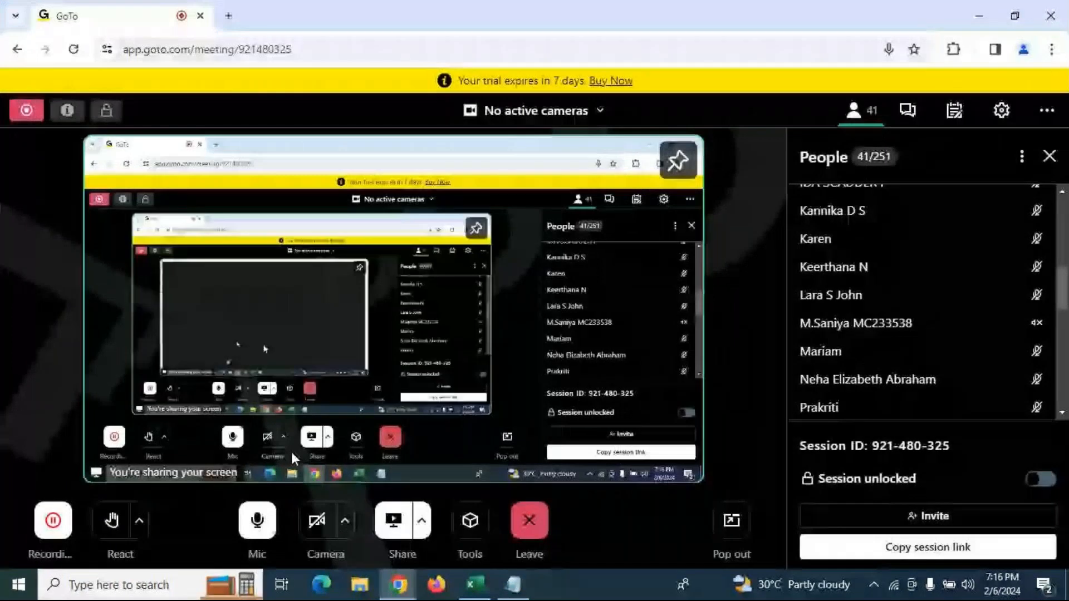
left_click(257, 520)
left_click(518, 587)
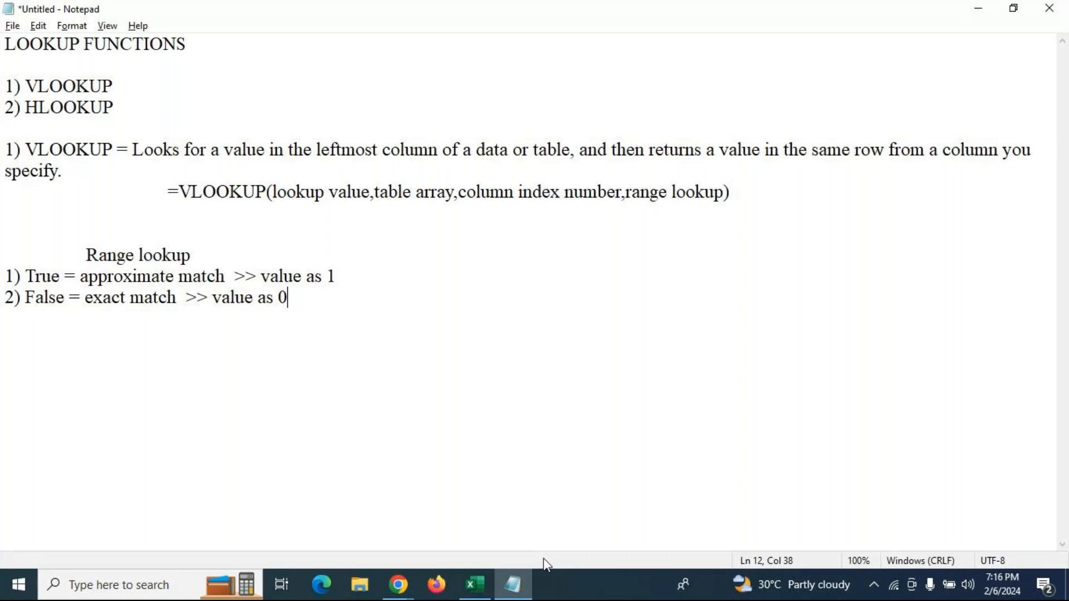
Add a '2) HLOOKUP =' line below the notes, then bring Excel back to the front.
key("Return")
key("Return")
key("Return")
key("Return")
type("2) HLOOKUP =")
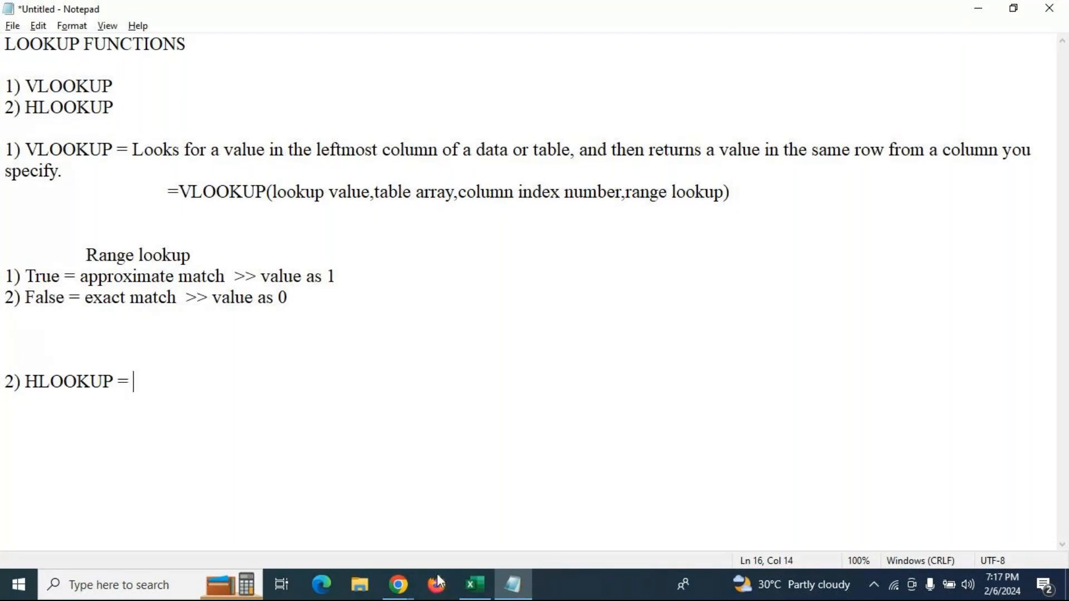
left_click(398, 585)
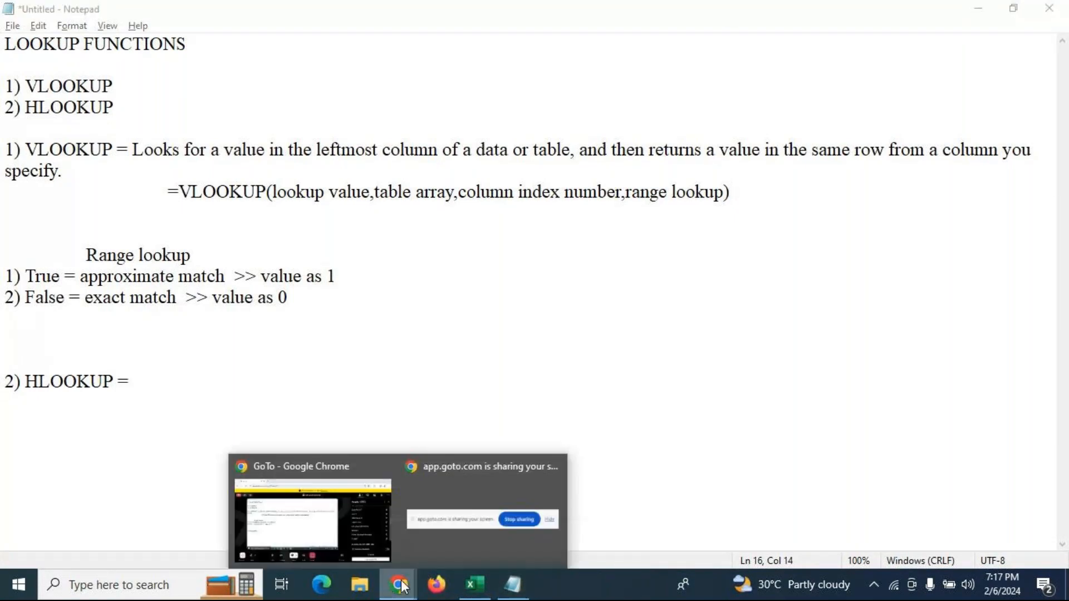
left_click(325, 549)
key("alt+Tab")
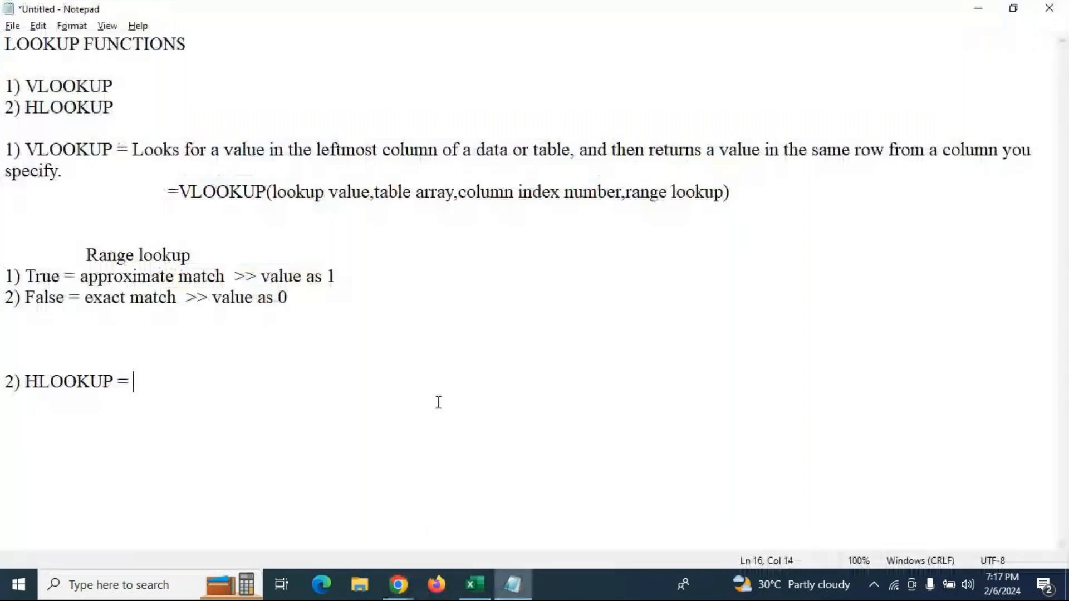
left_click(485, 583)
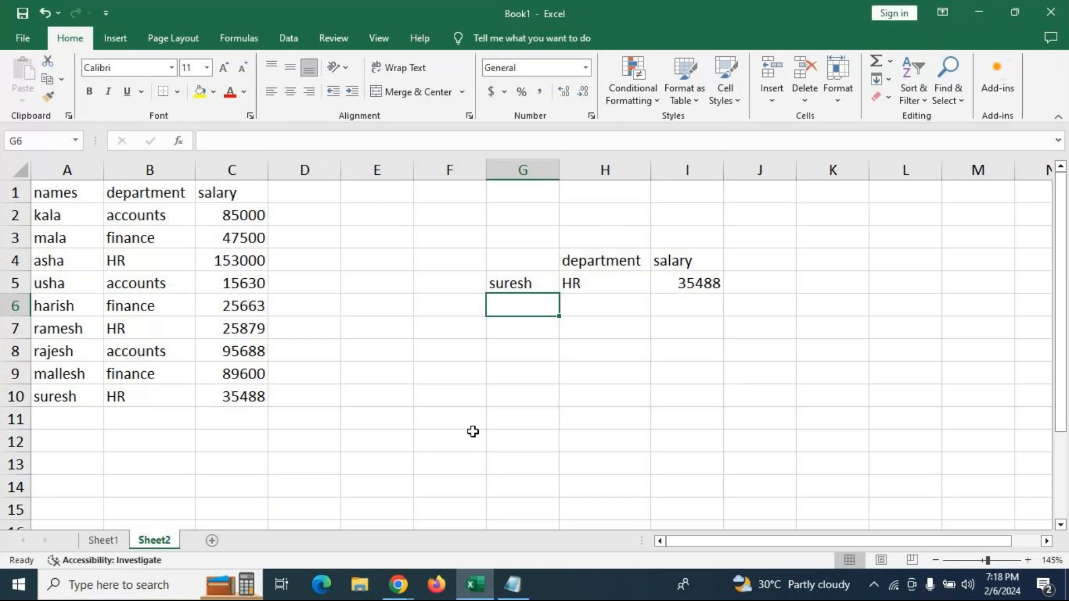
Copy Sheet2's A1:C10 table and paste it transposed into A1 of a new Sheet3.
left_click_drag(74, 192, 222, 396)
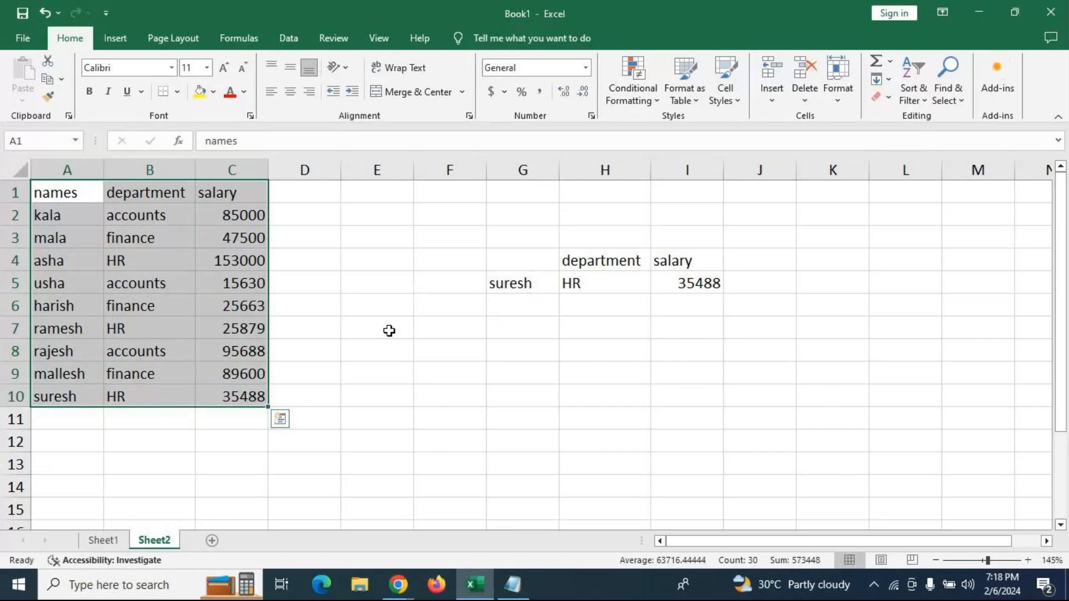
key("ctrl+c")
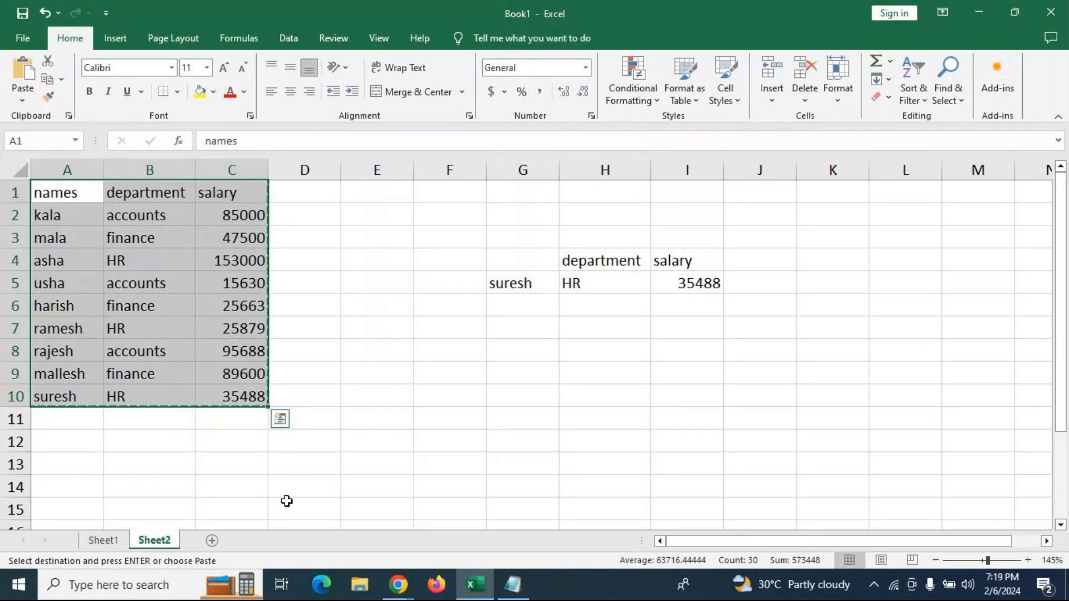
left_click(212, 541)
scroll(313, 439, "up", 3, "ctrl")
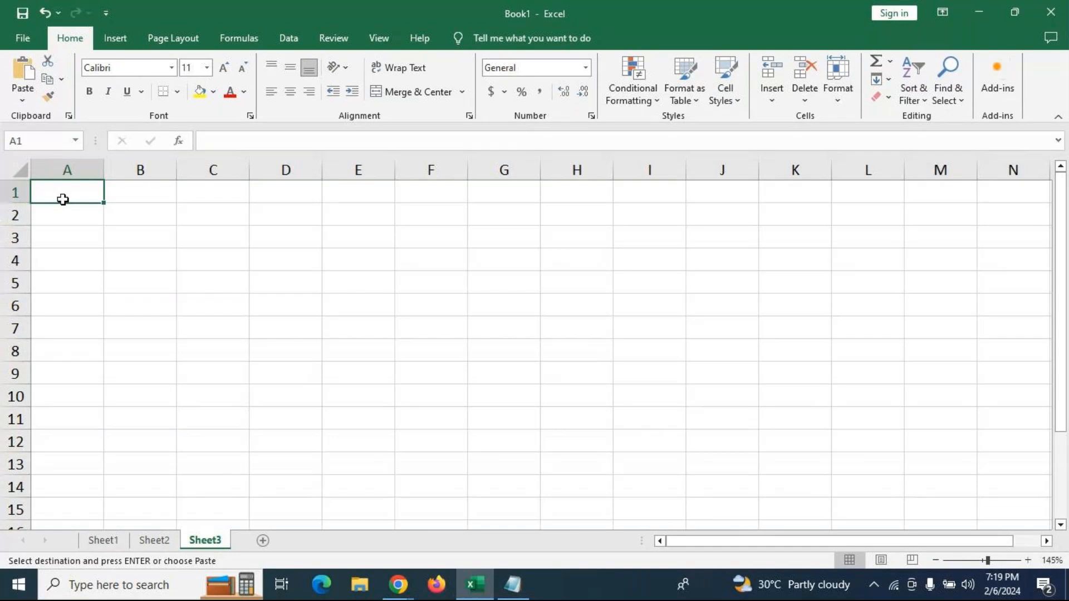
right_click(64, 196)
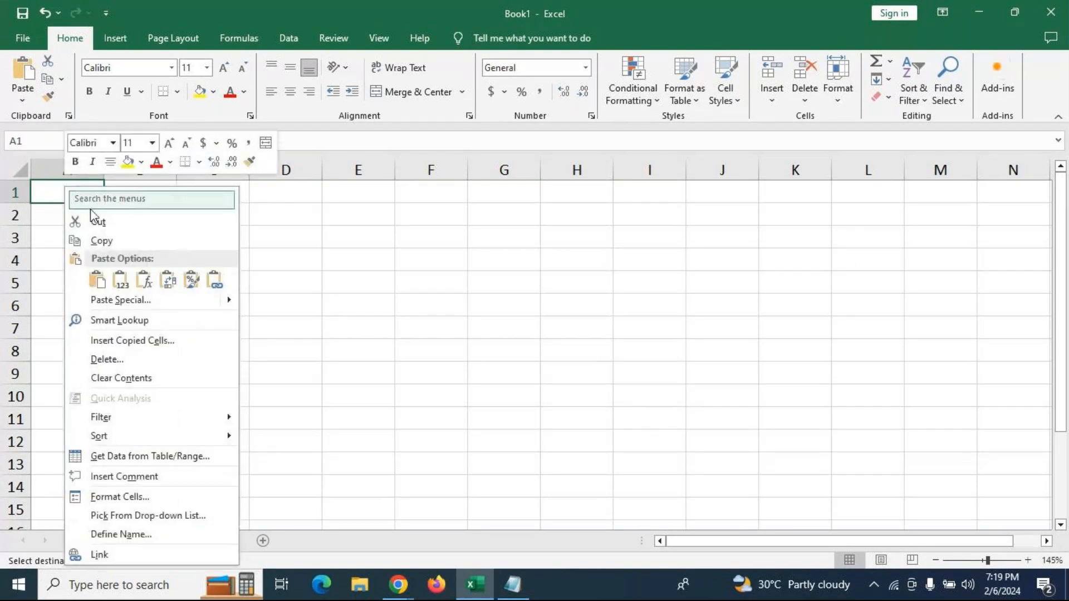
left_click(166, 282)
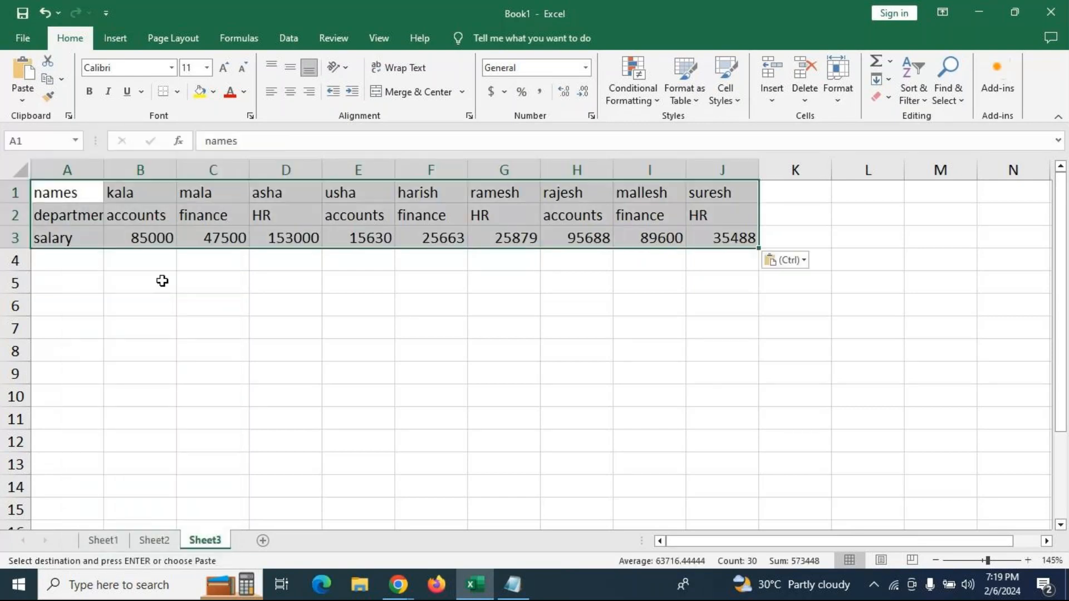
left_click(144, 286)
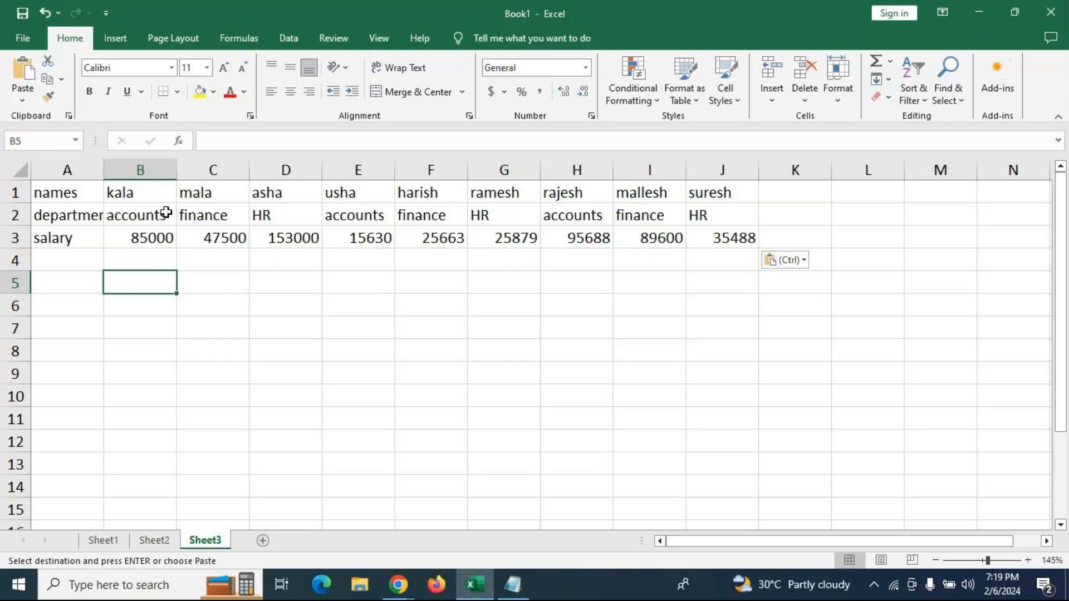
Autofit column A on Sheet3 so 'department' shows in full.
double_click(103, 170)
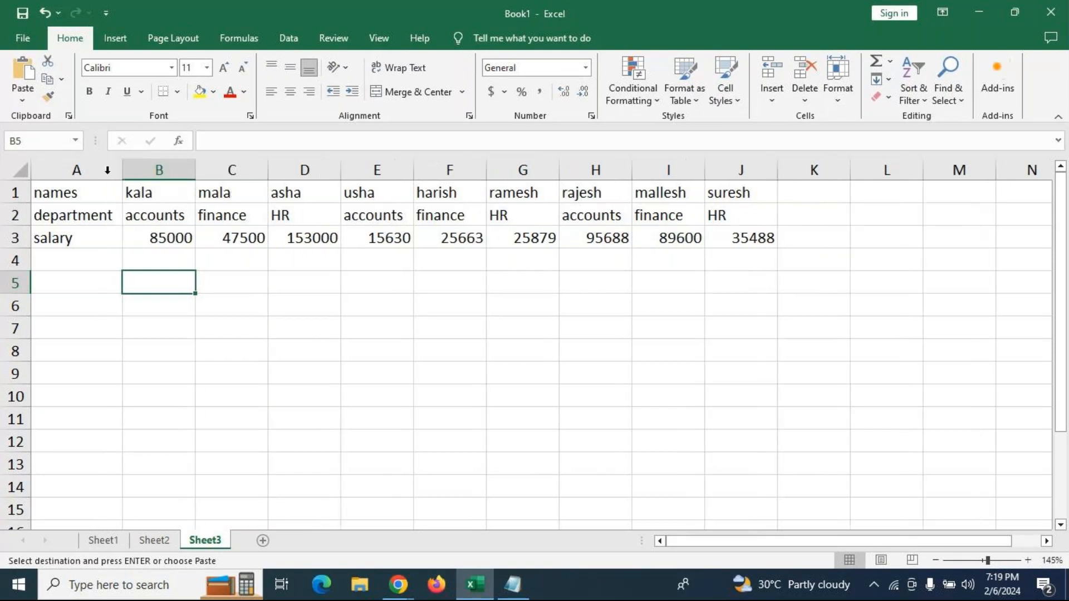
left_click(148, 216)
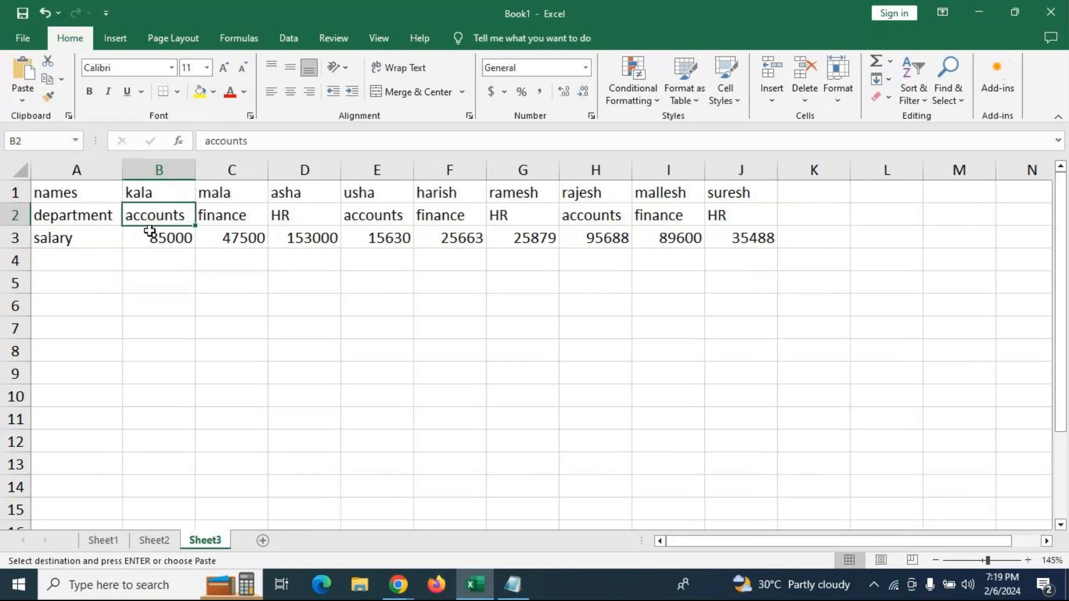
left_click(145, 281)
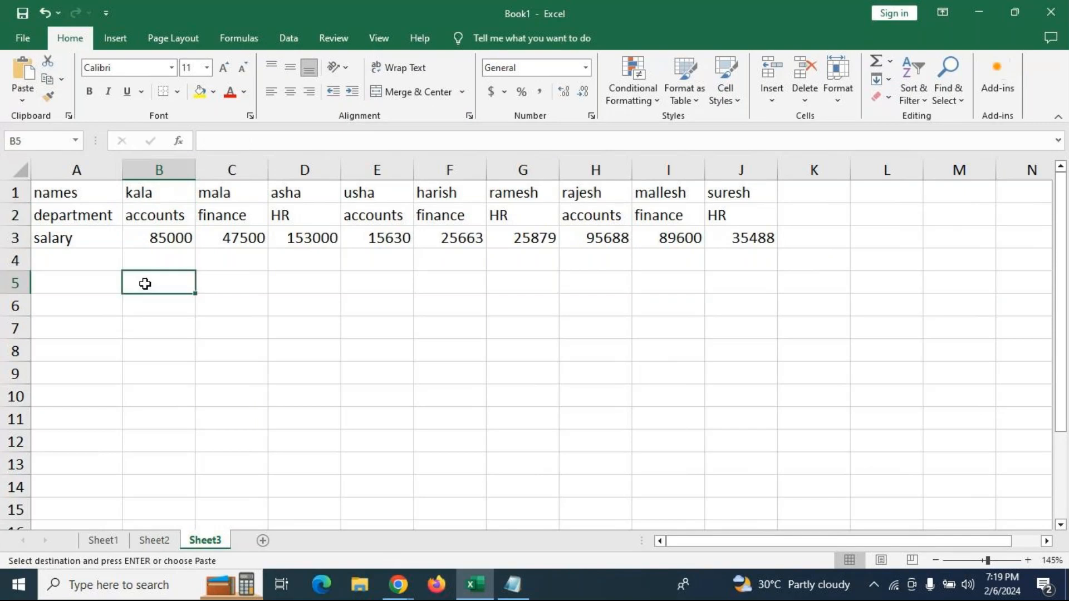
left_click(148, 304)
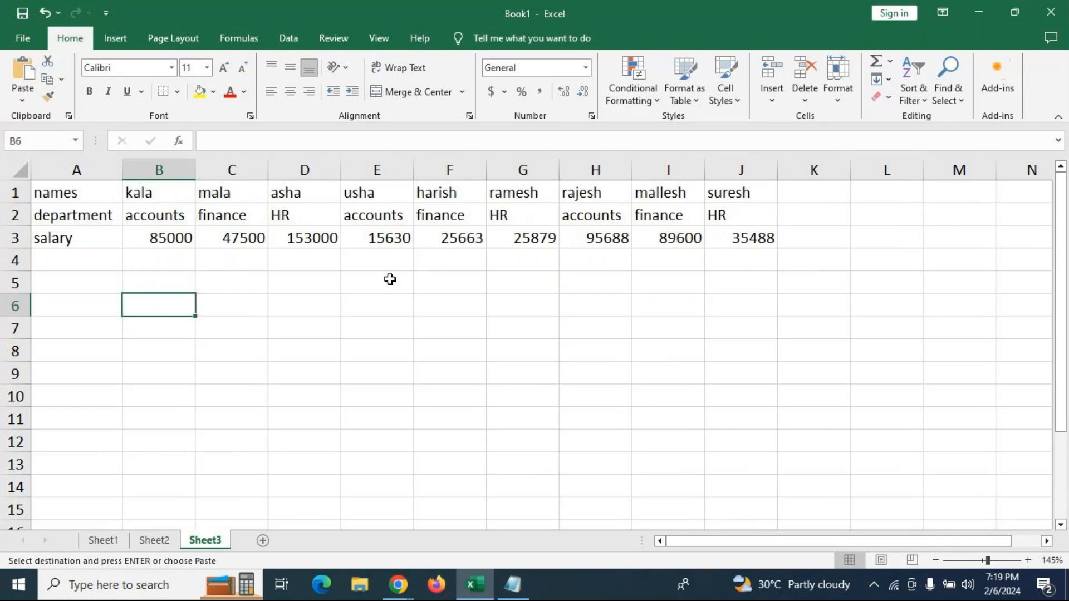
Paste a second transposed copy of Sheet2's A1:C10 at Sheet3 A5, then delete it from A5:J7.
left_click(143, 540)
key("Escape")
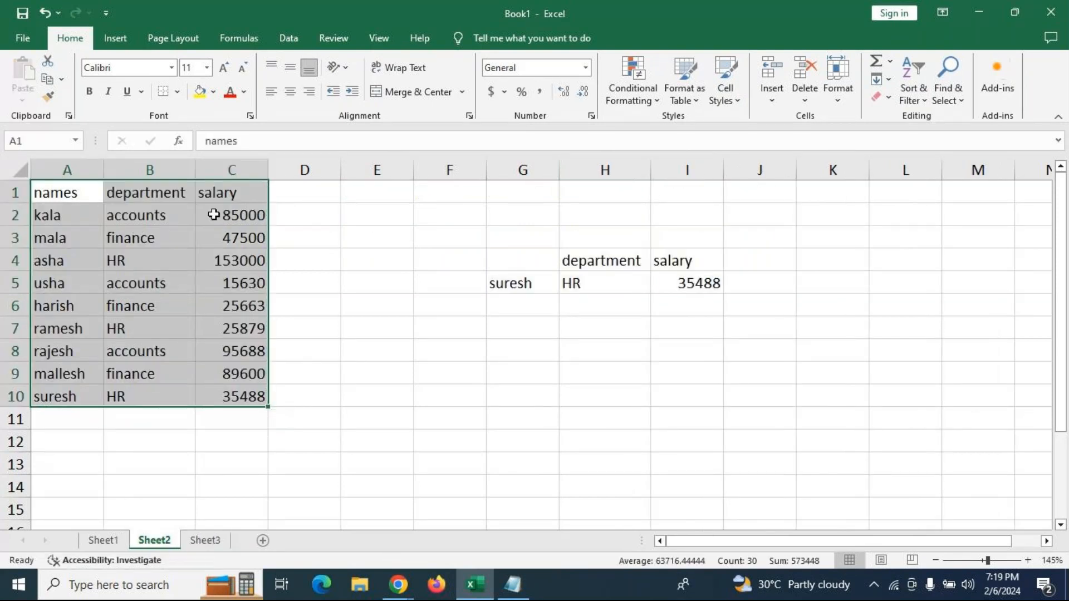
left_click_drag(83, 192, 234, 396)
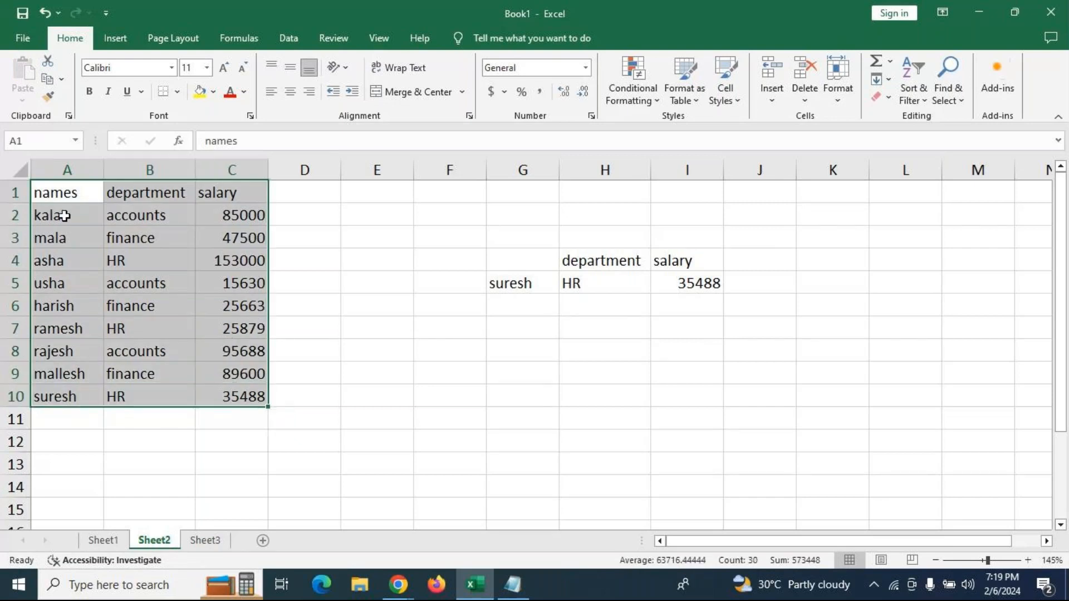
right_click(150, 295)
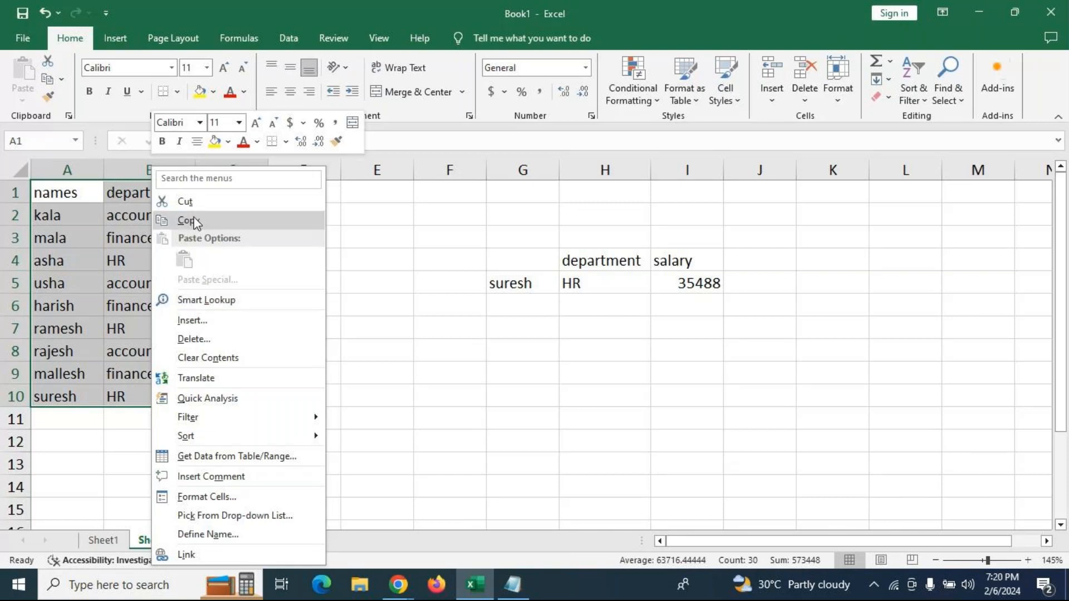
left_click(167, 221)
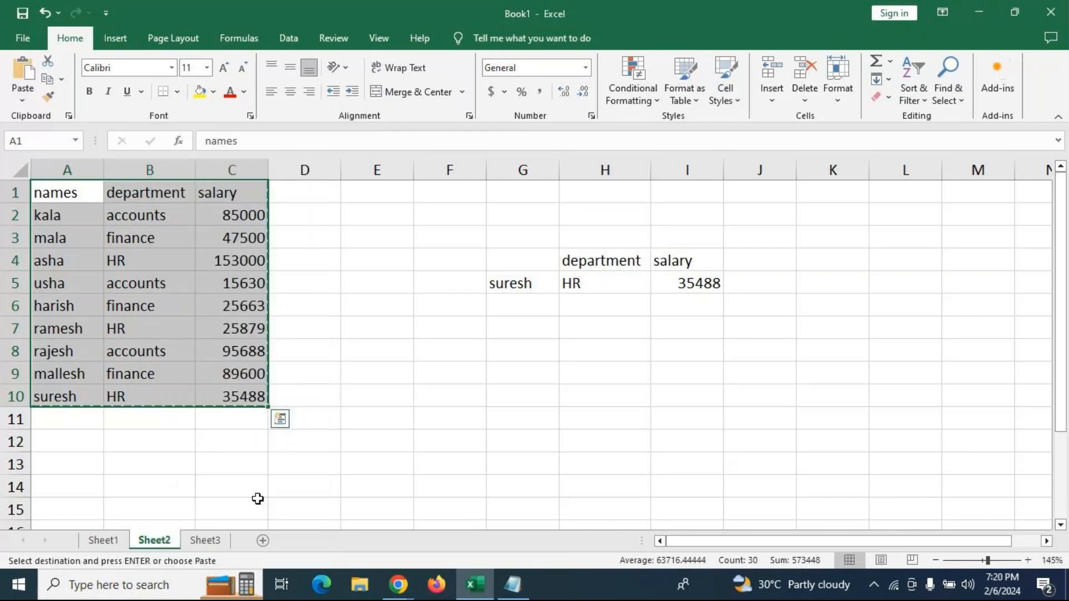
left_click(208, 543)
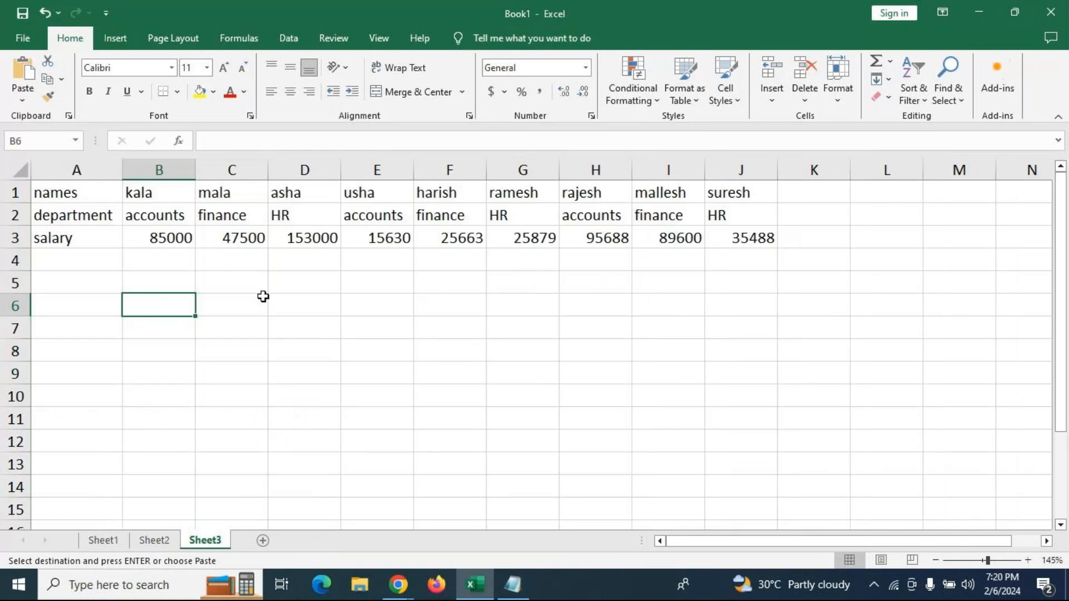
left_click(99, 281)
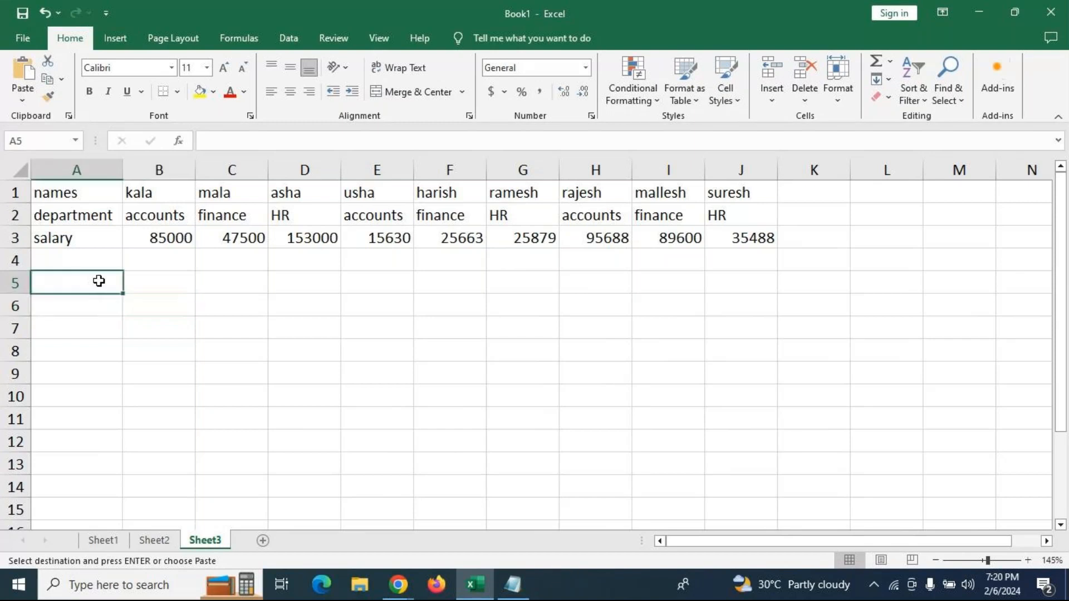
right_click(98, 281)
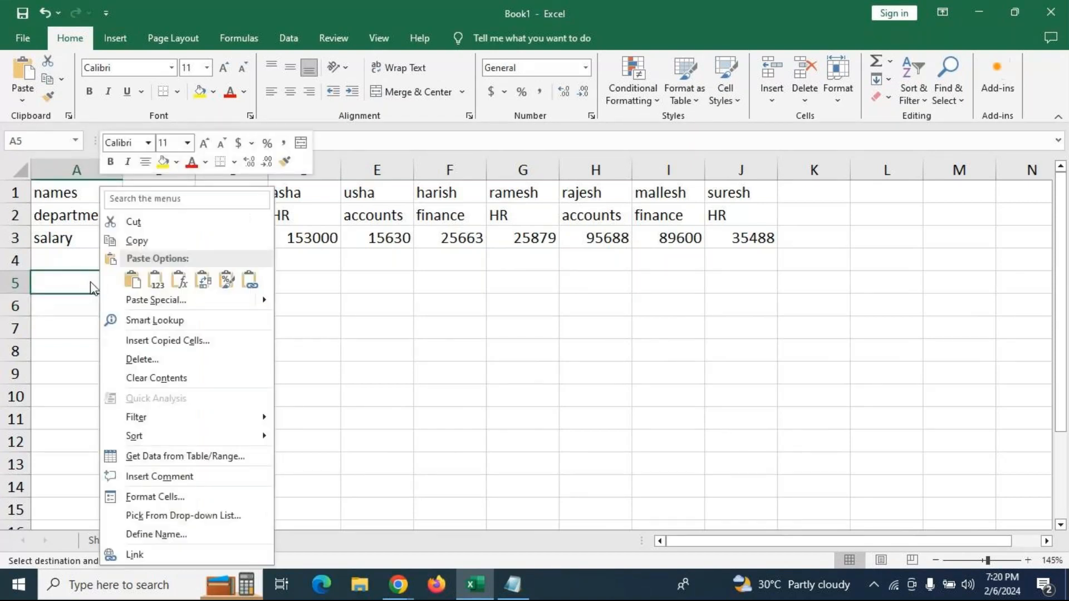
left_click(205, 282)
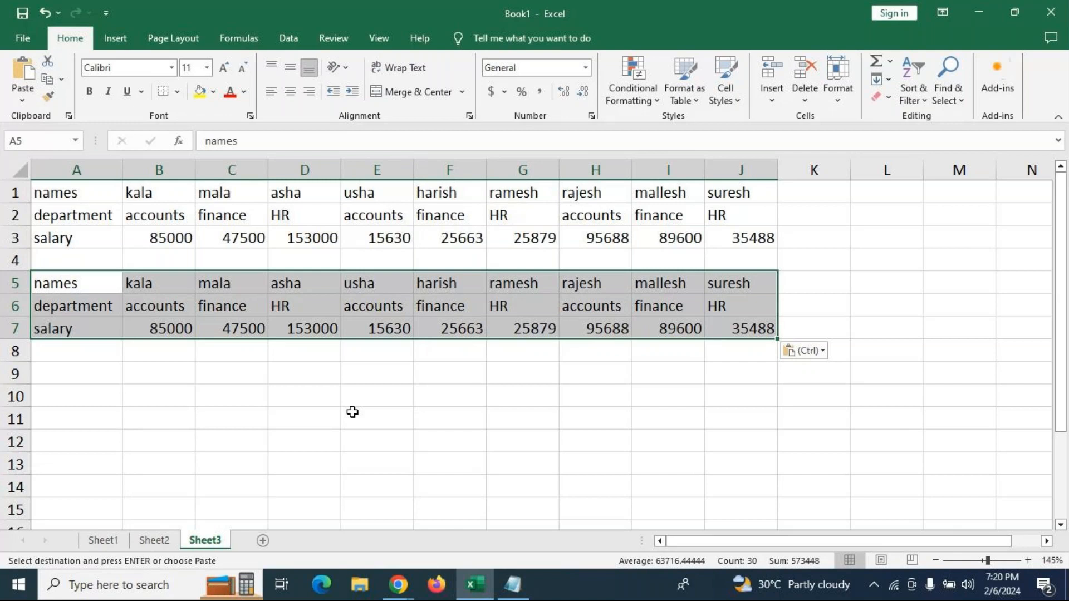
key("Delete")
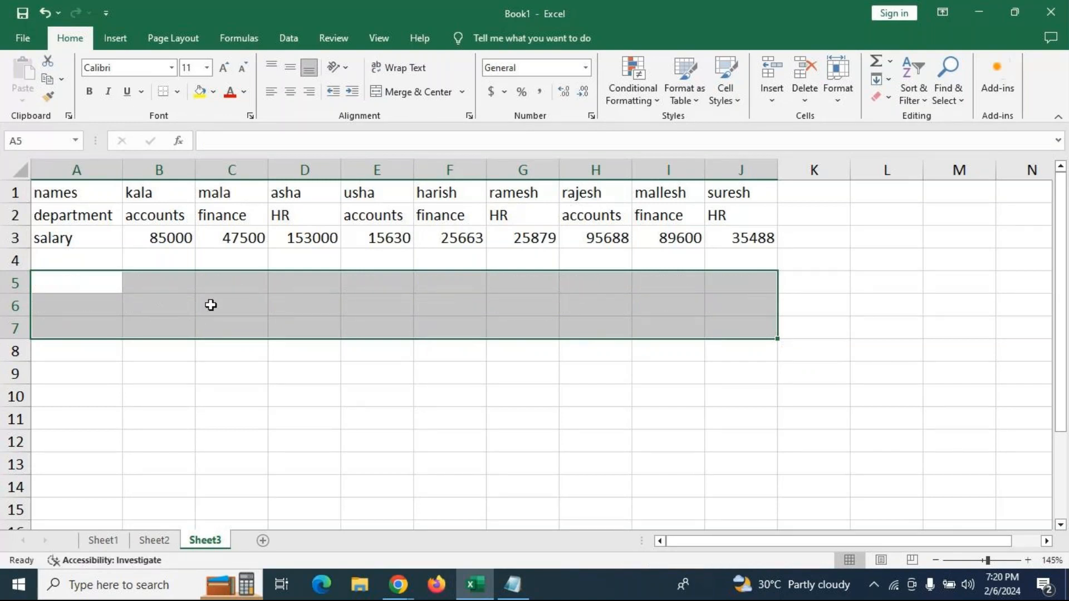
left_click(306, 305)
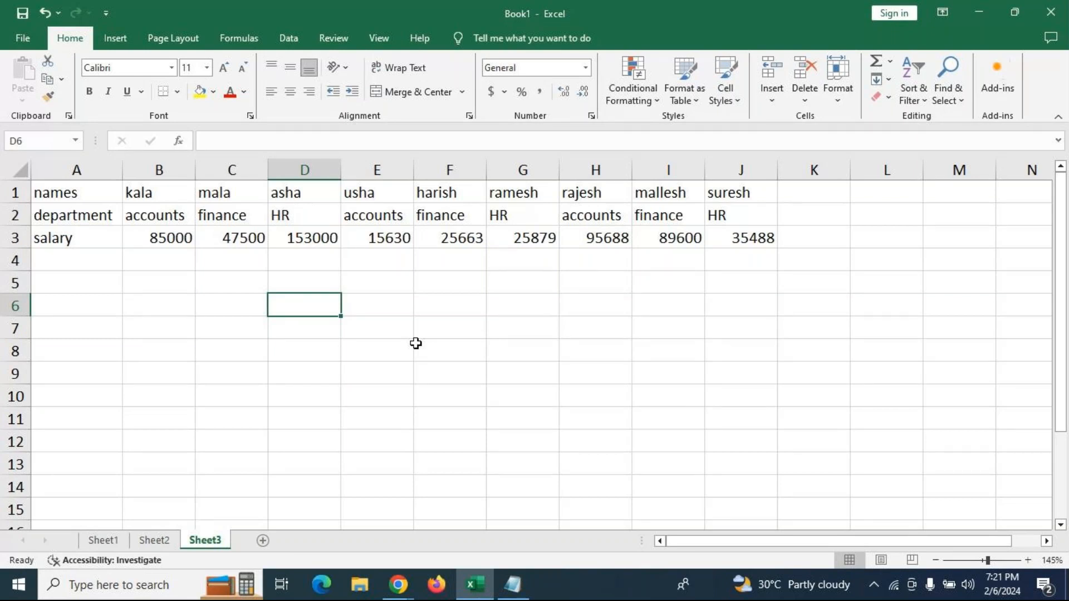
Start an =HLOOKUP( entry in D6, then erase it and move to C6.
type("=hl")
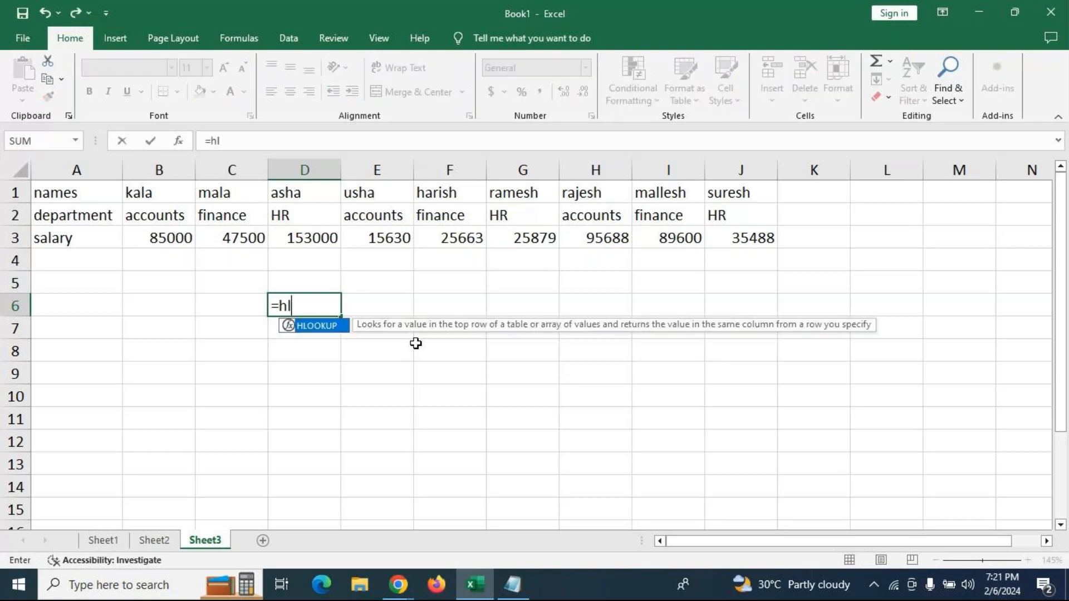
key("Tab")
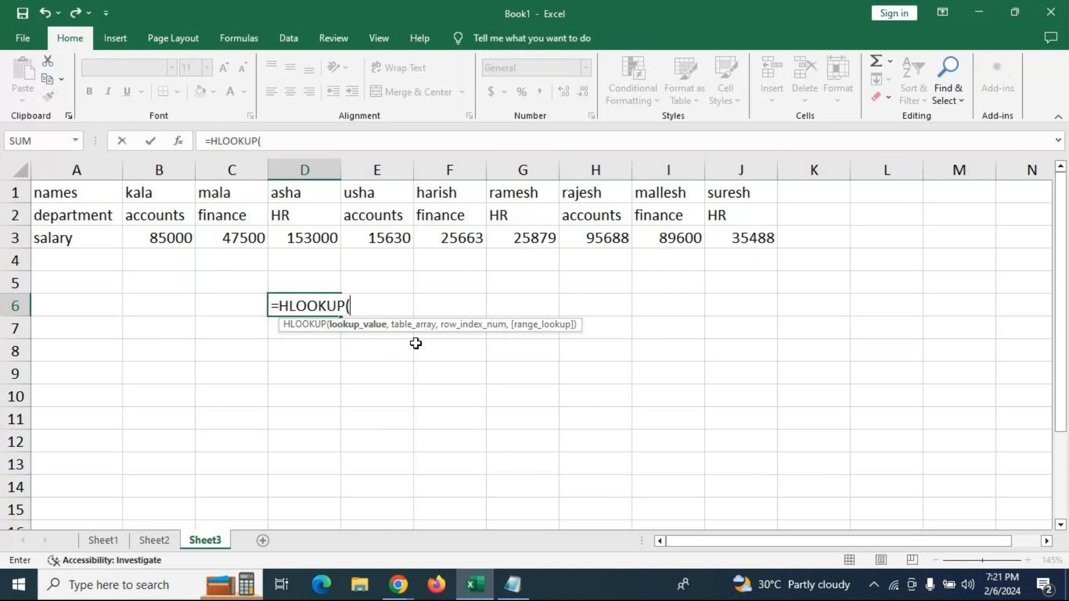
key("BackSpace")
key("BackSpace")
key("BackSpace")
key("BackSpace")
key("BackSpace")
key("BackSpace")
key("BackSpace")
key("BackSpace")
key("BackSpace")
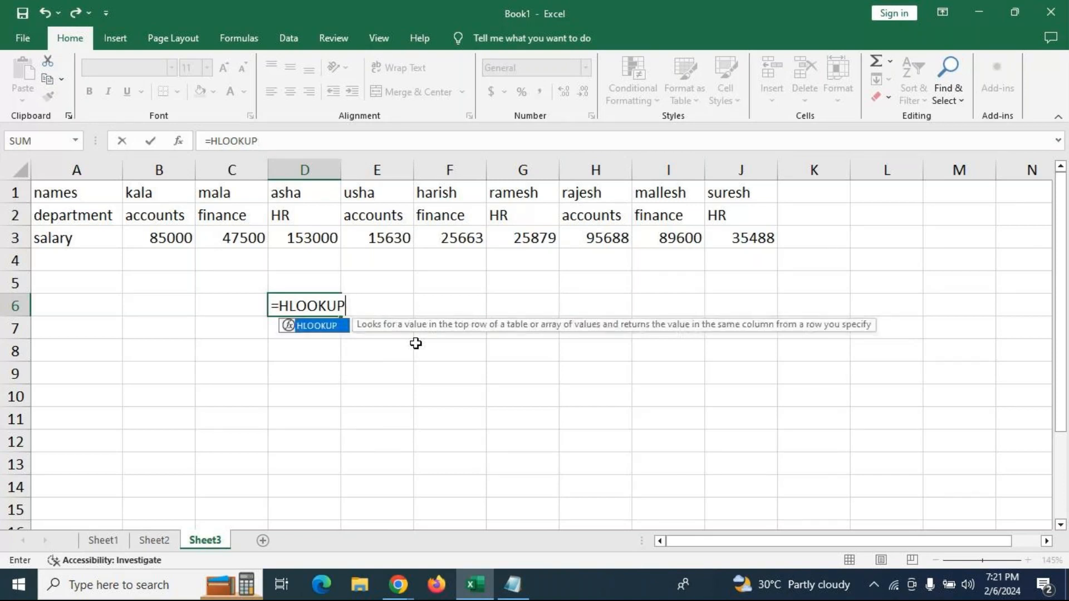
key("Left")
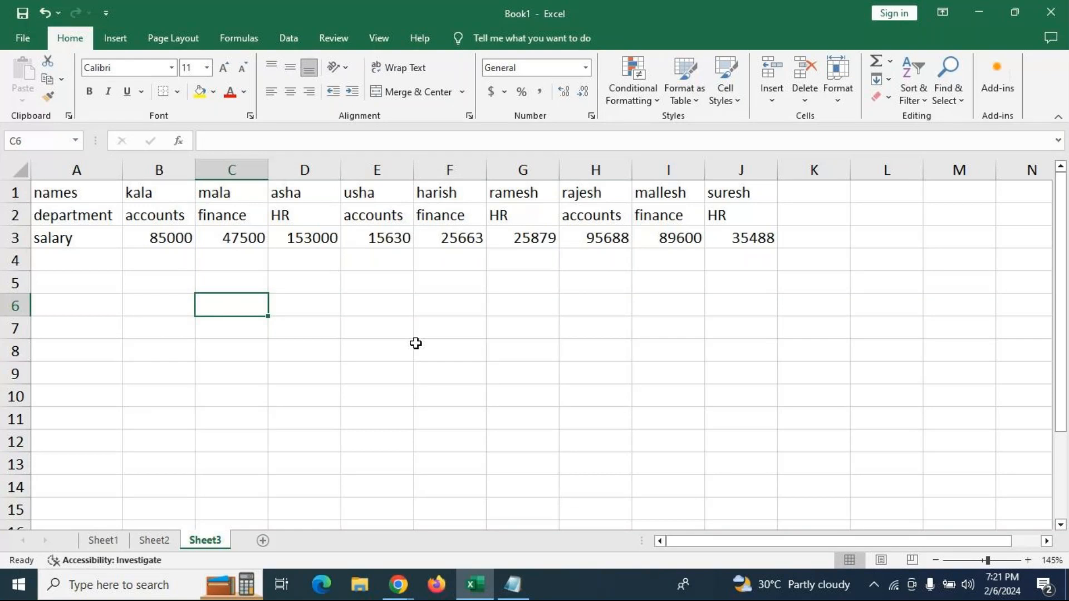
Enter usha in C6 and the heading 'department' in D5.
type("usha")
key("Right")
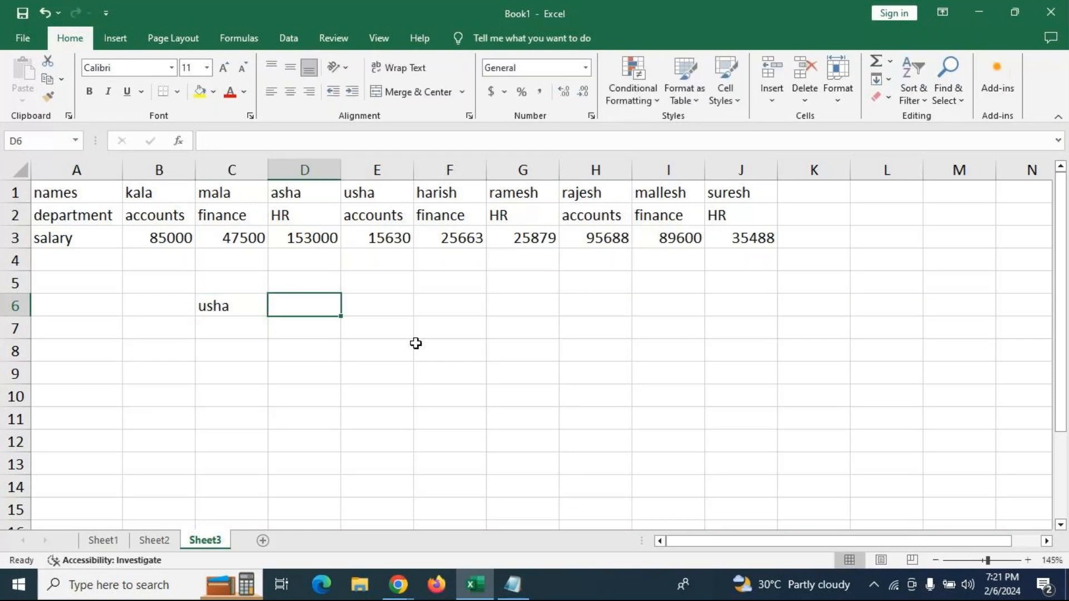
key("Up")
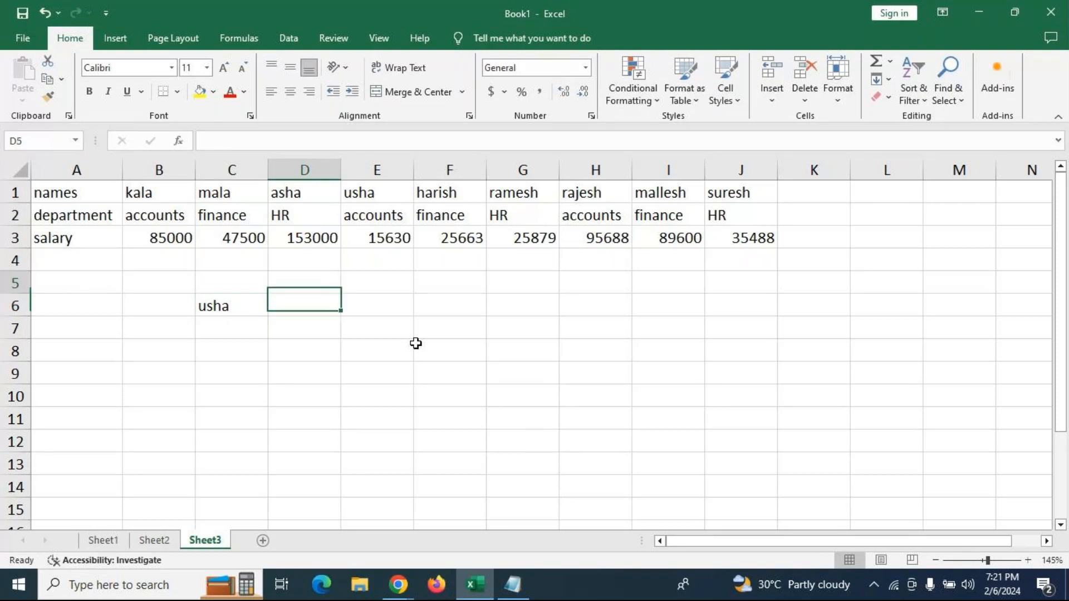
type("department")
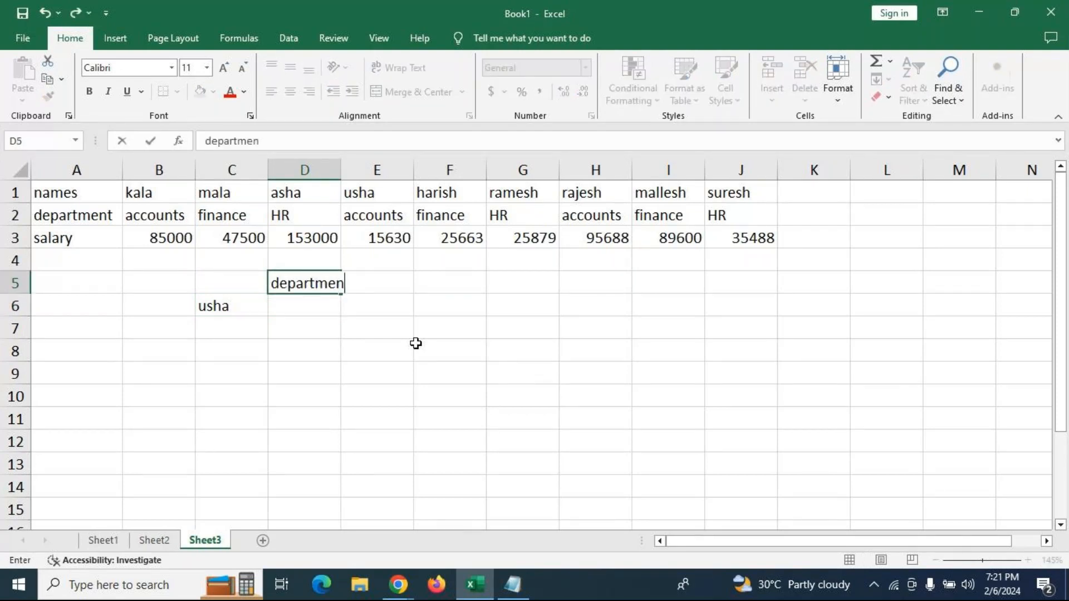
key("Right")
key("Down")
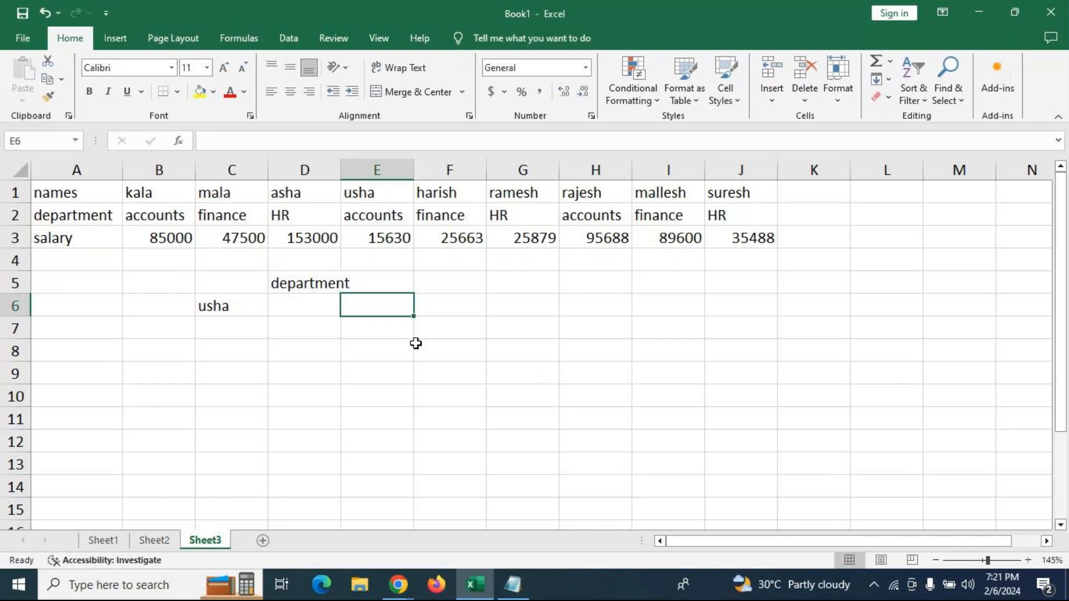
key("Left")
Enter =HLOOKUP(C6,A1:J3,2,FALSE) in D6 so it returns usha's department, accounts.
type("=")
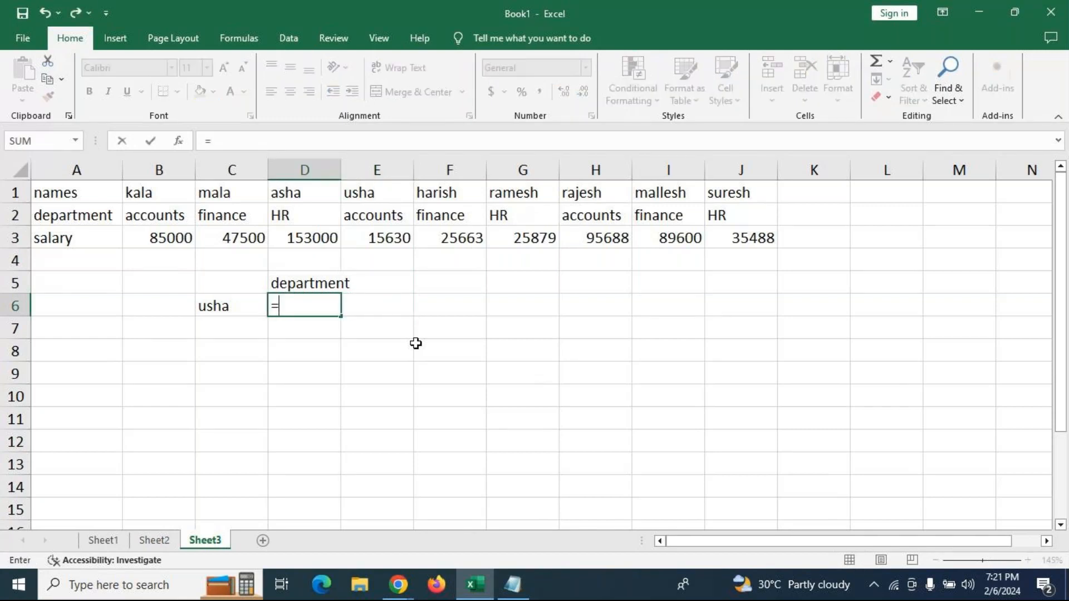
type("hl")
key("Tab")
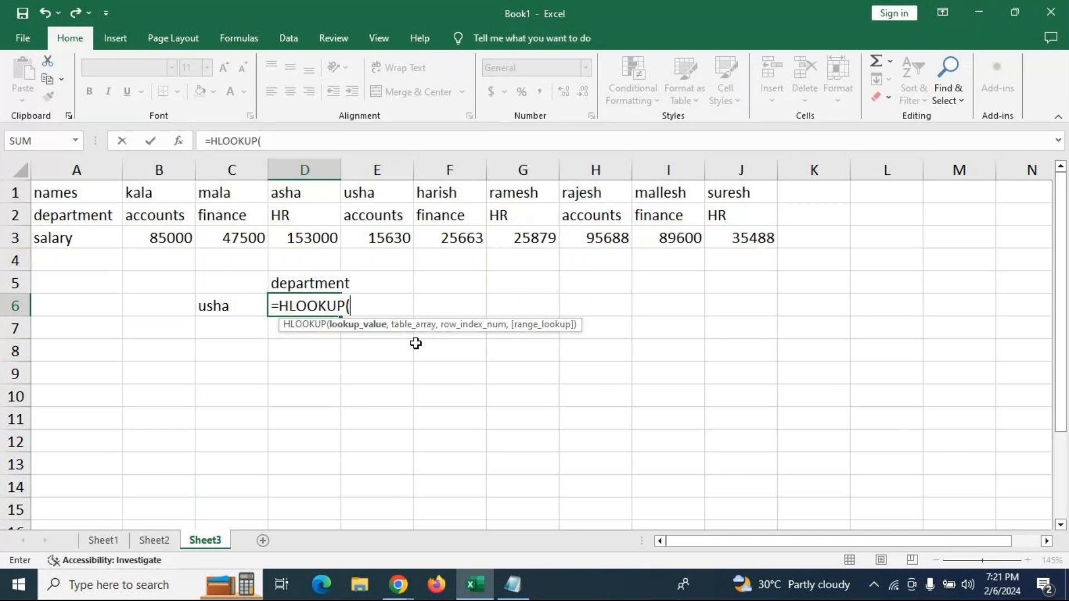
key("Left")
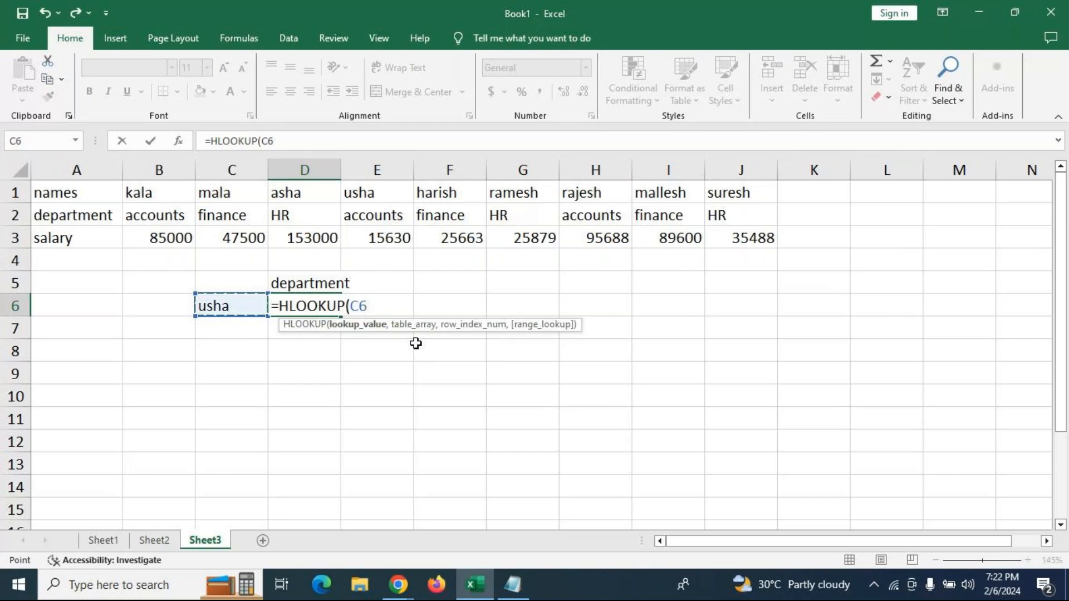
type(",")
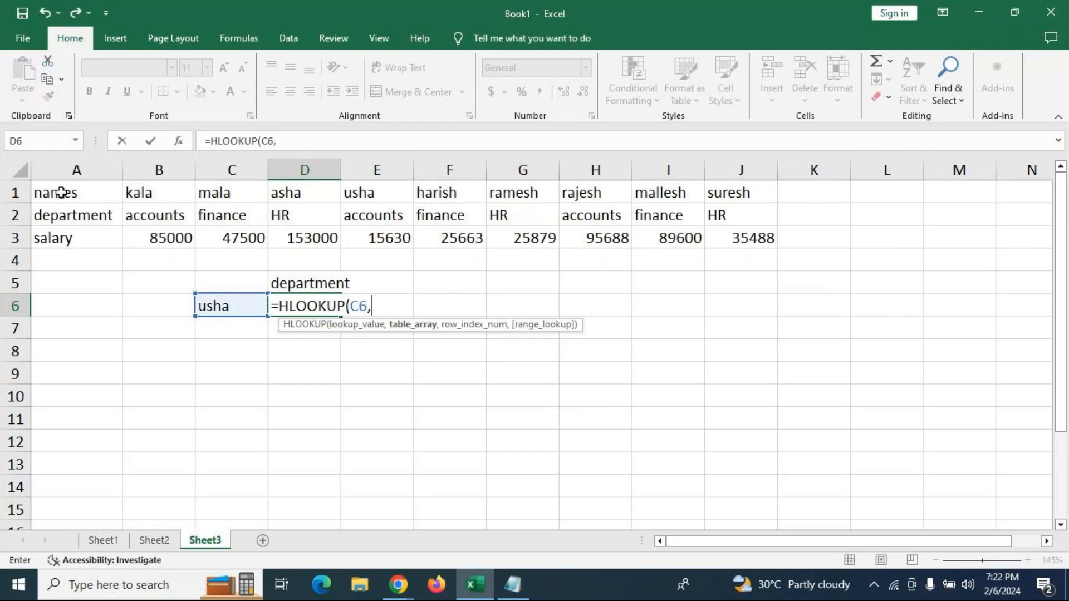
left_click(106, 202)
left_click_drag(106, 202, 719, 244)
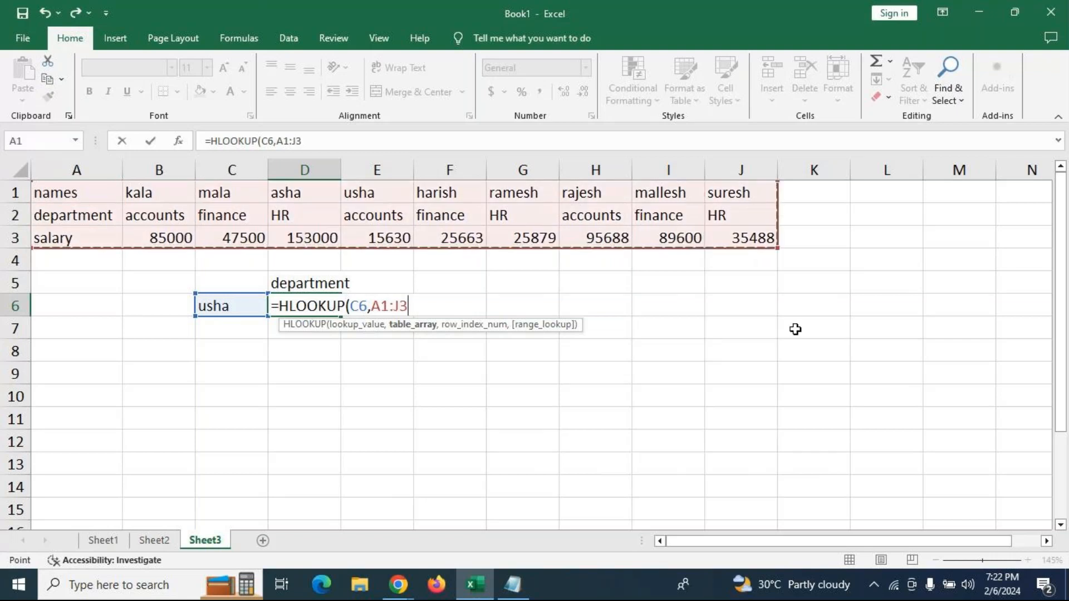
type(",")
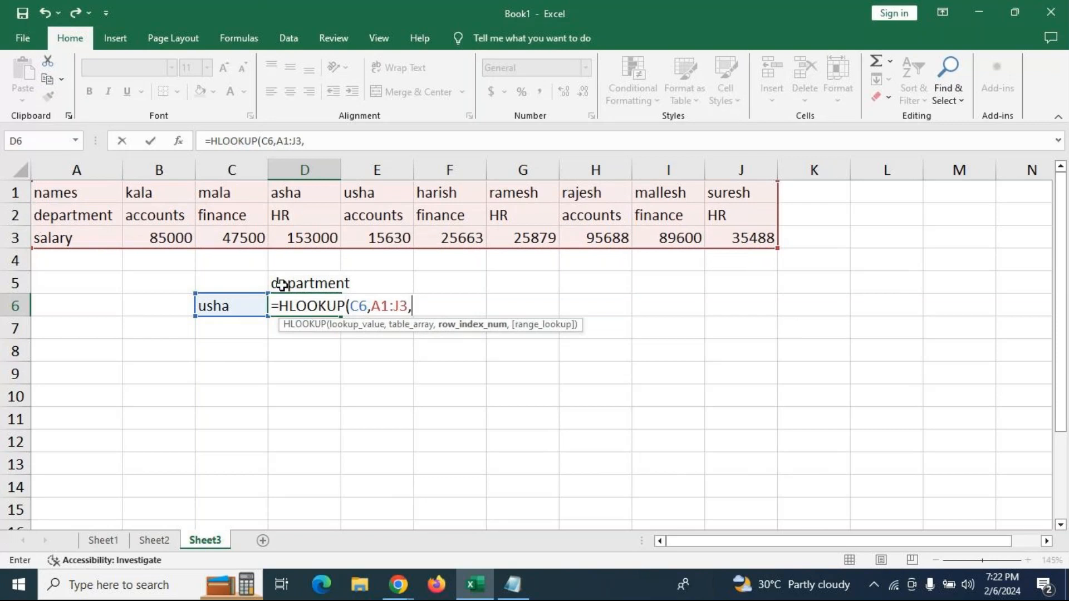
type("2")
type(",")
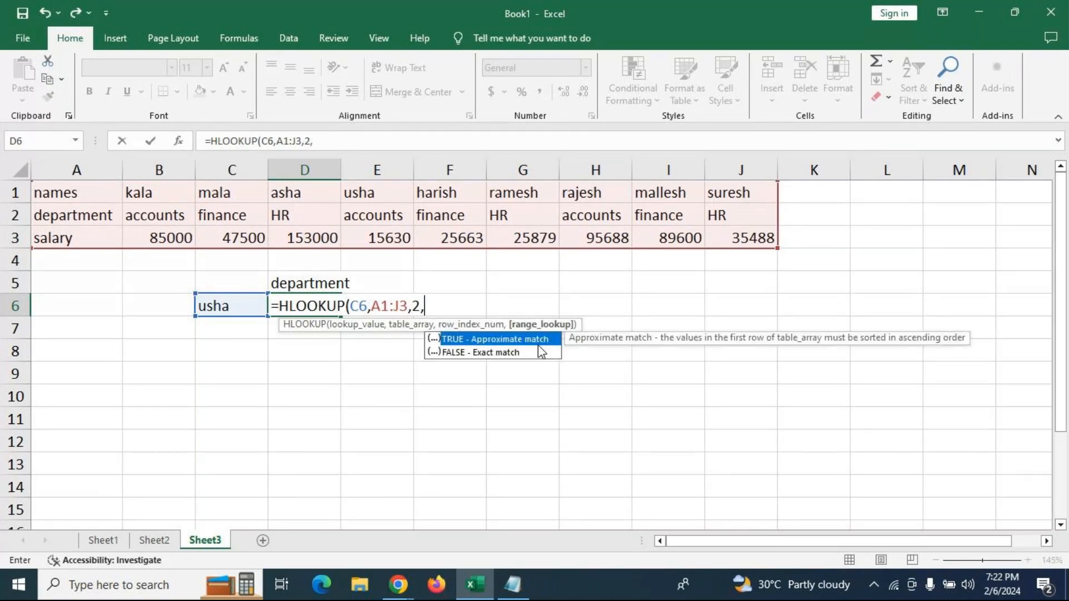
left_click(538, 345)
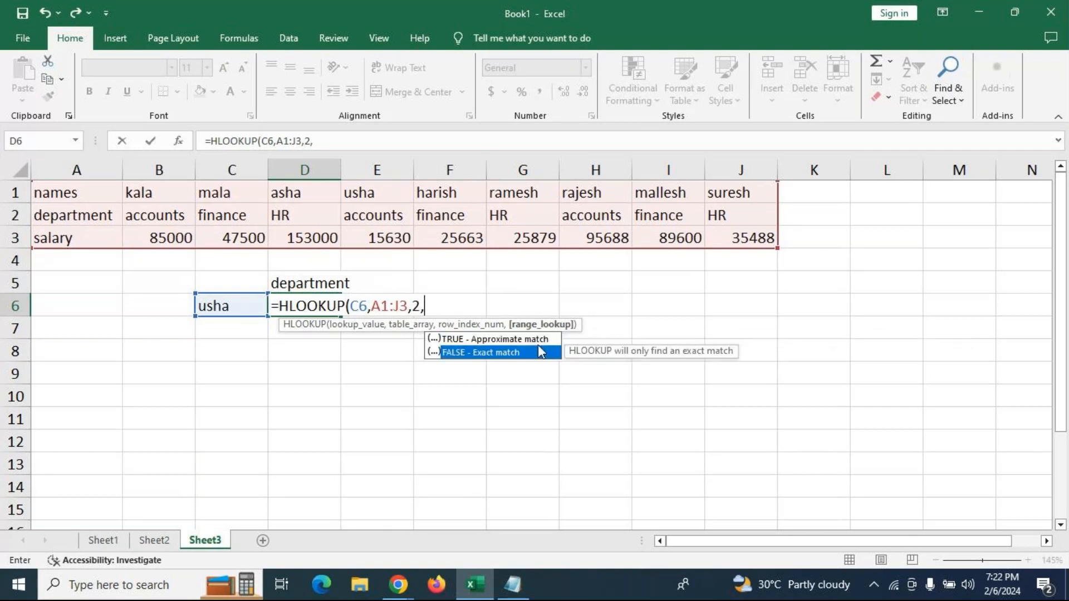
double_click(537, 346)
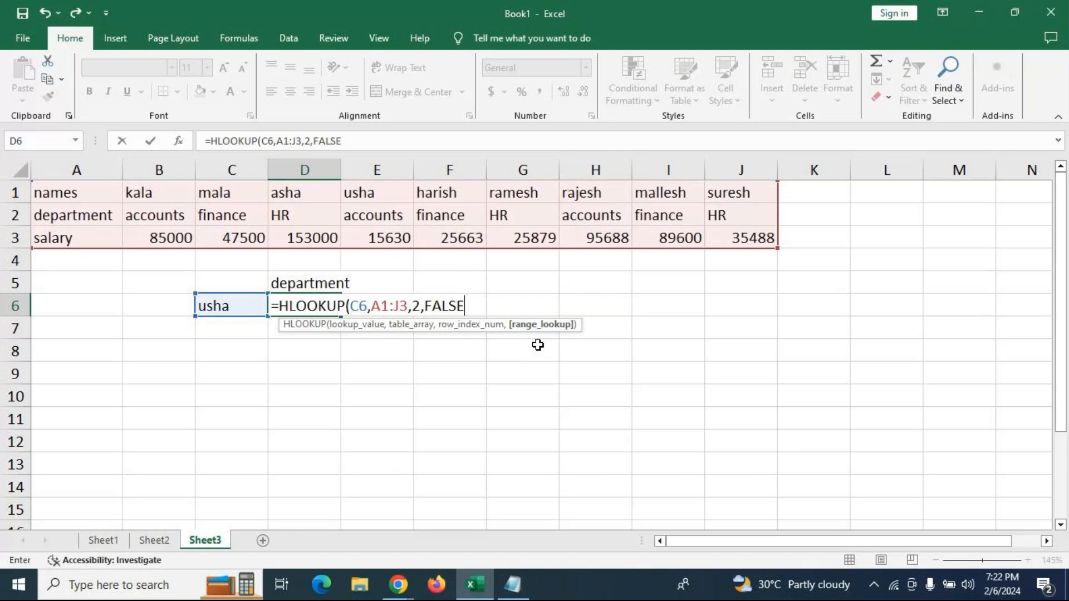
type(")")
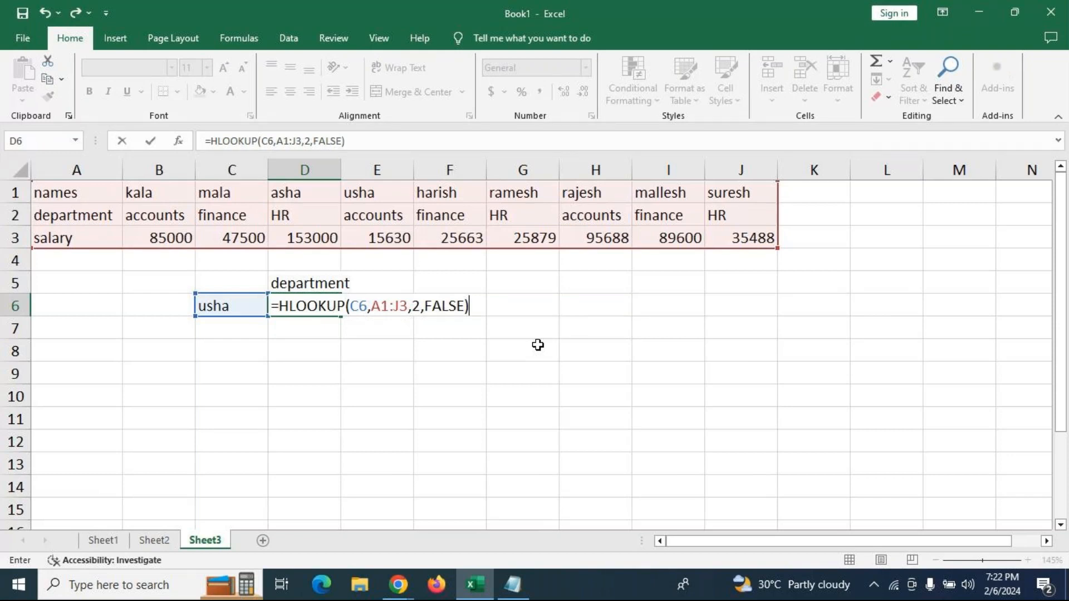
key("Return")
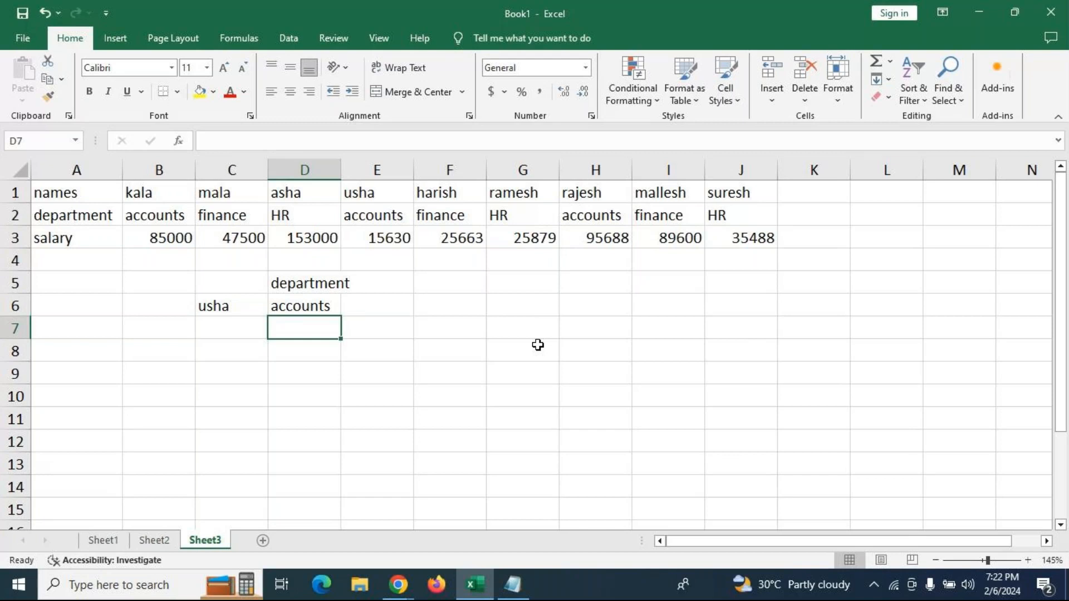
key("Right")
key("Up")
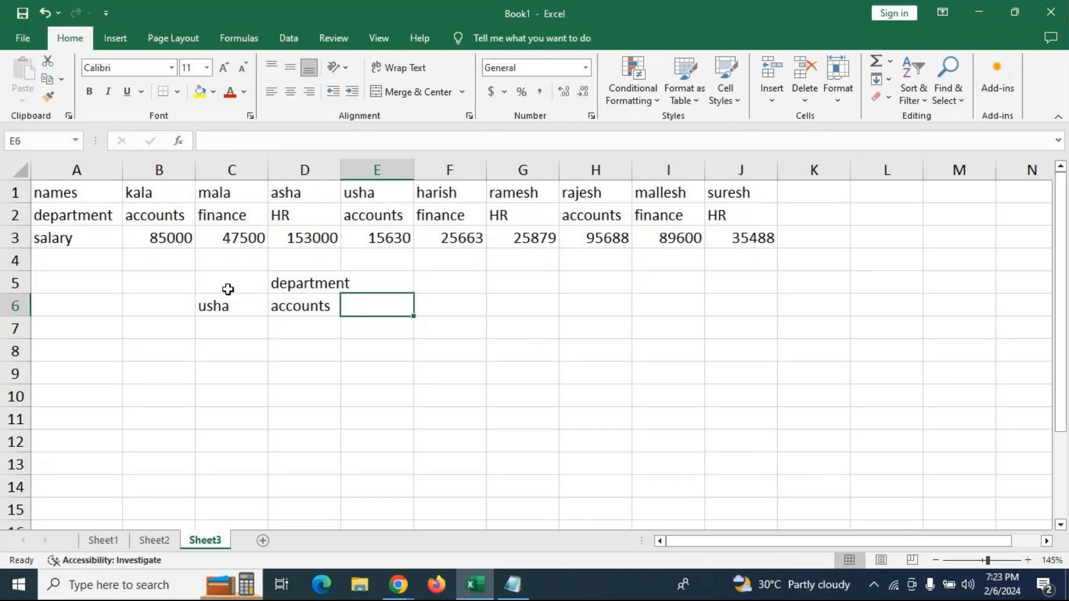
Autofit column D and add the heading 'salary' in E5.
double_click(341, 167)
key("Up")
type("salary")
key("Return")
Enter =HLOOKUP(C6,A1:J3,3,FALSE) in E6 so it returns usha's salary, 15630.
type("=")
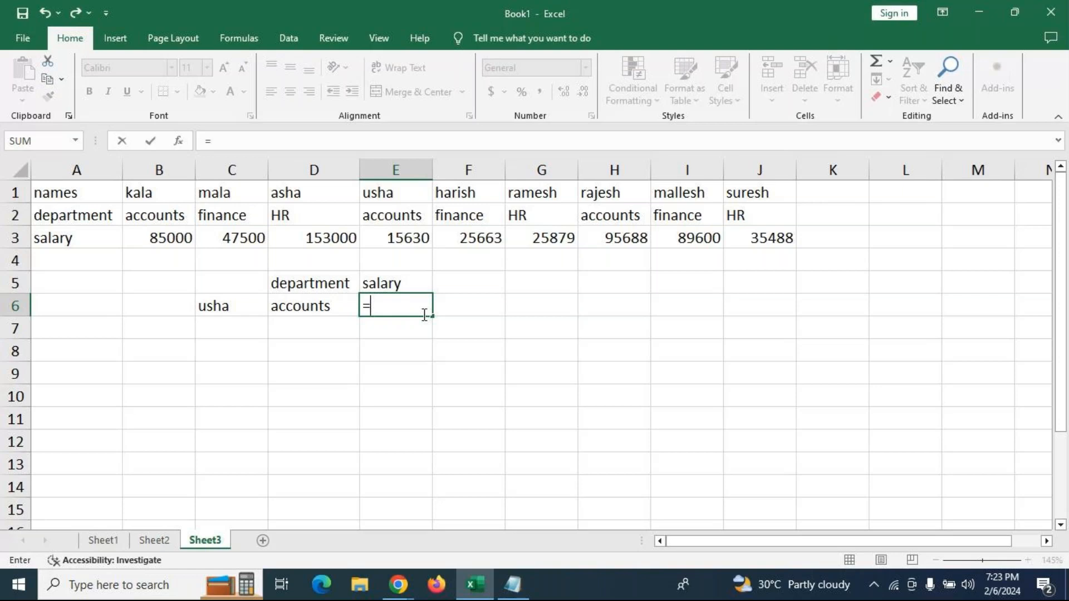
type("hlo")
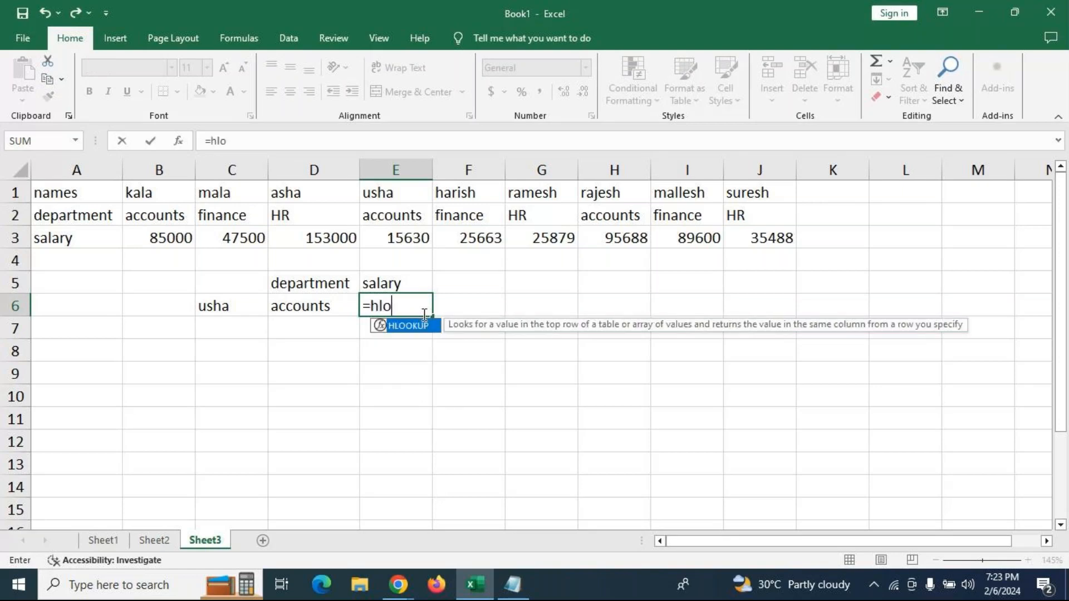
key("Tab")
key("Left")
key("Left")
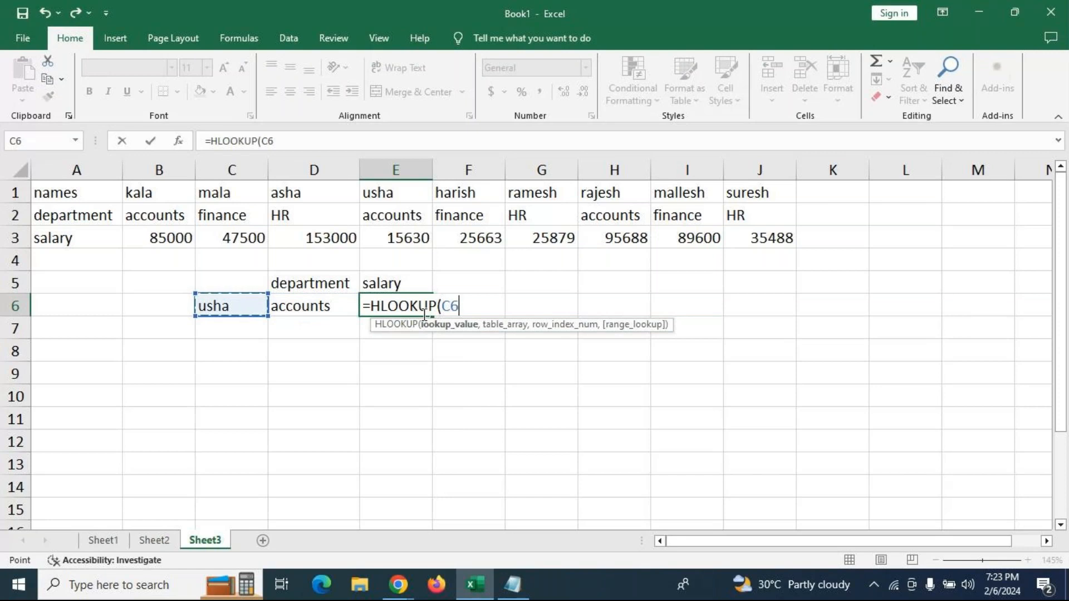
type(",")
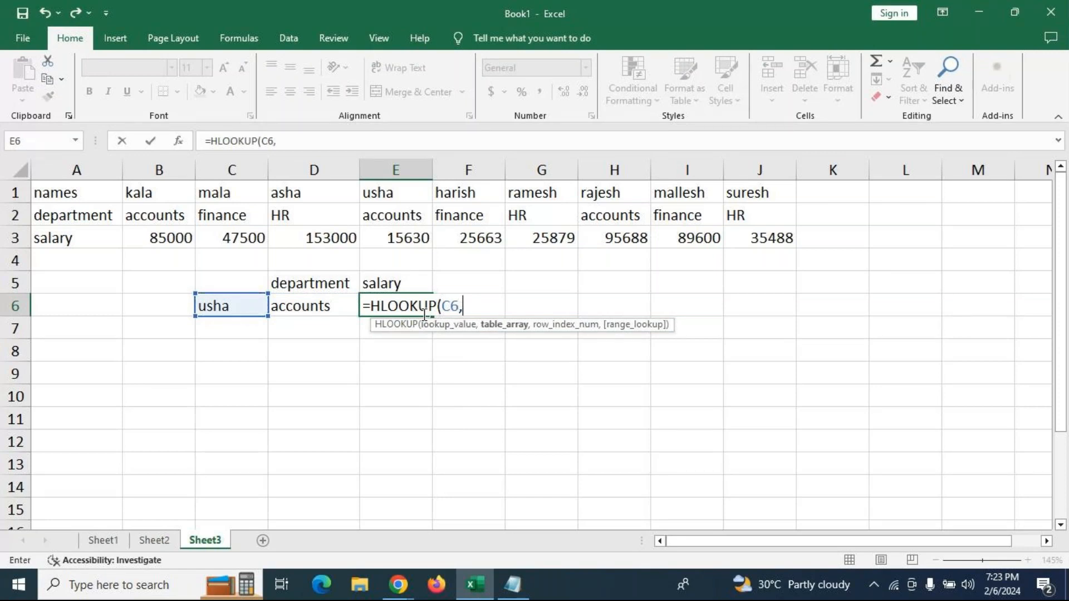
left_click_drag(55, 192, 755, 237)
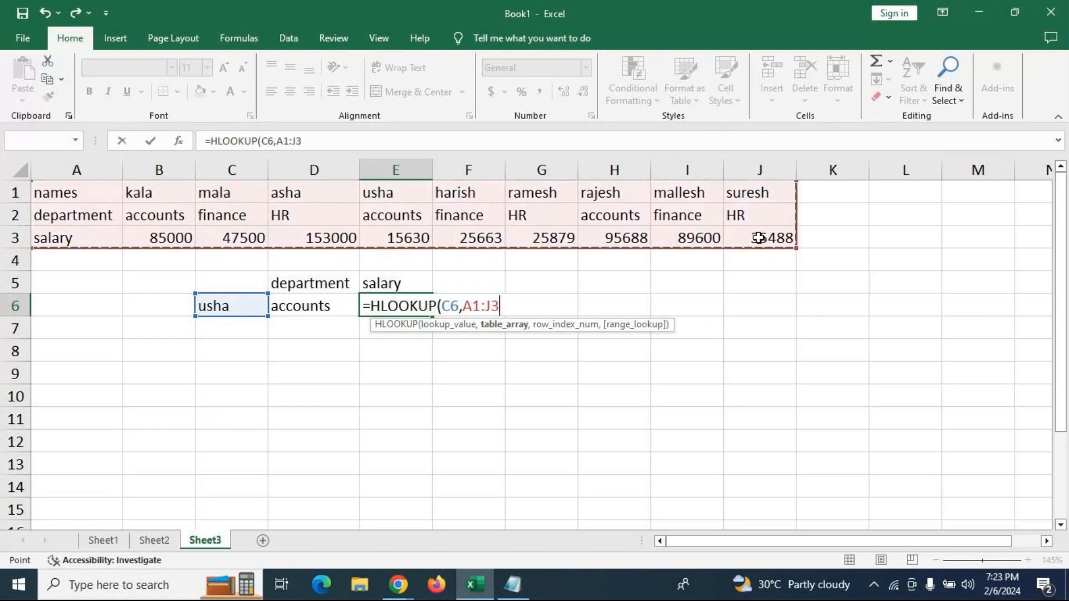
type(",")
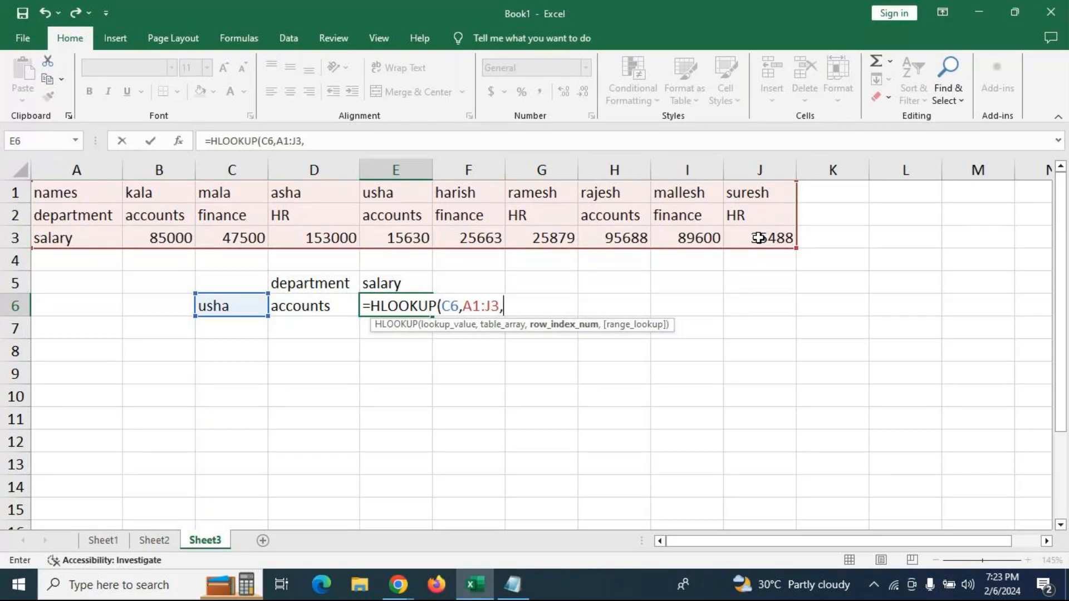
type("3,")
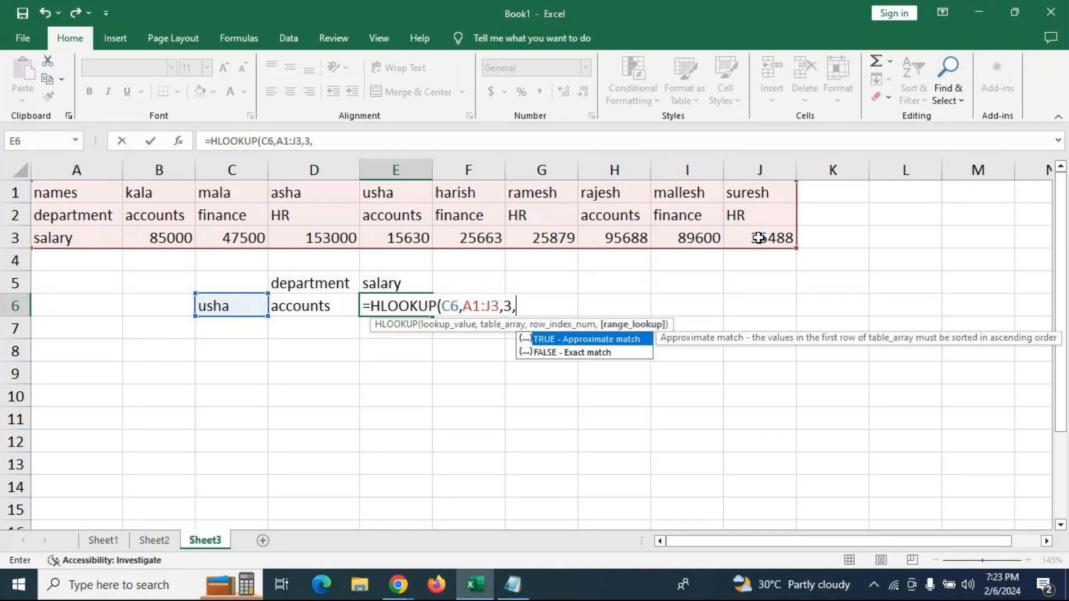
key("Down")
key("Tab")
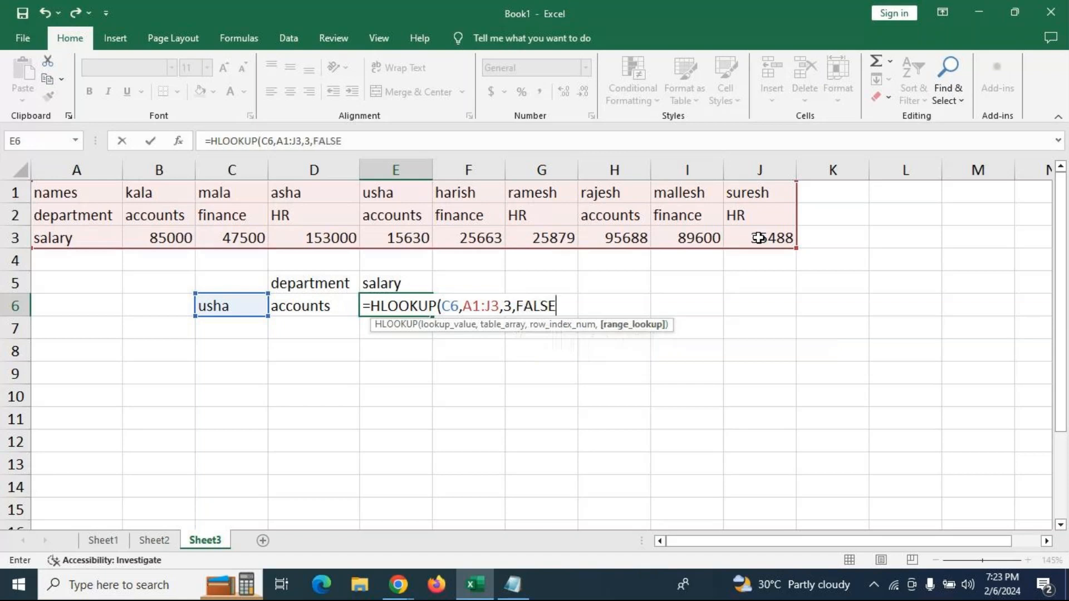
type(")")
key("Return")
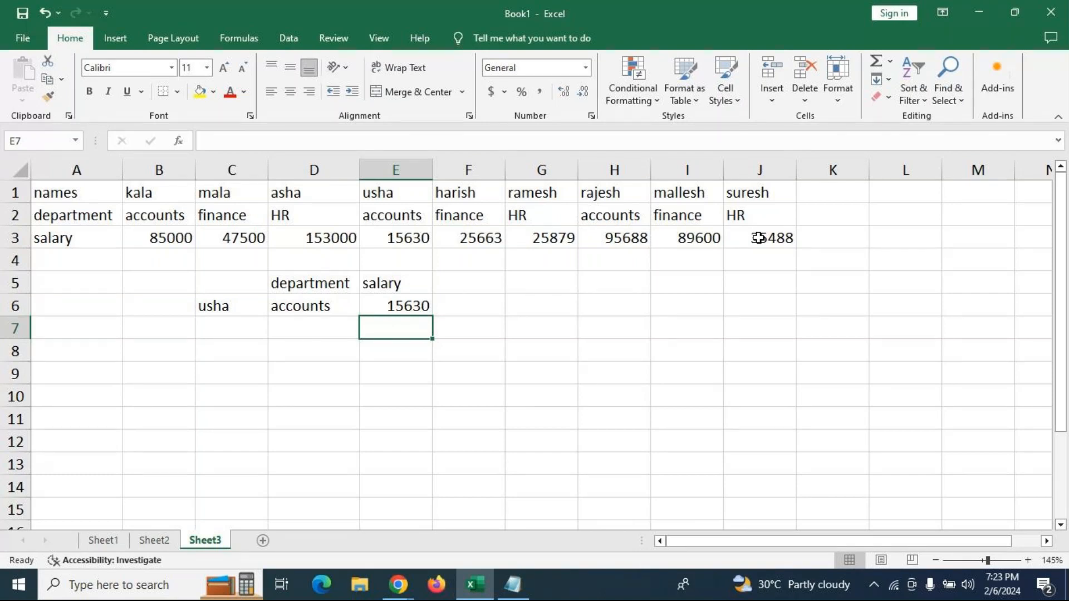
Begin the HLOOKUP note with 'Looks for a value in the', bringing up Excel's HLOOKUP description in E7.
key("alt+Tab")
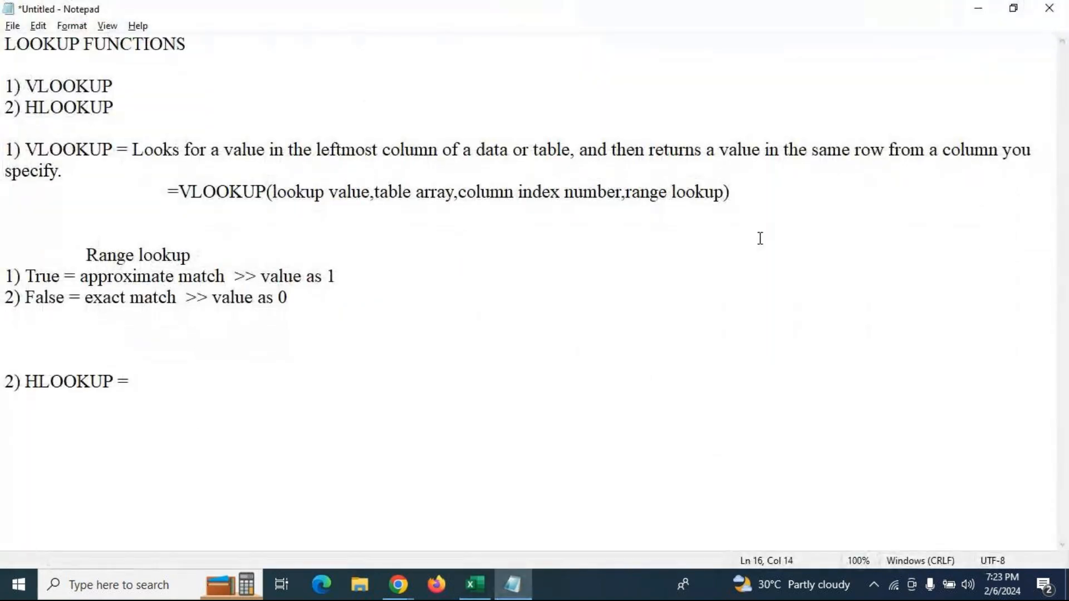
type("Looks for a v")
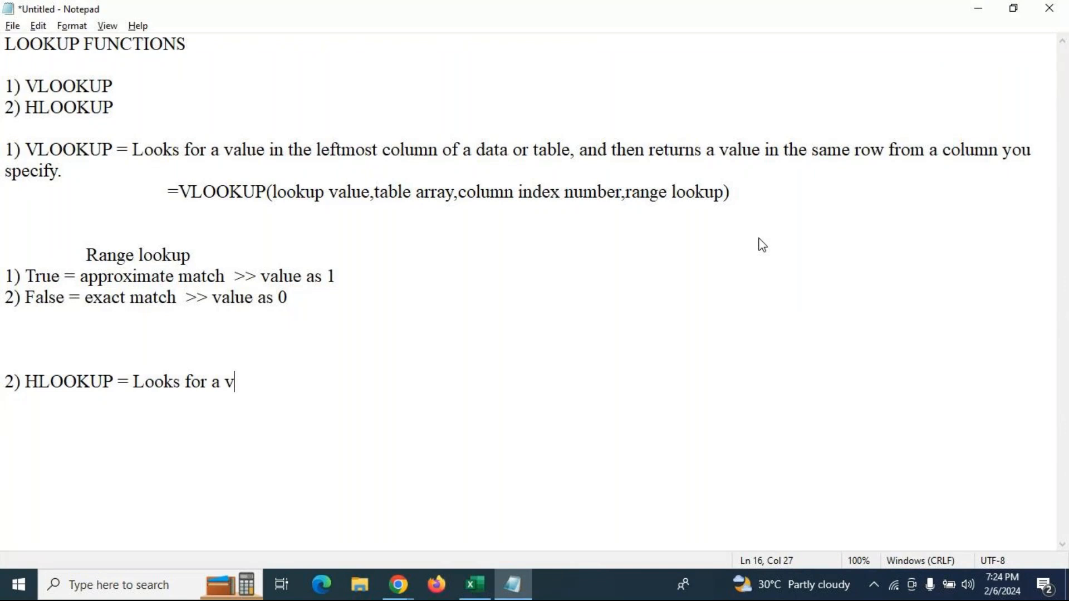
type("lue")
key("BackSpace")
key("BackSpace")
key("BackSpace")
key("BackSpace")
type("alue in the")
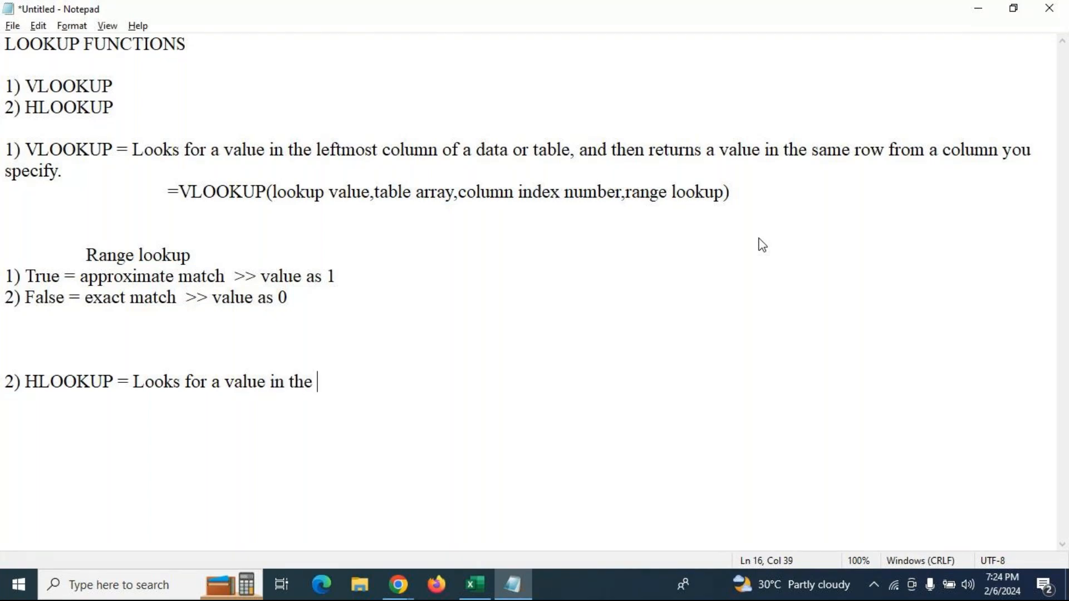
key("alt+Tab")
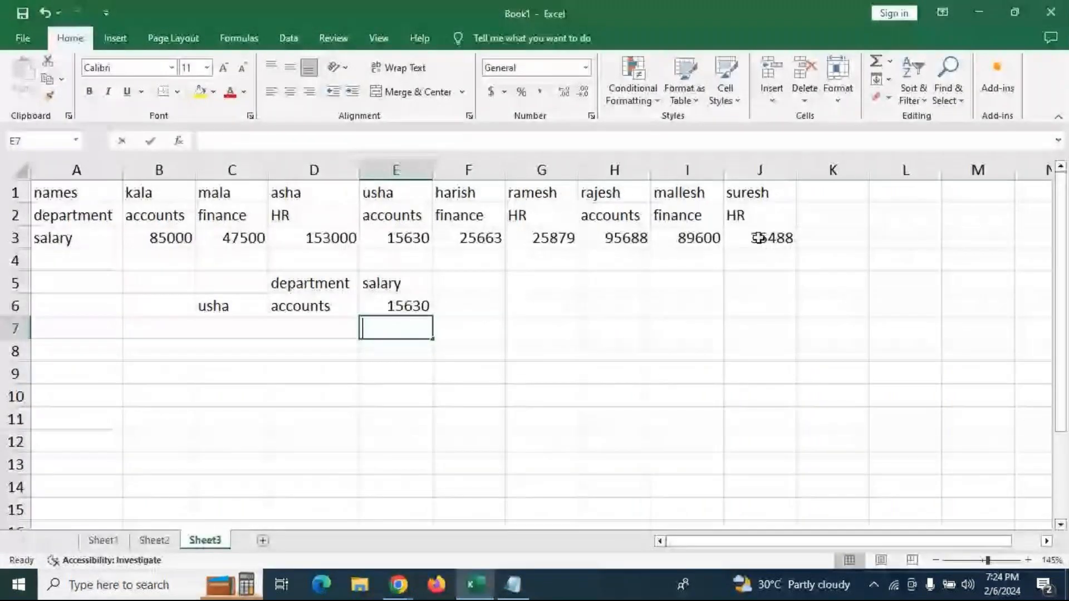
type("=HLOOKUP(")
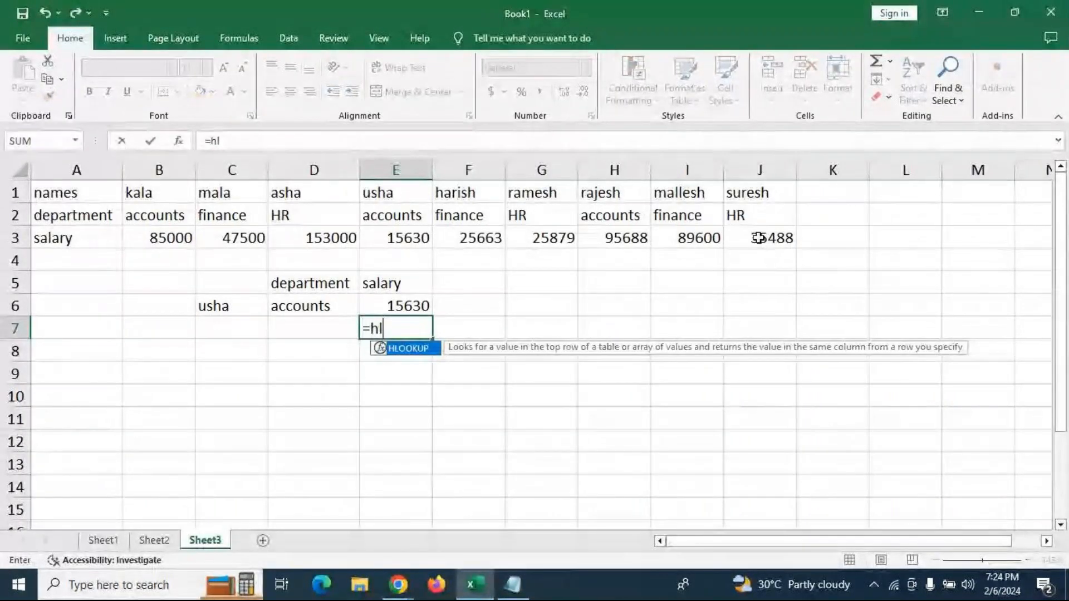
key("Tab")
key("BackSpace")
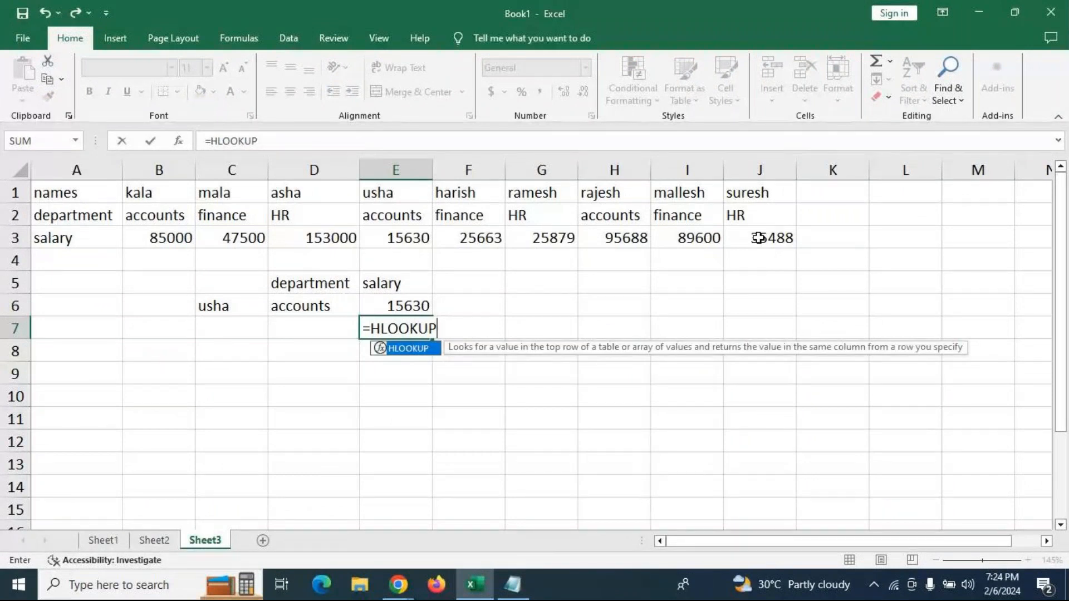
Extend the definition with 'top row of a table or array of values'.
key("alt+Tab")
type("top r")
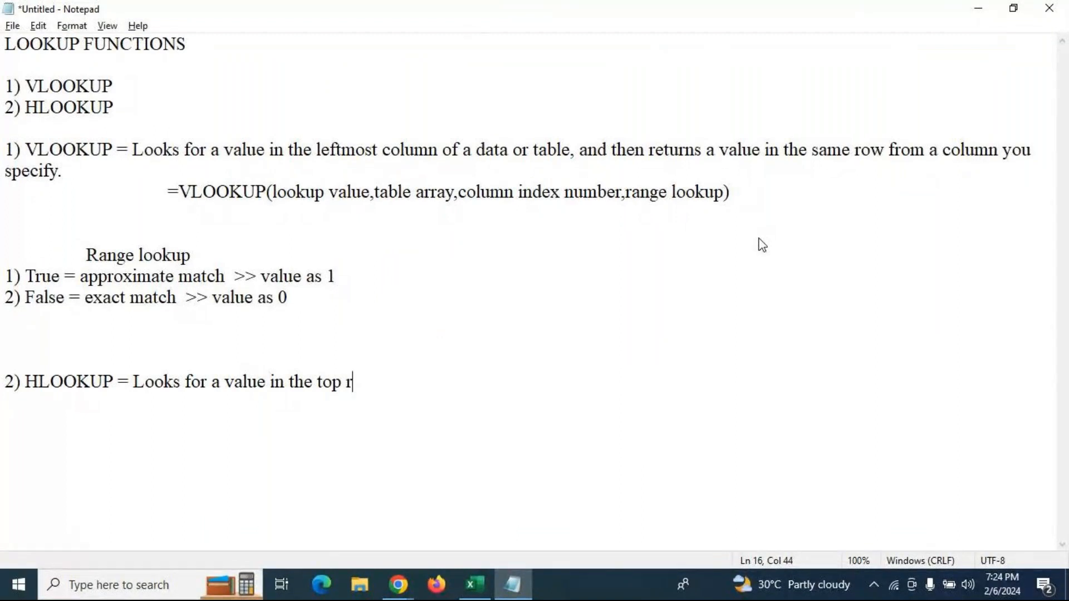
type("ow of a table")
key("alt+Tab")
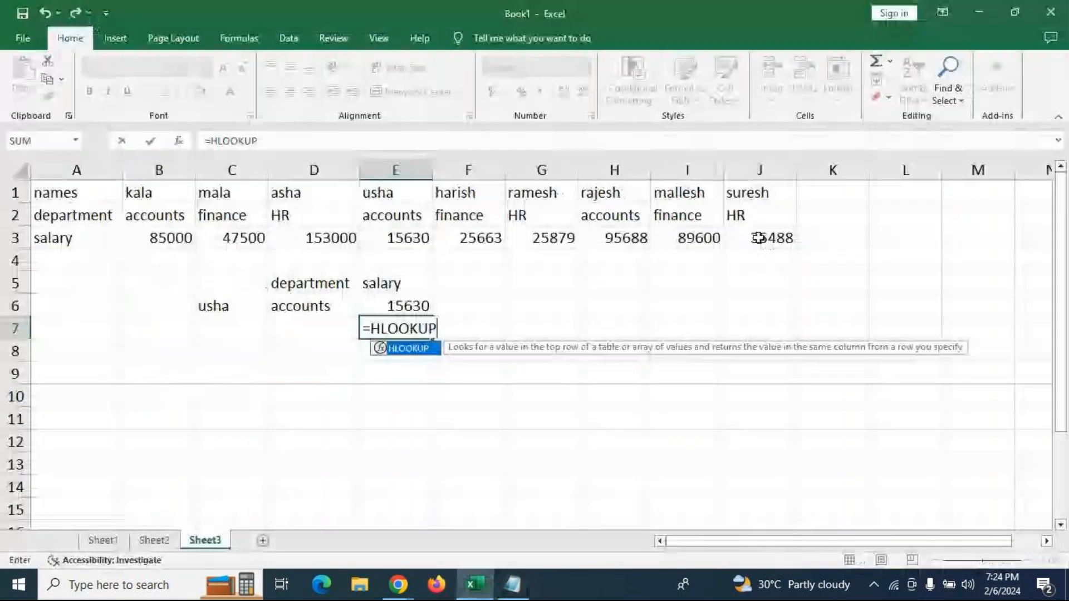
key("alt+Tab")
type("or arr")
type("y")
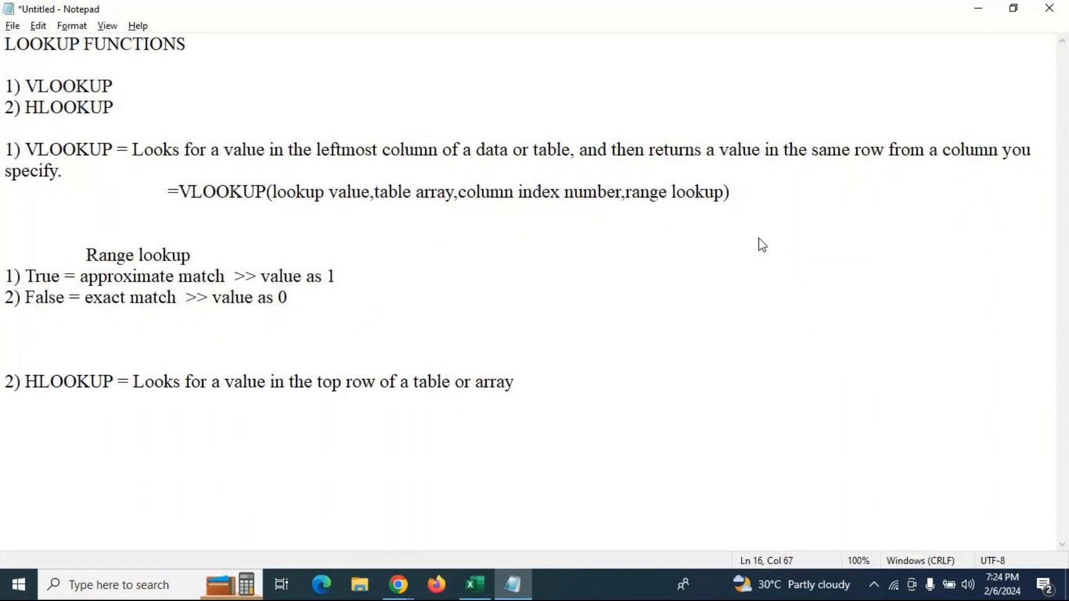
type(" of values")
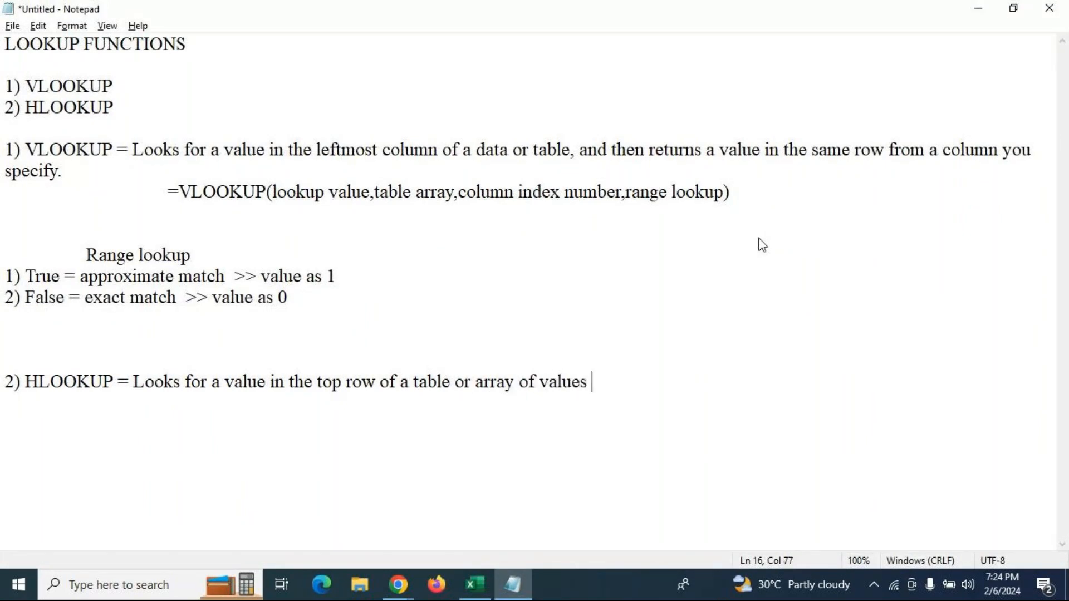
key("alt+Tab")
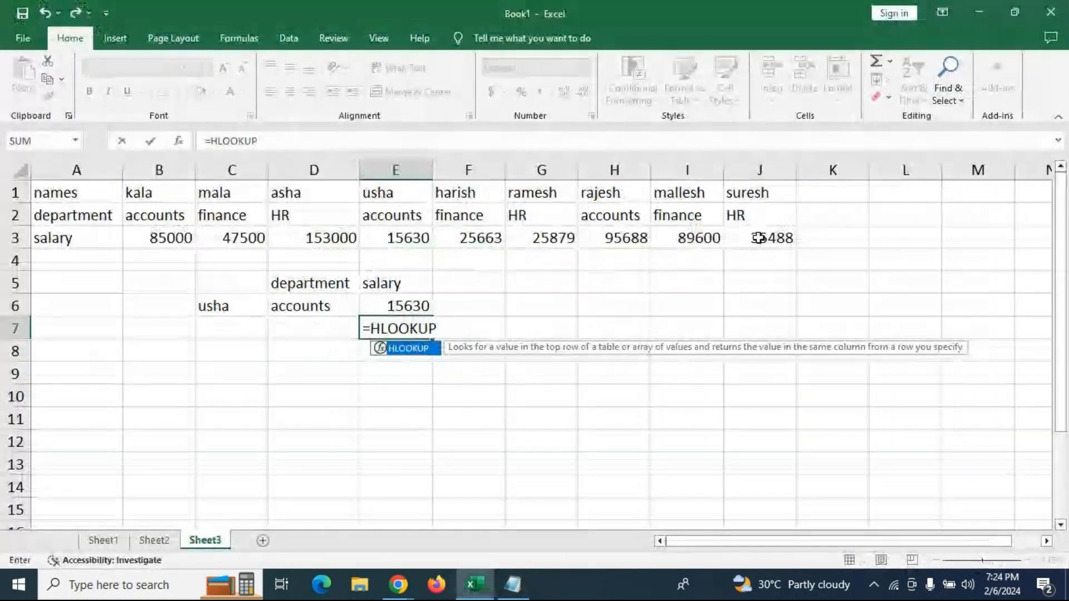
key("alt+Tab")
Finish it with 'and returns the value in the same column from a row you specify'.
type("and re")
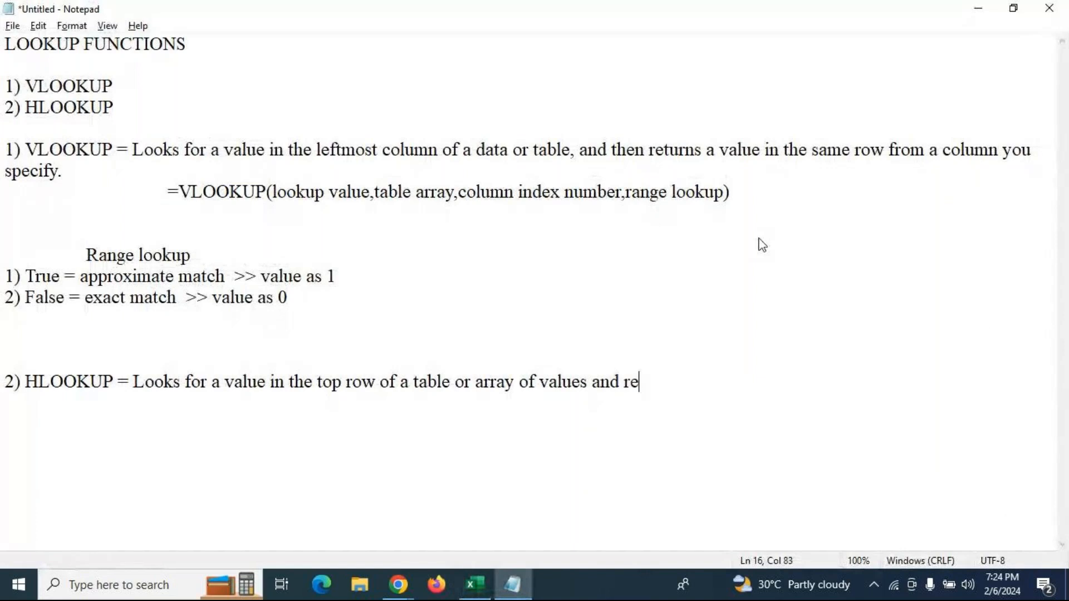
type("turns the value")
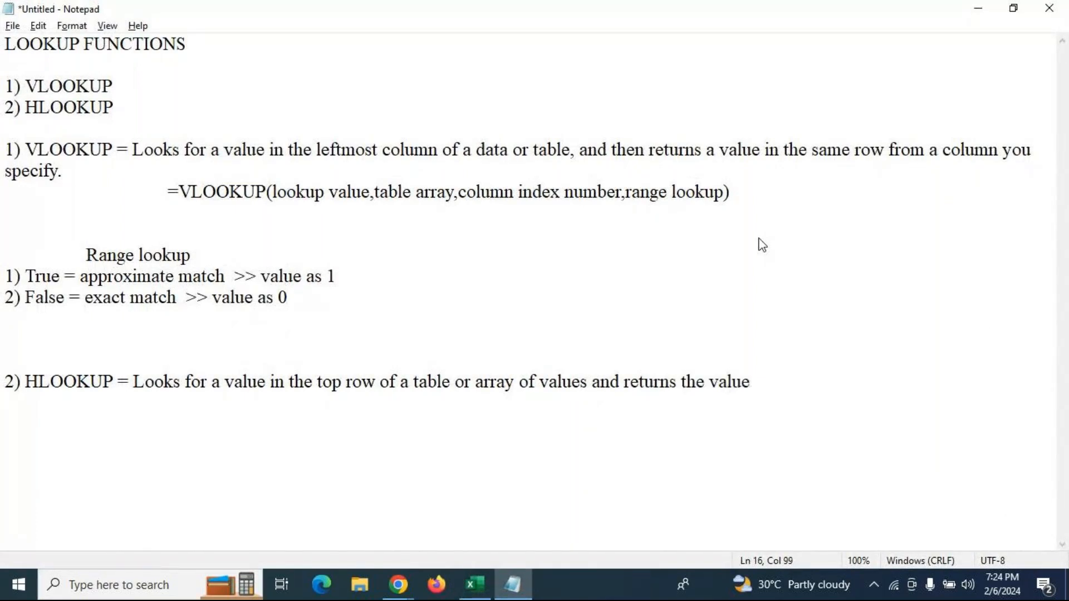
key("alt+Tab")
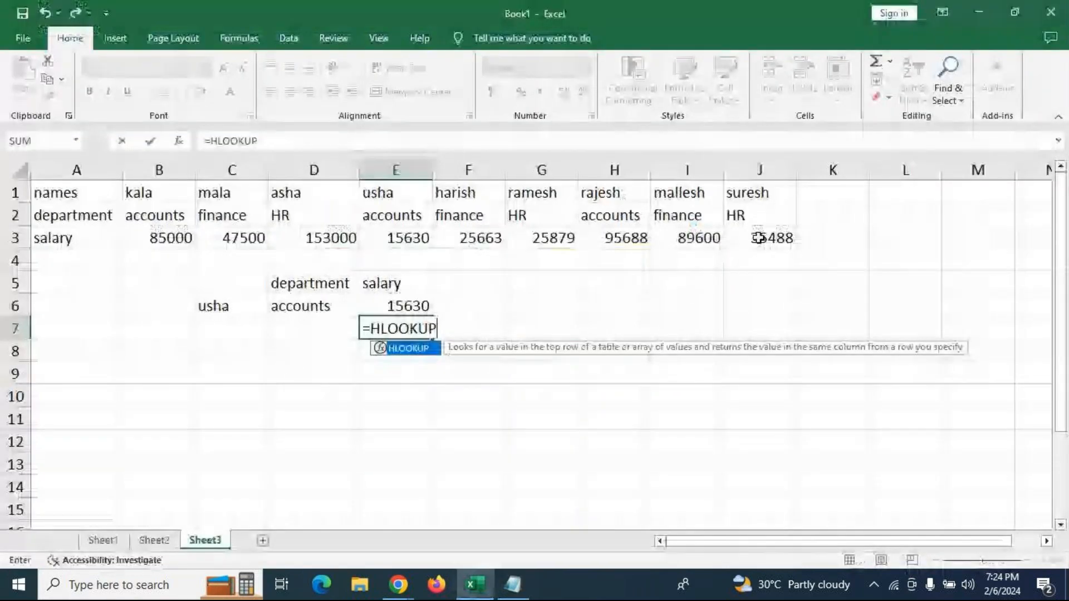
key("alt+Tab")
type("in th")
type("e sames")
key("BackSpace")
key("BackSpace")
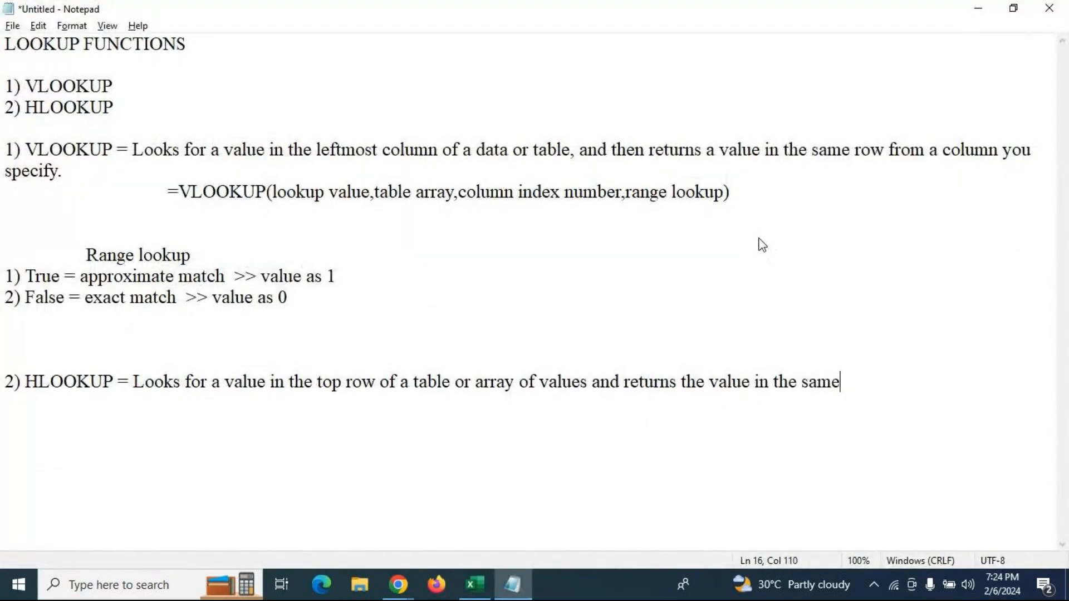
type("column ")
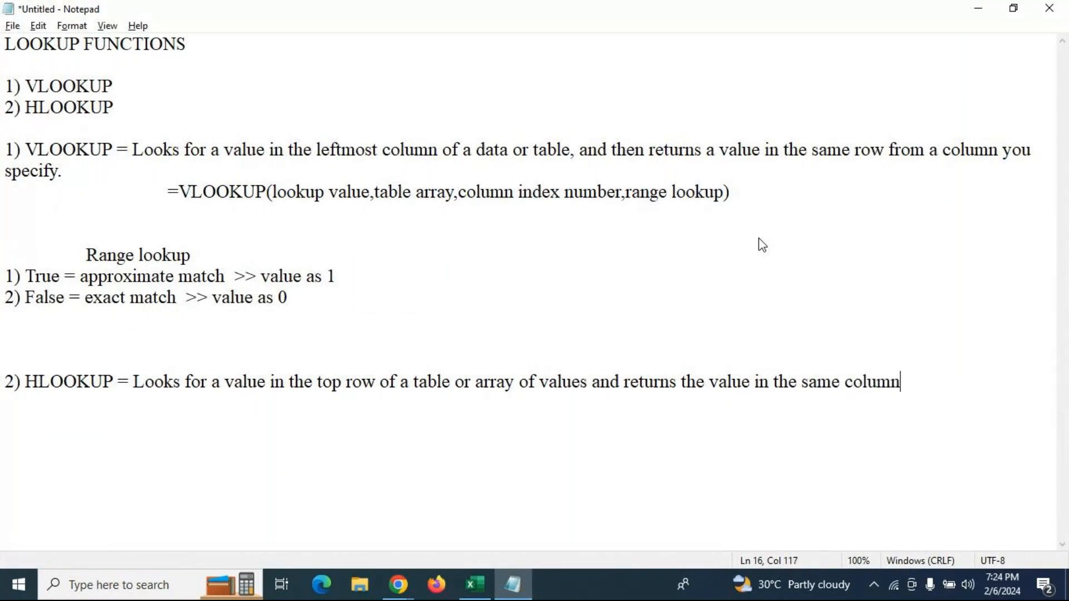
type("from a")
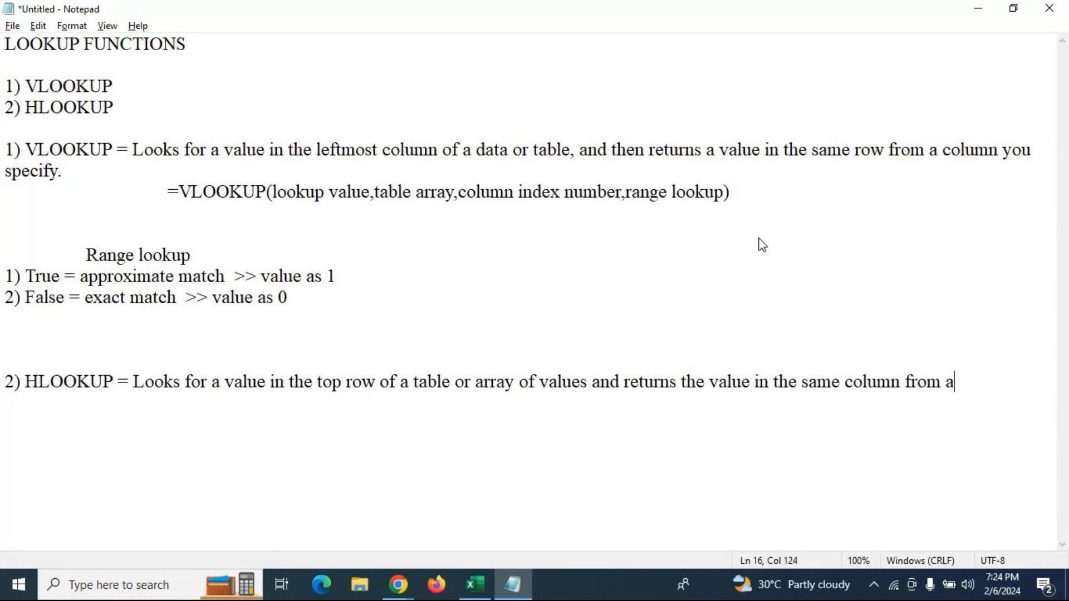
type(" row you specify")
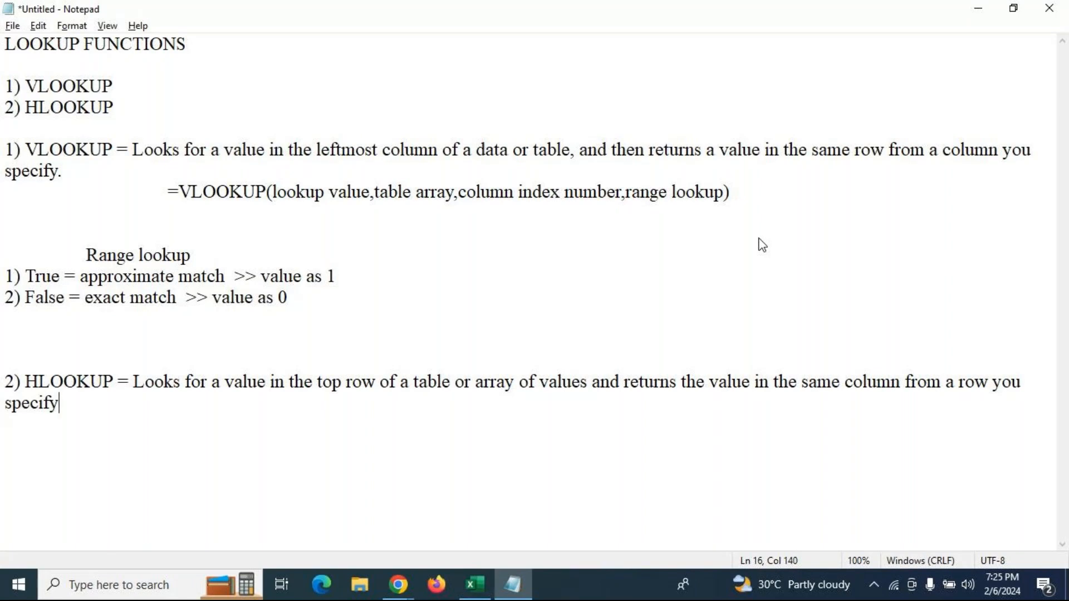
key("Return")
Copy the =VLOOKUP syntax line onto line 17 and indent it.
left_click_drag(739, 192, 166, 181)
key("ctrl+c")
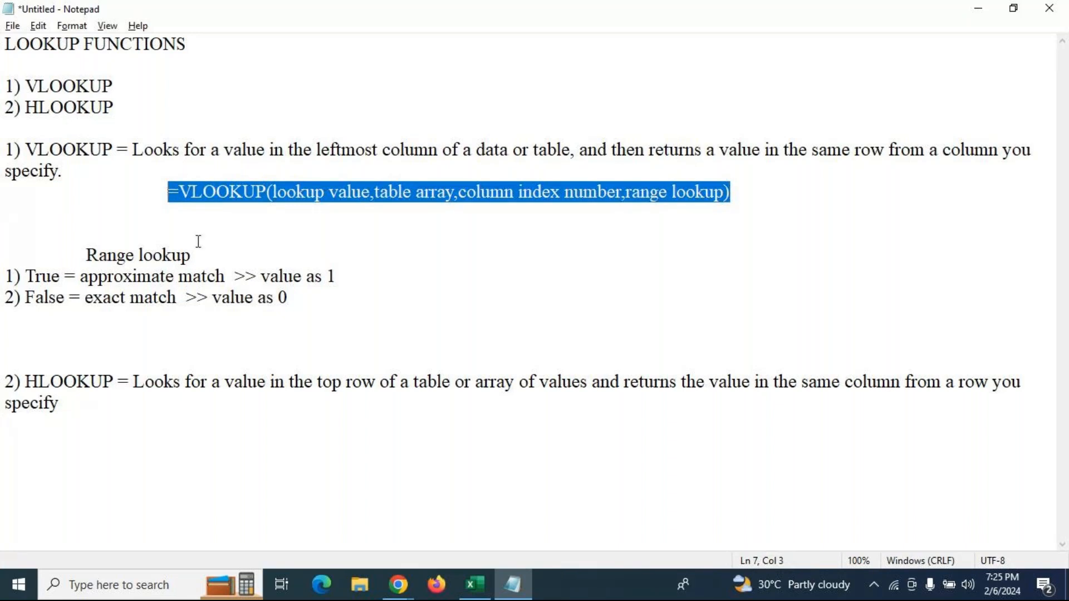
left_click(117, 428)
key("ctrl+v")
left_click(6, 424)
key("Tab")
key("Tab")
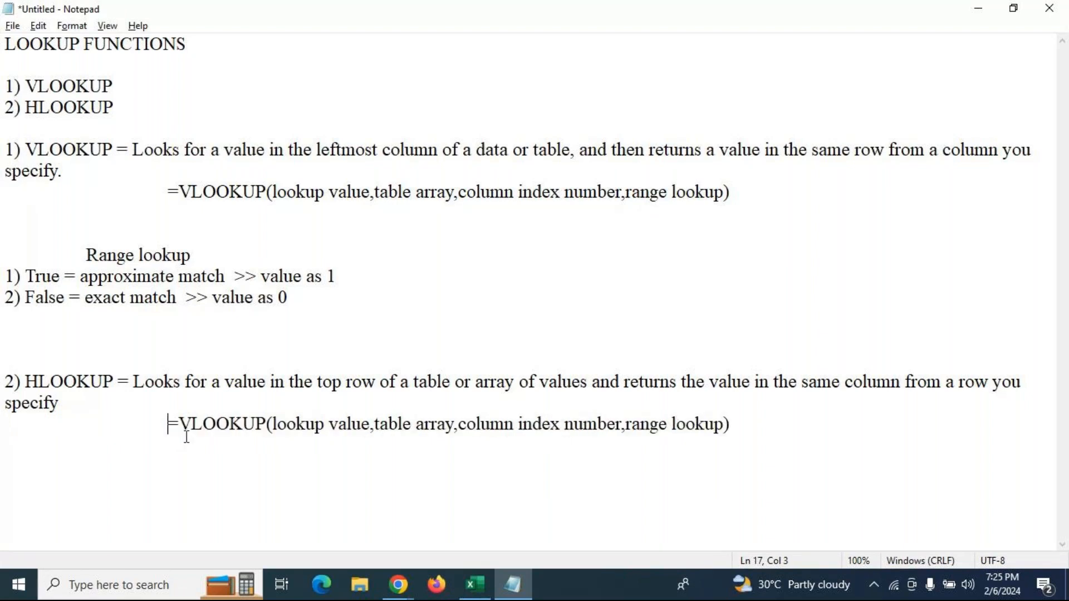
key("Tab")
Change the copy to =HLOOKUP(lookup value,table array,row index number,range lookup), then bring GoTo forward.
left_click(274, 426)
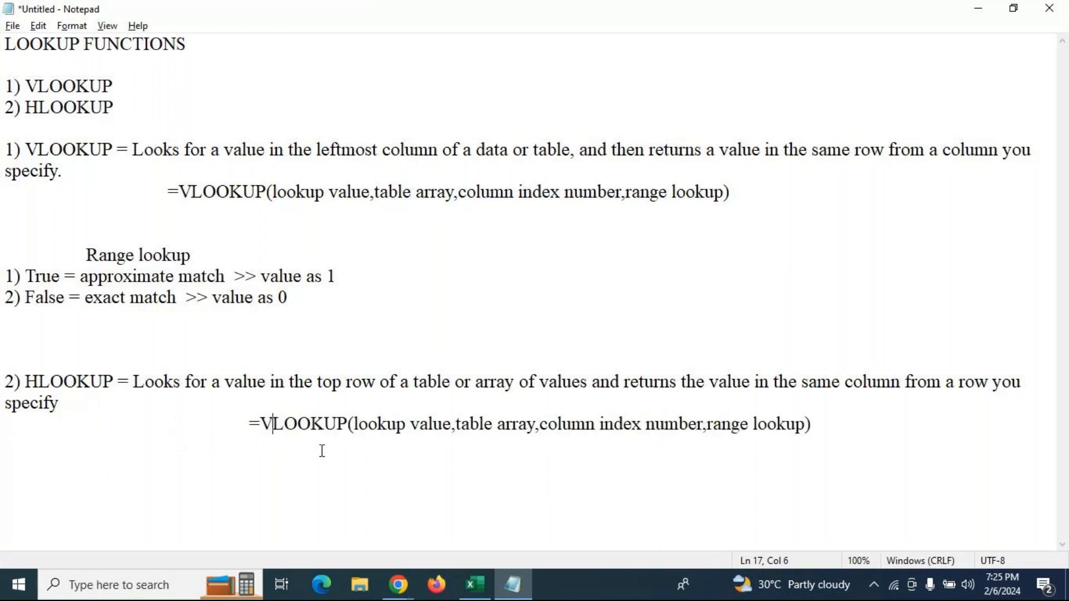
key("BackSpace")
type("H")
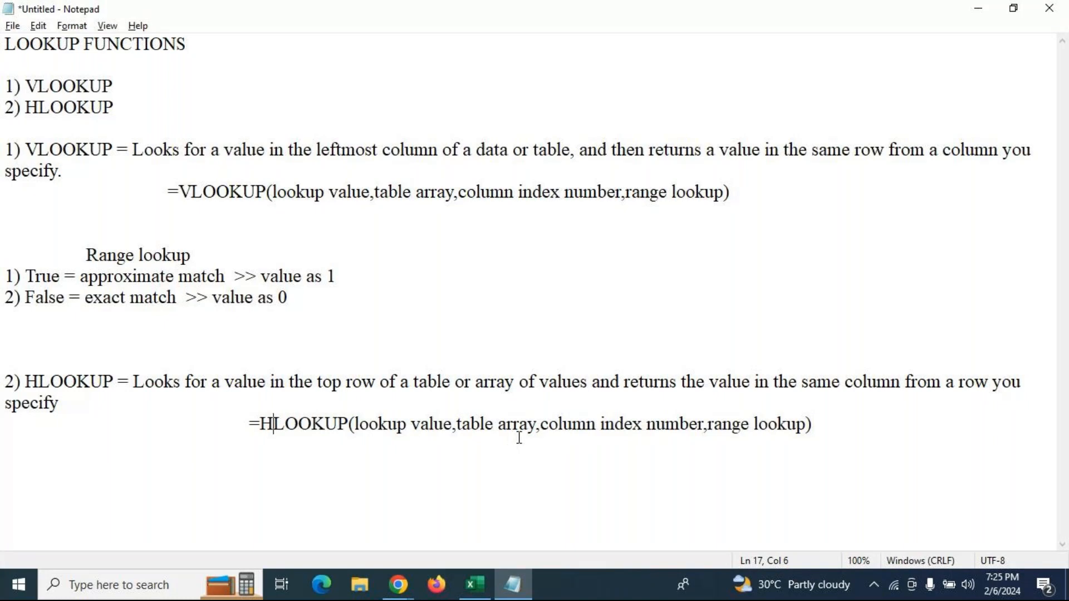
double_click(585, 427)
left_click(585, 427)
left_click(593, 423)
key("BackSpace")
key("BackSpace")
key("BackSpace")
key("BackSpace")
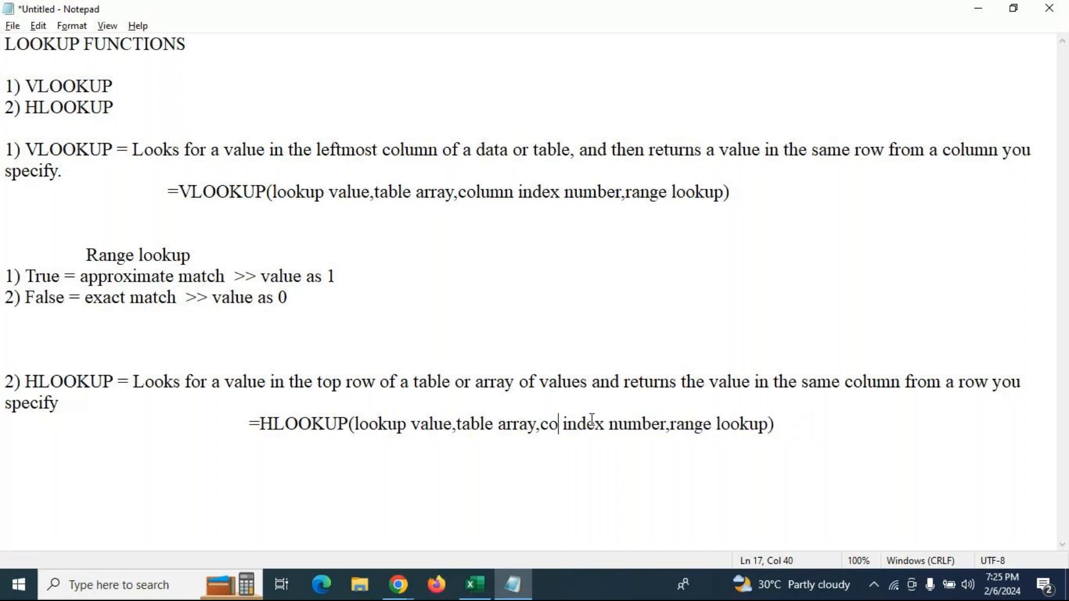
key("BackSpace")
key("BackSpace")
type("row")
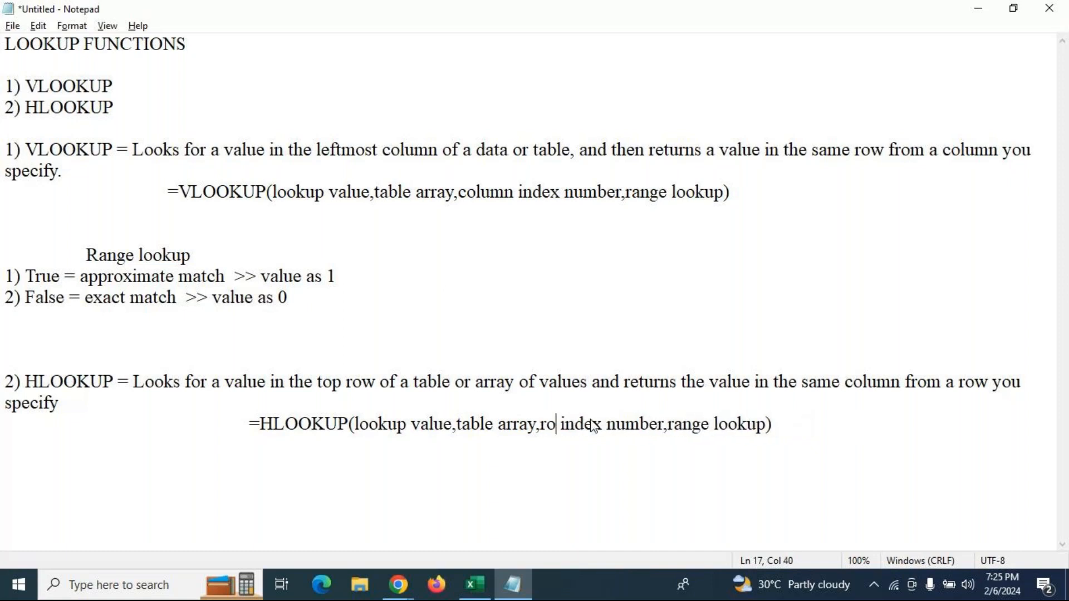
left_click(813, 429)
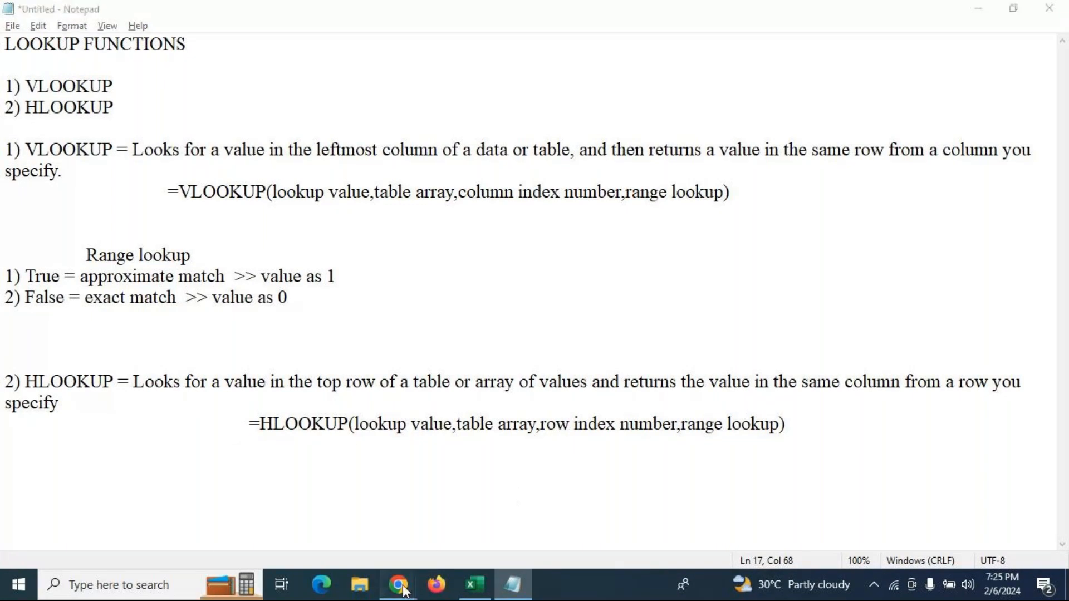
left_click(360, 546)
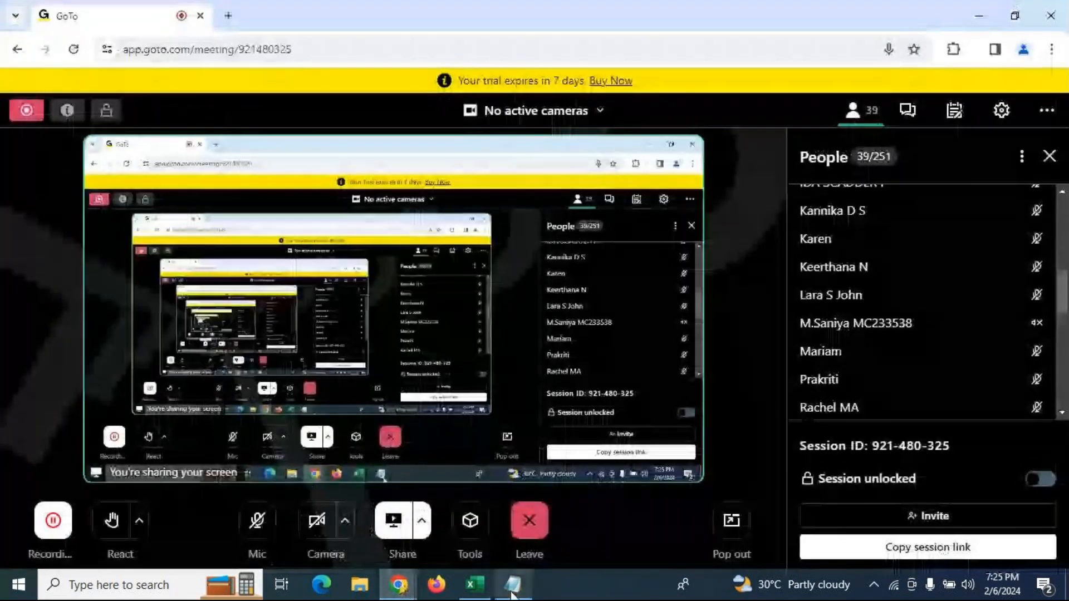
Bring the Notepad lookup notes back to the front from the taskbar.
left_click(513, 590)
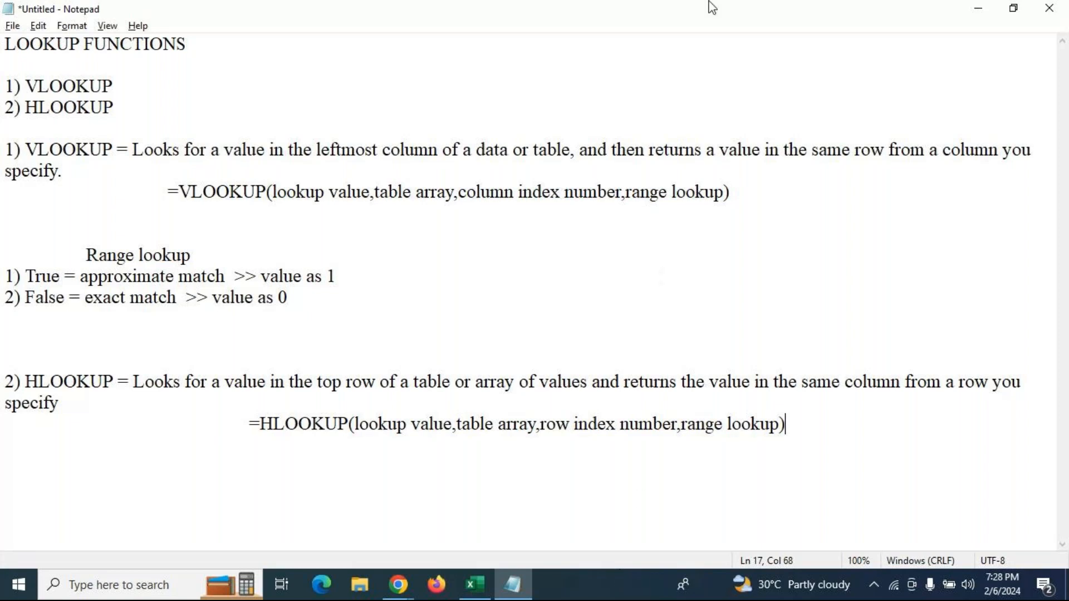
Back in Excel, discard the unfinished HLOOKUP in E7 and recommit E6's formula returning 15630.
left_click(398, 585)
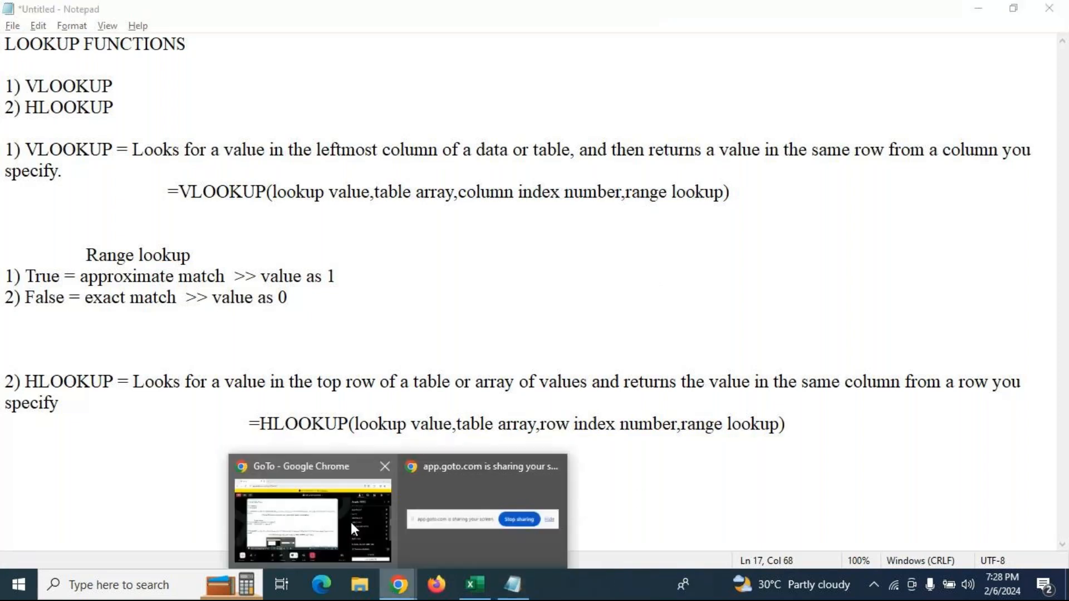
left_click(351, 522)
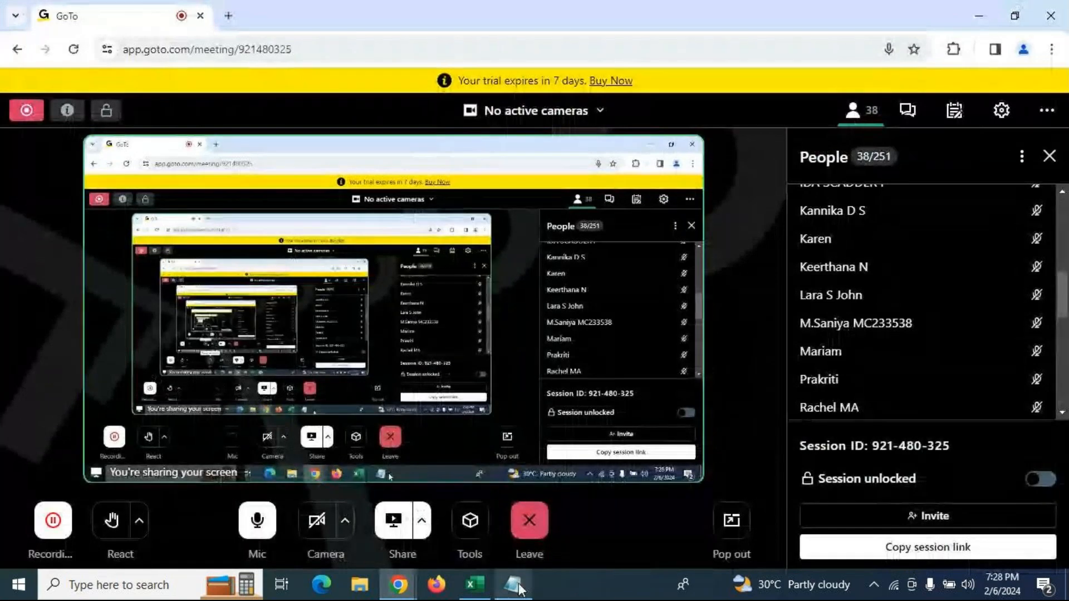
left_click(485, 590)
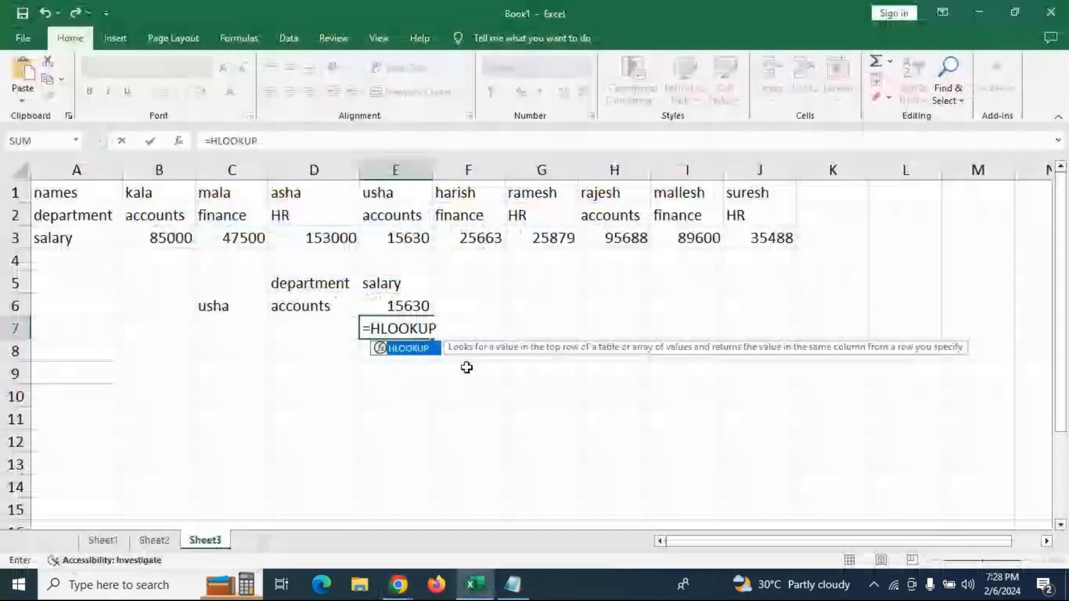
key("BackSpace")
key("BackSpace")
key("BackSpace")
key("BackSpace")
key("BackSpace")
key("BackSpace")
key("BackSpace")
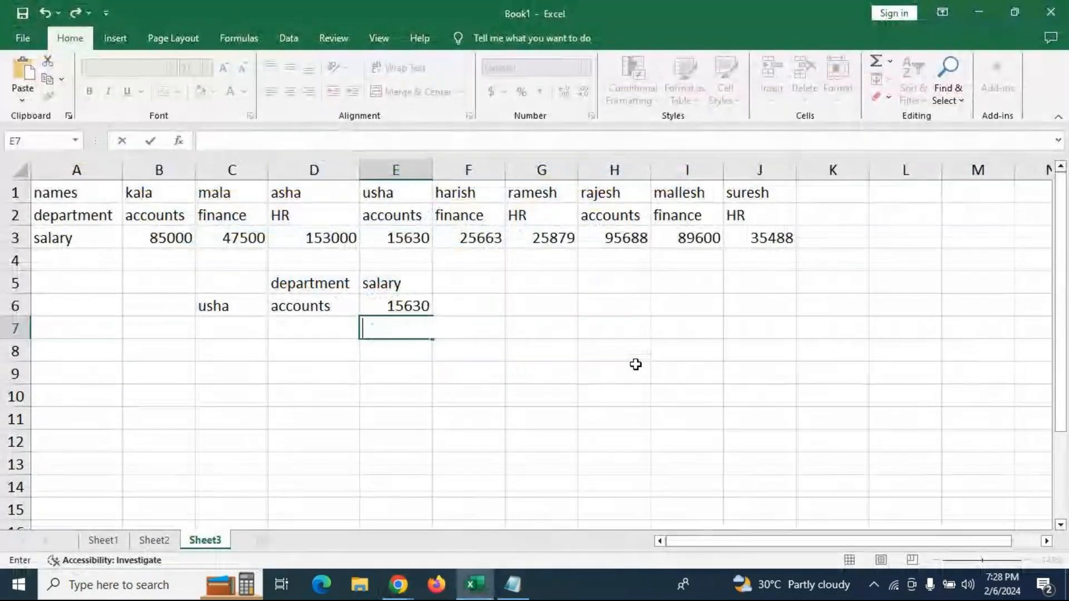
key("Escape")
key("Up")
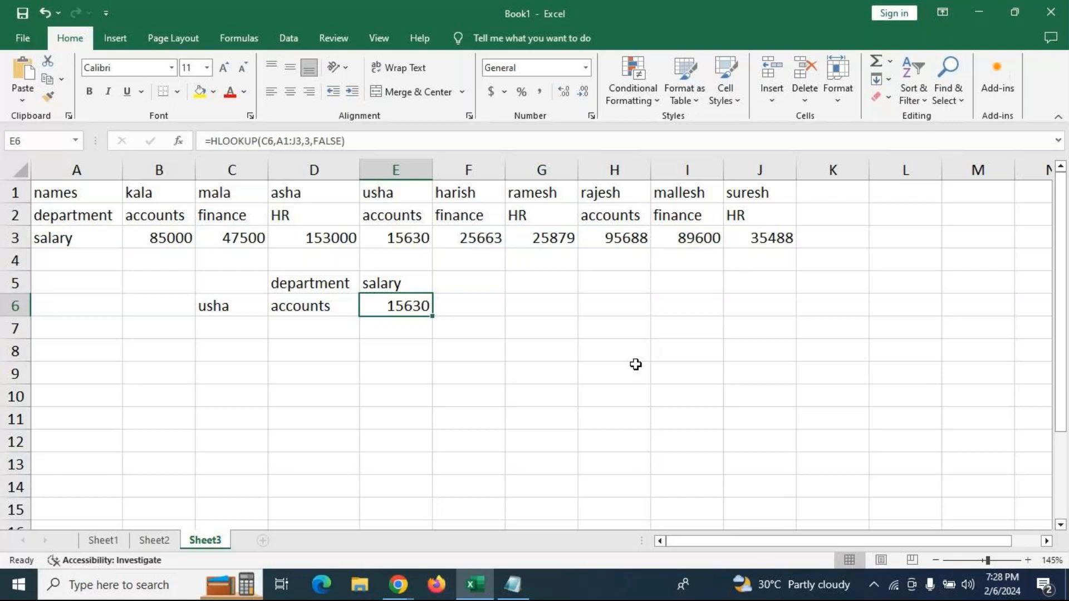
key("F2")
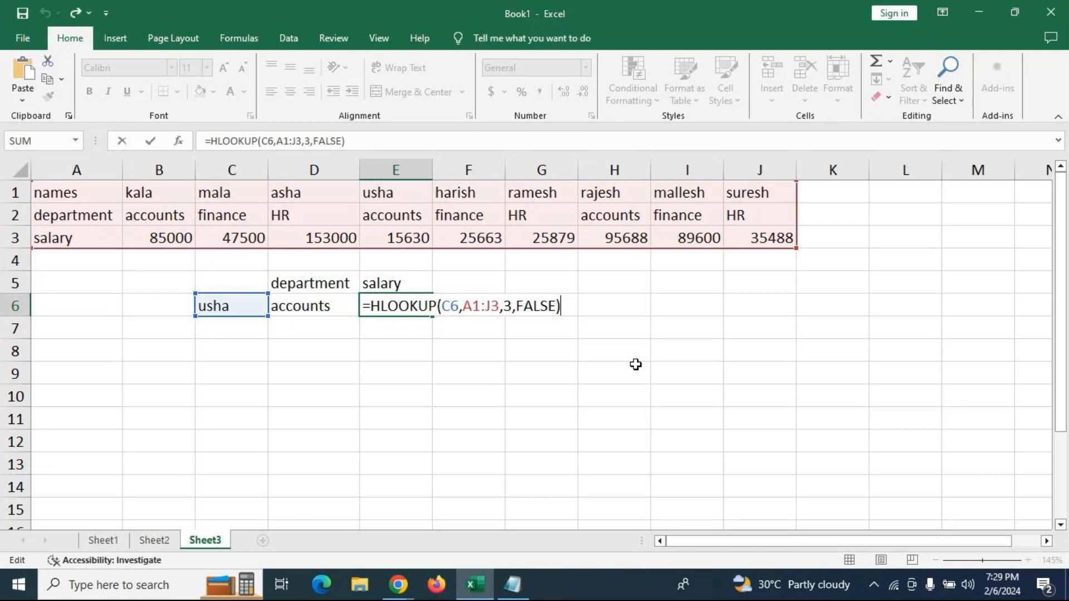
key("Return")
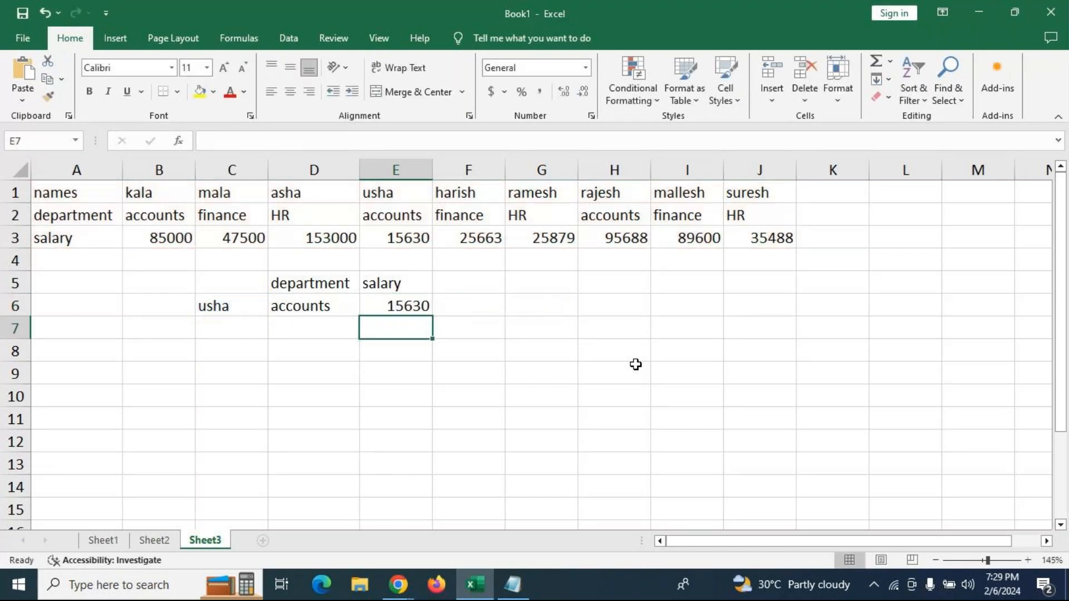
key("Down")
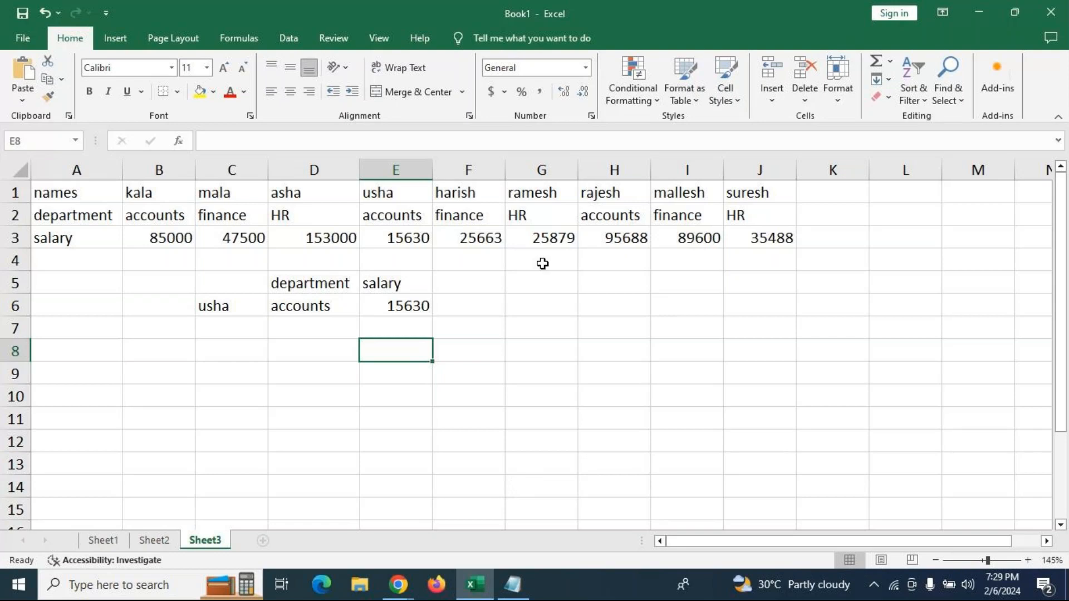
Connect to the NICT- ACT - 2G Wi-Fi network and edit the remote sign-in username's domain.
left_click(893, 586)
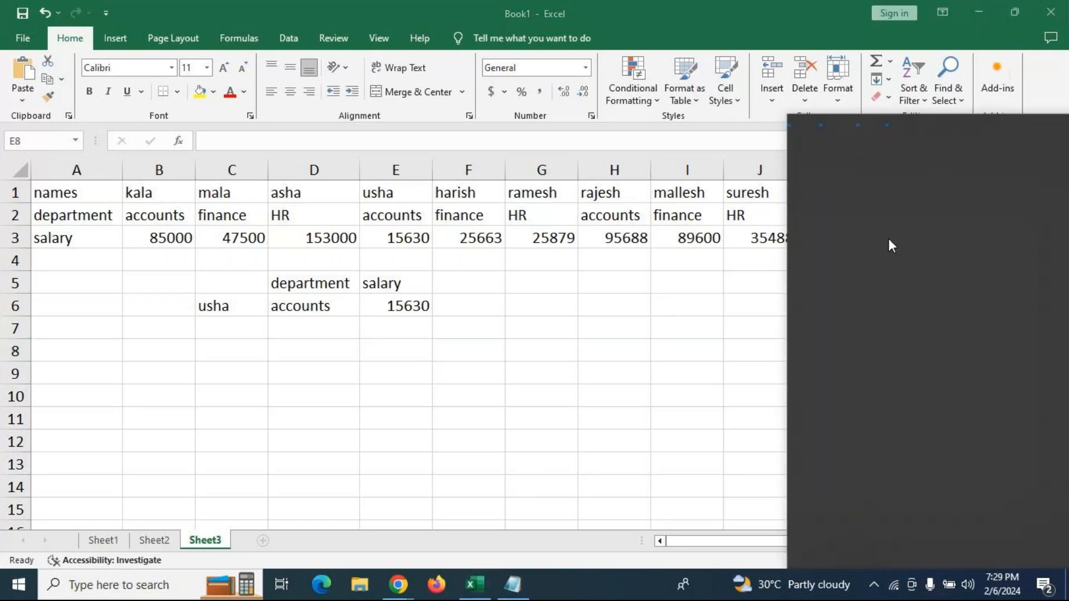
left_click(896, 248)
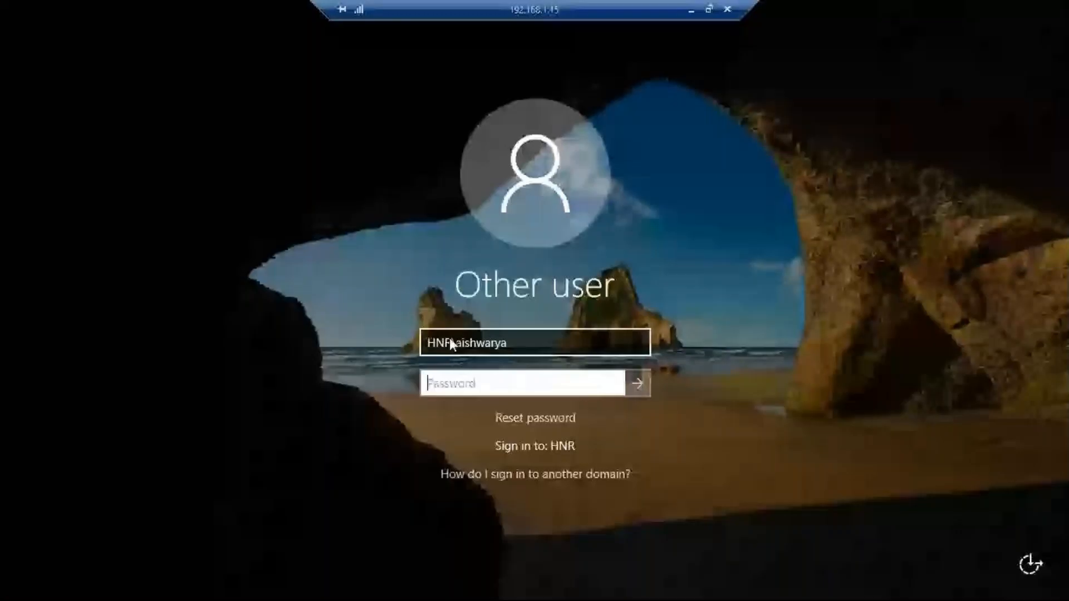
left_click(451, 342)
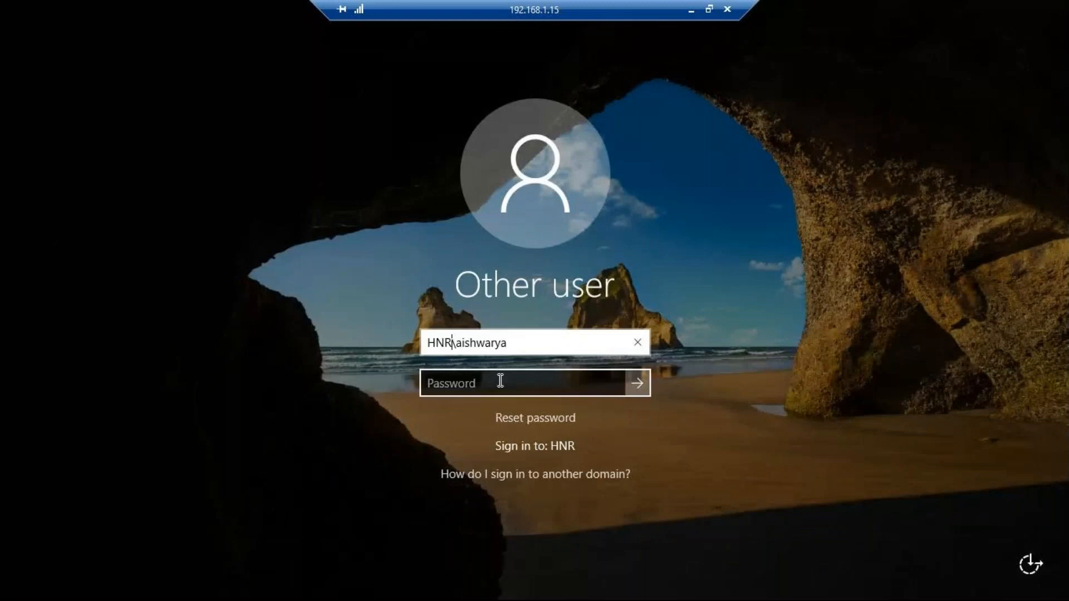
Sign in to the remote computer with the corrected domain and open the notes folder.
type("0")
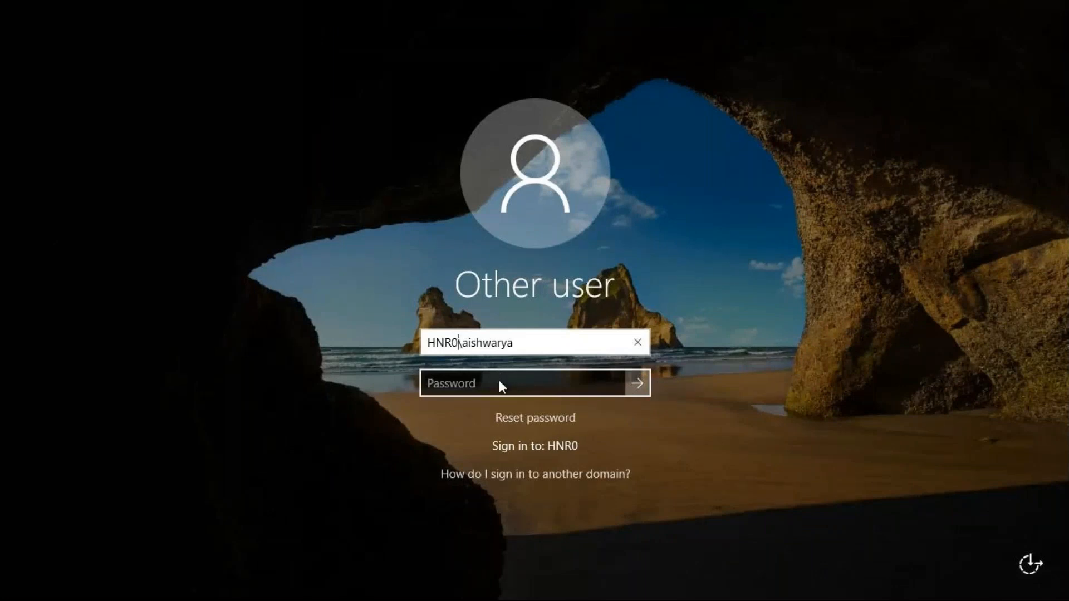
key("Return")
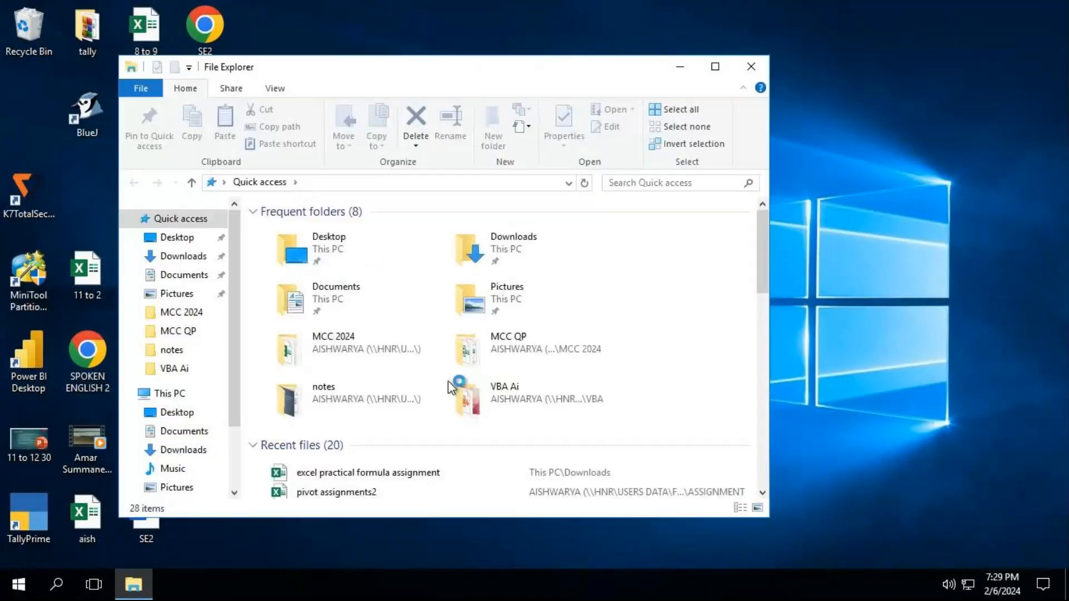
left_click(363, 388)
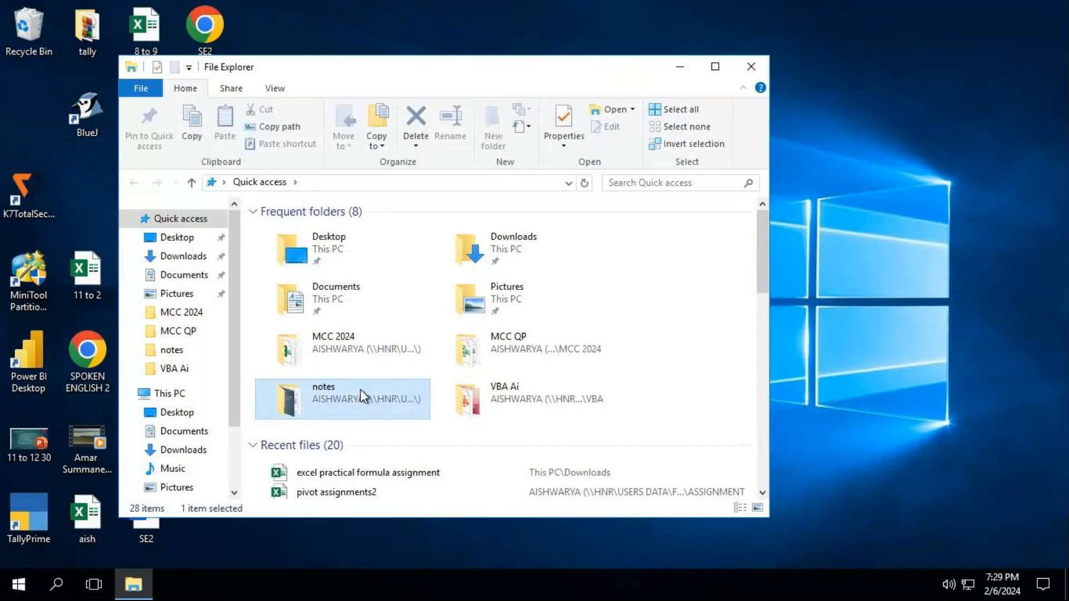
double_click(360, 389)
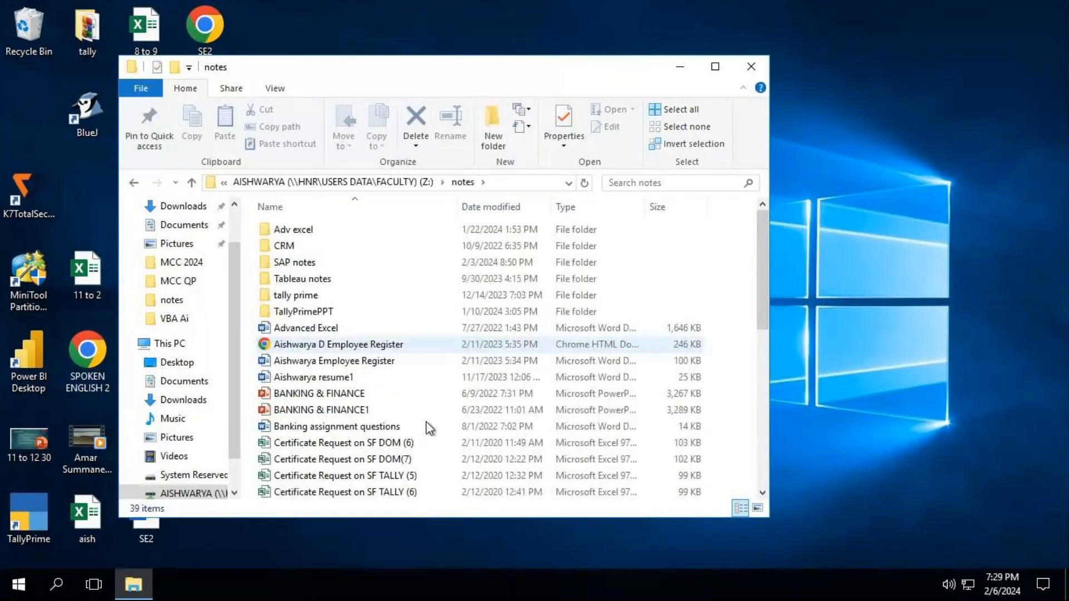
Open the Adv excel folder and then the nested vlookup workbook.
scroll(418, 429, "down", 1)
scroll(418, 429, "up", 1)
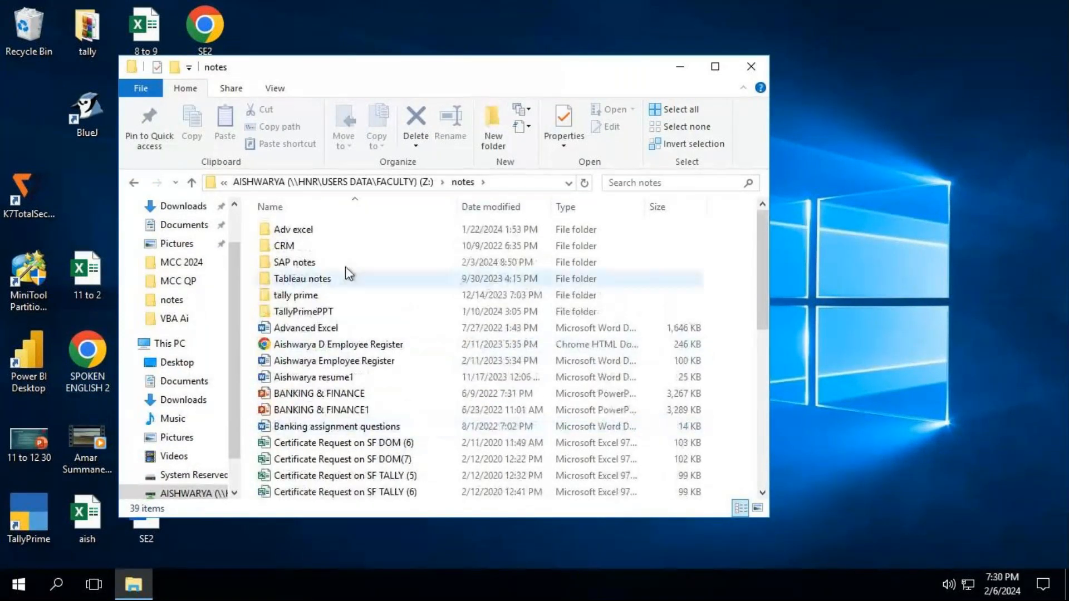
double_click(335, 235)
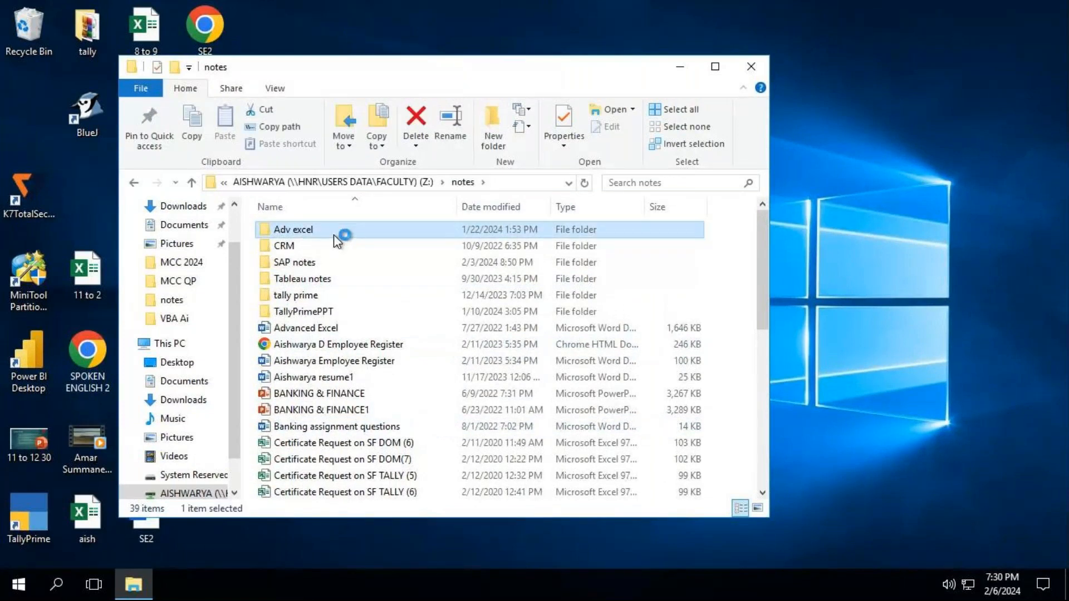
scroll(361, 353, "down", 4)
scroll(365, 357, "down", 4)
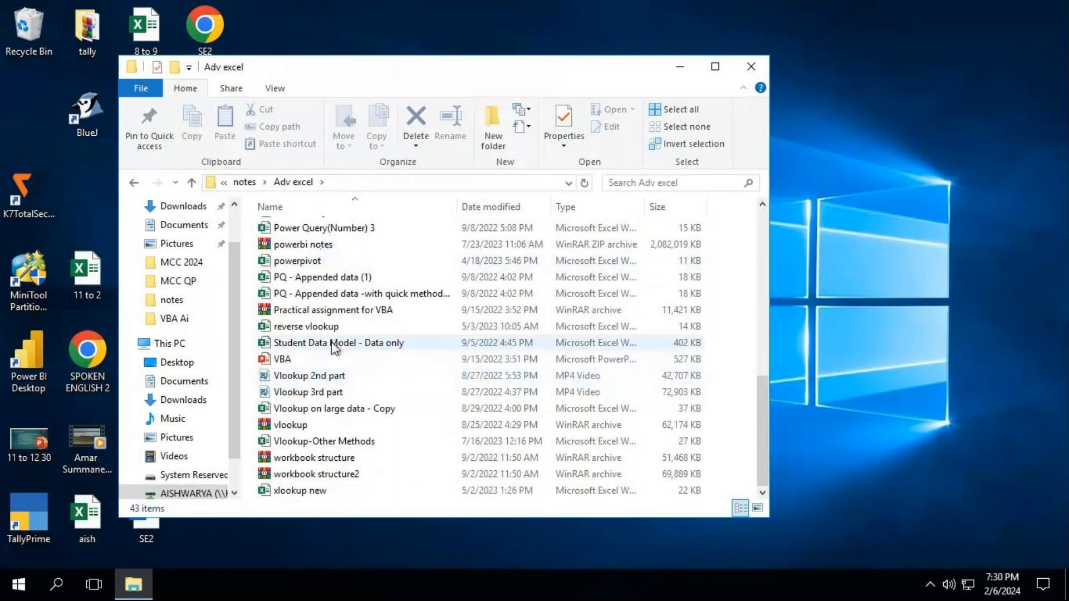
scroll(334, 346, "up", 2)
double_click(333, 290)
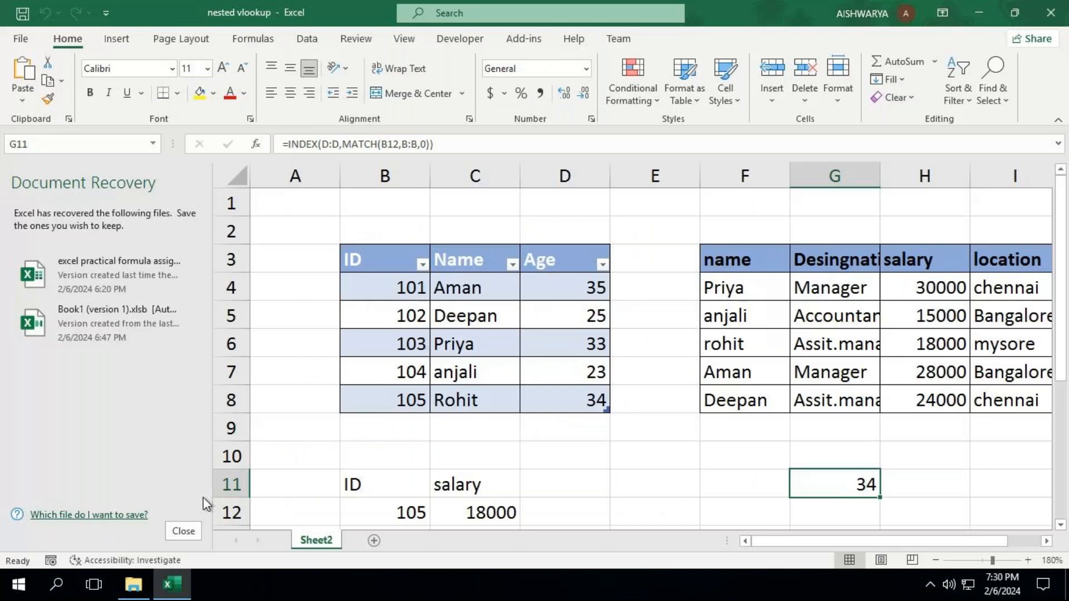
Dismiss the Document Recovery list and minimize the remote desktop session.
left_click(183, 531)
left_click(393, 242)
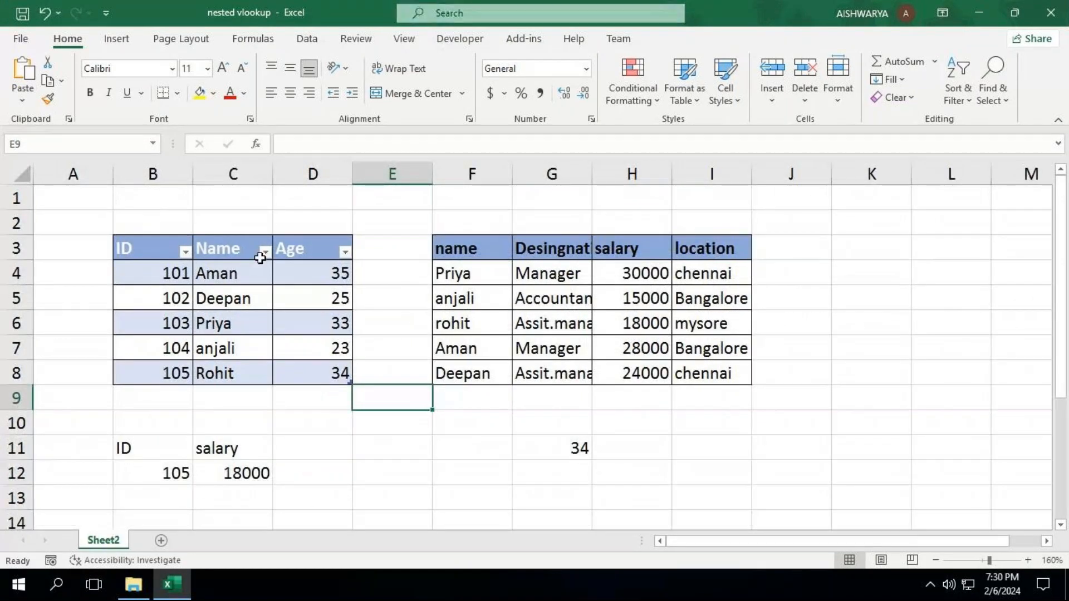
mouse_move(624, 1)
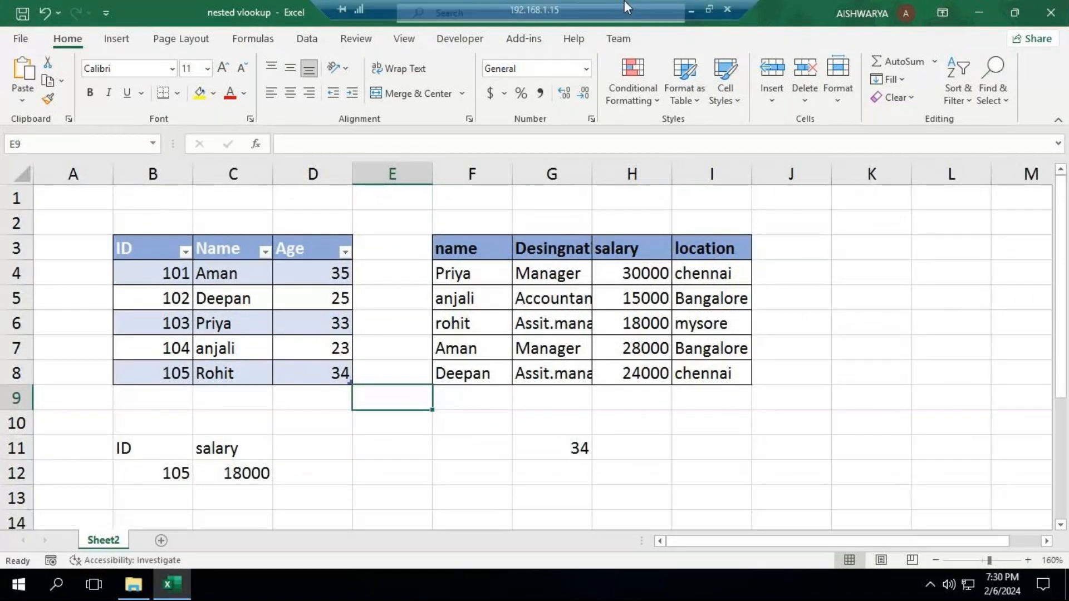
left_click(690, 10)
Check the GoTo meeting, return to the remote session, and autofit column G.
mouse_move(398, 585)
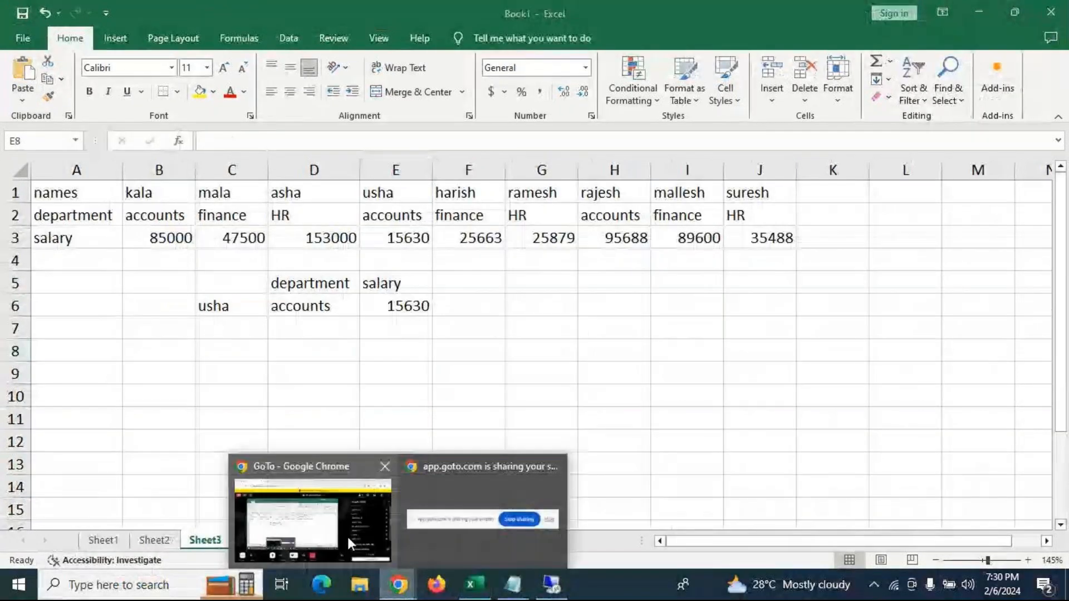
left_click(346, 535)
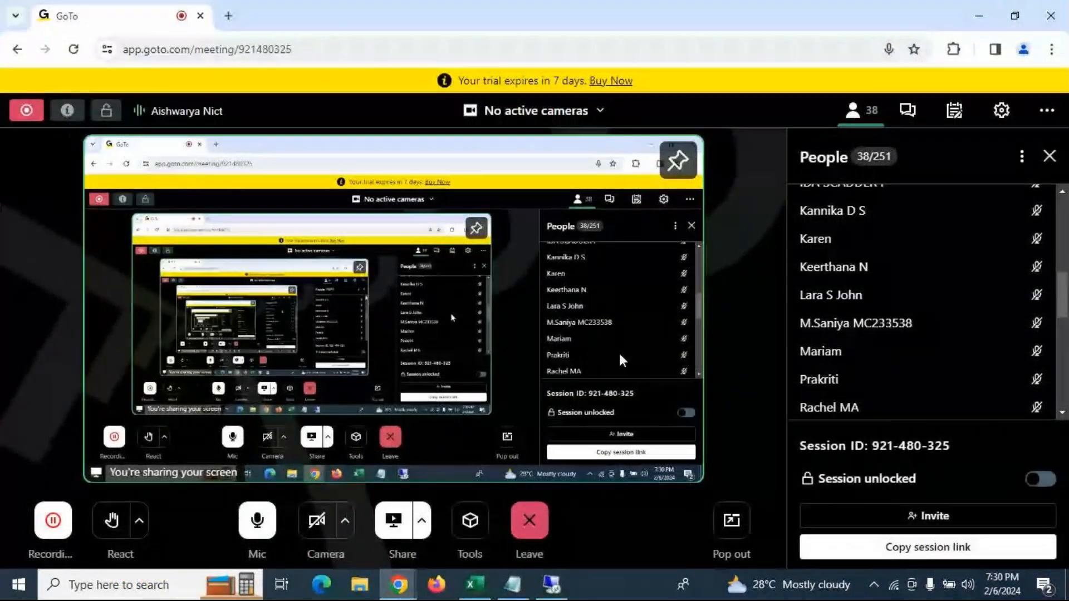
mouse_move(551, 584)
left_click(554, 521)
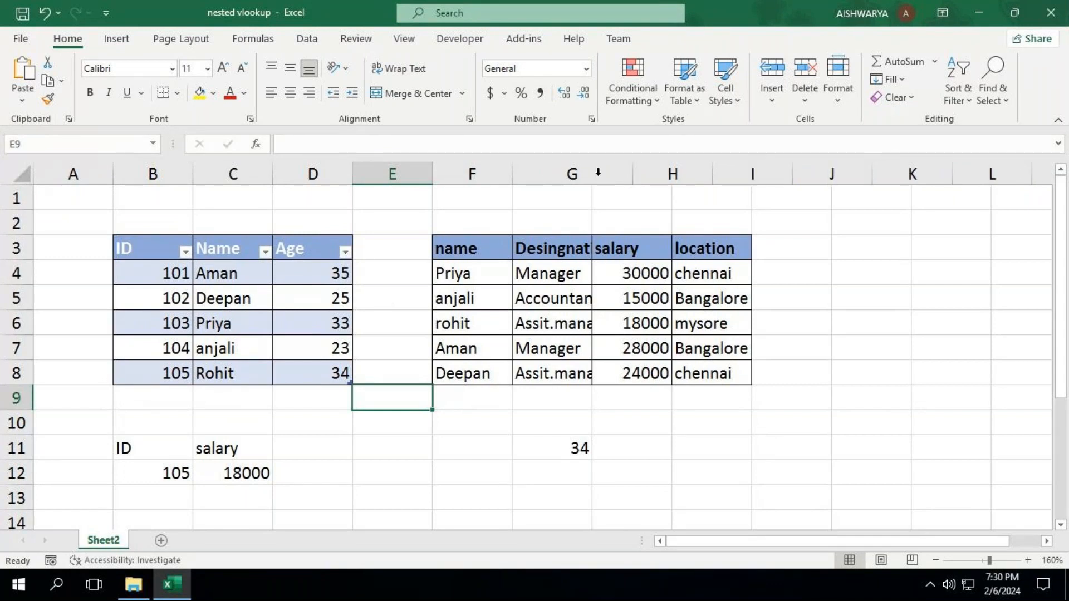
double_click(592, 175)
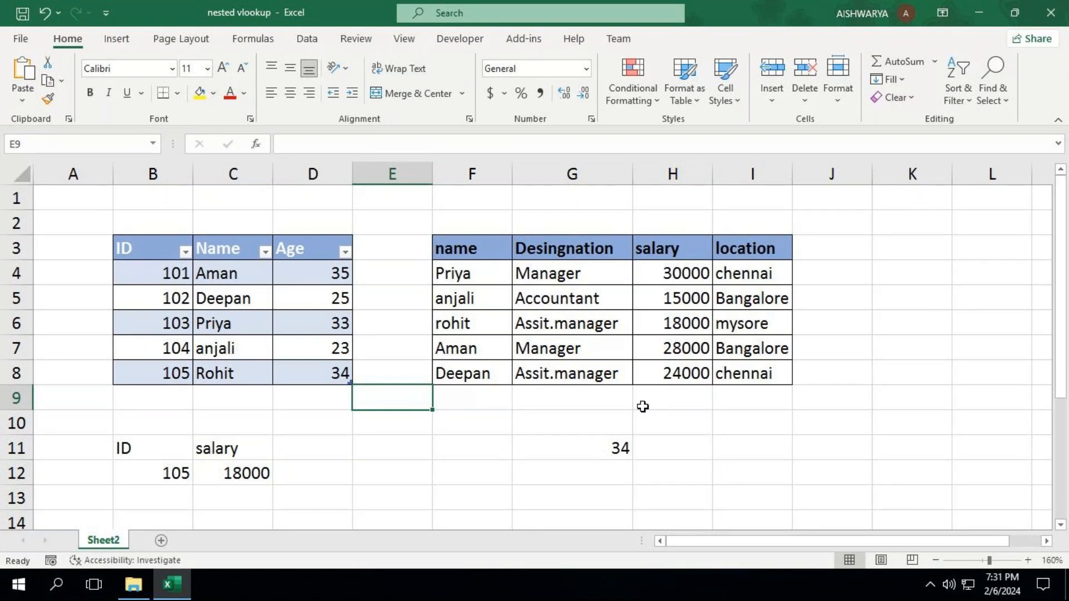
left_click(167, 452)
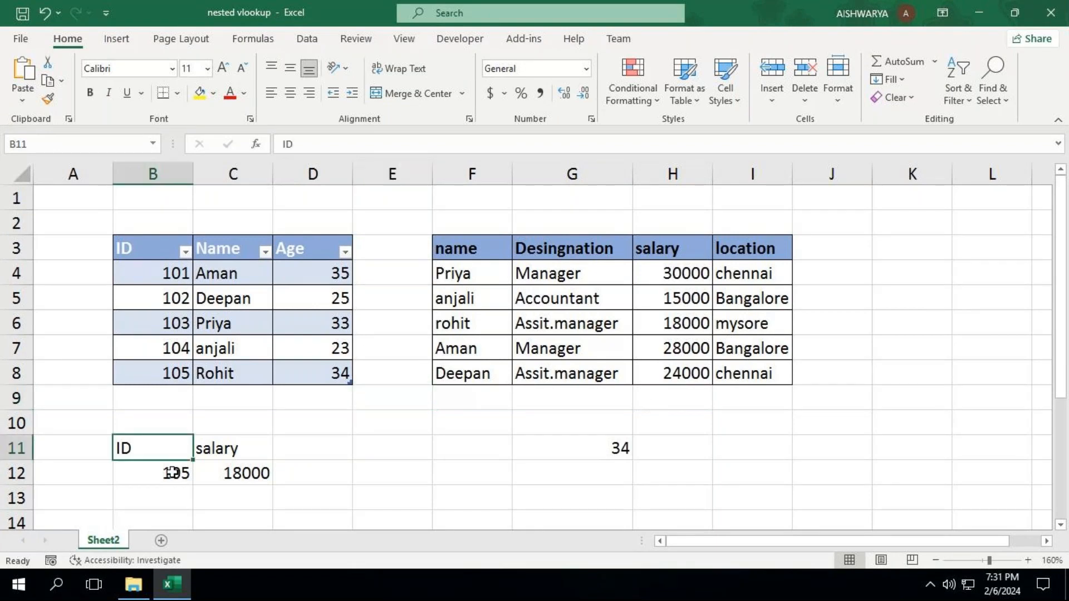
left_click(155, 488)
left_click(155, 476)
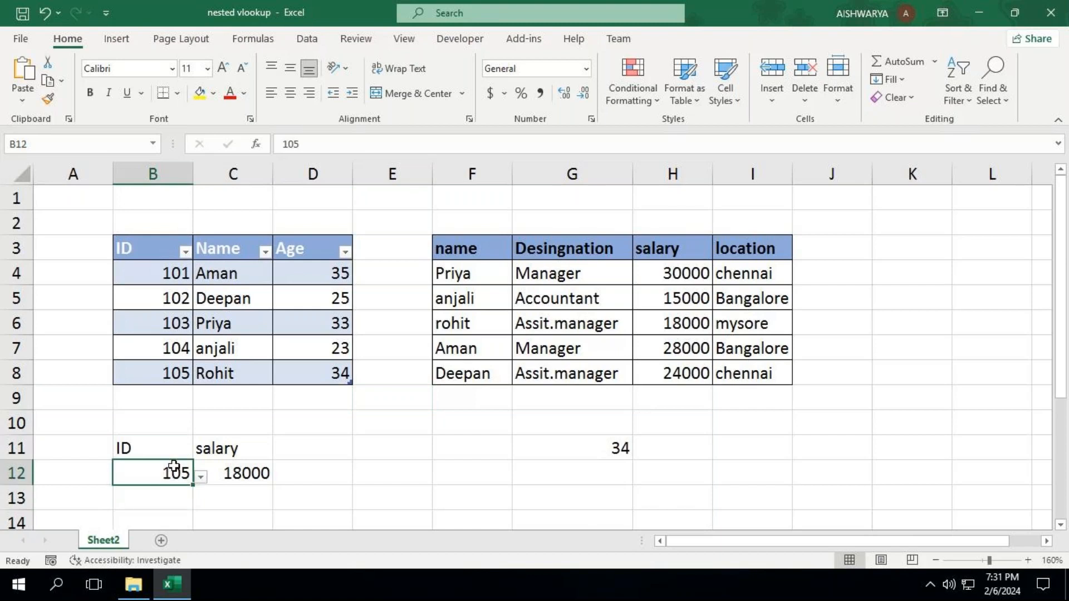
left_click(220, 473)
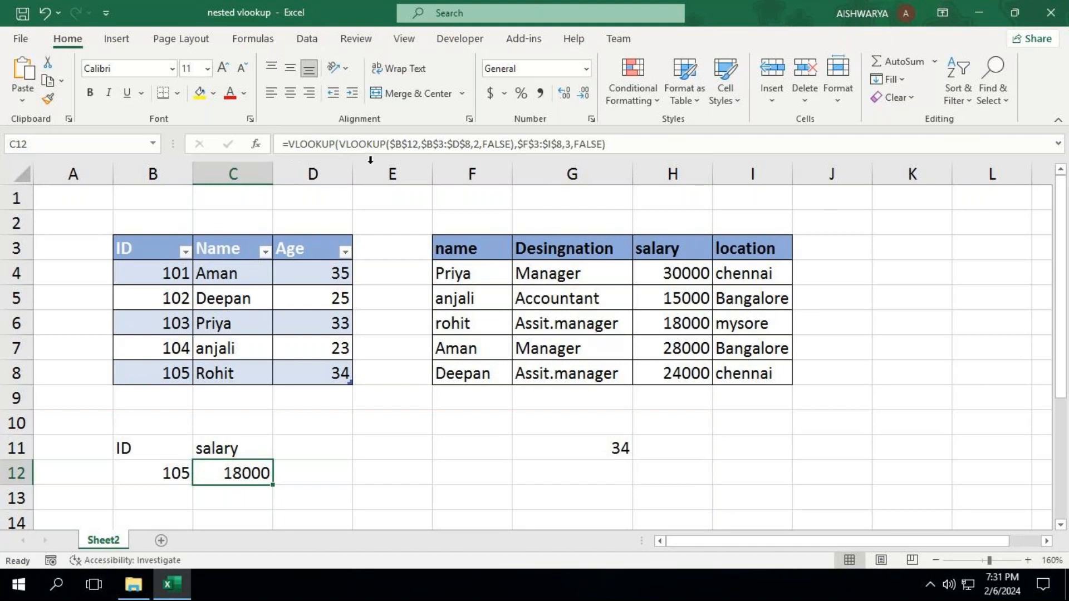
left_click(603, 145)
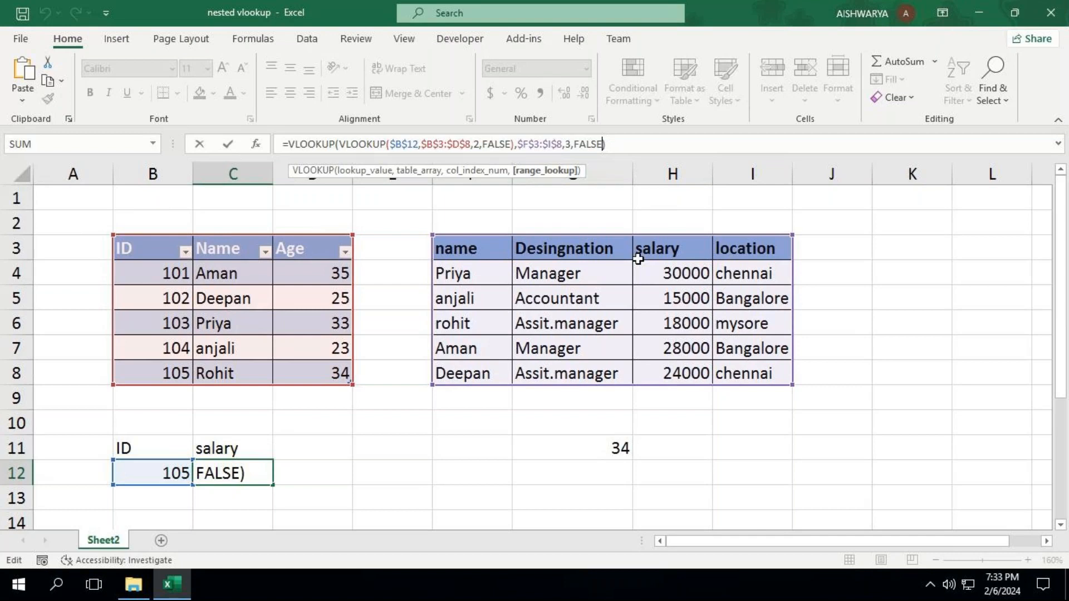
key("Return")
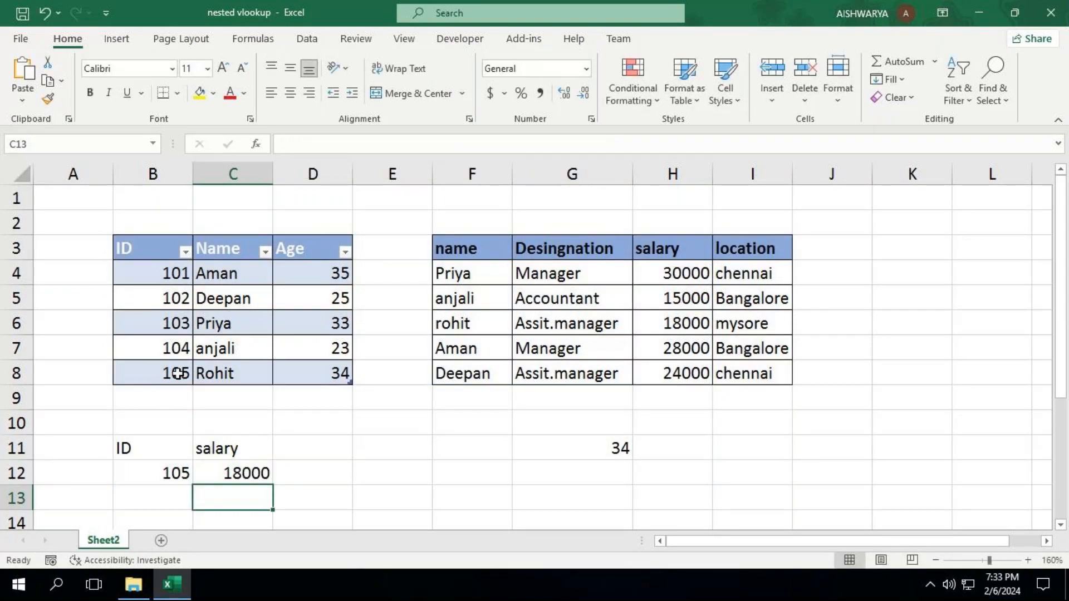
left_click(210, 374)
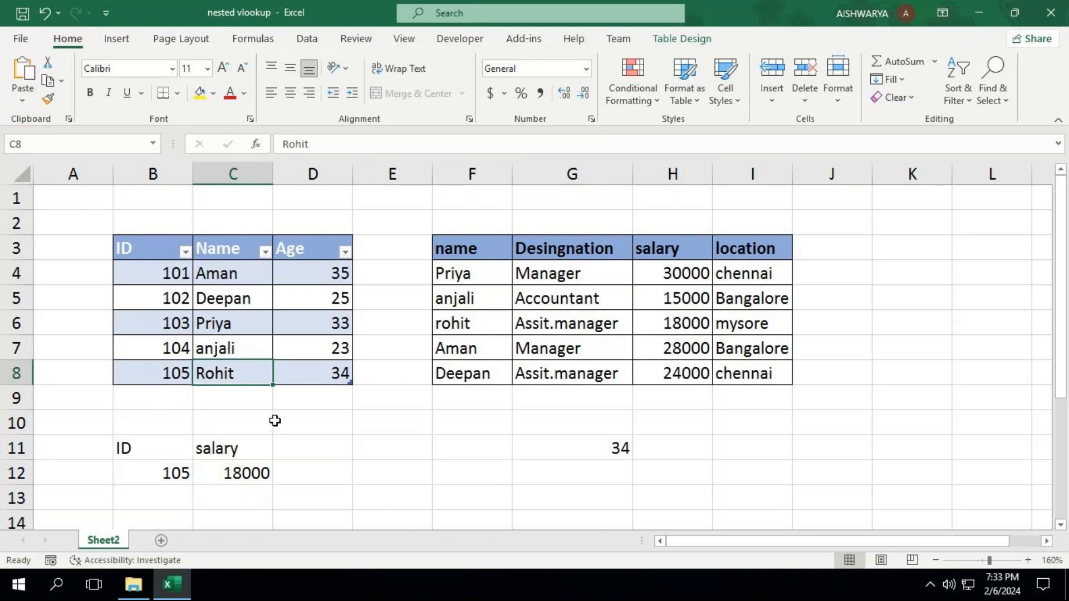
left_click(483, 324)
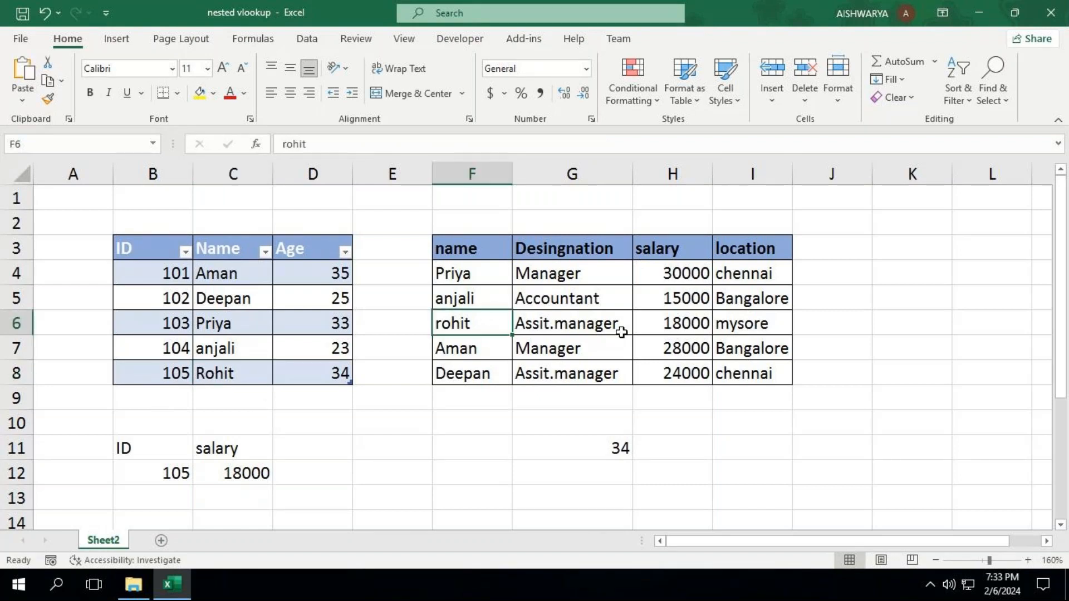
left_click(668, 330)
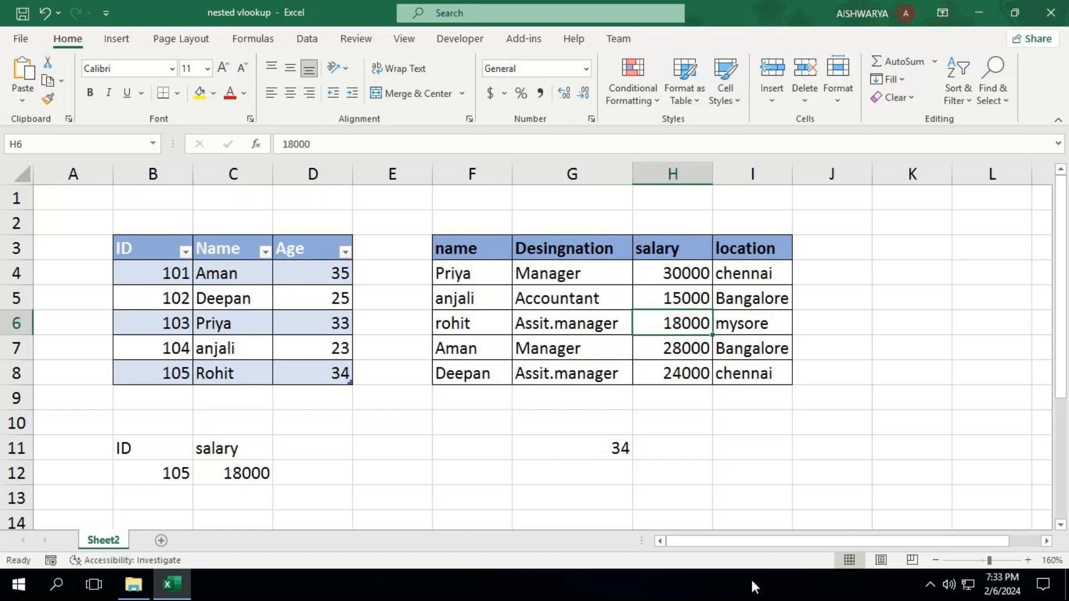
left_click(236, 471)
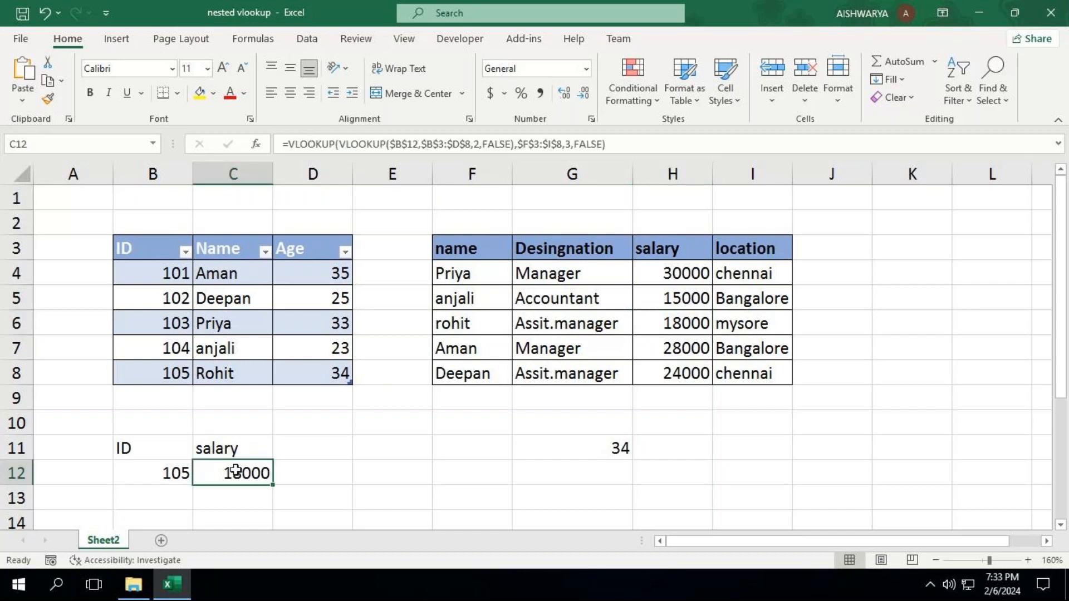
Clear C12 and start retyping it as =VLOOKUP(VLOOKUP(B12,.
key("Delete")
type("=vl")
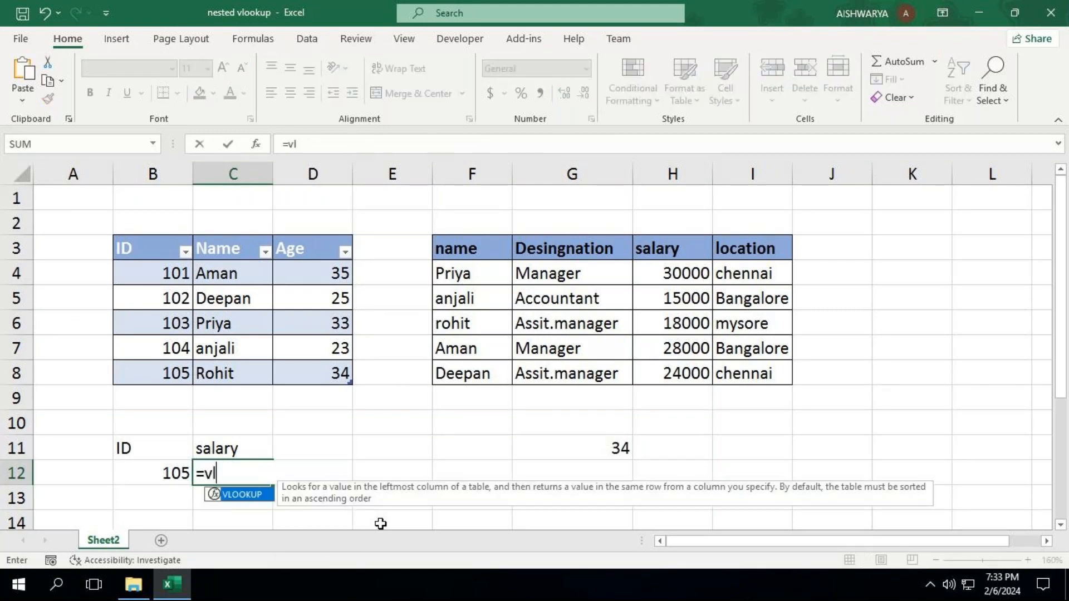
key("Tab")
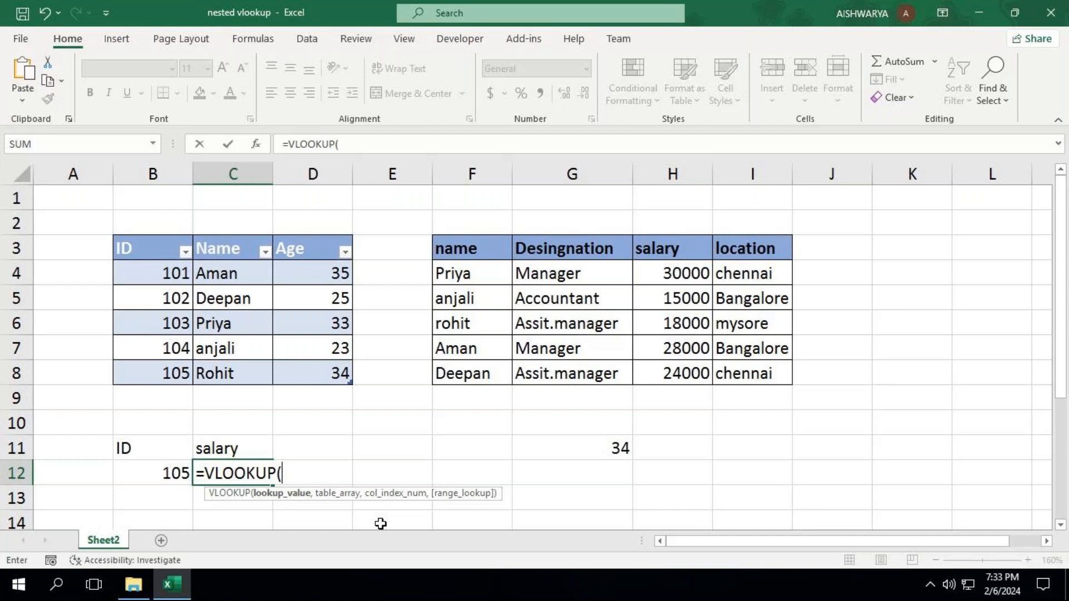
type("vl")
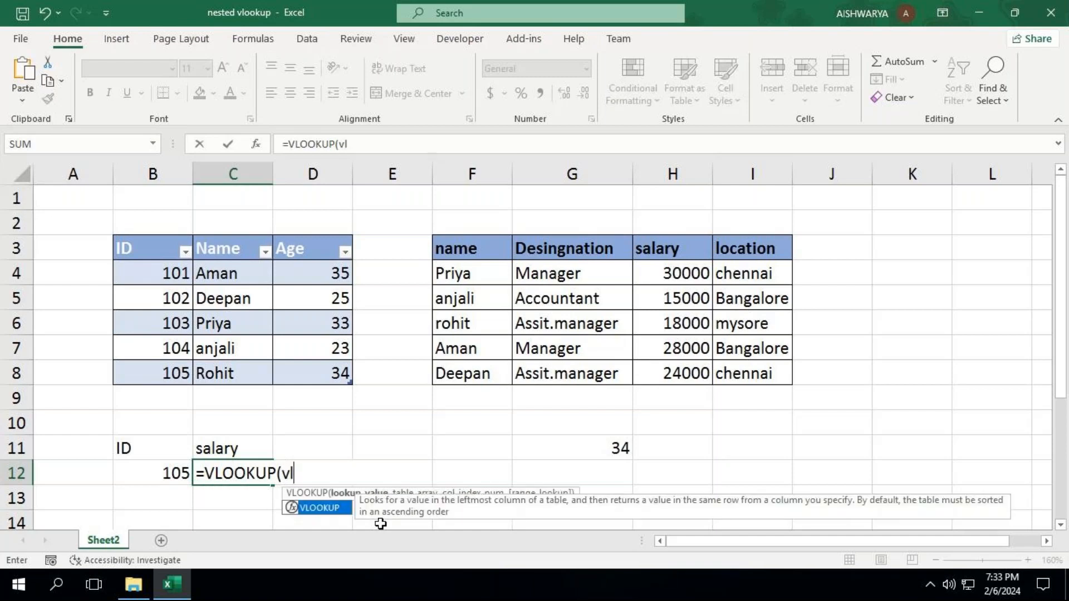
key("Tab")
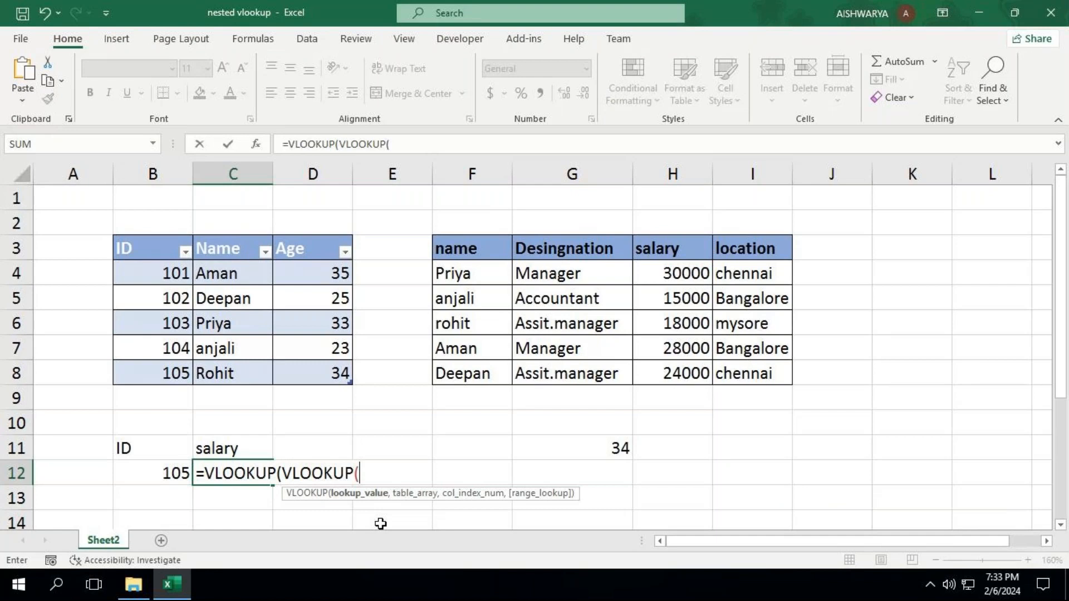
key("Left")
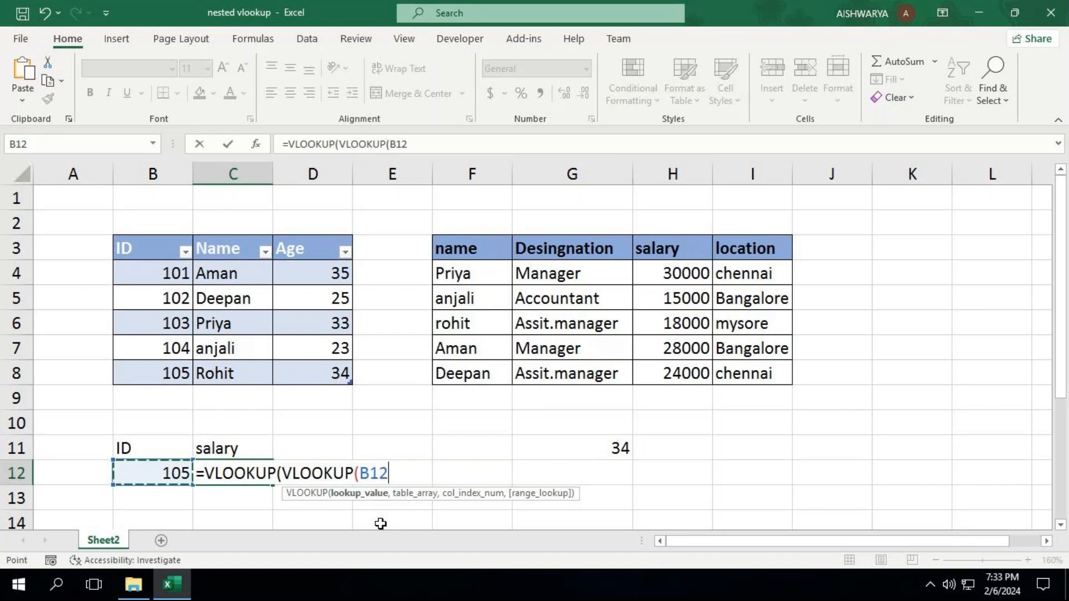
type(",")
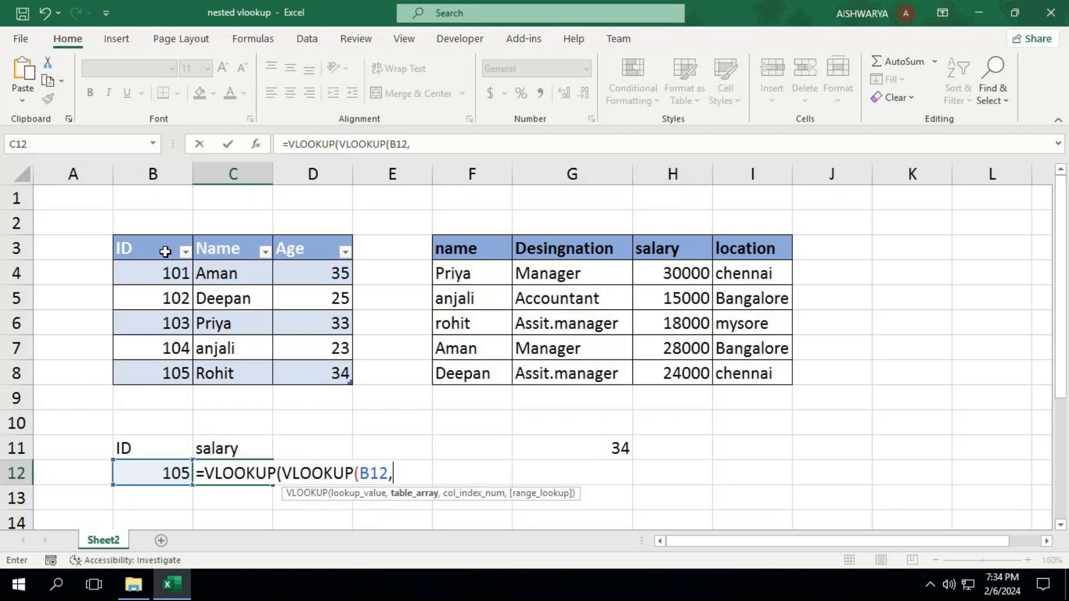
Complete the inner lookup with Table1[#All], column 3 and FALSE, closing its bracket.
left_click_drag(166, 252, 289, 316)
left_click_drag(119, 248, 328, 373)
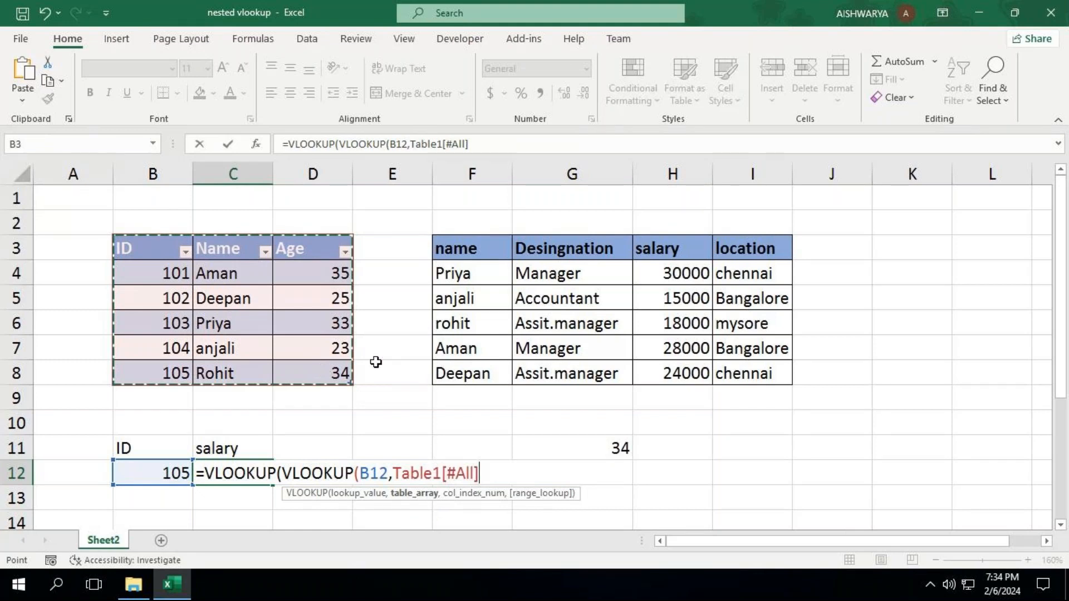
type(",")
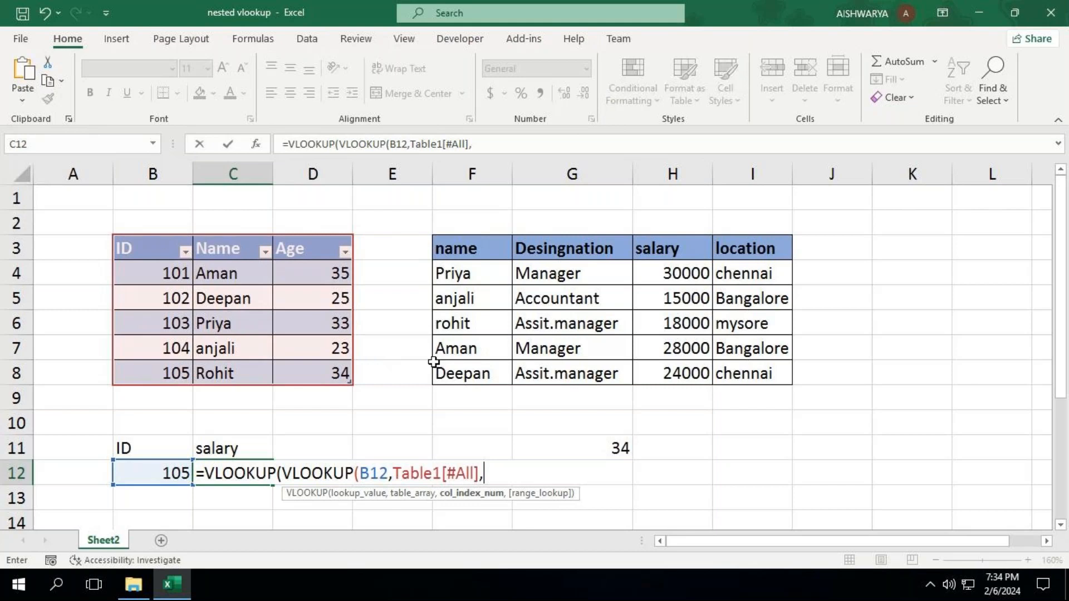
type("3,")
key("Down")
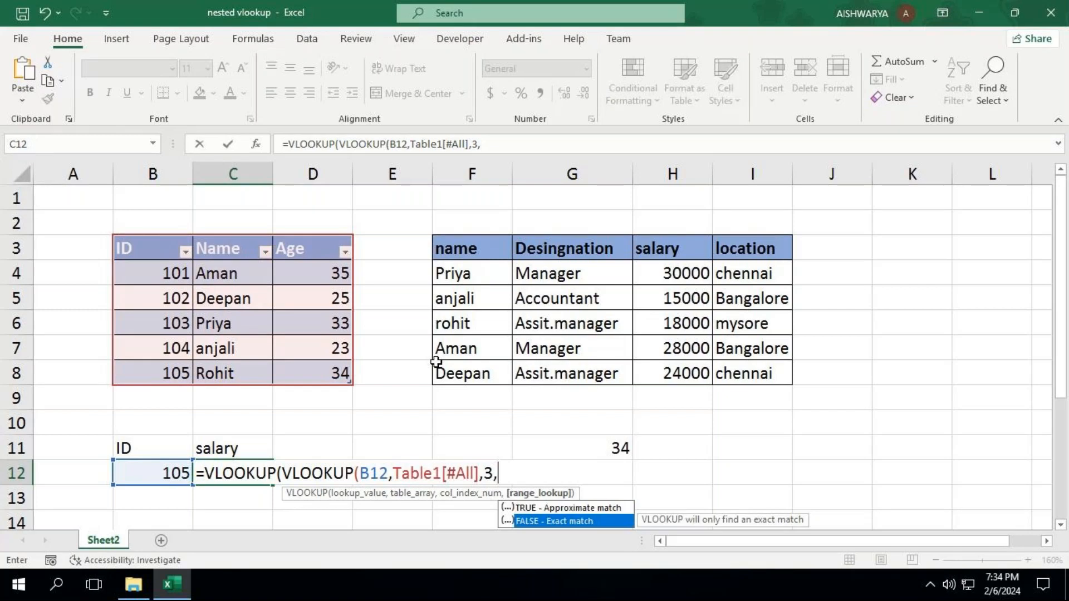
key("Tab")
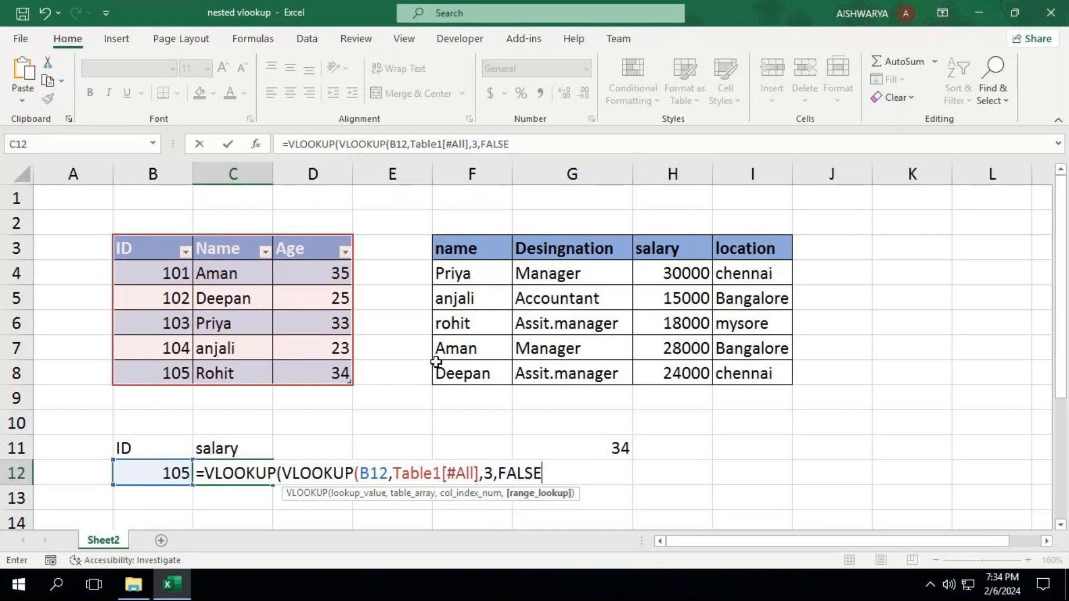
type(")")
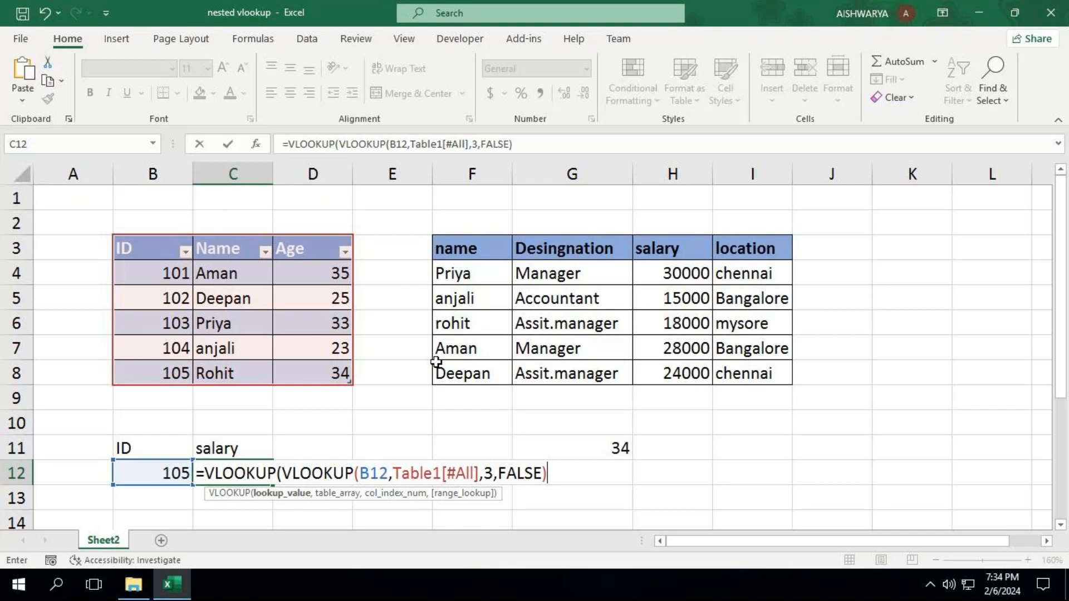
Complete C12's outer VLOOKUP with range F3:I8, column 3 and FALSE, then commit it.
type(",")
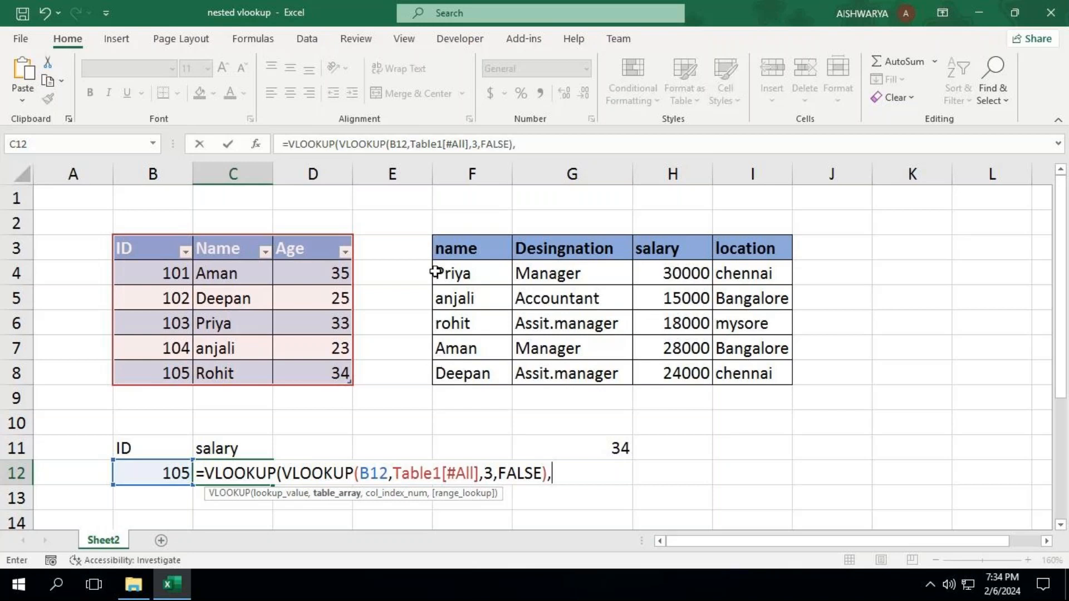
left_click_drag(461, 244, 758, 372)
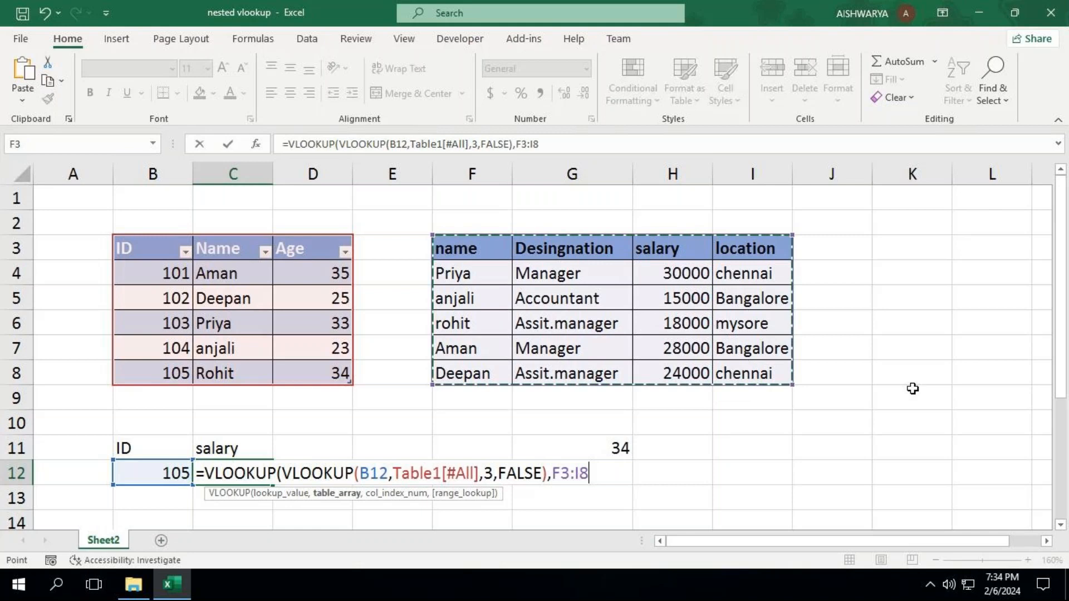
type(",")
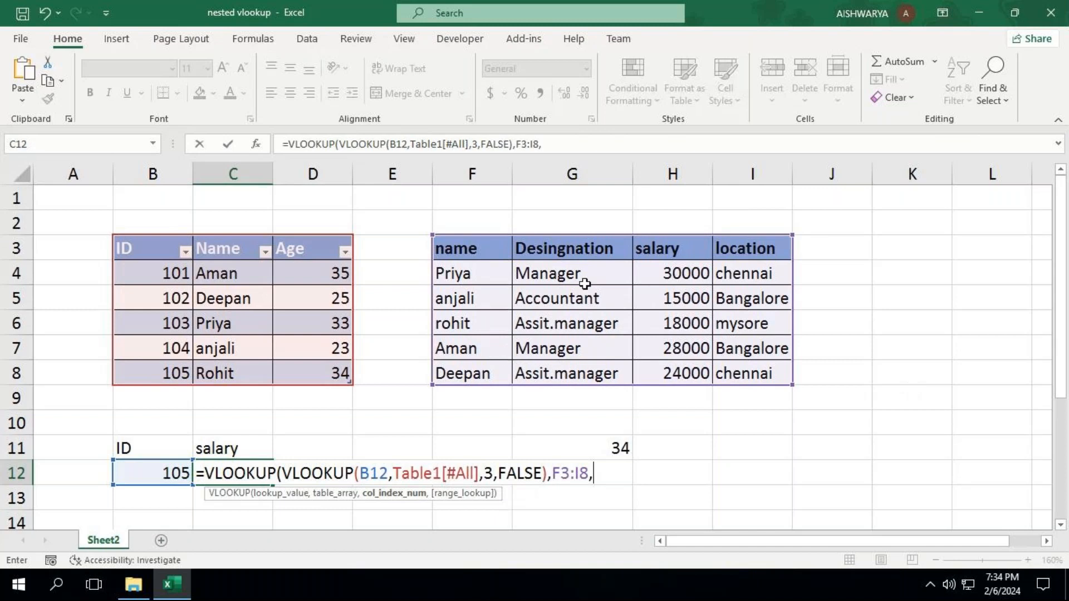
type("3,")
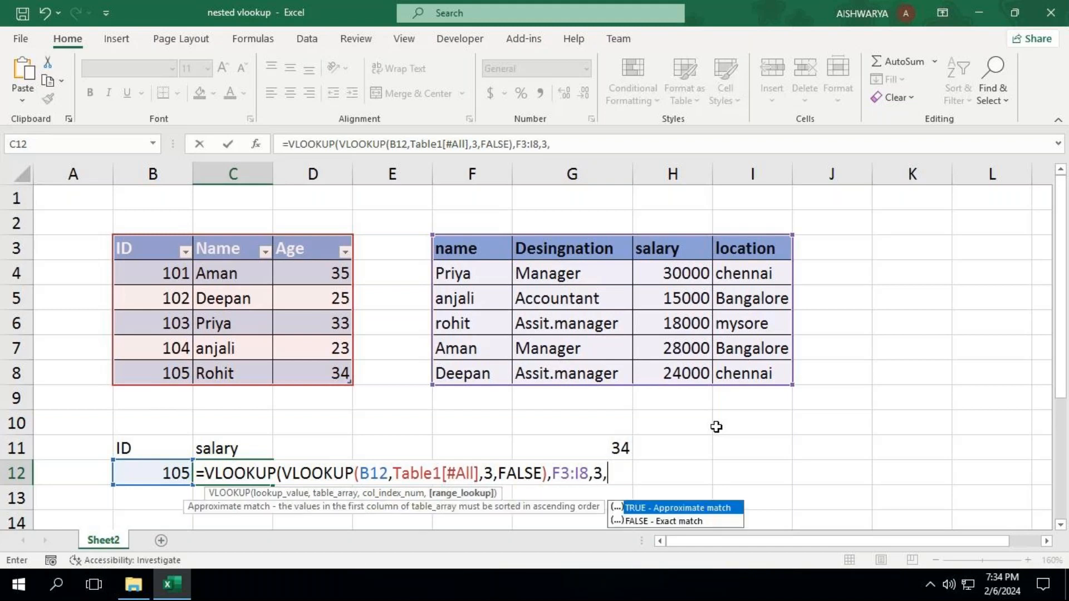
key("Down")
key("Tab")
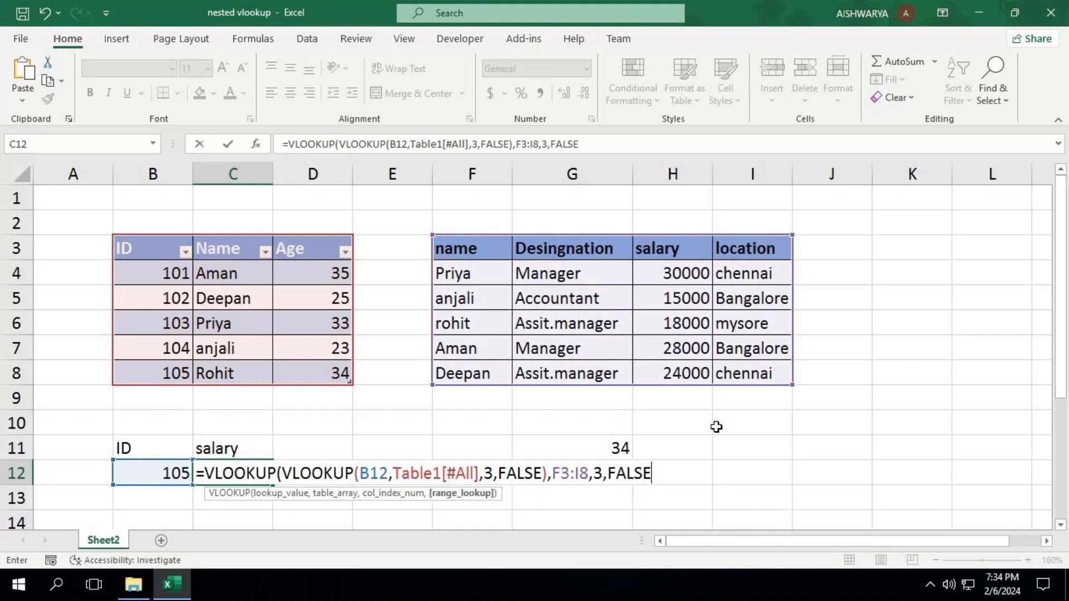
type(")")
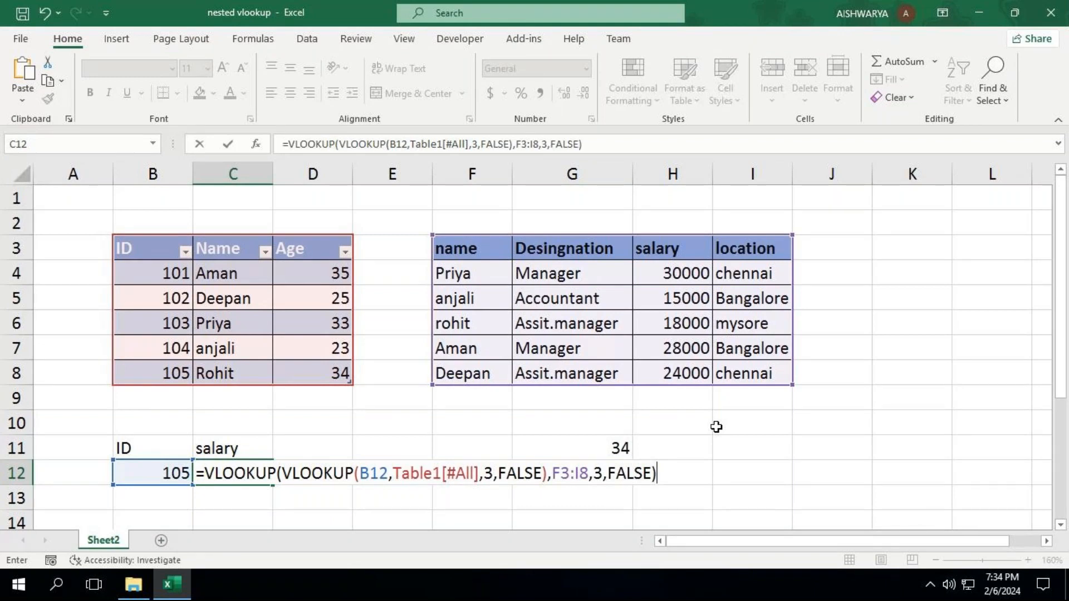
key("Return")
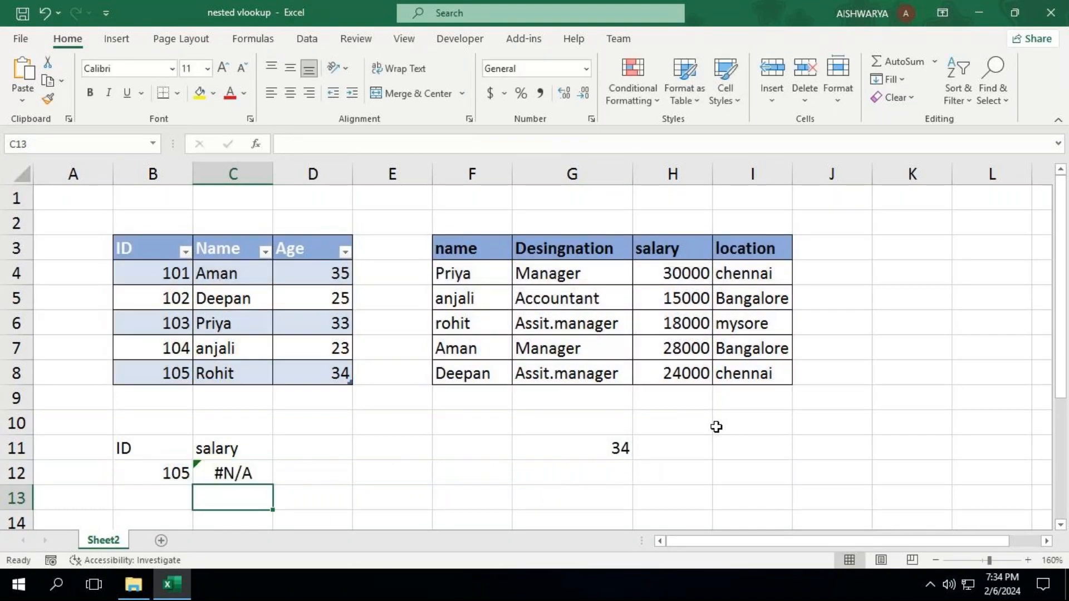
key("Up")
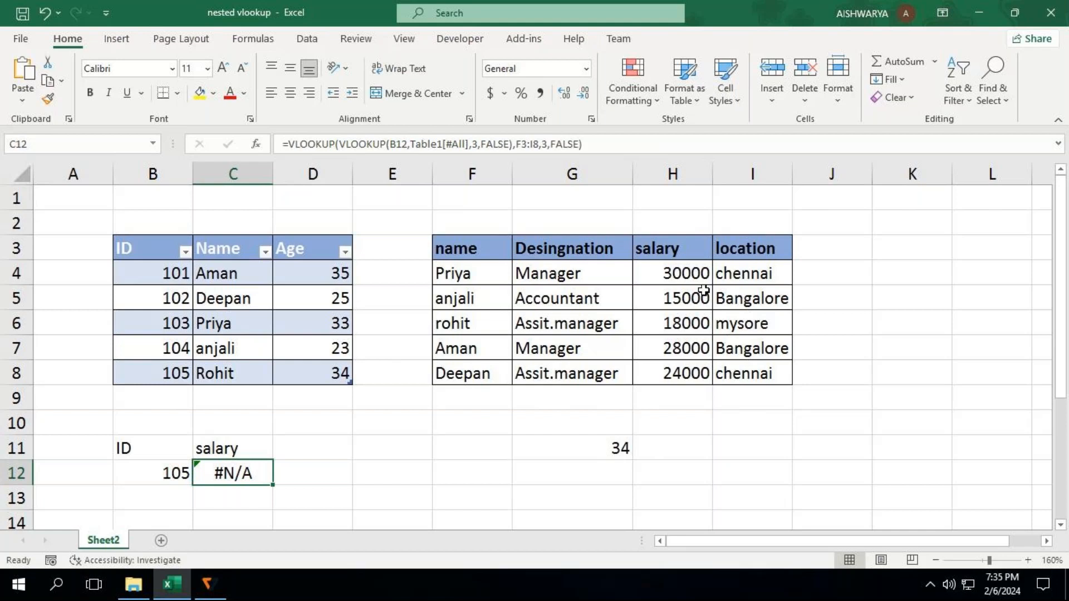
Edit C12's formula, trim part of the Table1[#All] reference, then undo to restore it.
key("F2")
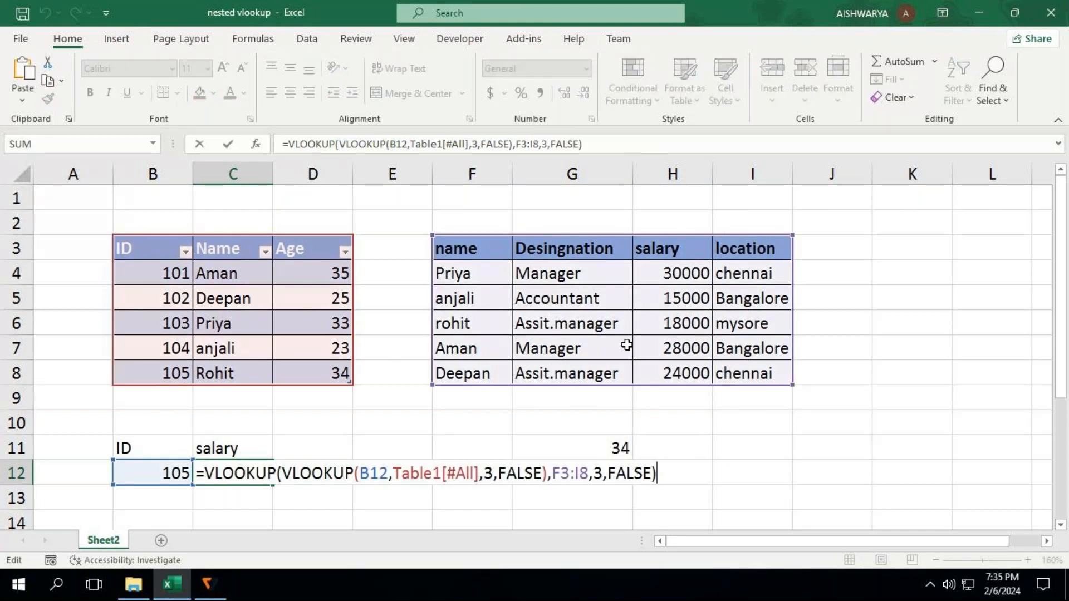
left_click(482, 472)
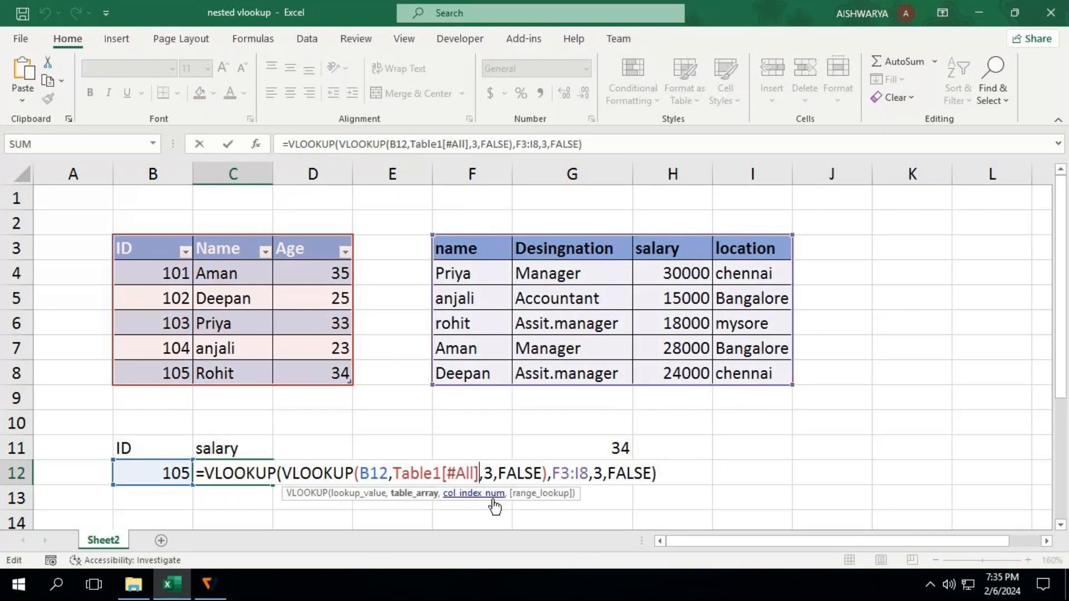
key("BackSpace")
key("BackSpace")
key("BackSpace")
key("BackSpace")
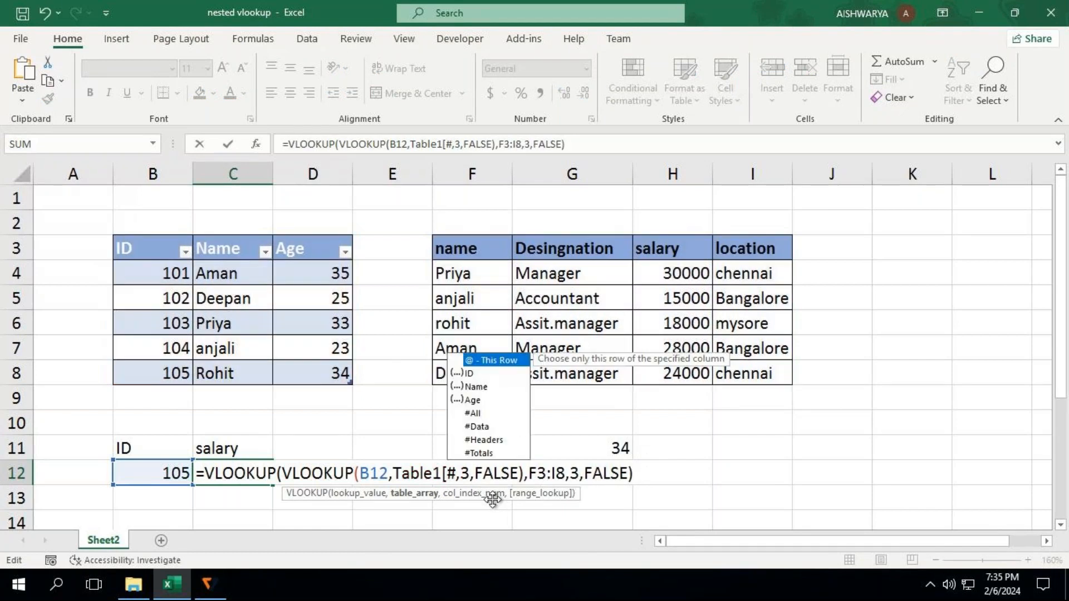
key("BackSpace")
key("BackSpace")
key("BackSpace")
key("BackSpace")
key("BackSpace")
key("BackSpace")
key("BackSpace")
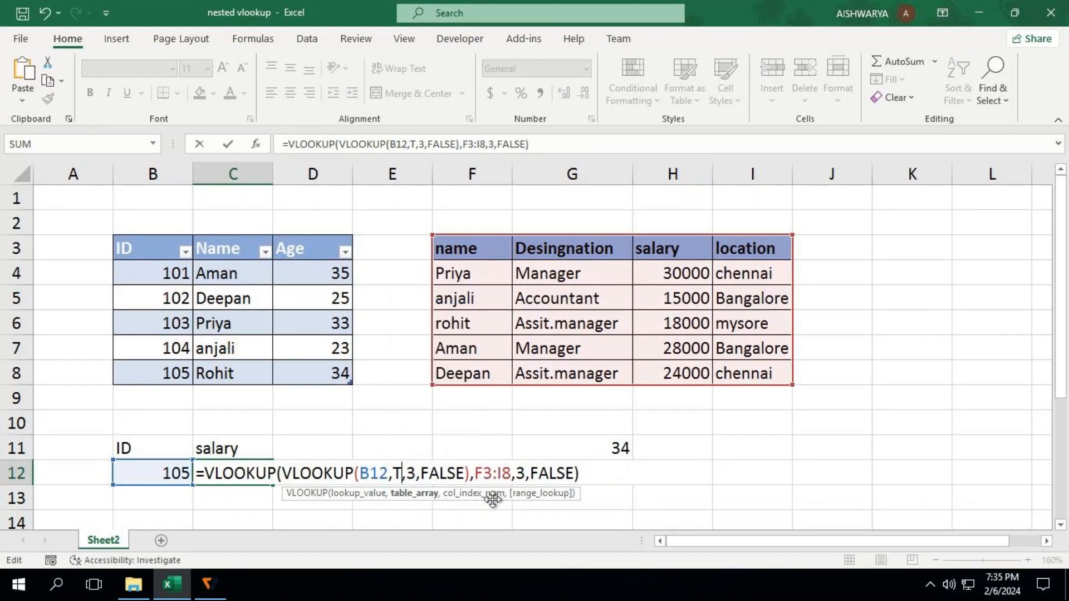
key("BackSpace")
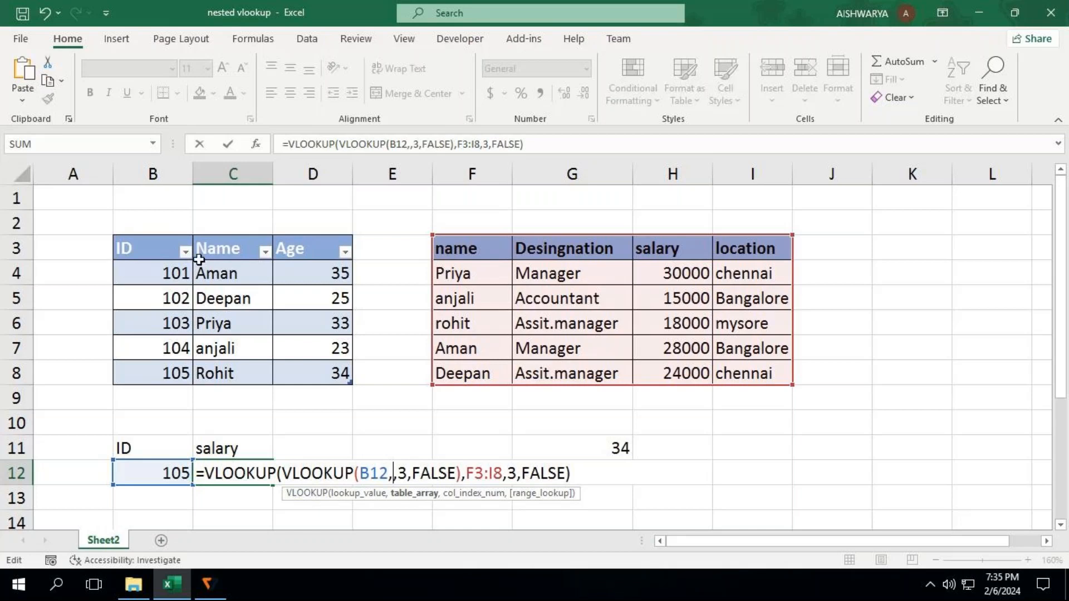
key("ctrl+z")
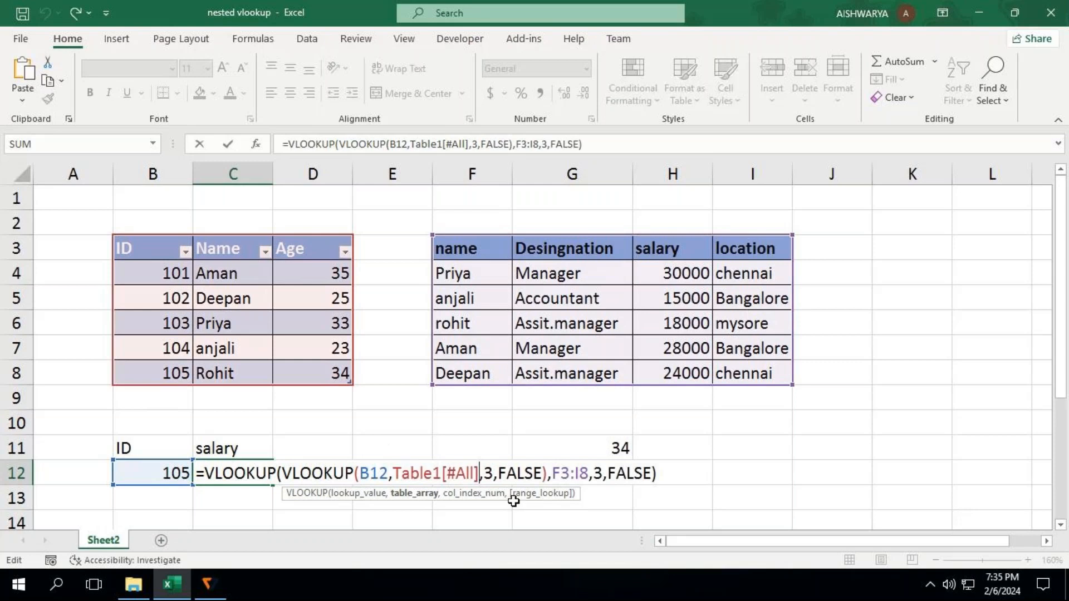
Change the inner lookup's column index from 3 to 2 and recommit C12.
key("Right")
key("Right")
key("BackSpace")
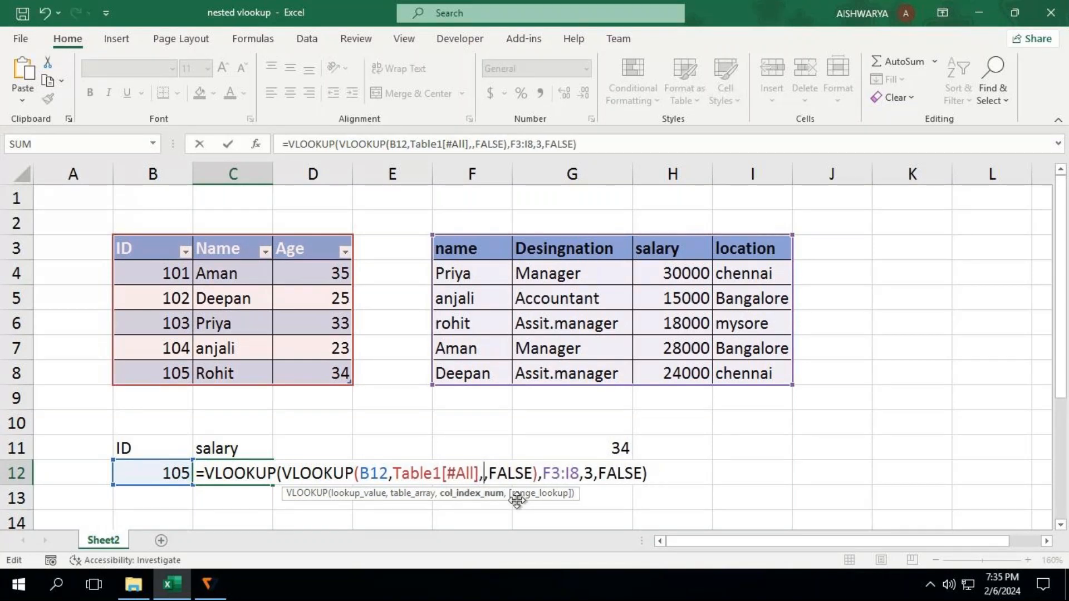
type("2")
key("Return")
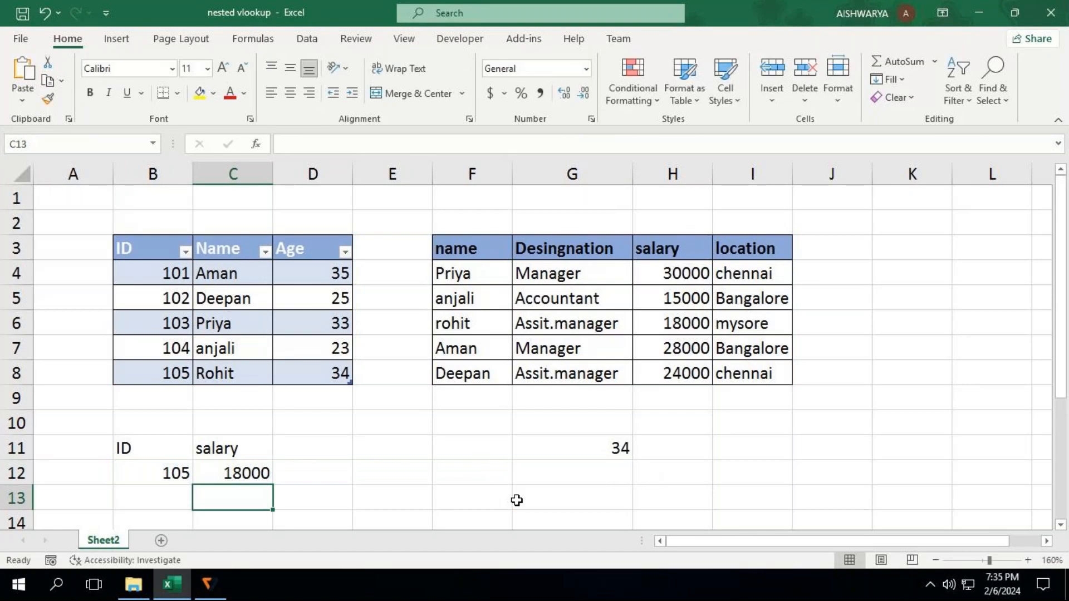
key("Up")
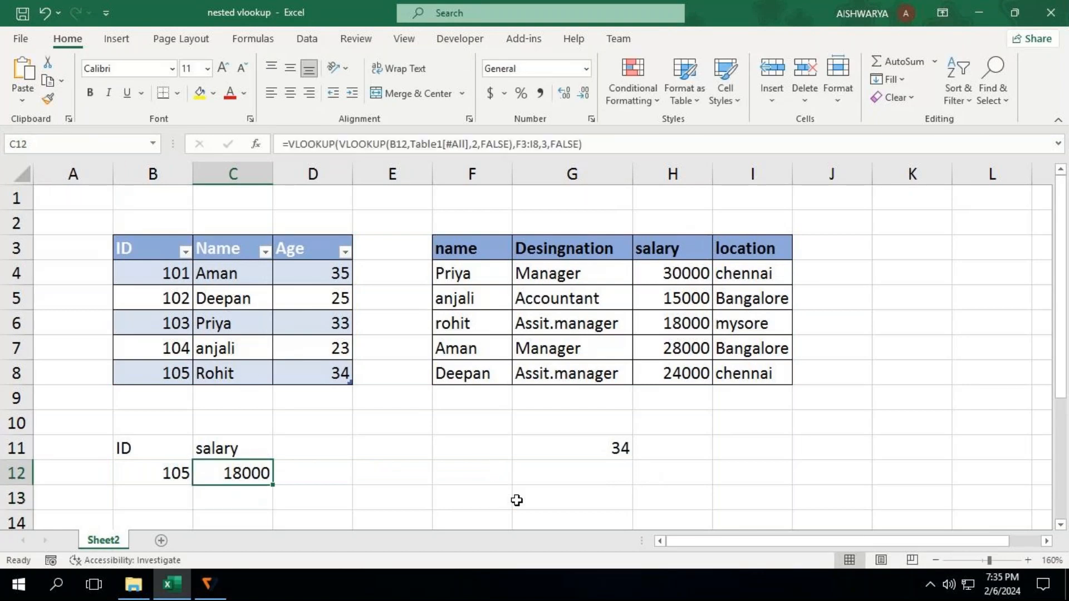
key("F2")
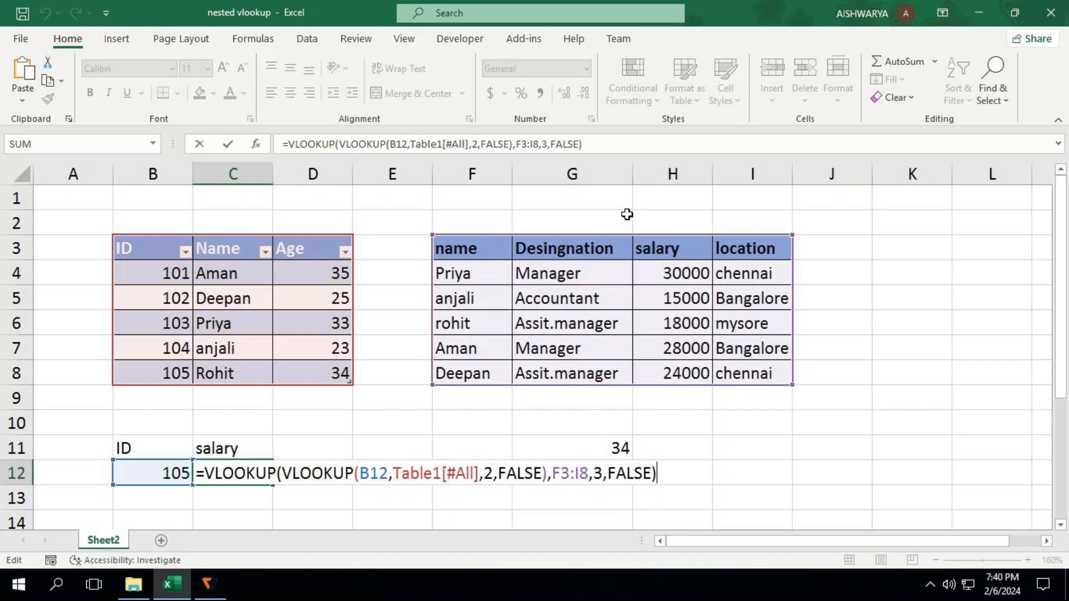
Commit C12's nested VLOOKUP returning salary 18000, select B2, and close the nested vlookup workbook.
key("Return")
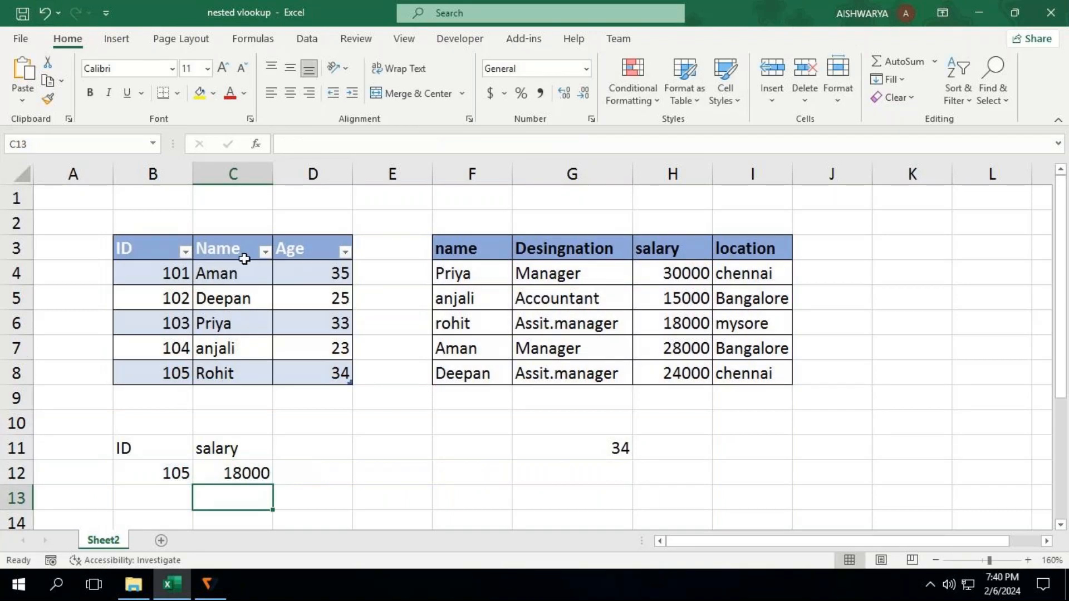
left_click(179, 224)
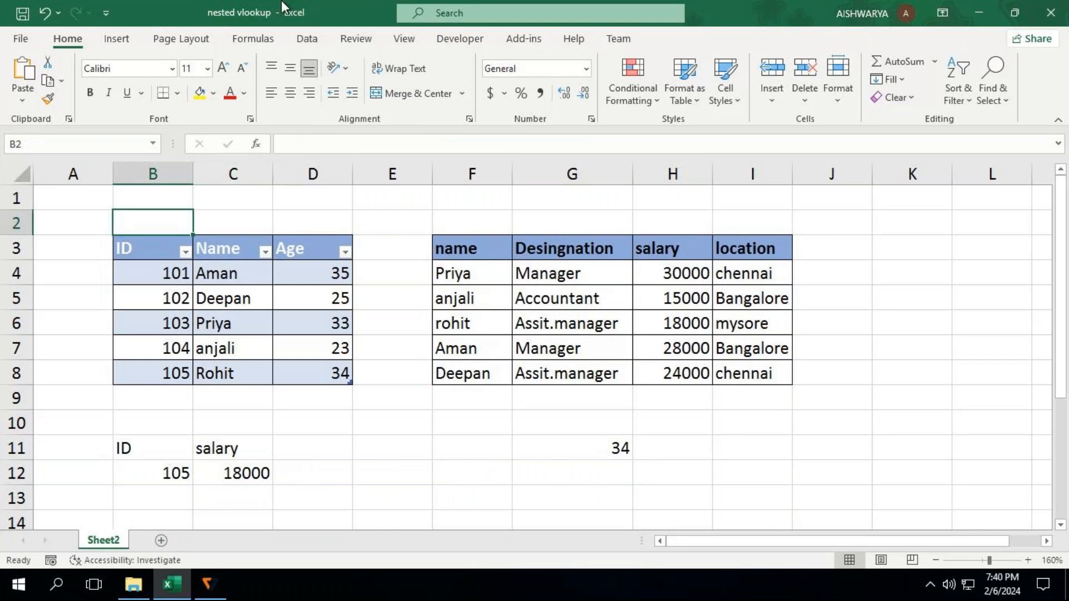
left_click(1050, 12)
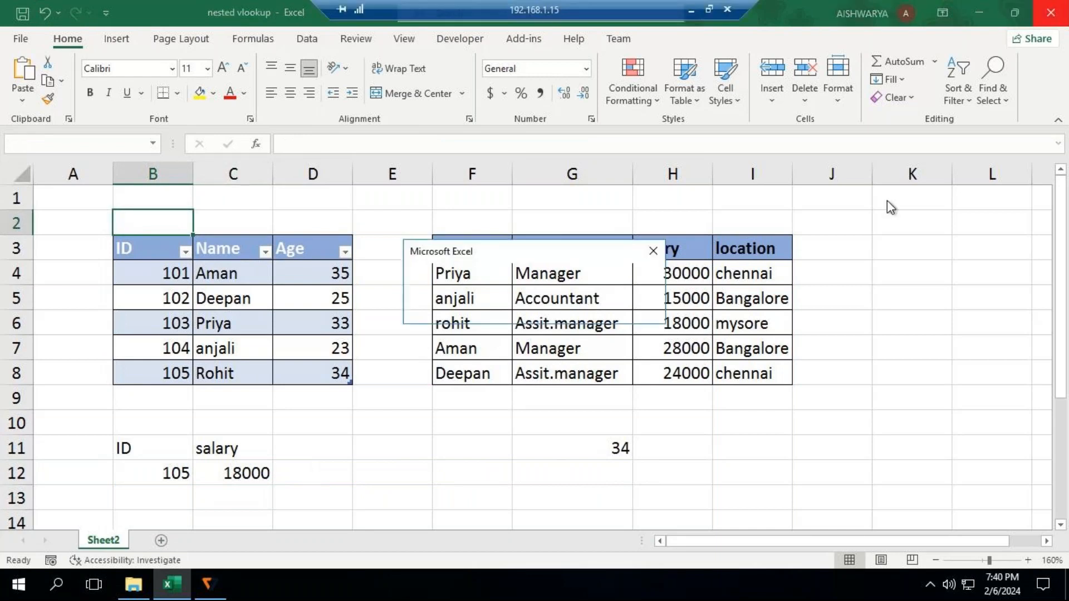
Discard the workbook changes, dismiss the licence warning, close Adv excel, and return to local Book1.
left_click(557, 309)
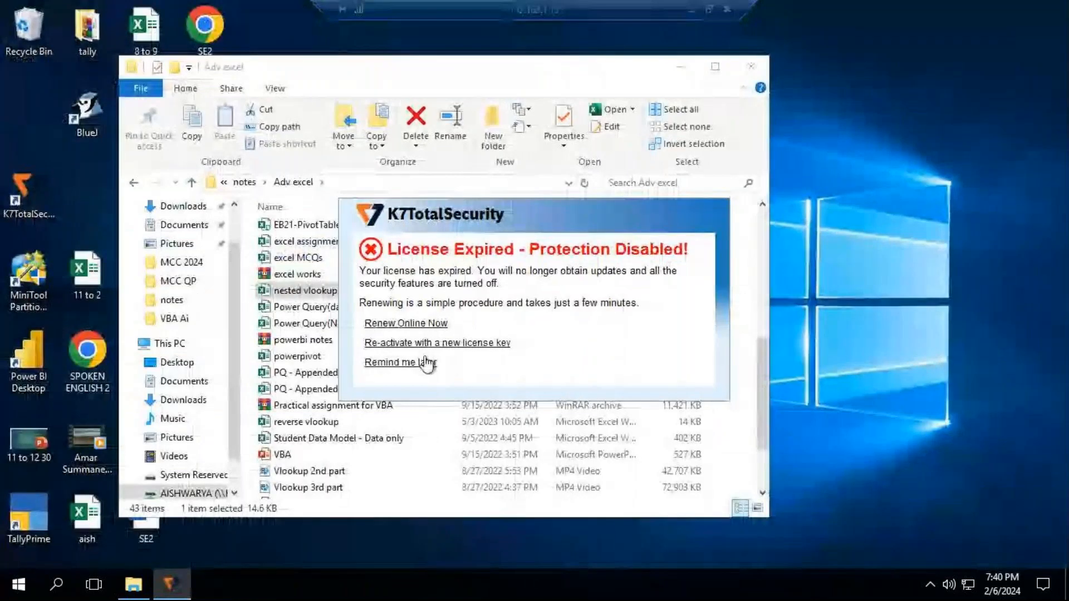
left_click(426, 363)
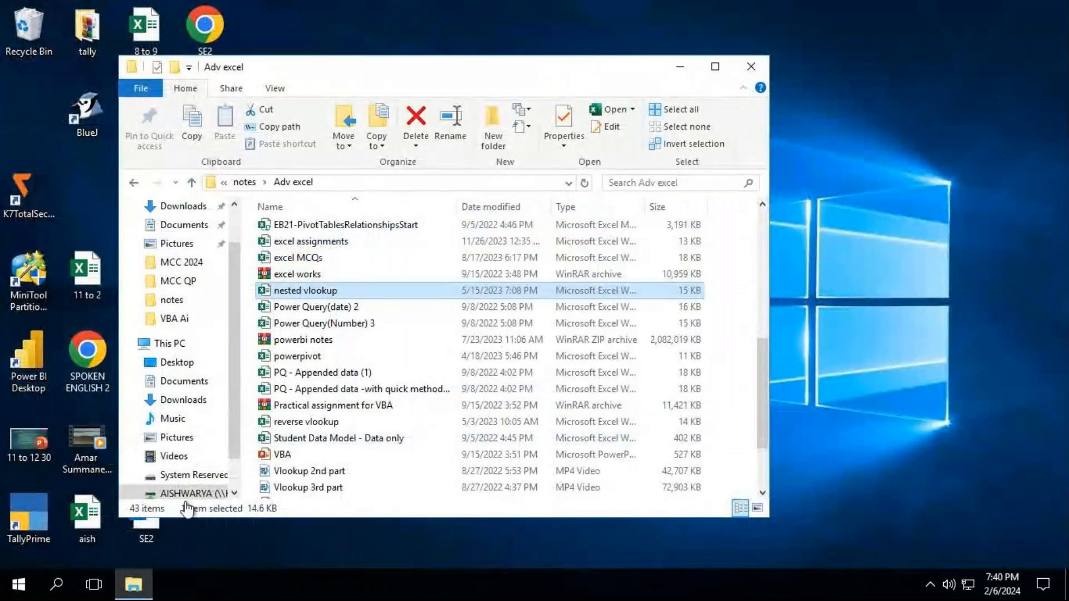
left_click(751, 67)
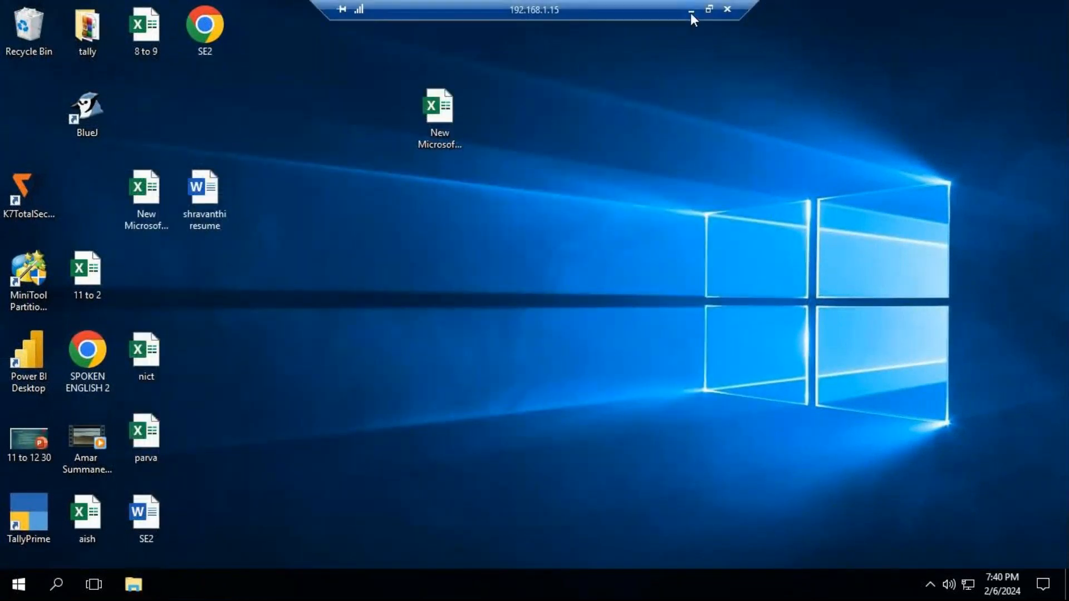
left_click(690, 12)
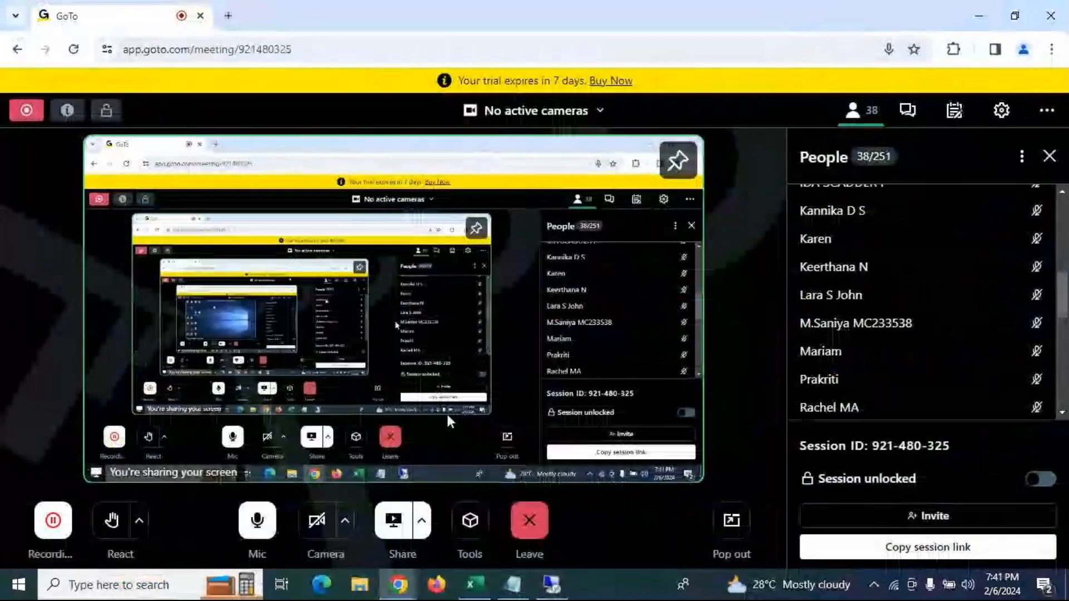
left_click(469, 594)
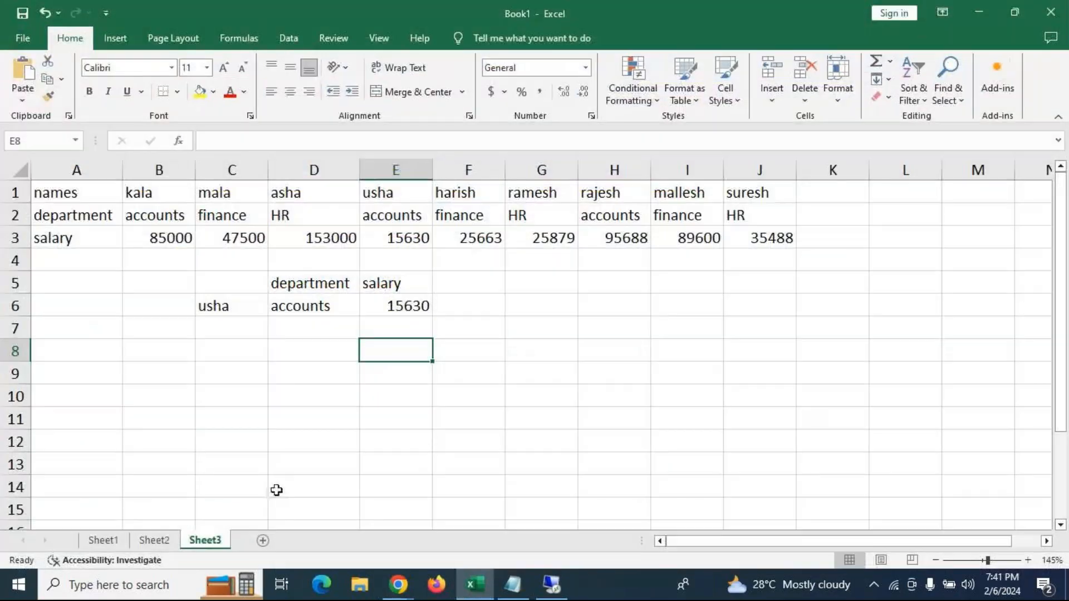
Add a new Sheet4 and enter 'cell reference' in B2.
left_click(263, 541)
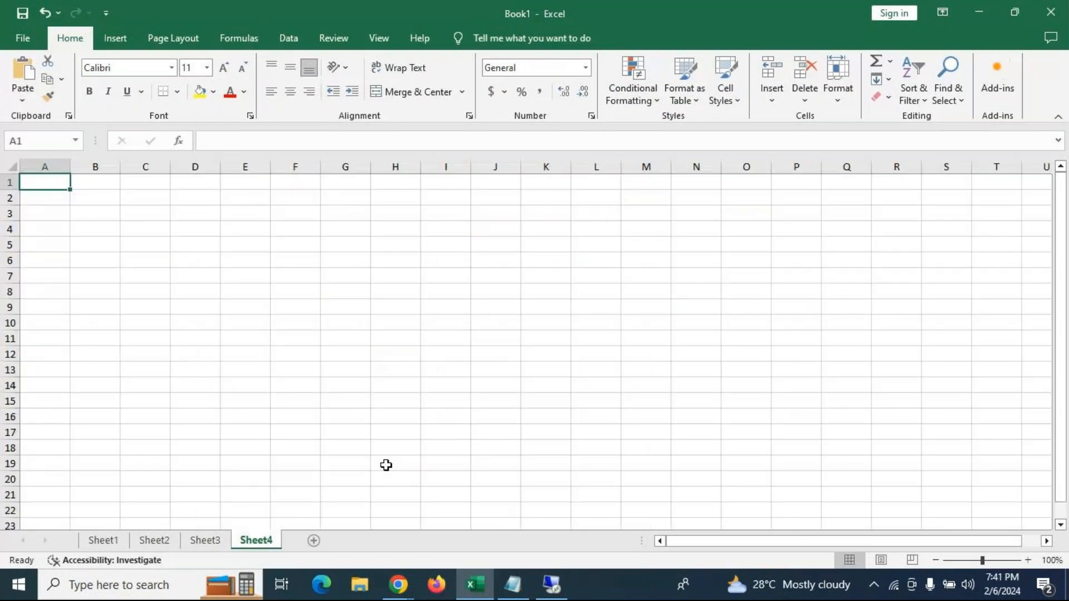
scroll(346, 313, "up", 2, "ctrl")
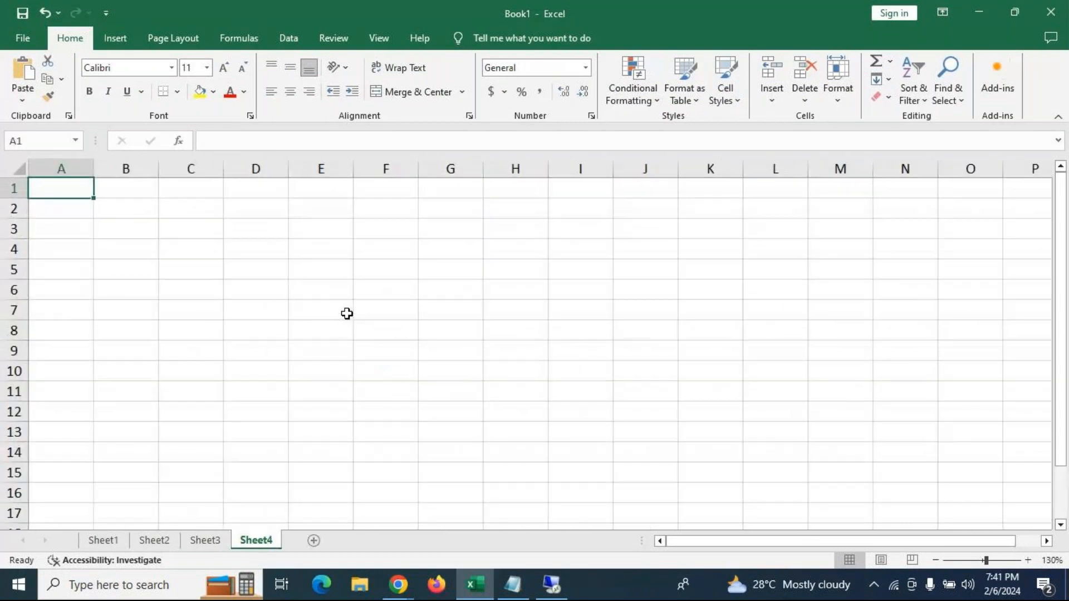
scroll(346, 313, "up", 2, "ctrl")
key("Right")
key("Down")
type("cel")
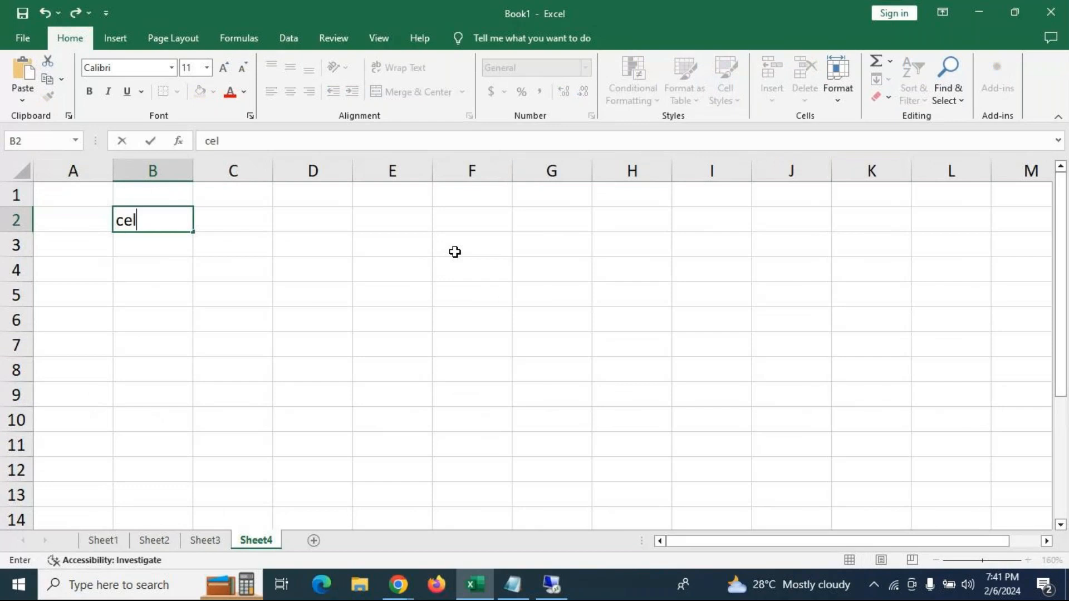
type("l reference")
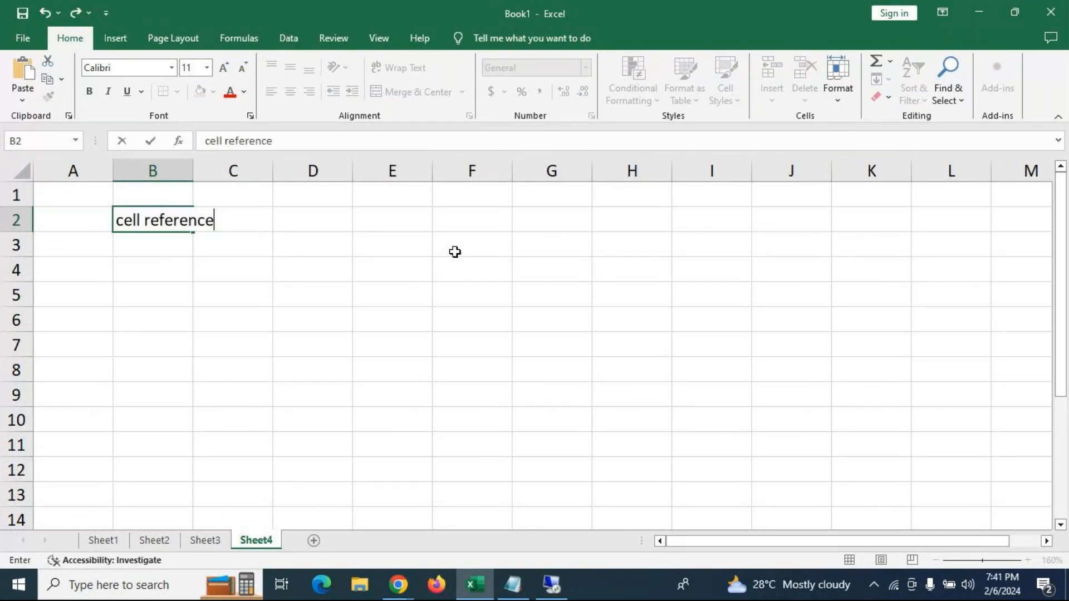
key("Return")
Switch to the Notepad notes and start a new line below the HLOOKUP syntax.
key("alt+Tab")
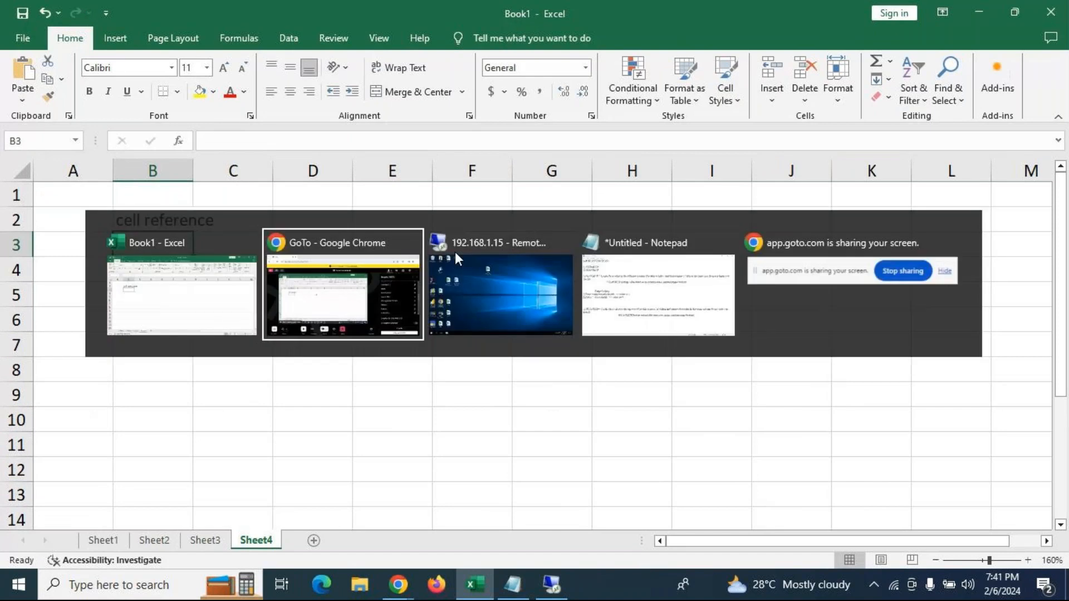
key("Tab")
key("Tab")
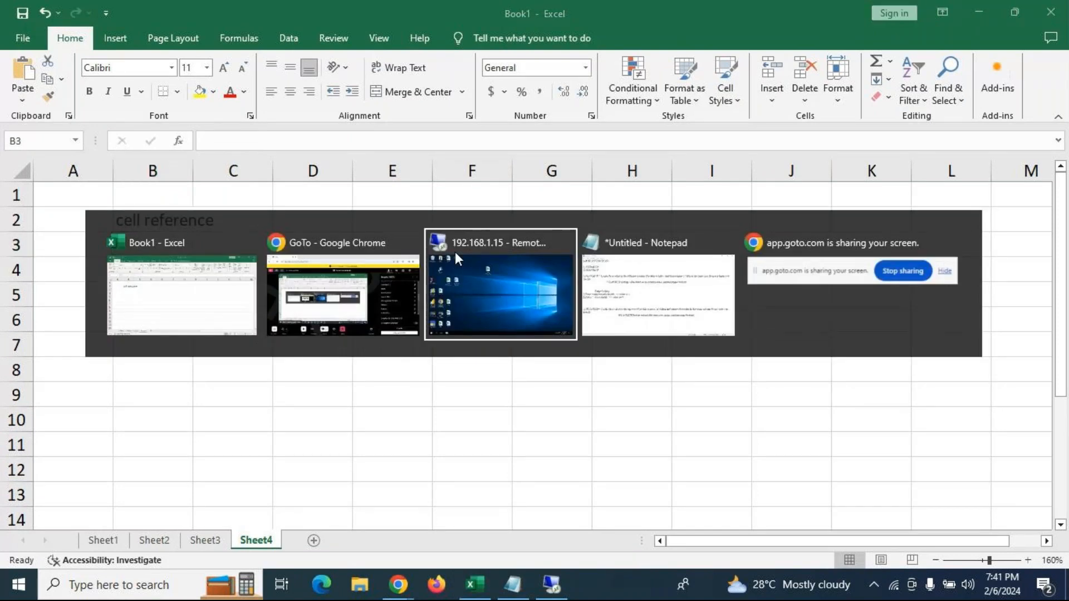
key("Return")
key("Return")
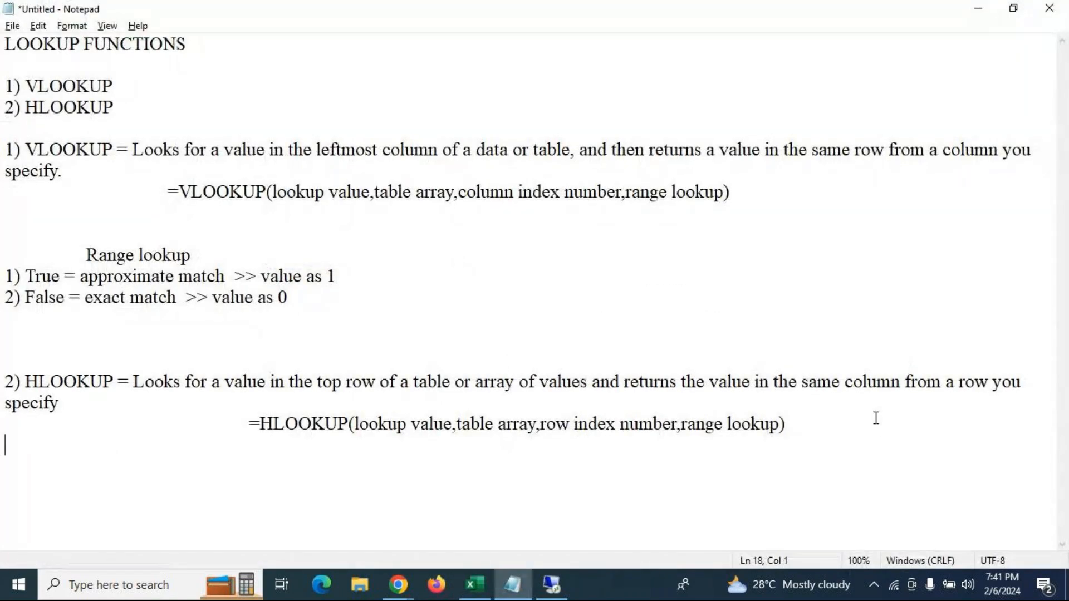
Add a 'cell reference' heading with a blank line below the HLOOKUP notes.
key("Return")
key("Return")
key("Return")
key("Return")
key("Return")
key("Return")
key("Return")
key("Return")
key("Return")
key("Return")
key("Return")
key("Return")
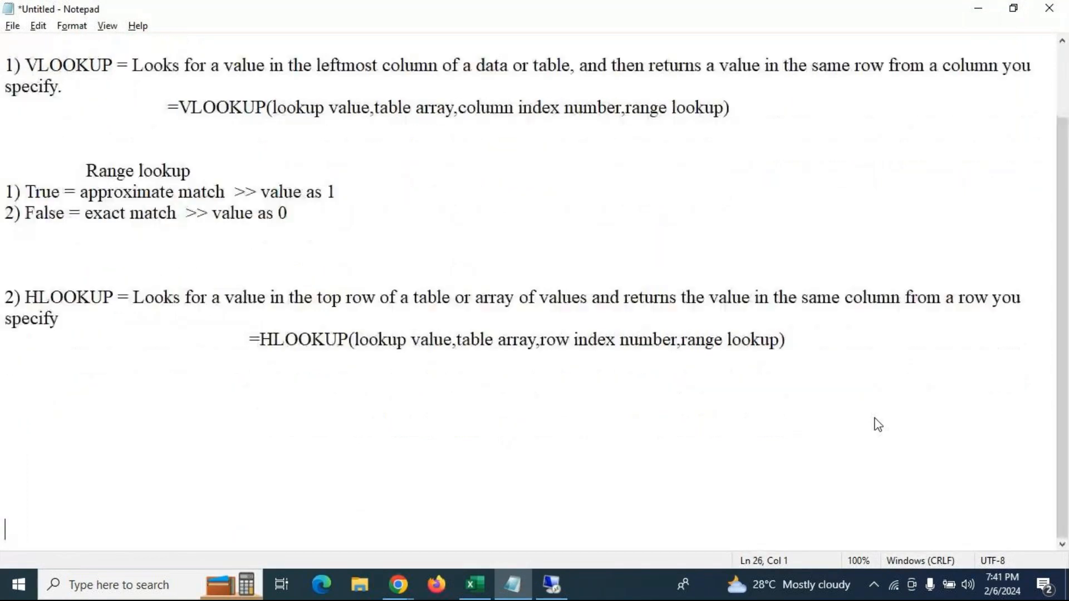
key("Return")
key("Return")
key("Return")
key("Return")
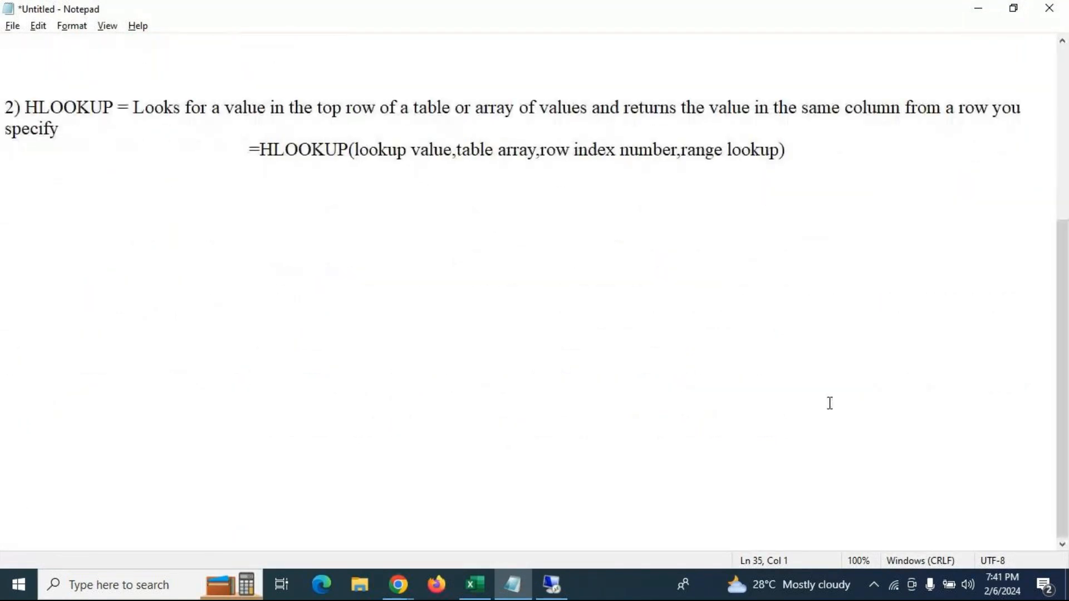
left_click(139, 244)
type("cell ref")
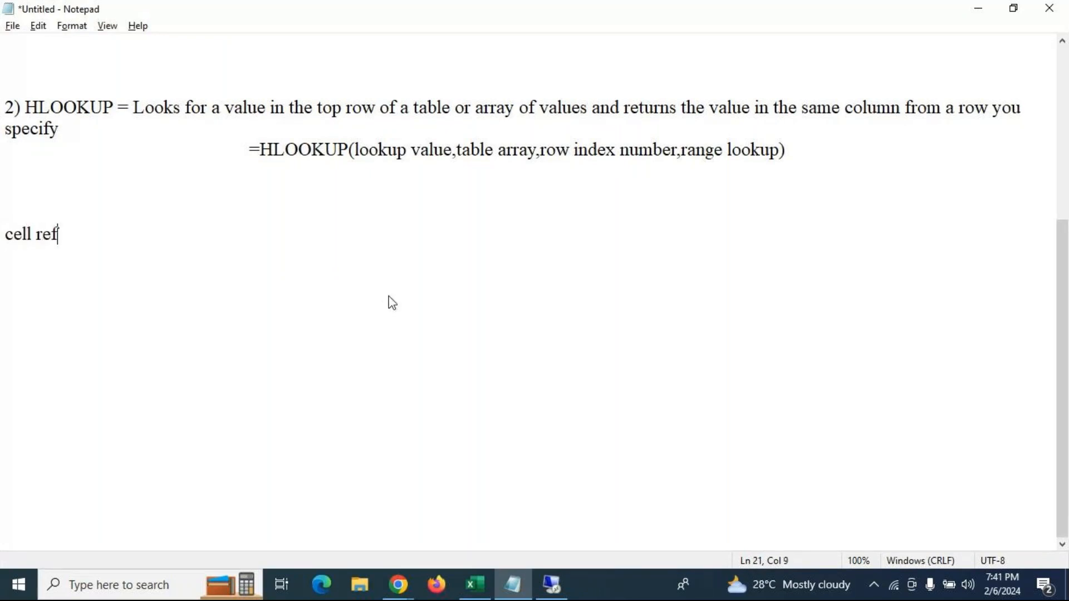
type("erence")
key("Return")
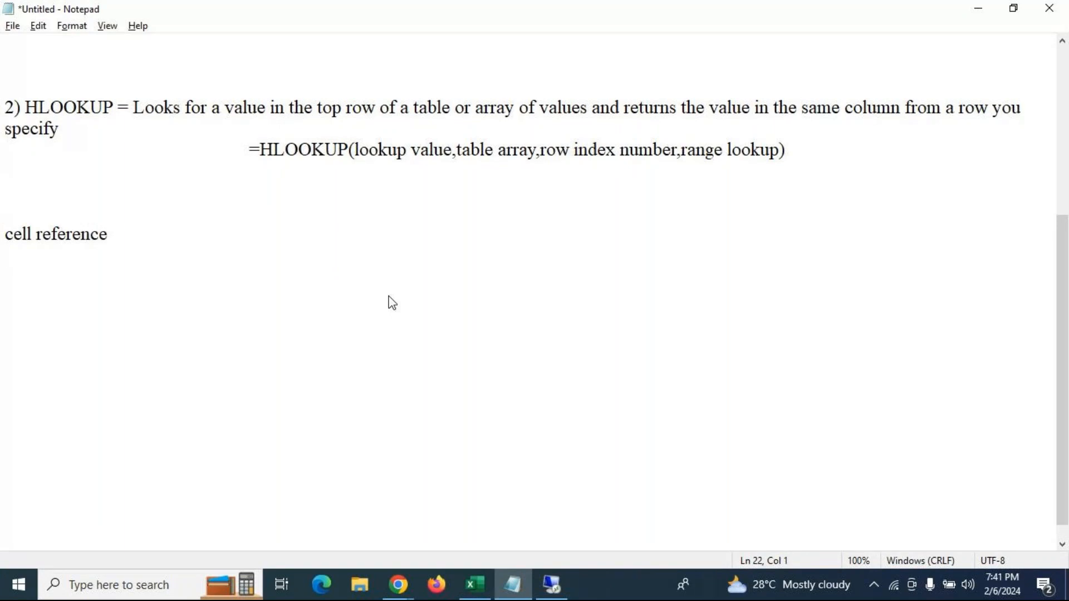
key("Return")
List '1) Relative cell reference', '2) Absolute cell reference' and '3) Mixed cell reference' under the heading.
type("1) Relative ")
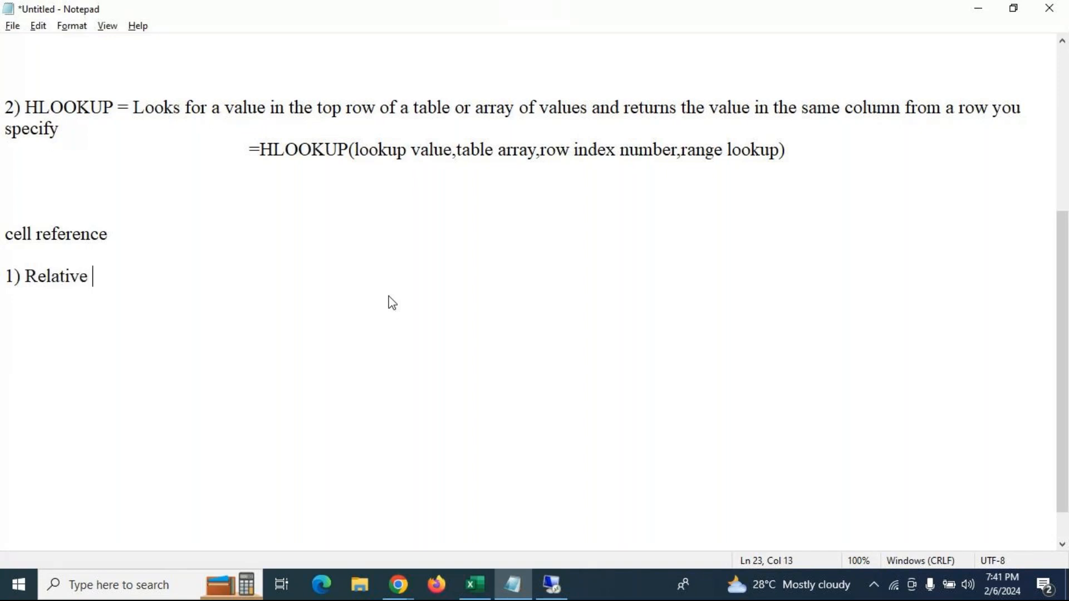
type("cell ref")
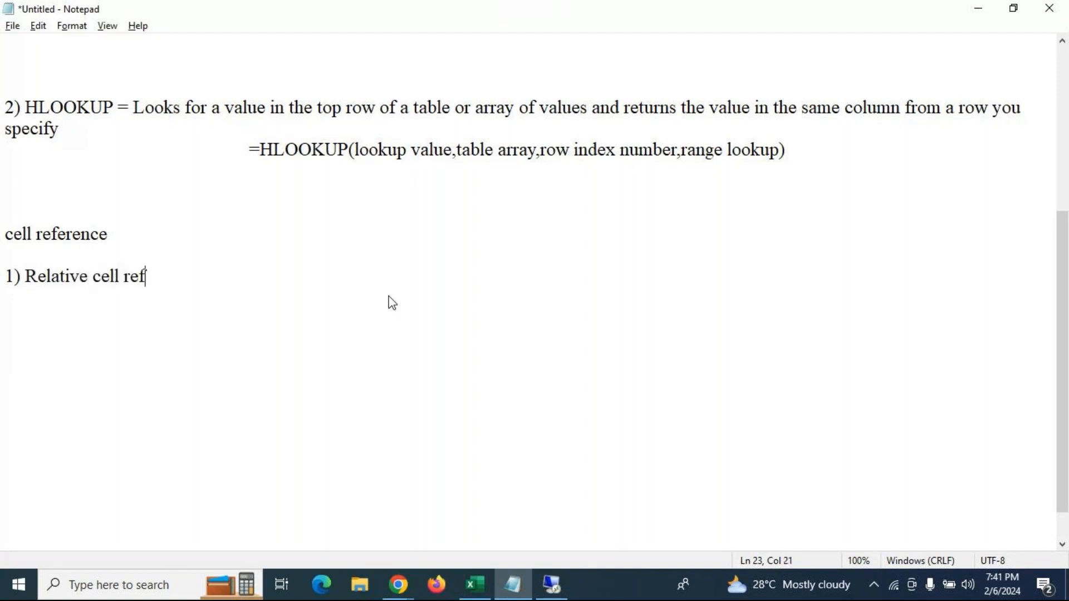
type("erence")
key("Return")
type("2) A")
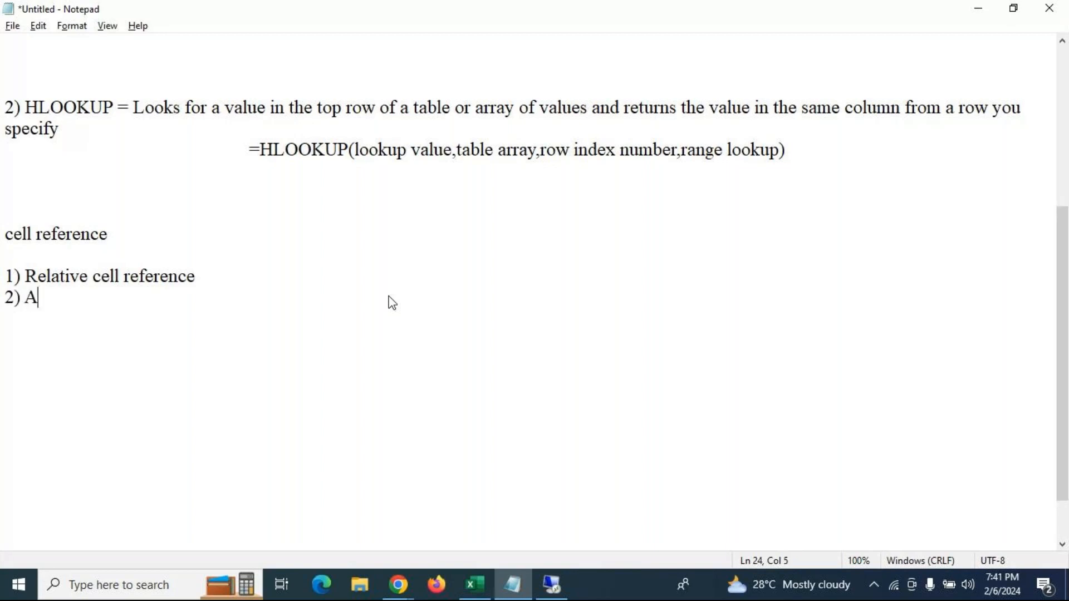
type("bsolute ")
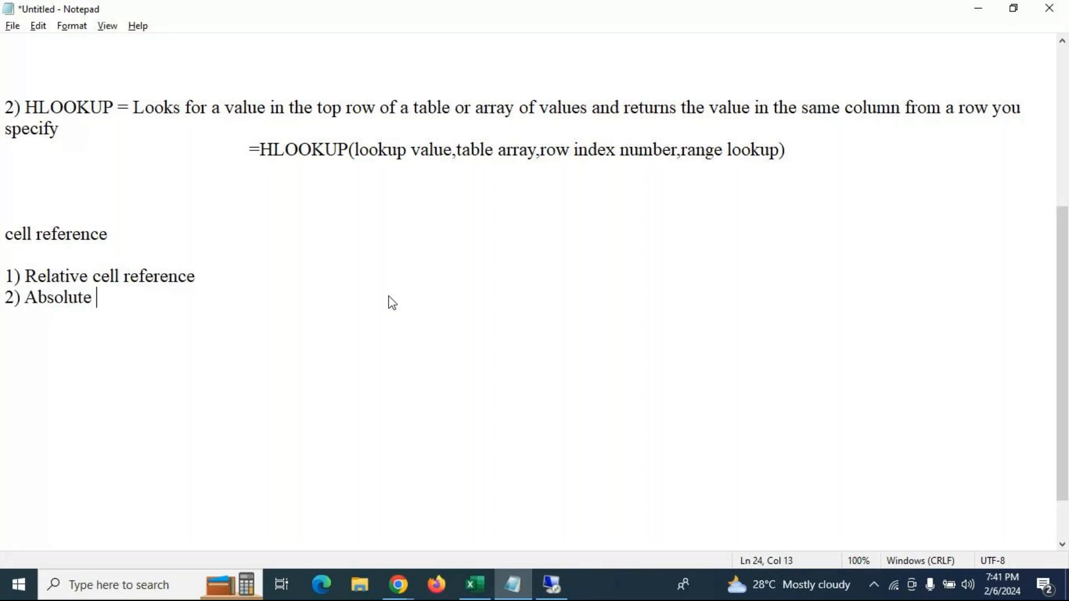
type("cell reference")
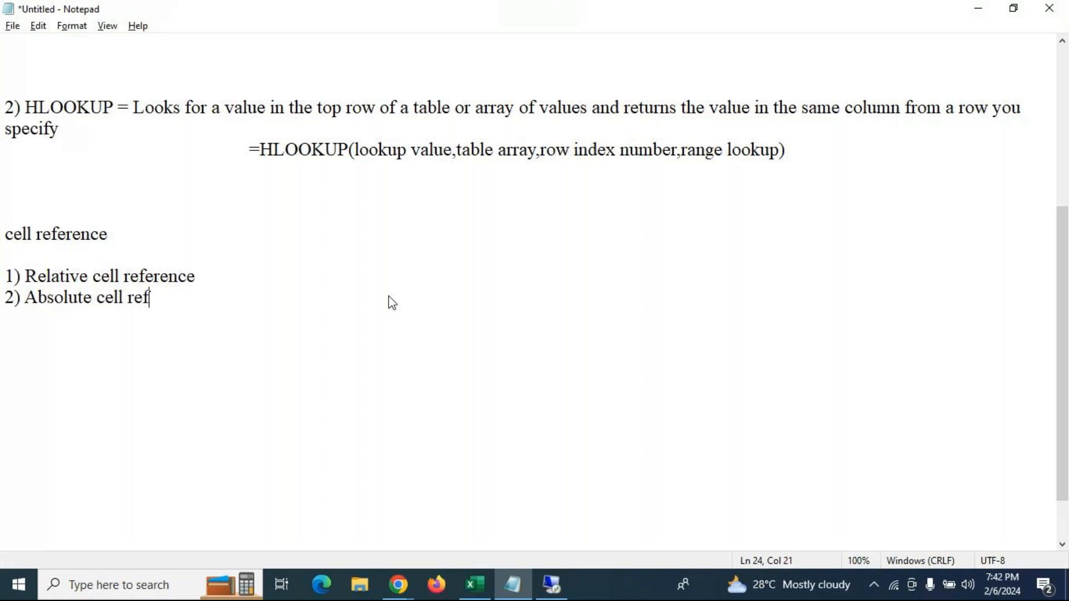
key("Return")
type("3")
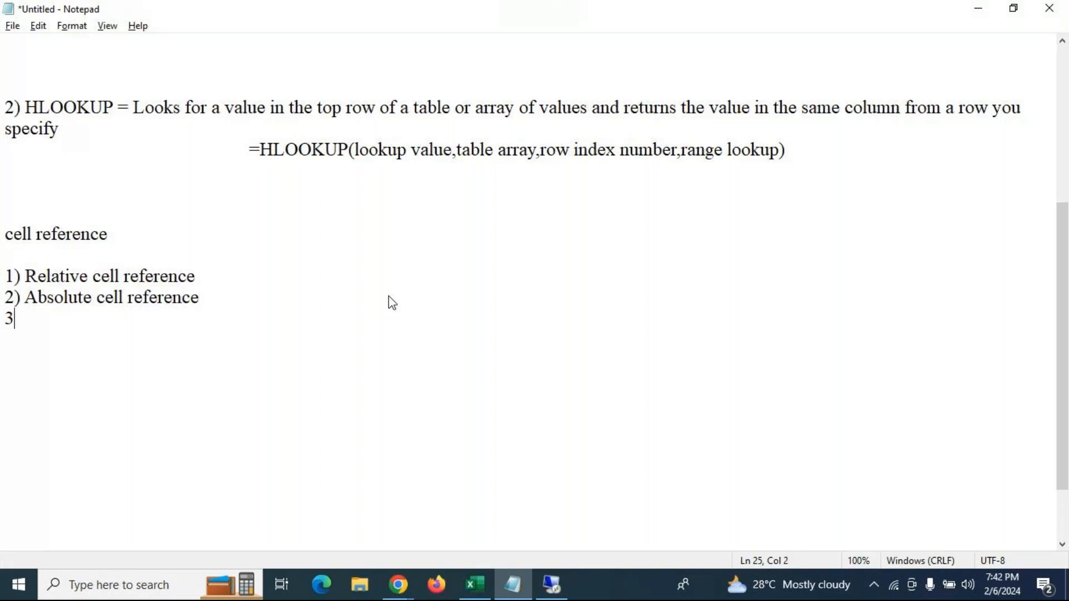
type(") Mixed ce")
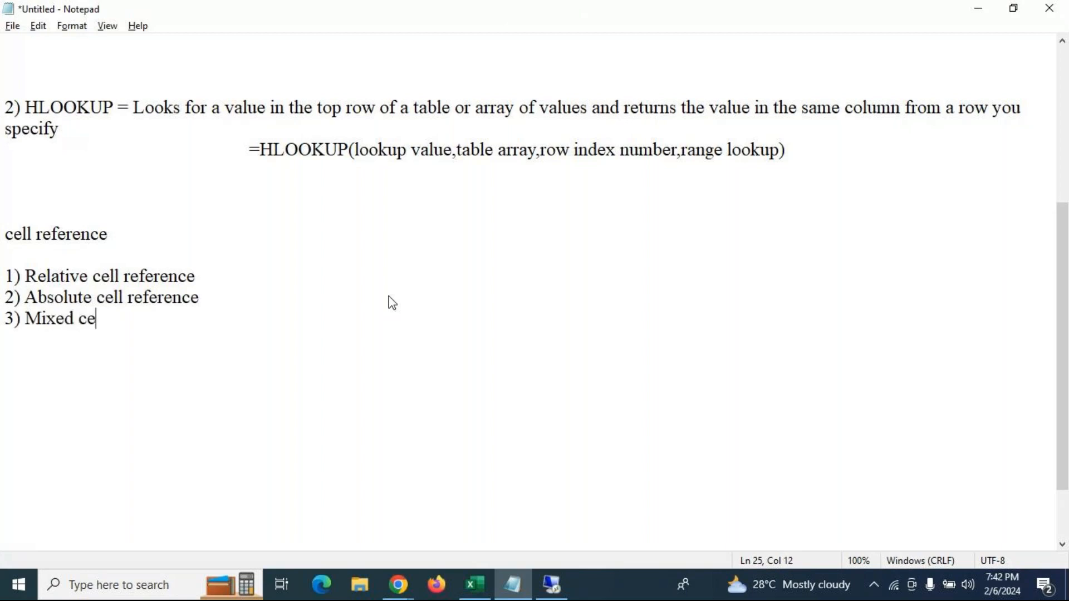
type("ll reference")
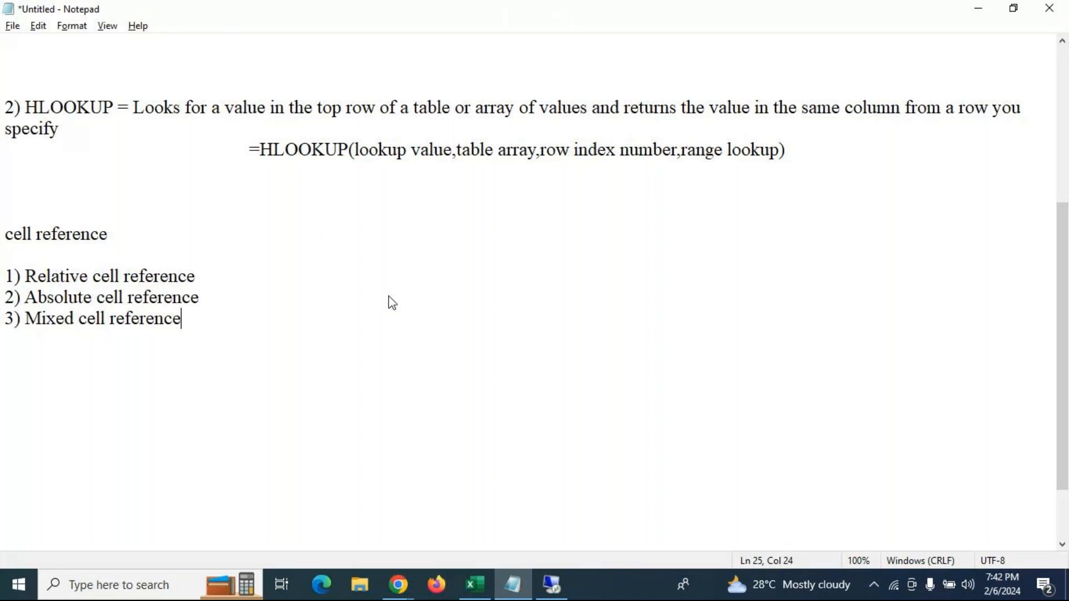
key("Up")
key("Up")
key("End")
Add '>> A1:B5' to the Relative line and '>> $A$1:$B$5' to the Absolute line.
type(">> A1:B5")
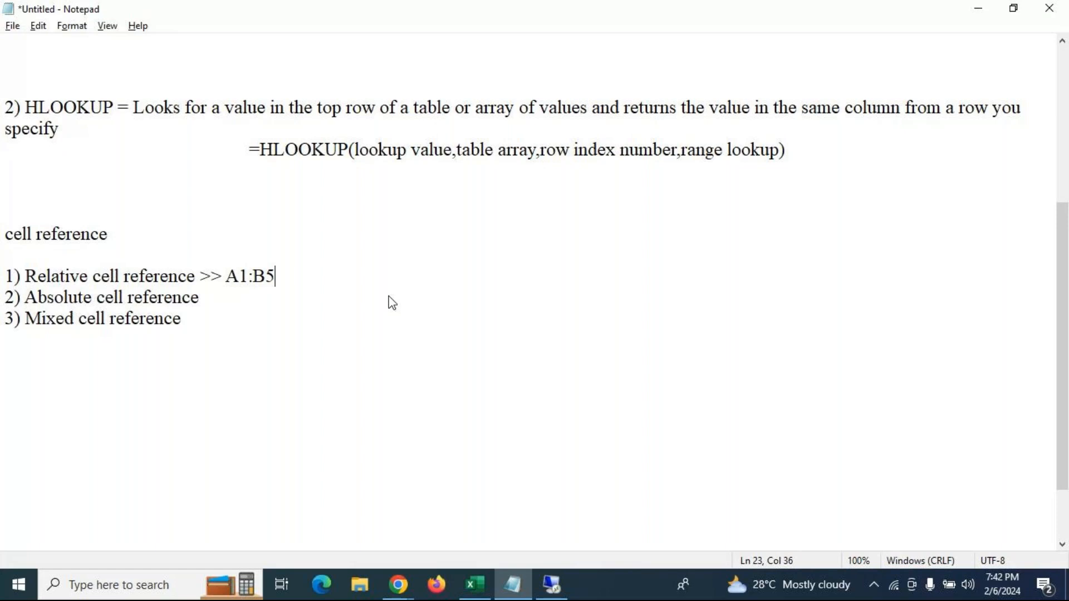
key("Down")
type(">> $A$1:$")
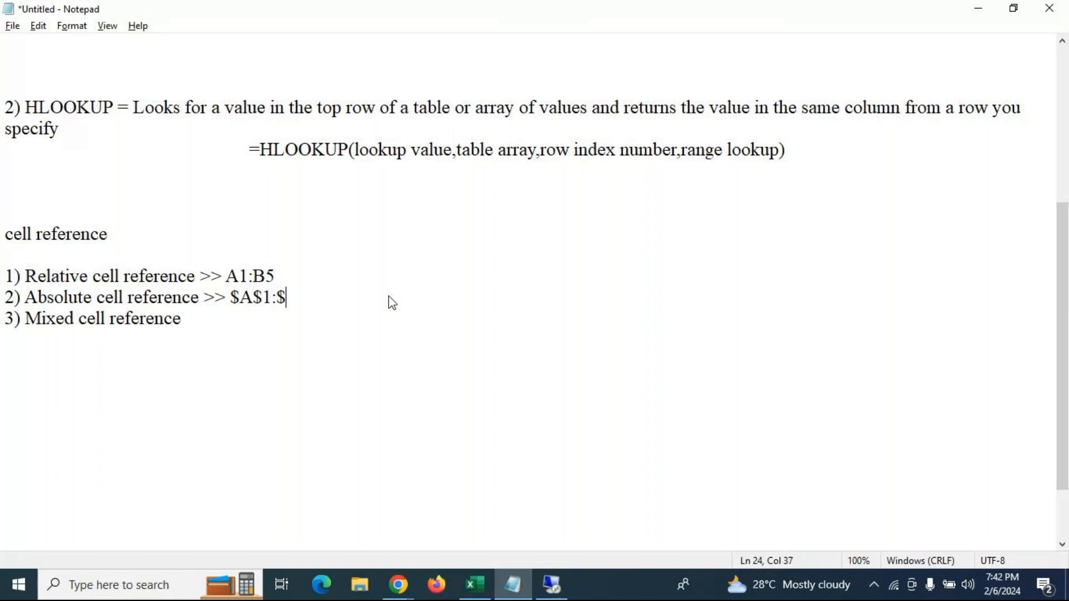
type("B$5")
Begin the Mixed line's example with '>> $A'.
key("Down")
type(">>")
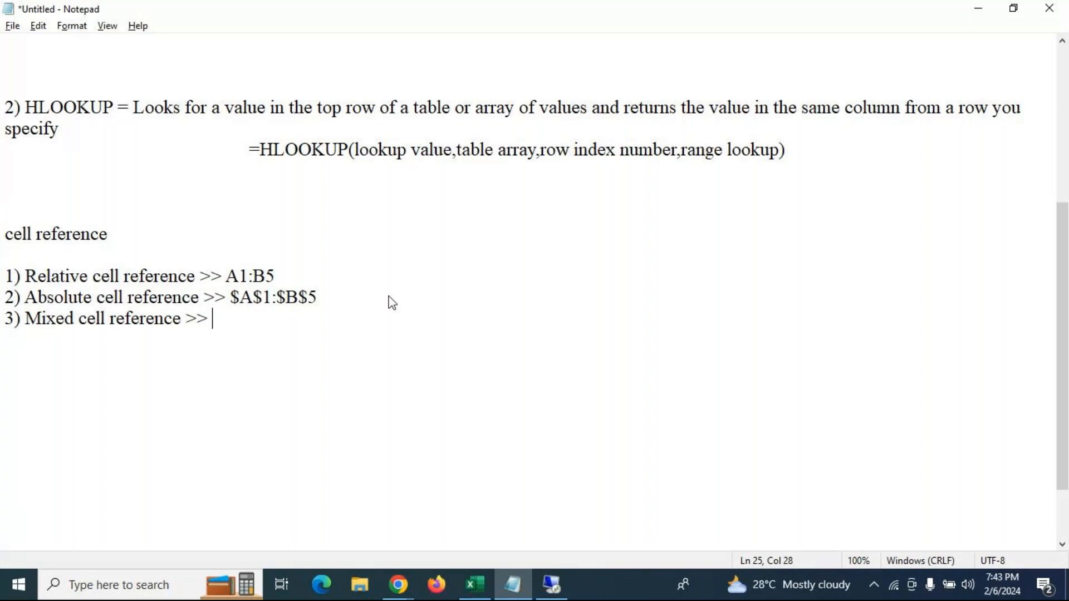
type("$A!")
key("BackSpace")
Finish the Mixed line's examples: '$A1:$B5 or A$1:B$5'.
type("1:$B5   or  ")
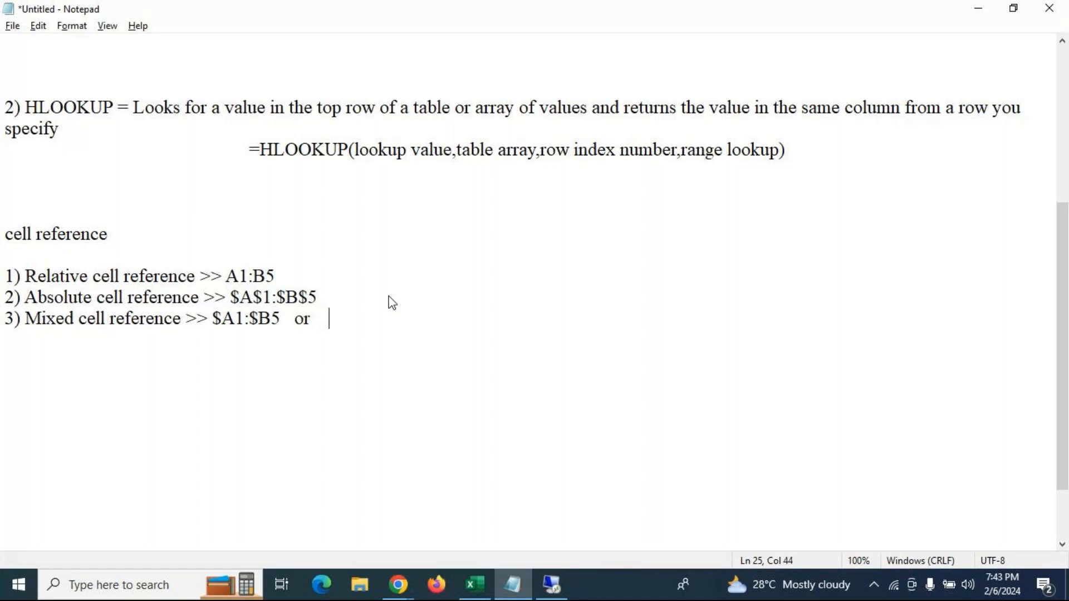
type("  A$1:B$5")
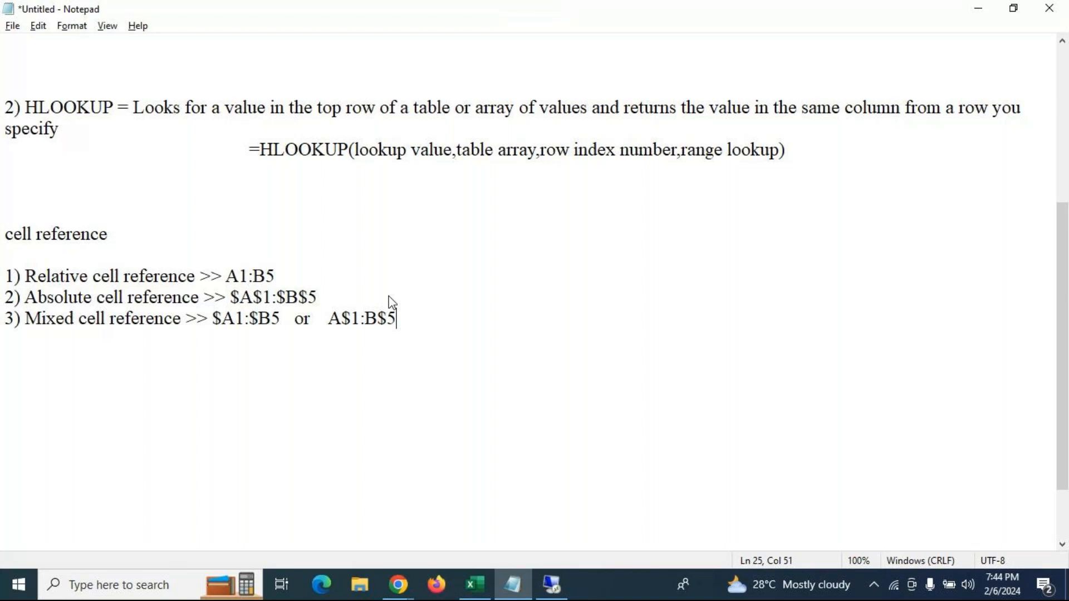
Write 'shortcut key to change the cell reference is F4' and 'shortcutkey to edit the cell is F2' below the list.
key("Return")
key("Return")
key("Return")
type("sh")
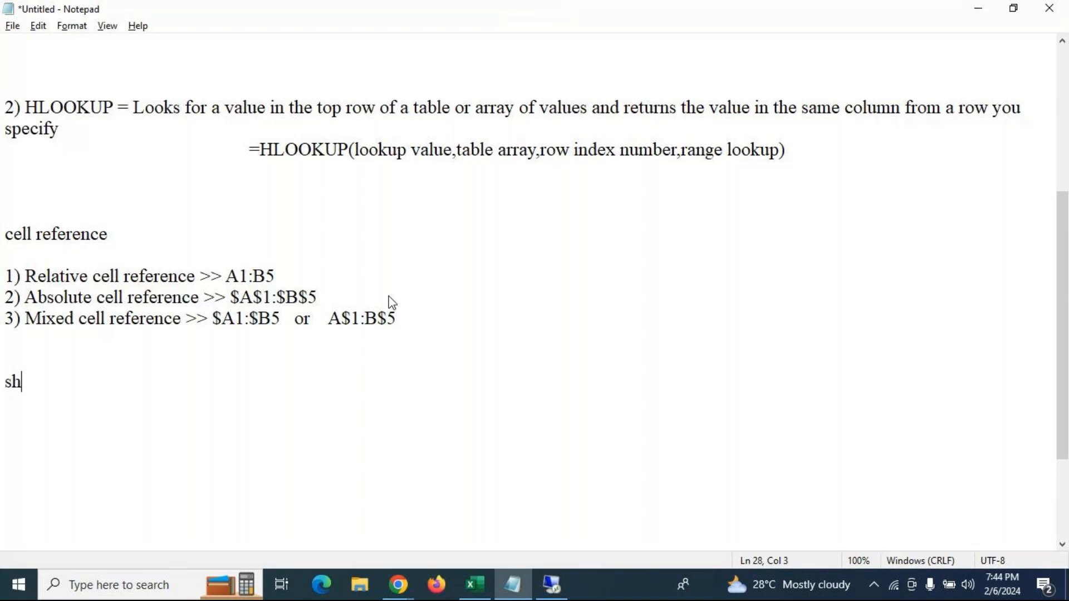
type("ortcut key")
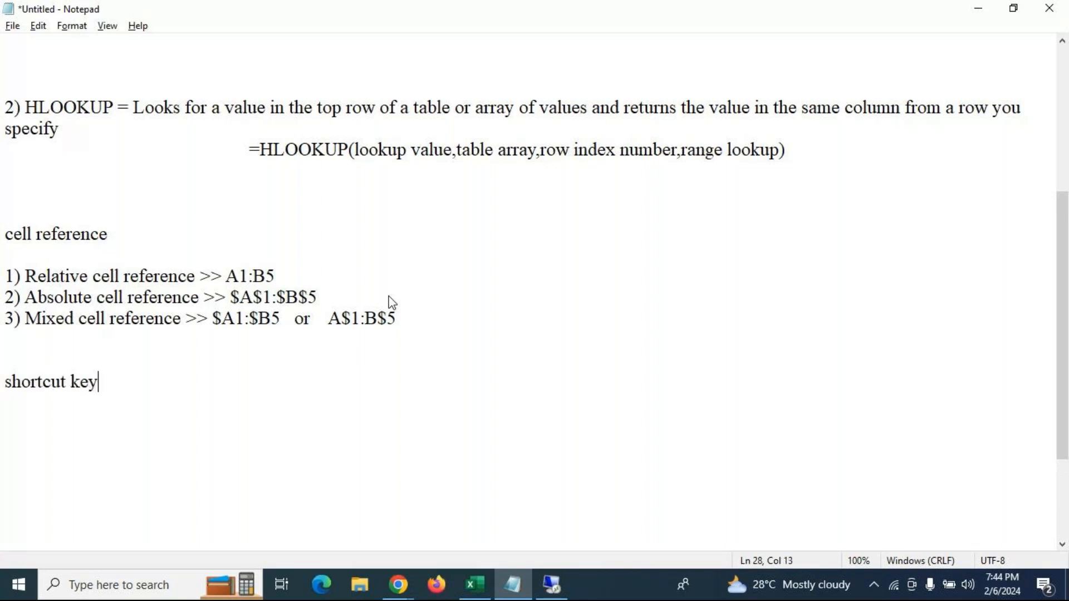
type(" to cha")
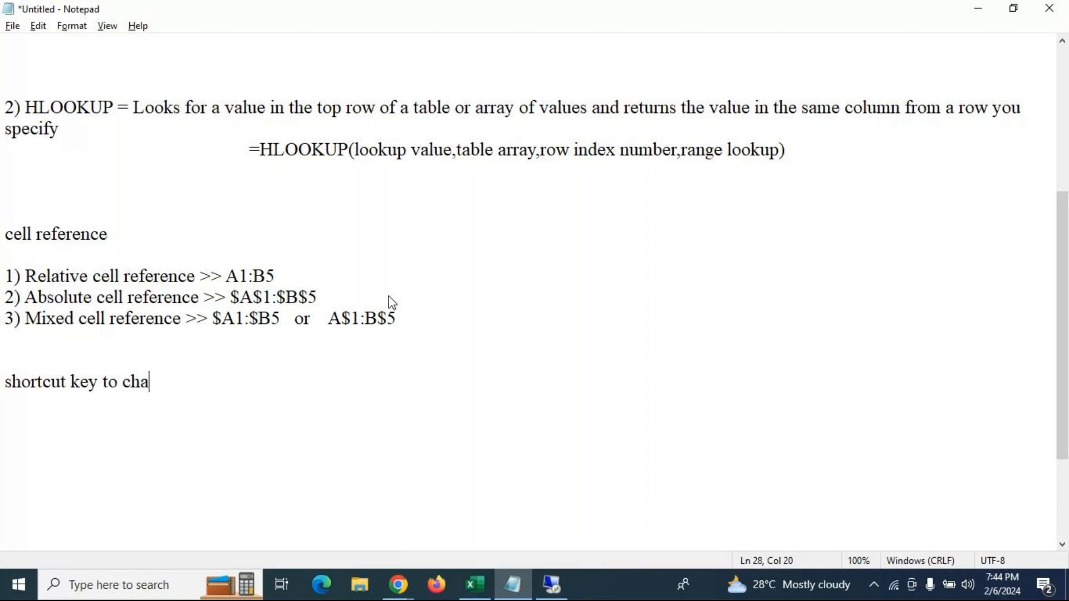
type("nge the cell ")
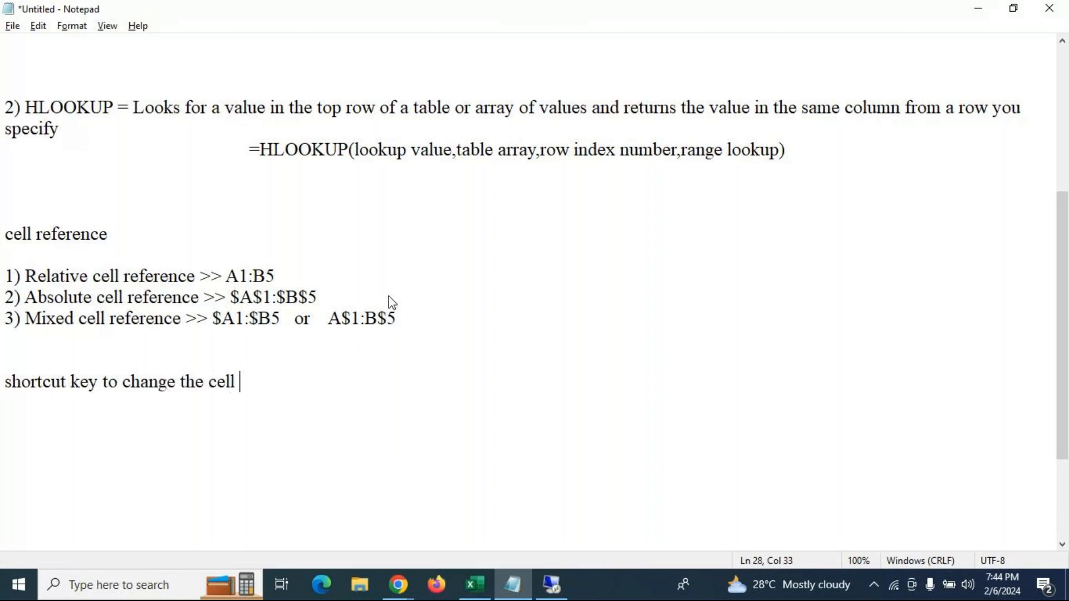
type("reference is ")
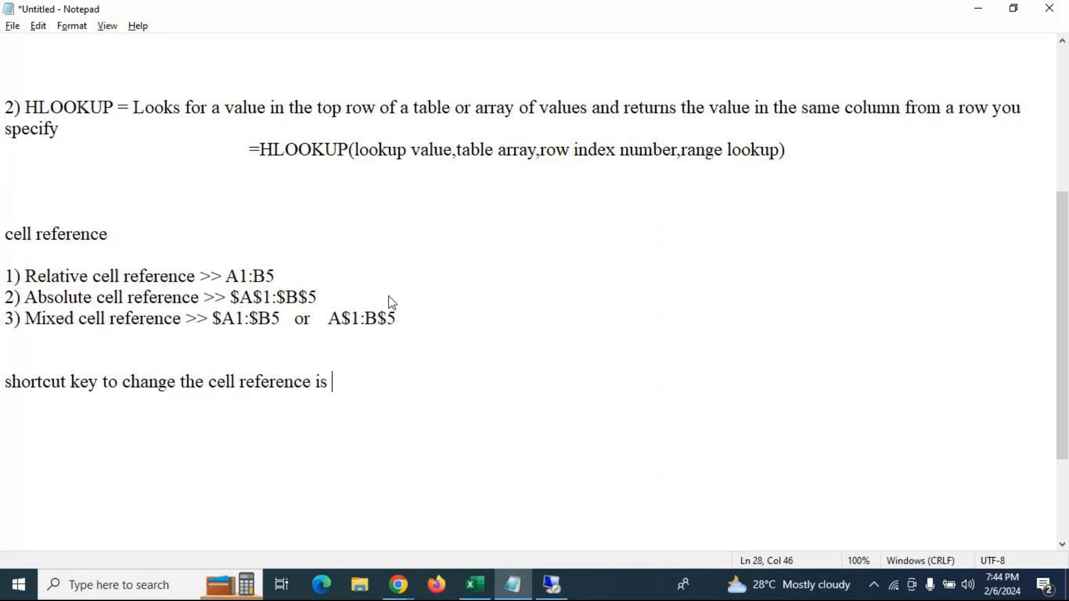
type("F4")
key("Return")
type("shortcutk")
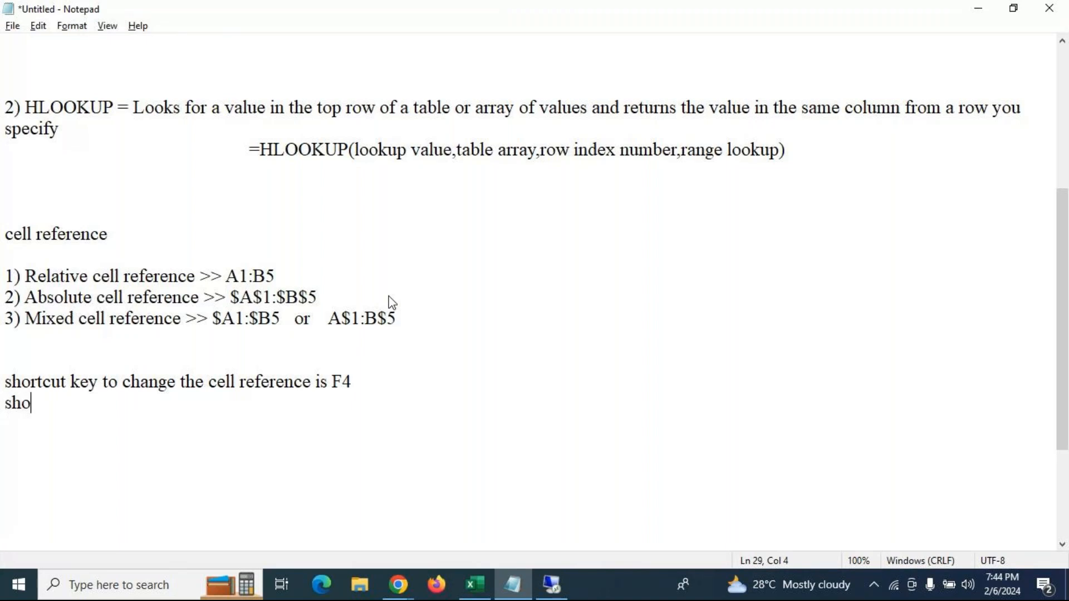
type("ey ")
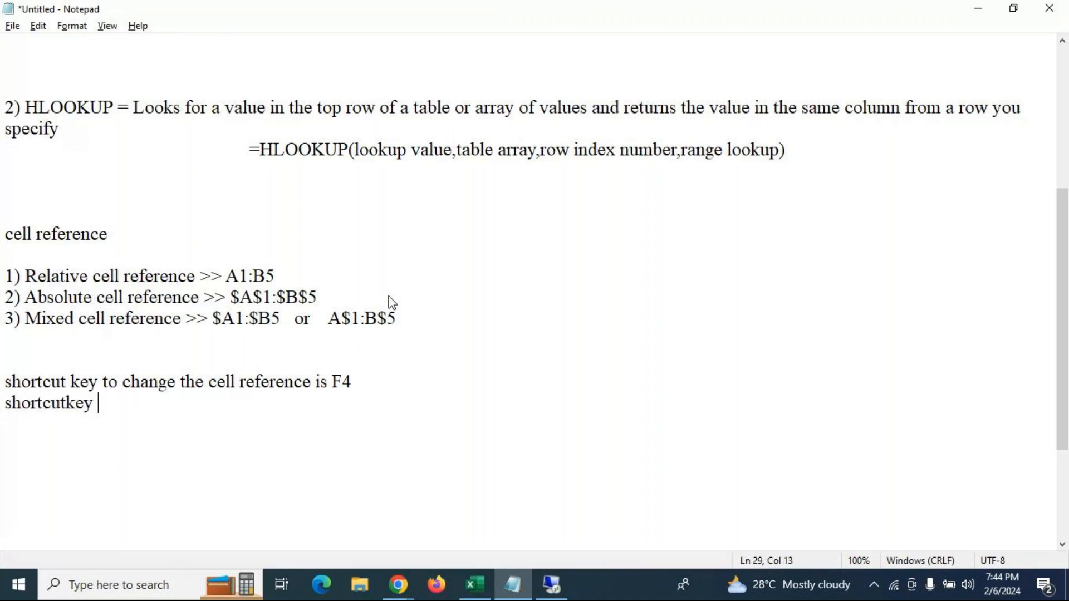
type("t")
type("o e")
type("e cell ")
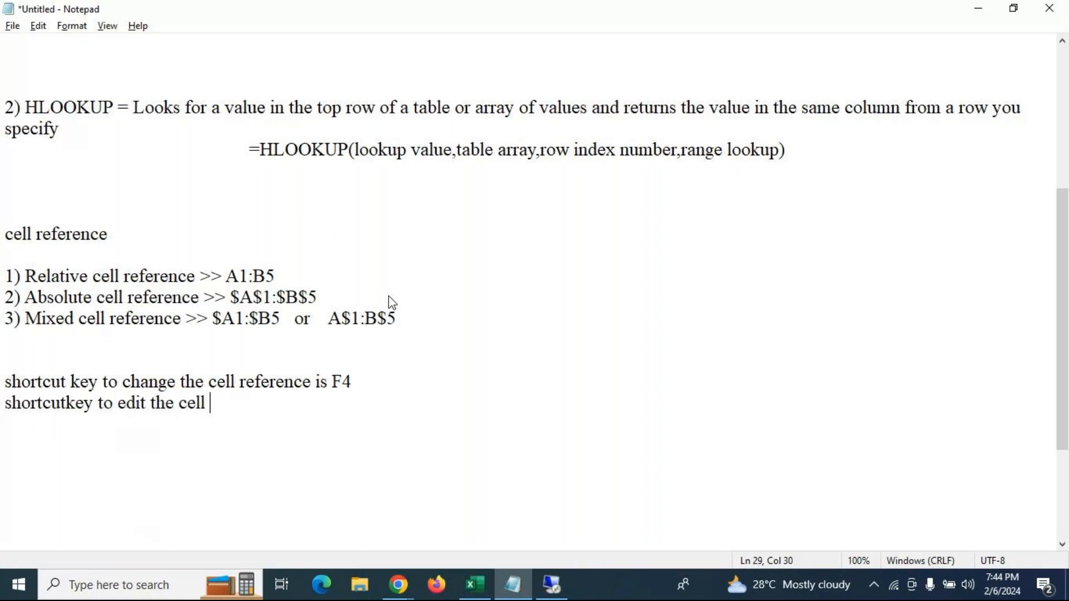
type("is F2")
Append 'Both the column and row will be locked or fixed' after the $A$1:$B$5 example.
left_click(313, 275)
type("T")
key("BackSpace")
type("The")
key("BackSpace")
key("BackSpace")
key("BackSpace")
key("BackSpace")
type("Both ")
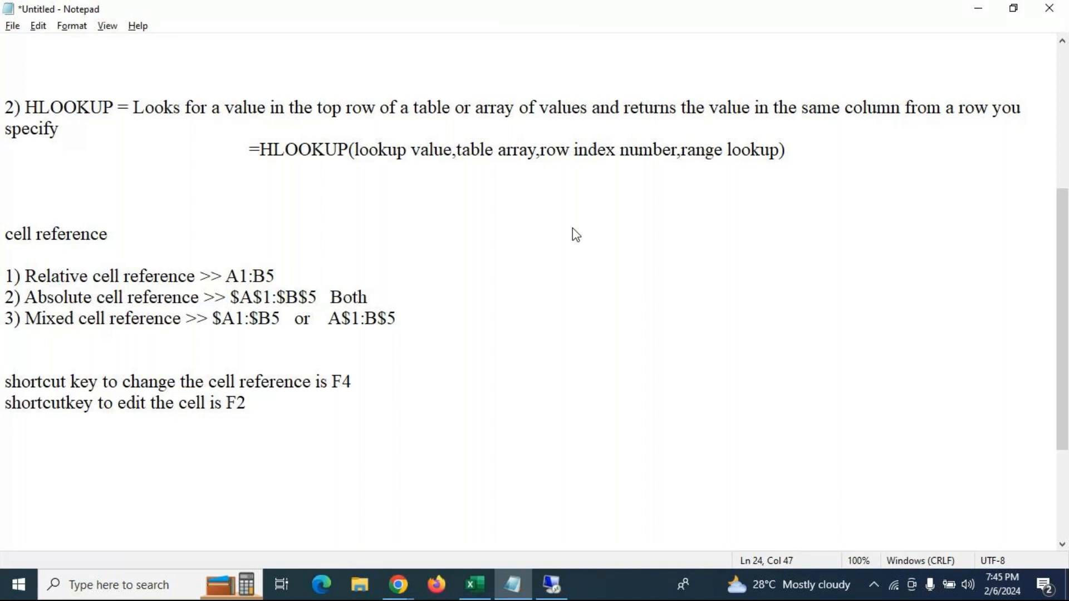
type("the column and")
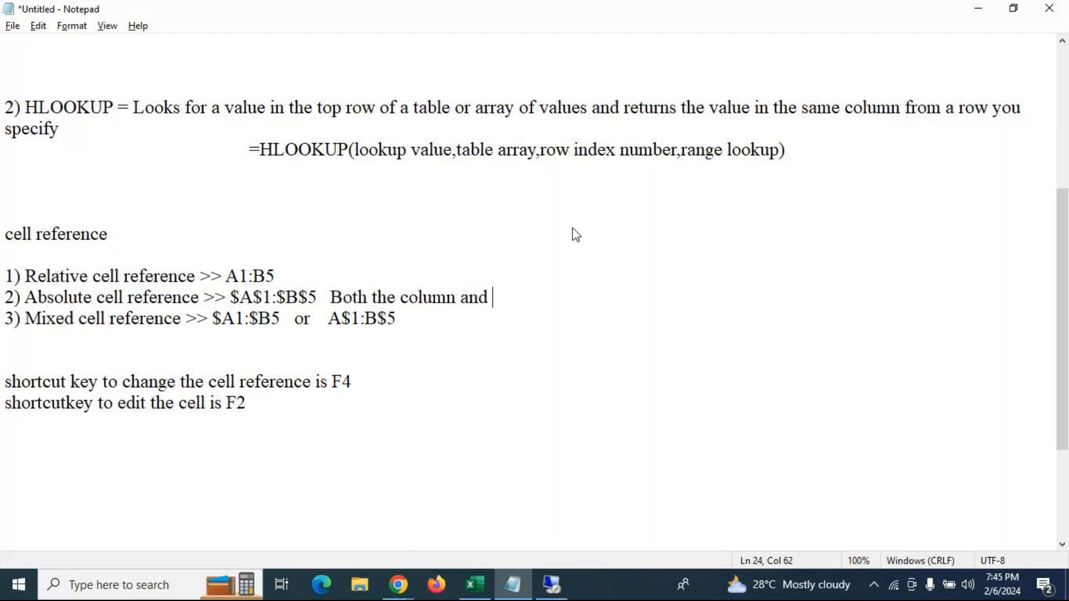
type("r")
type("ow will")
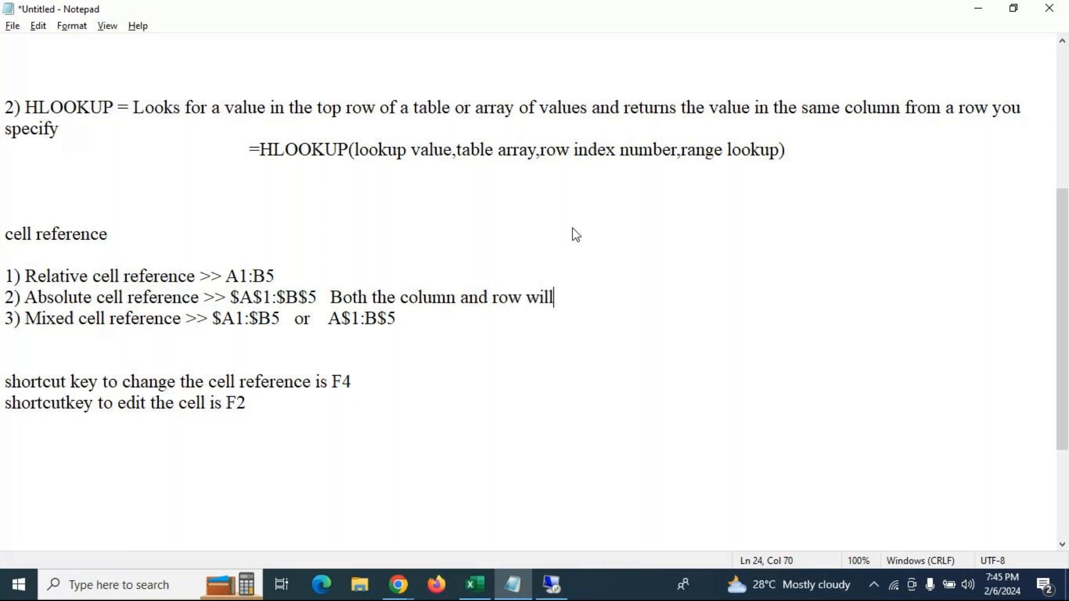
type(" be locke")
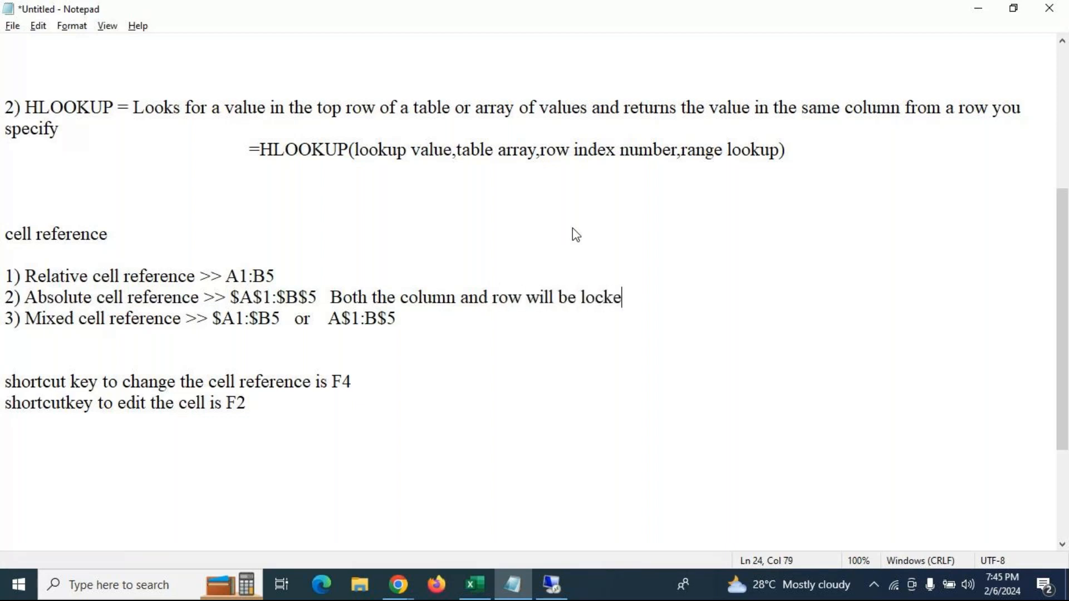
type("d or fixed")
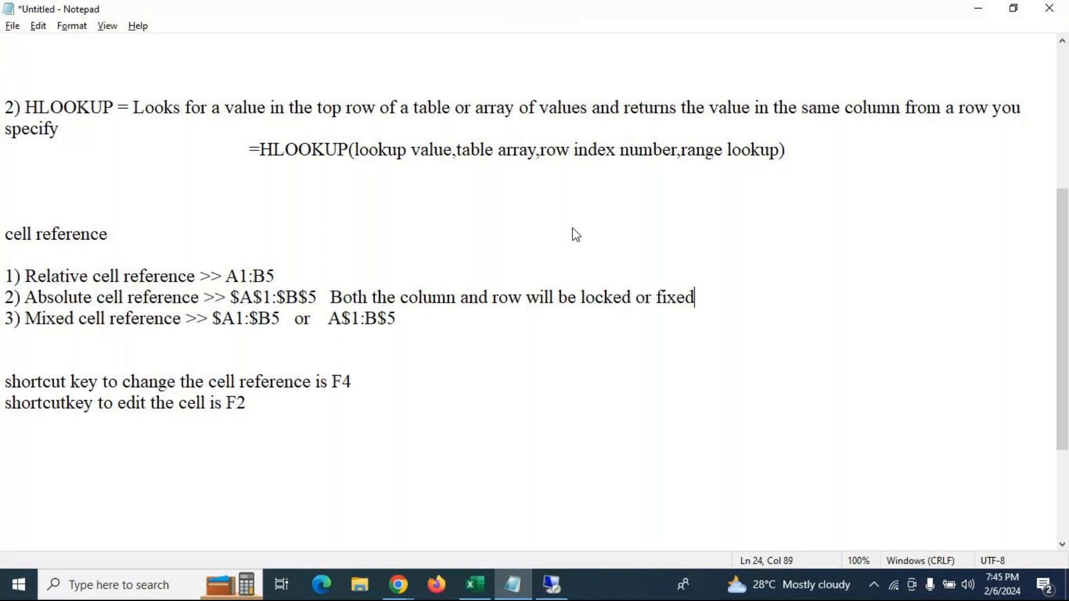
key("Down")
left_click(214, 318)
Move the mixed examples onto their own indented line and break the line before 'or'.
key("Return")
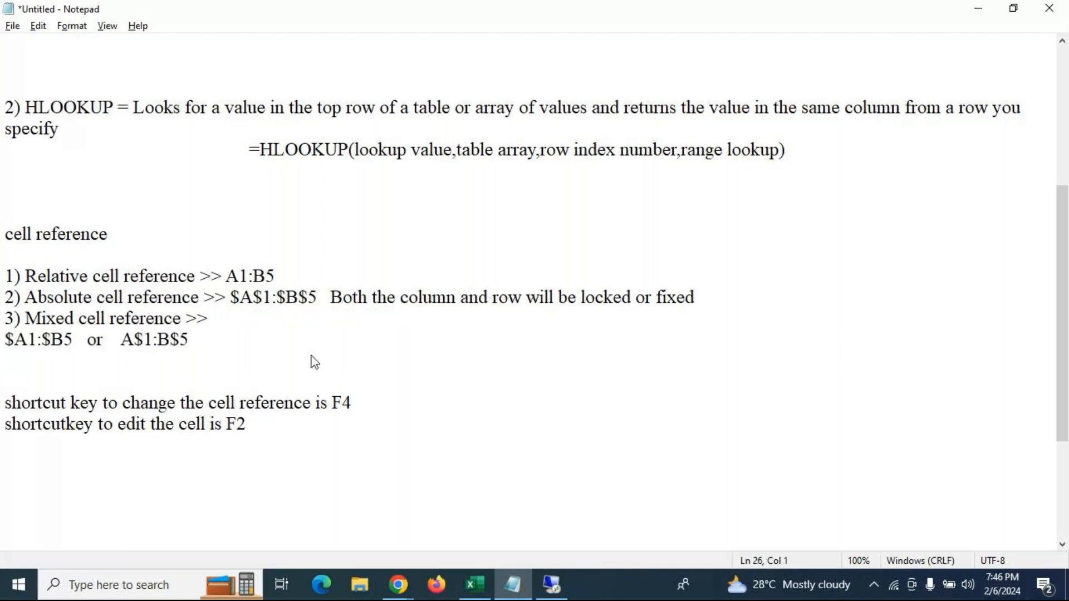
key("Tab")
key("Tab")
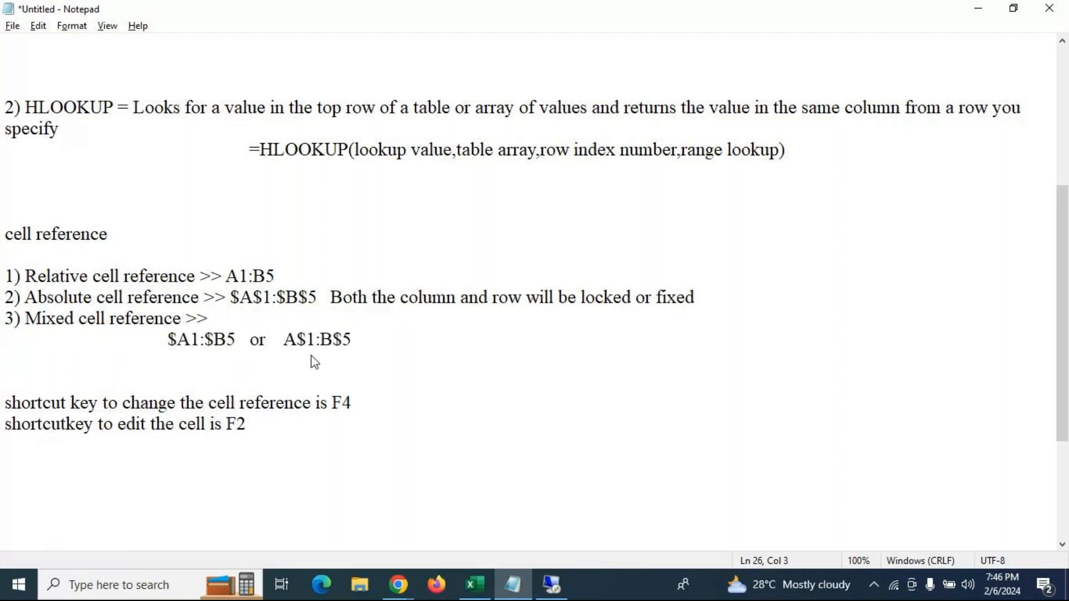
left_click(258, 339)
left_click(246, 339)
key("Return")
Put 'or' and A$1:B$5 on separate lines, aligning A$1:B$5 under $A1:$B5.
left_click(45, 360)
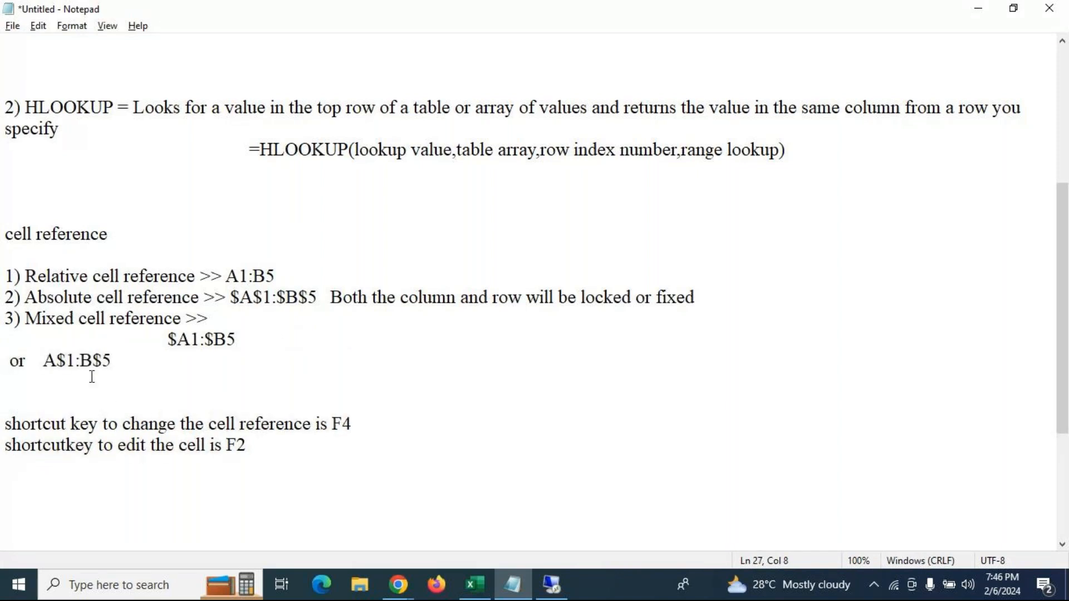
key("Return")
left_click(10, 360)
key("Tab")
key("Tab")
key("Tab")
key("BackSpace")
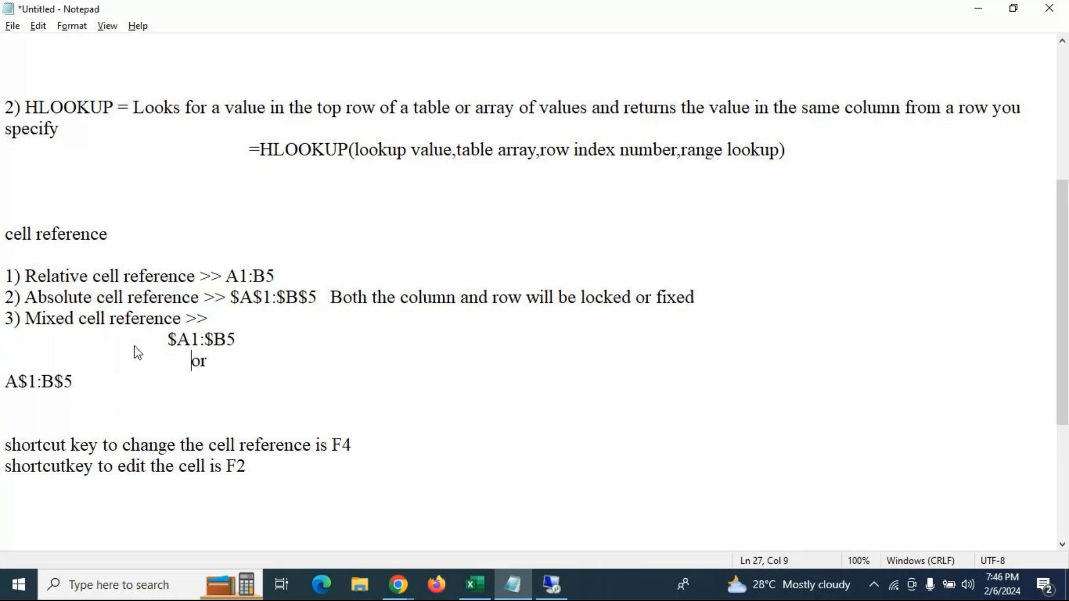
left_click(5, 378)
key("Tab")
key("Tab")
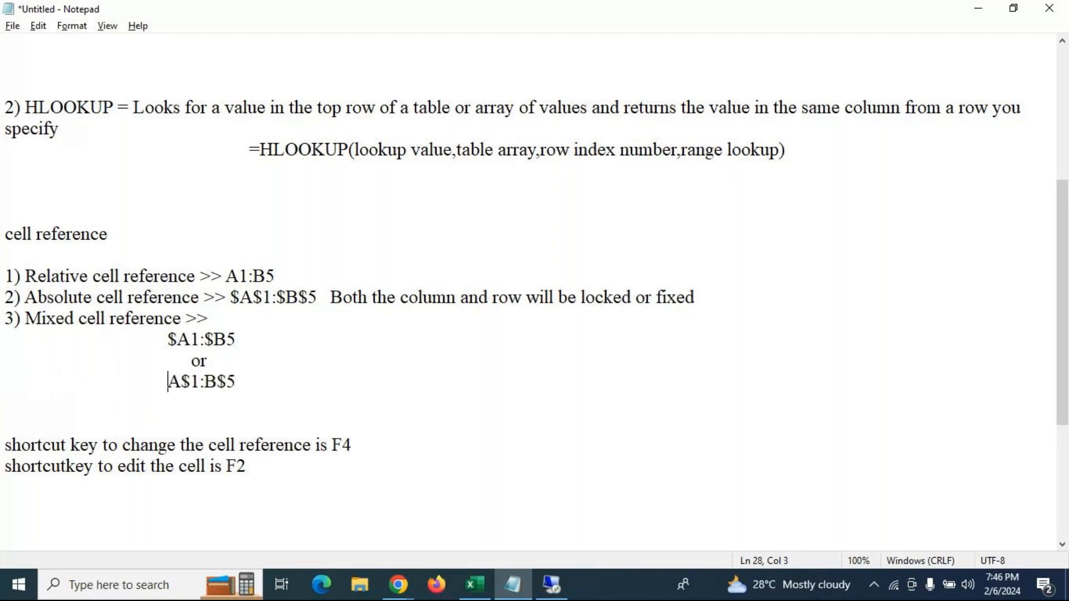
left_click(260, 334)
Note after $A1:$B5: '>> The respective column will be locked or fixed'.
type(">>")
type("The column")
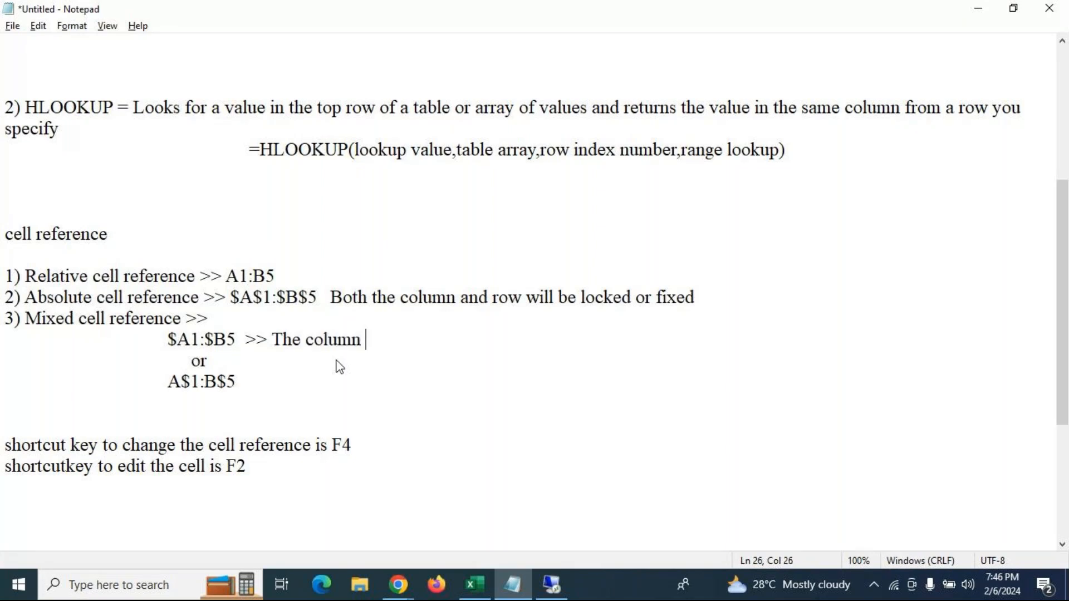
left_click(304, 341)
type("respe")
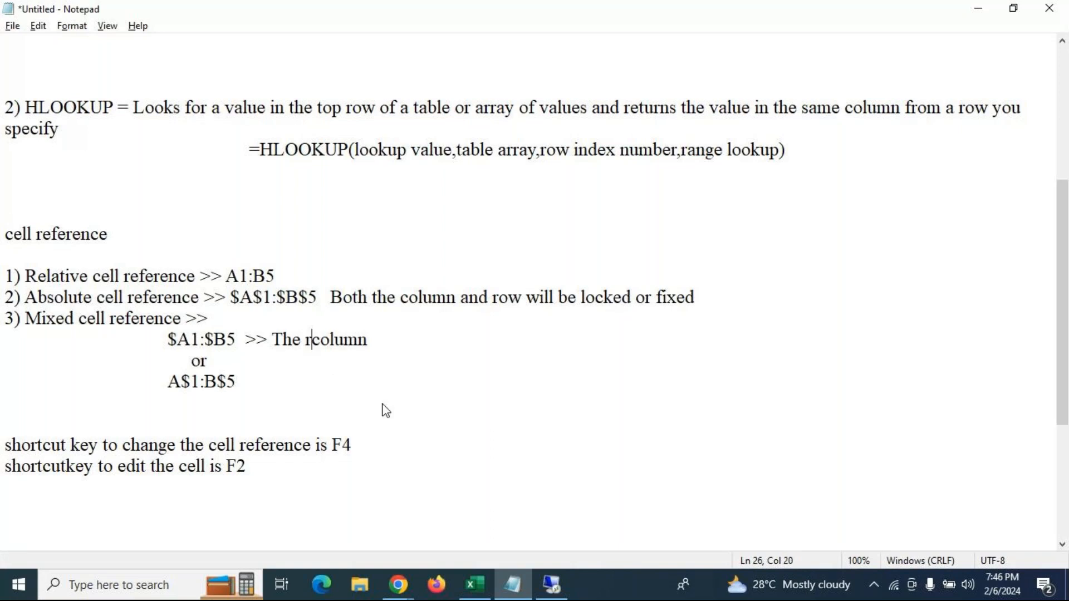
type("ctive")
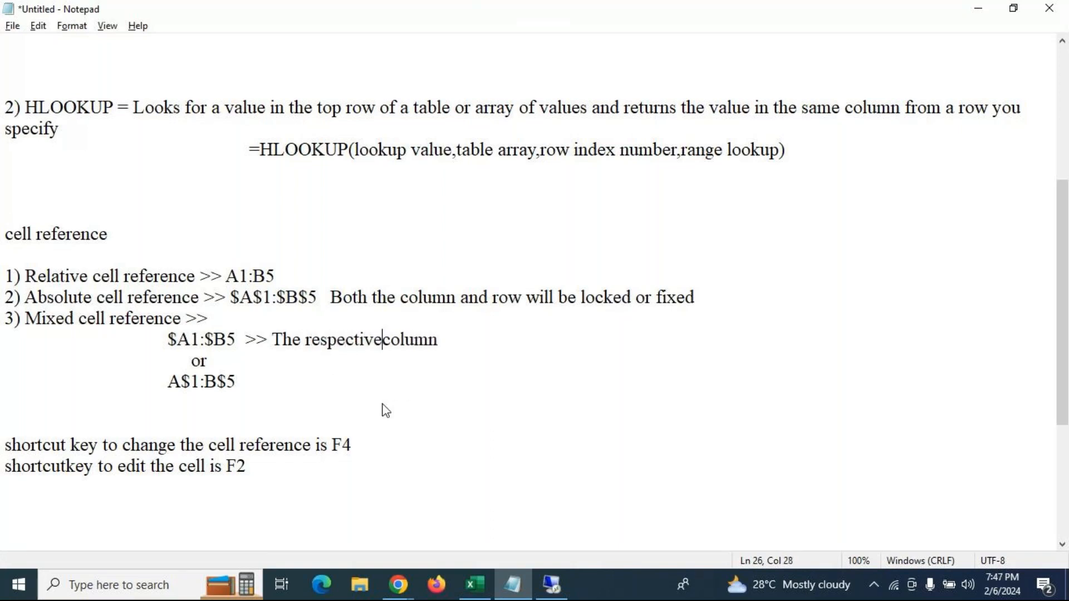
left_click(461, 342)
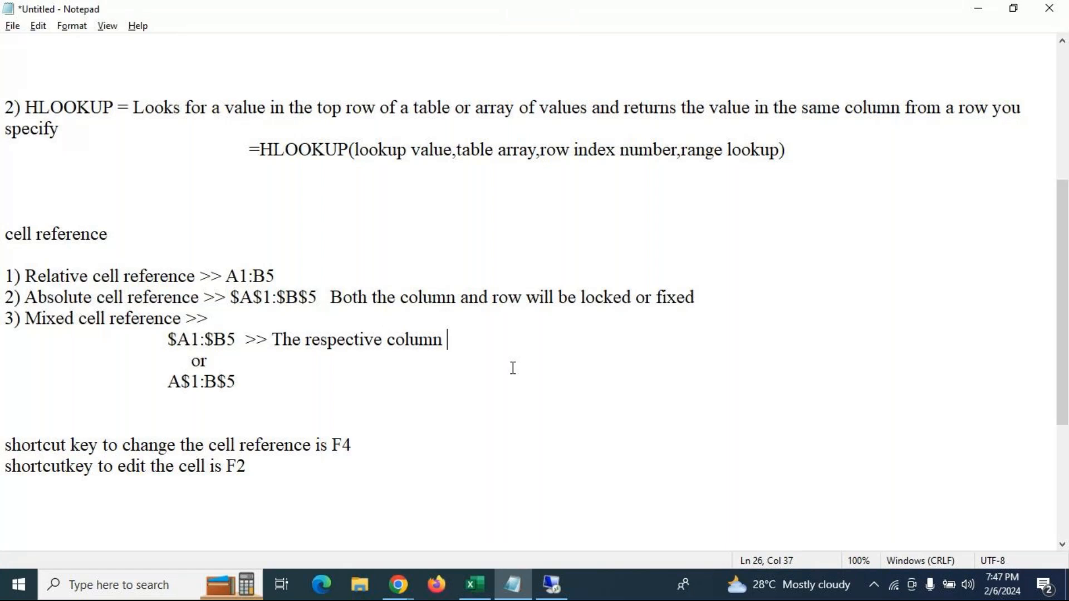
type("will be locked or fixed")
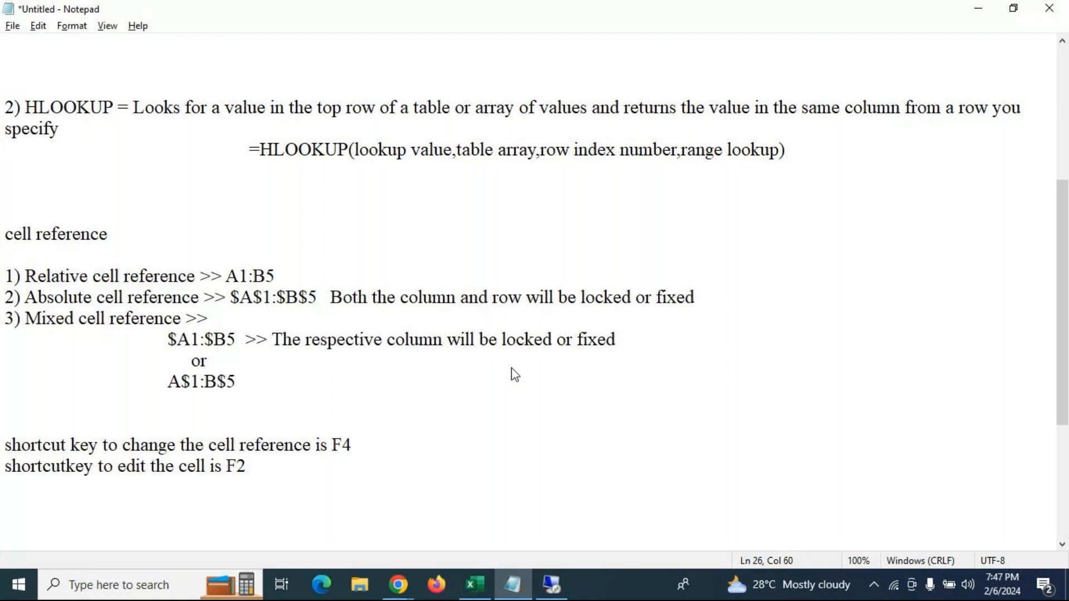
Note after A$1:B$5: '>> The respective row will be locked or fixed'.
left_click(337, 392)
type(">> The resp")
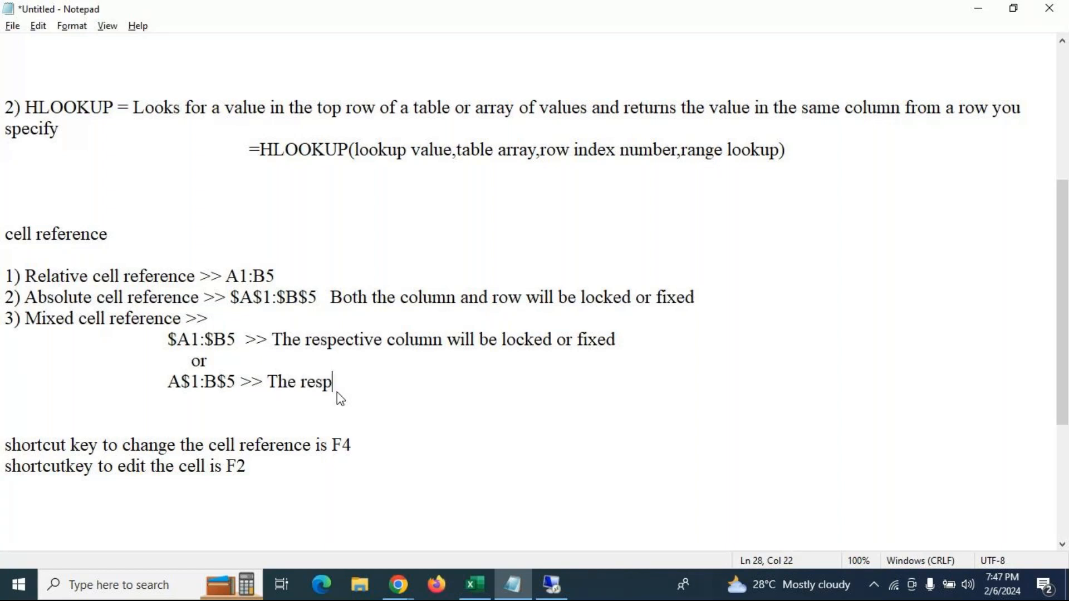
type("ective")
type("row")
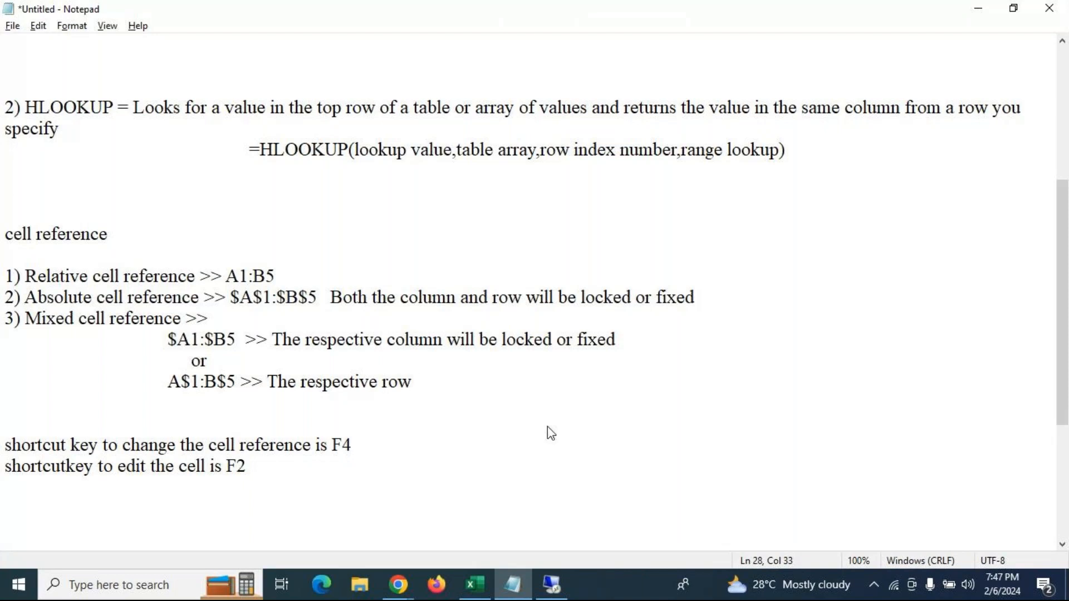
type(" will be locked")
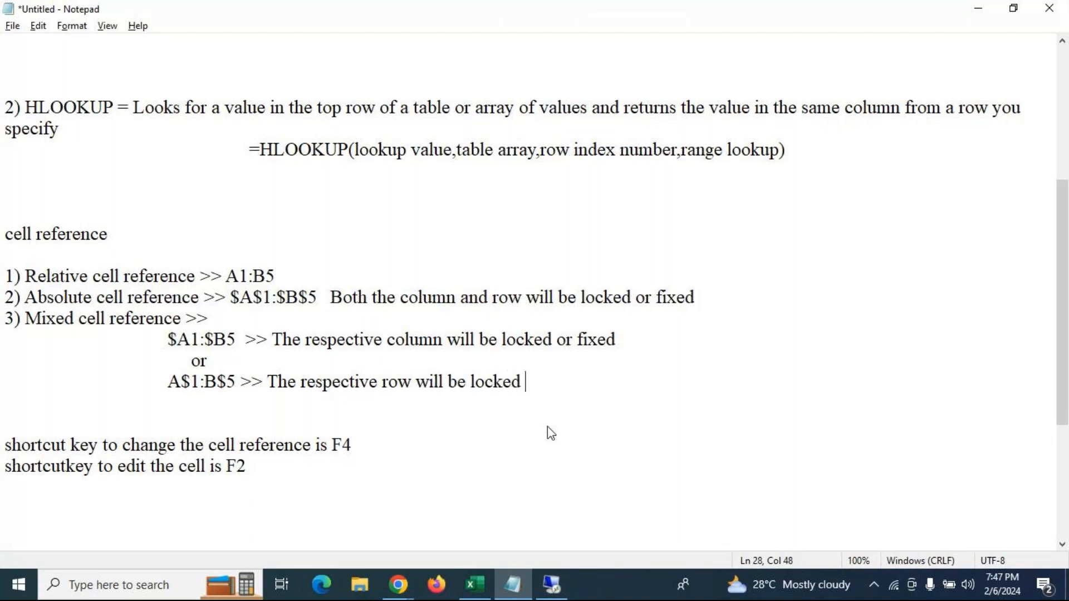
type(" or fixed")
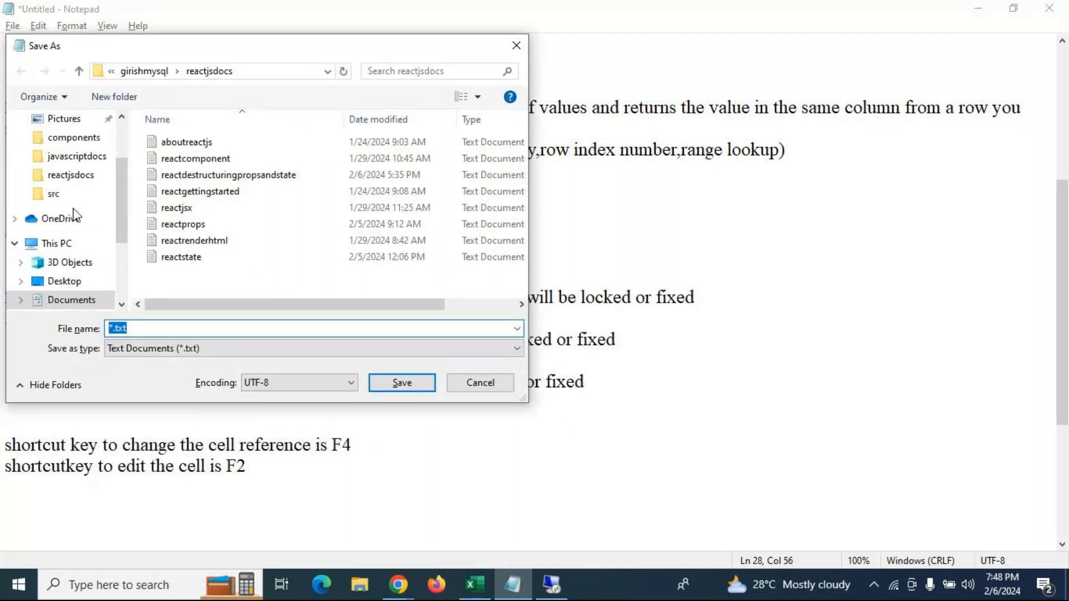
Save the Notepad notes on the Desktop with the file name 6-2.
scroll(74, 214, "up", 5)
left_click(66, 150)
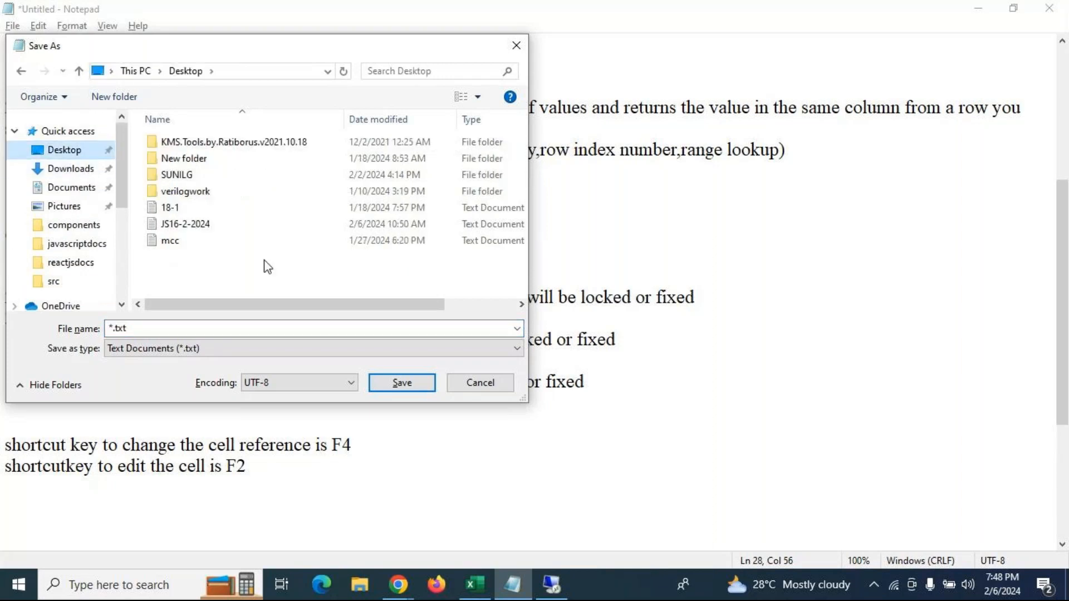
left_click(166, 326)
type("6-2")
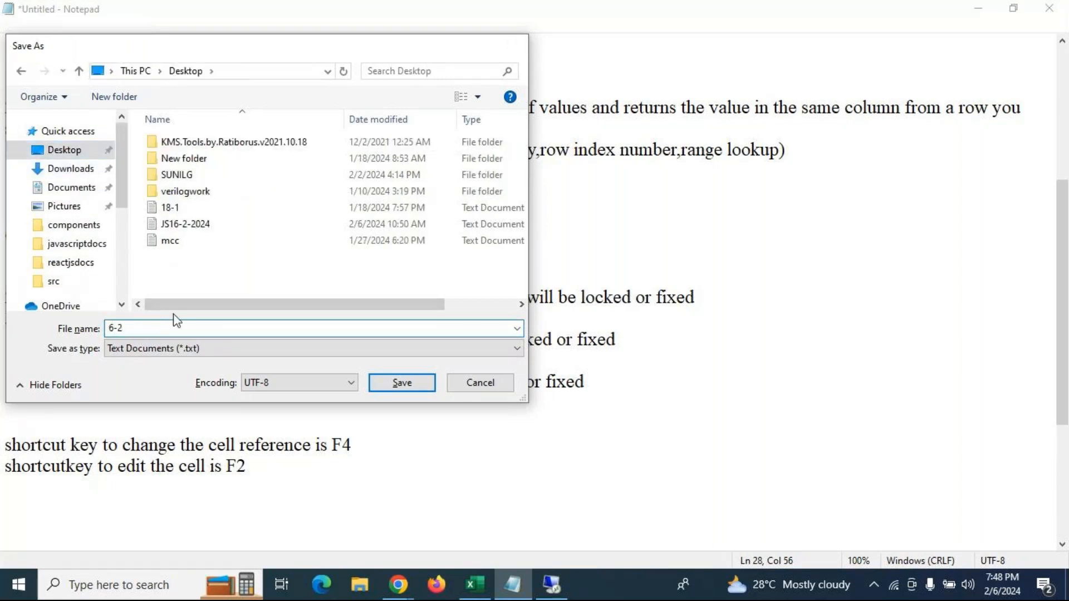
key("Return")
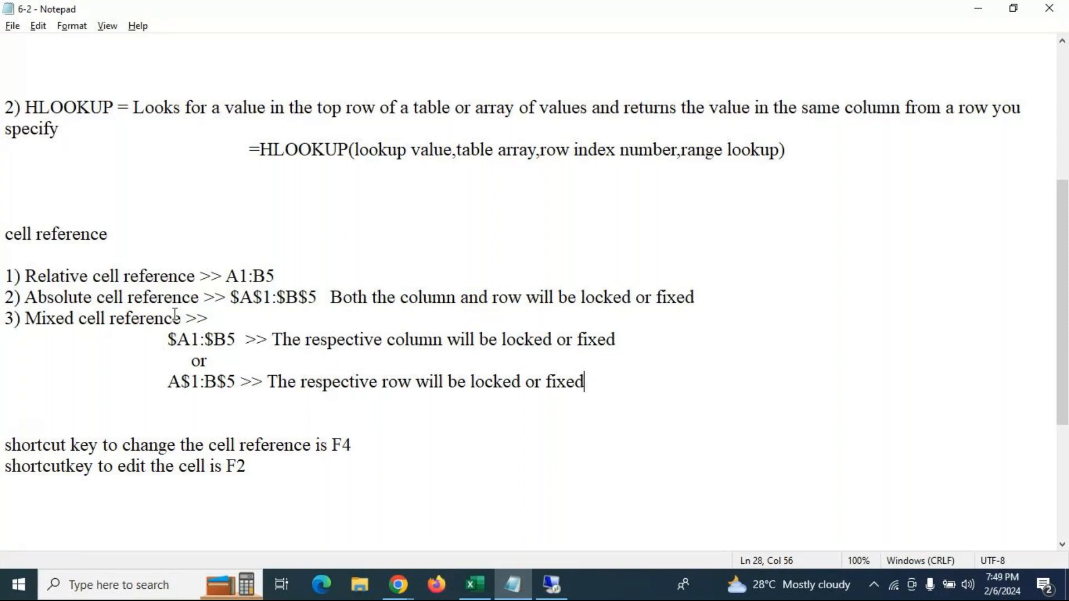
Dismiss the remote antivirus warning with Continue With Risk and minimize the remote session.
left_click(545, 592)
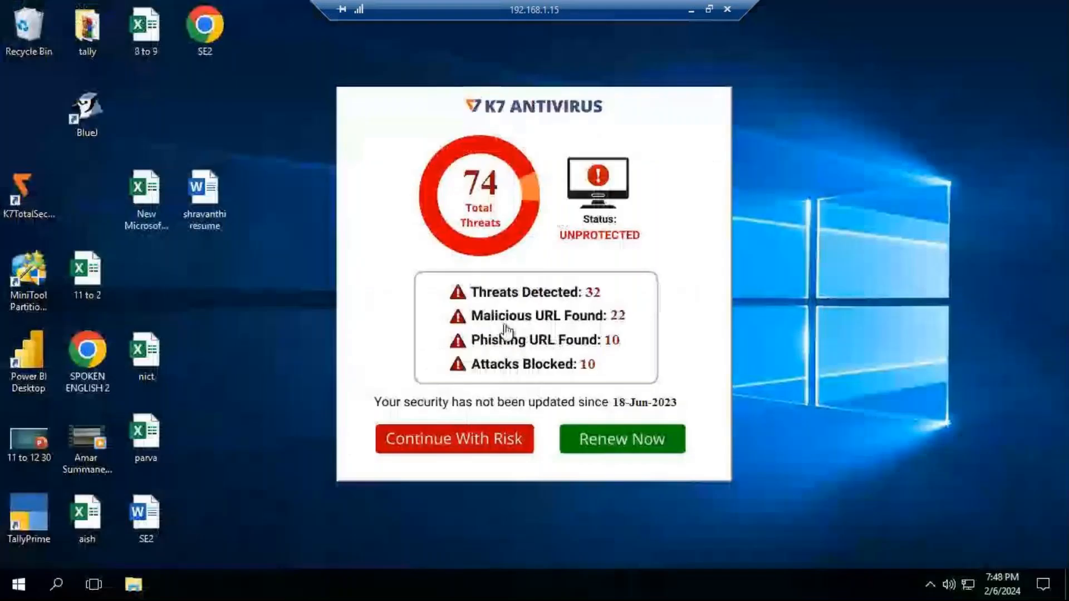
left_click(488, 438)
mouse_move(631, 3)
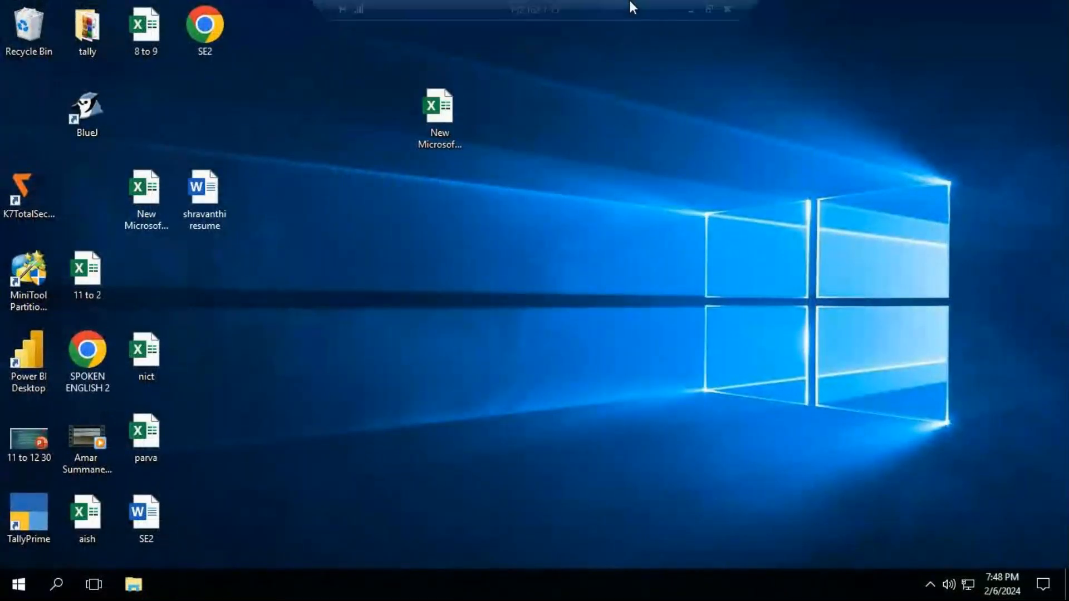
left_click(689, 12)
Close the Excel workbook without saving, then close the saved 6-2 Notepad notes.
left_click(474, 585)
left_click(236, 39)
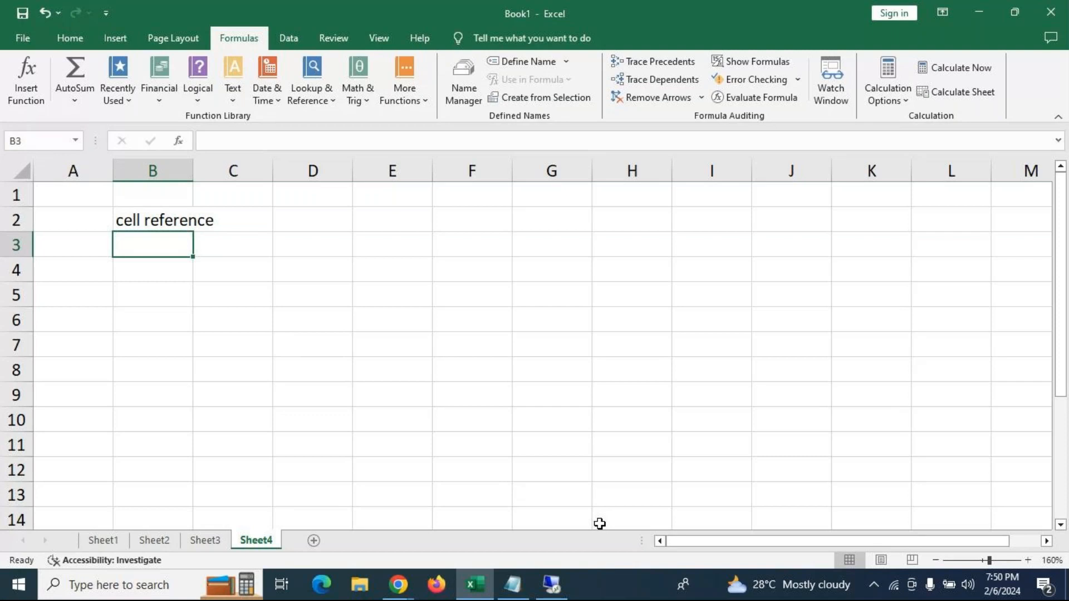
left_click(1051, 11)
key("n")
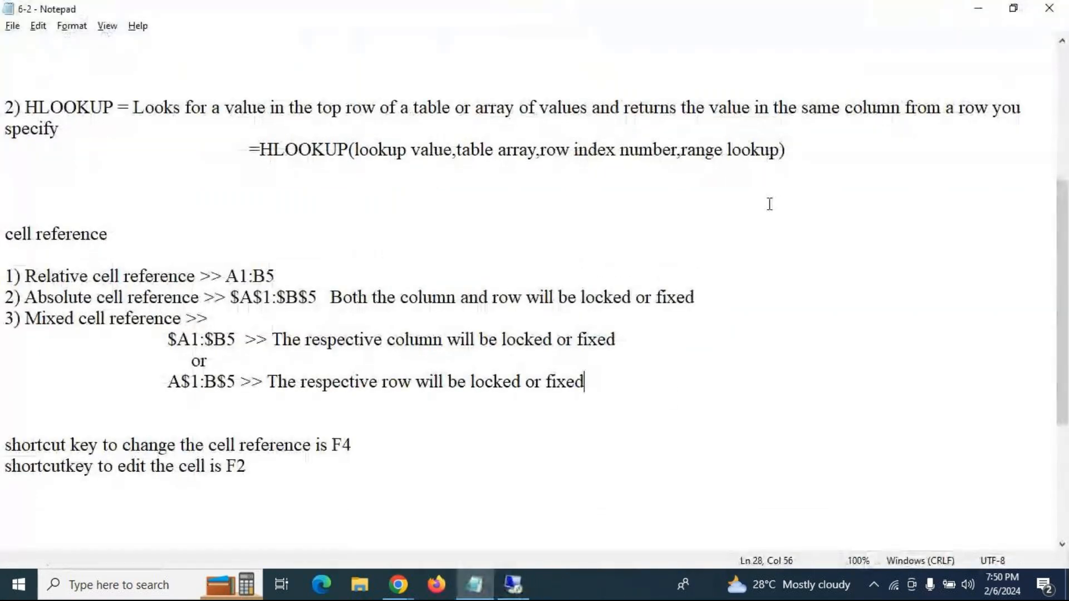
left_click(267, 461)
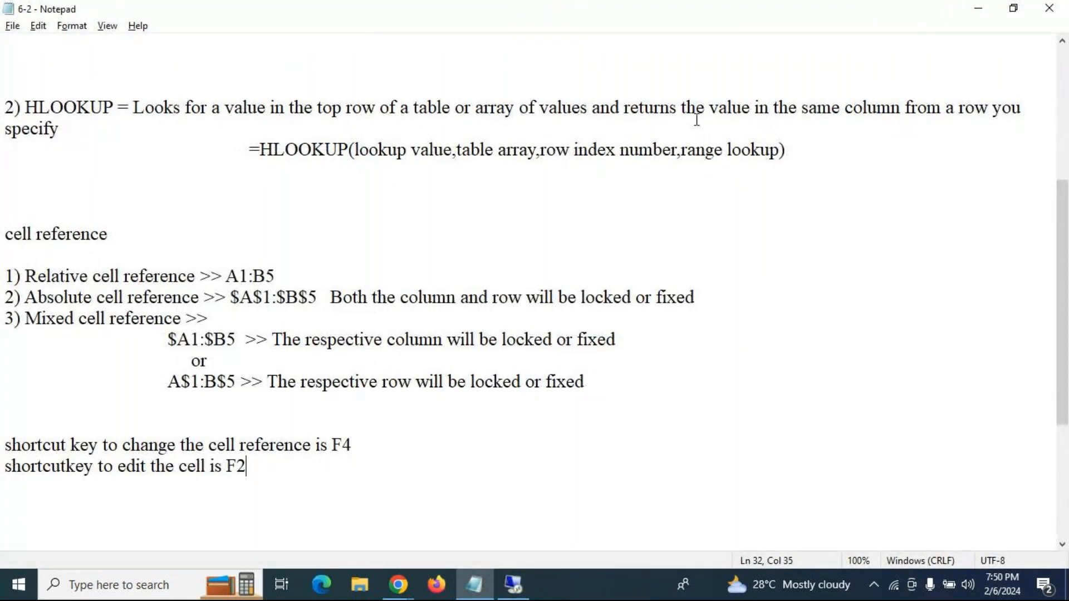
left_click(1051, 10)
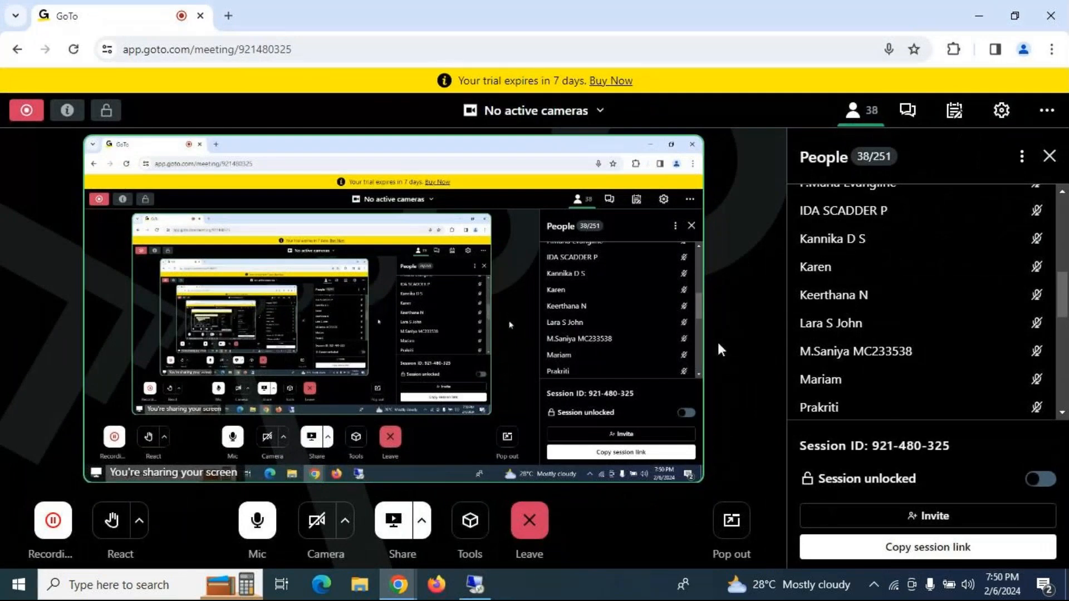
Sign out of the Windows Server remote session via the Start menu's user account options.
left_click(486, 588)
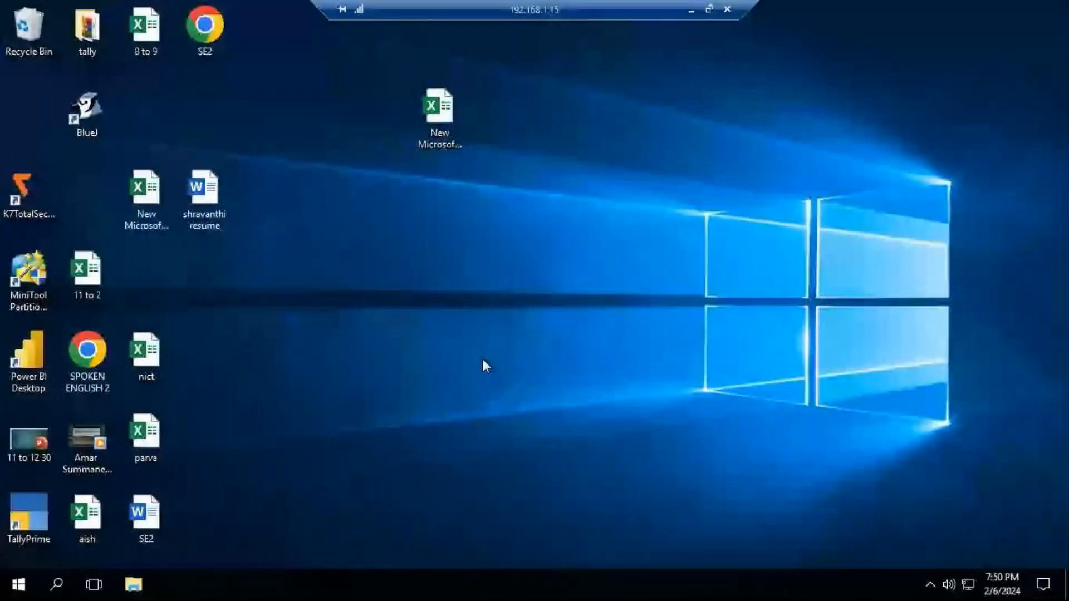
left_click(25, 594)
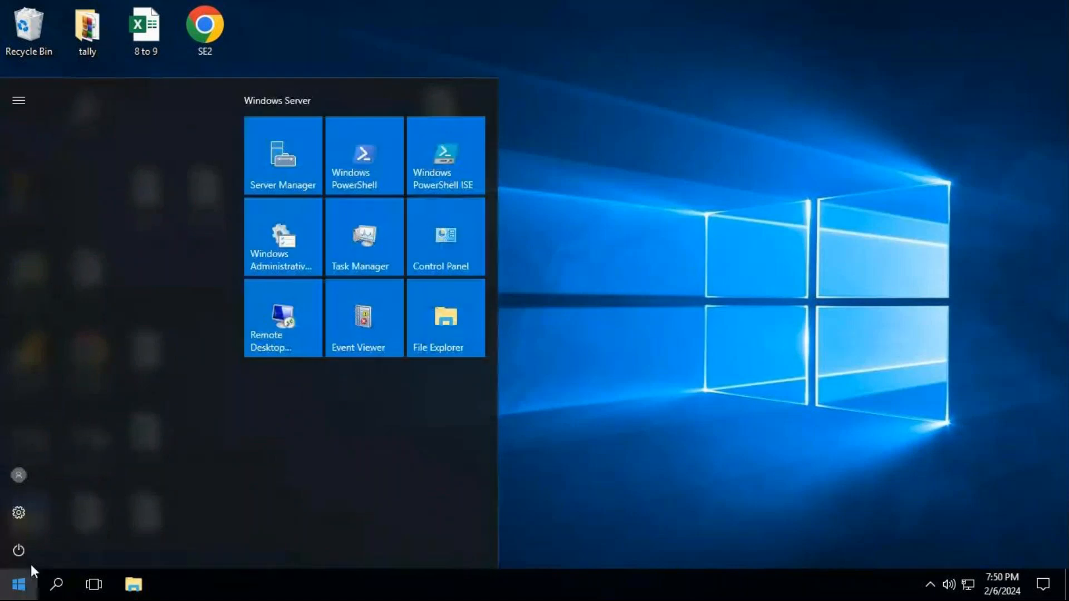
left_click(16, 476)
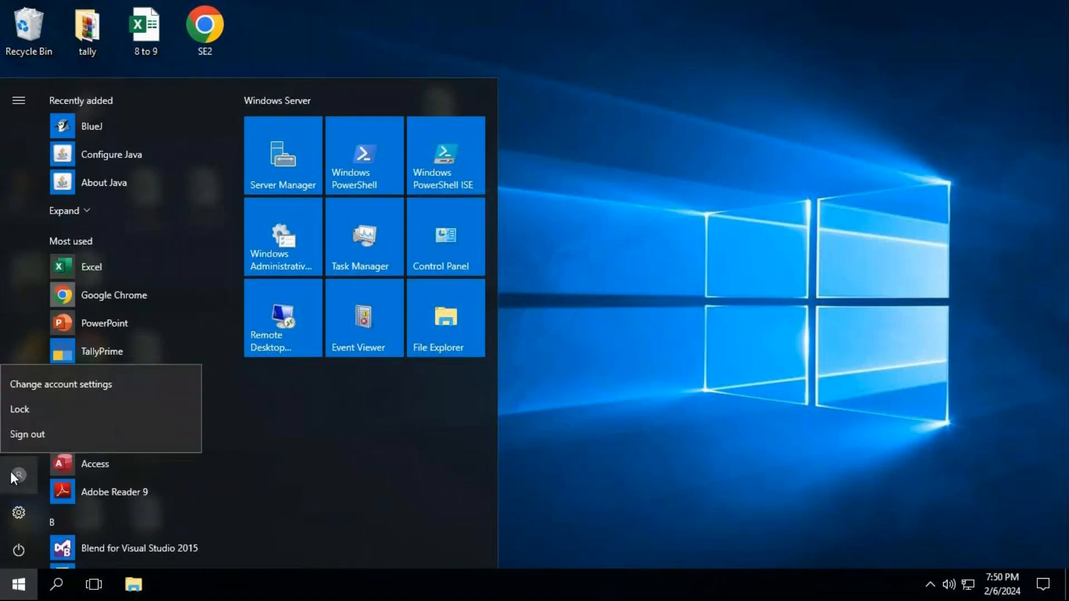
left_click(16, 435)
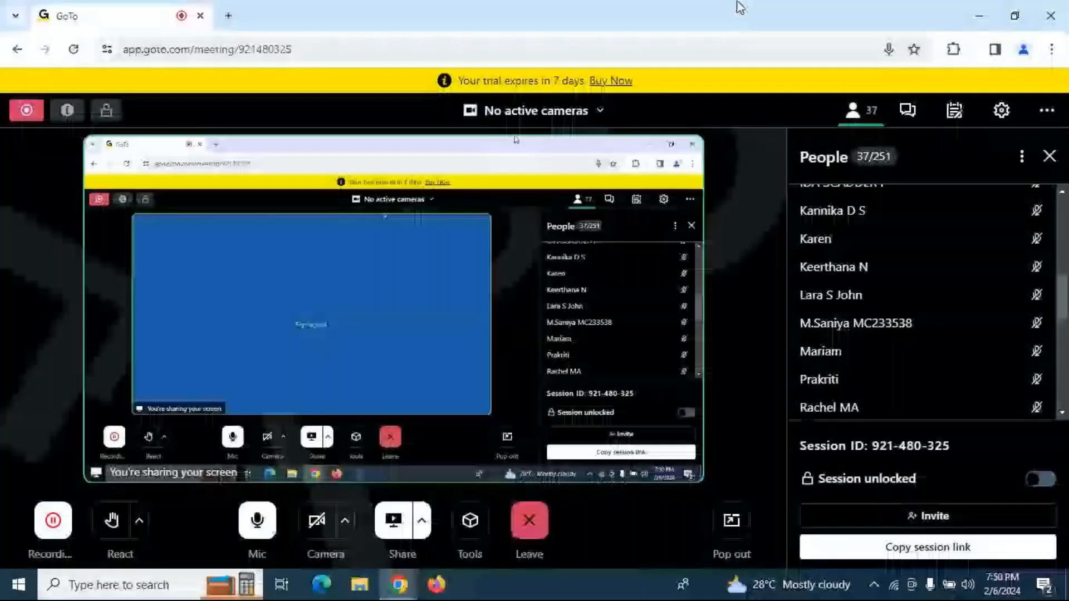